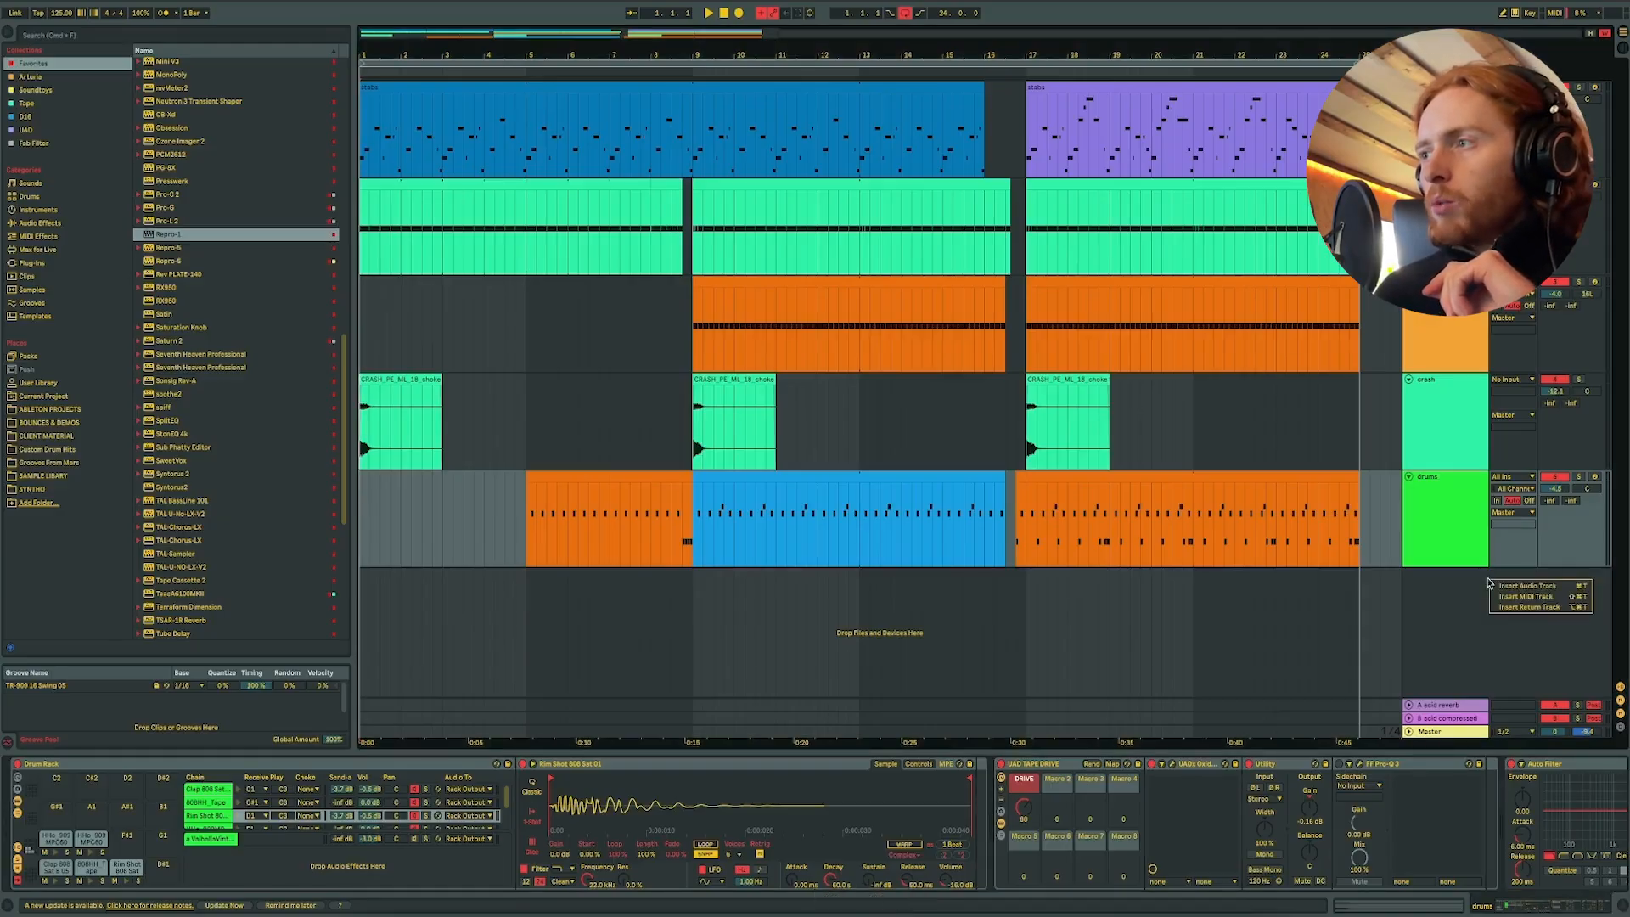
- Insert an audio track below drums, set its input to Ext. In 9/10 Loopback, and arm and solo it
key("super+t")
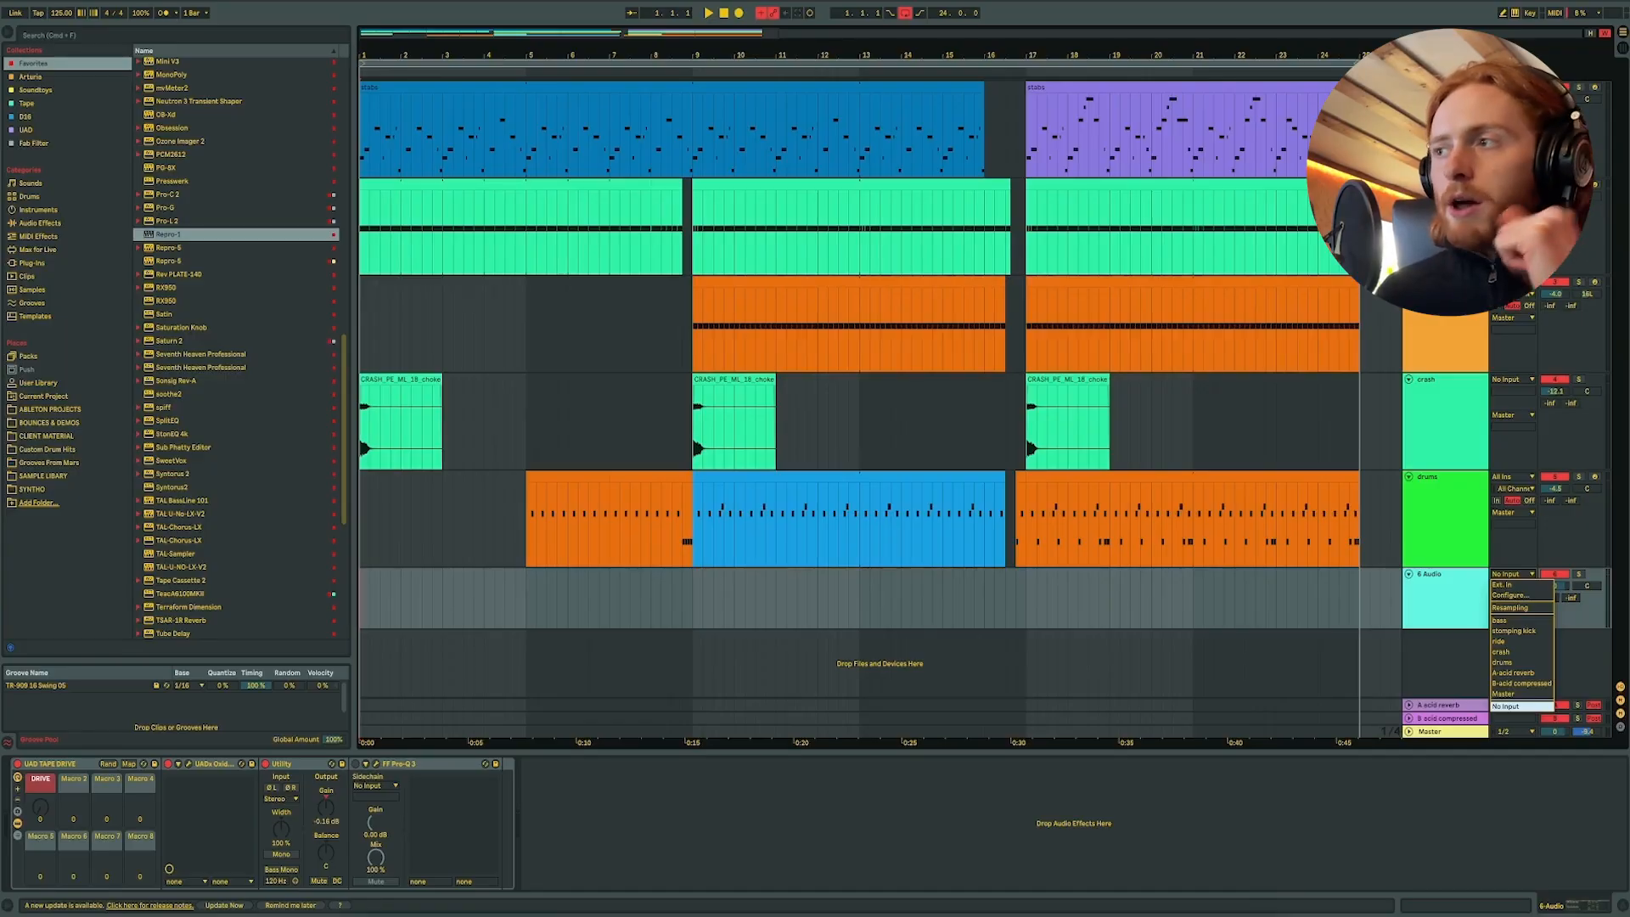
left_click(1531, 585)
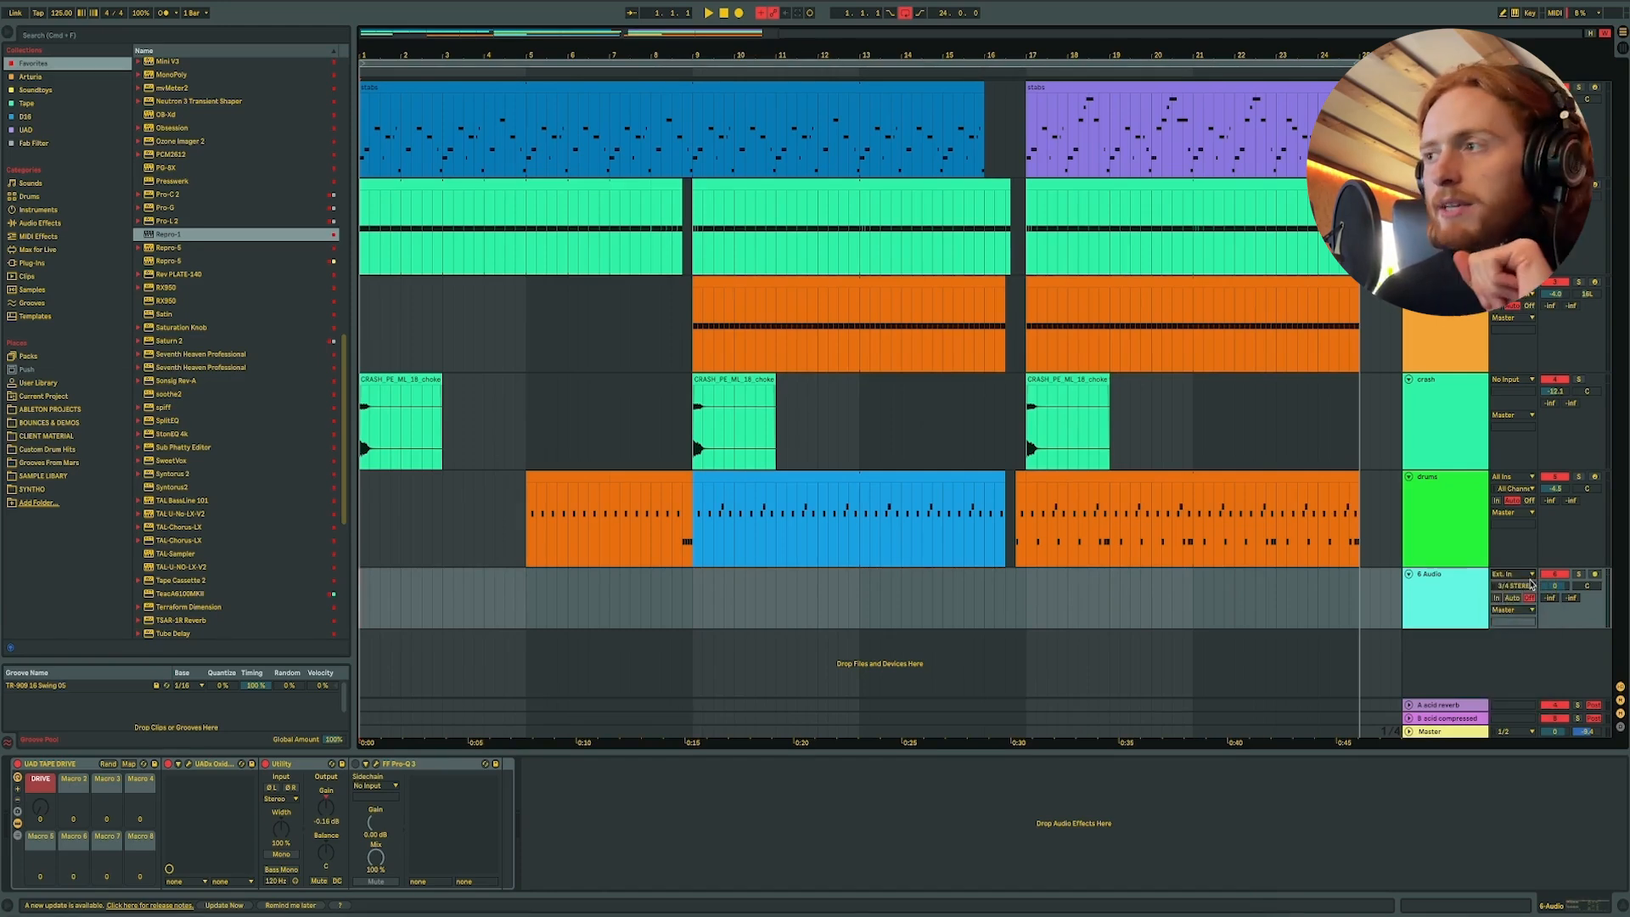
left_click(1526, 586)
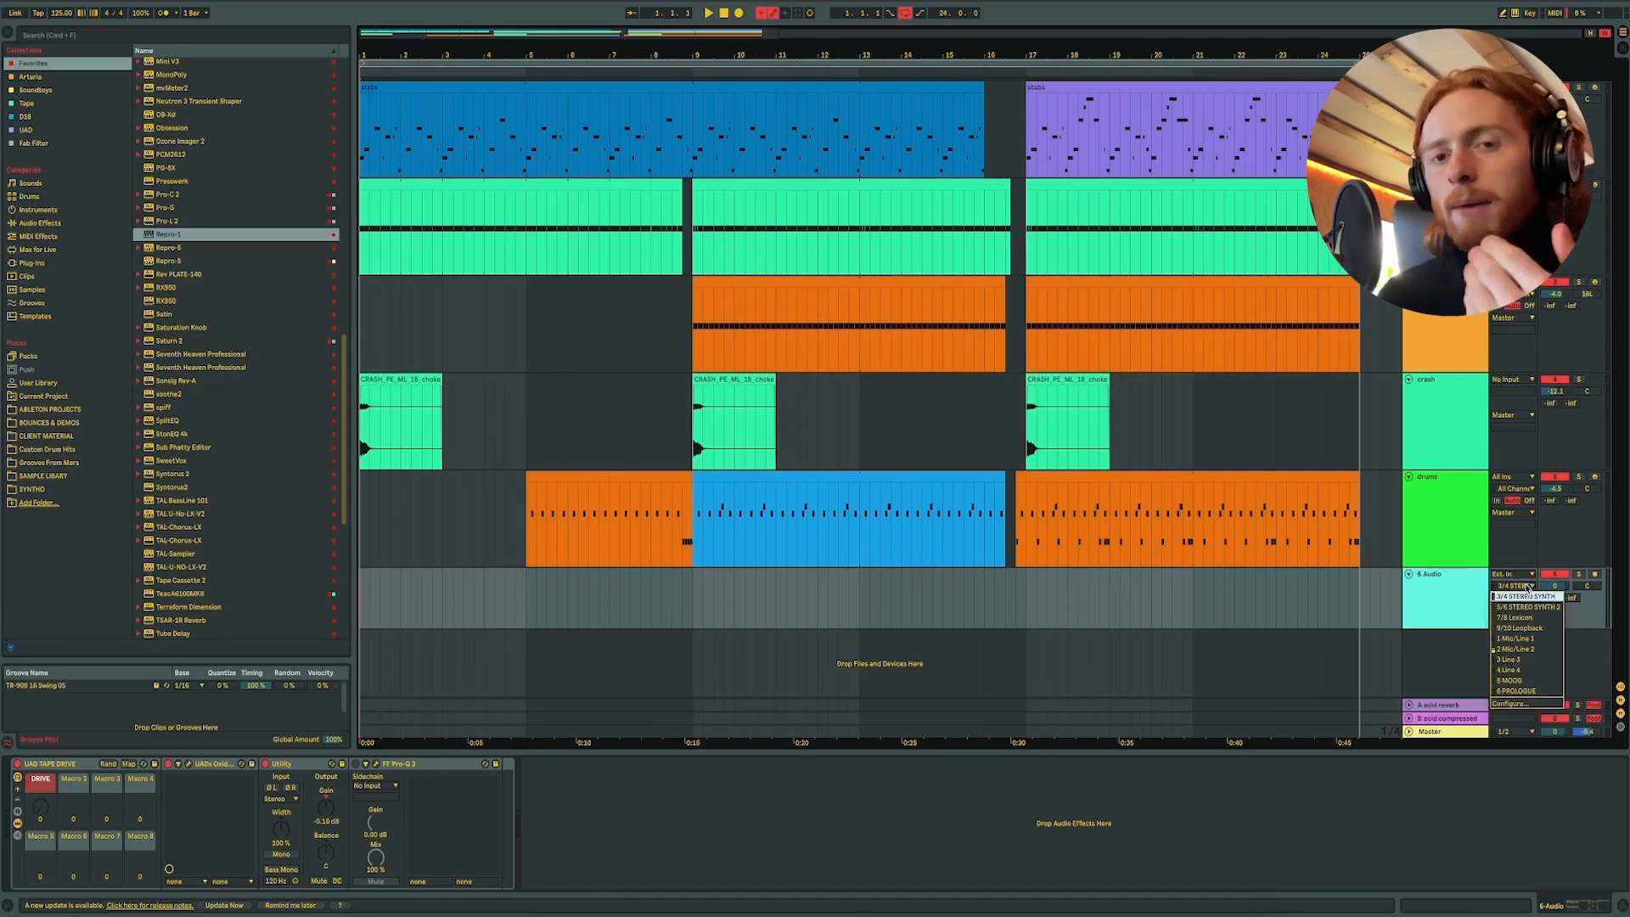
left_click(1523, 636)
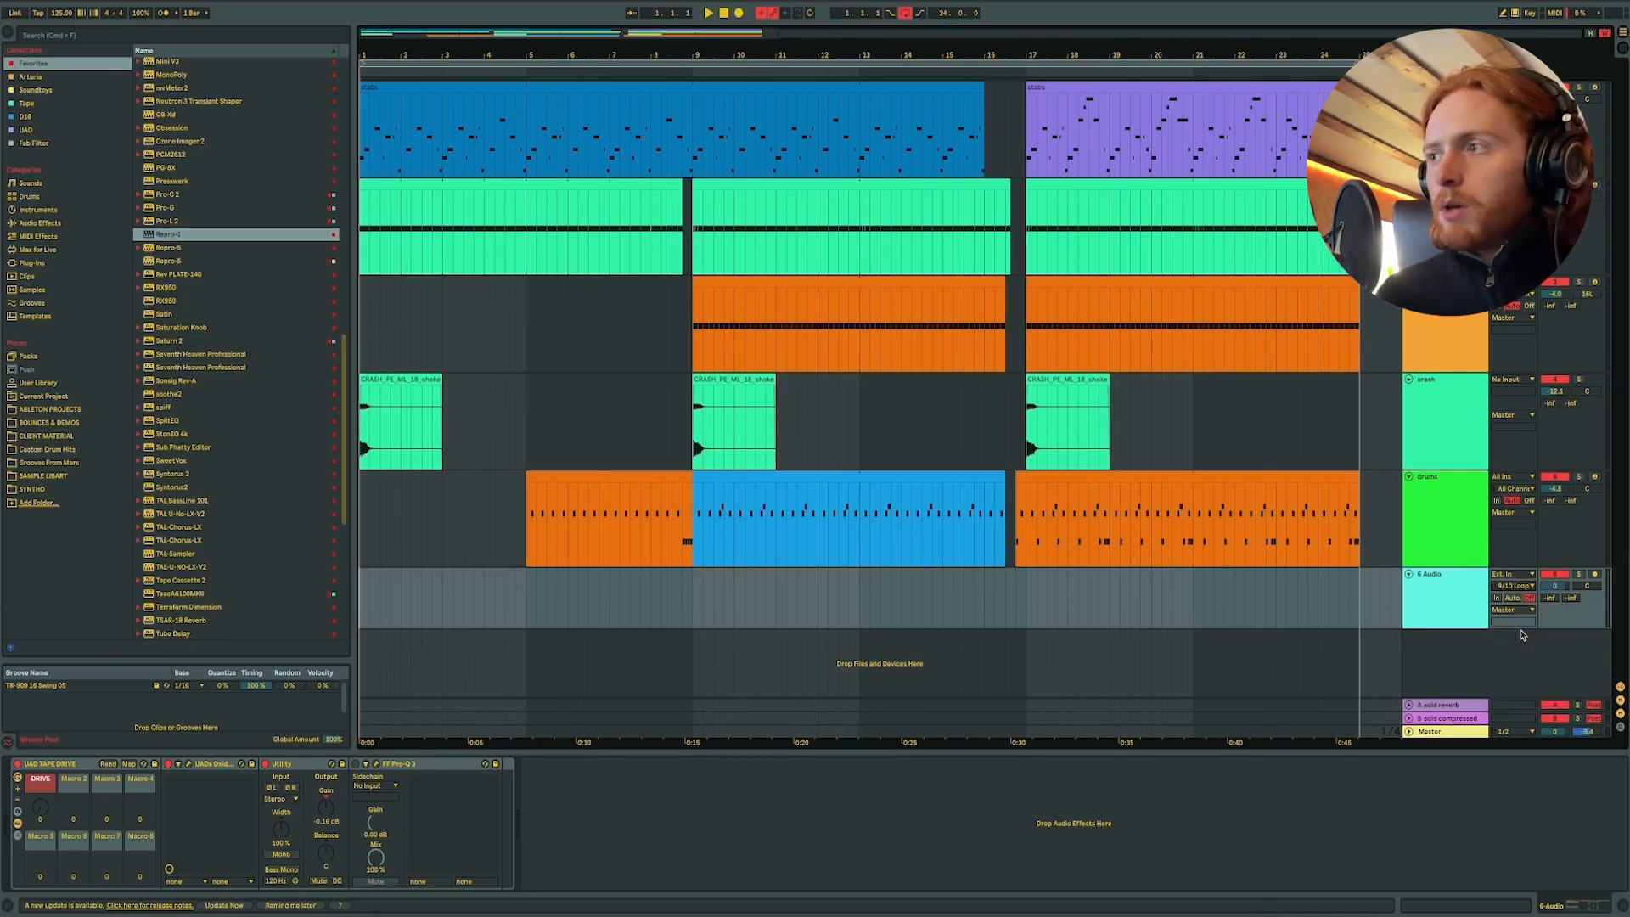
left_click(1595, 574)
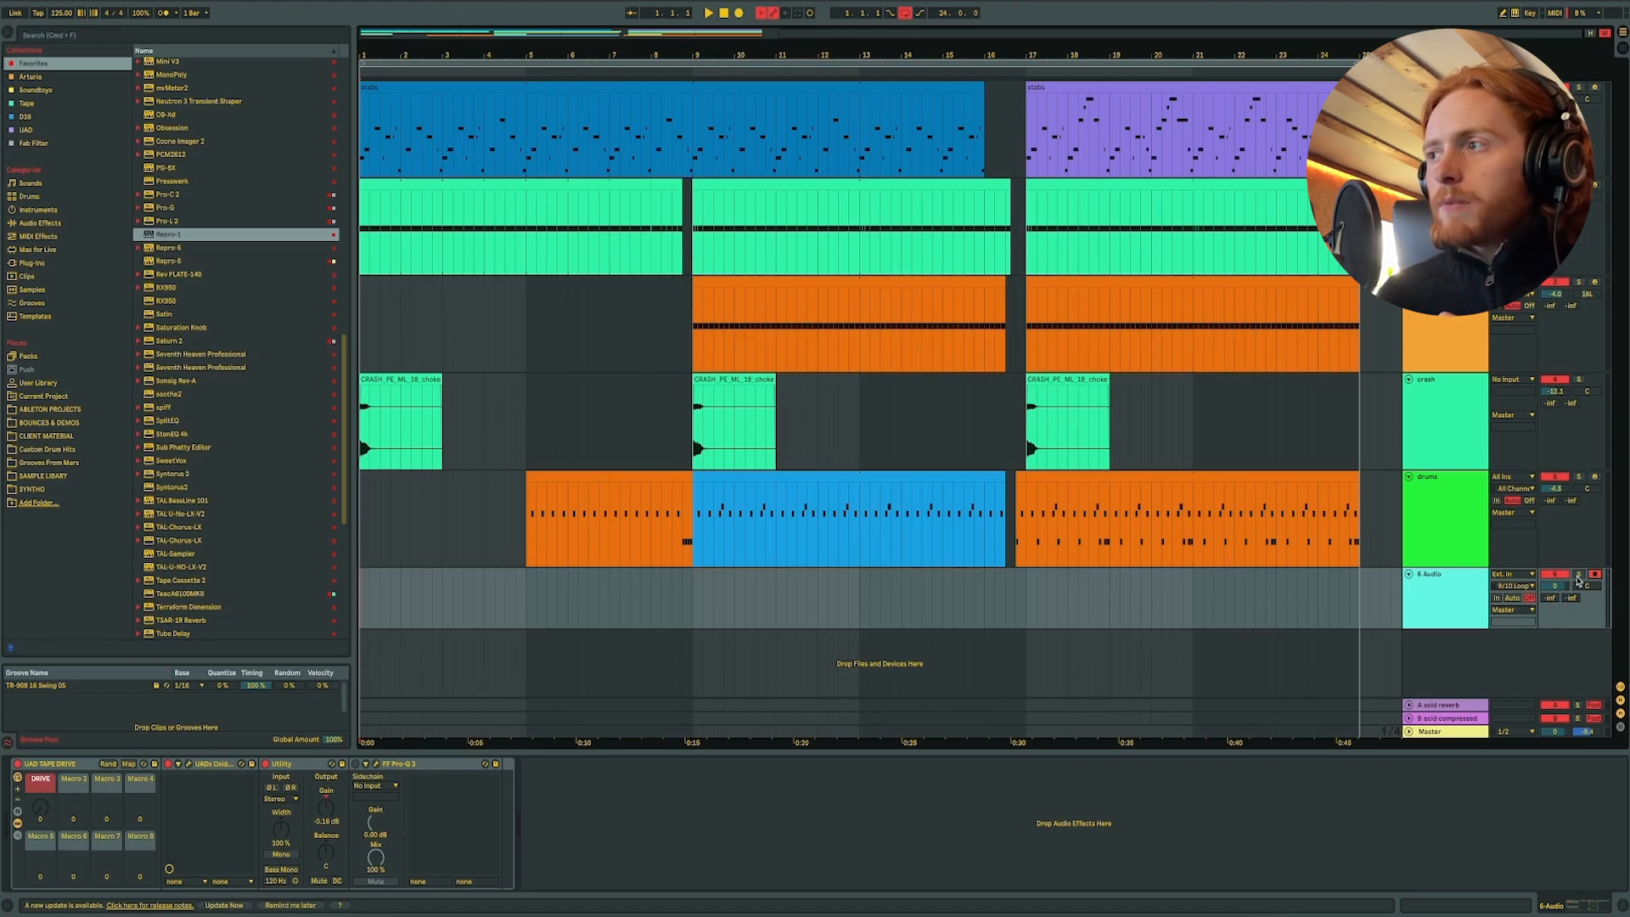
left_click(1578, 576)
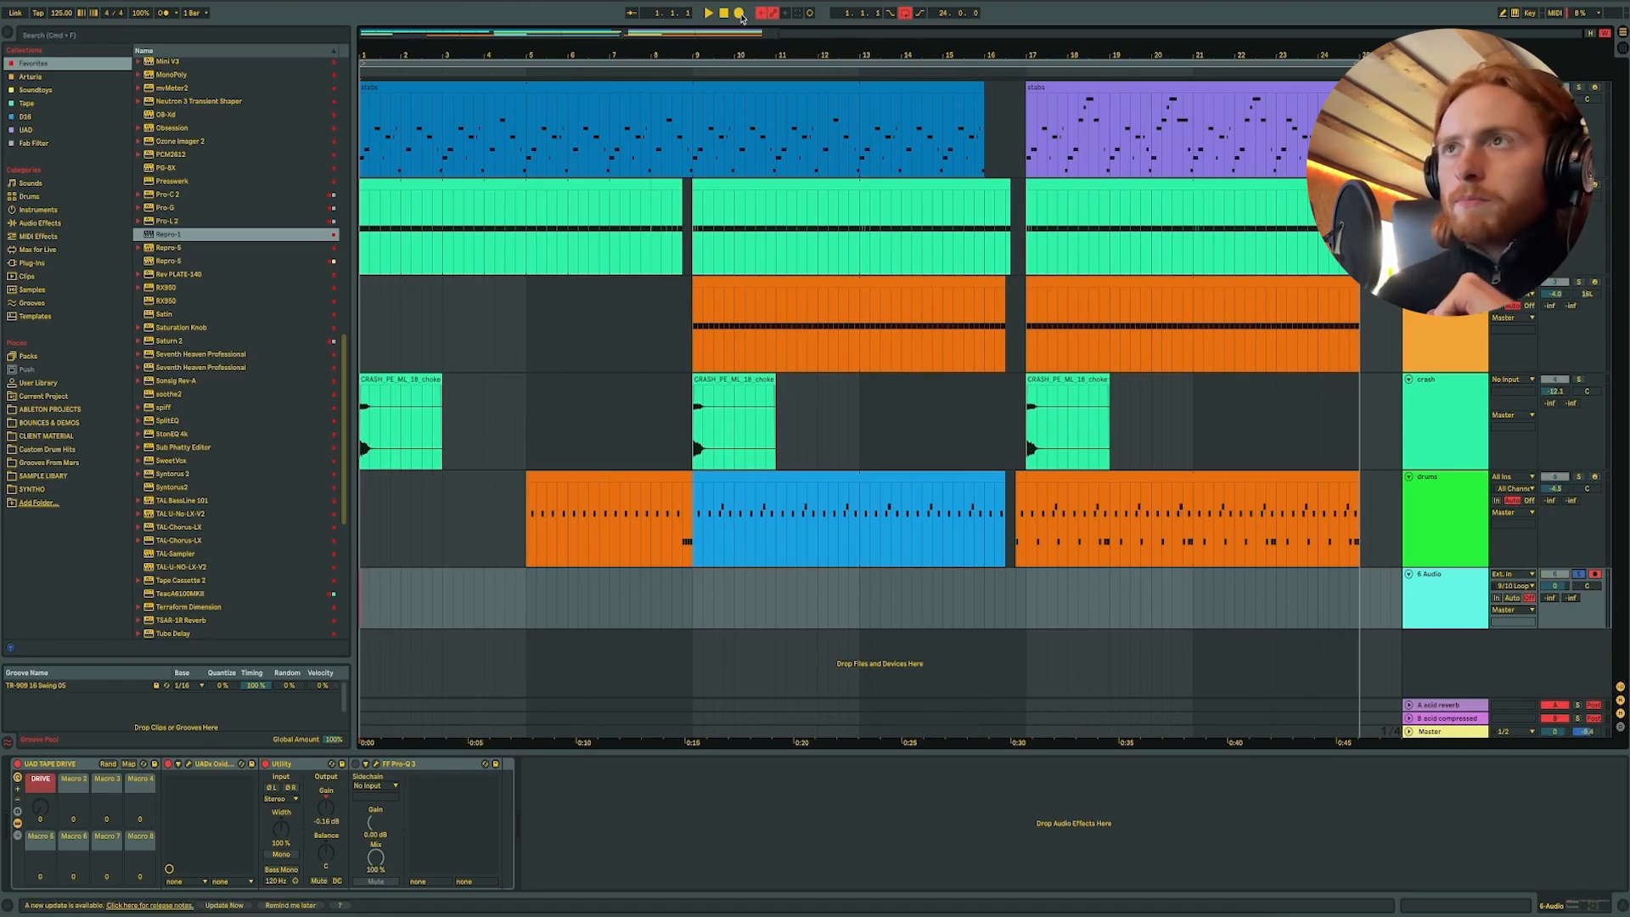
- Record the acapella "Quantic Soul Orchestra - Pushin' on" onto the armed track, playing it from the start in Firefox
left_click(739, 14)
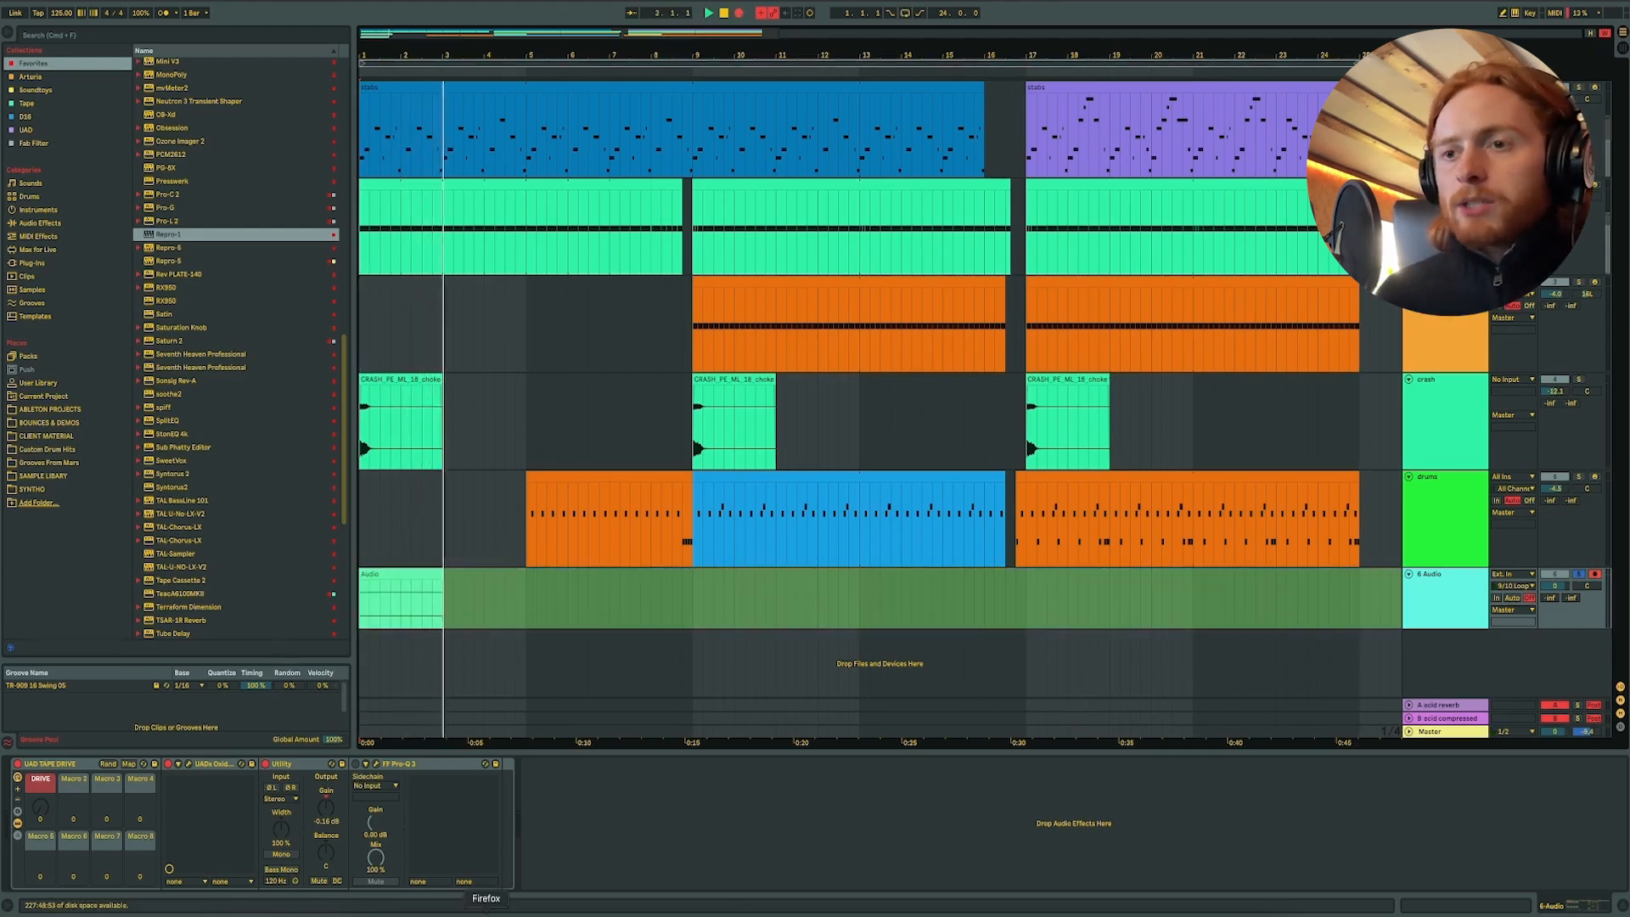
left_click(485, 910)
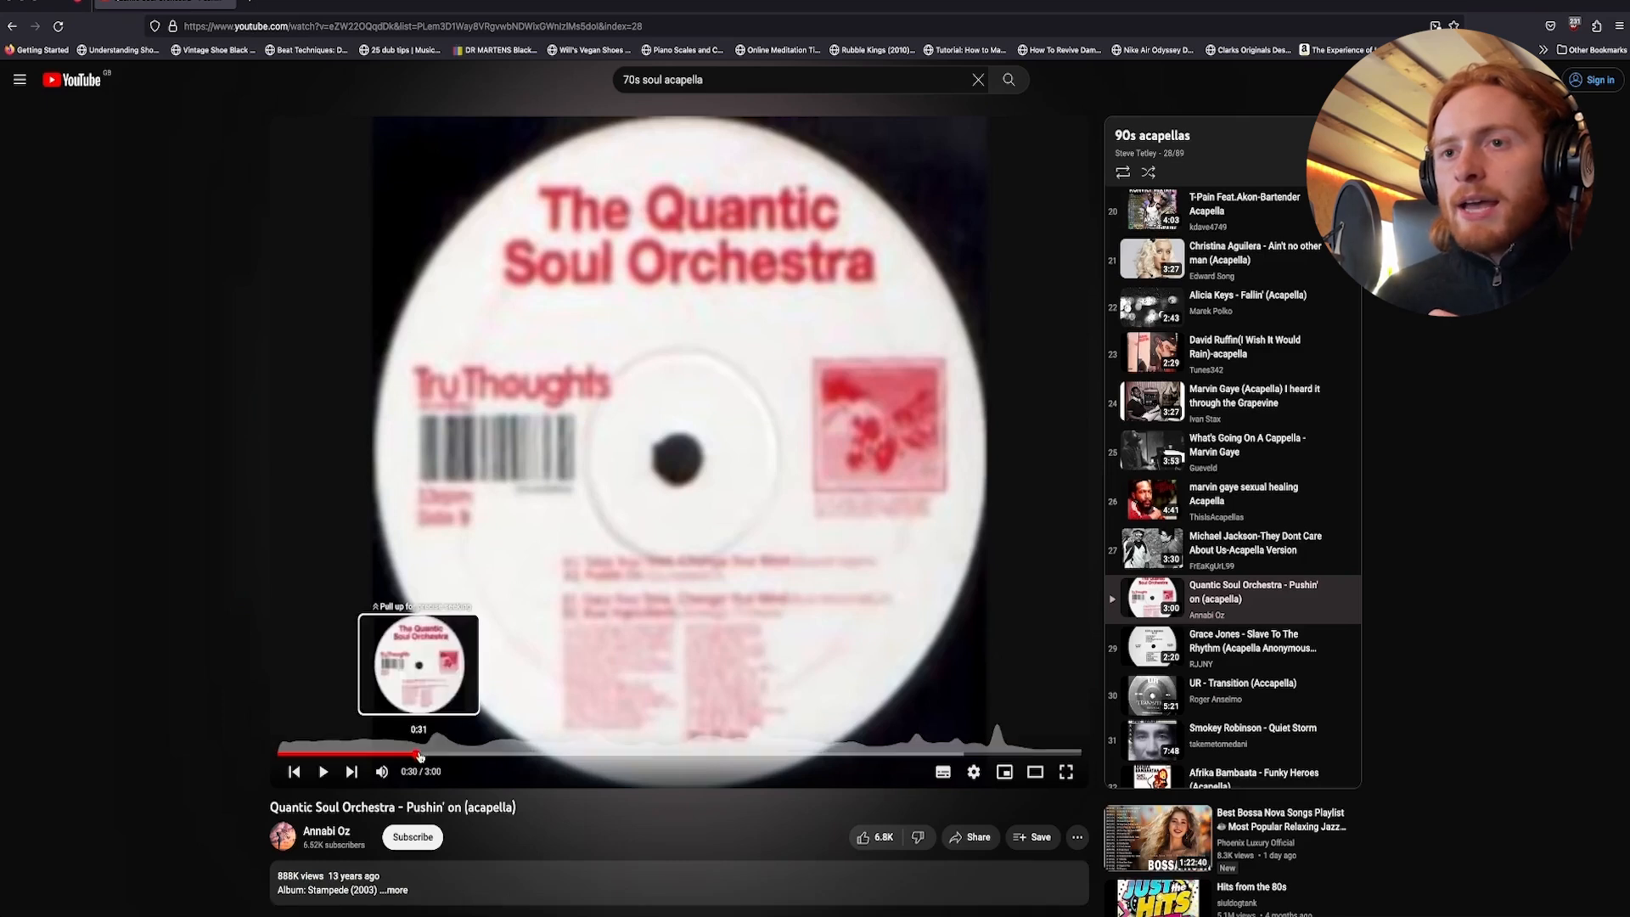
left_click_drag(419, 755, 50, 754)
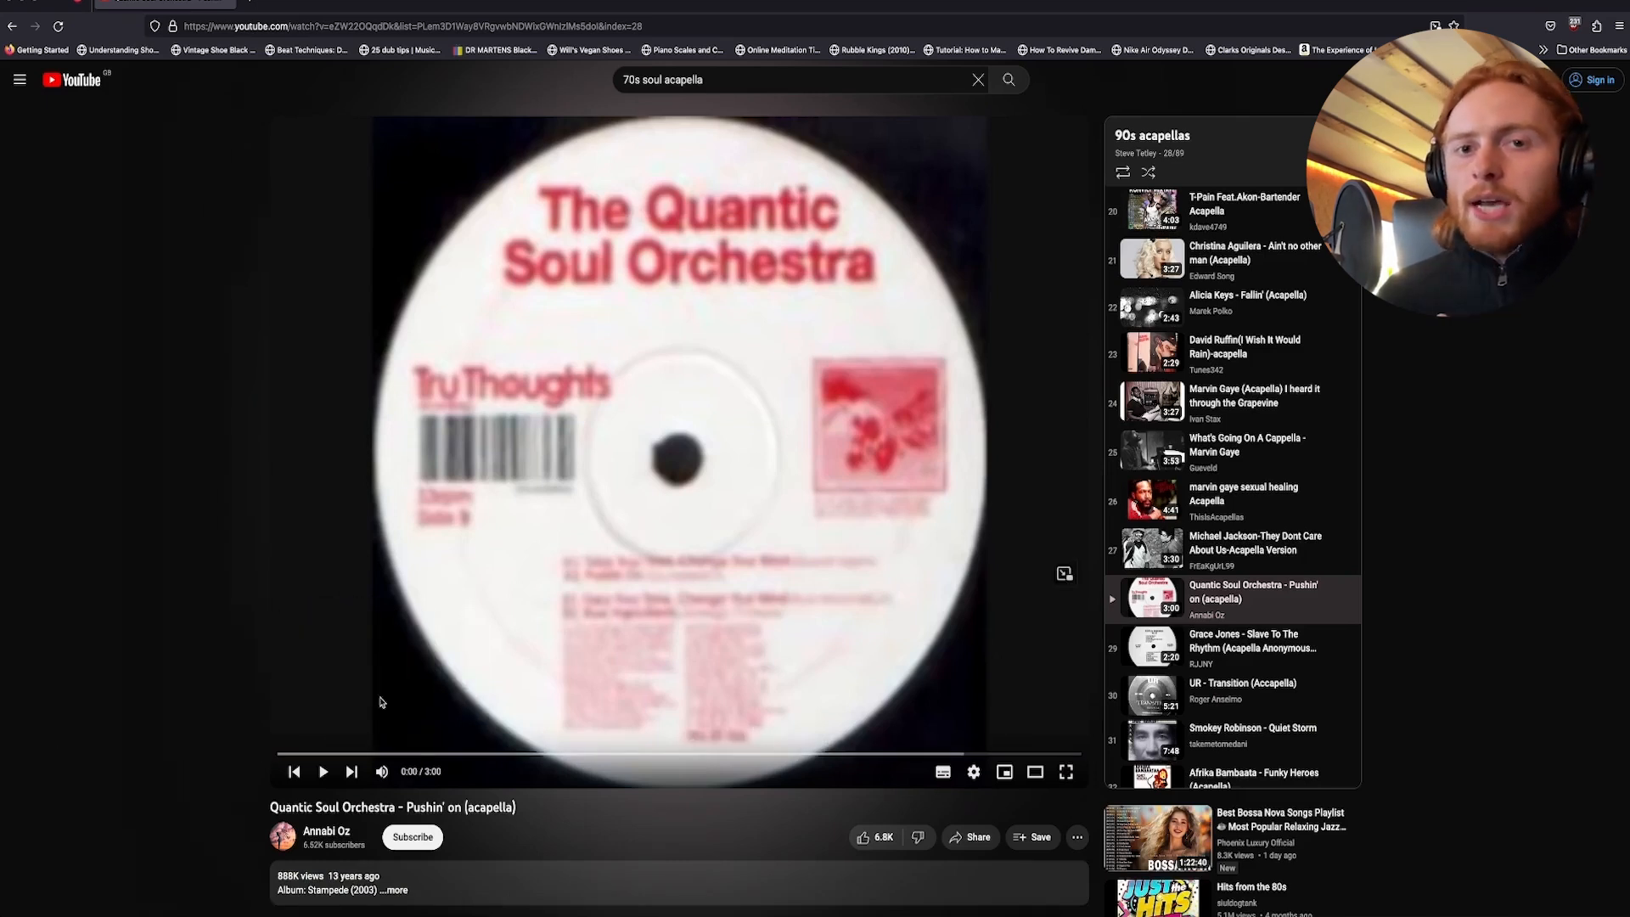
left_click(381, 701)
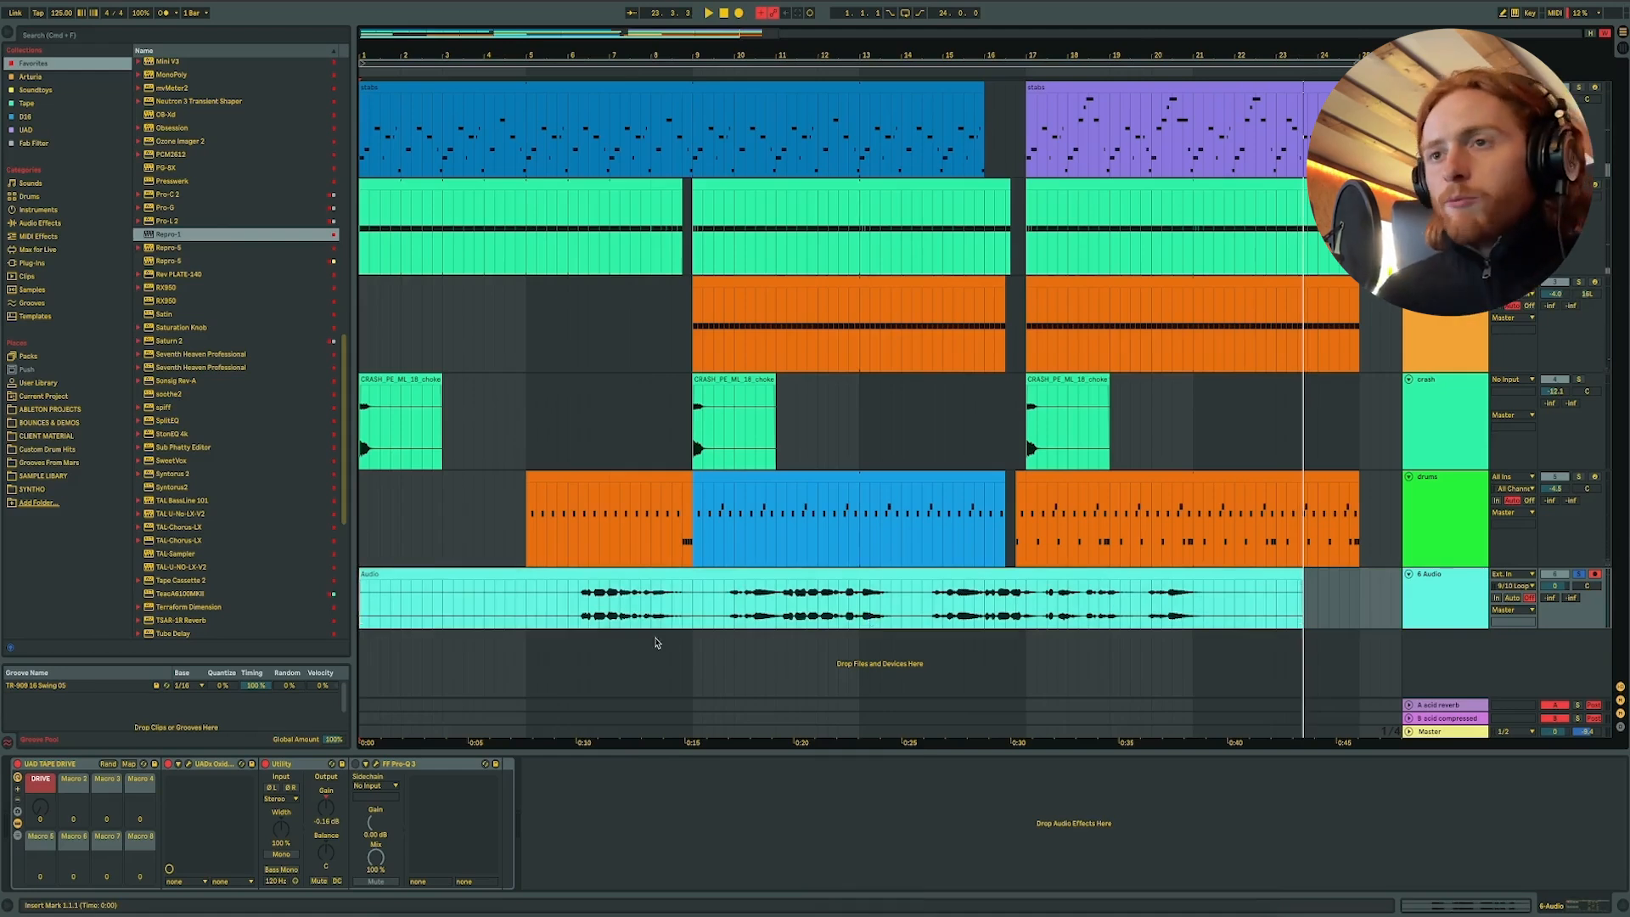
- Split the recorded clip just before the first vocal, delete the silent beginning and name the track vocal 1
left_click(578, 615)
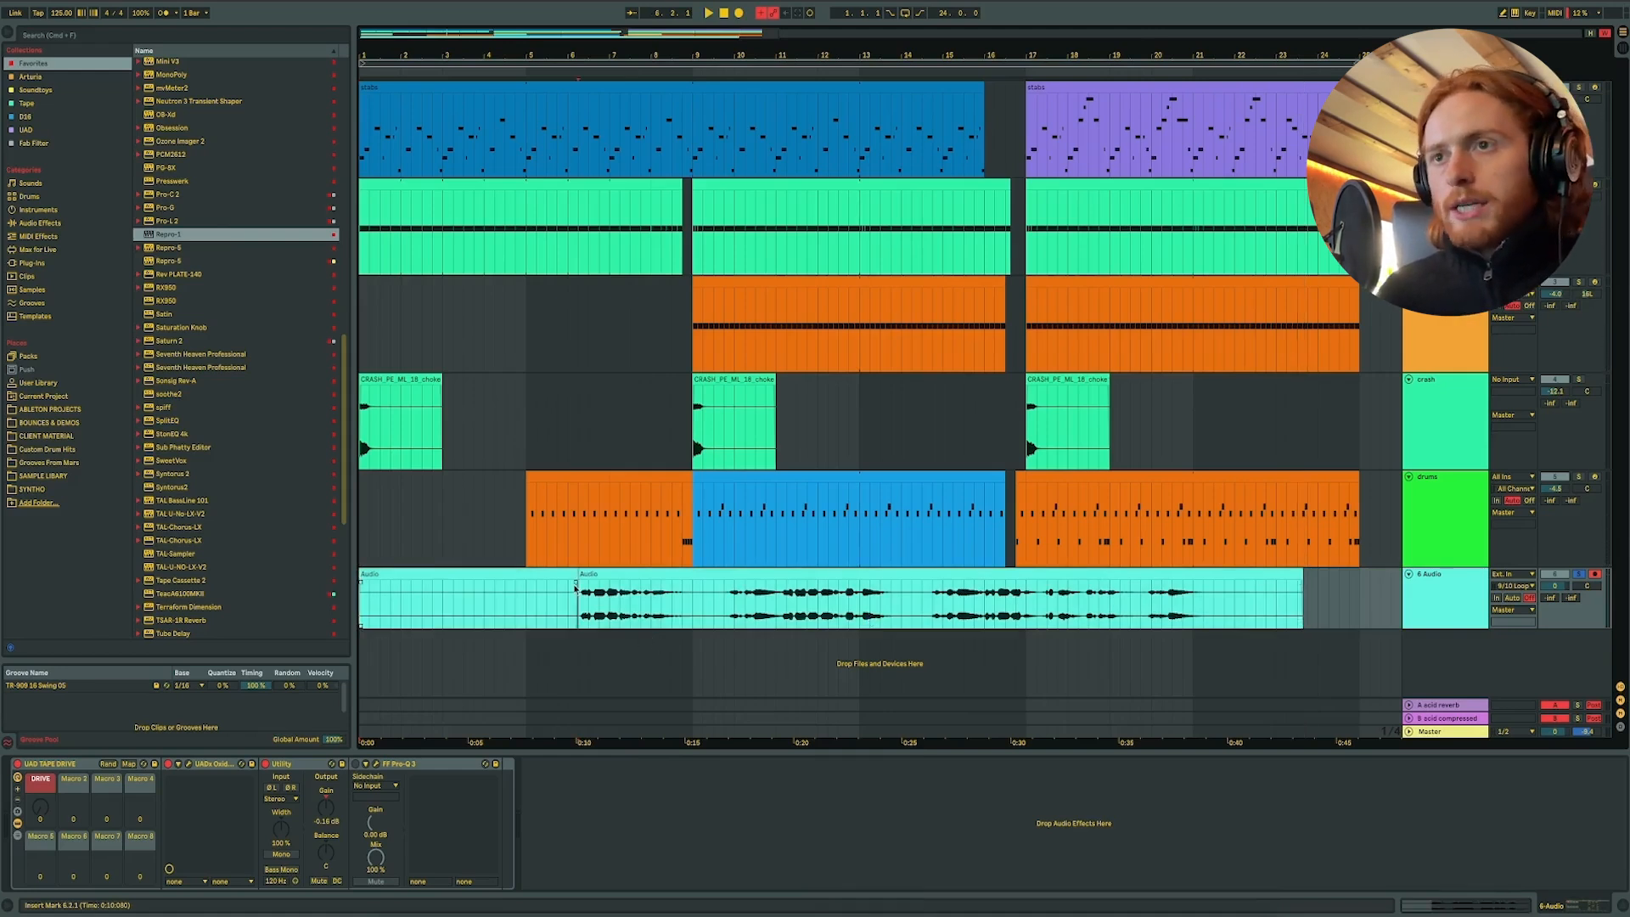
left_click_drag(578, 614, 360, 615)
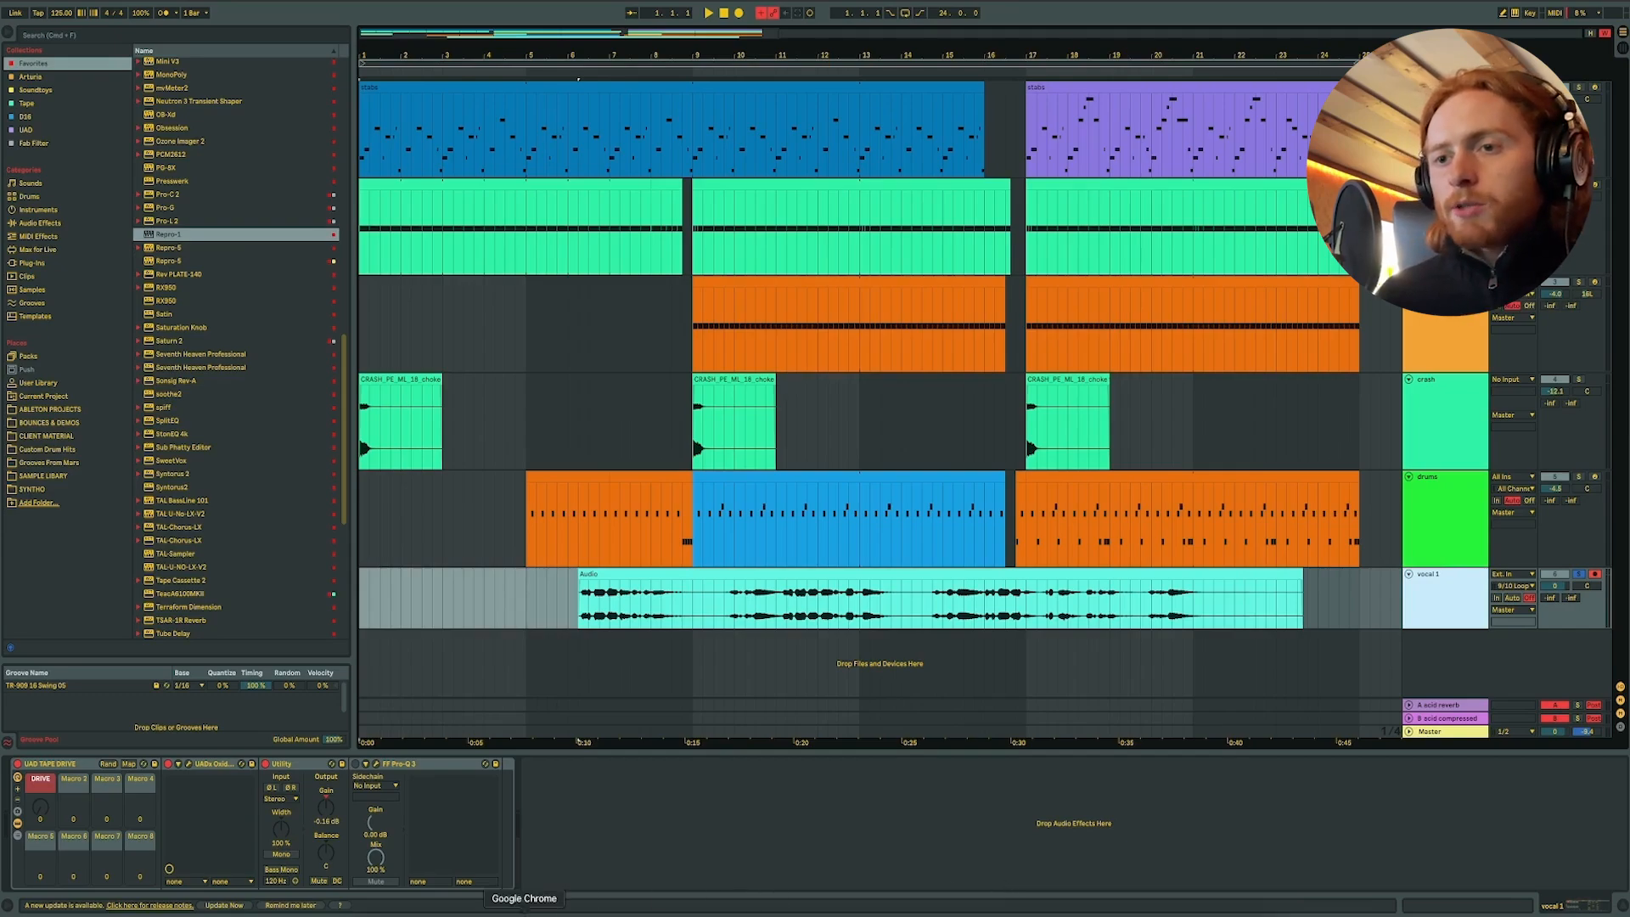
- Switch to Firefox, search YouTube for 70s soul acapella and open the ACAPELLA funk soul playlist
left_click(485, 913)
left_click(1008, 78)
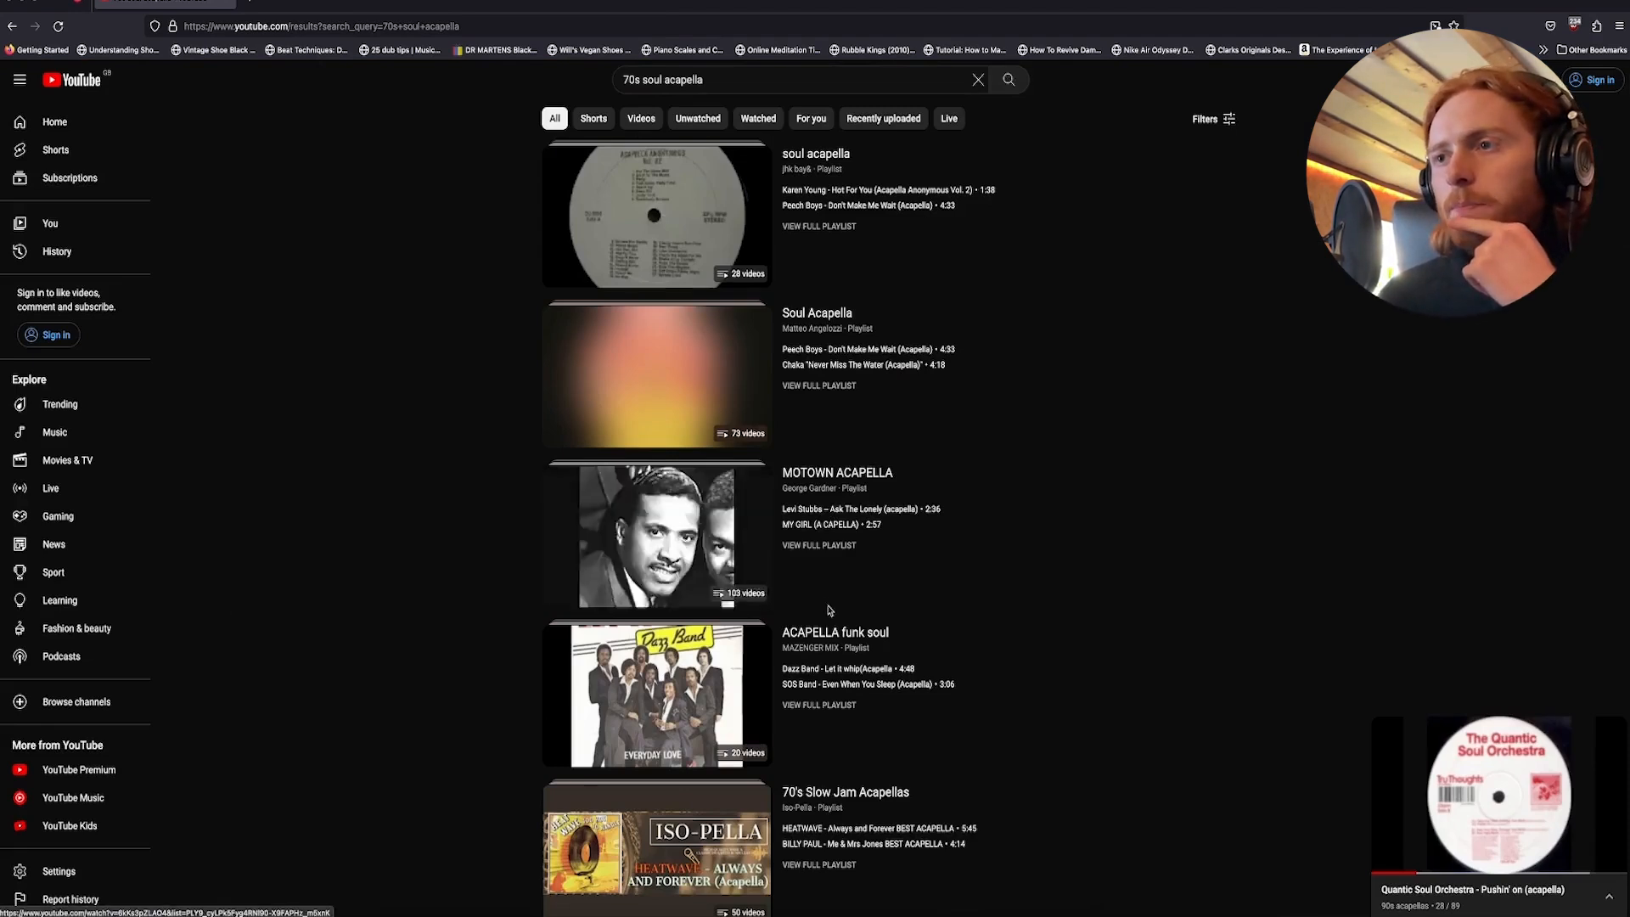
left_click(822, 636)
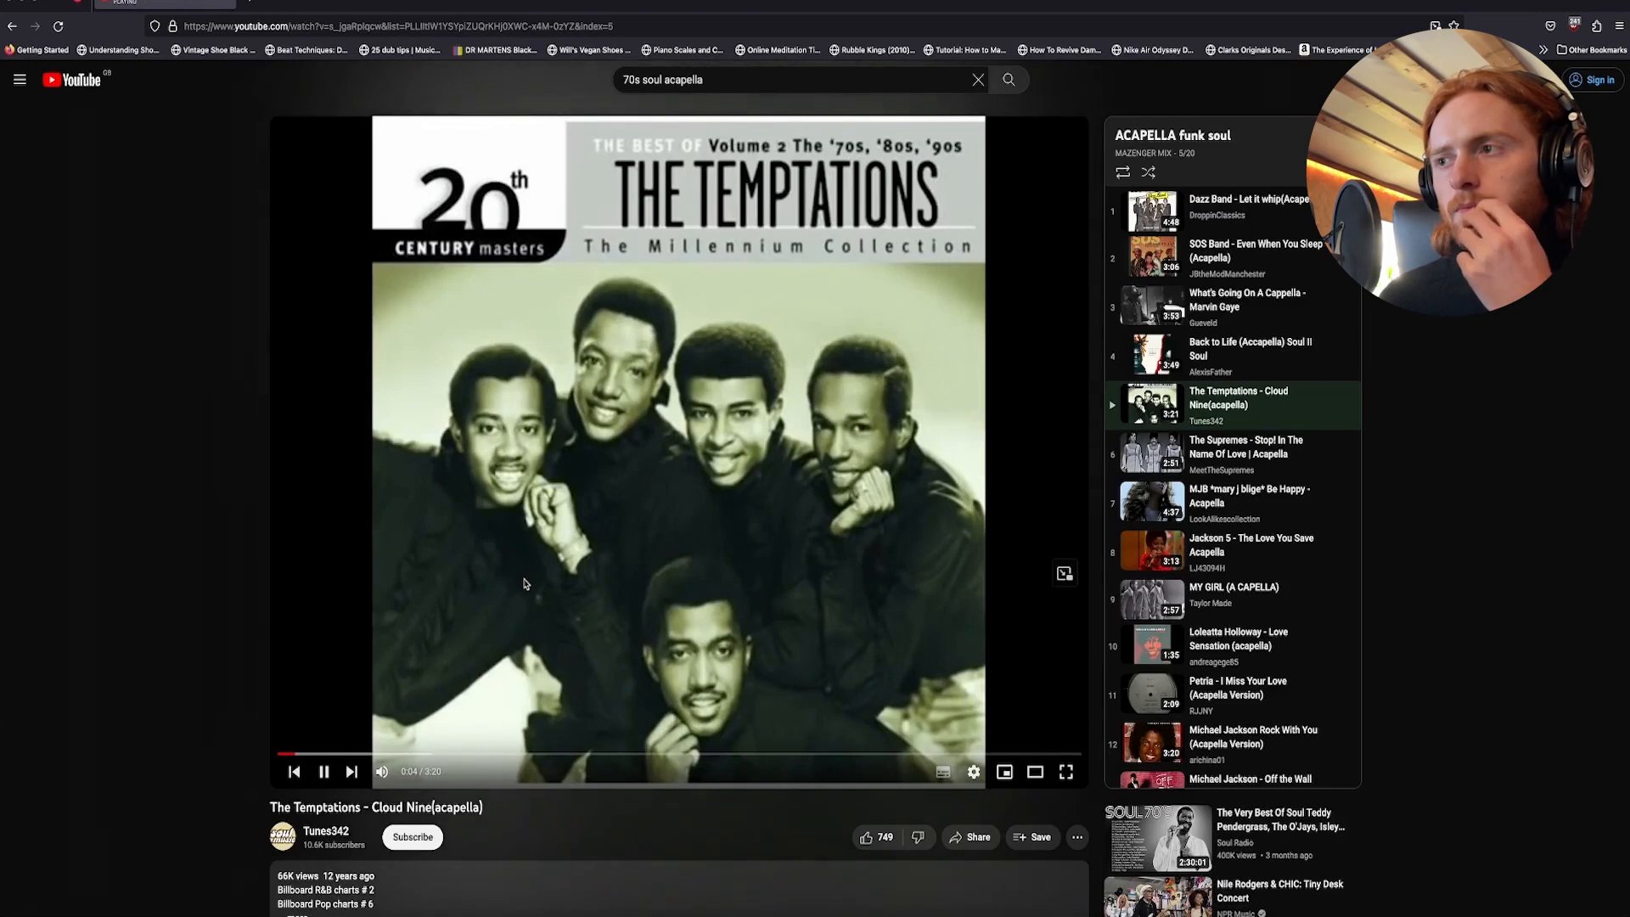
- Listen to several passages of The Temptations - Cloud Nine(acapella) to judge it as a vocal sample, ending paused
left_click(390, 705)
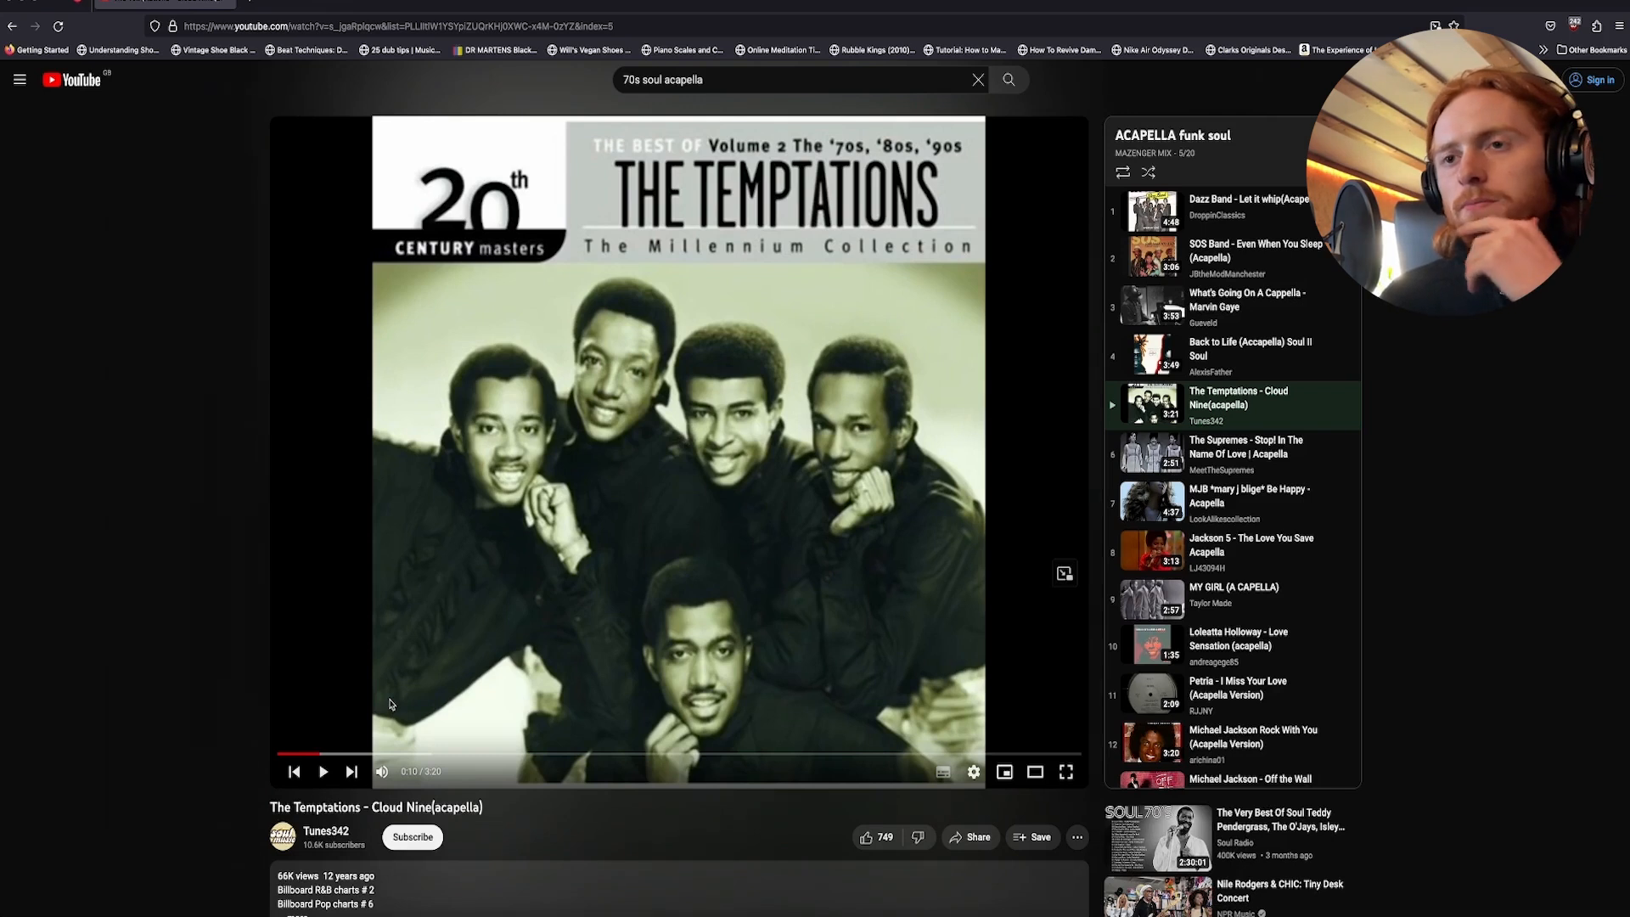
left_click(390, 705)
left_click(387, 754)
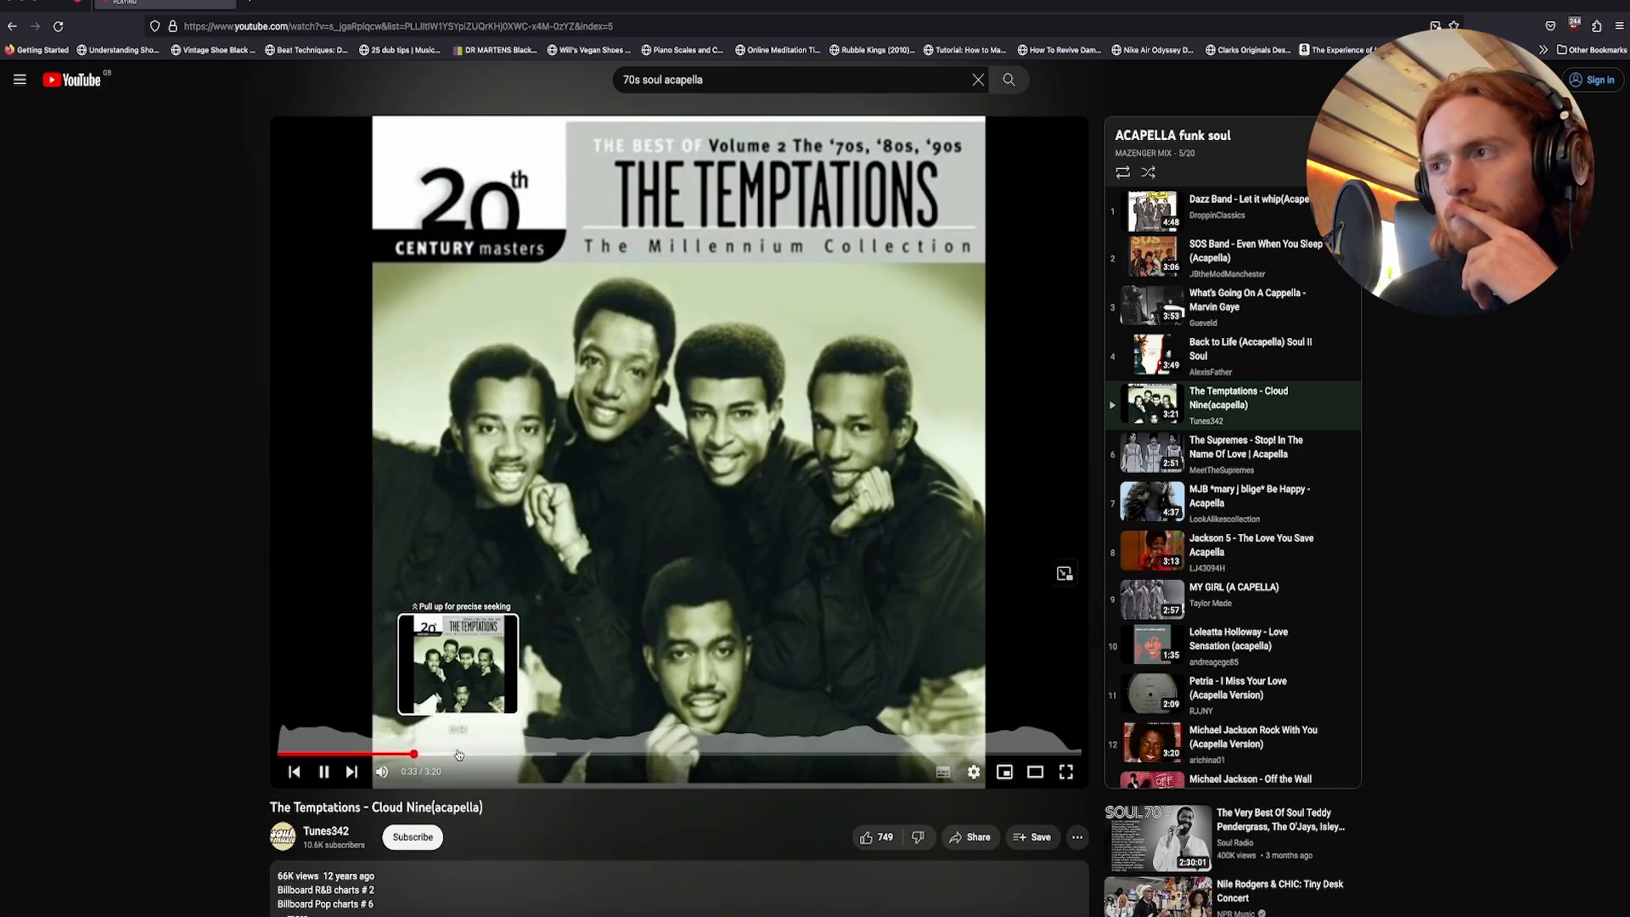
left_click(458, 755)
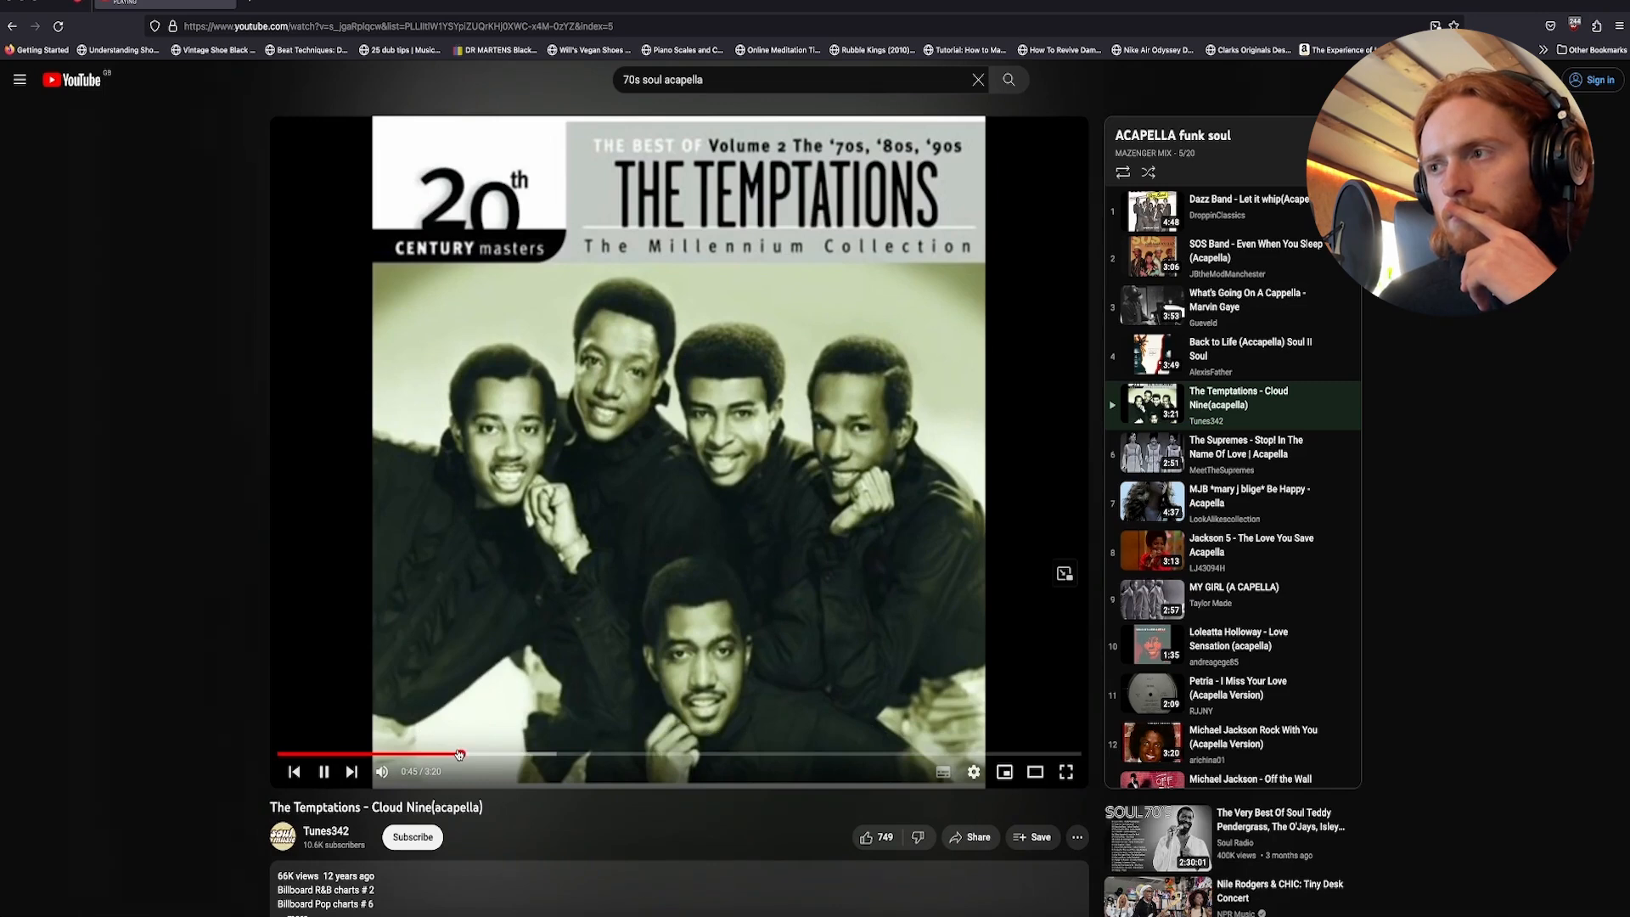
left_click(611, 528)
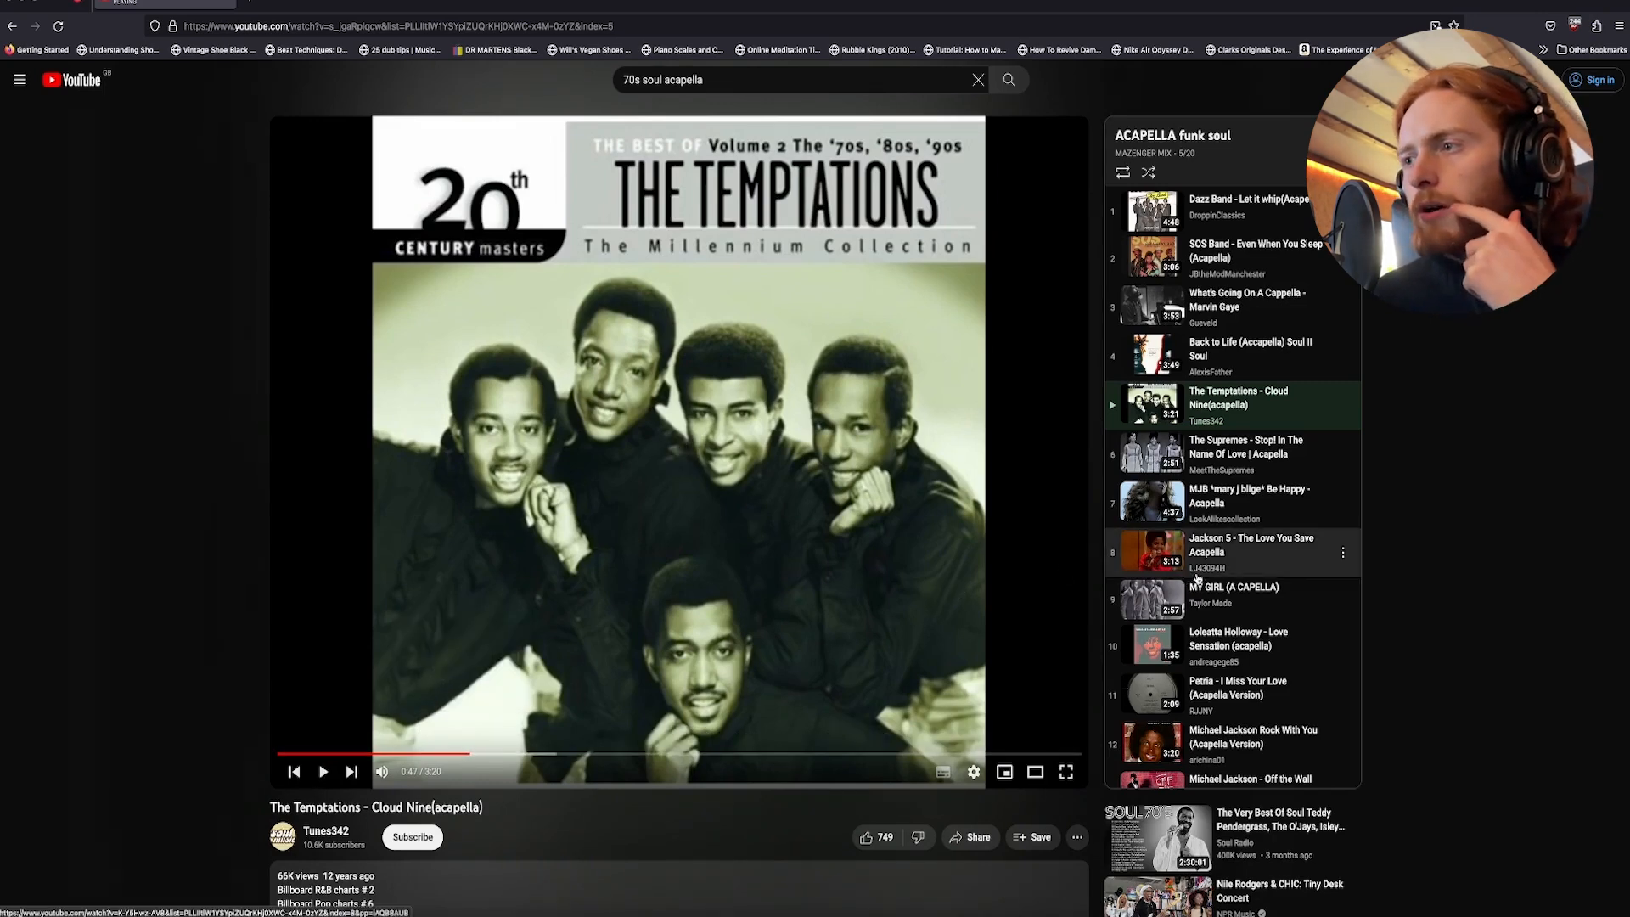
- Open Imagination - New Dimension (Acapella Version) from the playlist, sample its opening, and cue it paused at 0:00
scroll(1223, 576, "down", 3)
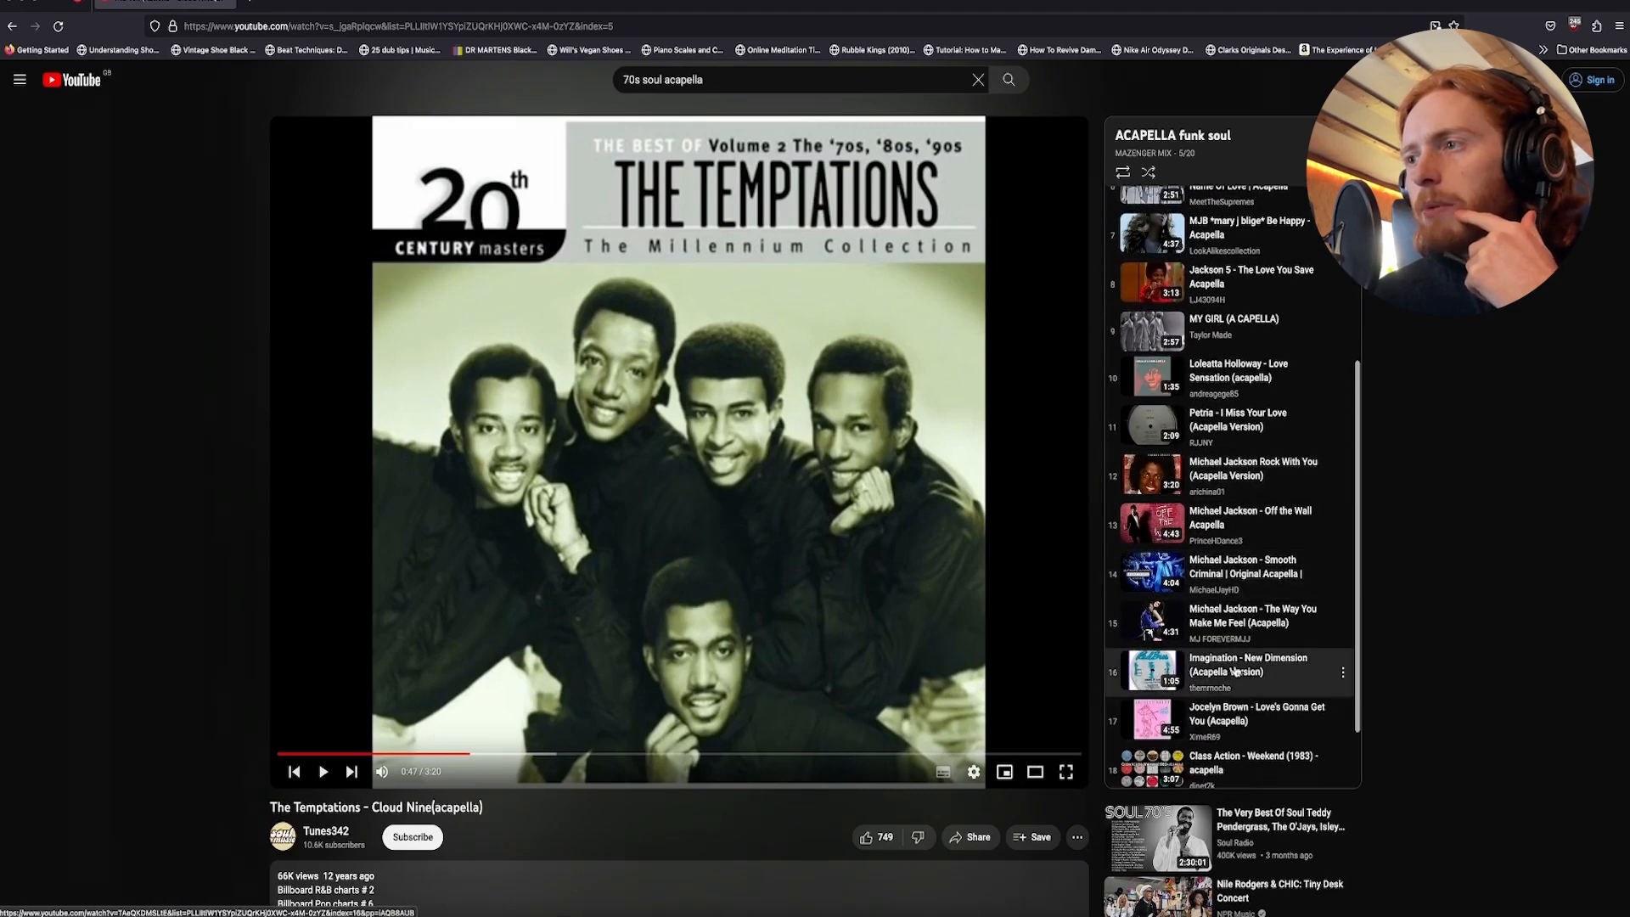
left_click(1246, 665)
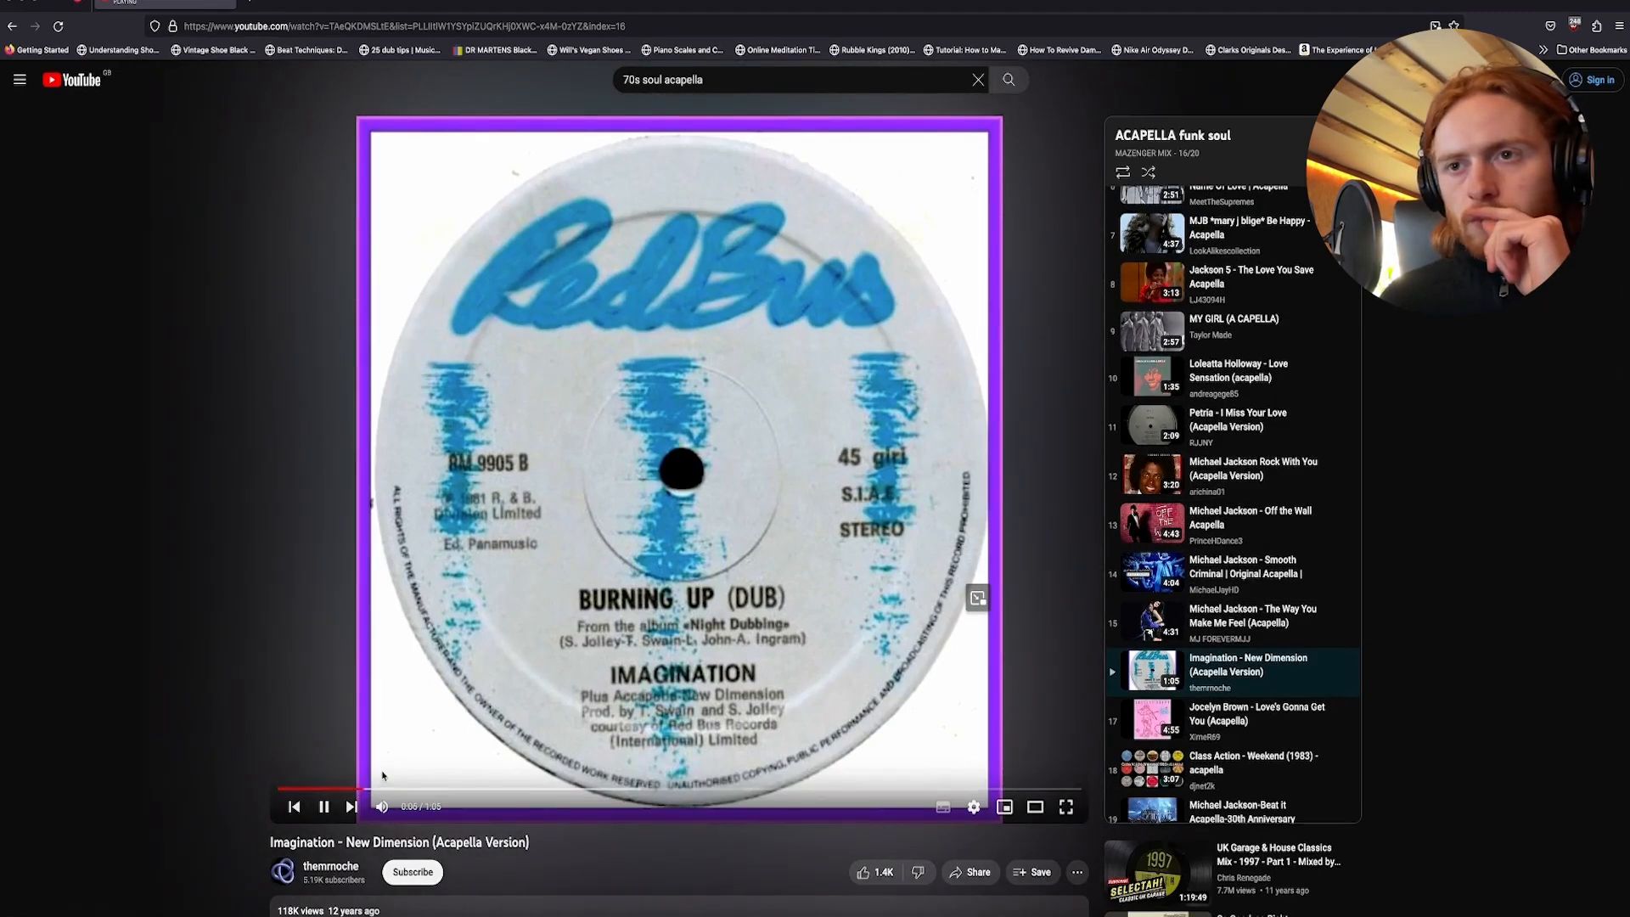
left_click(376, 765)
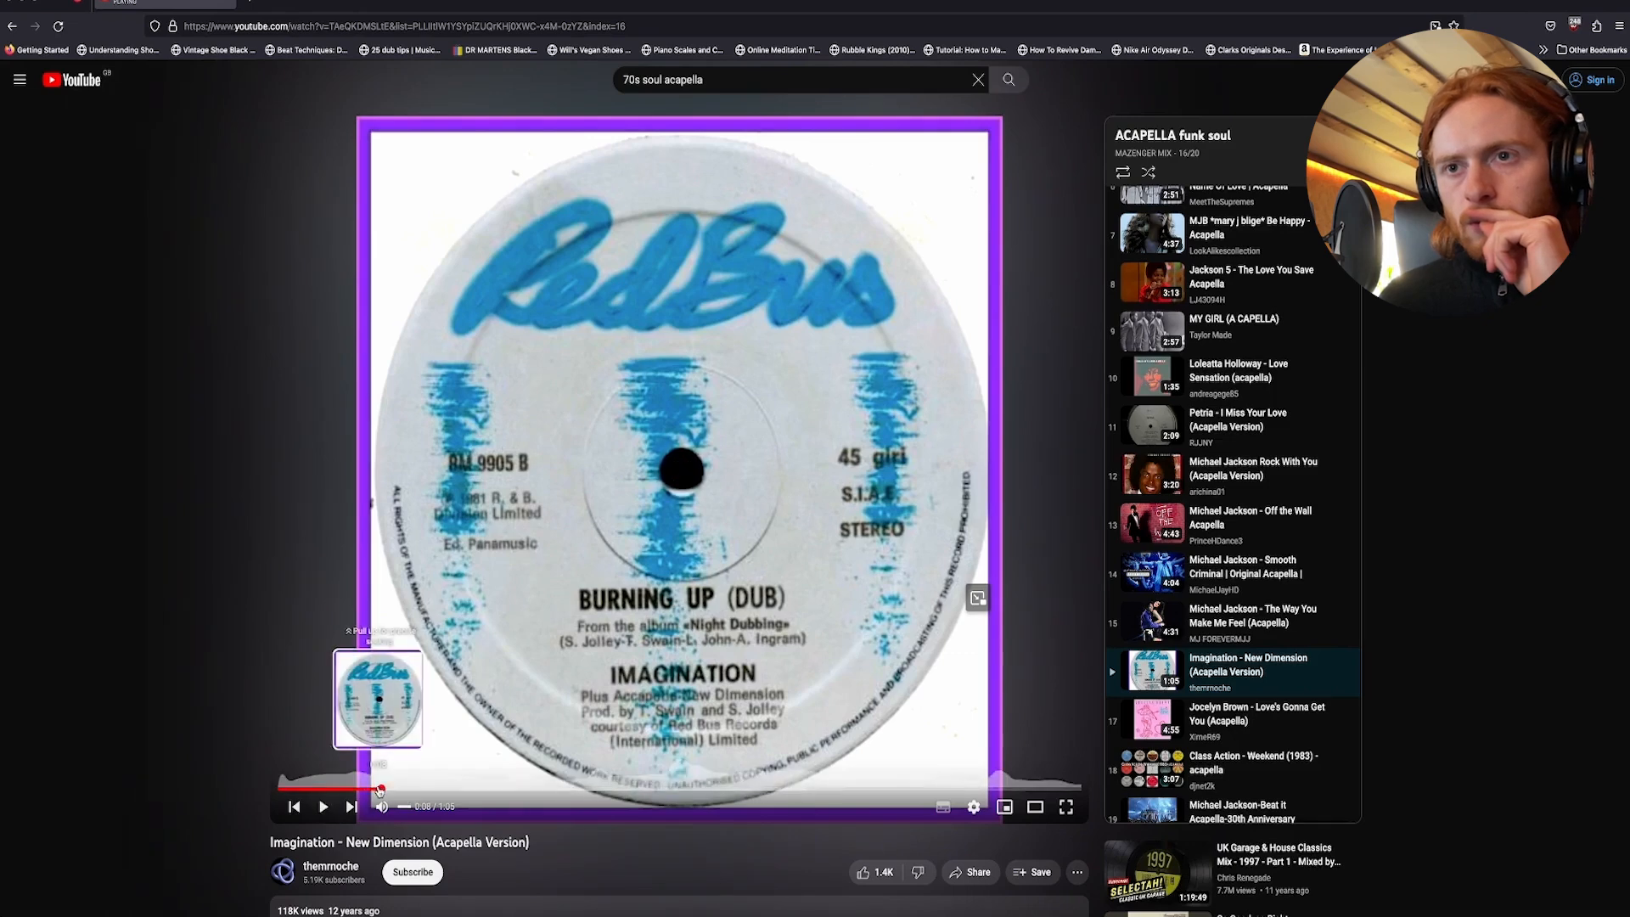
left_click_drag(375, 788, 155, 784)
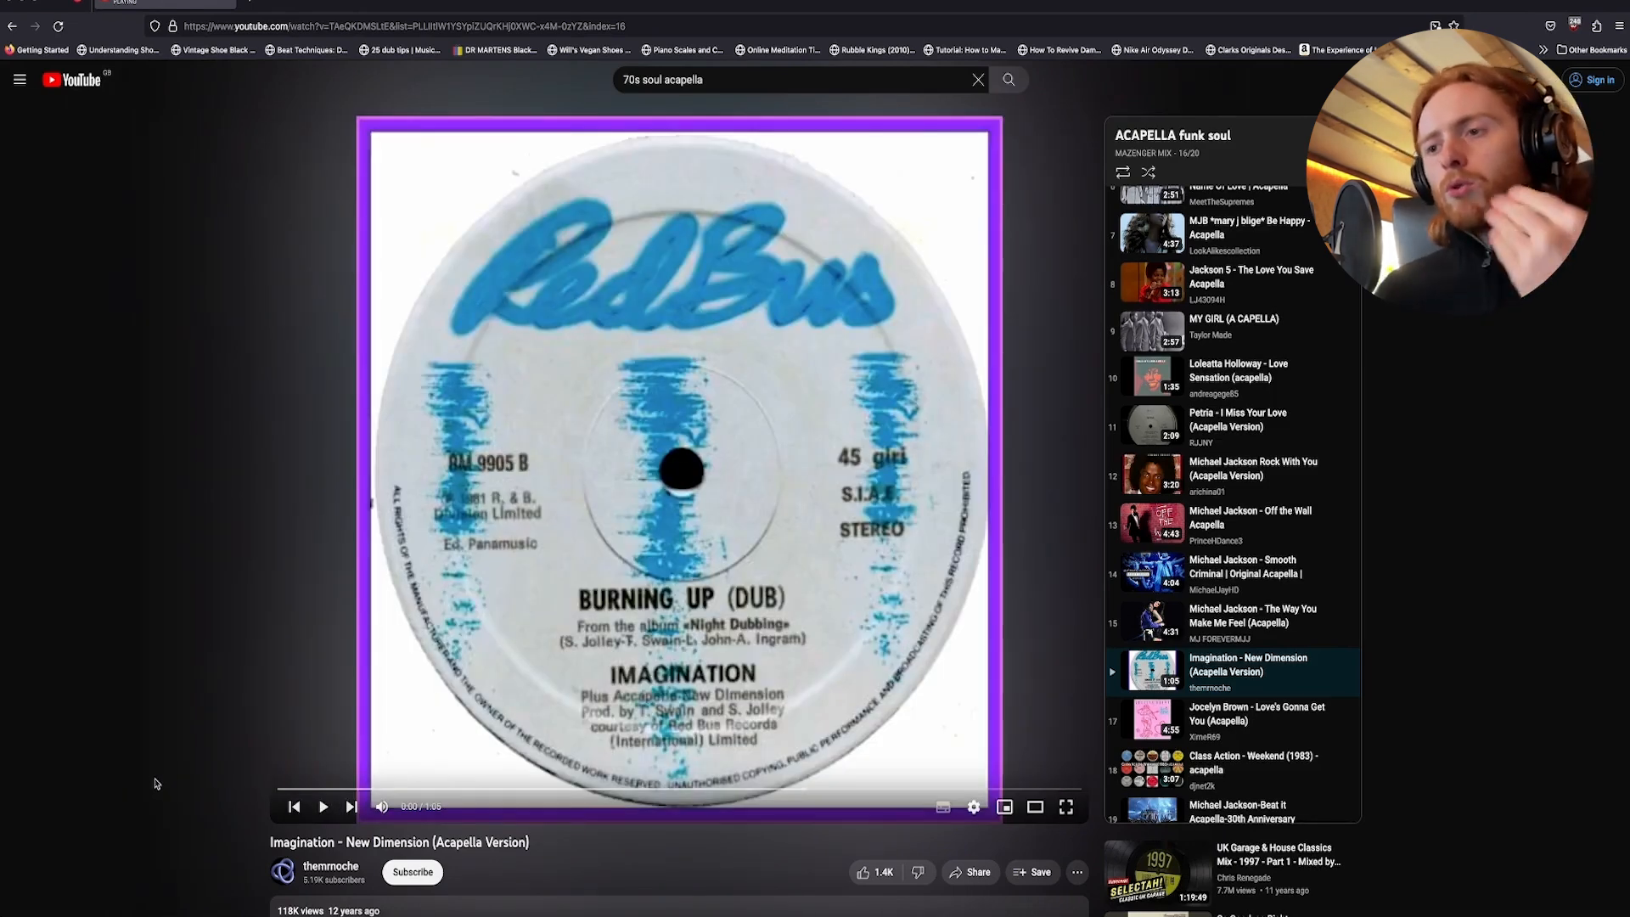
- Switch to Ableton Live and record the Imagination acapella from Firefox onto the new loopback audio track below vocal 1
left_click(863, 912)
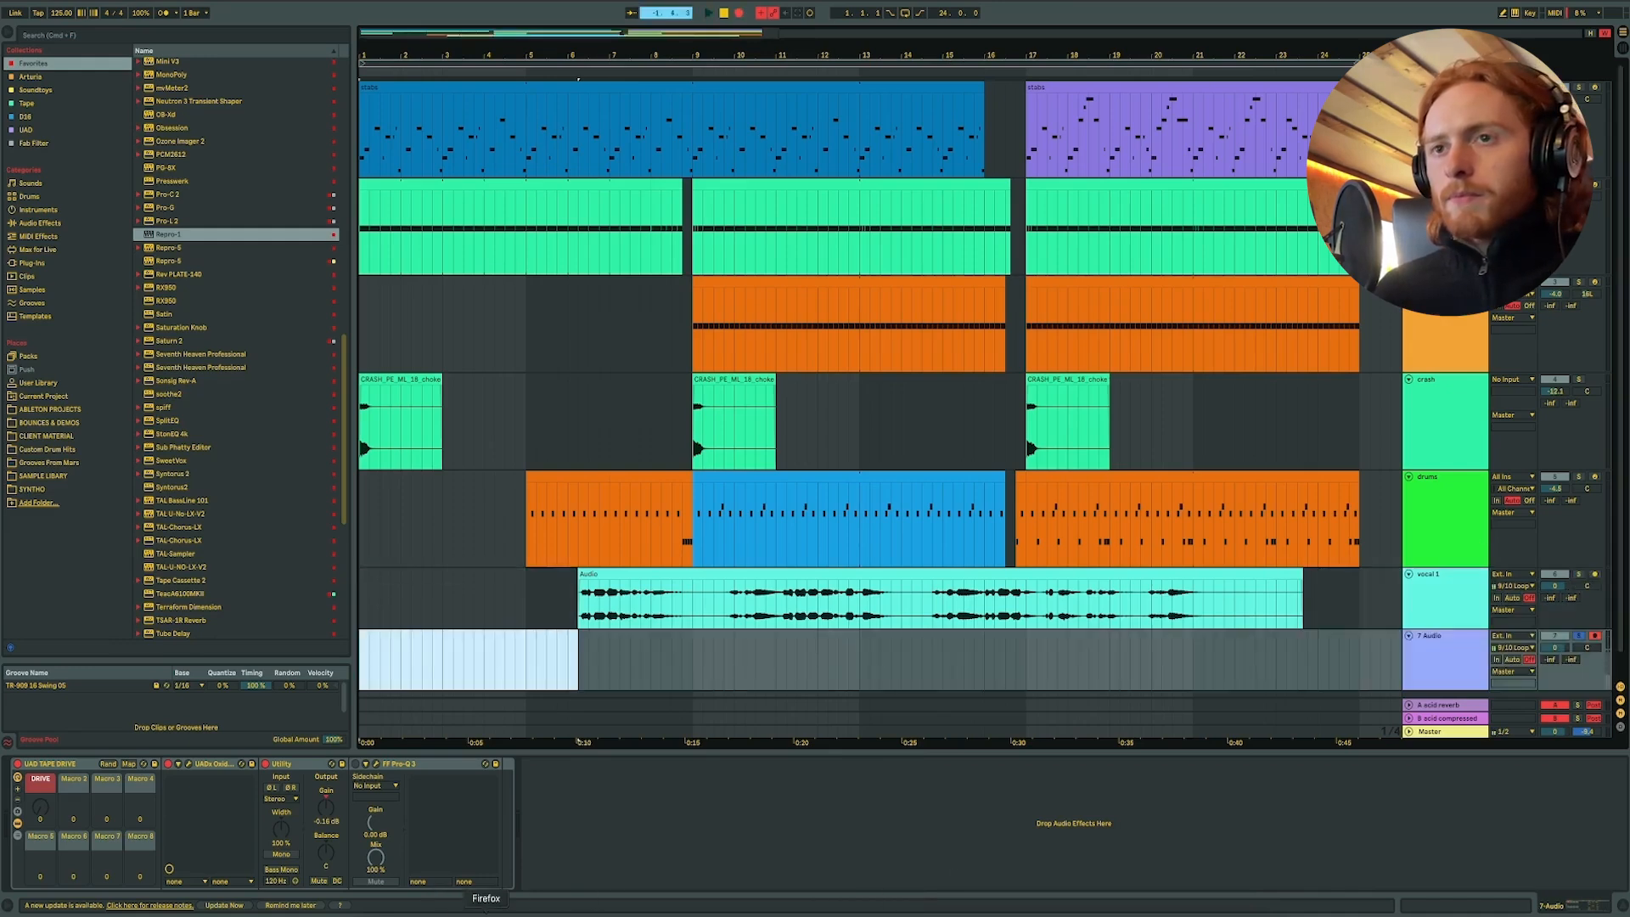
left_click(485, 913)
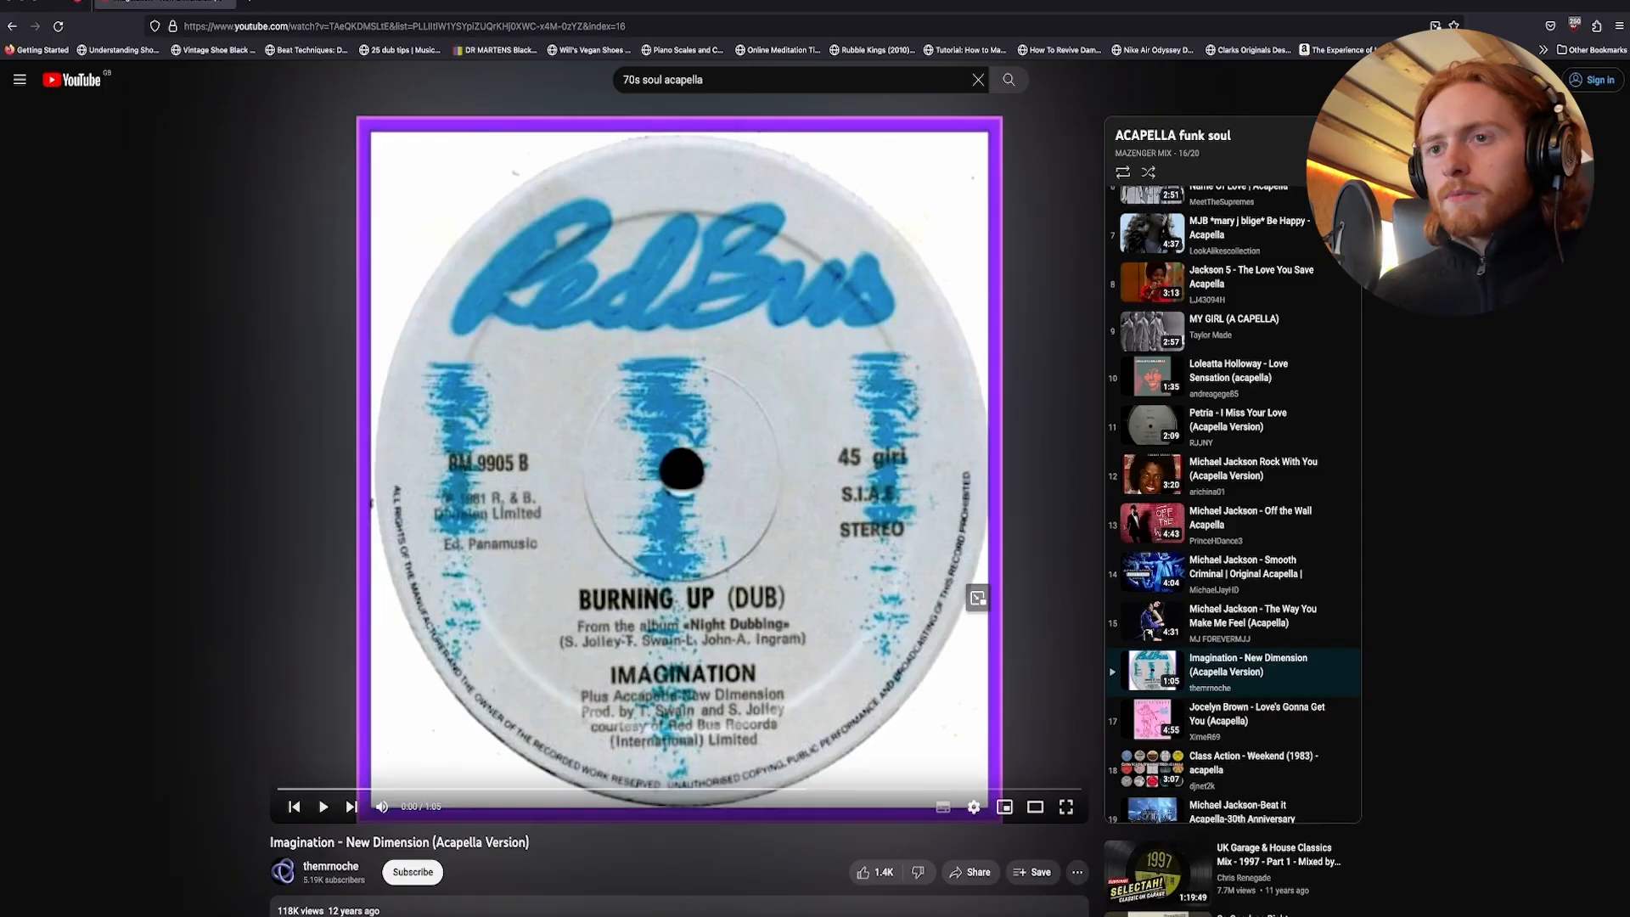
key("space")
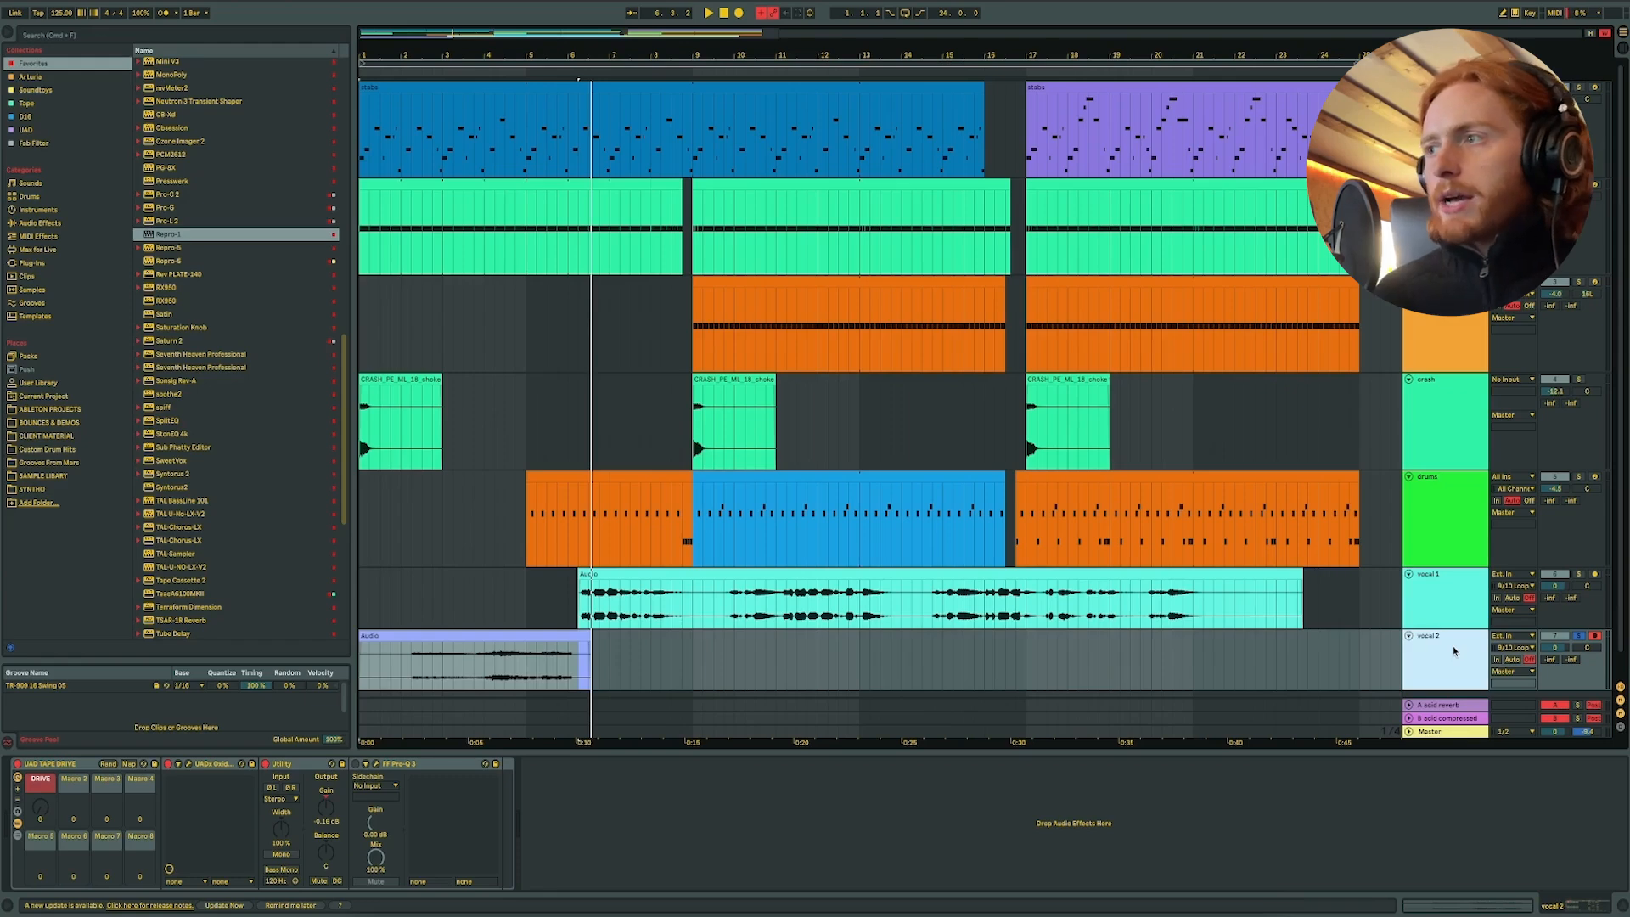
- Find Pierre's Pfantasy Club - Fantasy Girl (Acapella) 1987 on YouTube using the search 80s soul acapella, and pause it
scroll(1453, 650, "down", 1)
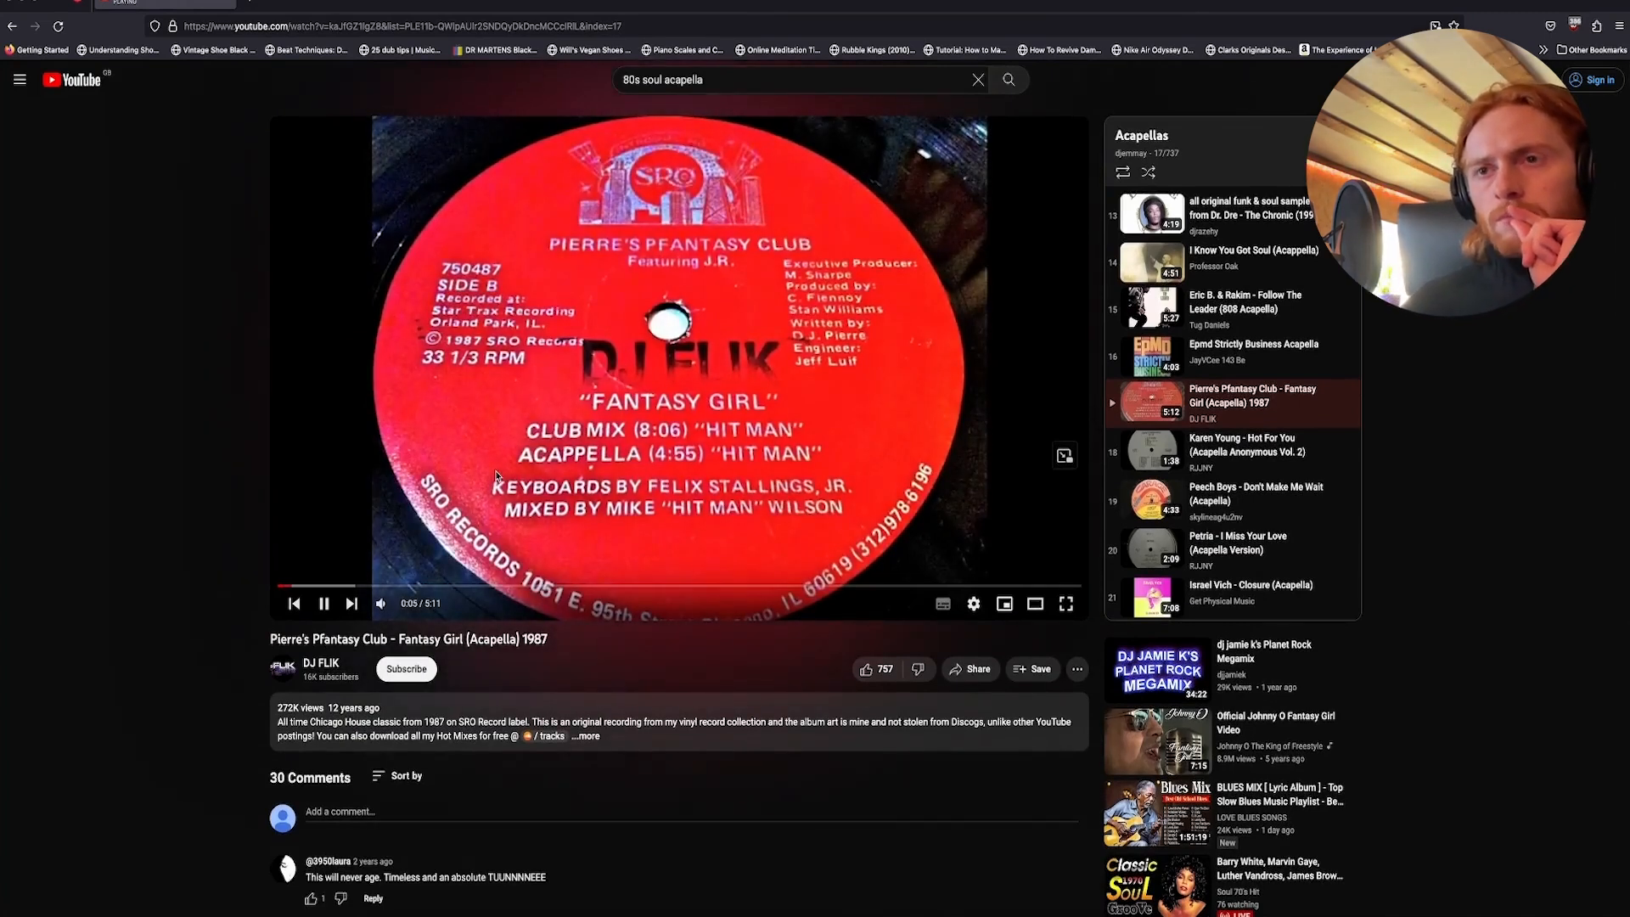
left_click(497, 475)
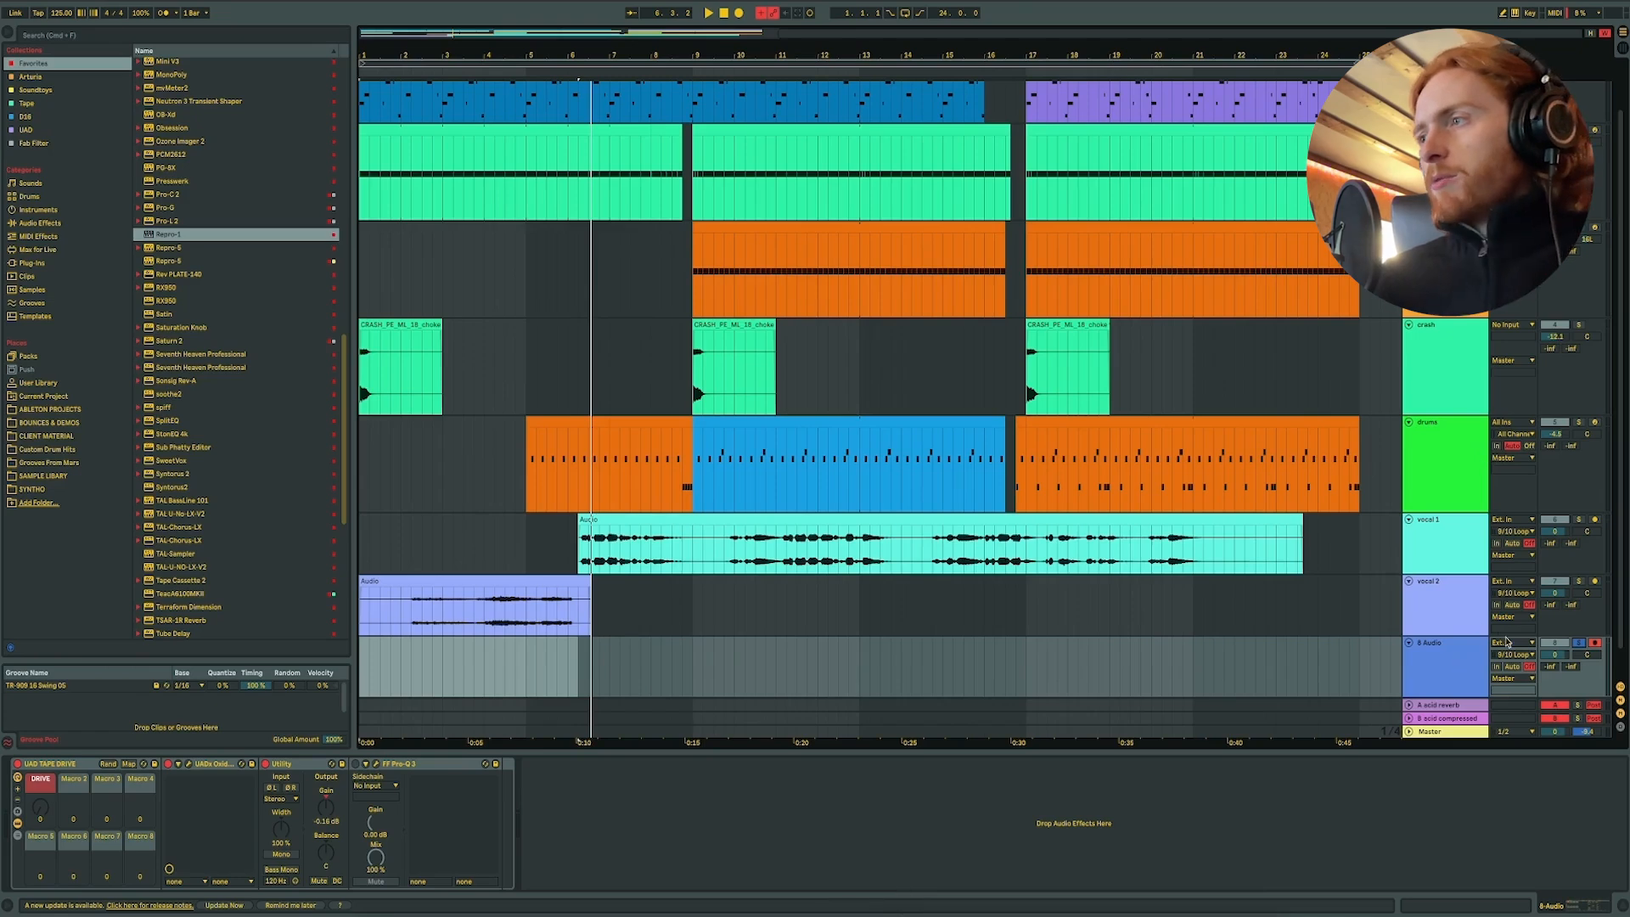
- Set the input of the new 8 Audio track in Ableton Live to Ext. In 9/10 Loopback
left_click(1511, 655)
left_click(1517, 657)
left_click(1518, 657)
left_click(1524, 696)
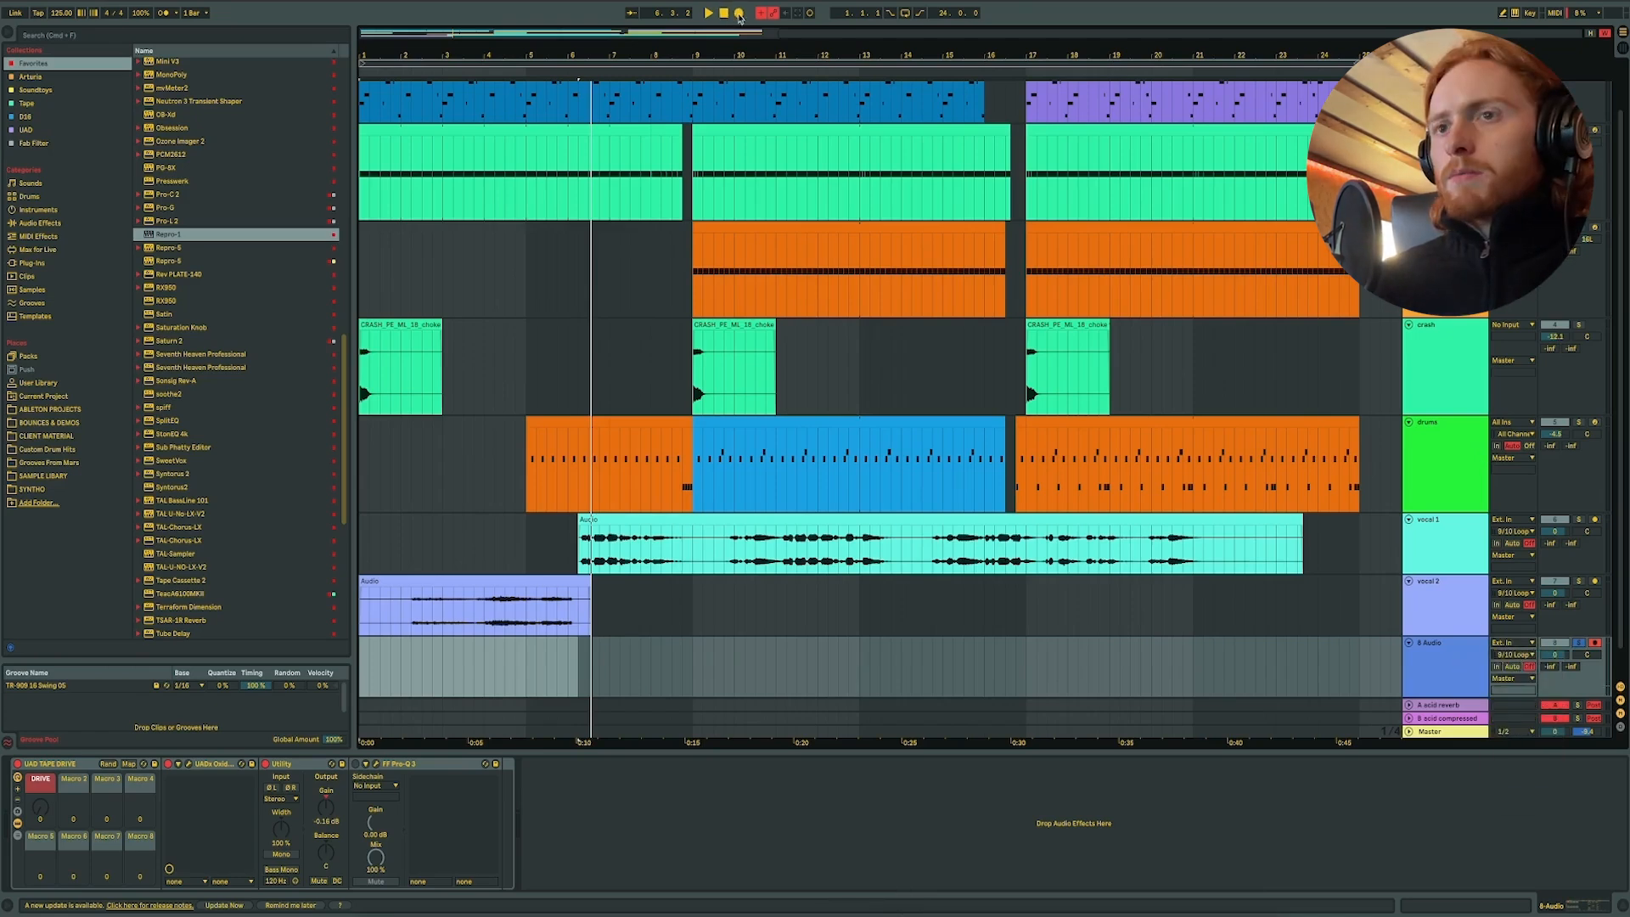
- Start recording on the 8 Audio track and play the Fantasy Girl acapella in Firefox from its beginning
left_click(739, 14)
left_click(486, 912)
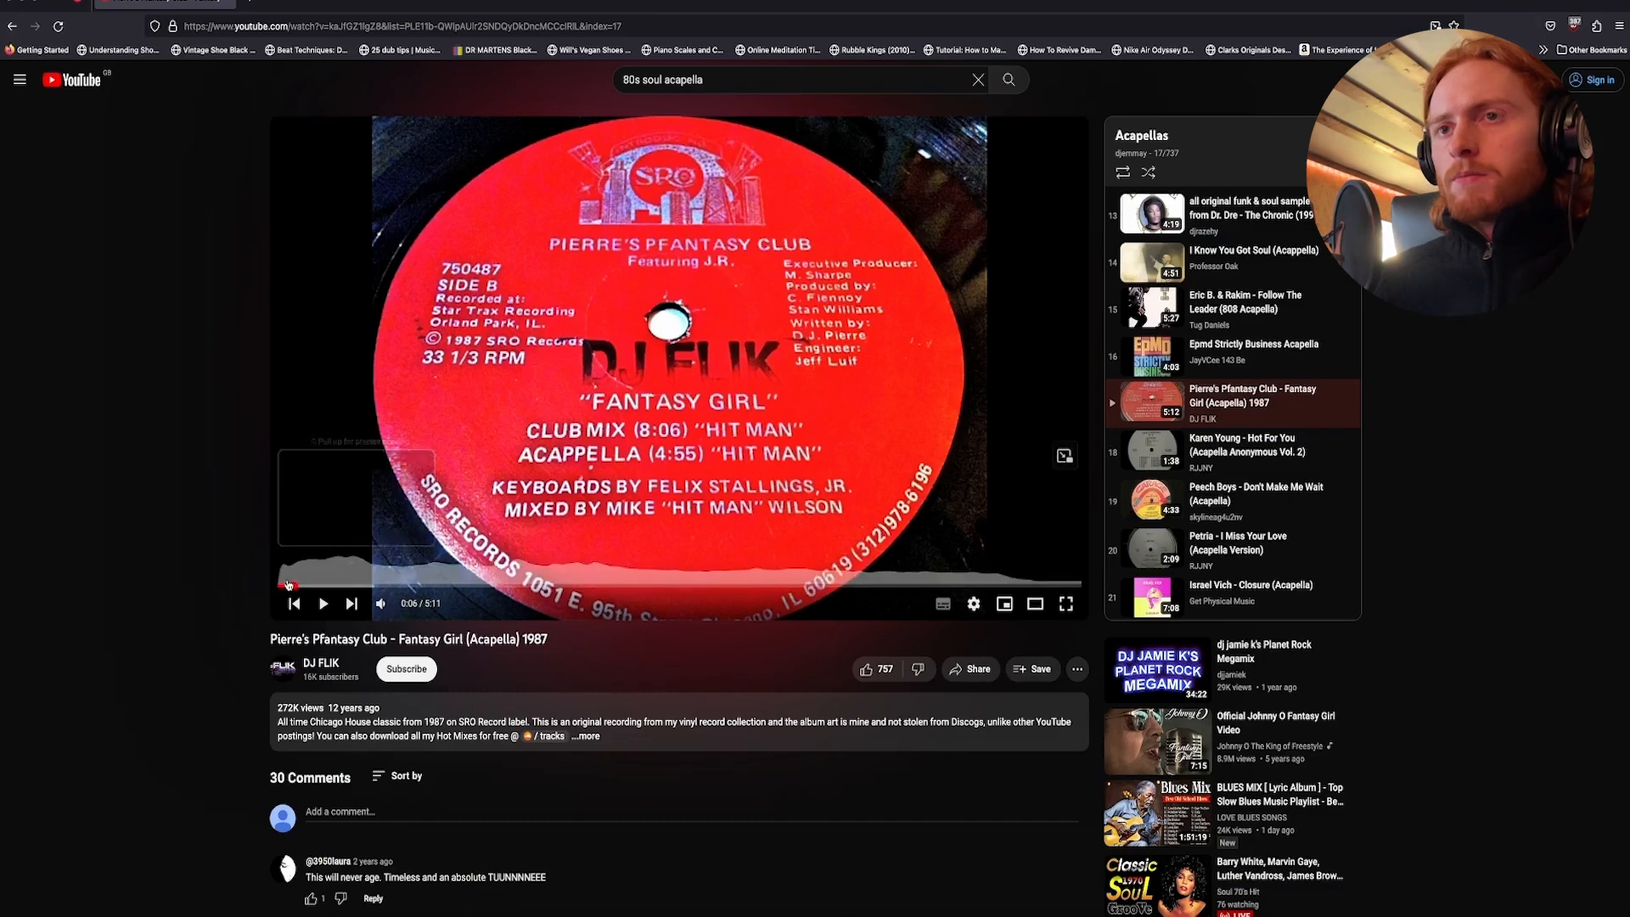
left_click(282, 586)
left_click(670, 353)
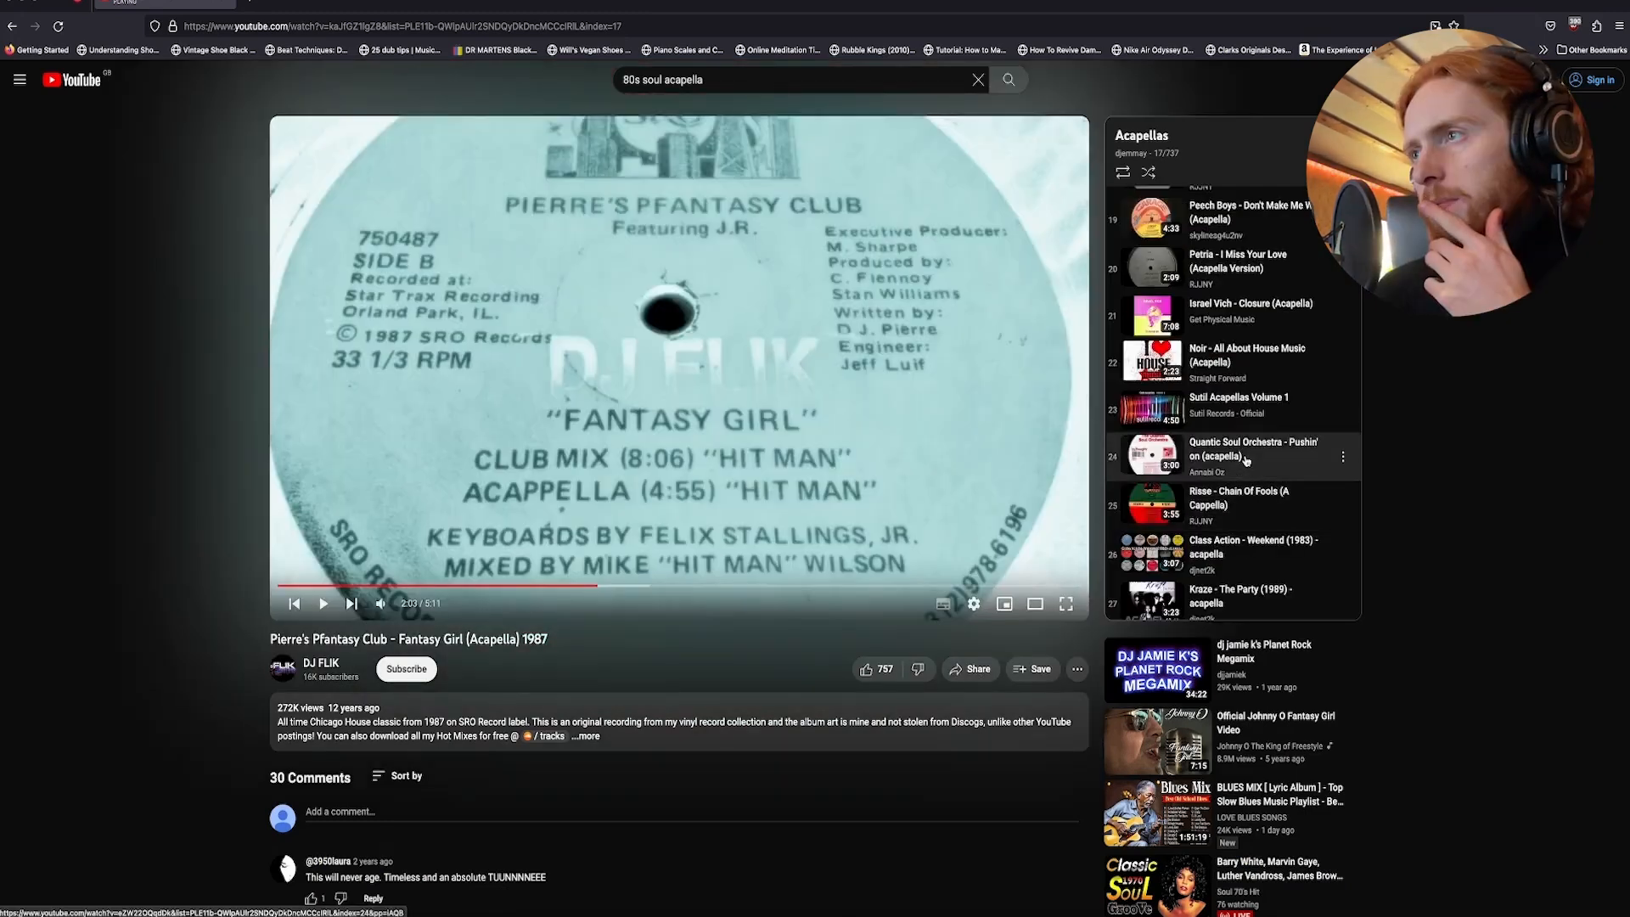
- Open Risse - Chain Of Fools (A Cappella) in the playlist, and rename the 8 Audio track vocal 3 in Ableton Live
left_click(1247, 502)
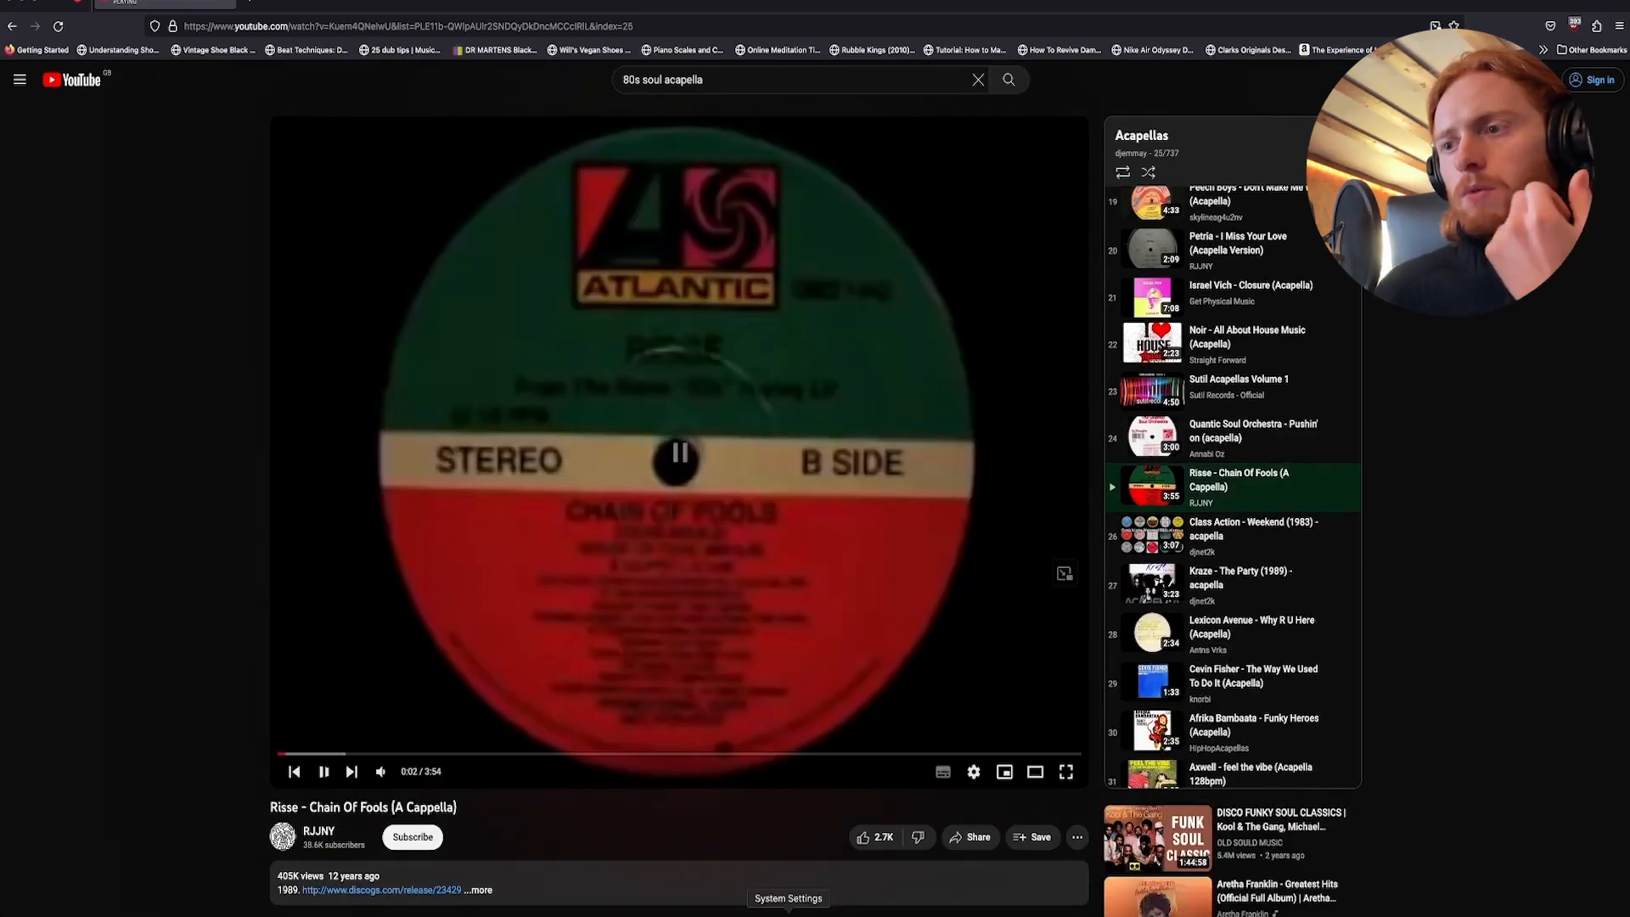
left_click(864, 910)
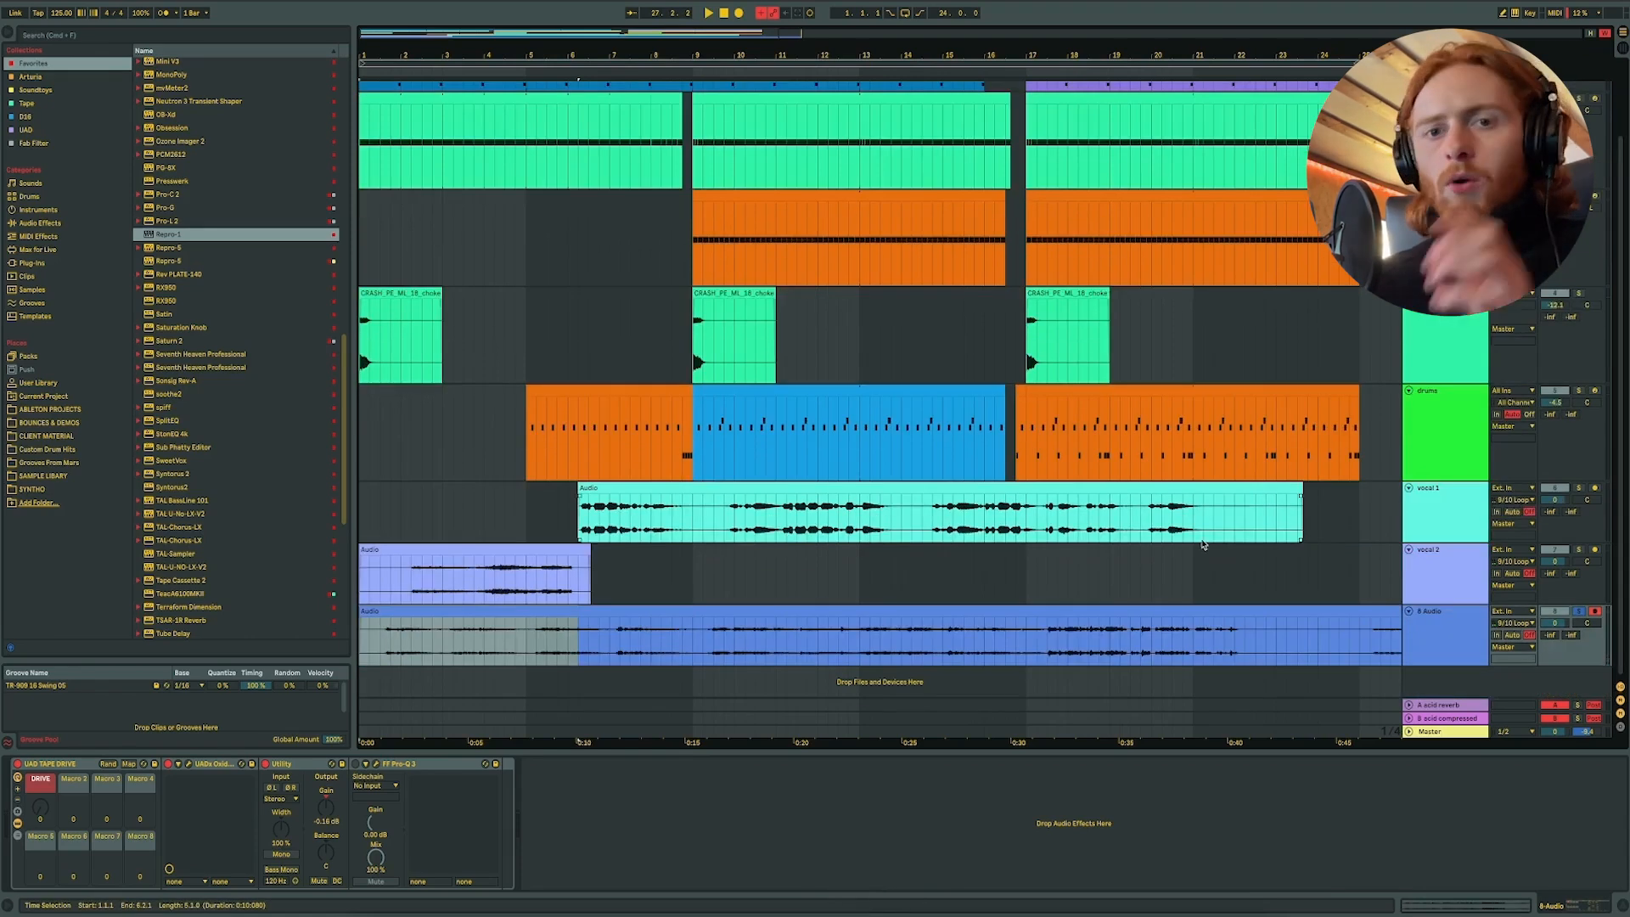
left_click(1445, 633)
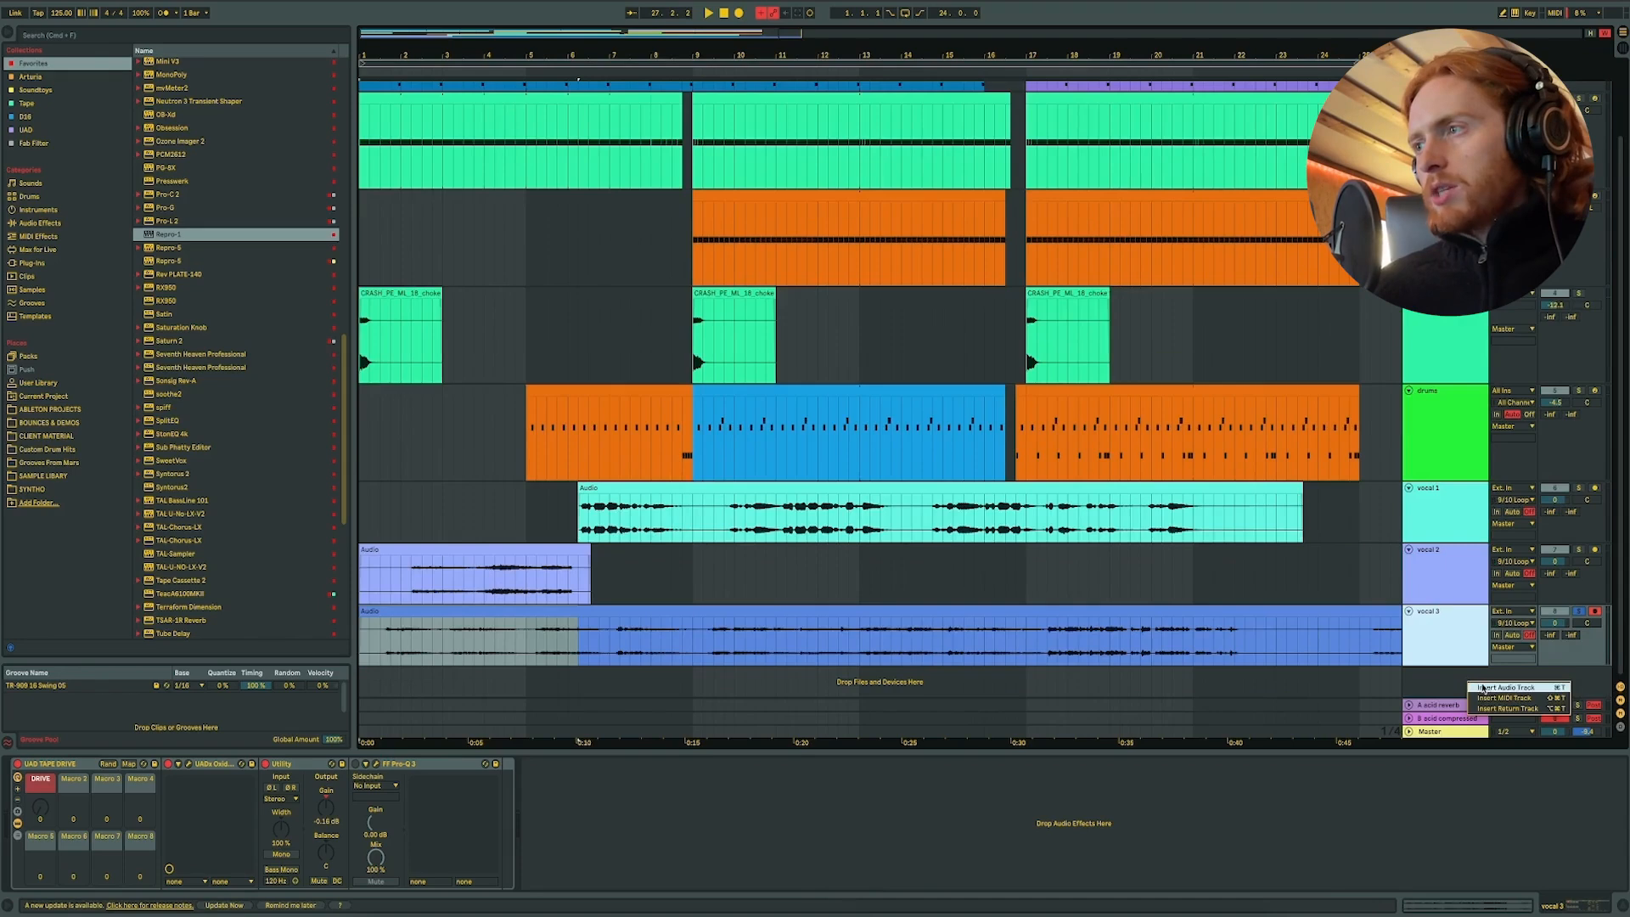
- Insert an audio track named vocal 4 with input Ext. In 9/10 Loopback, and start recording on it
key("super+t")
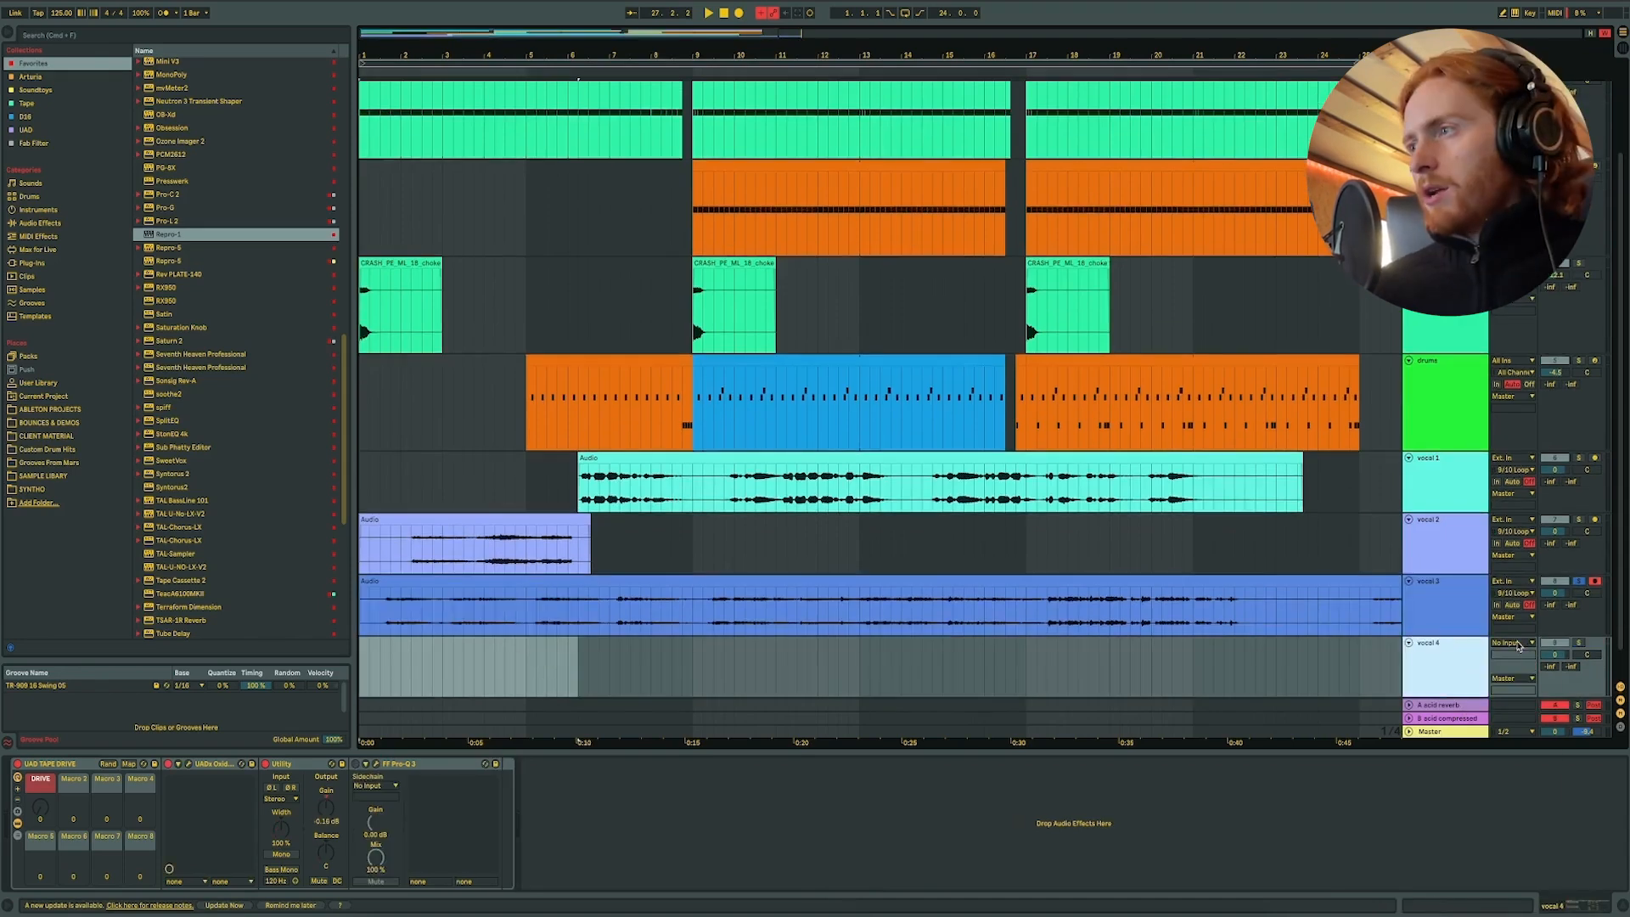
left_click(1519, 652)
left_click(1518, 654)
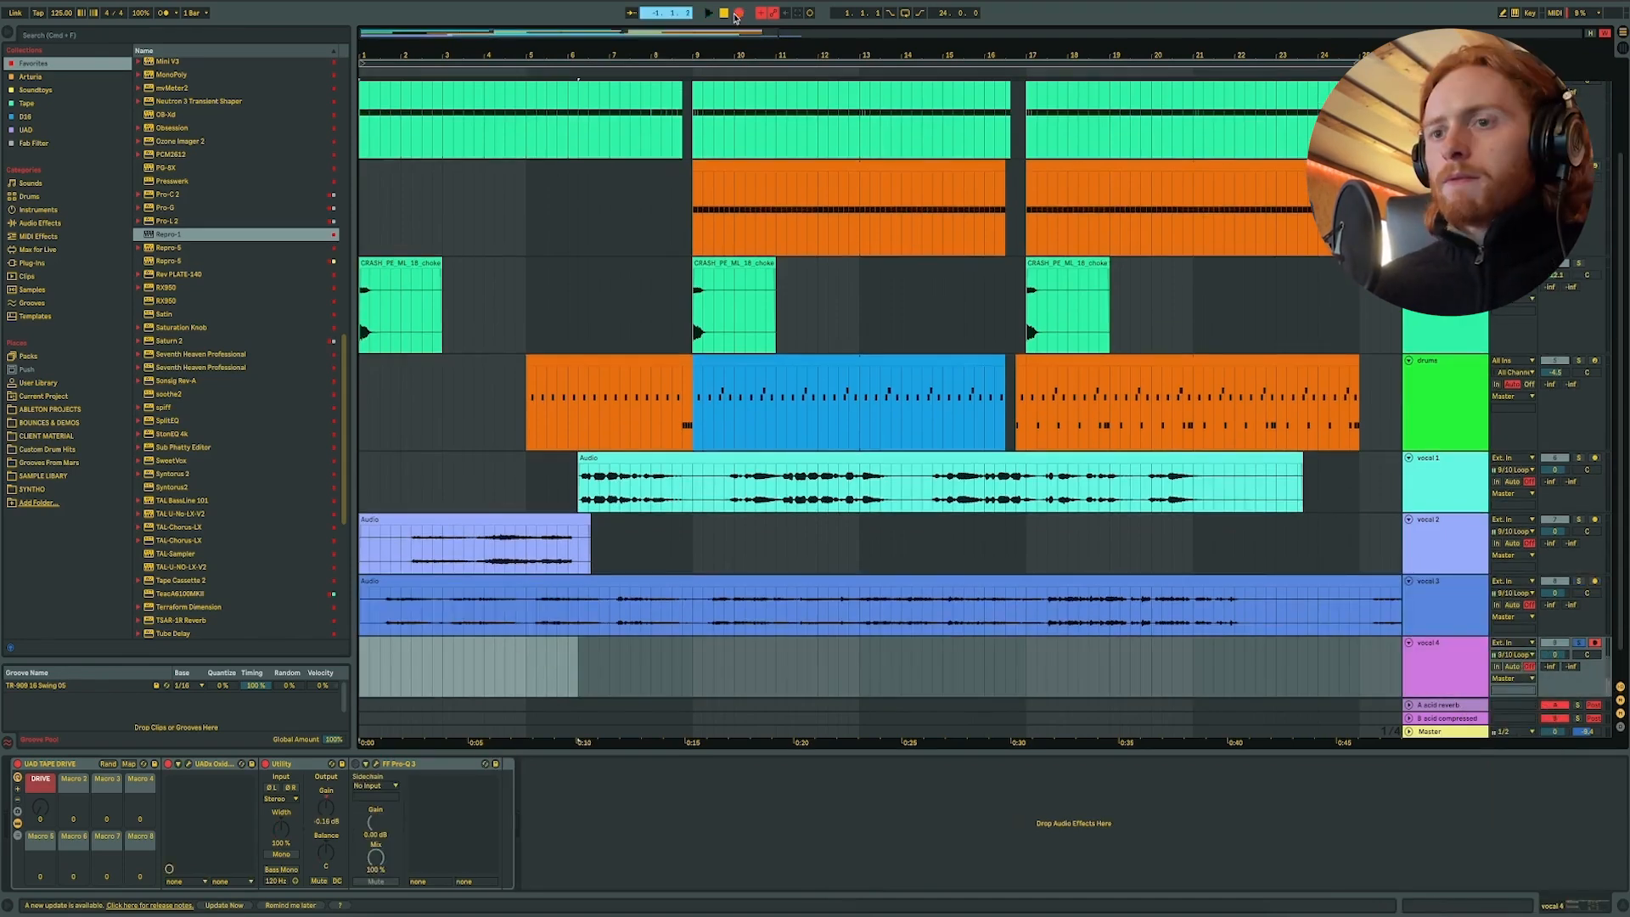
- Play Risse - Chain Of Fools in Firefox from its beginning to record it on vocal 4, and pause the video after the take
left_click(486, 908)
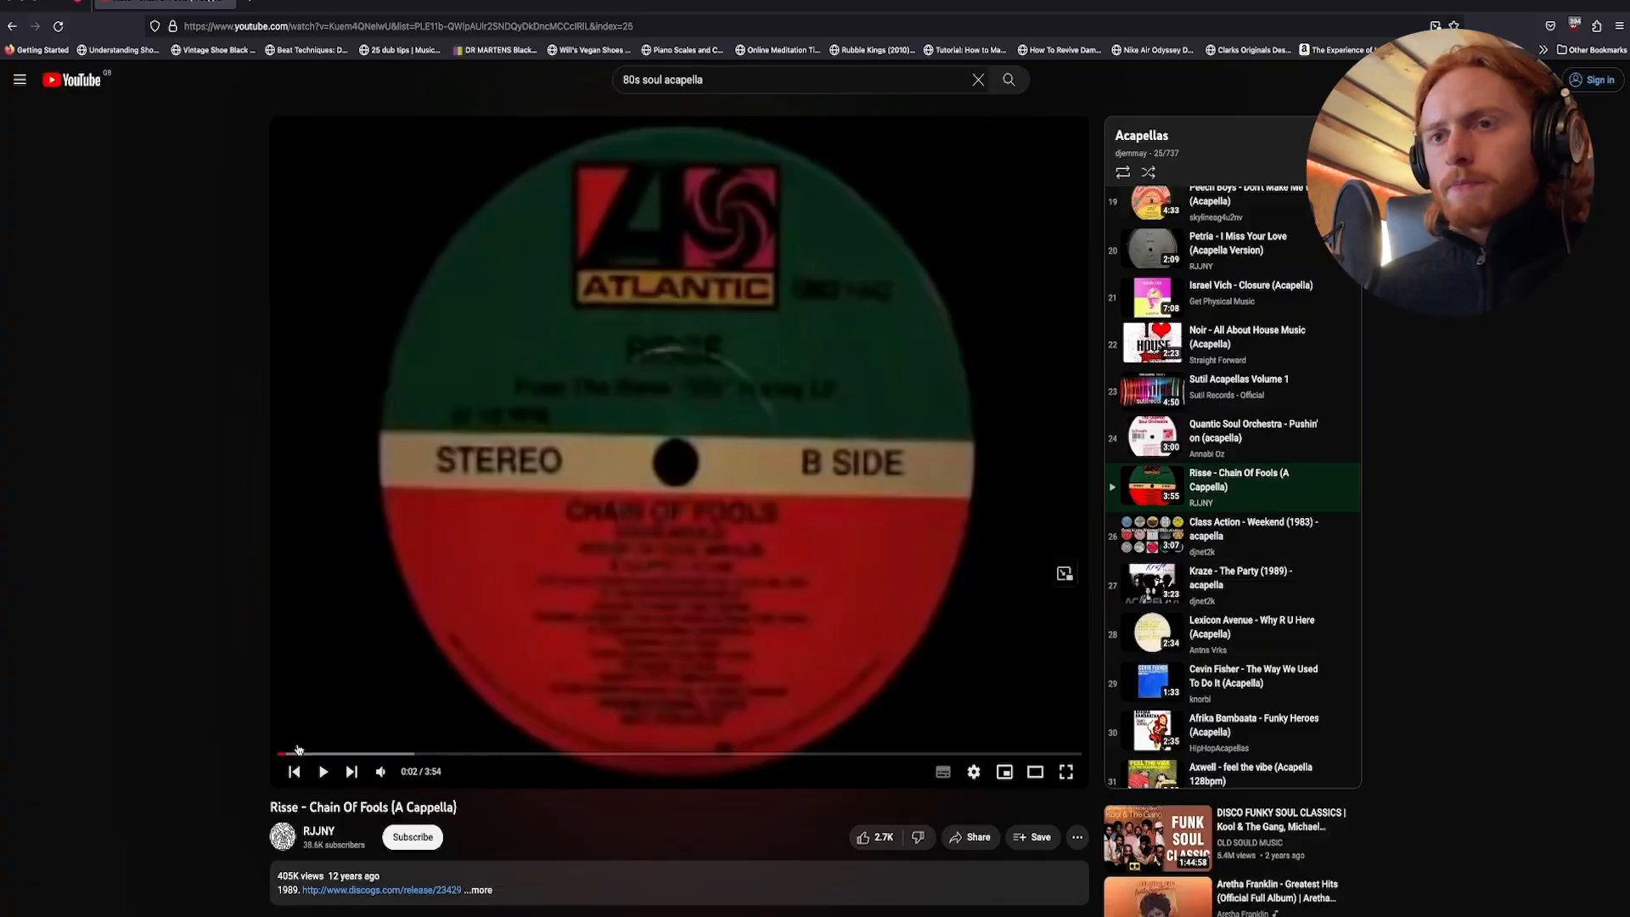
left_click_drag(283, 753, 217, 739)
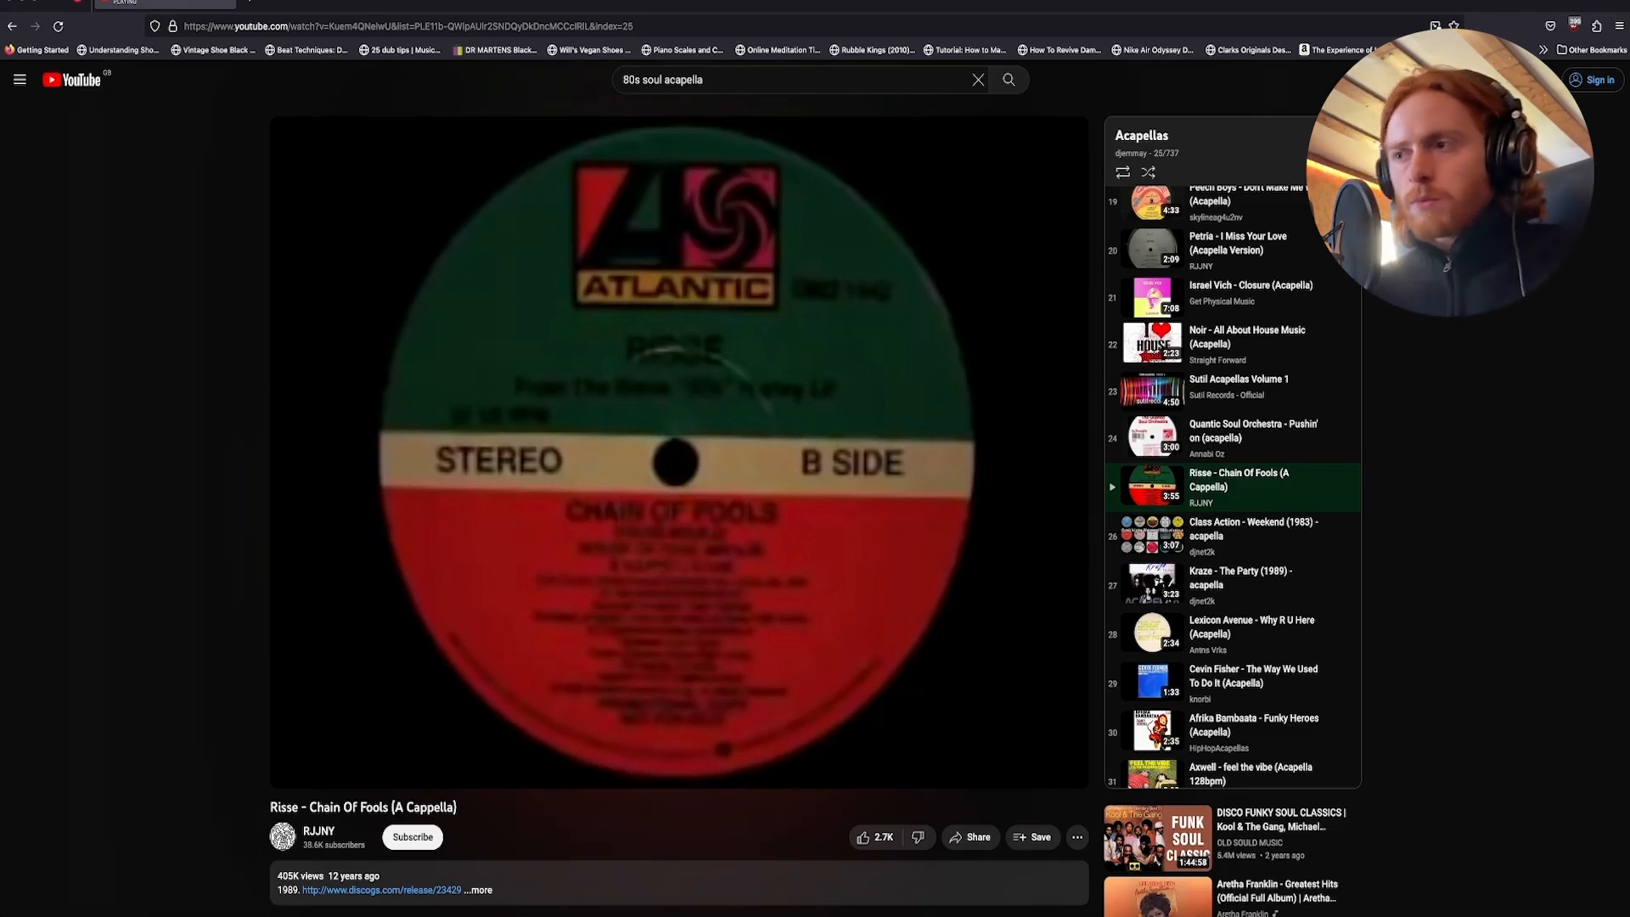
left_click(699, 426)
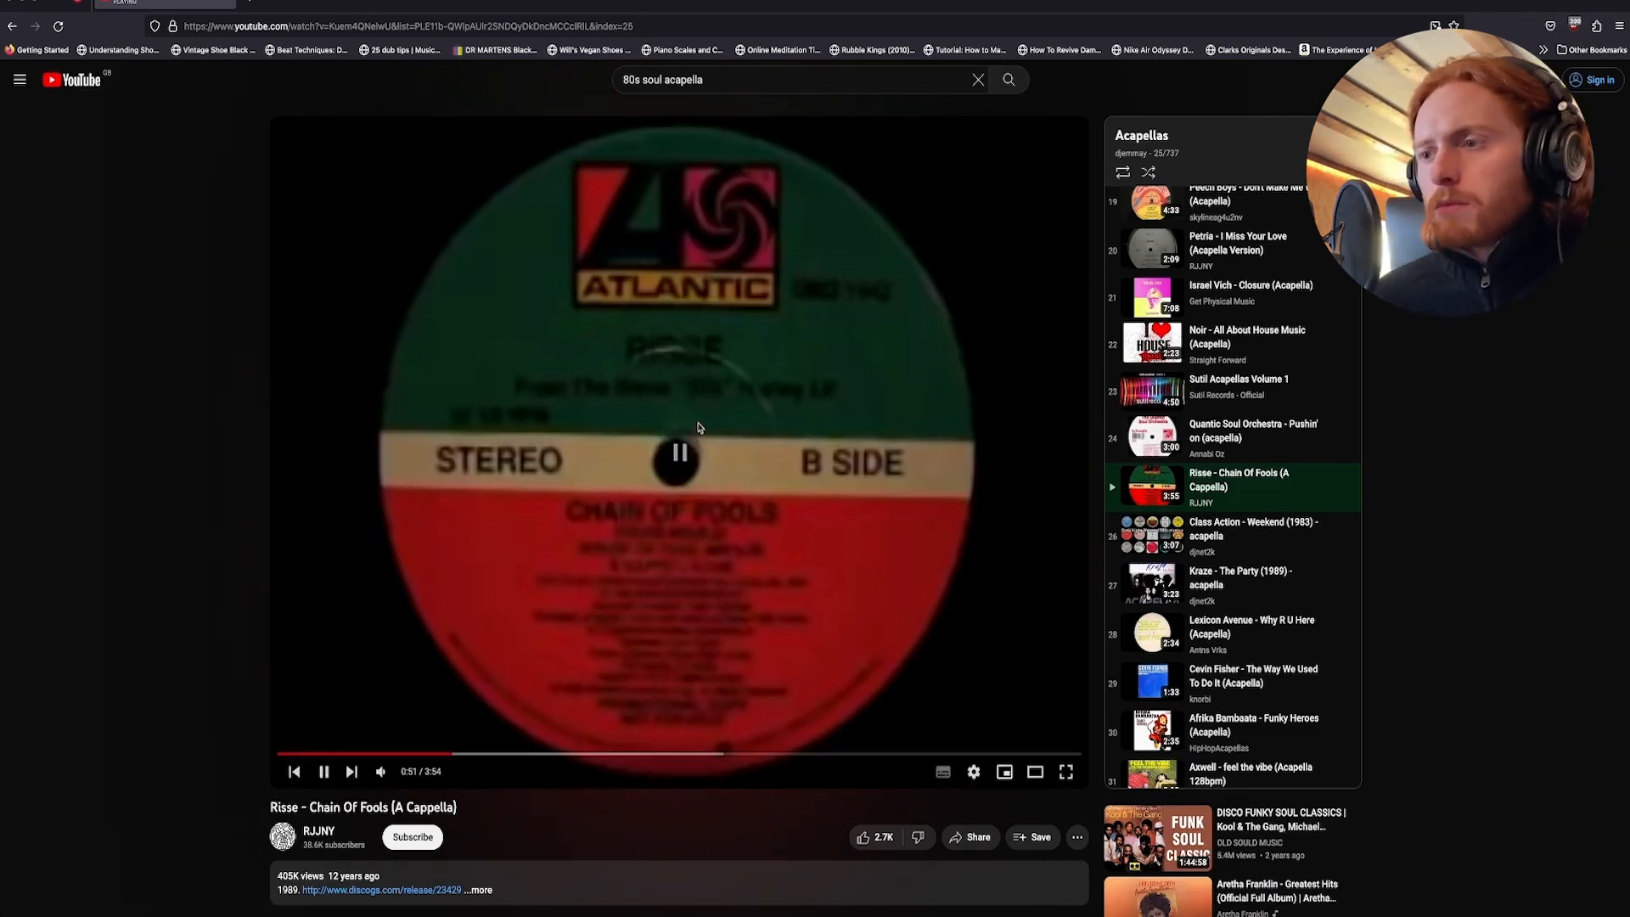
- Insert an audio track named vocal 5 in Ableton Live and set its input to Ext. In 9/10 Loopback
left_click(864, 913)
scroll(1454, 669, "down", 1)
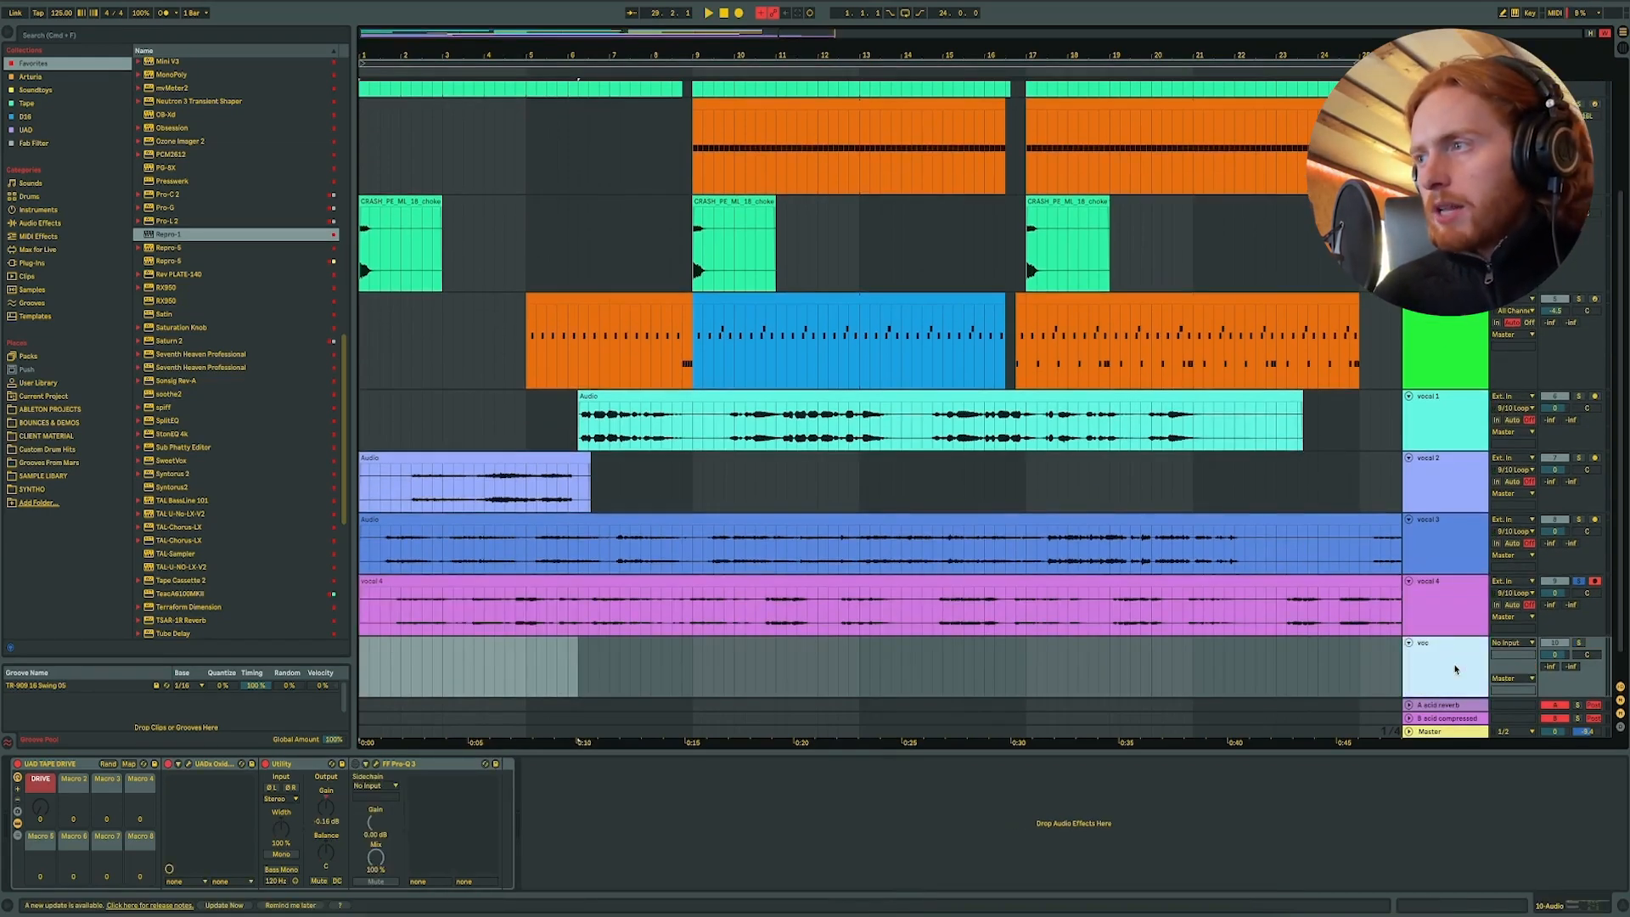
left_click(1504, 645)
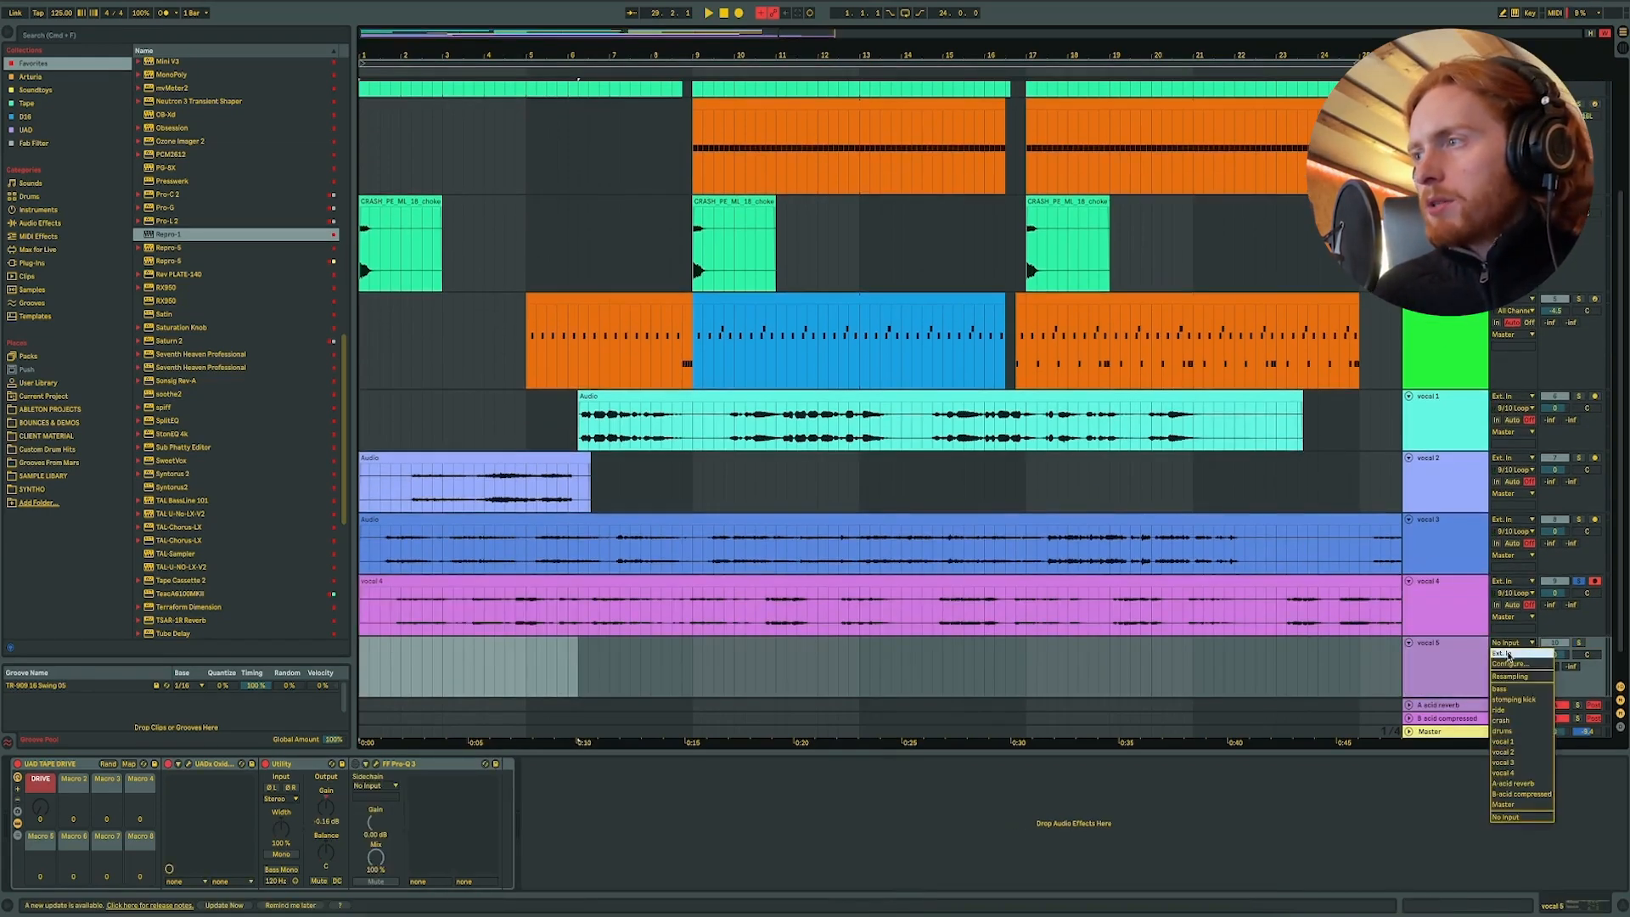
left_click(1508, 654)
left_click(1512, 655)
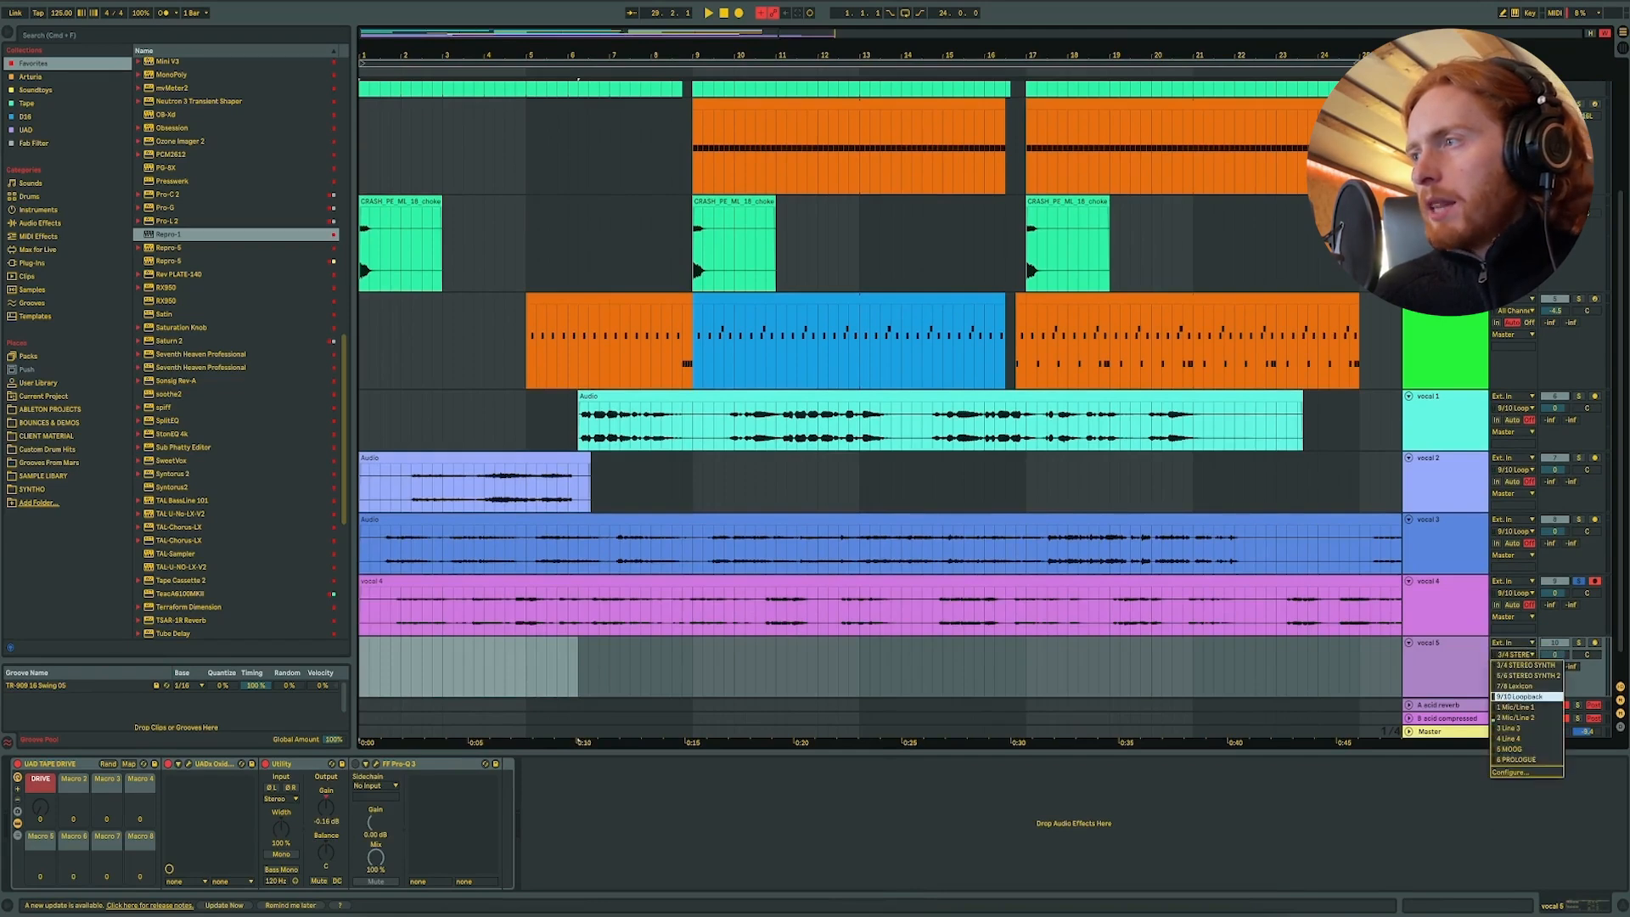
left_click(1519, 696)
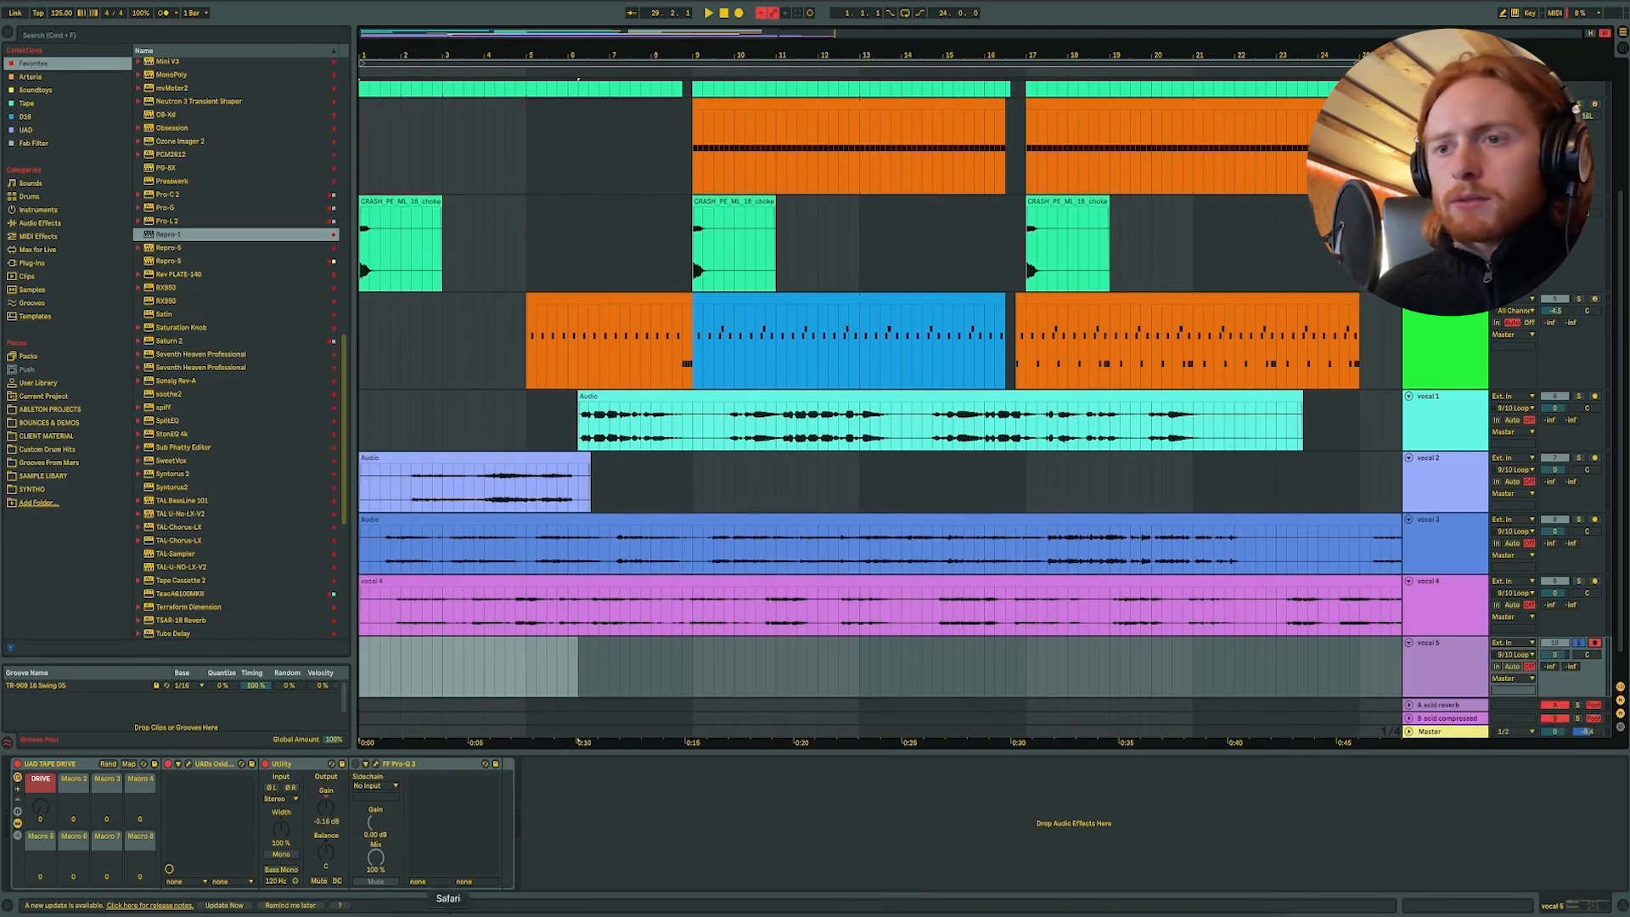
- Open the Jill Scott Cross My Mind acapella in Firefox, start recording on vocal 5 in Ableton Live, and return to Firefox
left_click(449, 910)
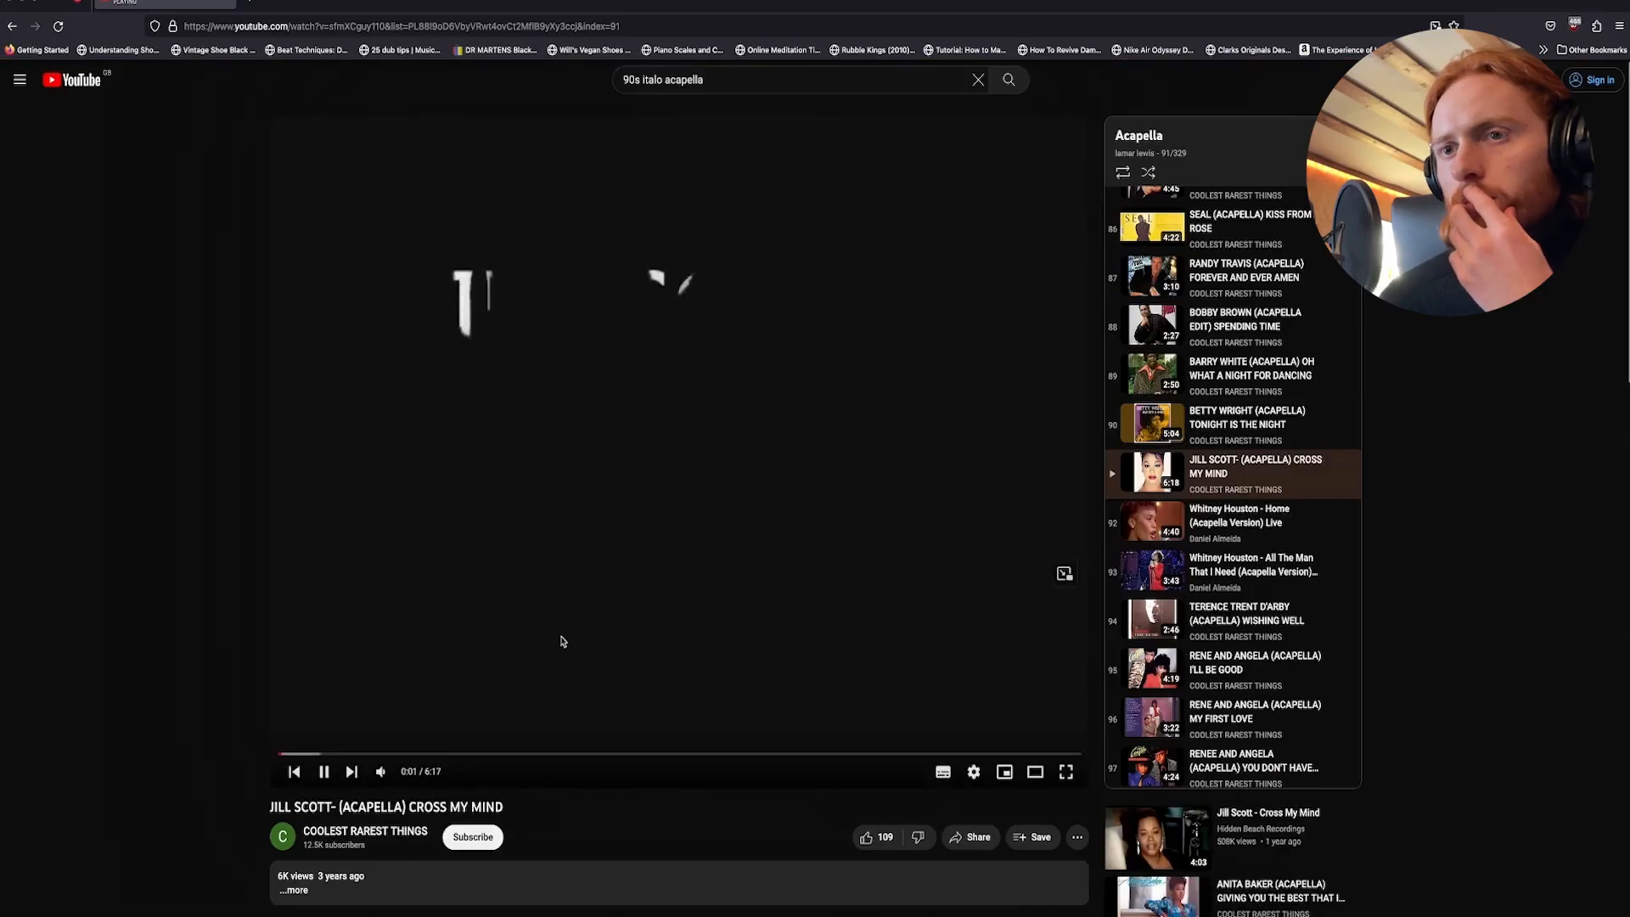
key("super+Tab")
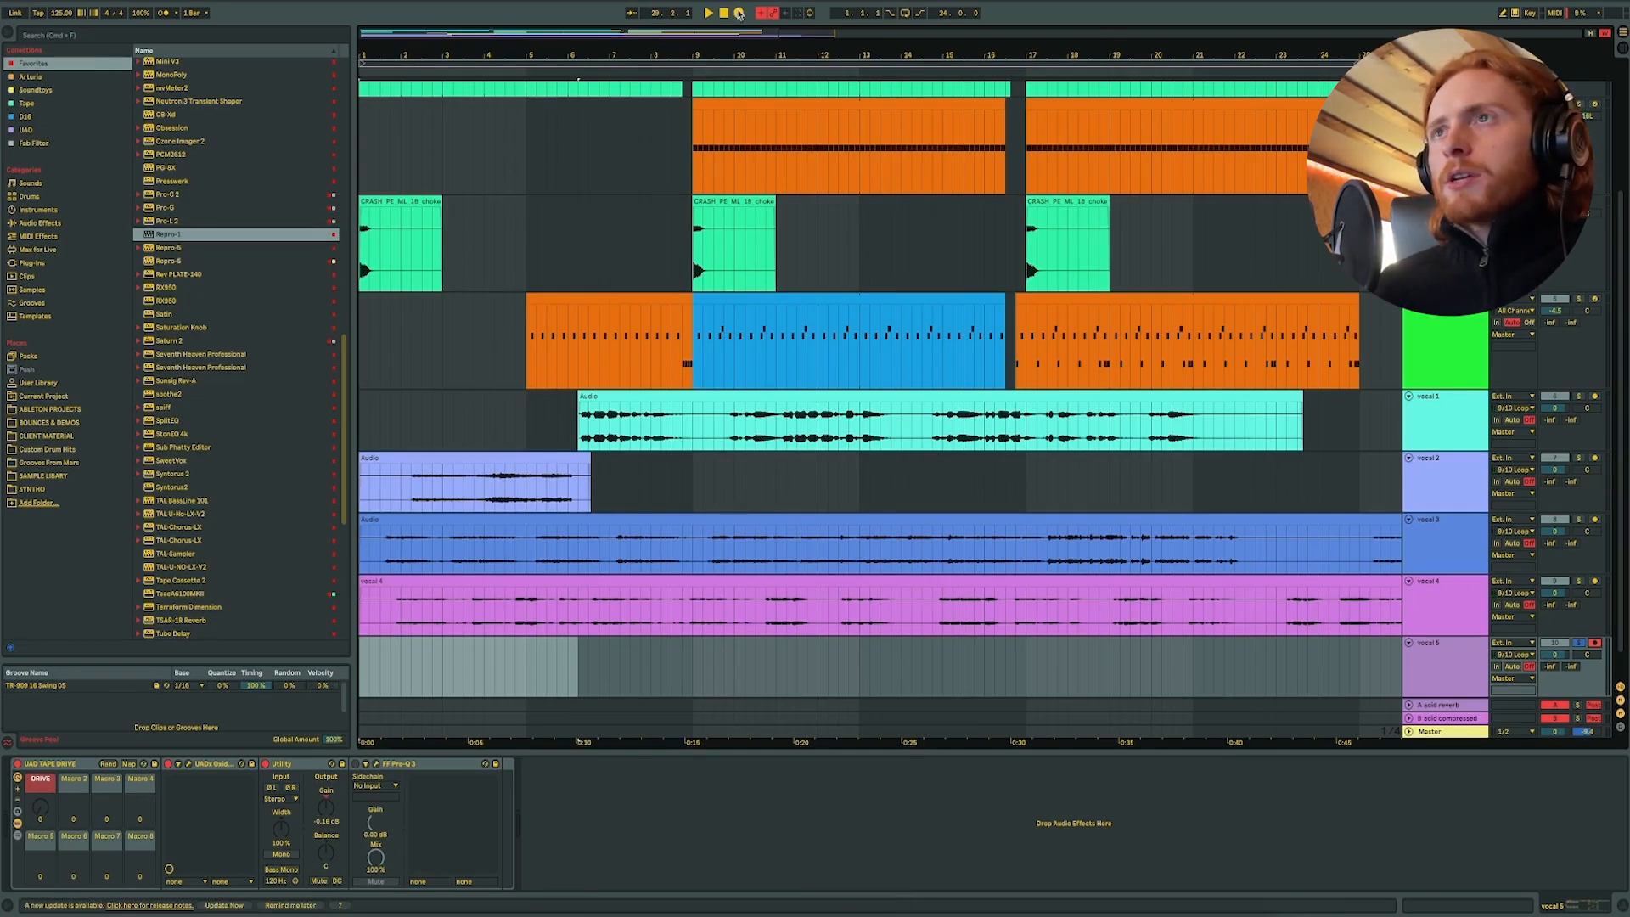
left_click(726, 14)
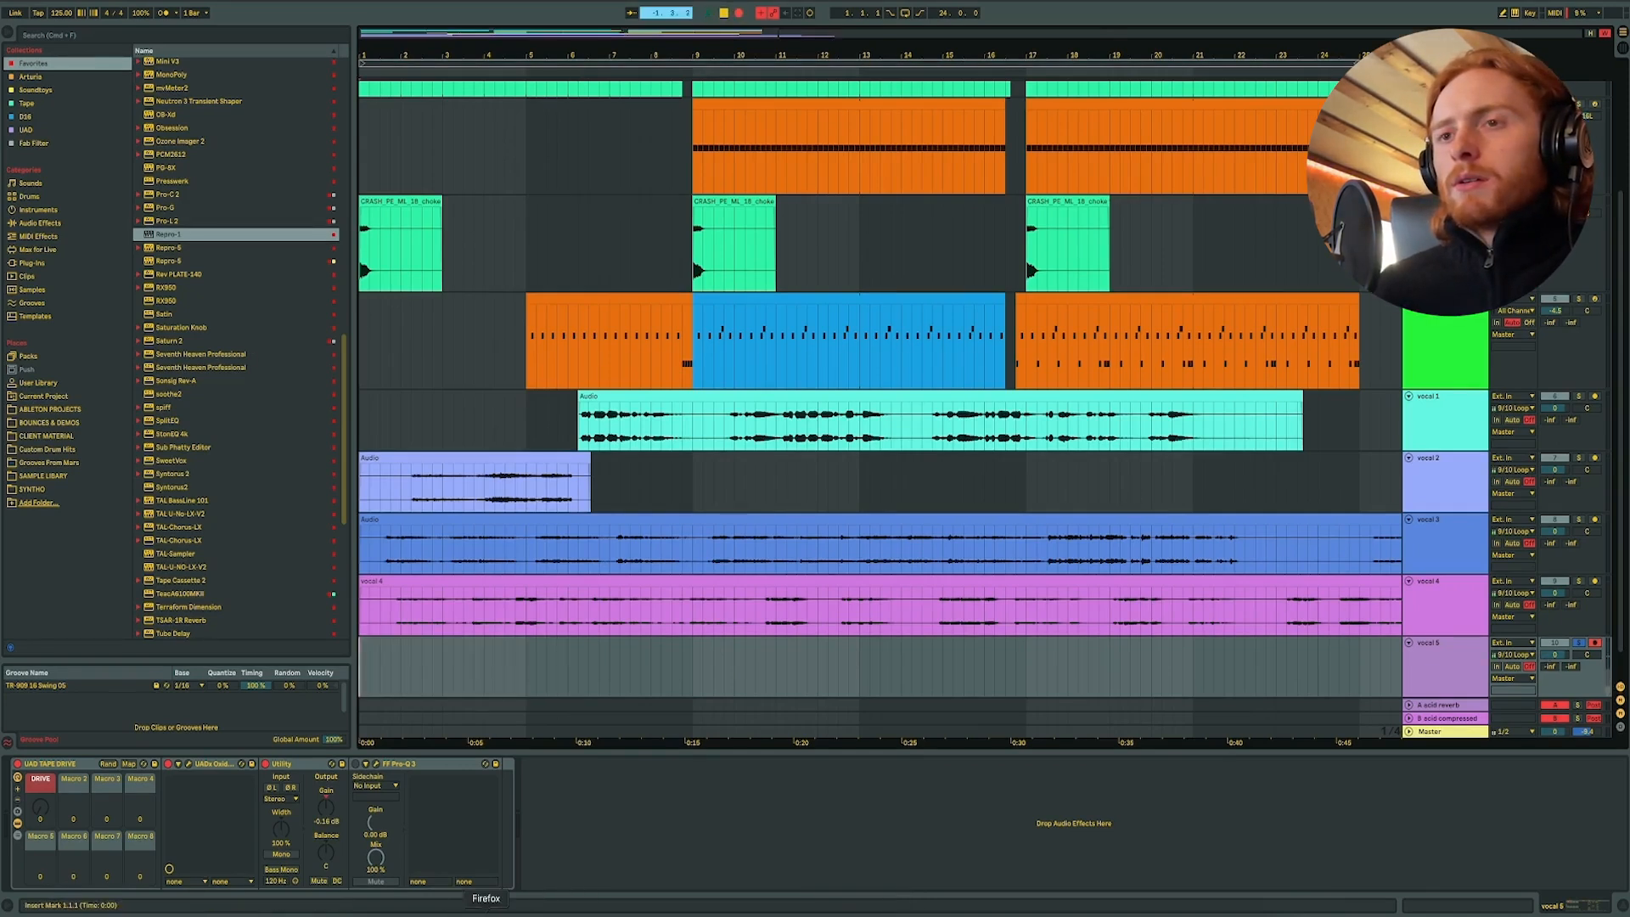
left_click(485, 910)
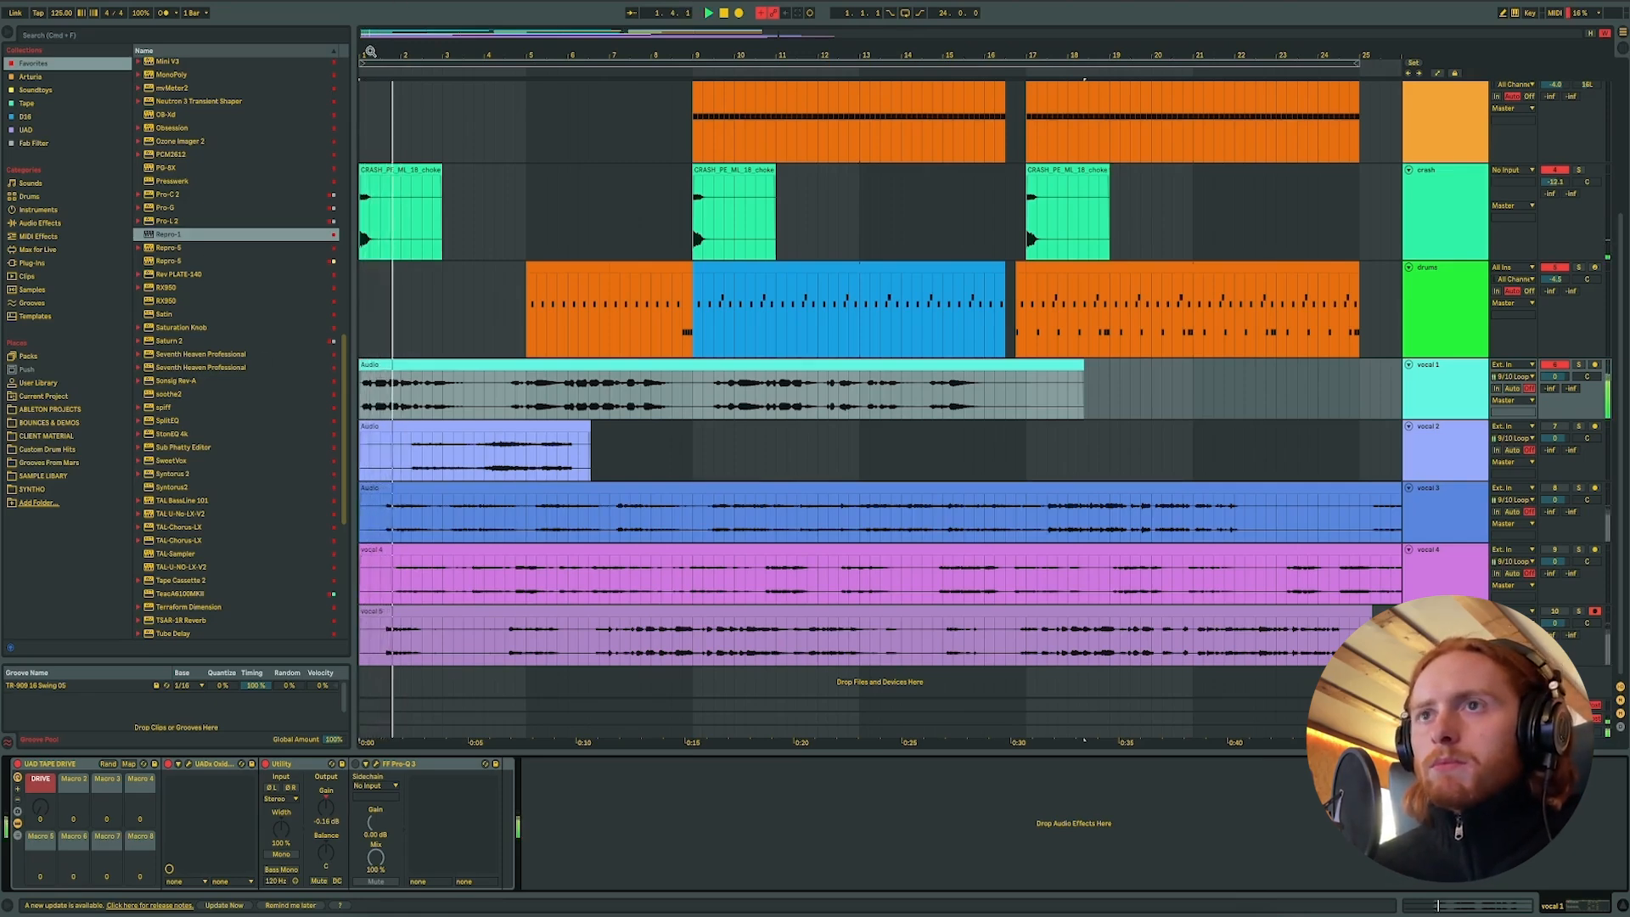
- Split the vocal 1 clip at 4.3.1 after its first phrase, and open the first part's sample for editing
left_click_drag(370, 51, 448, 157)
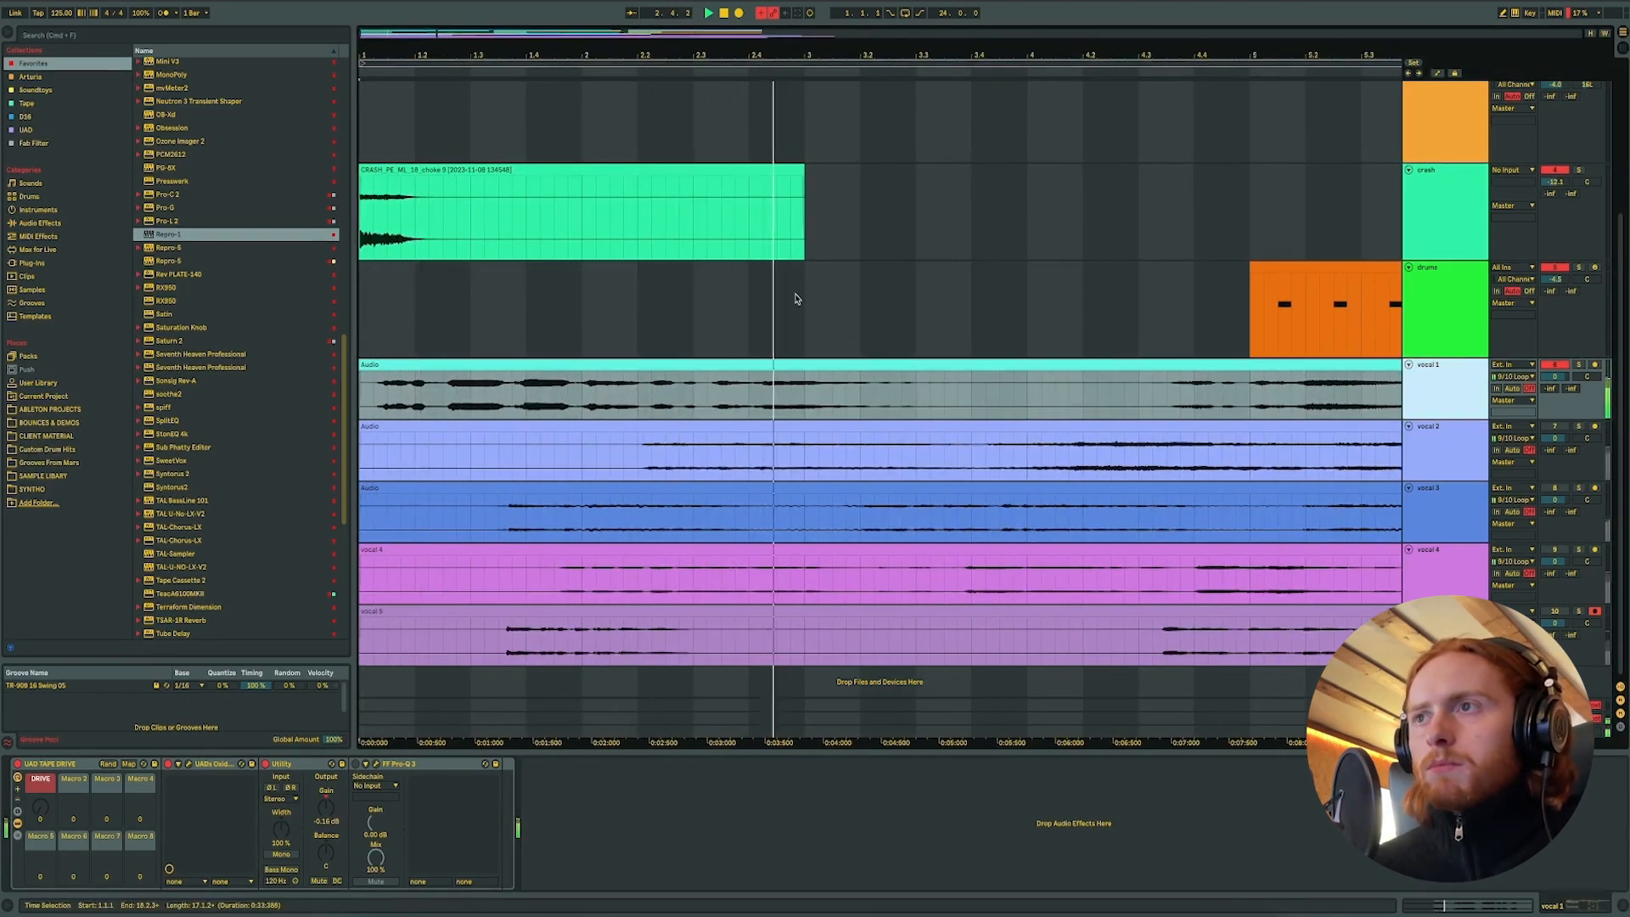
left_click(1134, 389)
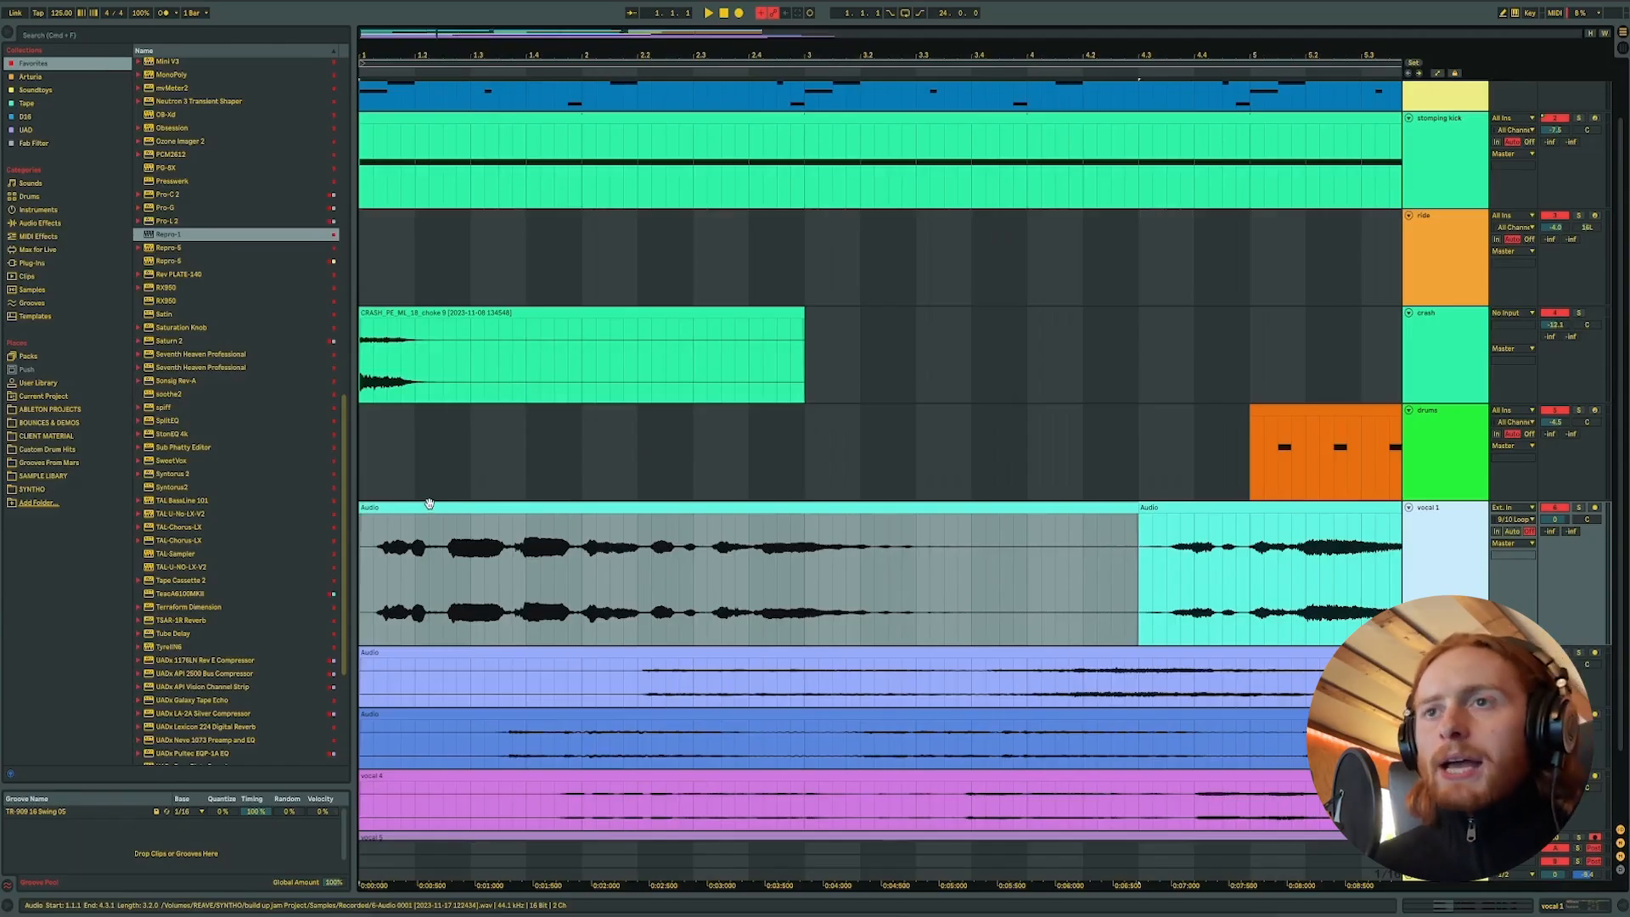
double_click(429, 507)
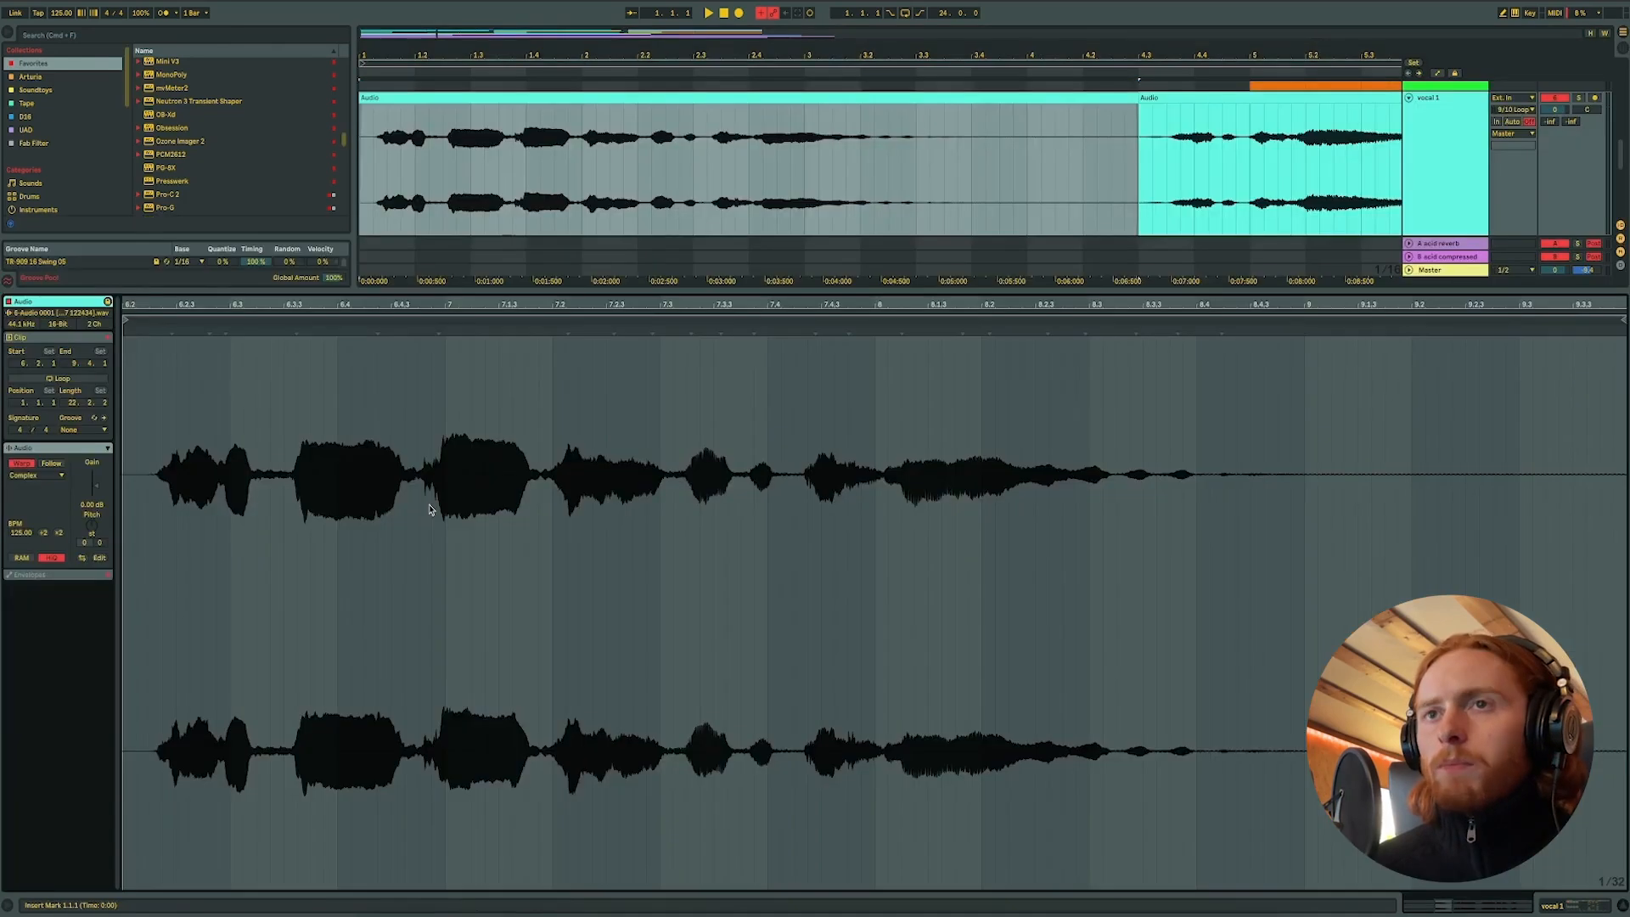
- Move the first vocal 1 clip's start marker to the onset of the voice and crop the sample
left_click_drag(131, 302, 131, 303)
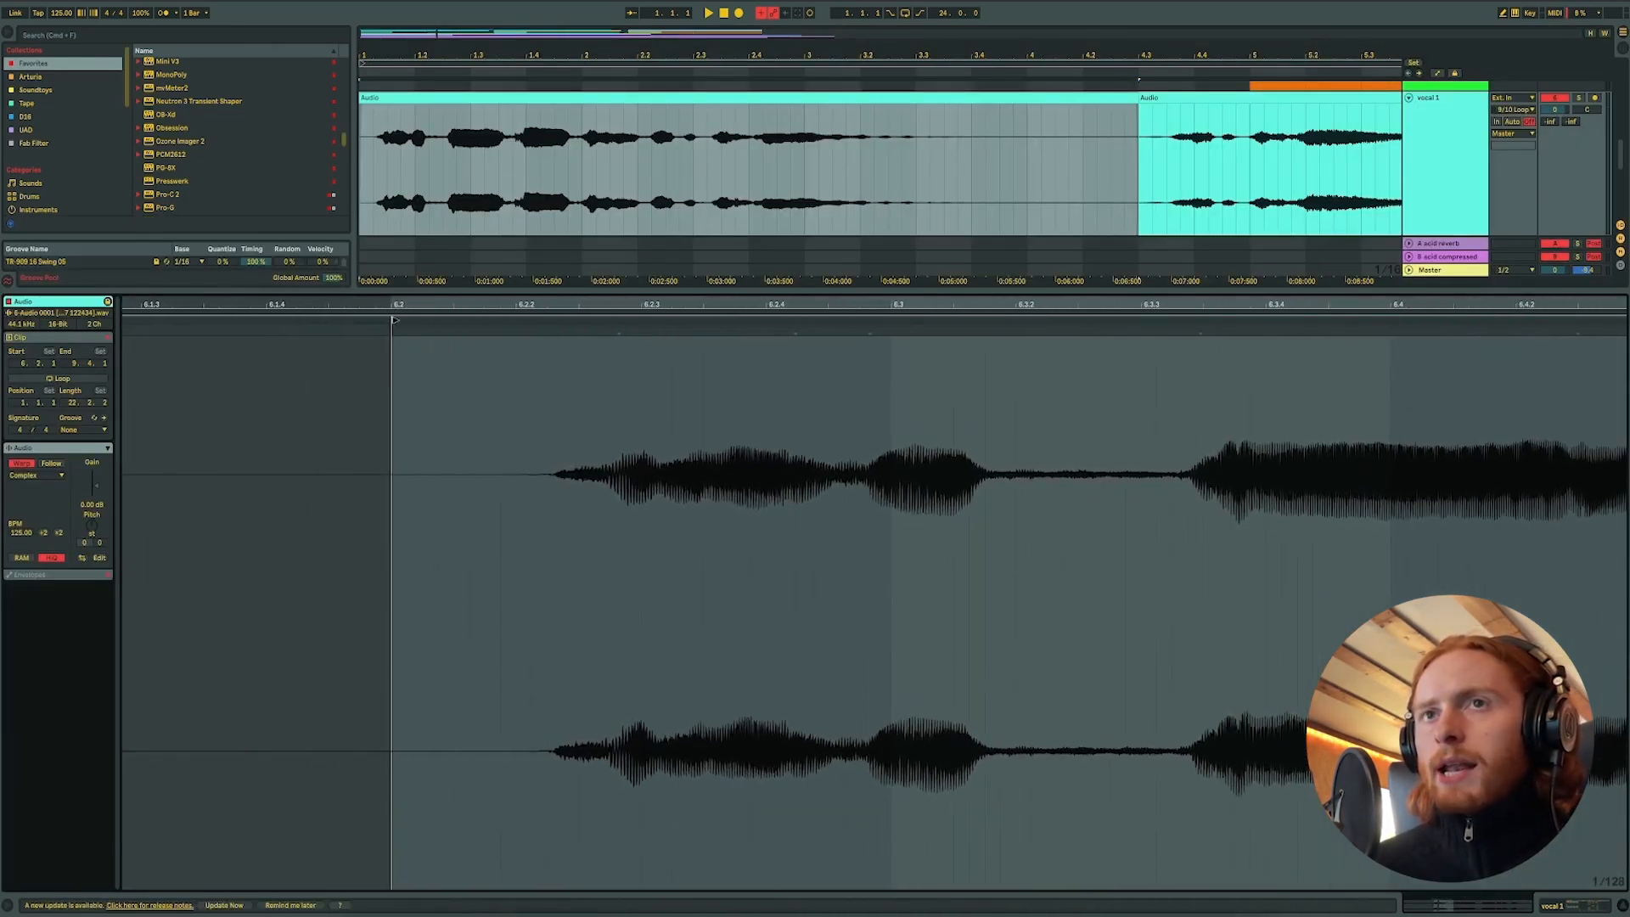
mouse_move(394, 319)
left_mouse_down()
mouse_move(548, 319)
mouse_move(547, 304)
mouse_move(561, 319)
mouse_move(571, 287)
left_mouse_up()
right_click(594, 363)
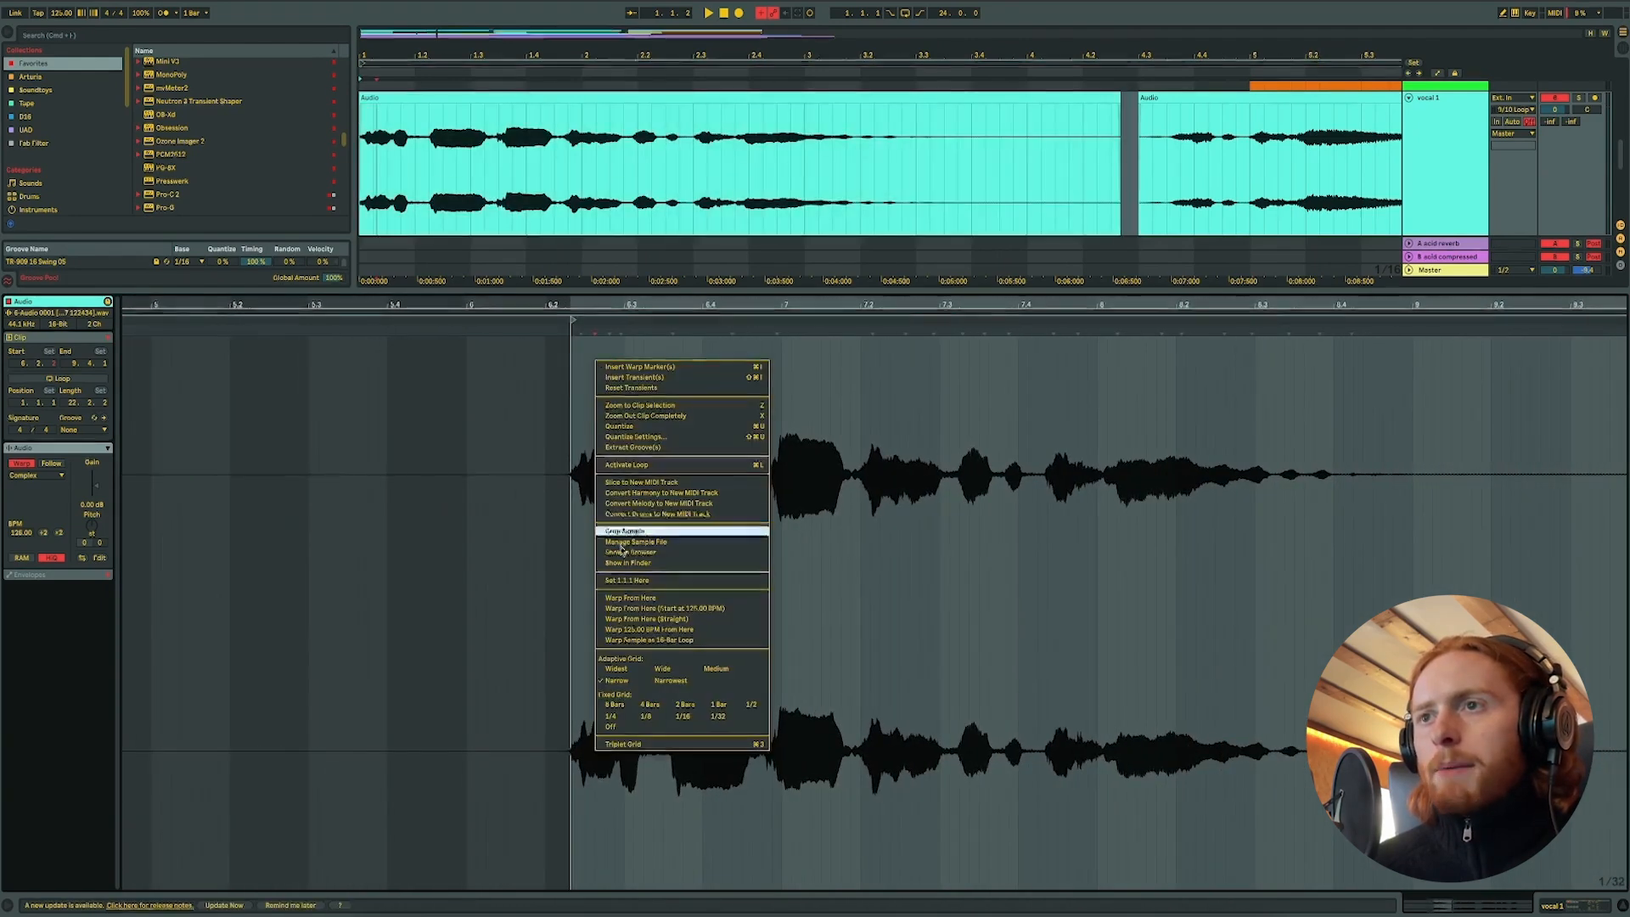
left_click(621, 531)
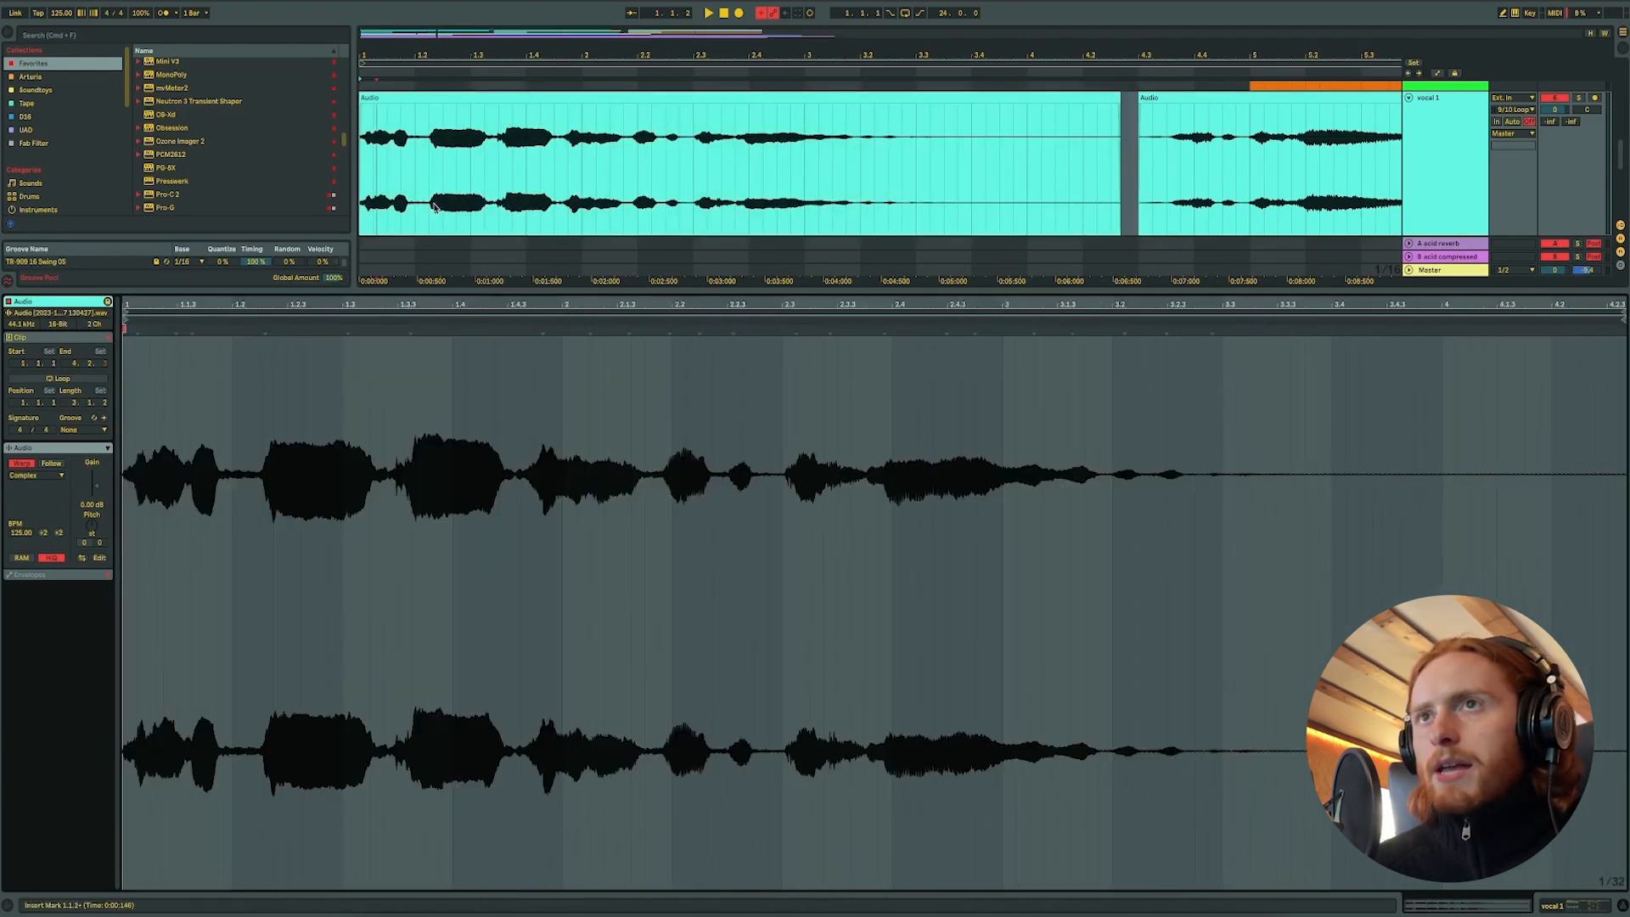
- Play back the cropped vocal 1 clip from bar 1 and lower the track's volume to -5.0 dB
left_click(374, 97)
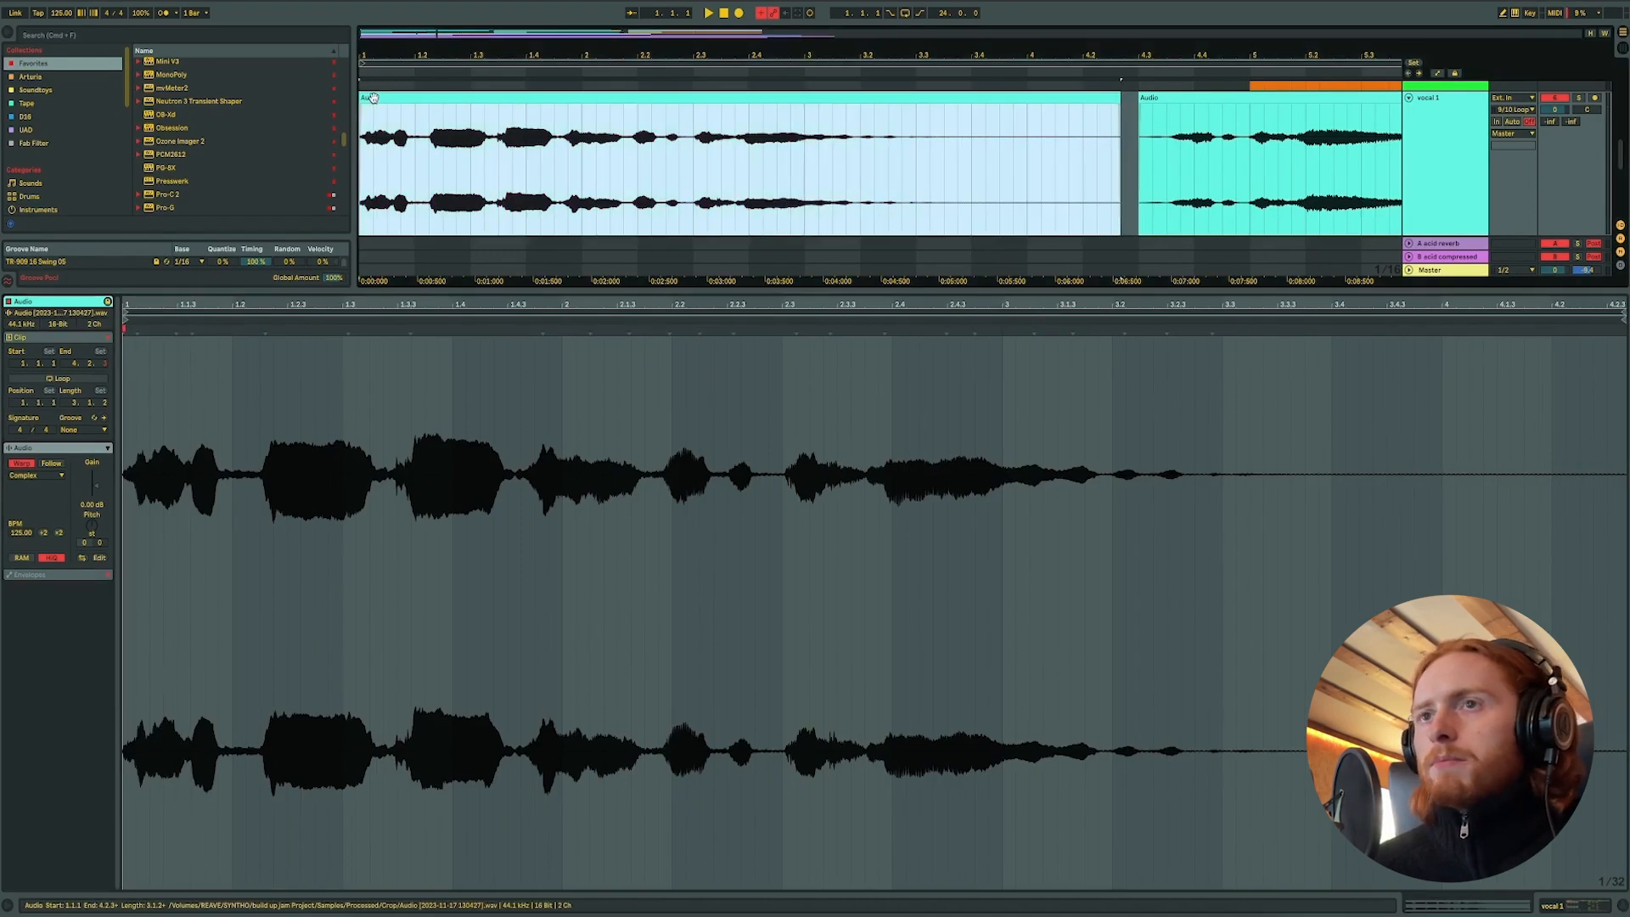
key("space")
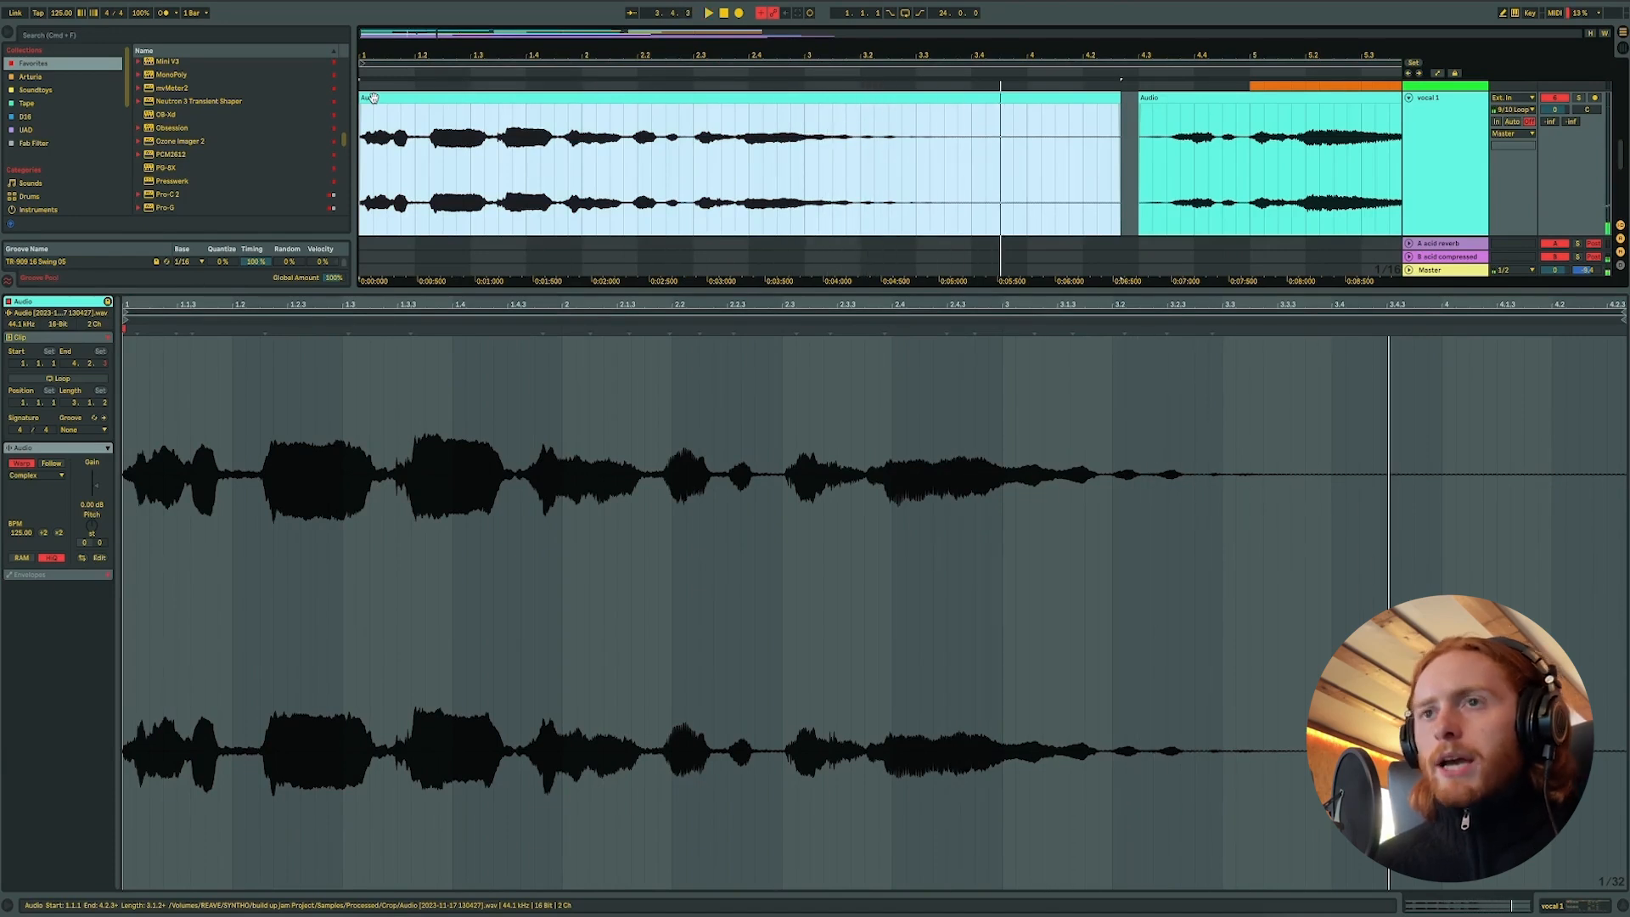
left_click_drag(1552, 113, 1553, 116)
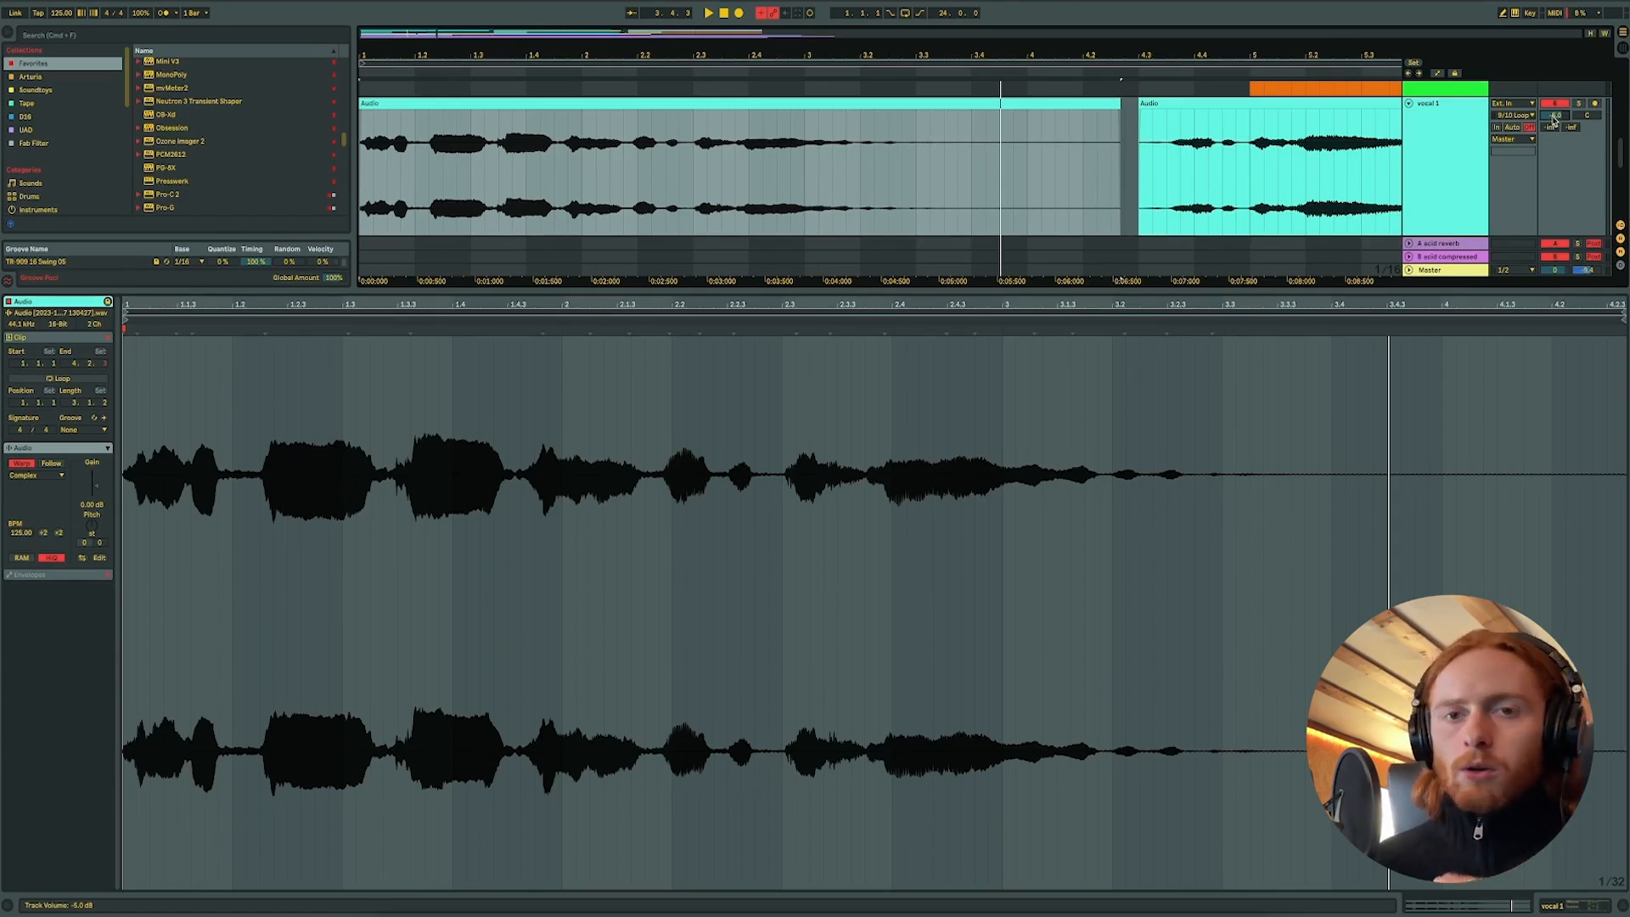
- Turn off warping on the cropped vocal 1 clip and tune its pitch by ear to +3 semitones and 40 cents
left_click(23, 464)
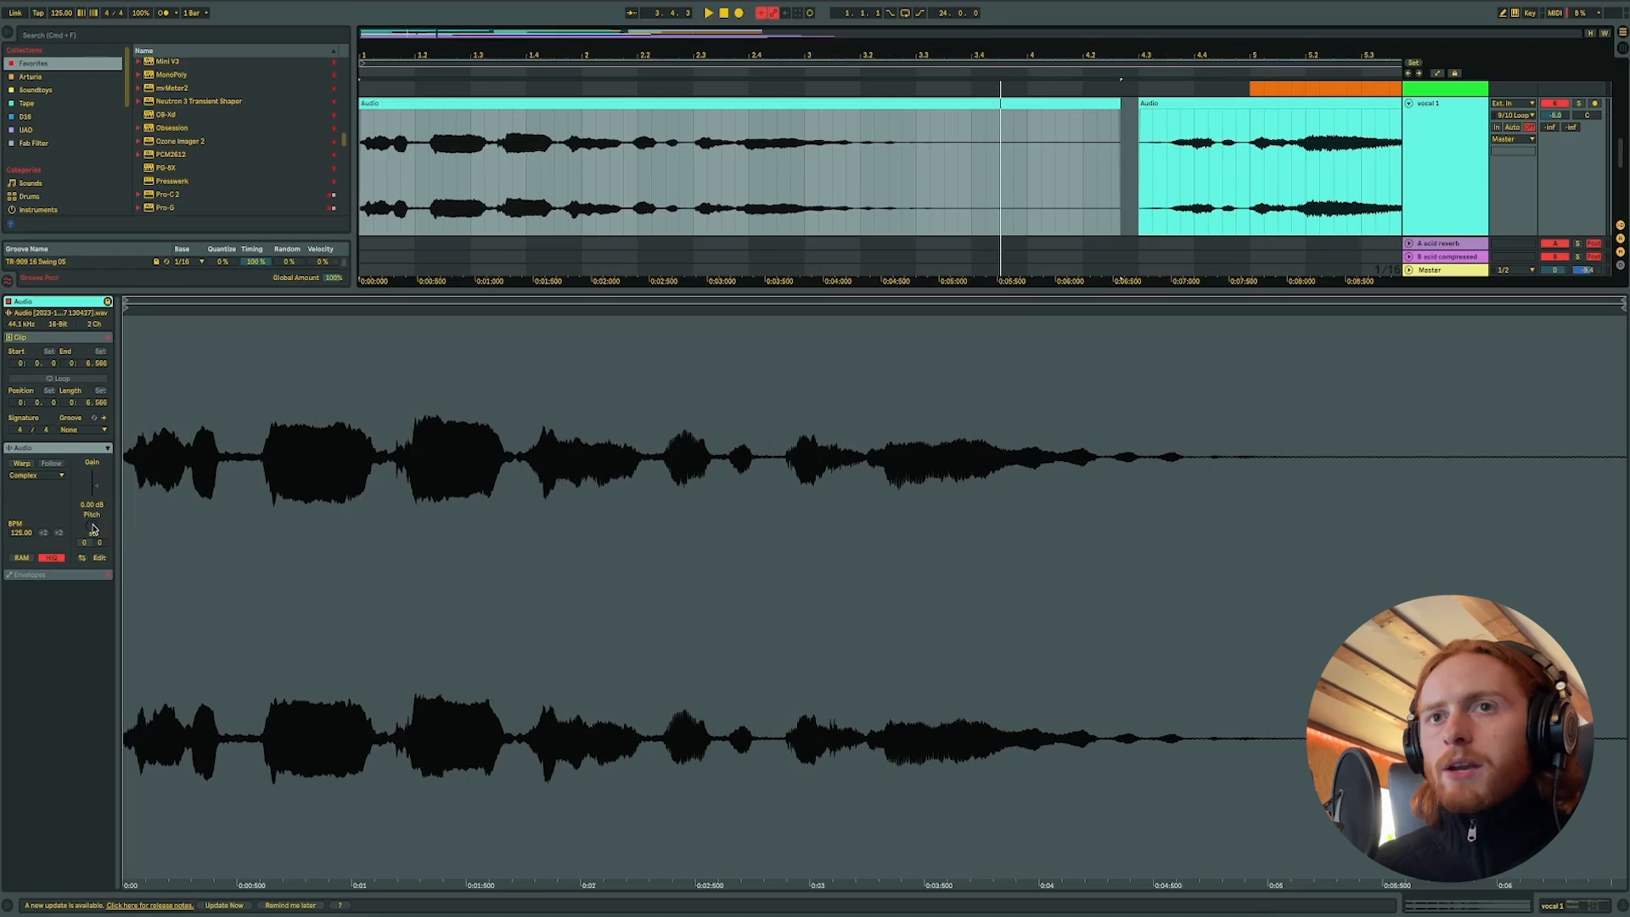
left_click_drag(92, 533, 92, 523)
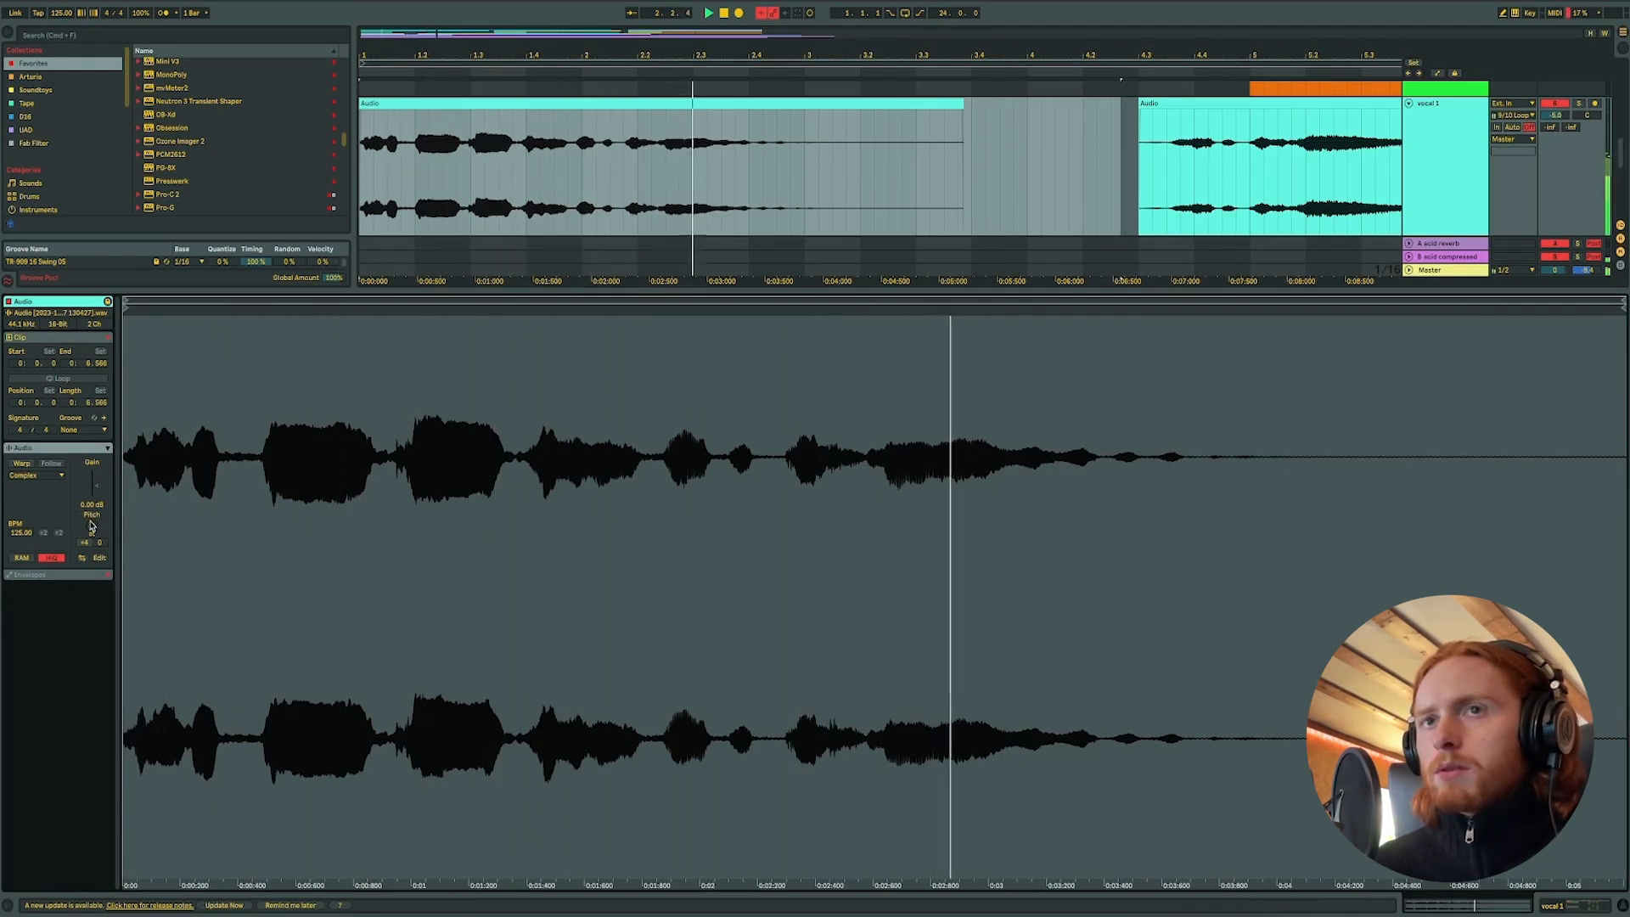
left_click_drag(92, 526, 92, 528)
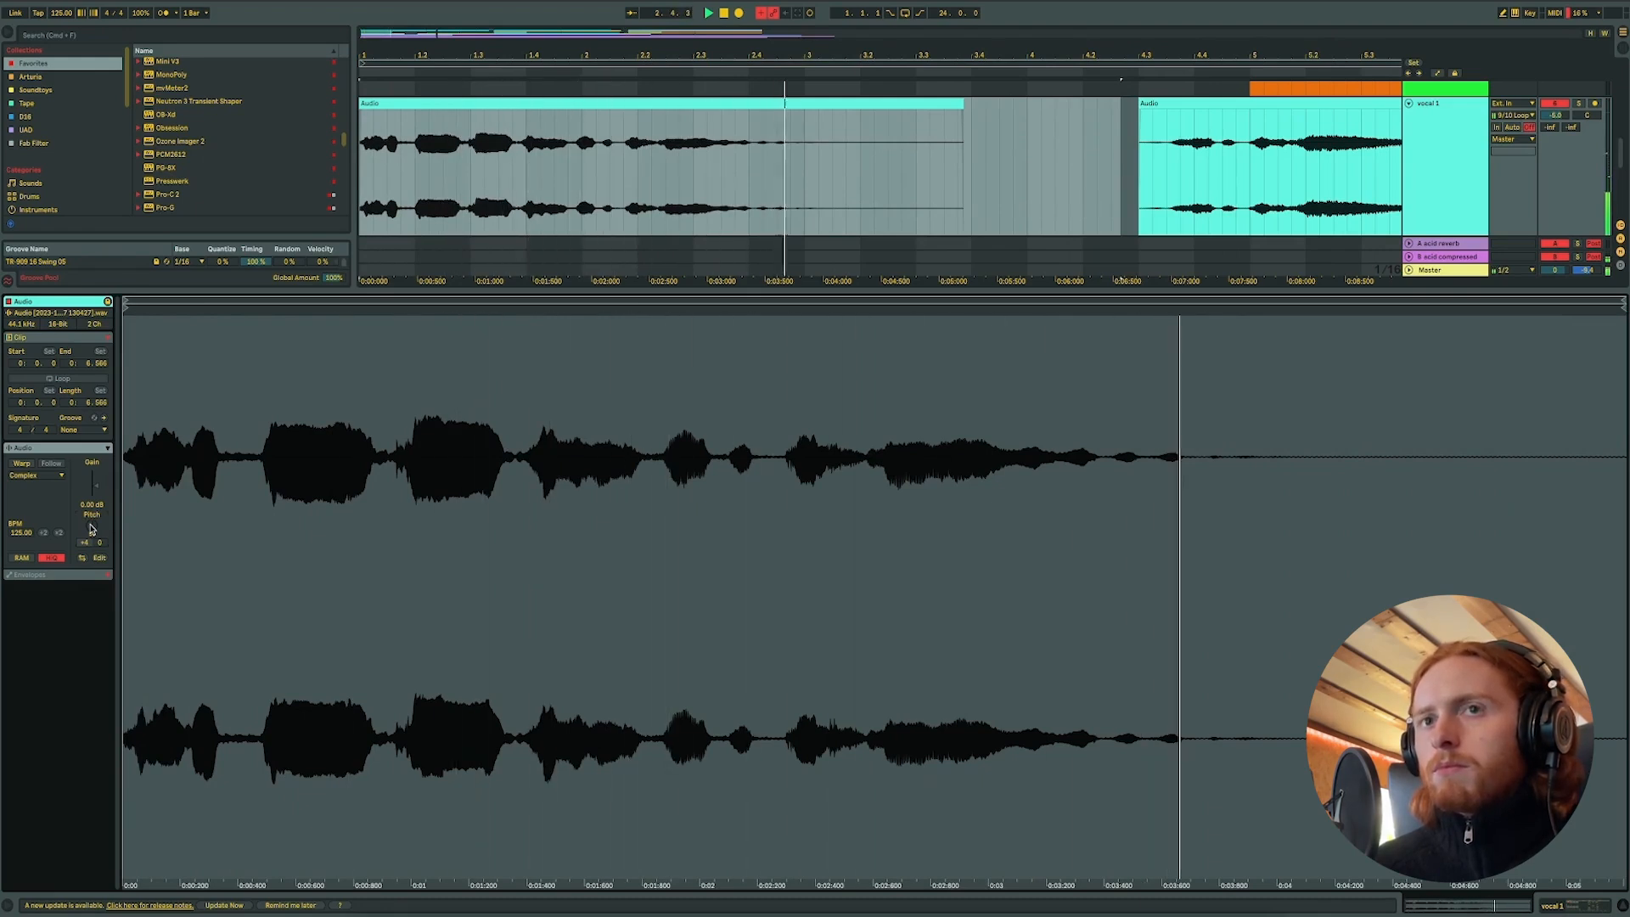
left_click_drag(92, 528, 92, 529)
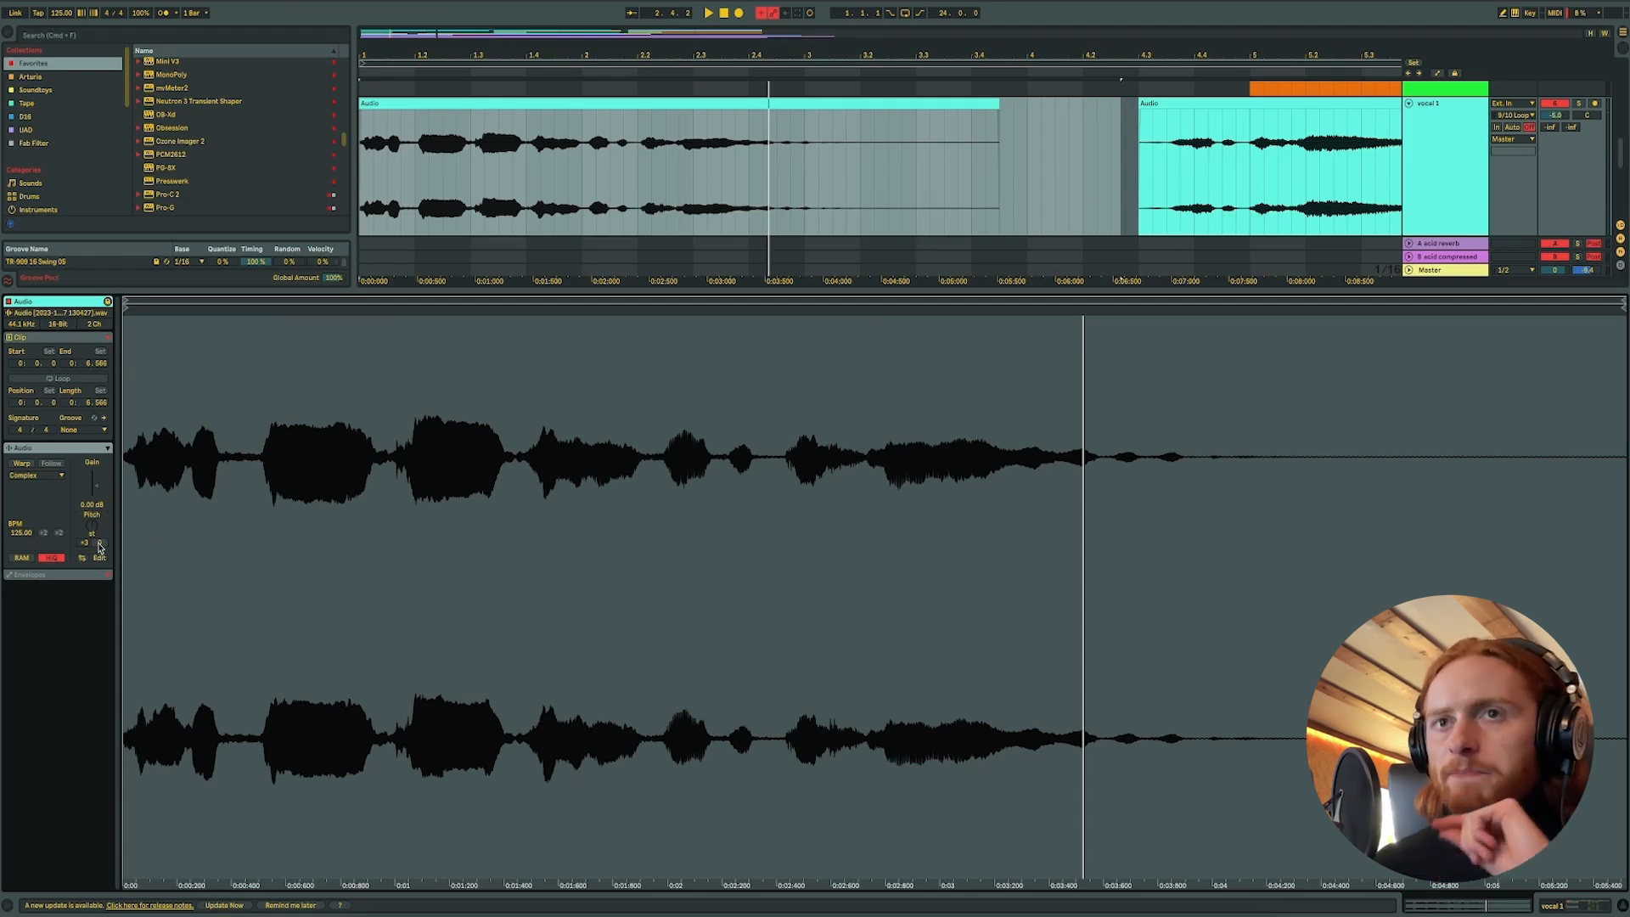
left_click_drag(100, 543, 102, 544)
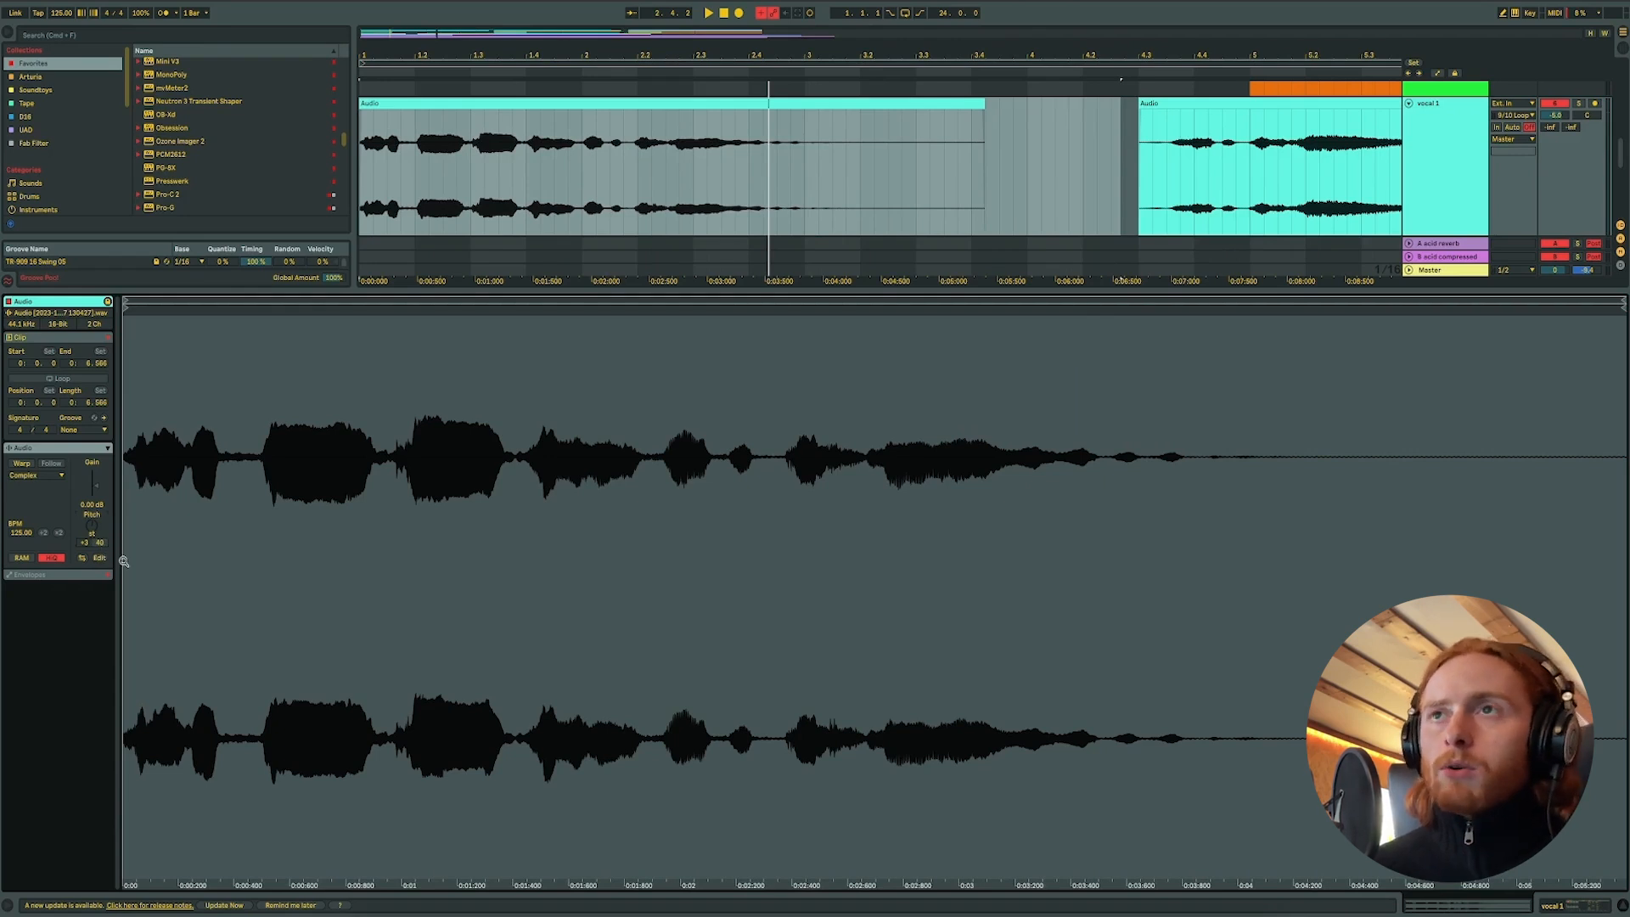
- Audition the repitched vocal 1 clip and trim the silence off its end, ending the clip at 3.1.3
key("space")
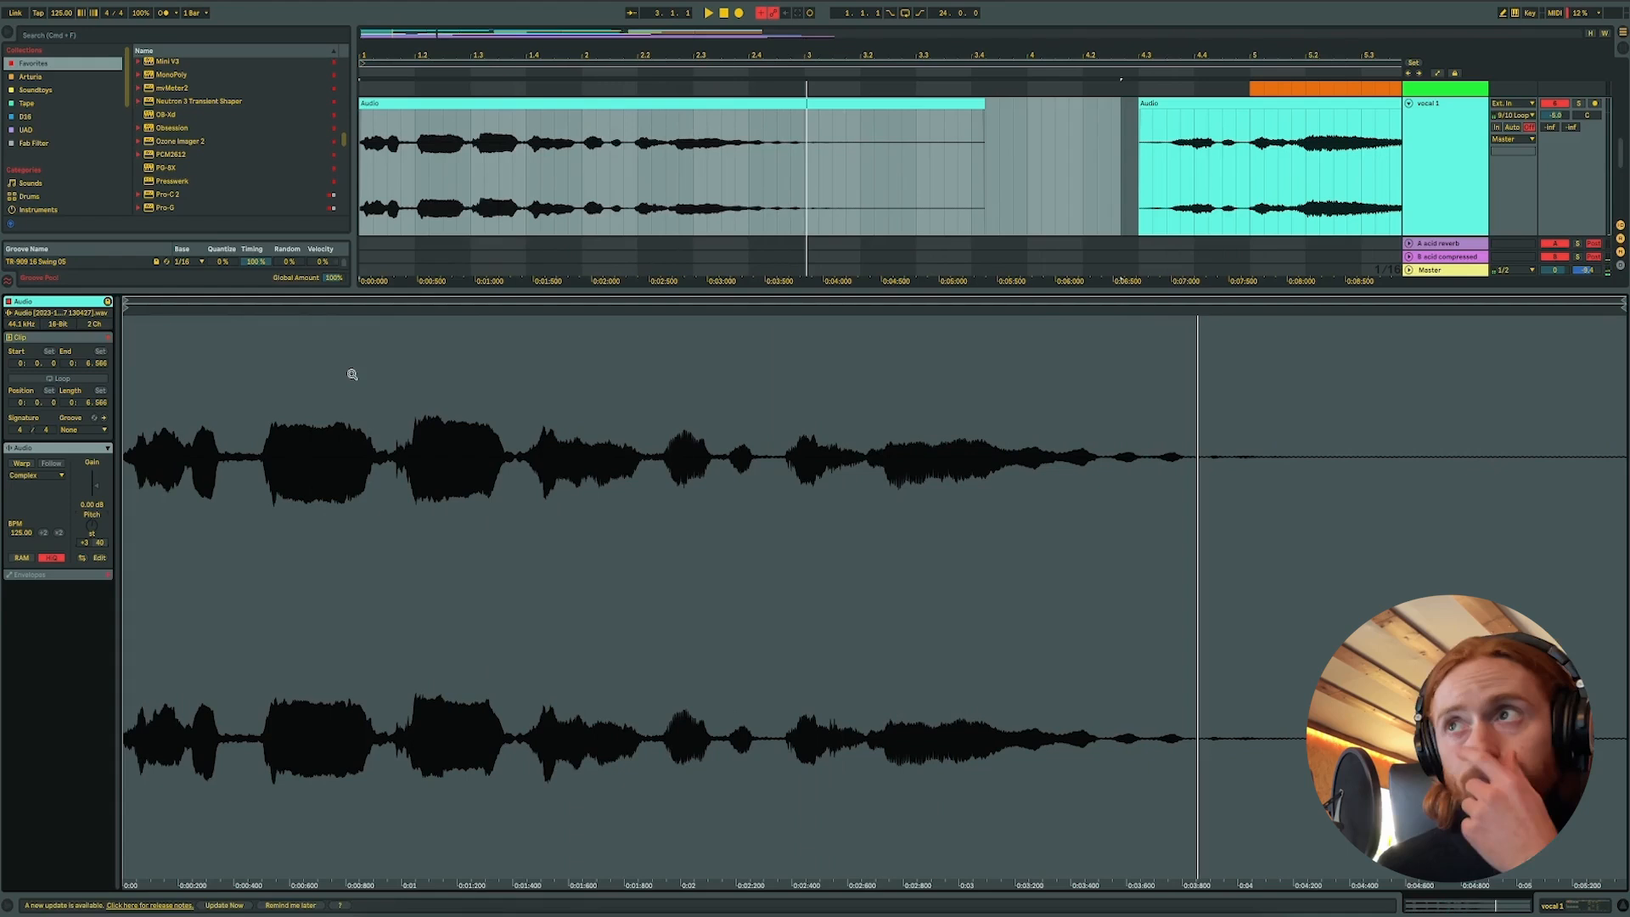
left_click(977, 105)
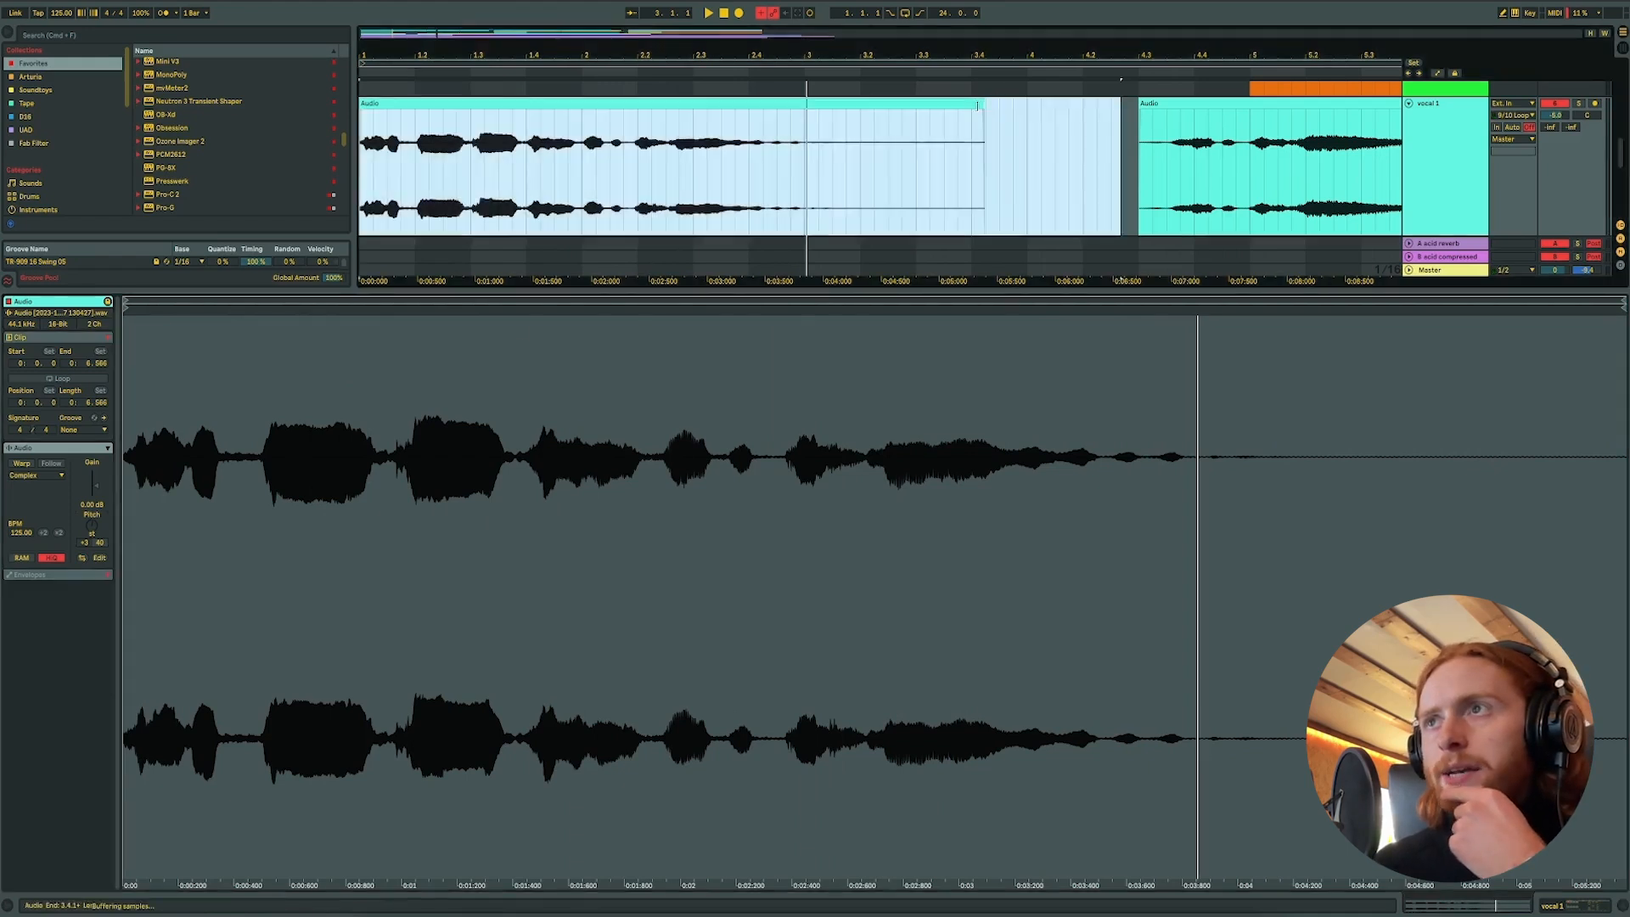
left_click_drag(977, 105, 833, 106)
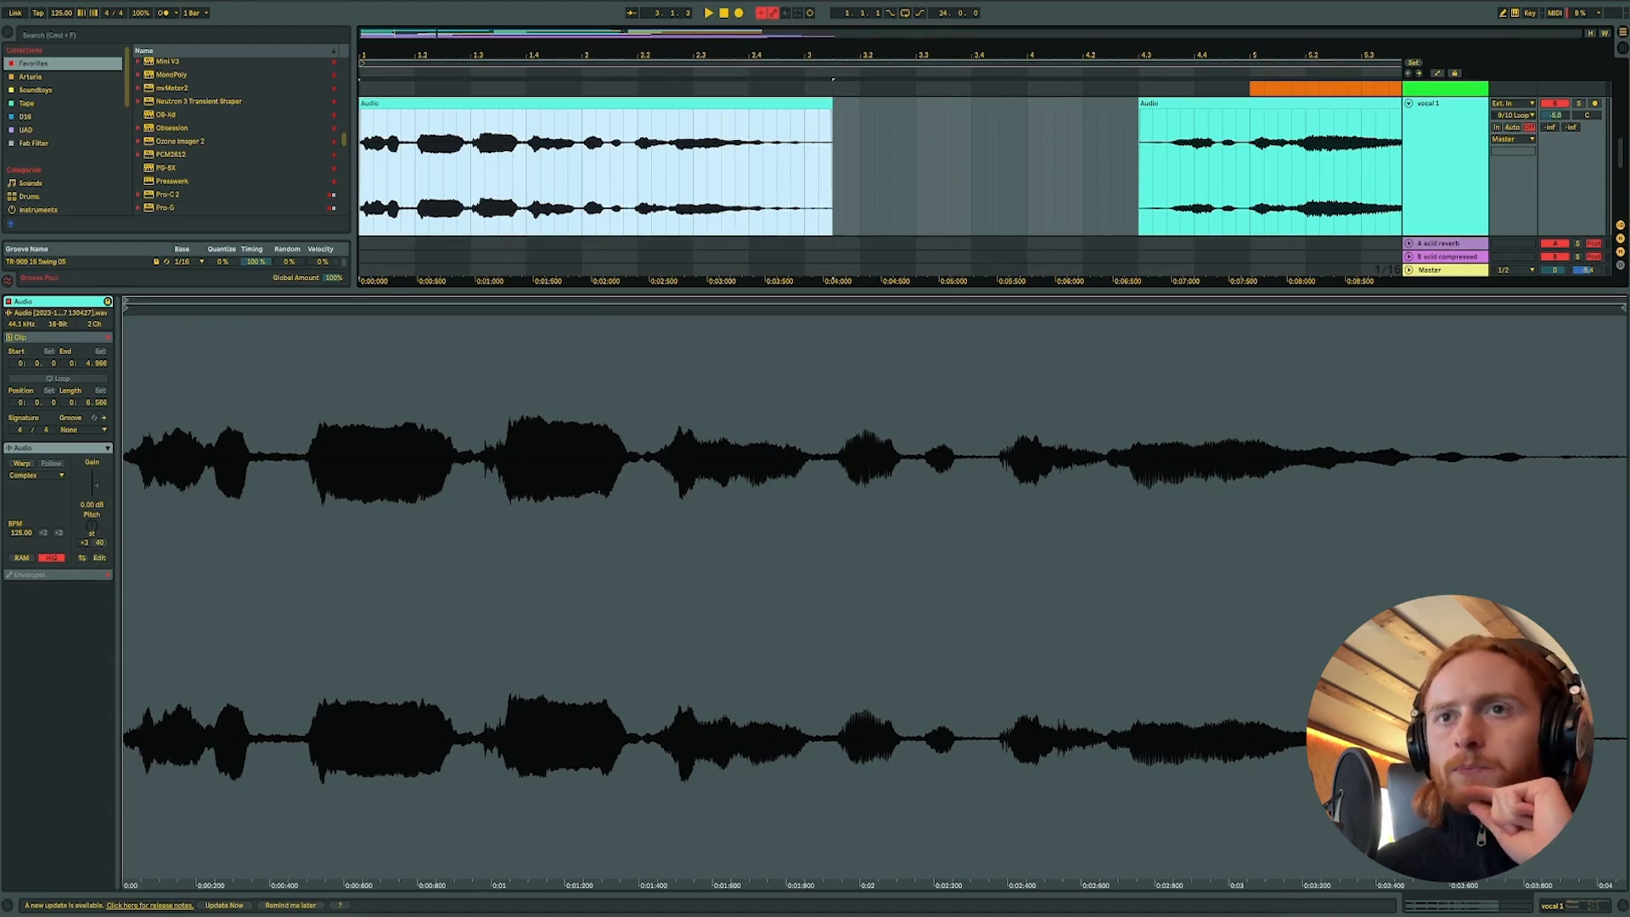
- Turn warping back on for the trimmed vocal 1 clip, keeping its current timing, and play it back
left_click(17, 465)
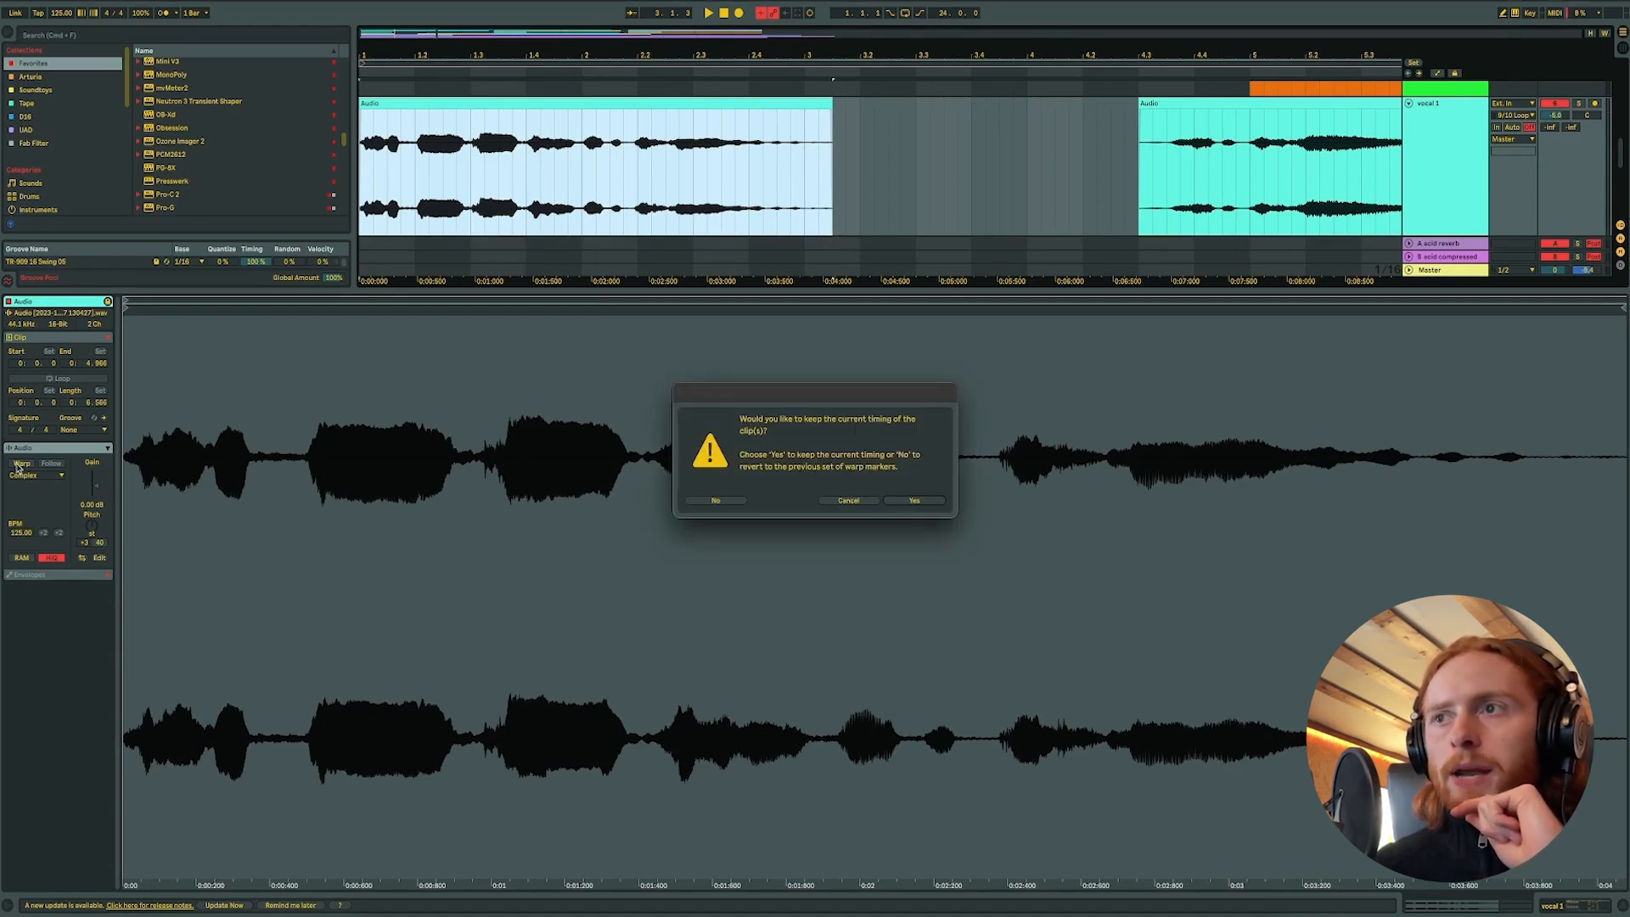
left_click(894, 502)
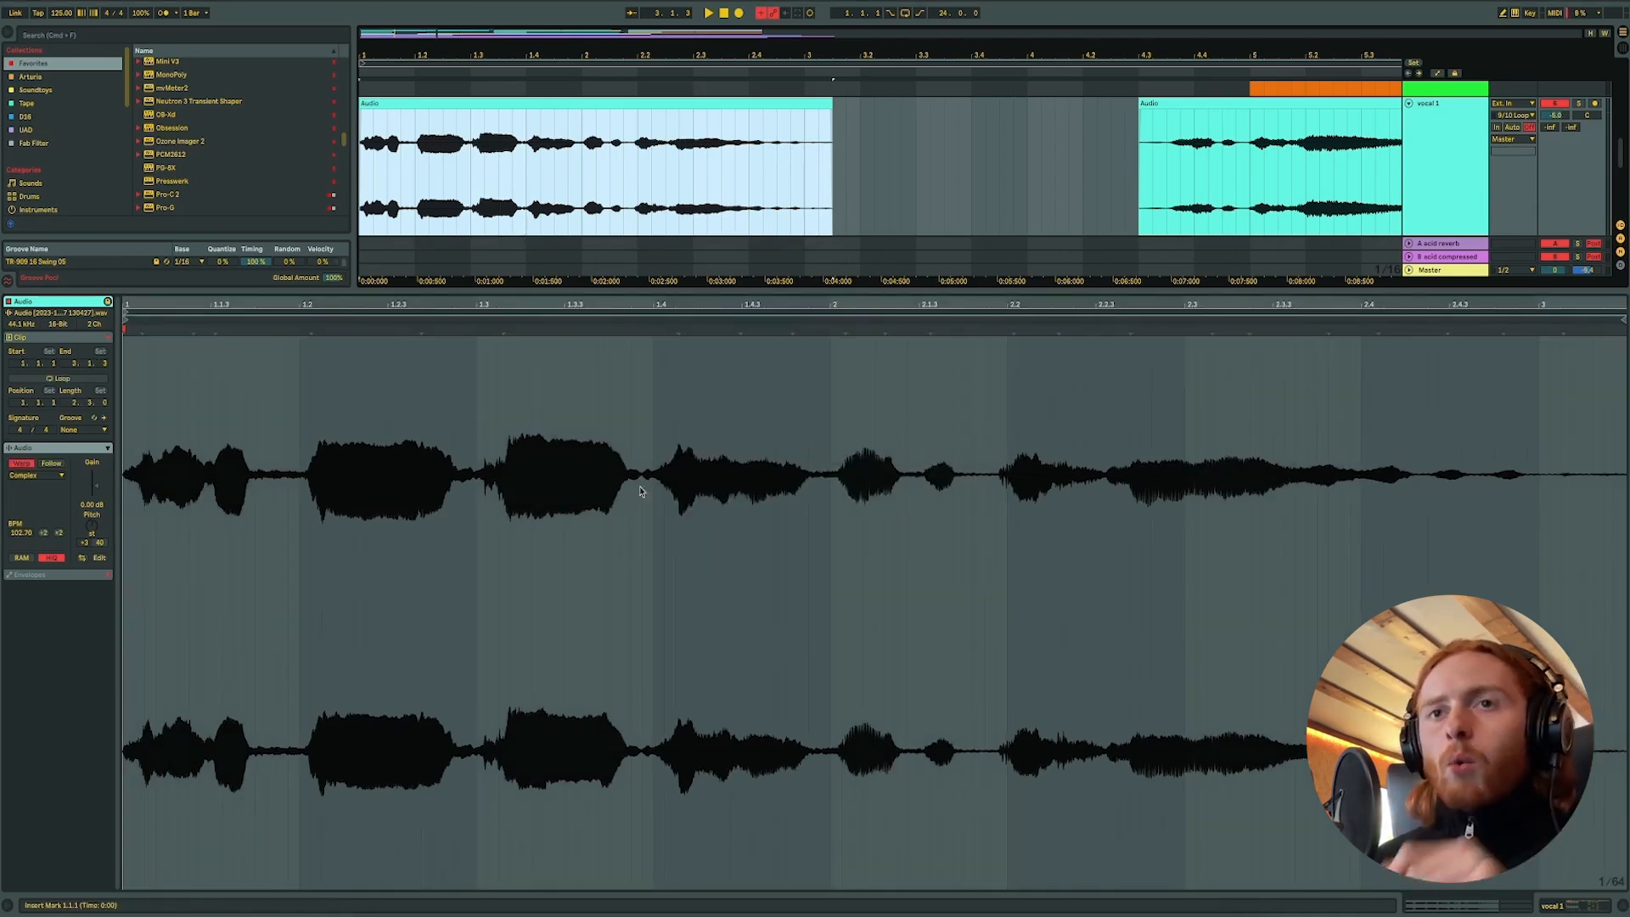
left_click(92, 528)
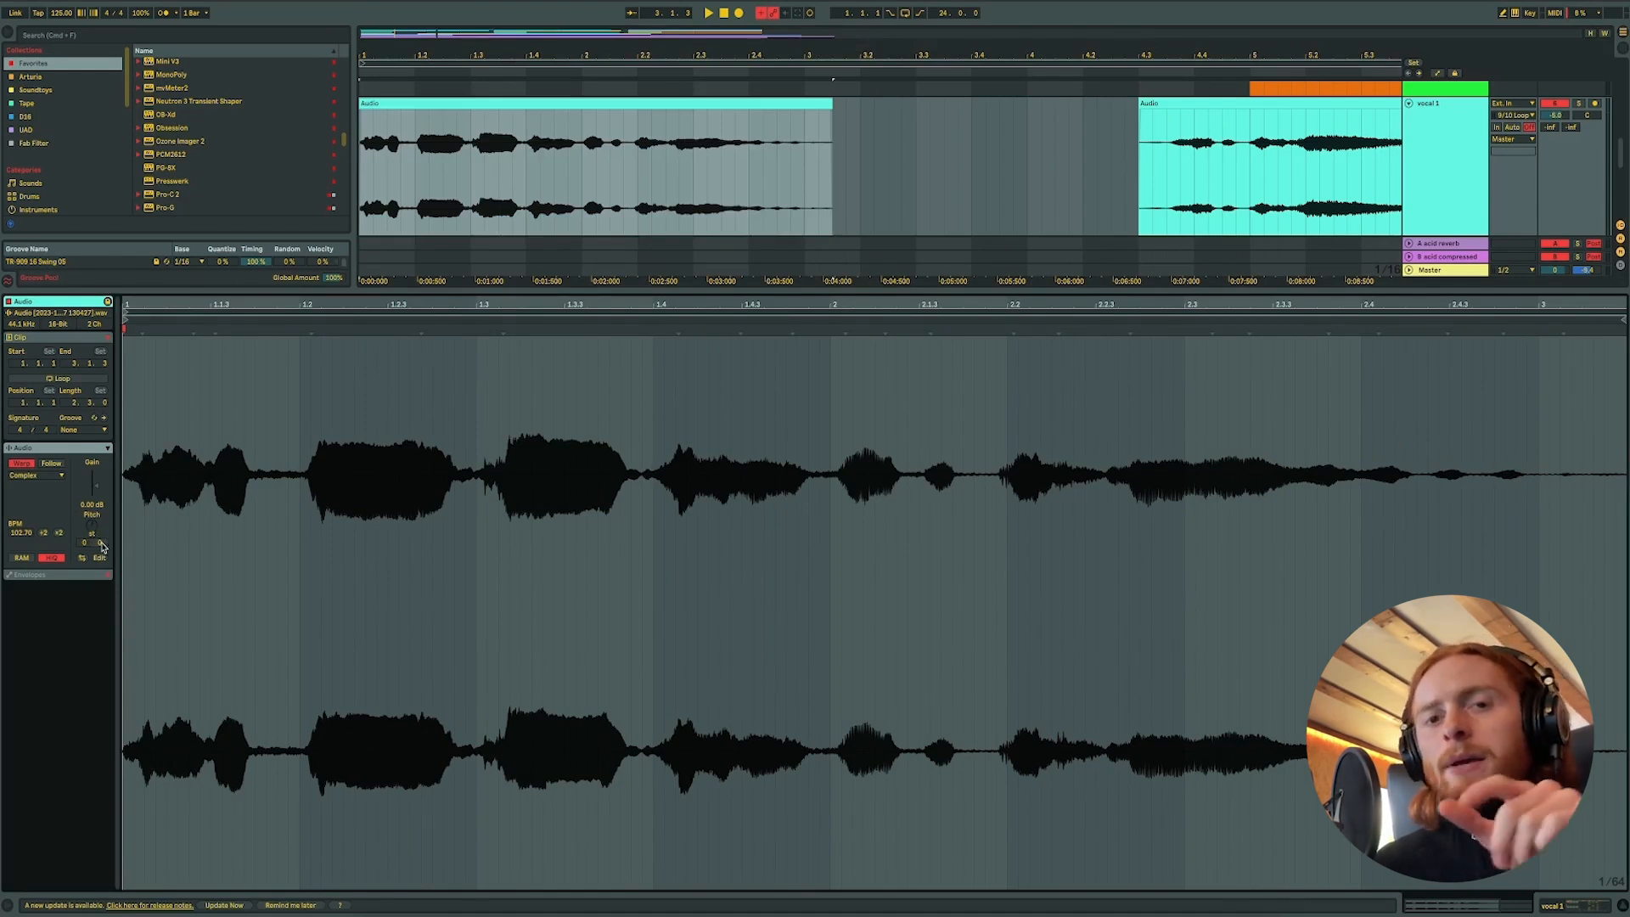
key("space")
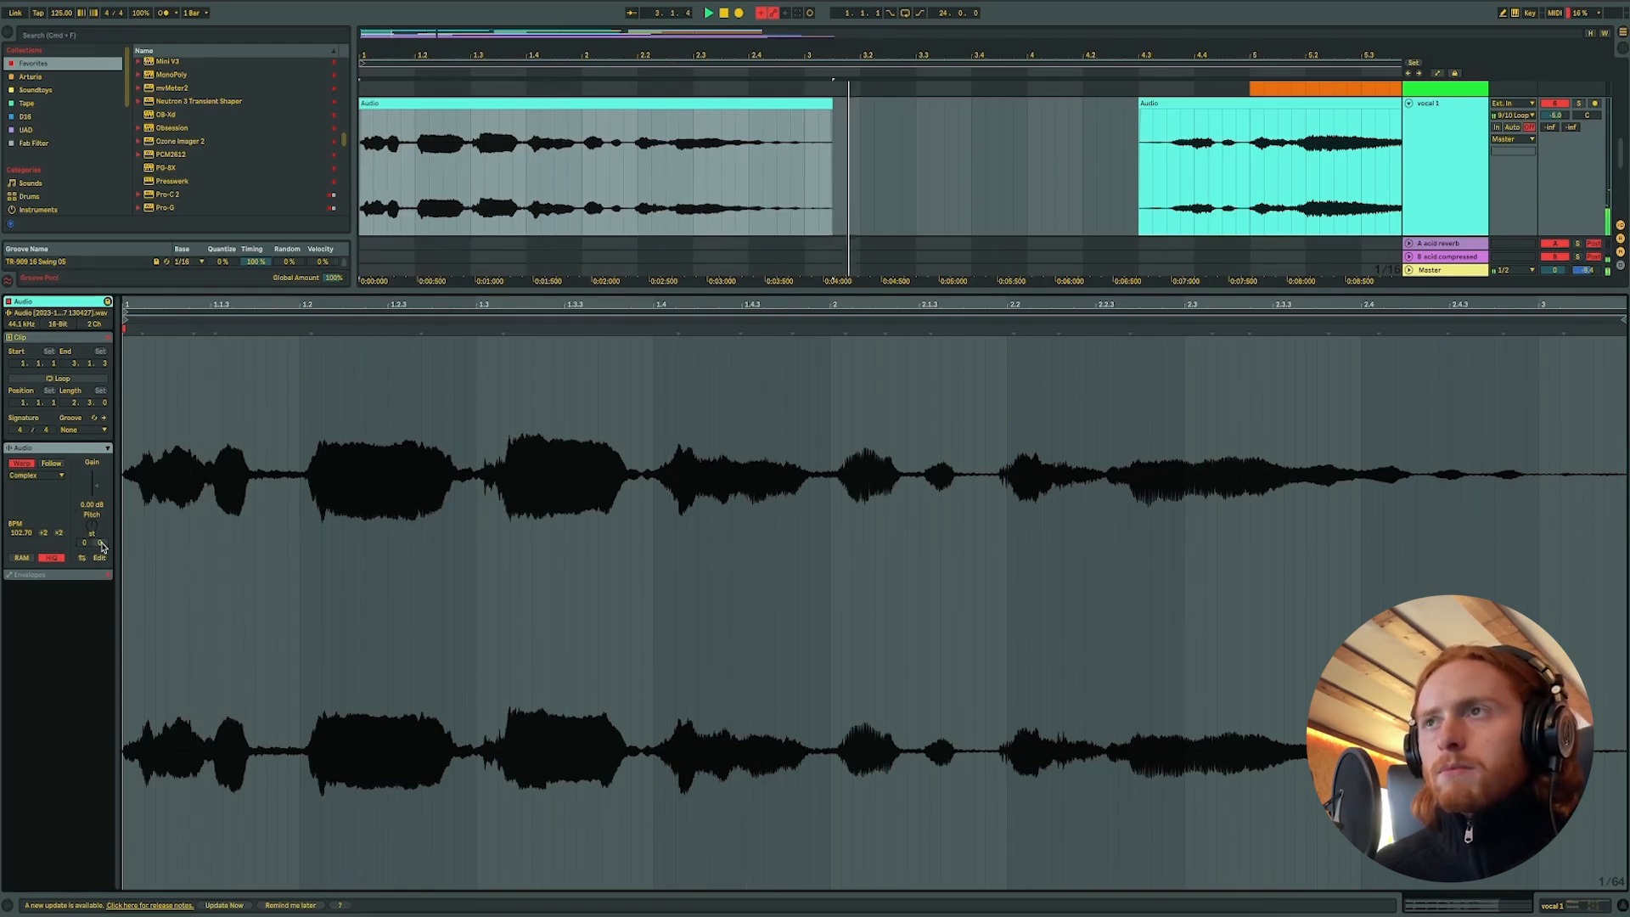
- Place the remaining vocal 1 clip at bar 5, play it, and split it at 5.4.3 before the second phrase
left_click(830, 129)
key("space")
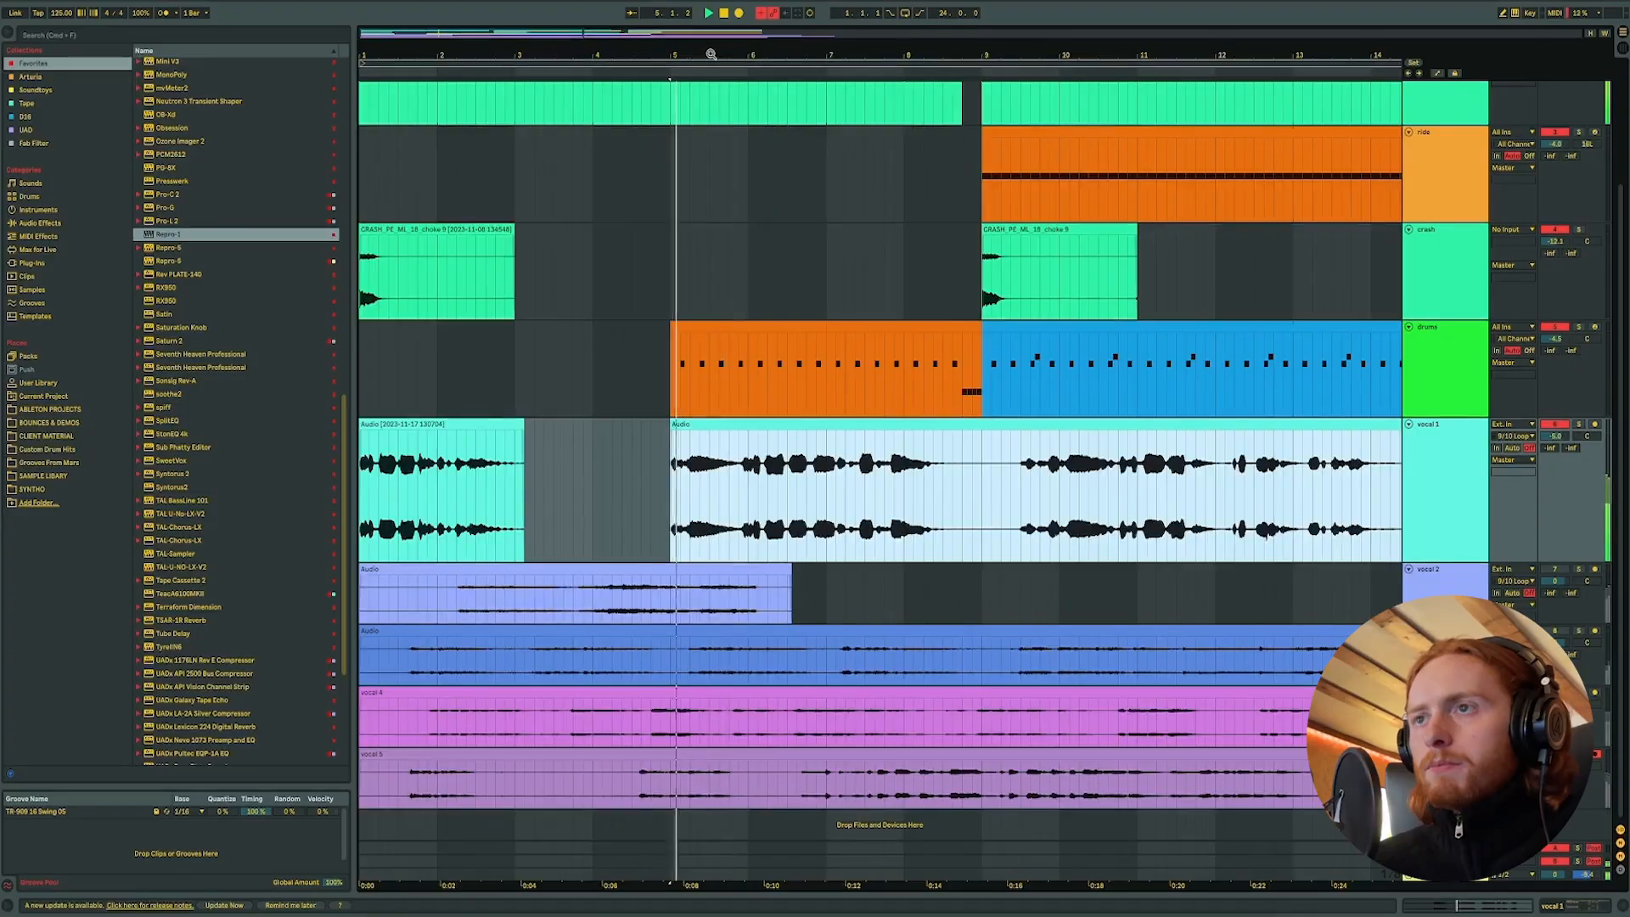
key("z")
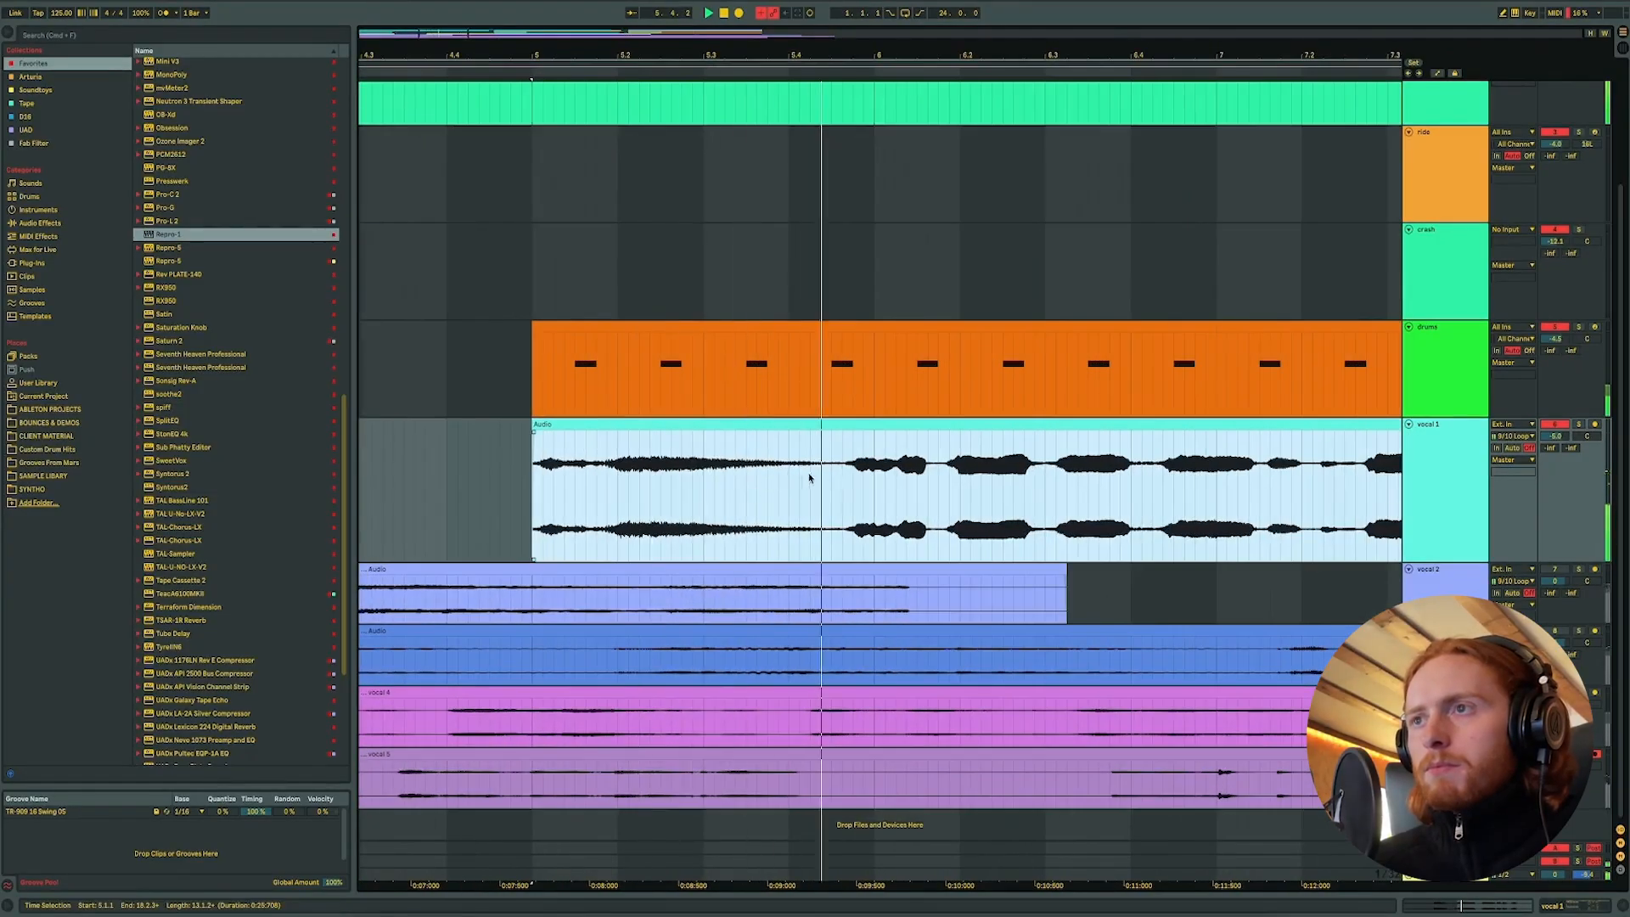
left_click(841, 468)
key("super+e")
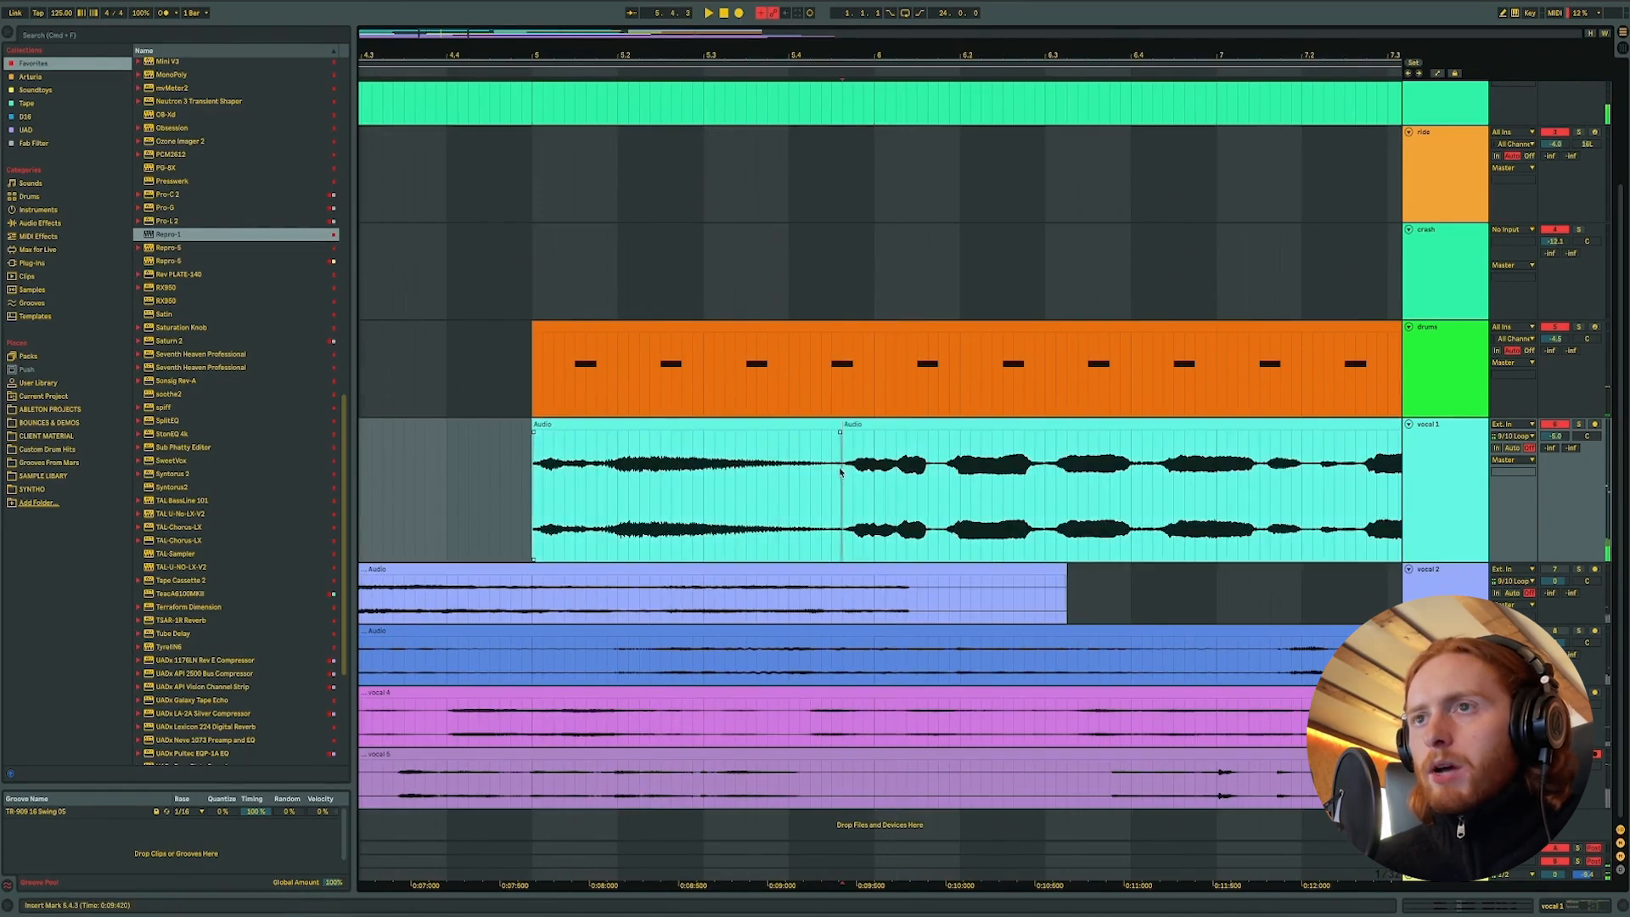
- Try nudging the first bar 5 vocal phrase a sixteenth earlier to 4.4.4, and play it from 4.2.1
left_click(571, 426)
left_click_drag(606, 427, 867, 427)
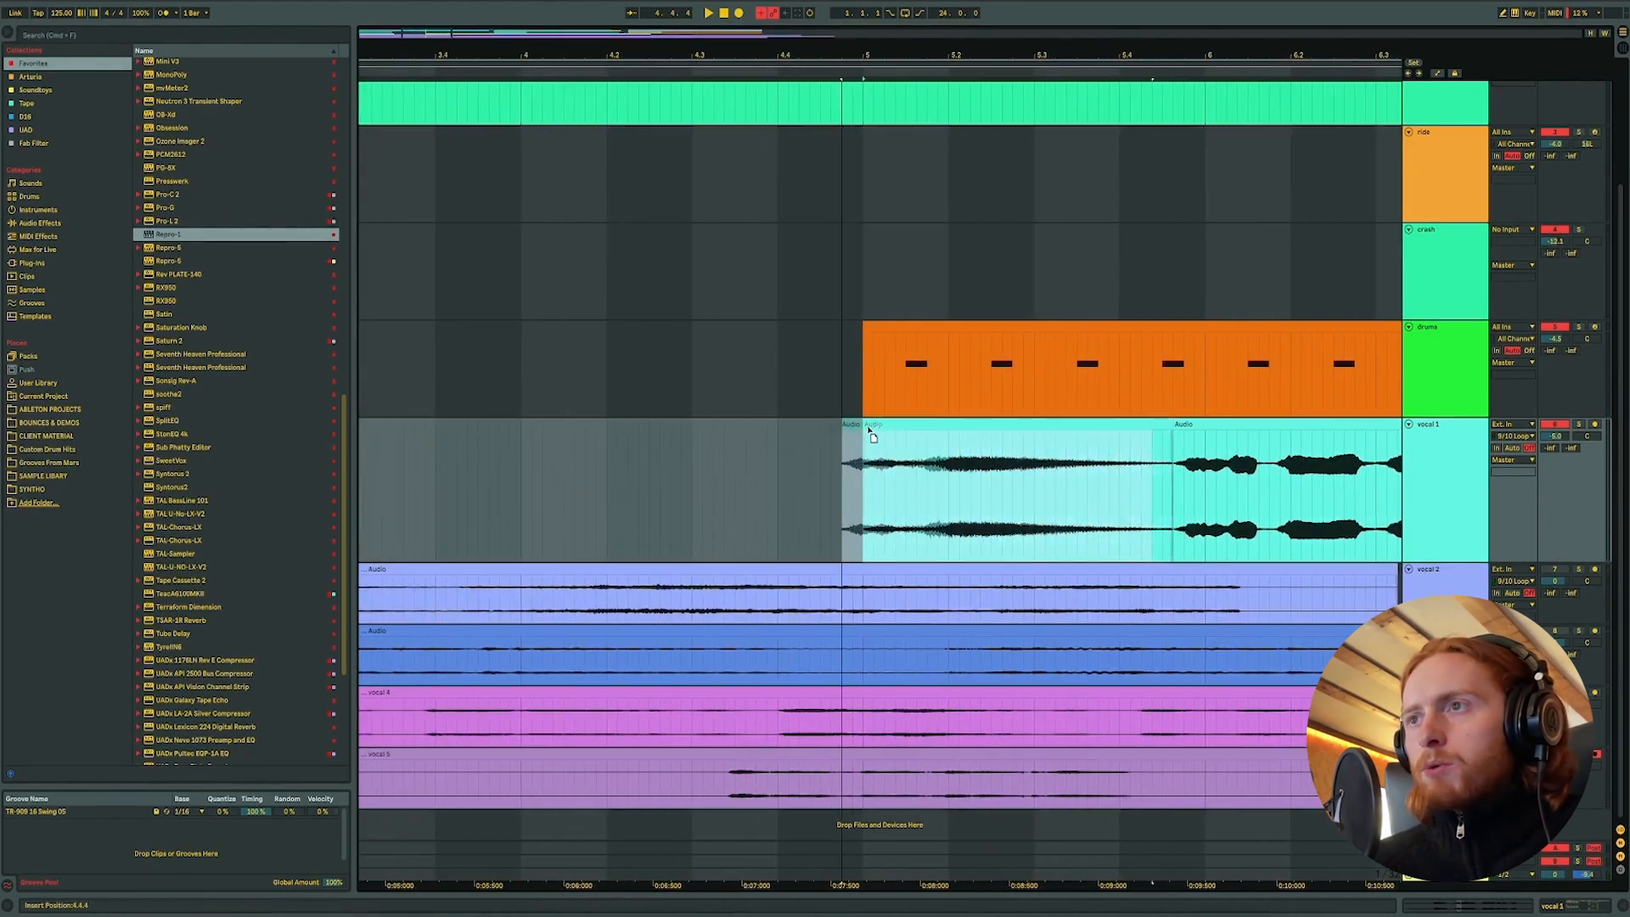
left_click(606, 434)
key("space")
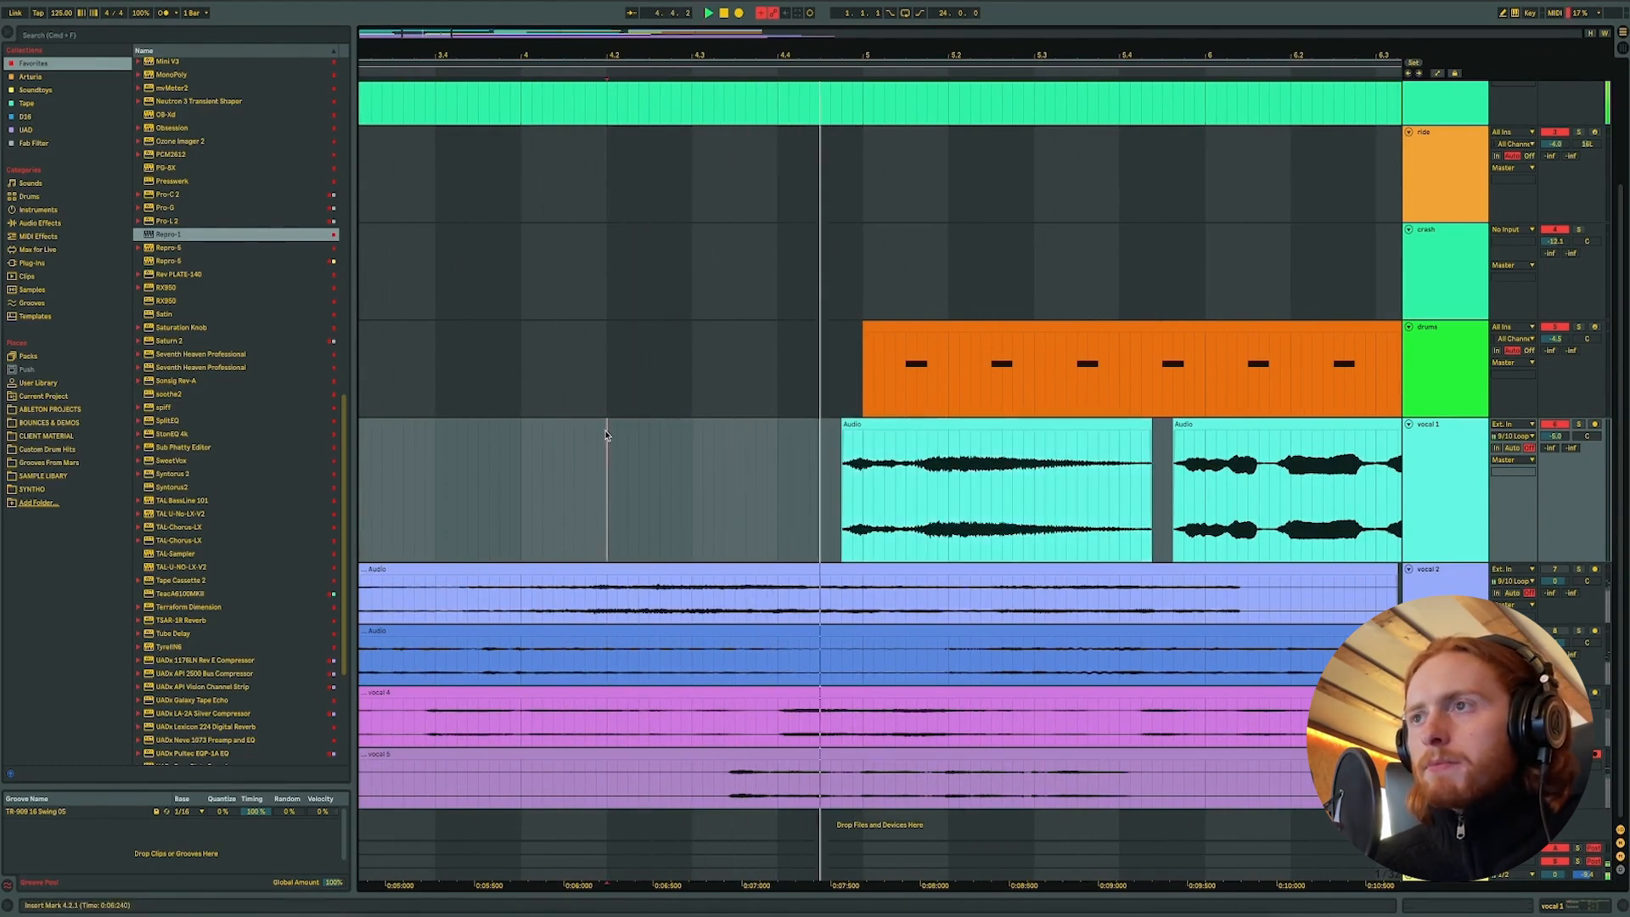
- Return the nudged vocal phrase to 5.1.1, directly against the following clip, and play it from 4.2.1 again
left_click(882, 431)
key("space")
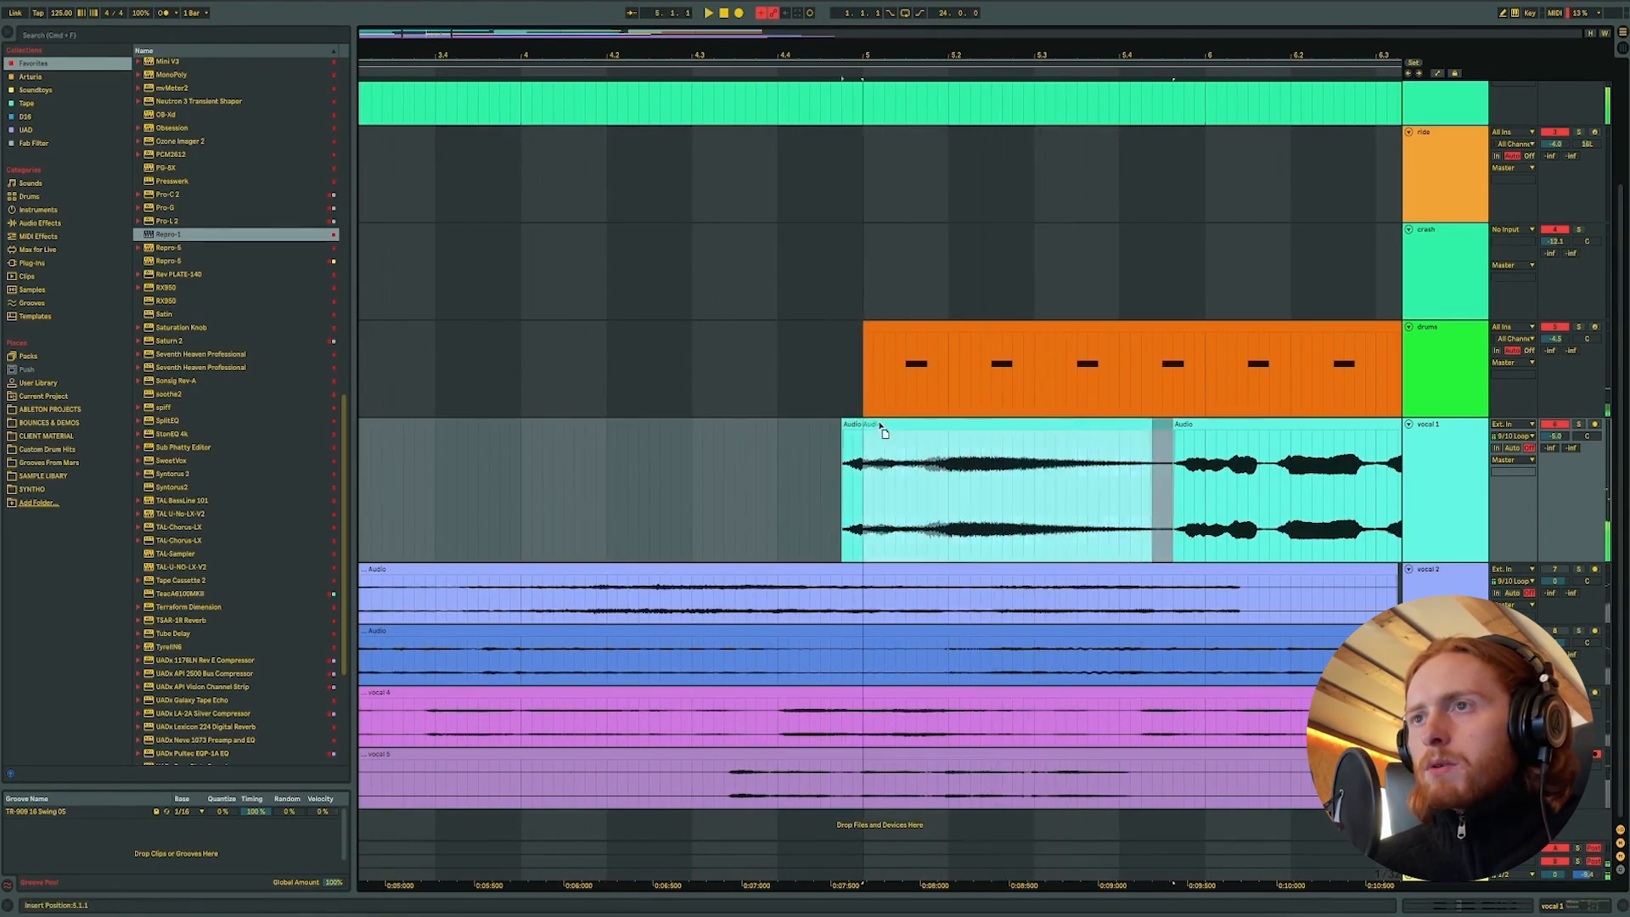
key("super+z")
left_click(608, 435)
key("space")
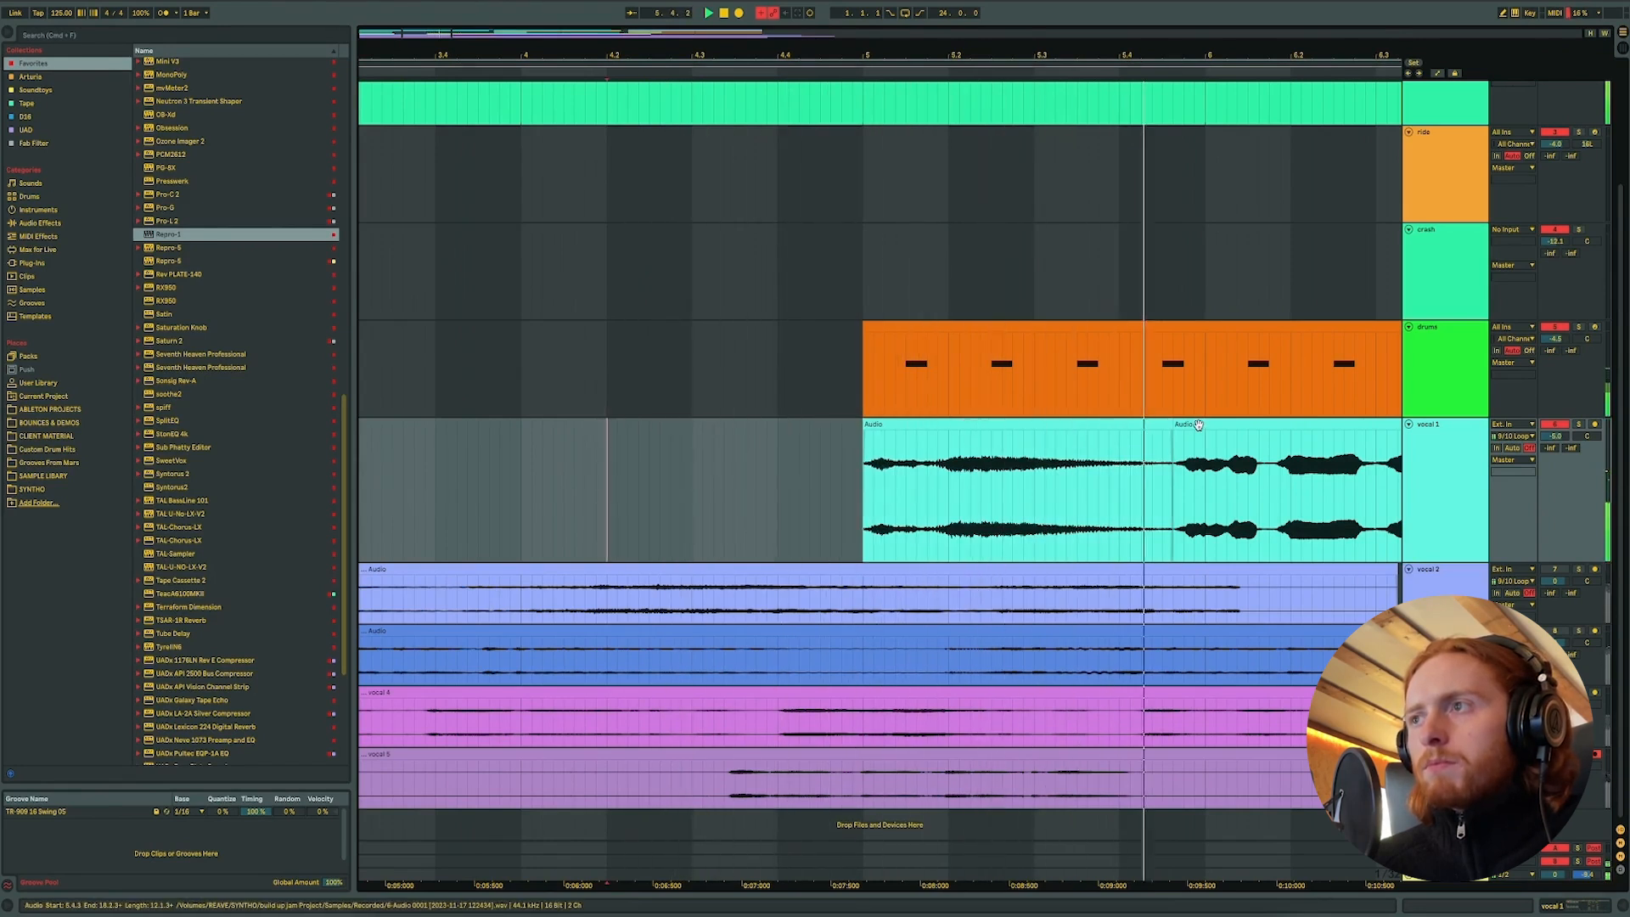
- Consolidate the vocal 1 phrase between 5.1.1 and 5.4.3 into its own audio clip
left_click(1130, 423)
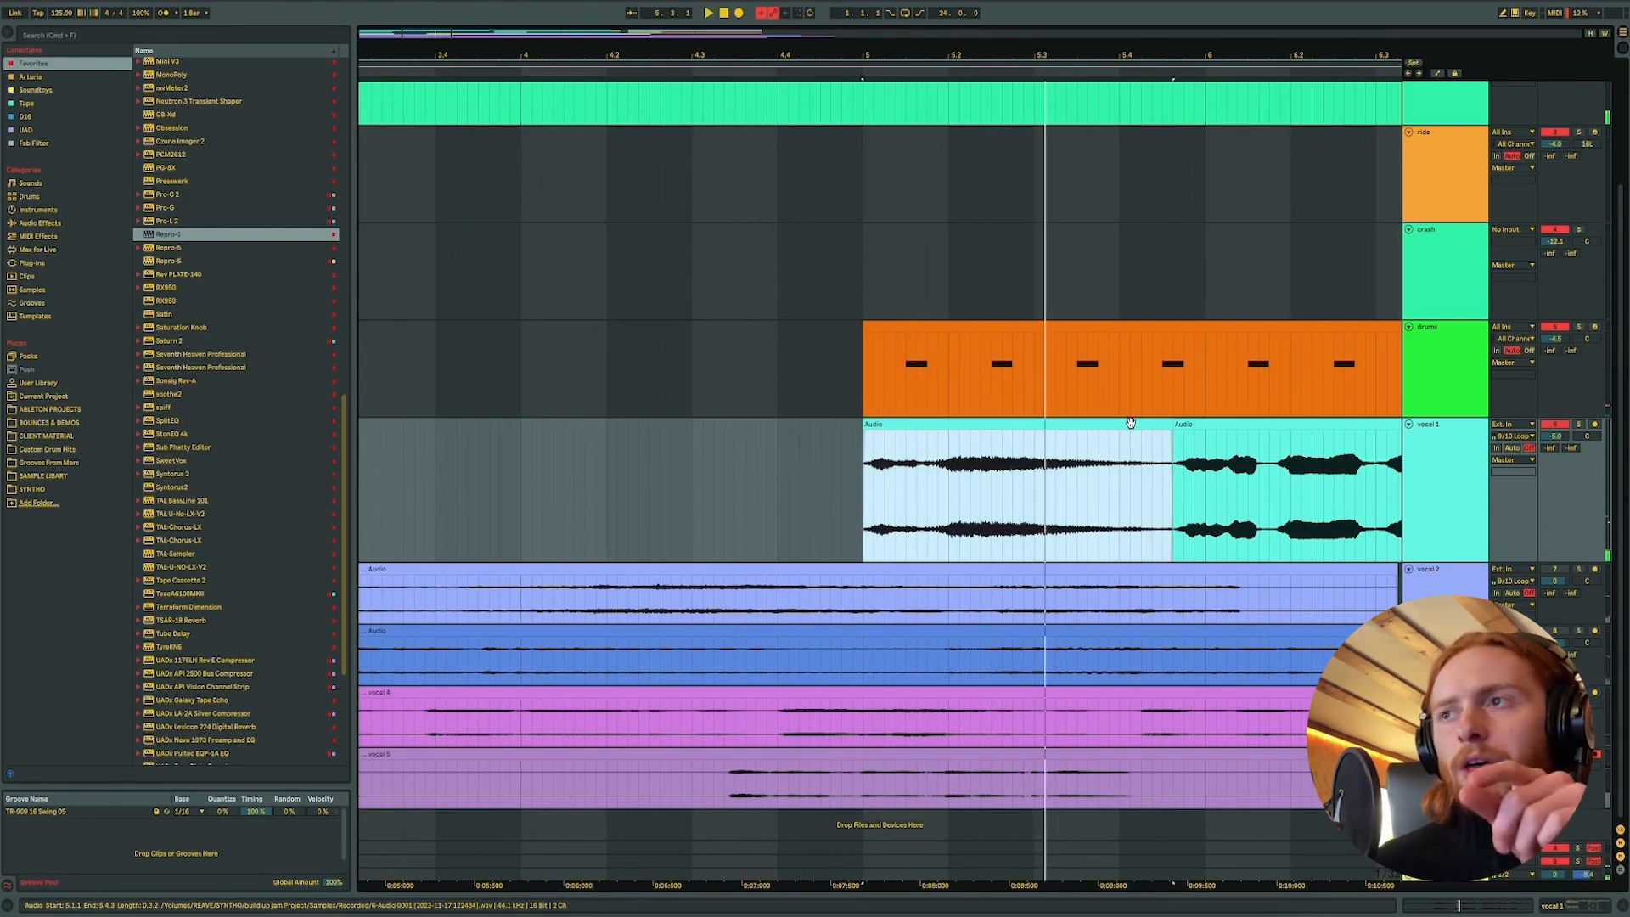
double_click(1130, 422)
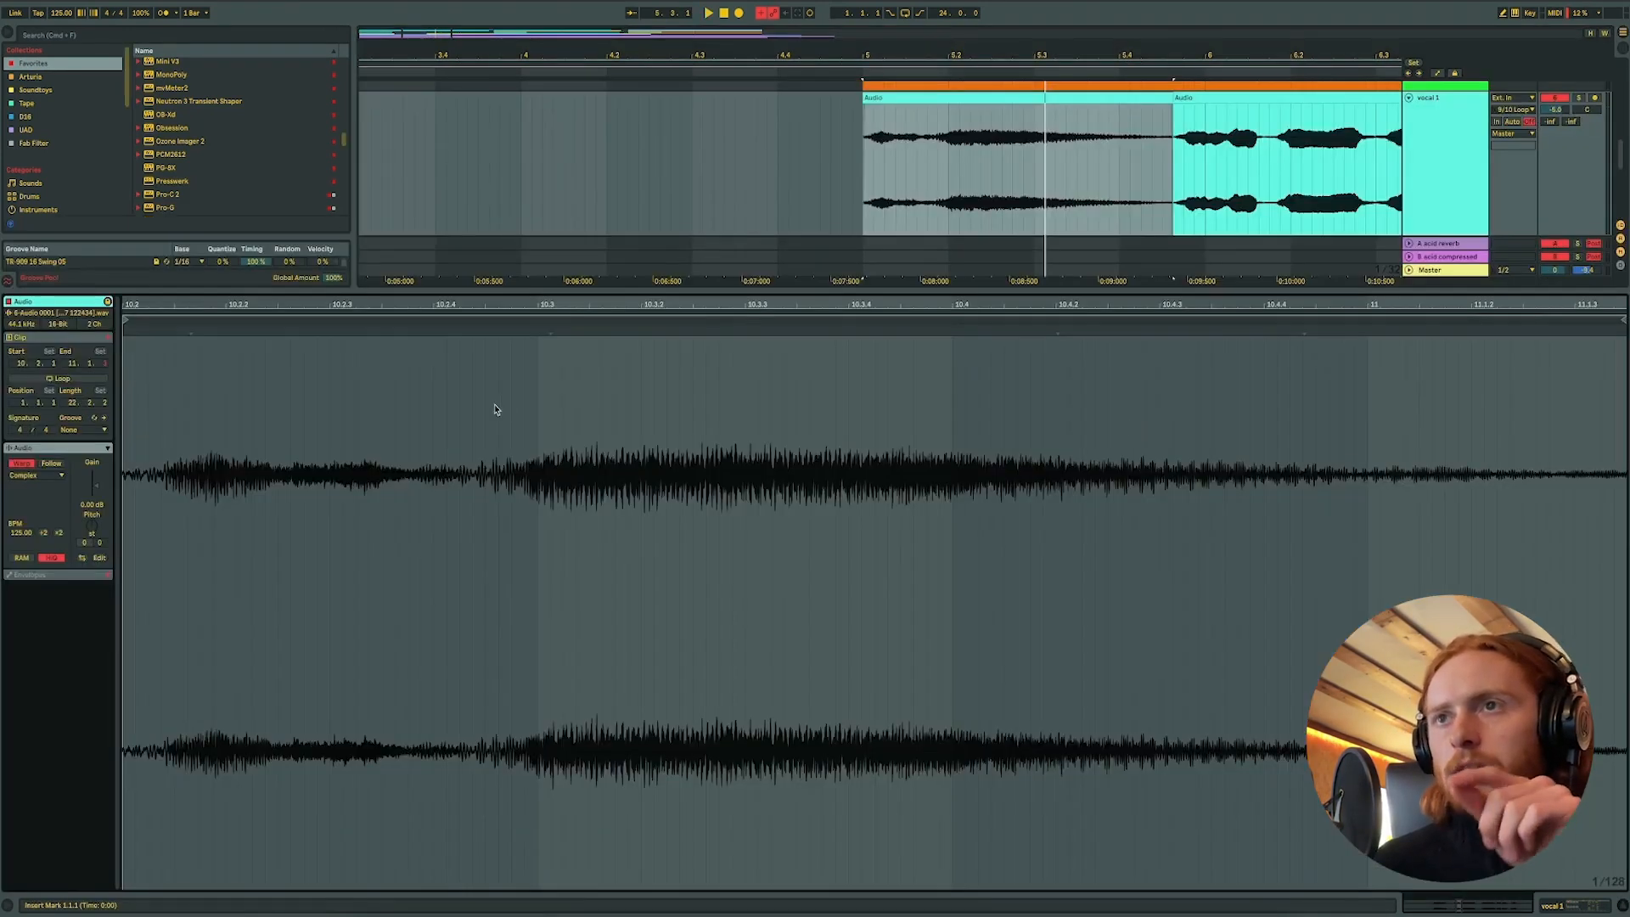
left_click_drag(525, 305, 386, 338)
left_click(1042, 96)
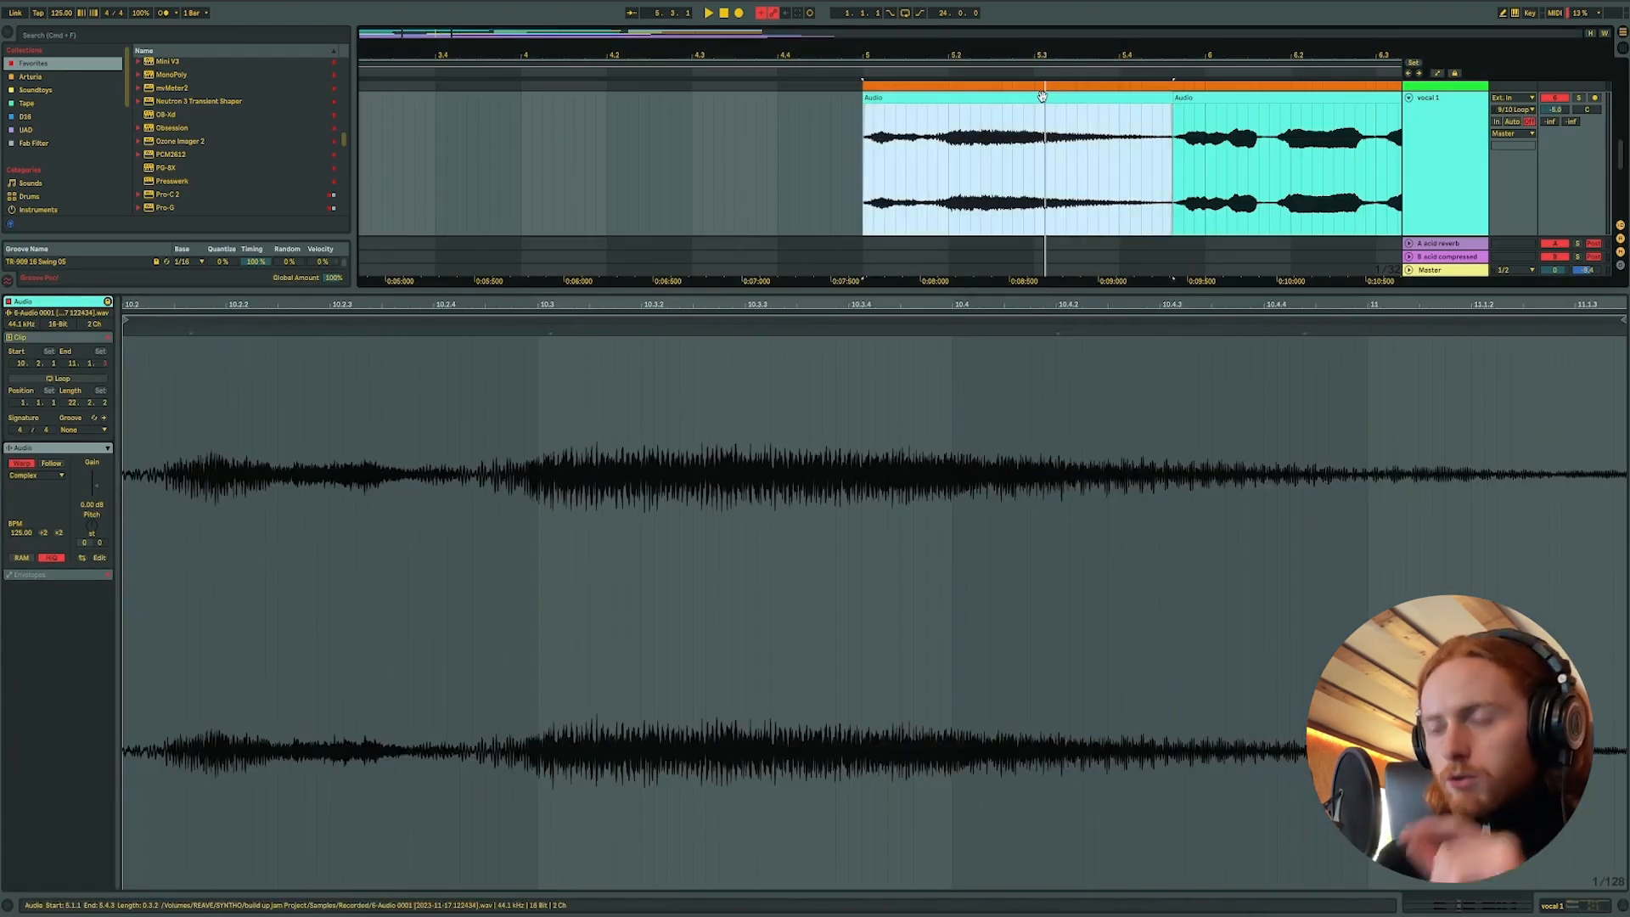
key("super+j")
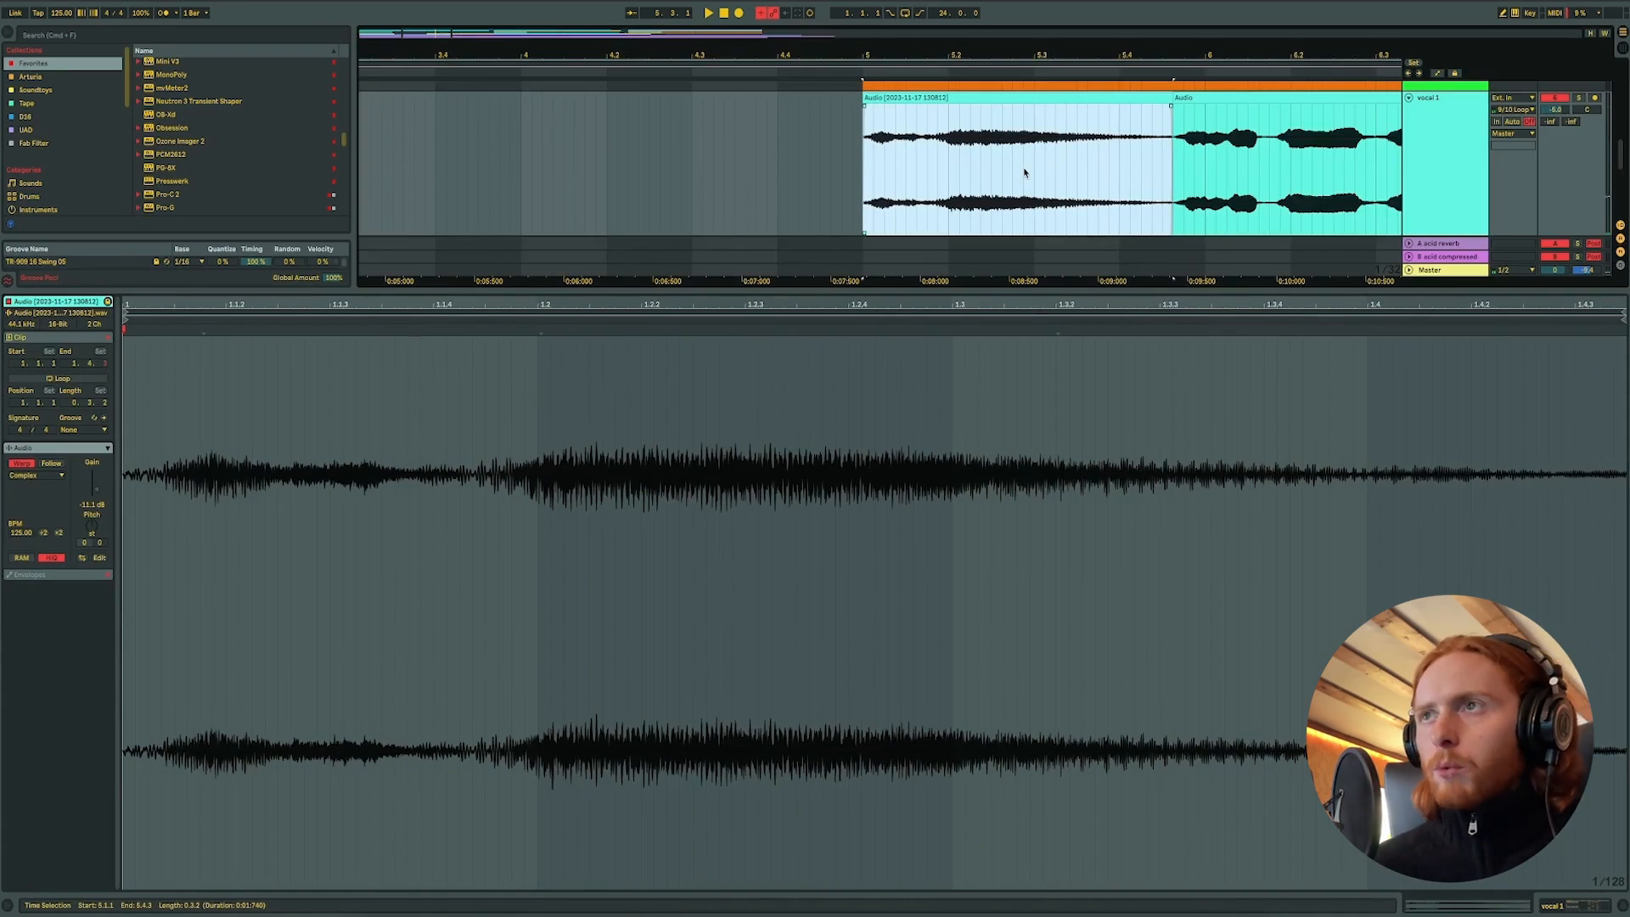
- Add warp markers at 1.2 and at the phrase's first transient before 1.1.2, and set the clip's grid to Off
left_click(829, 365)
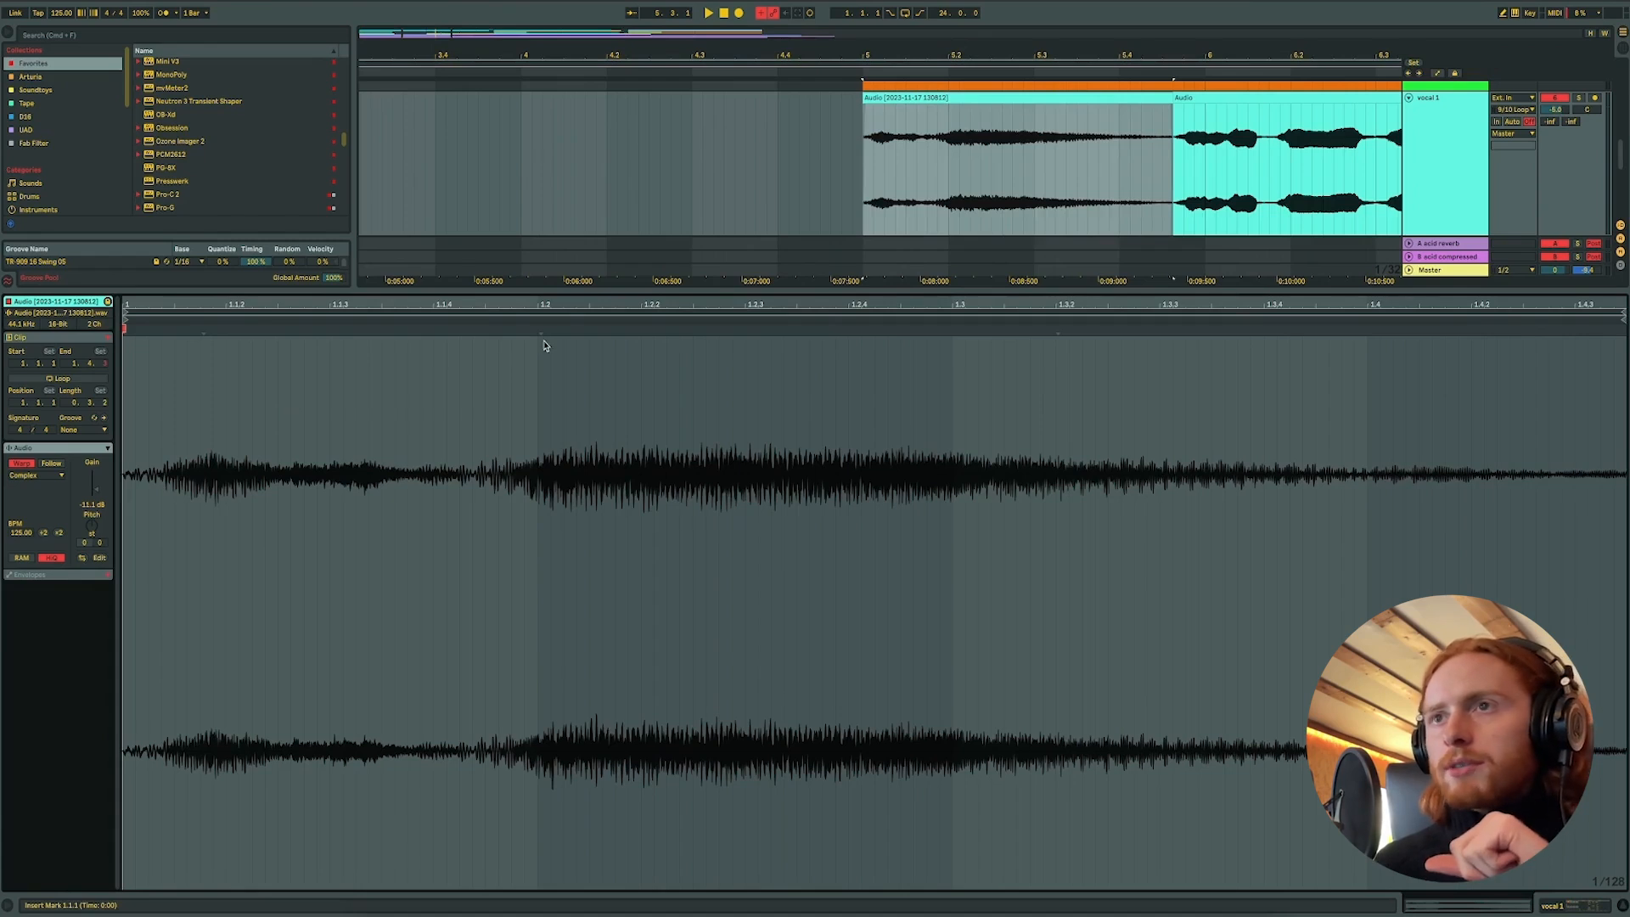
left_click_drag(539, 327, 1198, 395)
left_click(501, 378)
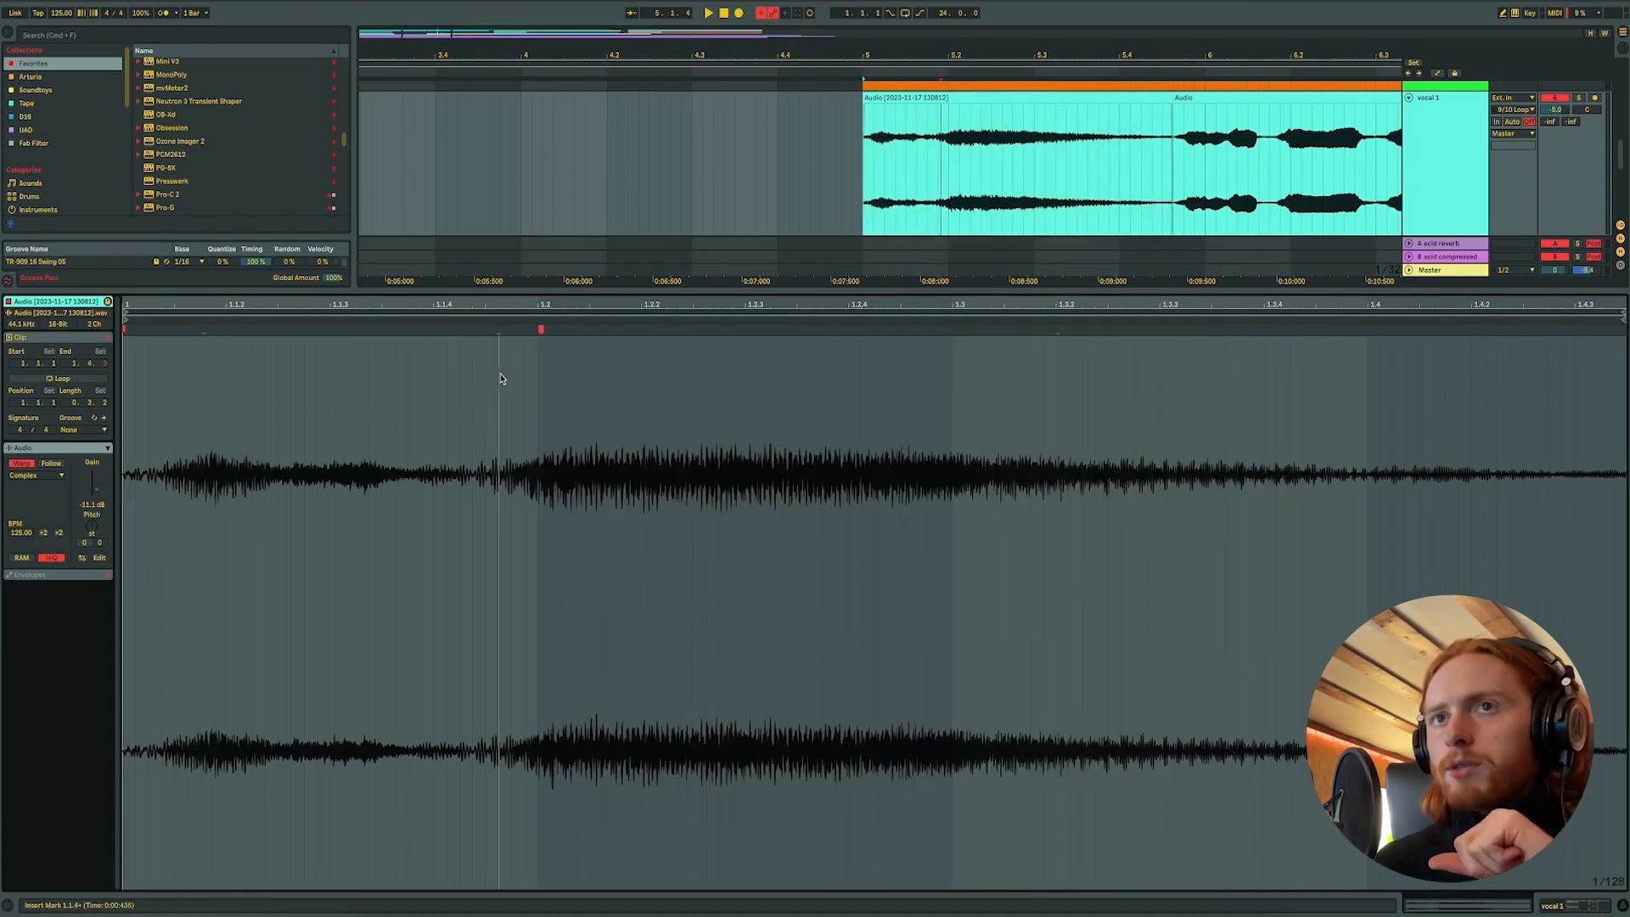
left_click(204, 331)
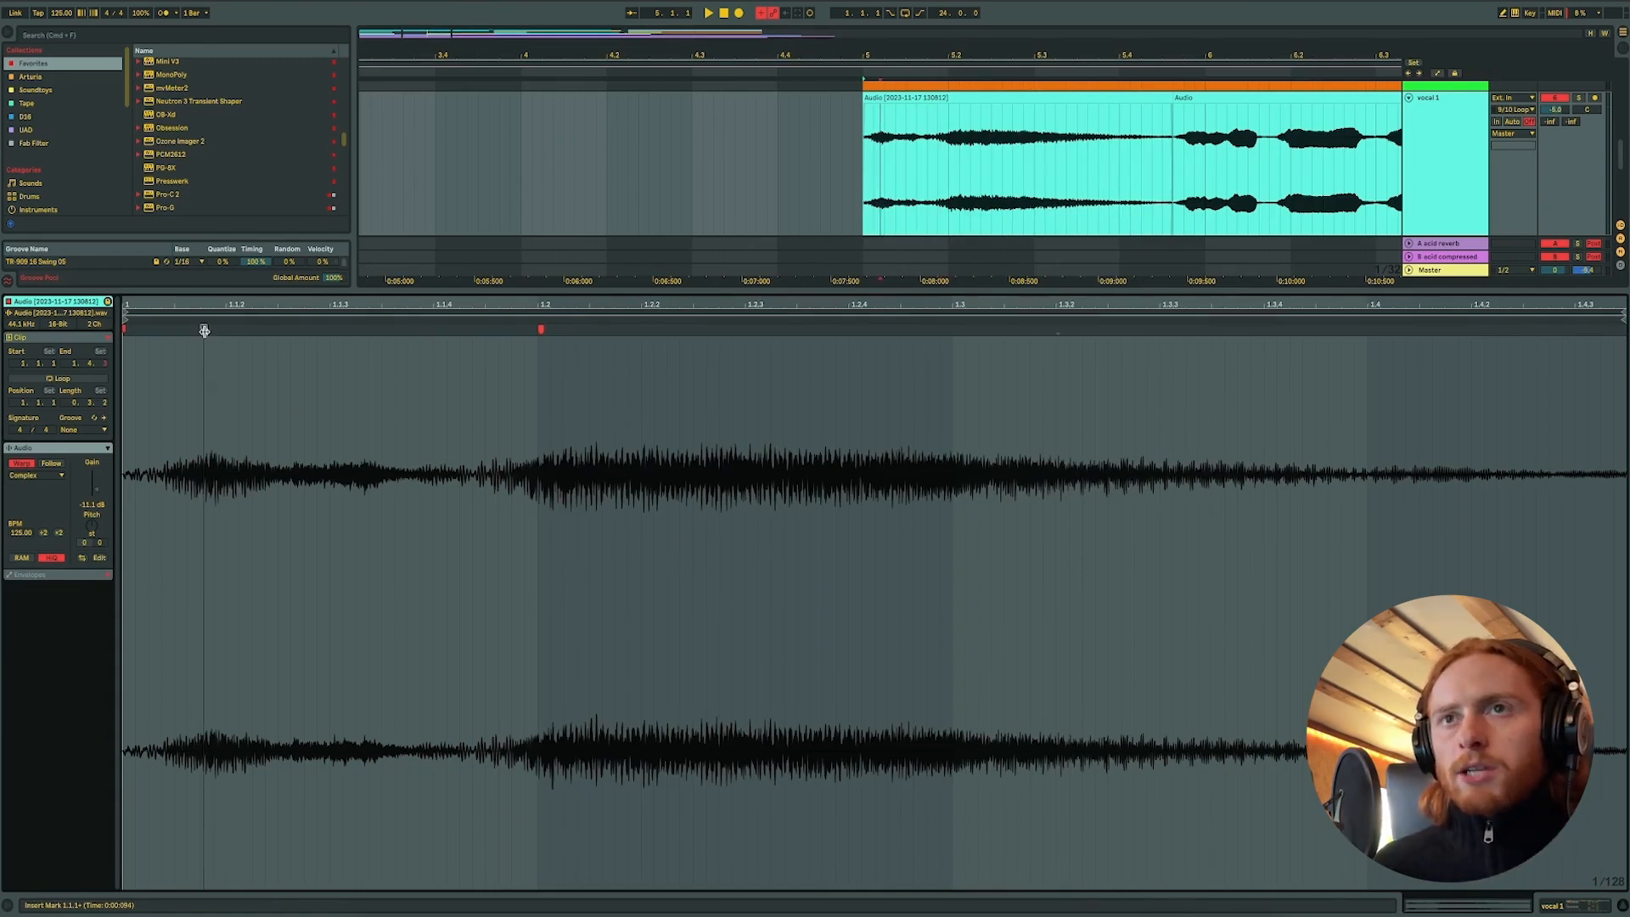
right_click(546, 354)
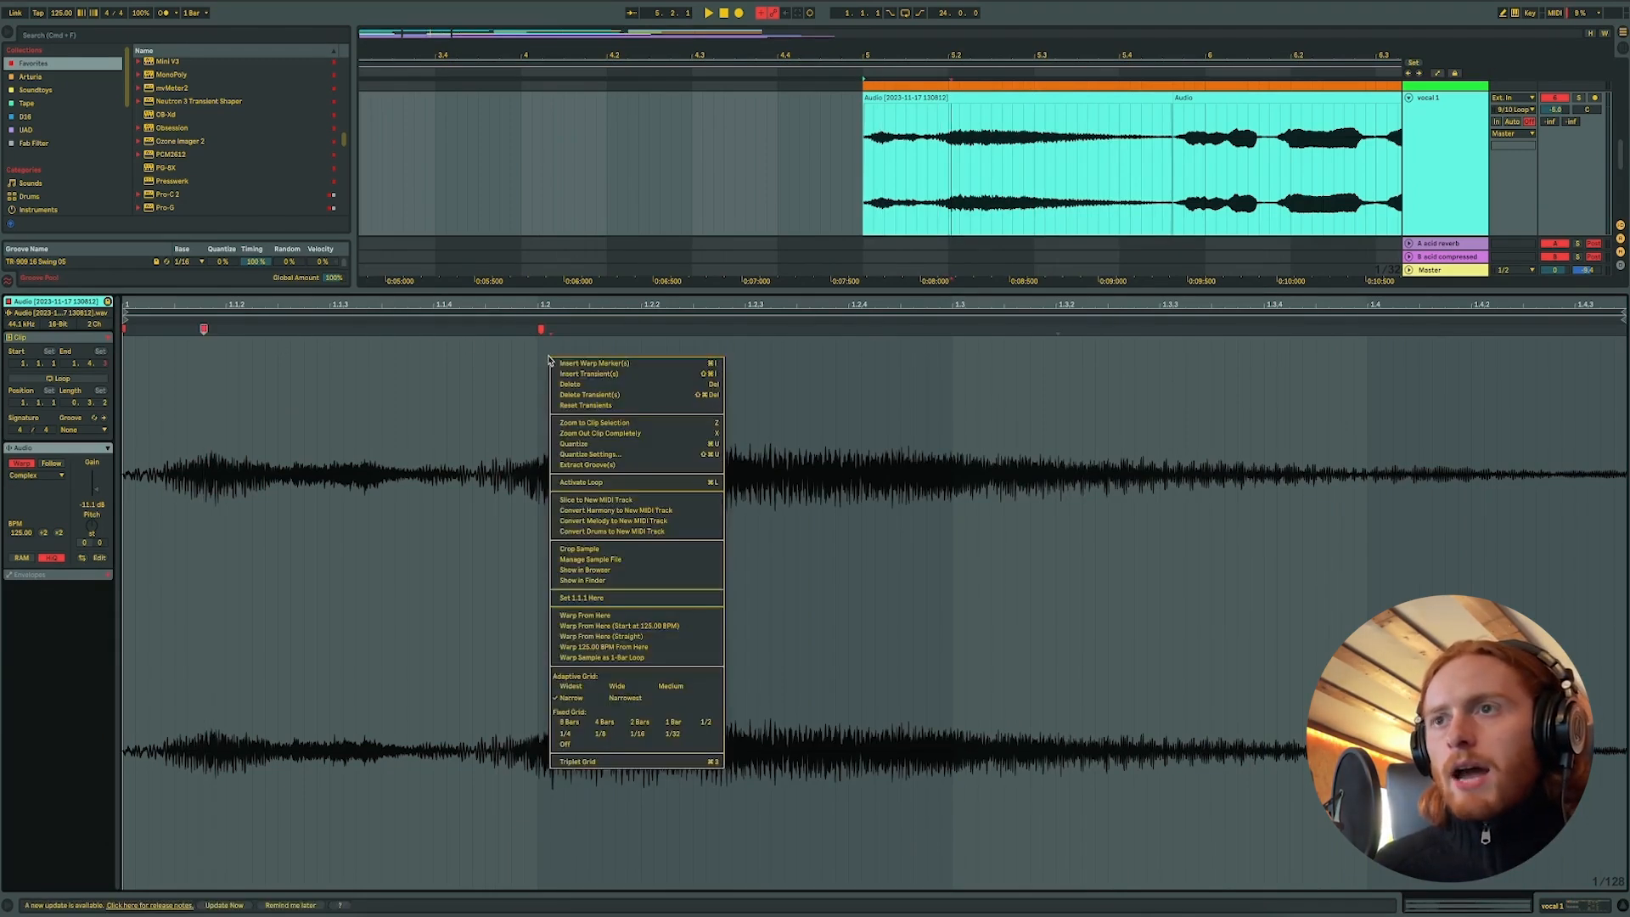
left_click(576, 746)
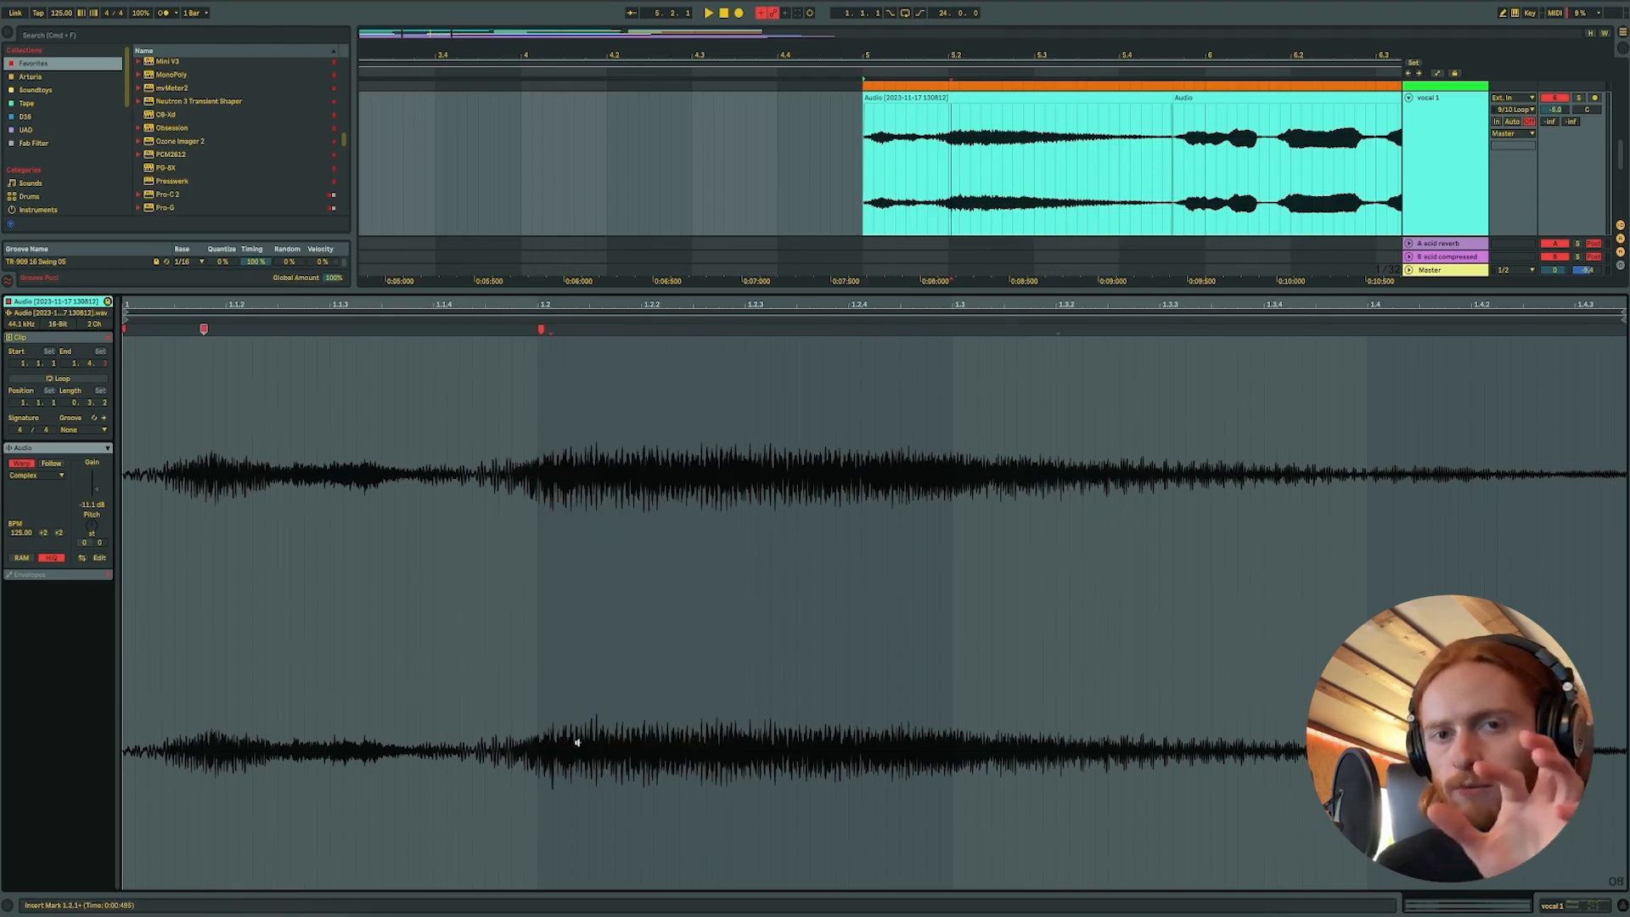
- Pull the second warp marker earlier to just after 1.1.4 and audition the phrase with a lead-in from 4.2.1
left_click_drag(540, 331, 458, 331)
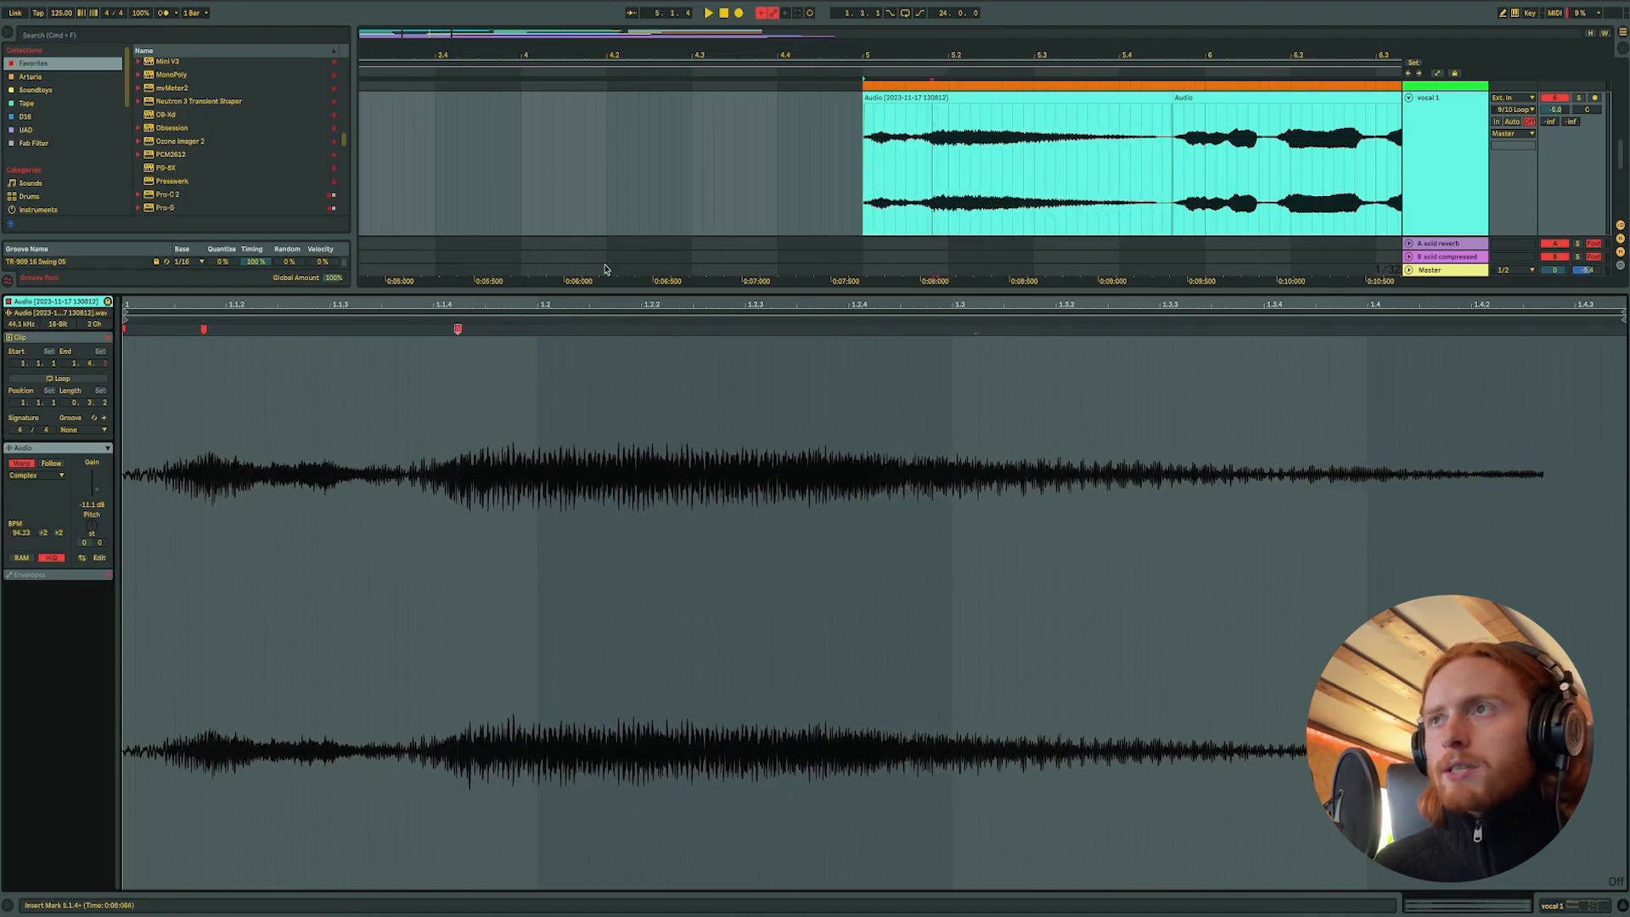
left_click(915, 103)
key("space")
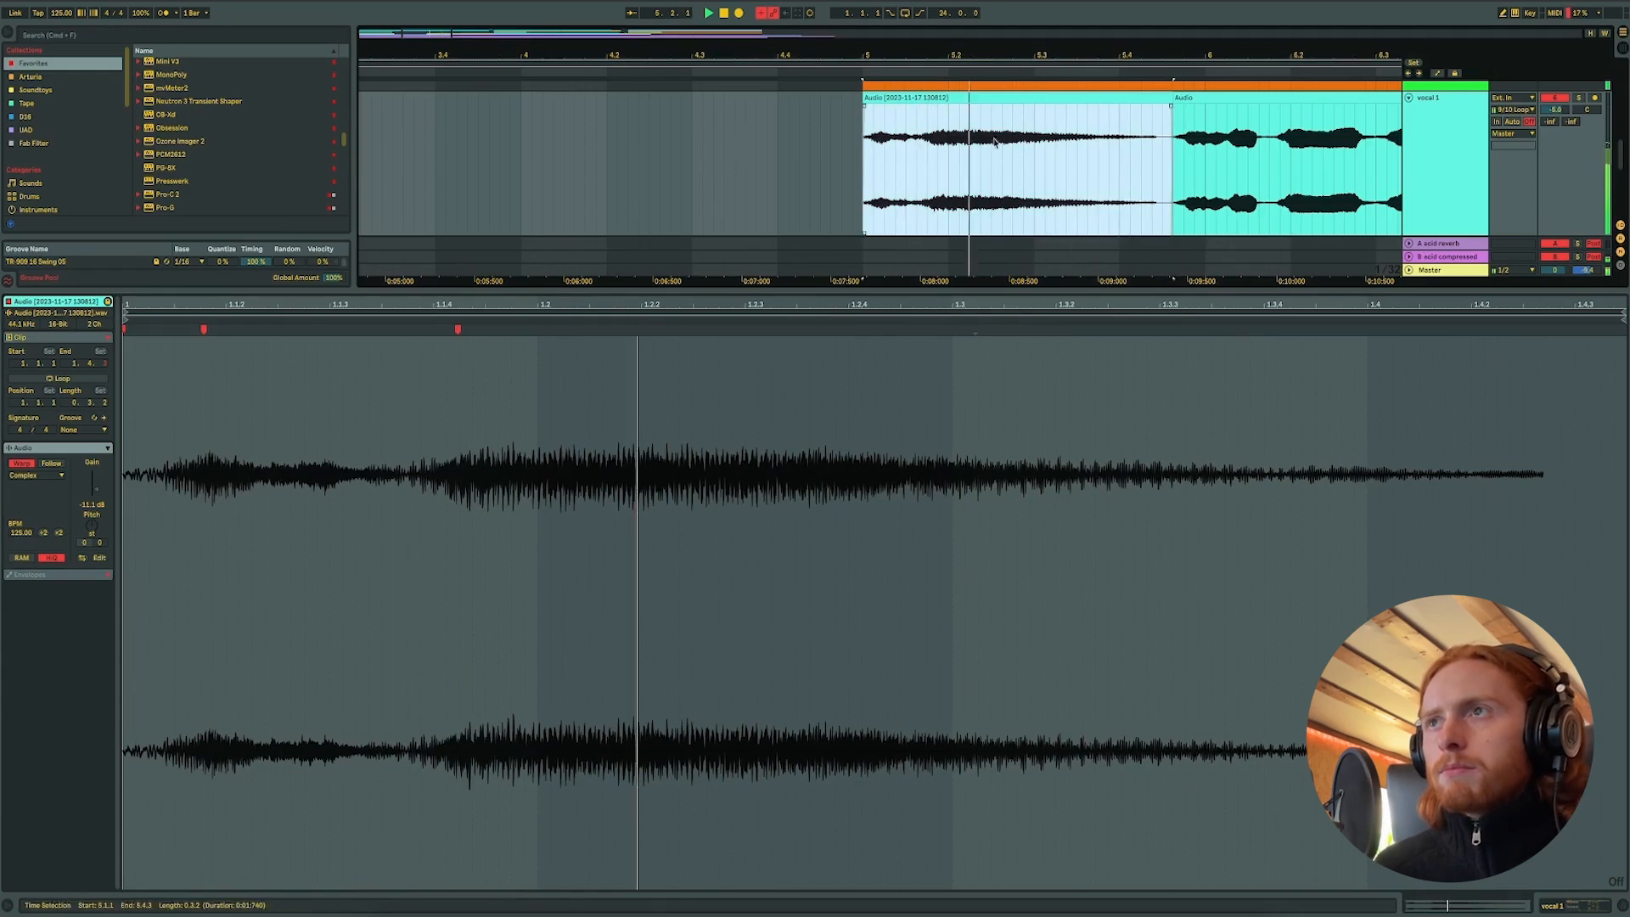
left_click(608, 132)
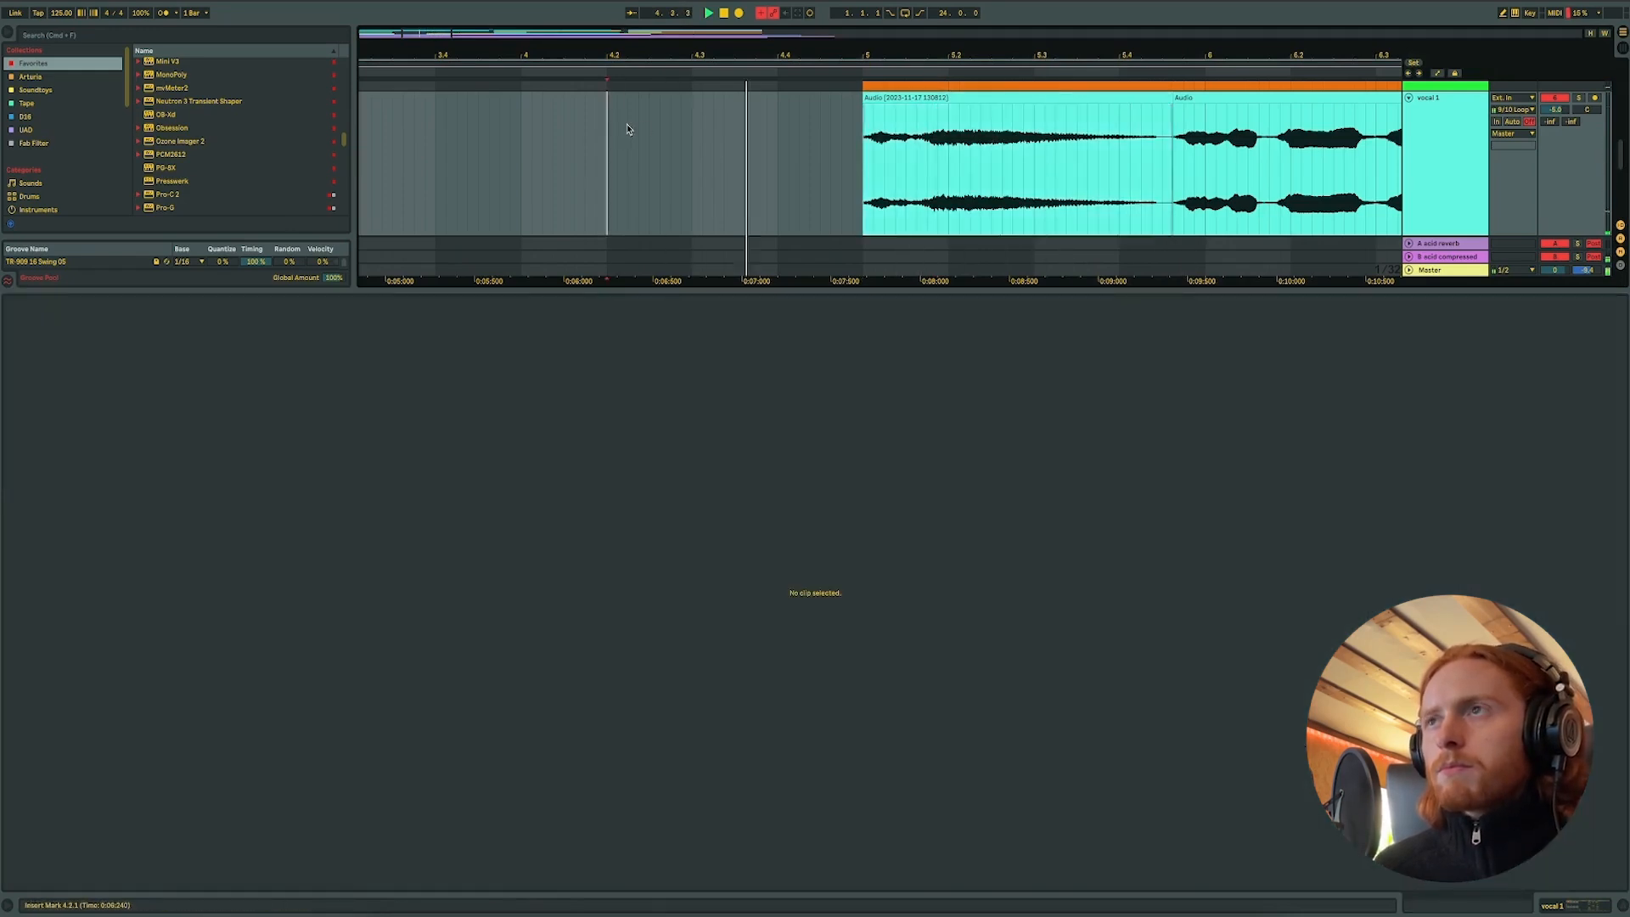
key("space")
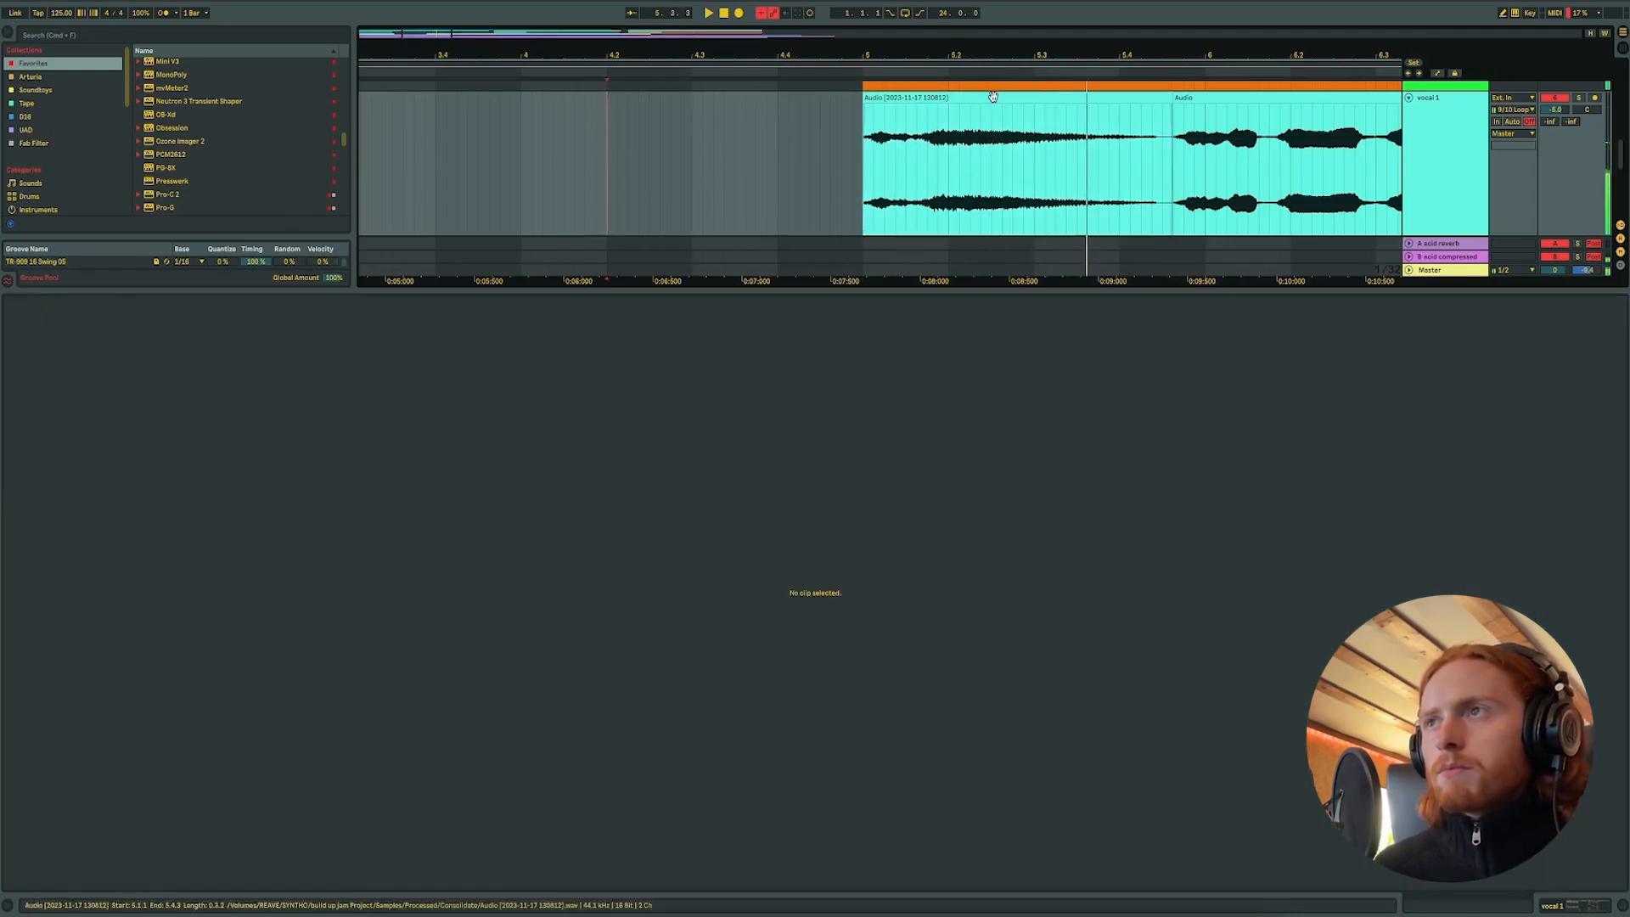
- Move the second warp marker to slightly before 1.2 and play the phrase with a lead-in from bar 4
left_click(991, 98)
left_click_drag(457, 330, 510, 329)
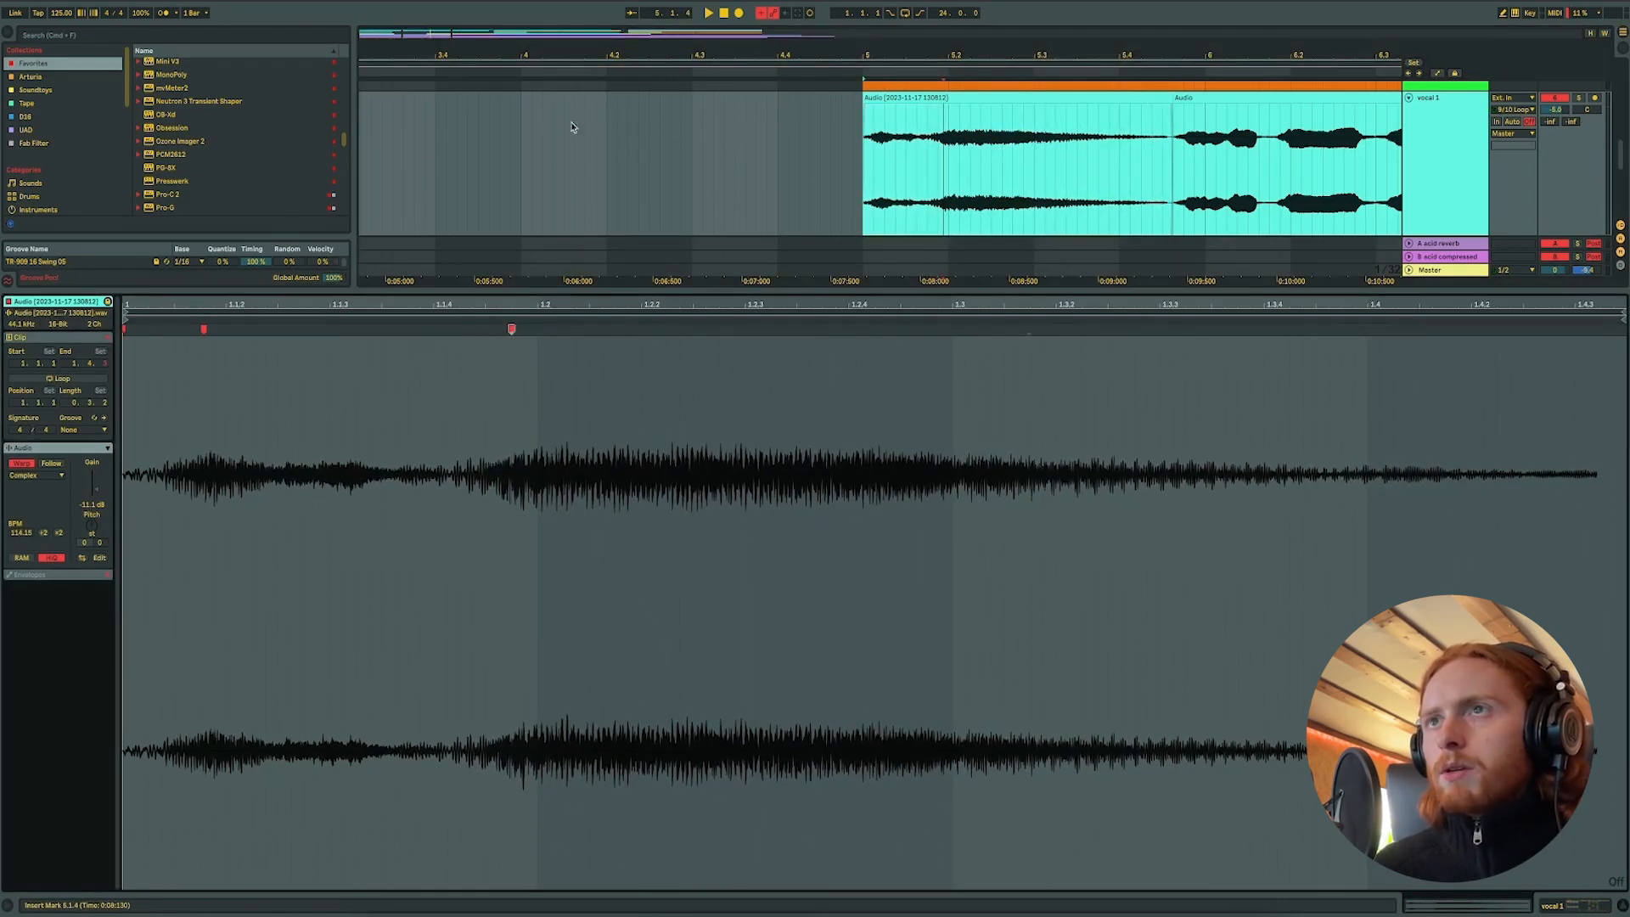
left_click(522, 129)
key("space")
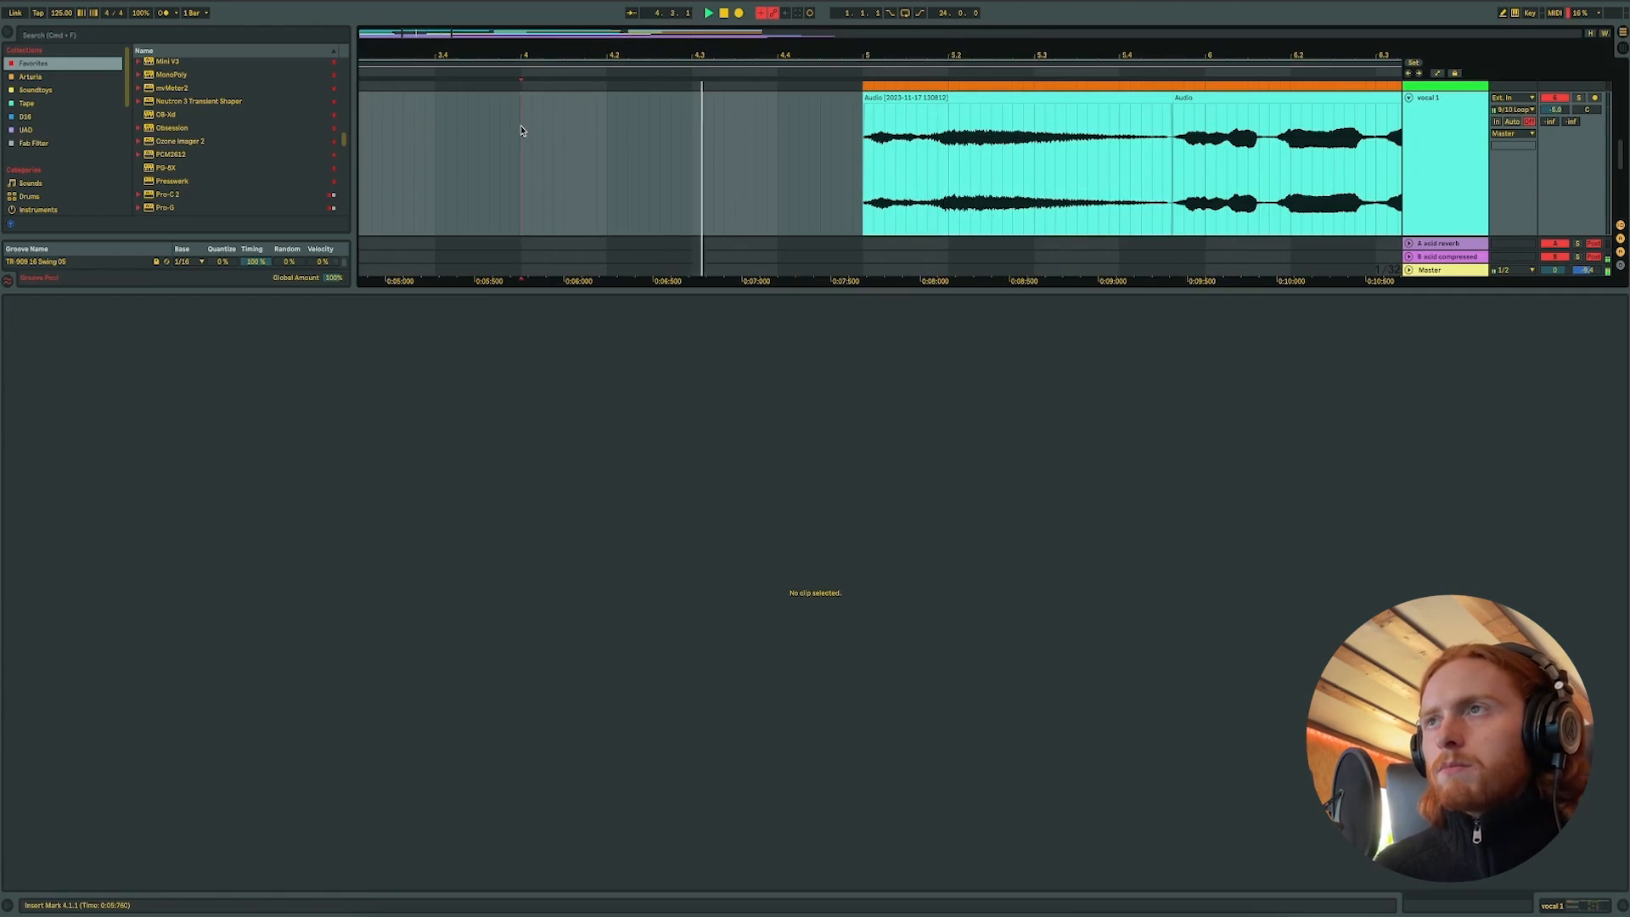
- Shift the second warp marker to about halfway between 1.1.4 and 1.2, and play the phrase from bar 4
left_click(1161, 98)
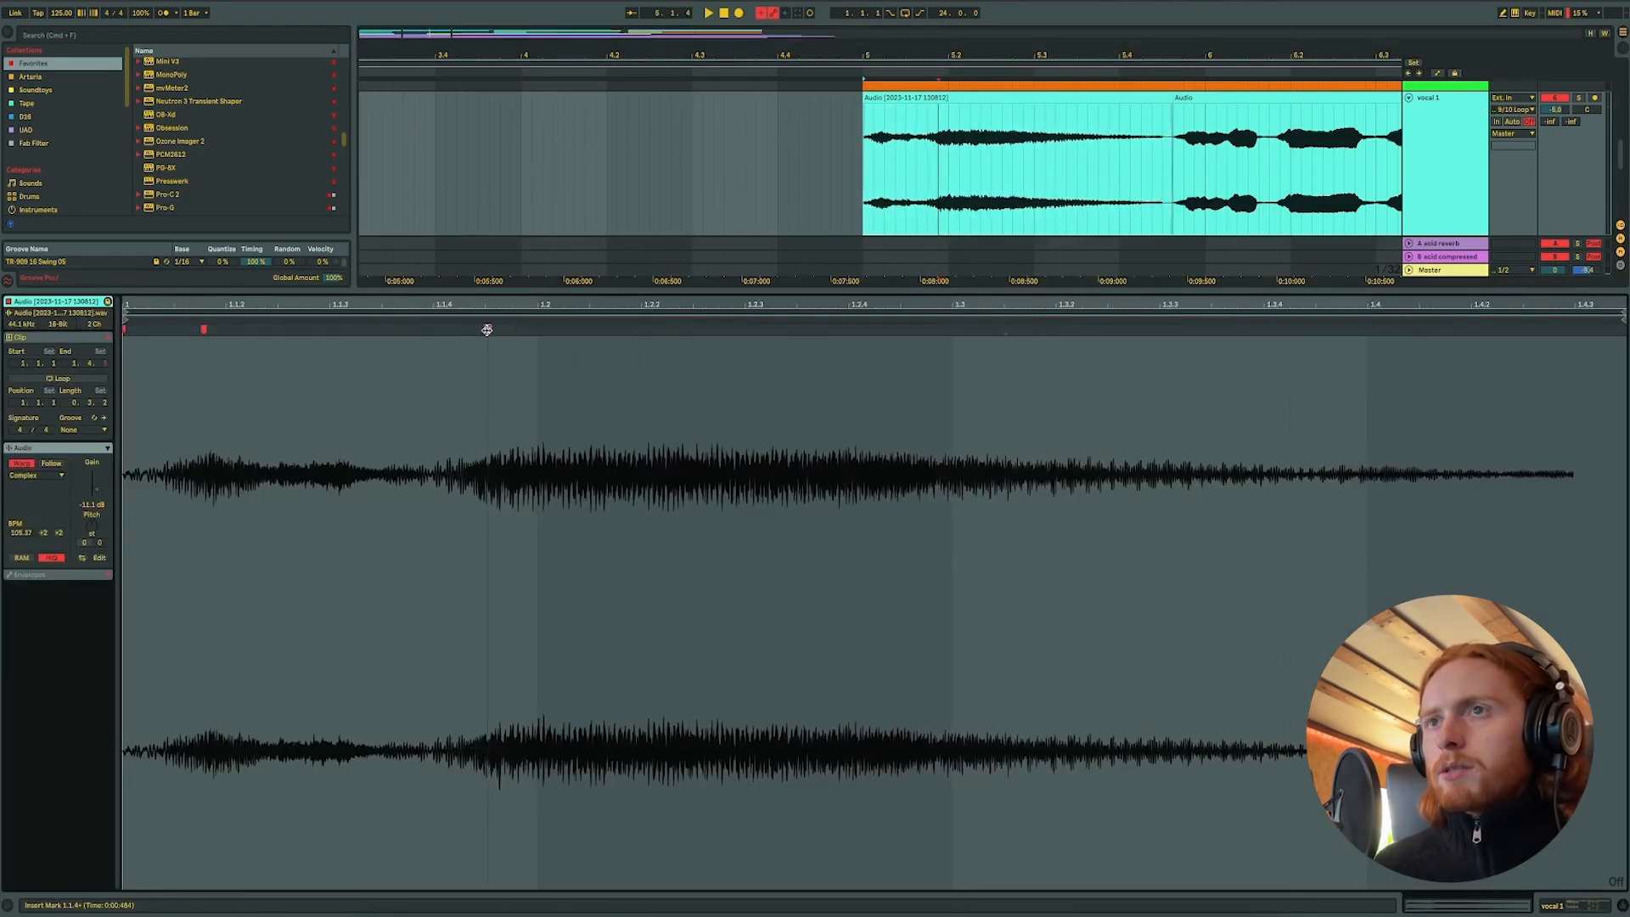
left_click_drag(488, 329, 486, 328)
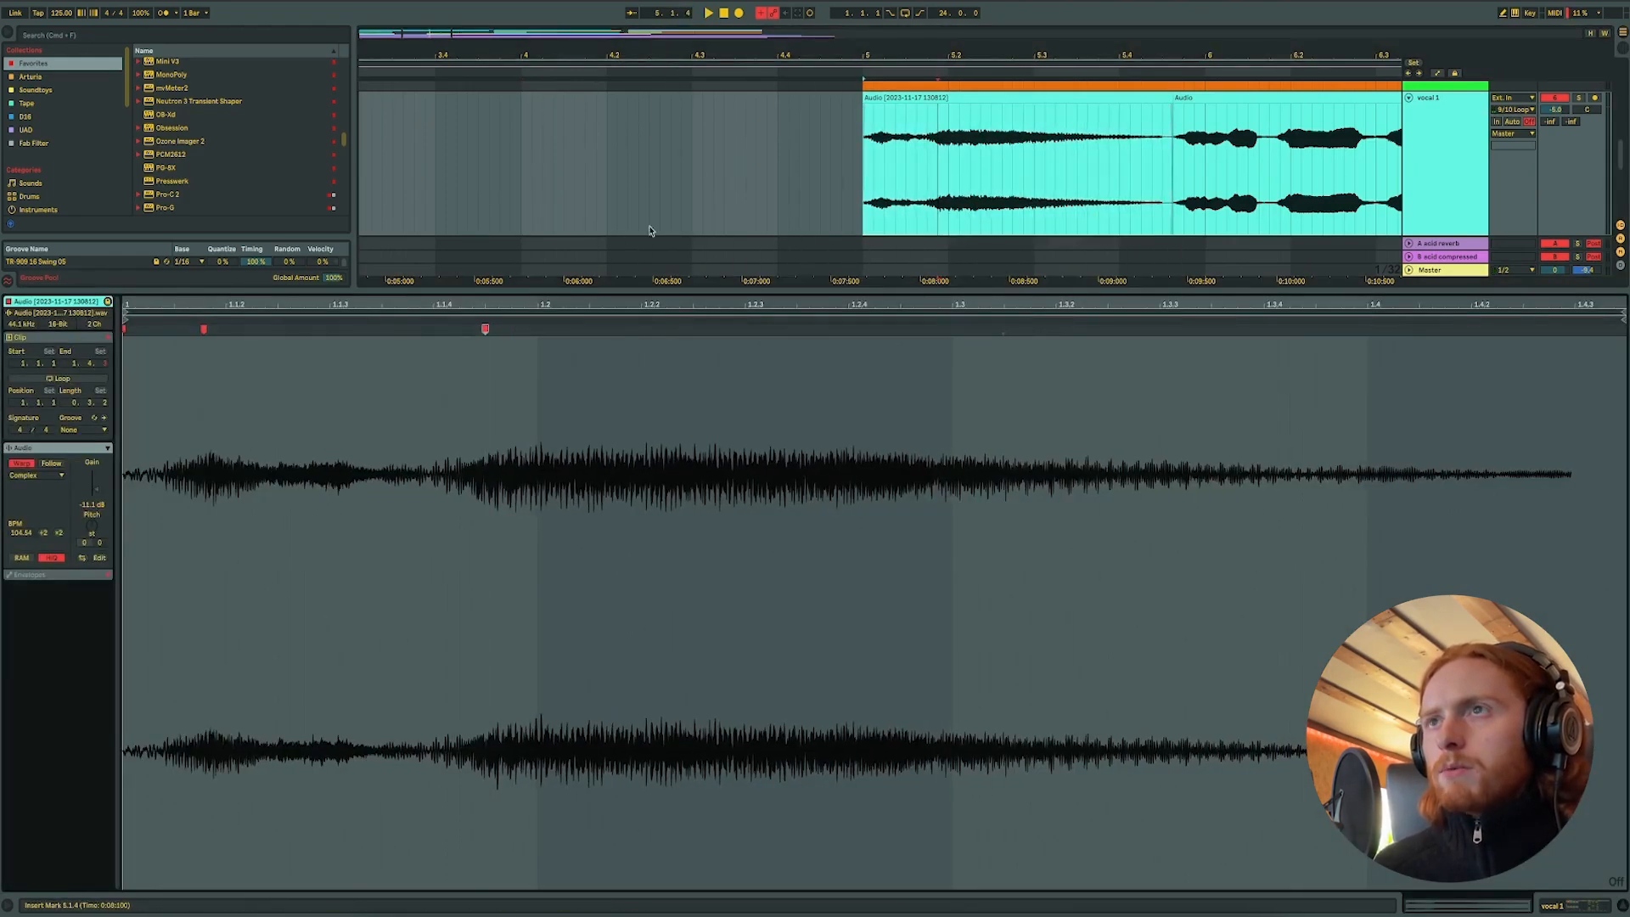
left_click(520, 140)
key("space")
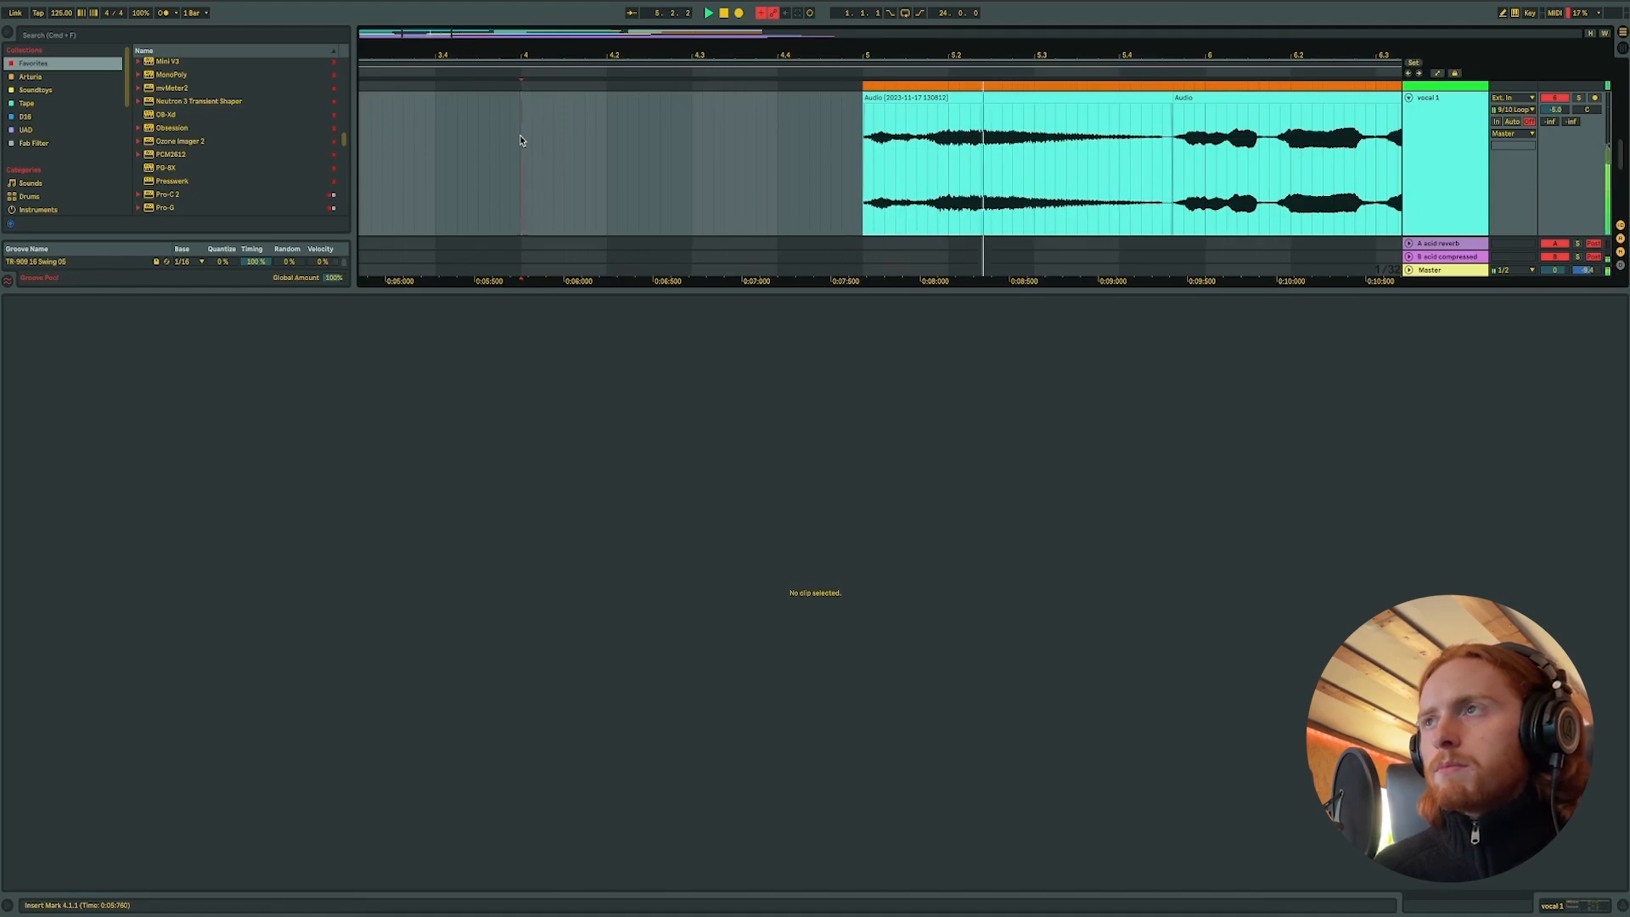
key("space")
- Set the second warp marker back just before 1.2, play the phrase from bar 4, and consolidate the retimed clip
left_click(1104, 99)
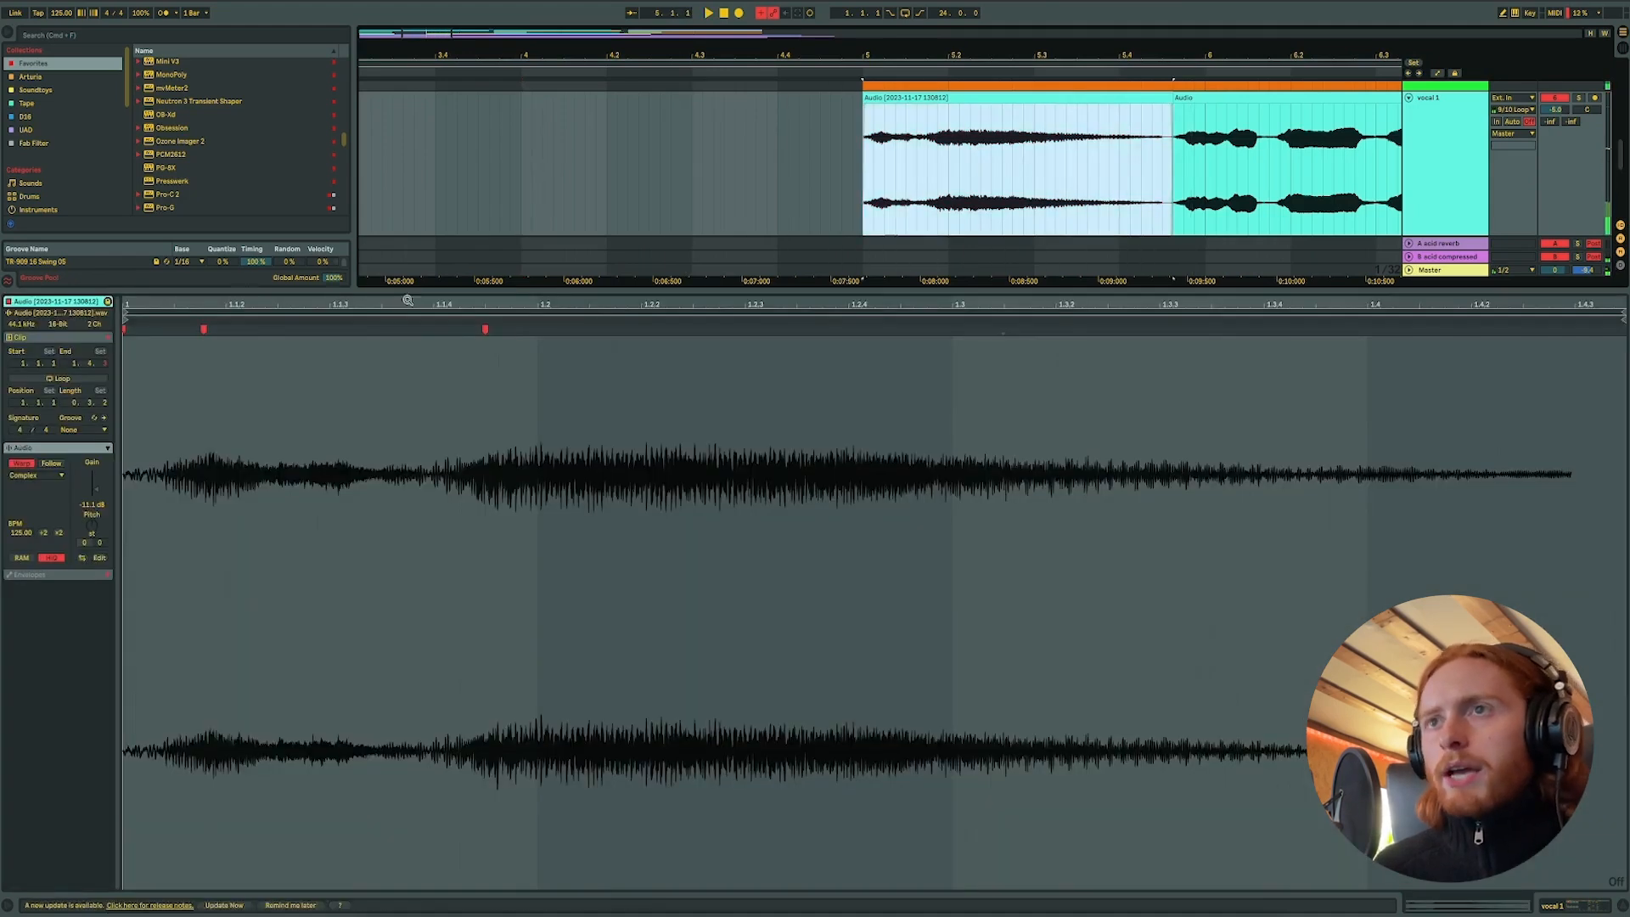
left_click_drag(484, 330, 512, 330)
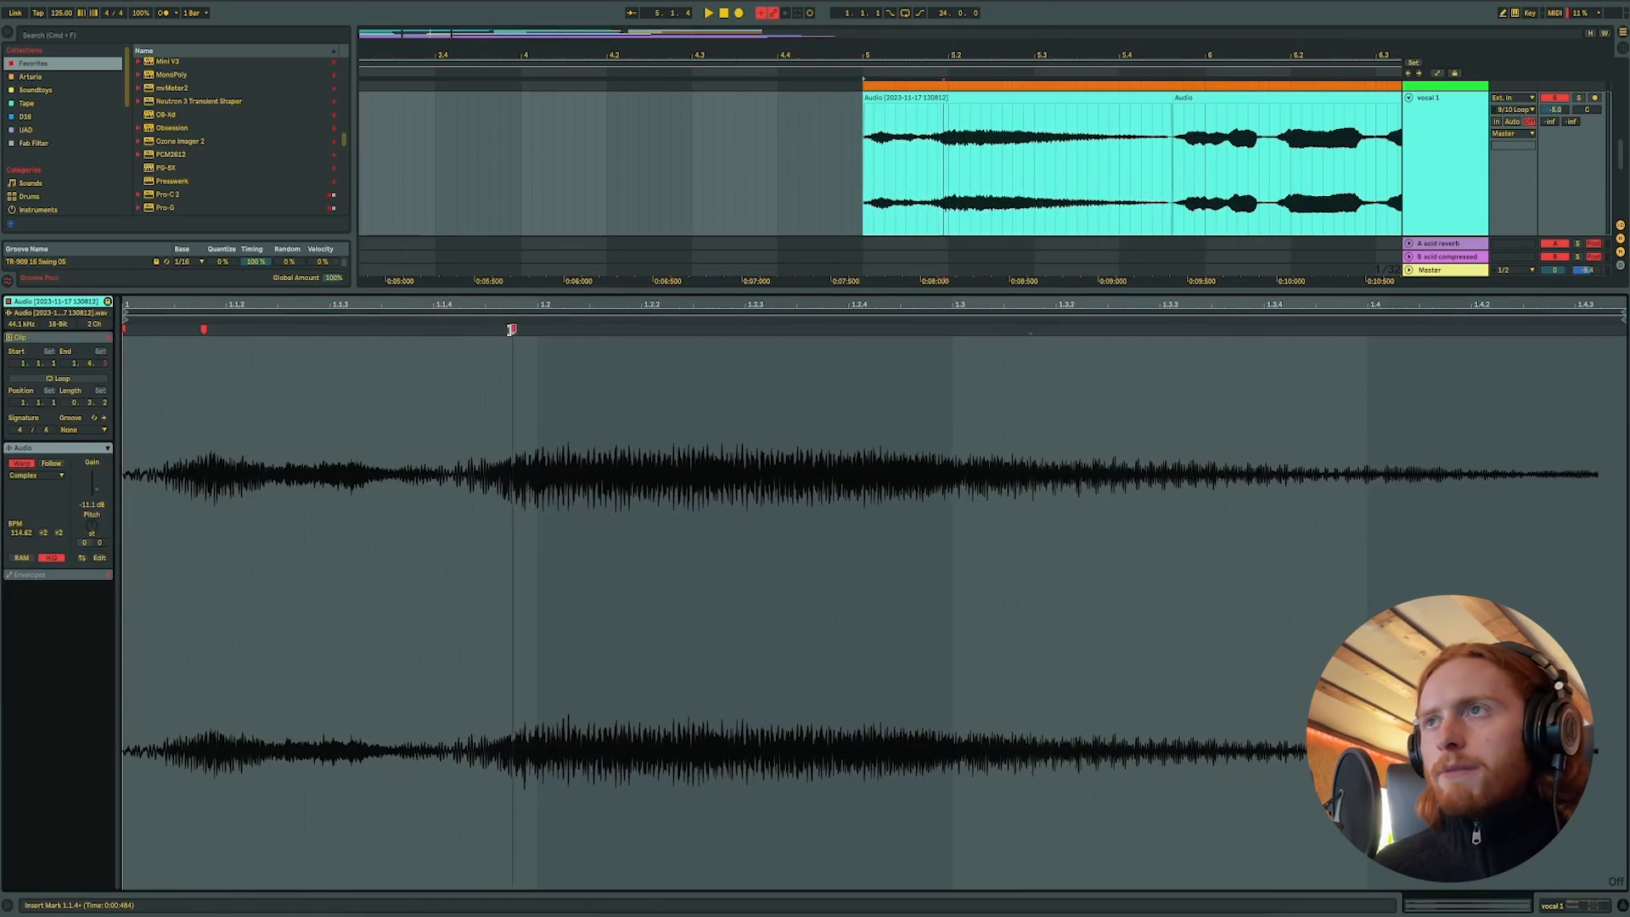
left_click(520, 119)
key("space")
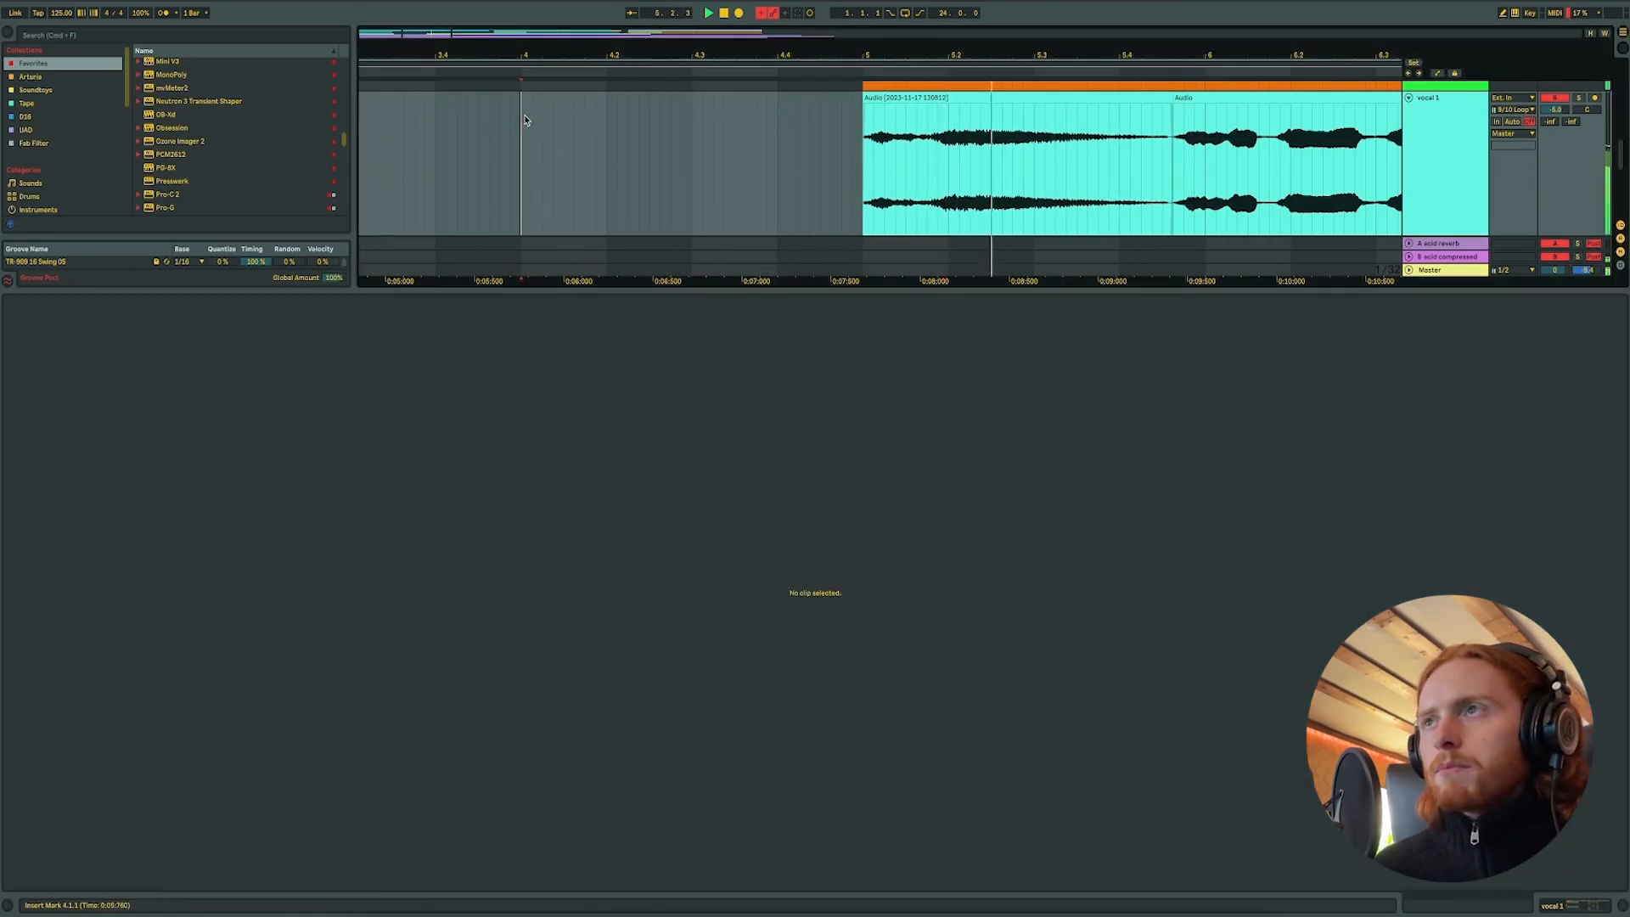
left_click(1046, 94)
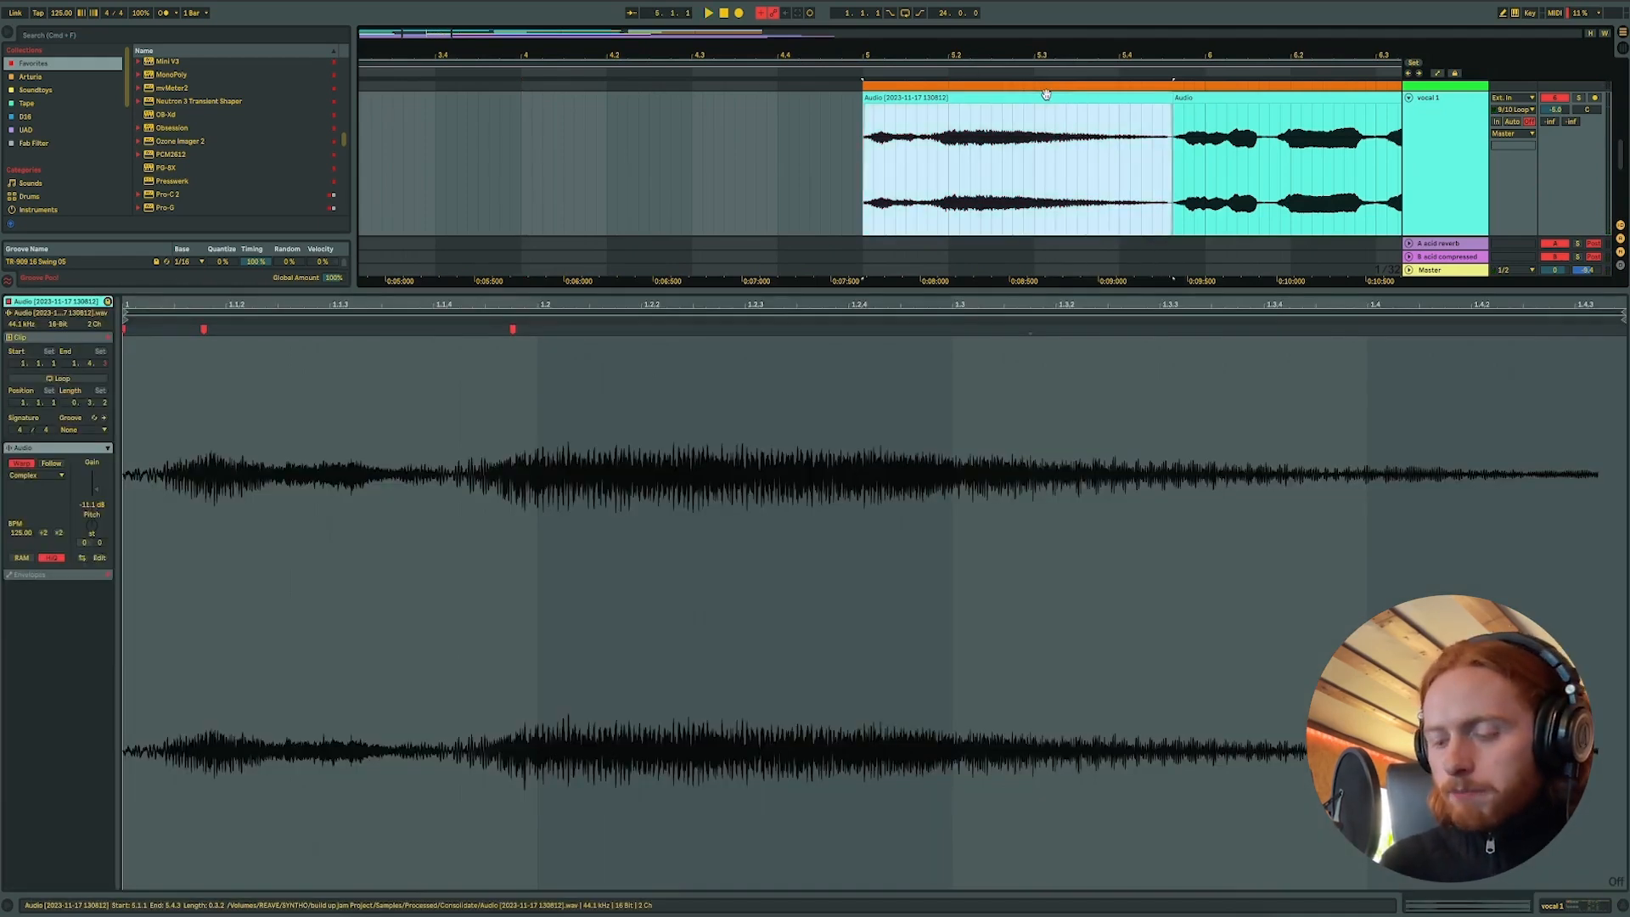
key("super+j")
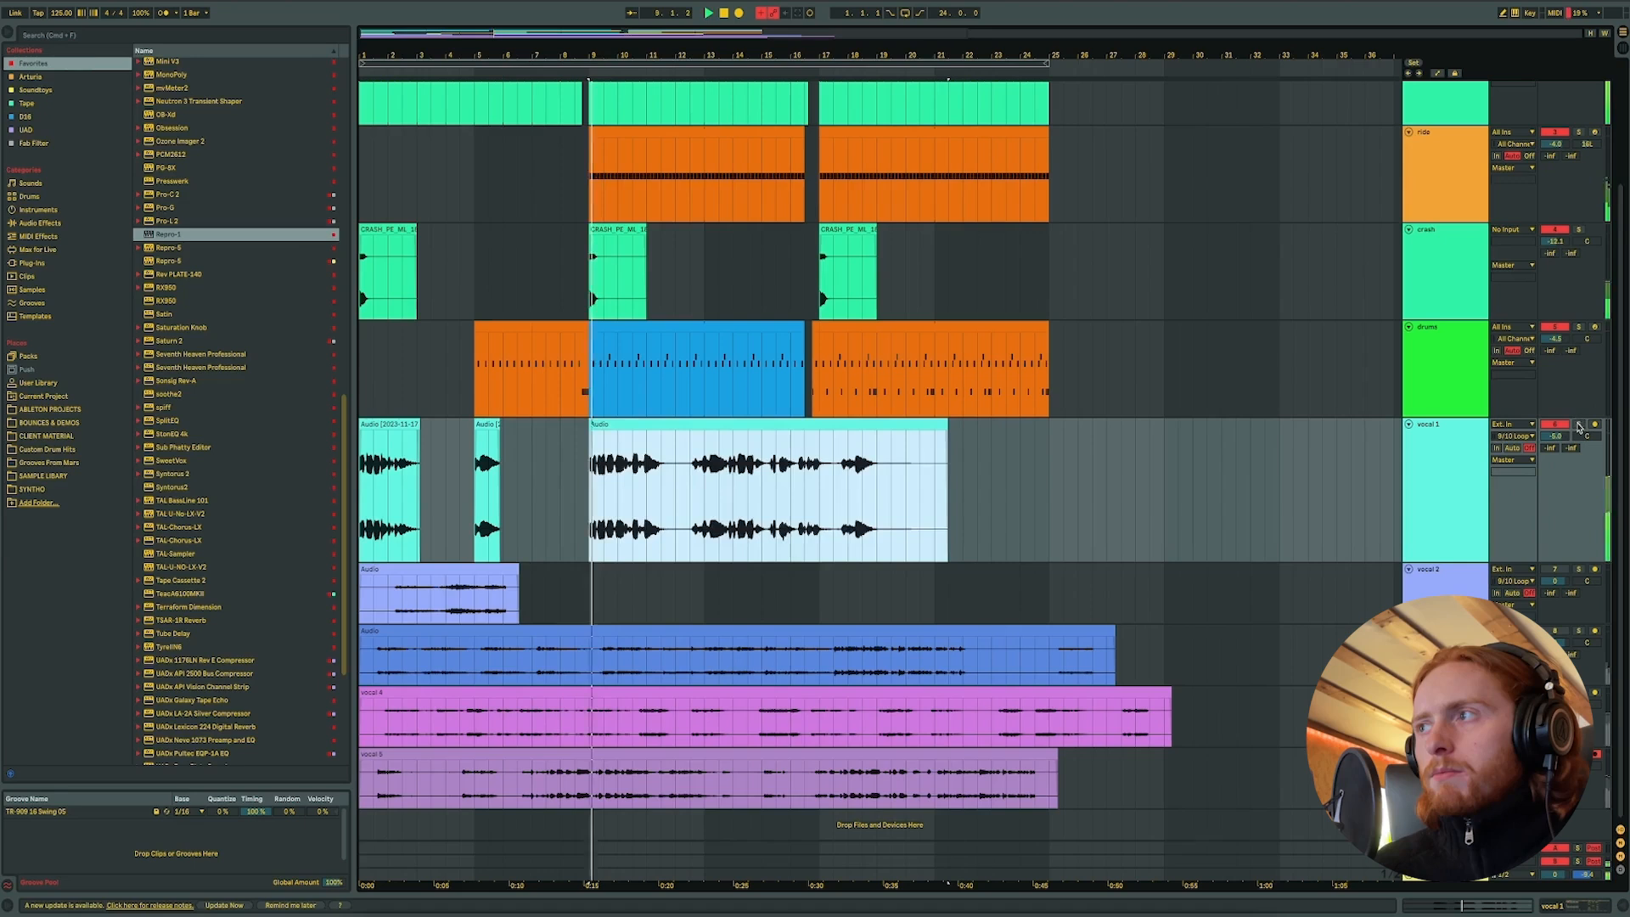
- Solo the vocal 1 track and play its first clip and the long clip at bar 9
left_click(317, 506)
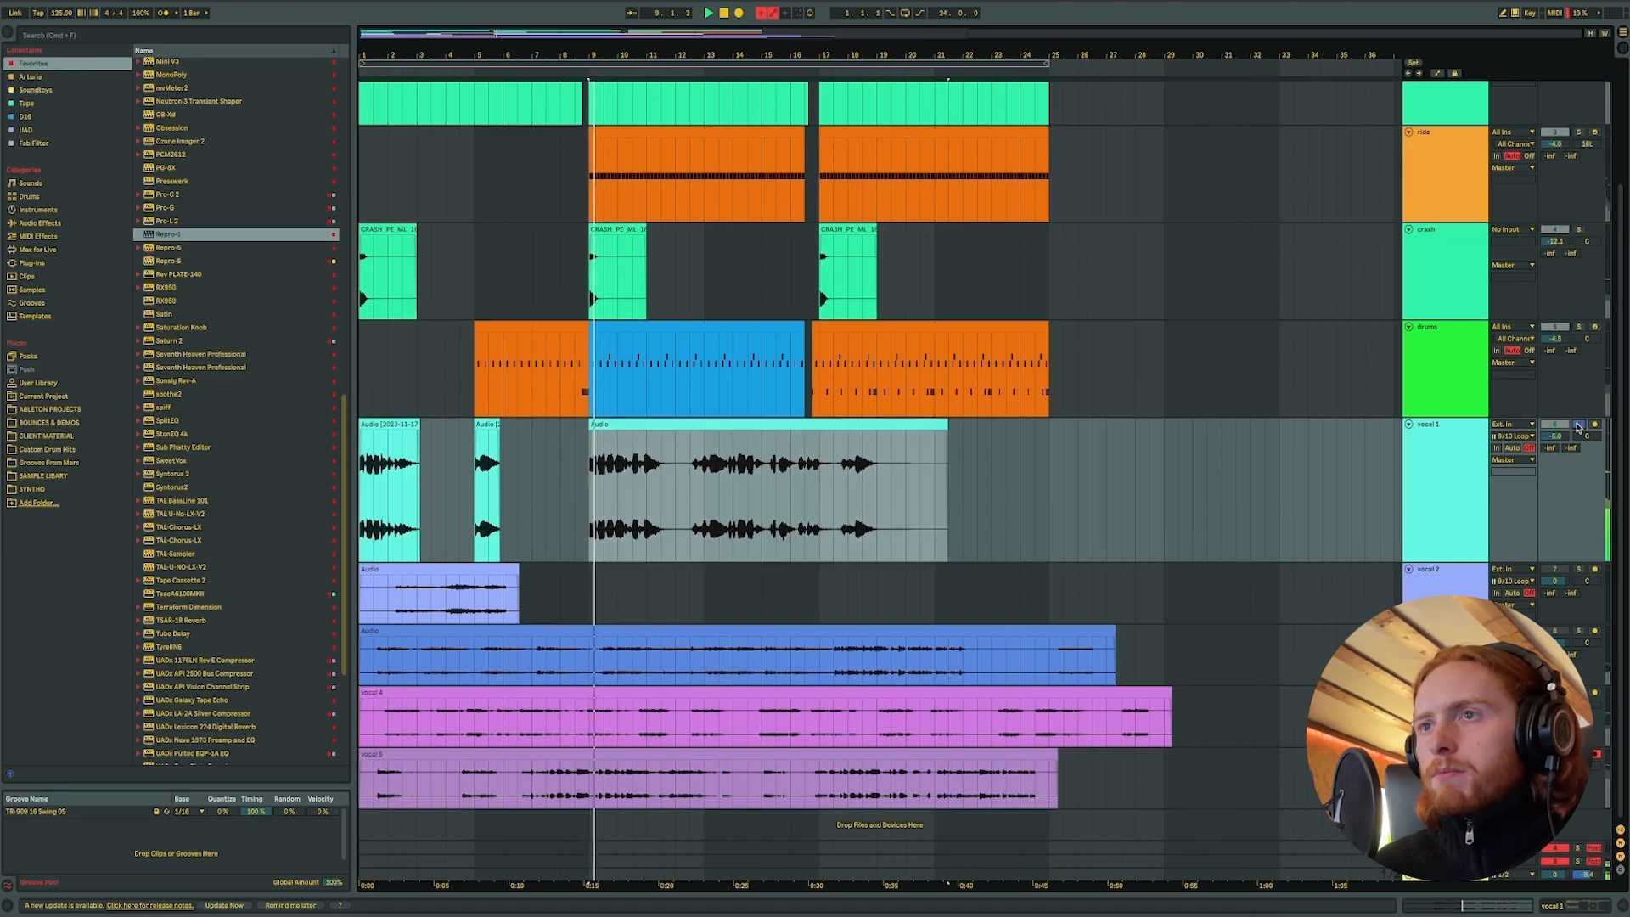
left_click(399, 425)
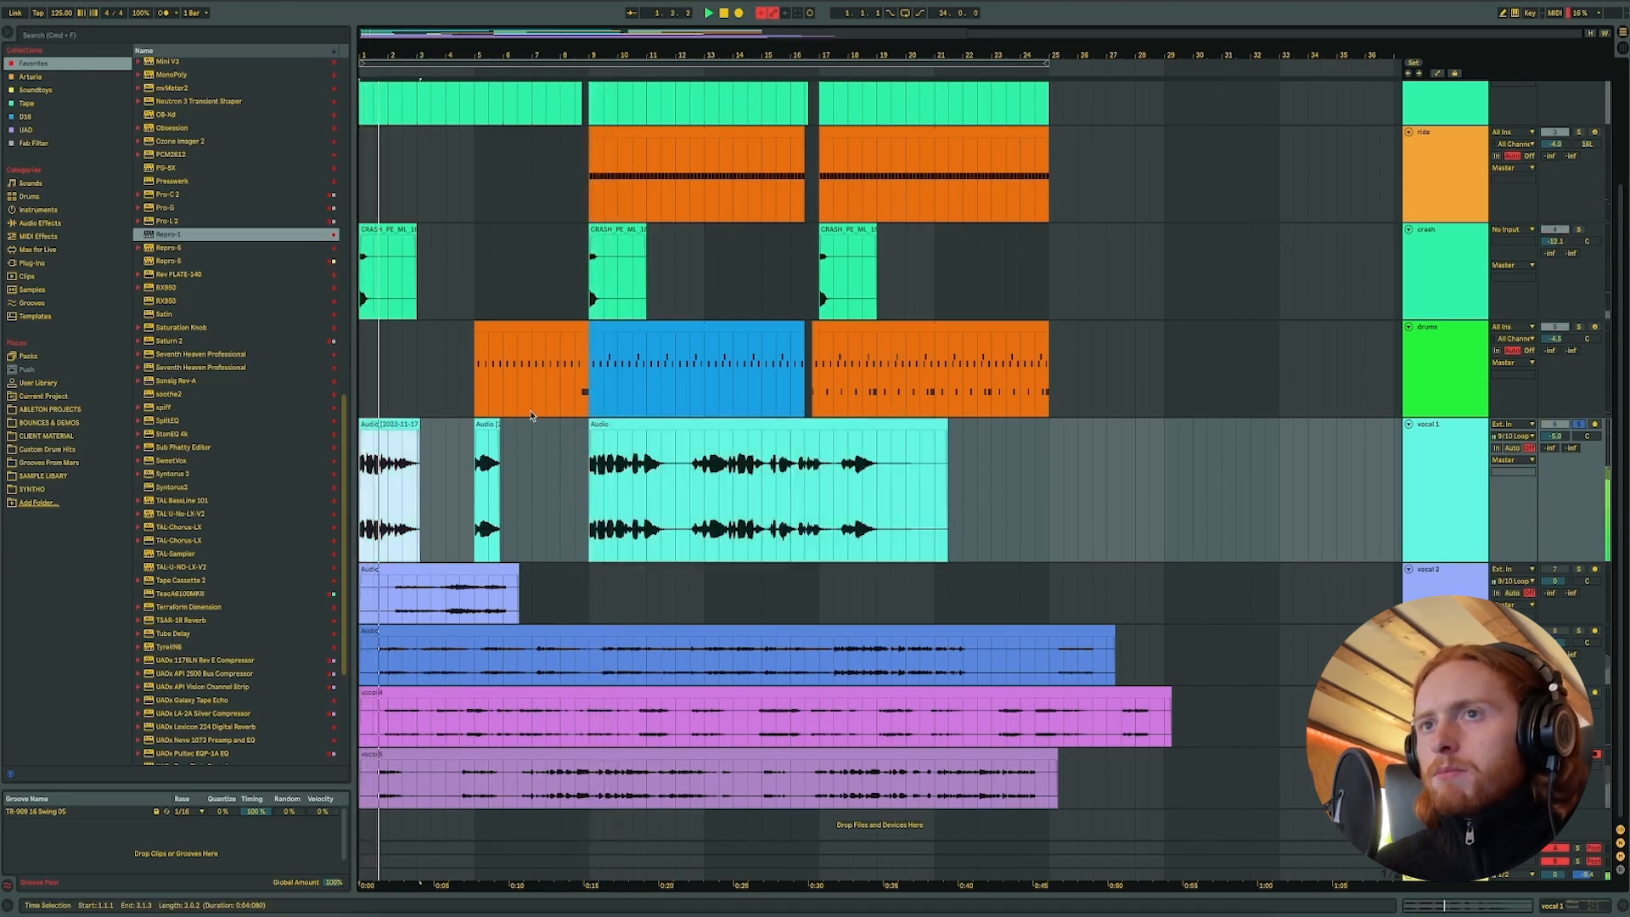
left_click(601, 424)
key("space")
key("space")
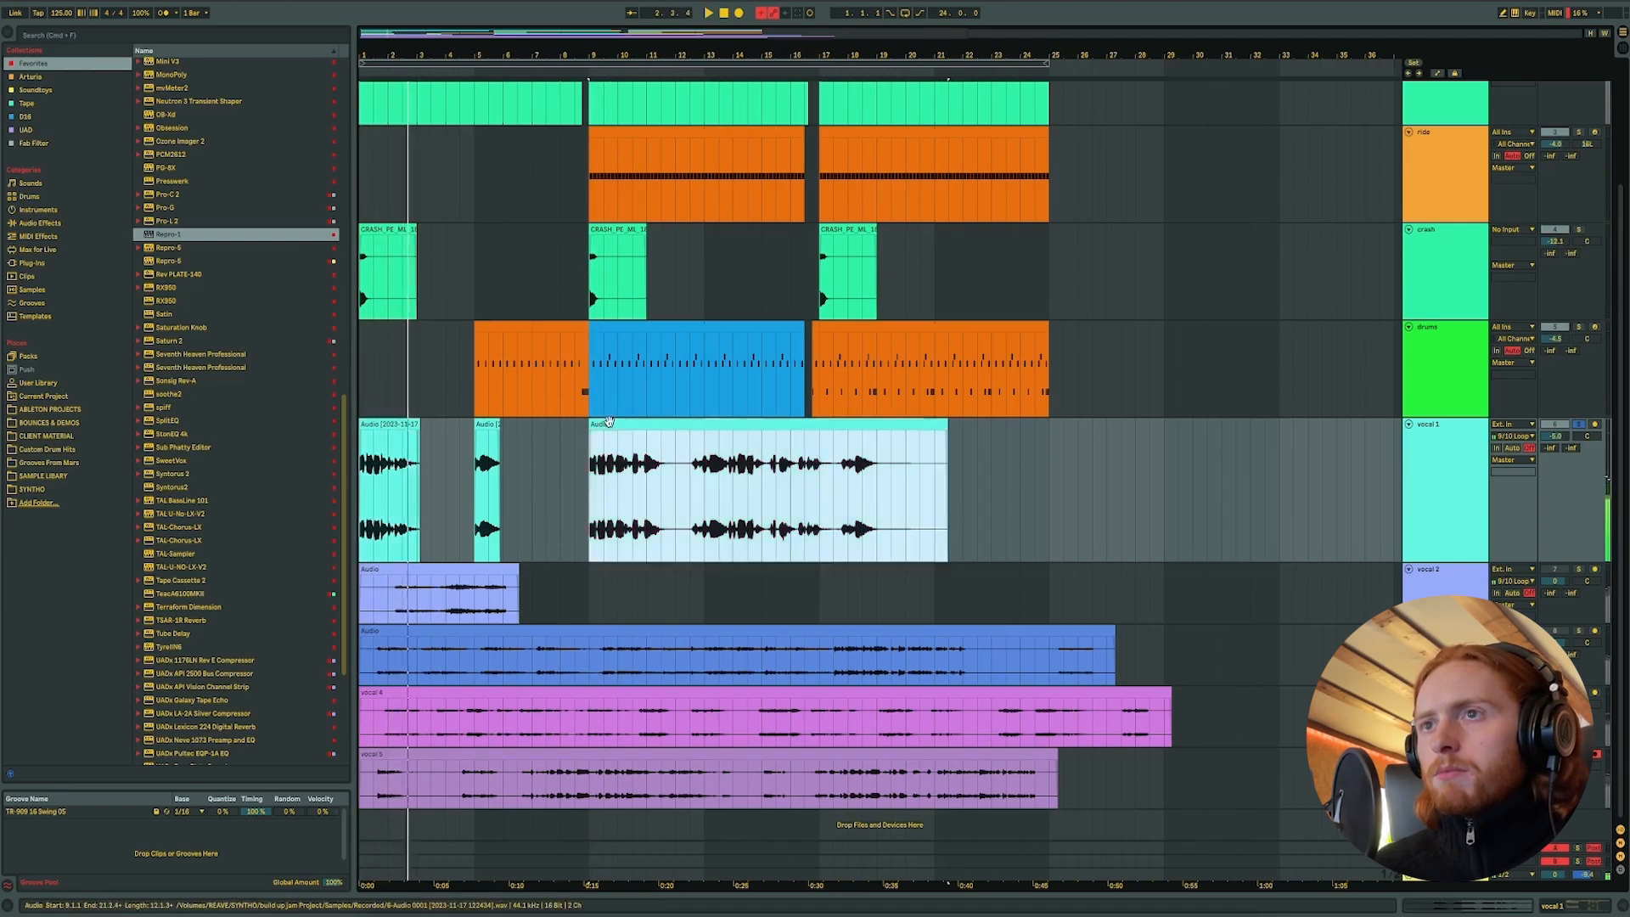
- Split the long vocal 1 clip at 11.4.1, in the silence after its first phrase
scroll(588, 363, "up", 8)
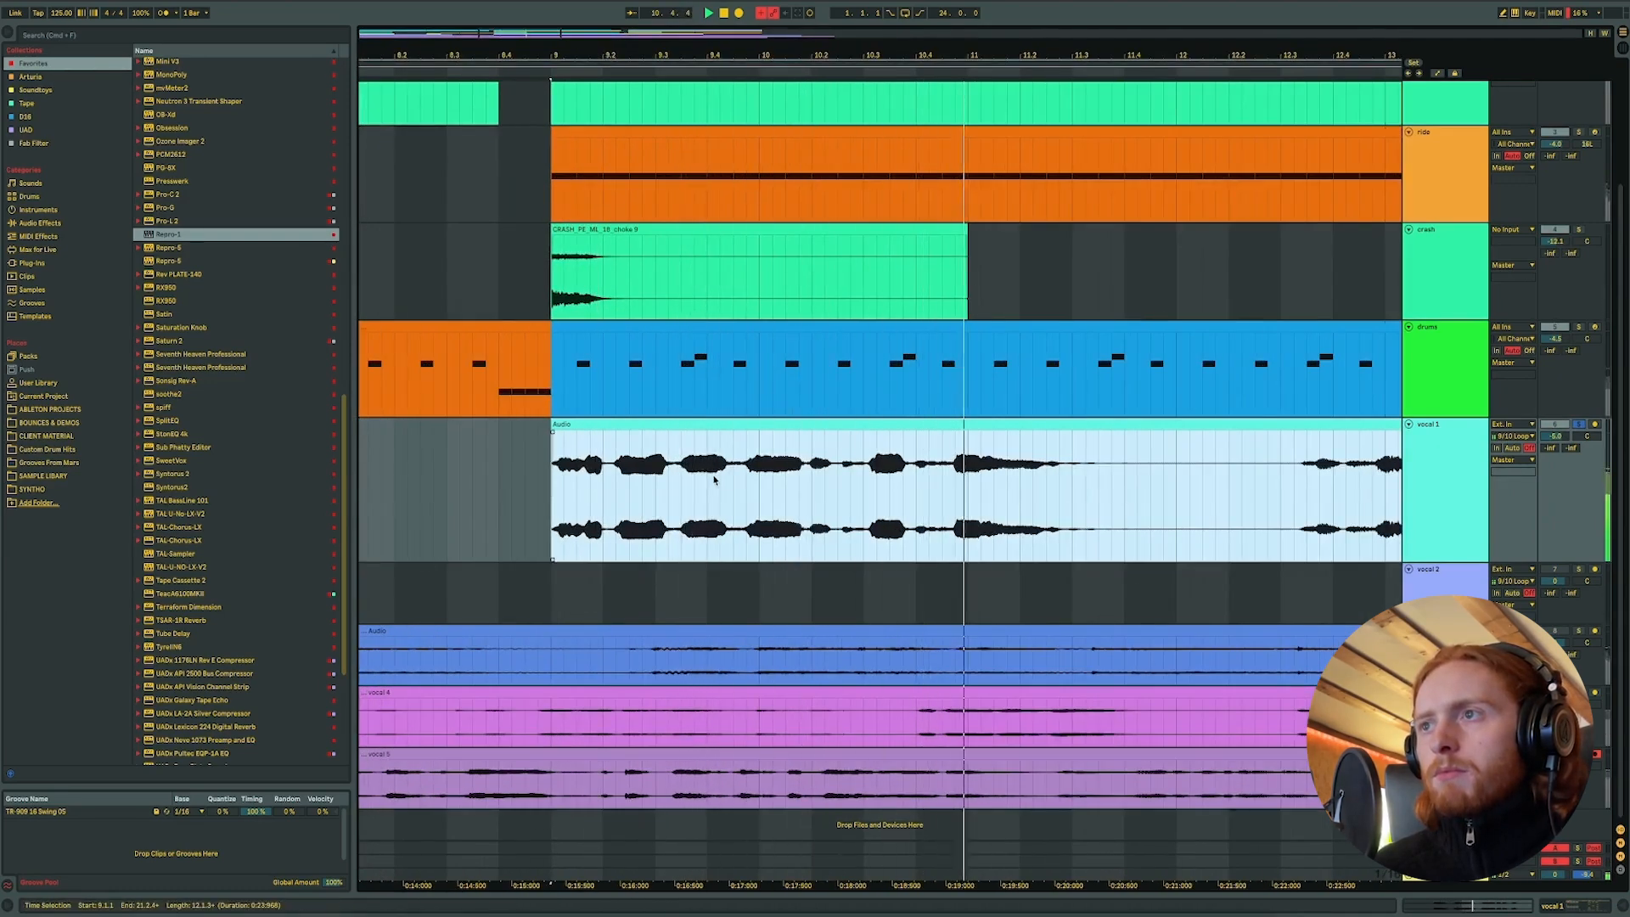
left_click(1125, 474)
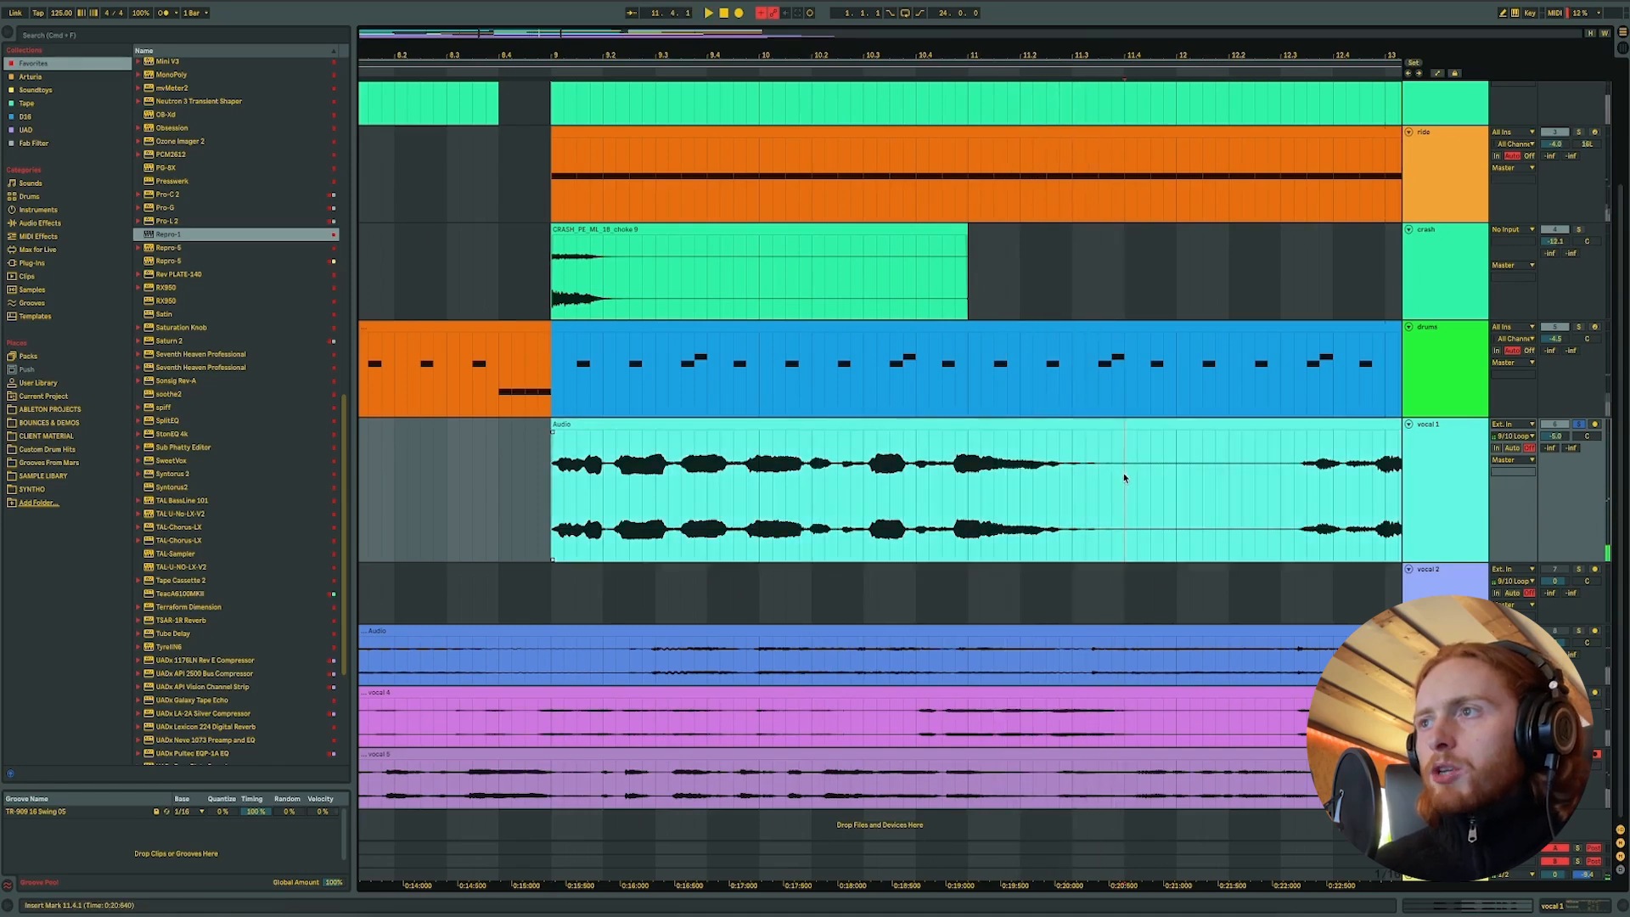
key("super+e")
- Open the bar 9 vocal phrase, inspect the start of its waveform, and crop its sample to the clip
double_click(1097, 425)
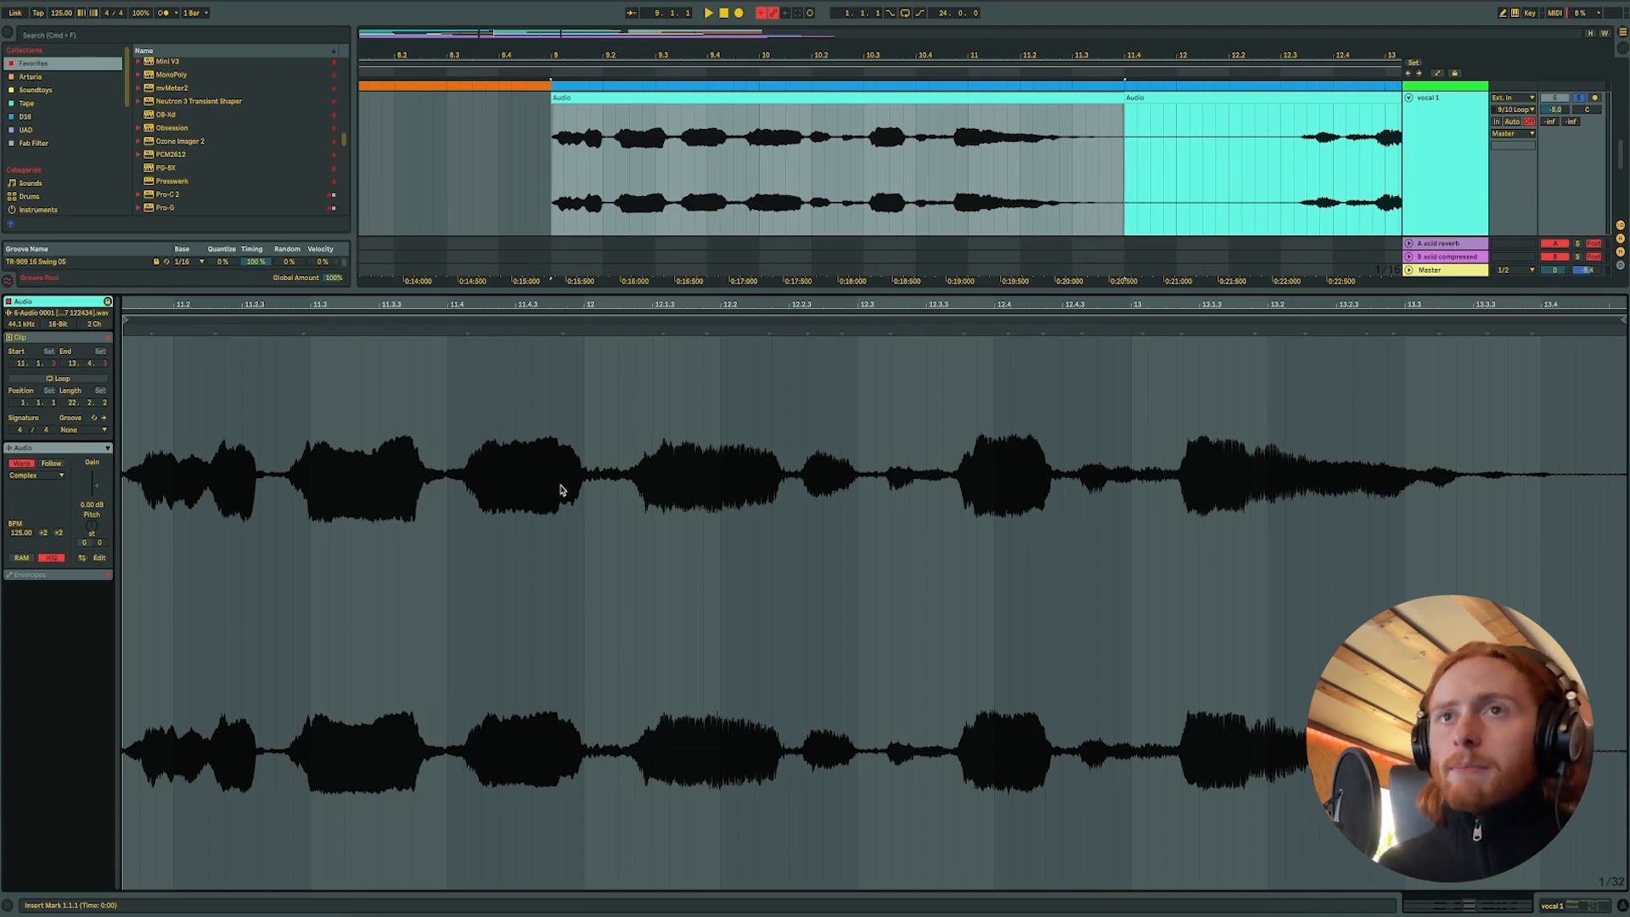
left_click_drag(131, 300, 298, 301)
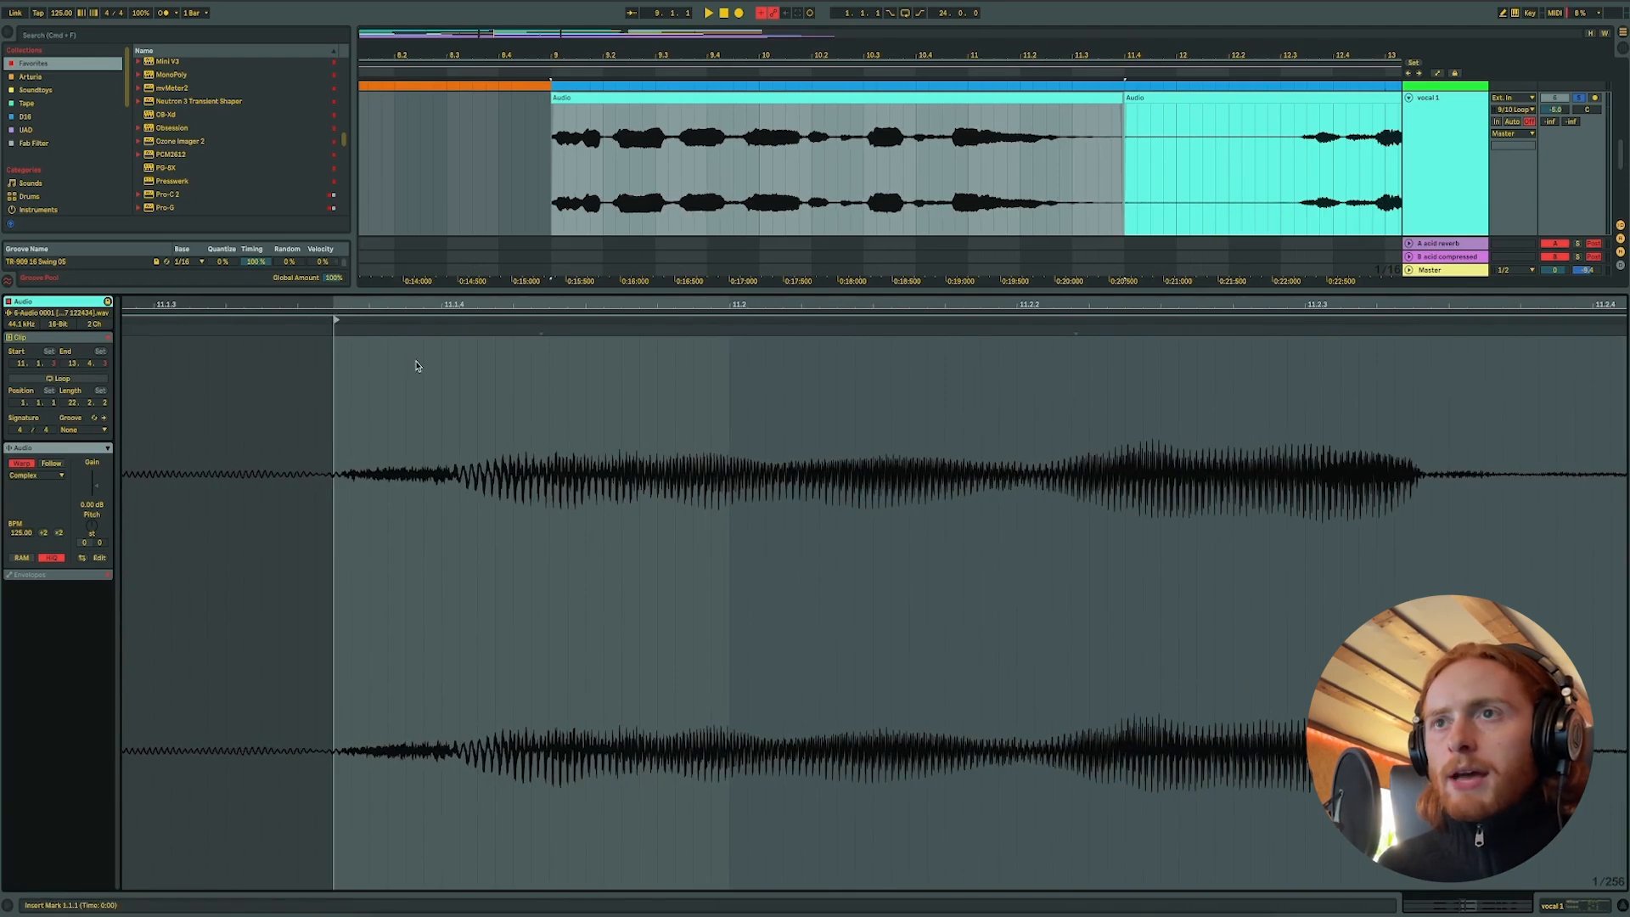
right_click(416, 366)
left_click(451, 542)
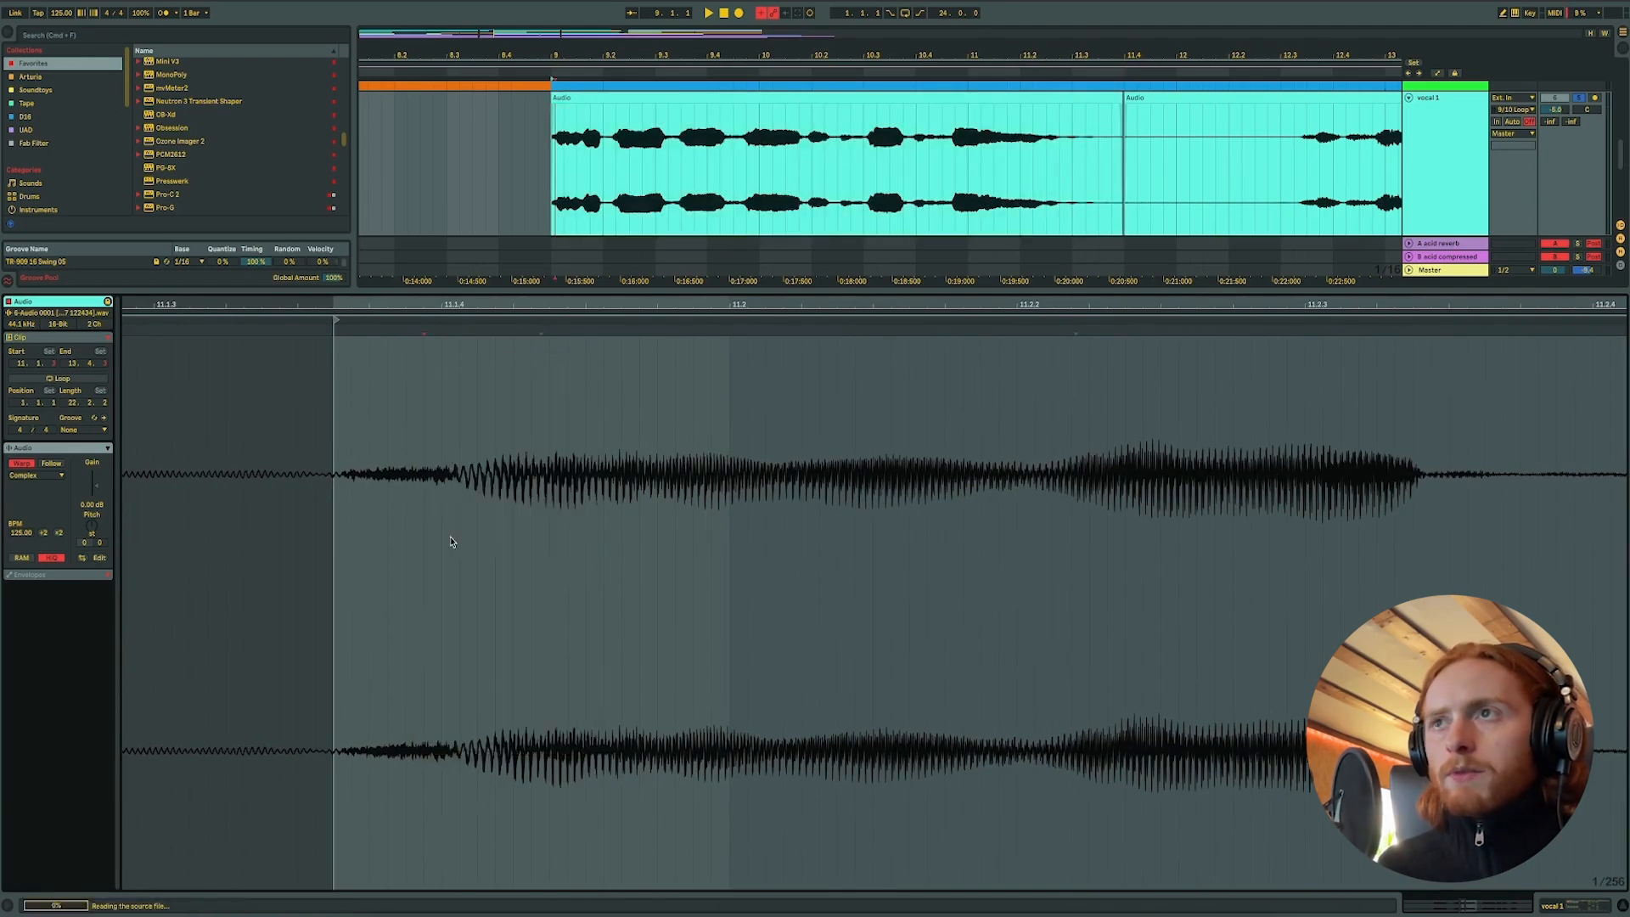
- Turn off warping for the bar 9 vocal phrase and raise its pitch by 3 semitones and 40 cents
left_click(22, 464)
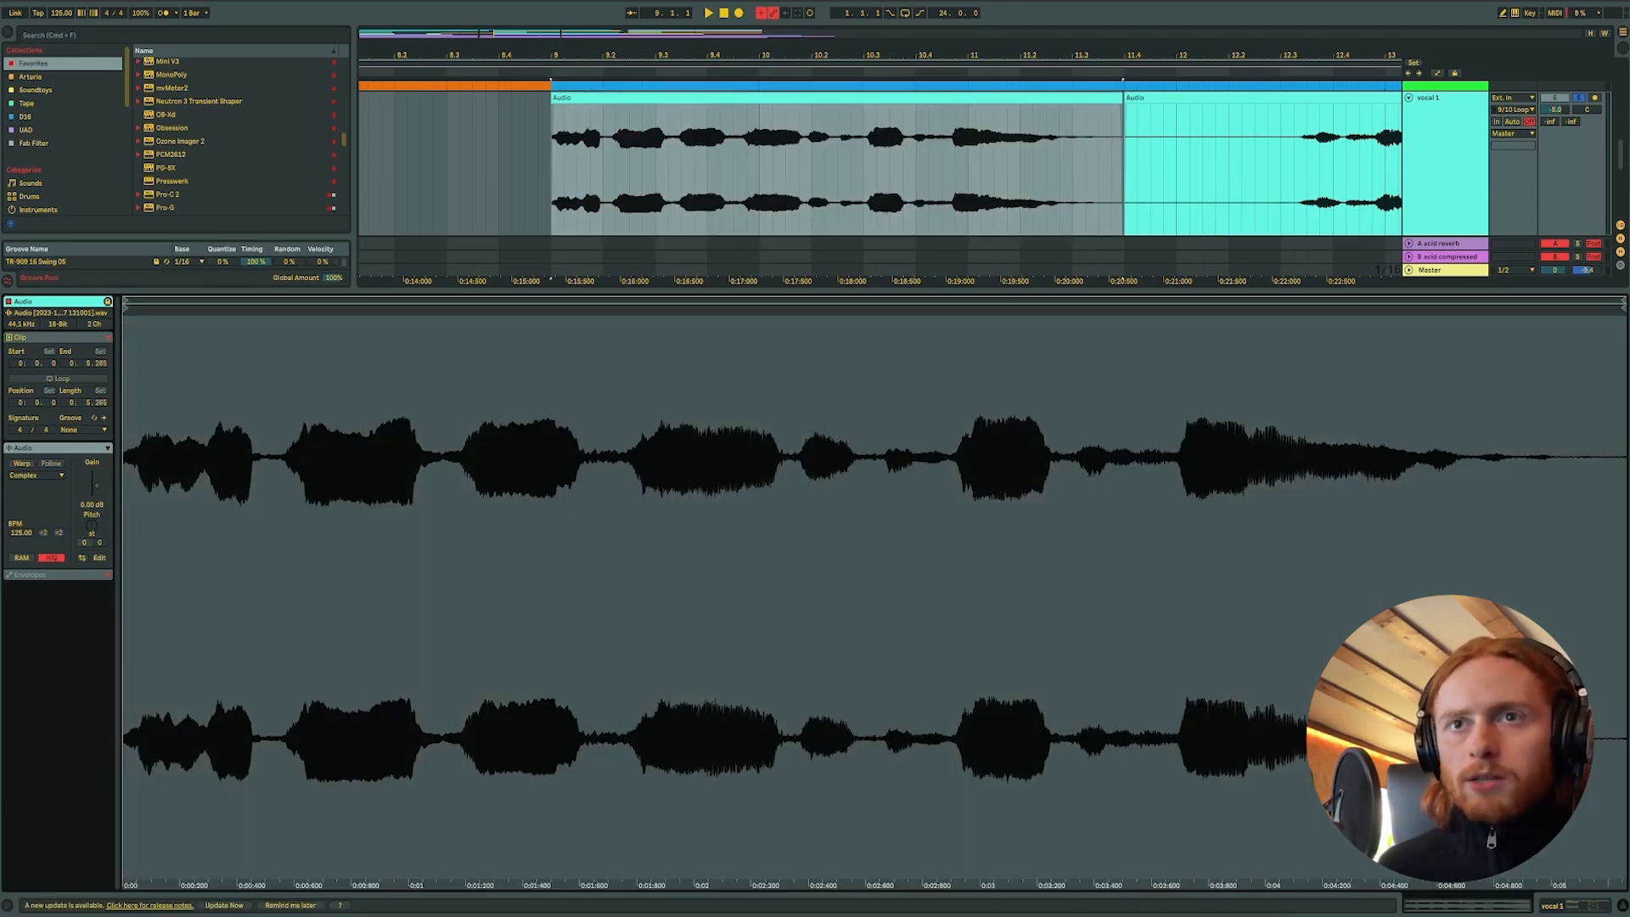
left_click_drag(90, 524, 90, 516)
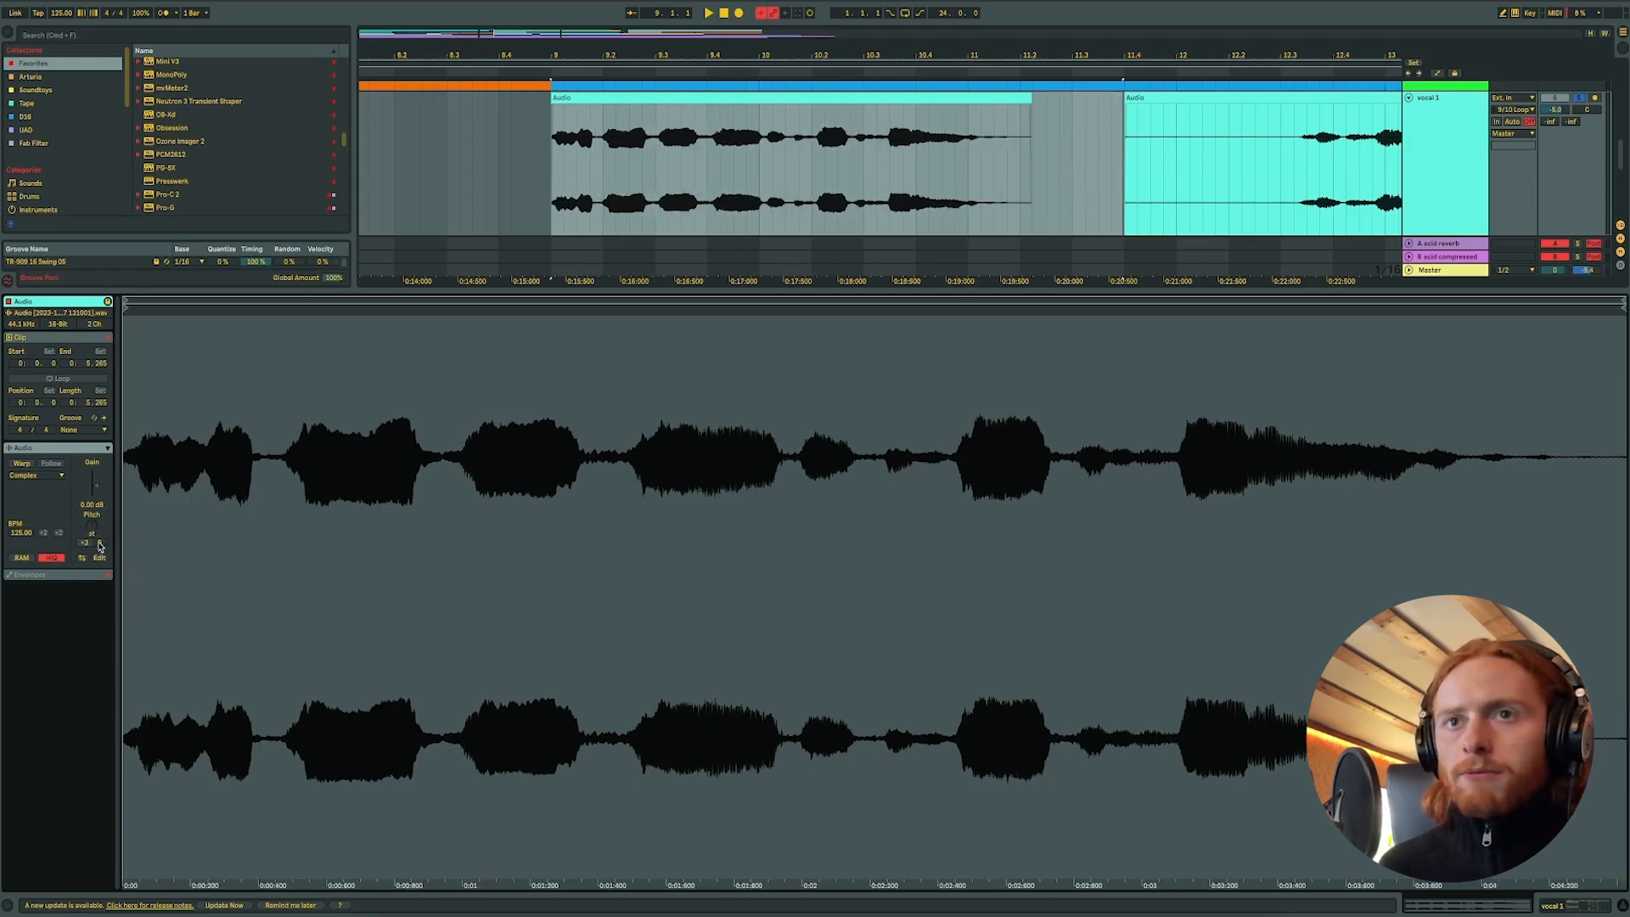
key("Return")
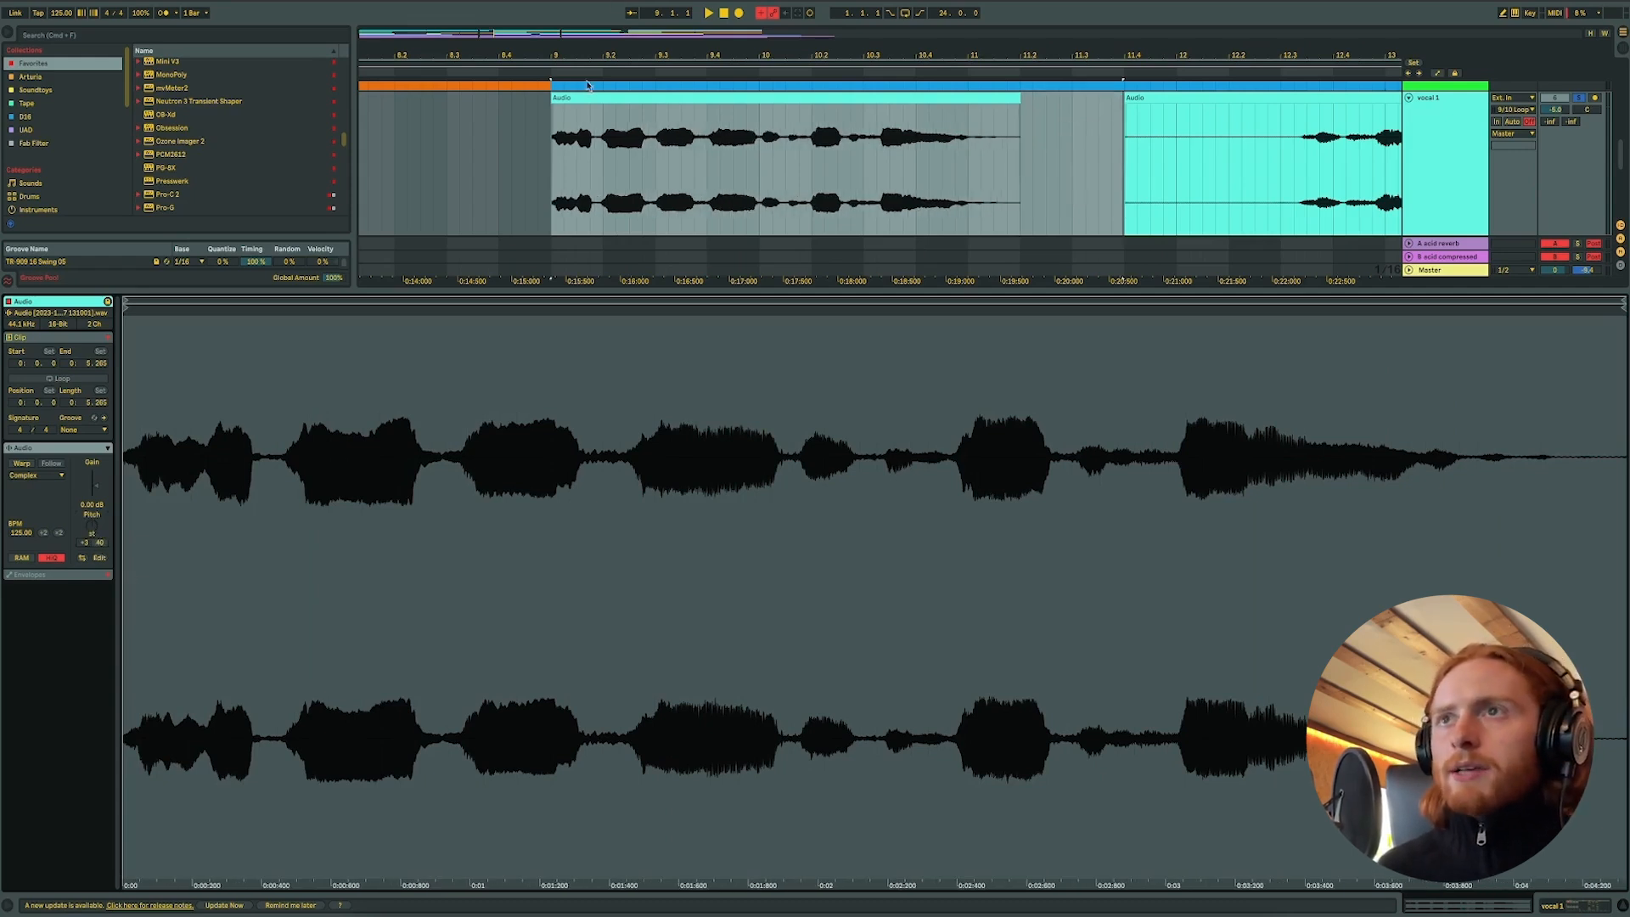
- Play the vocal phrase from bar 9 and unsolo the vocal 1 track to hear it with the full arrangement
key("space")
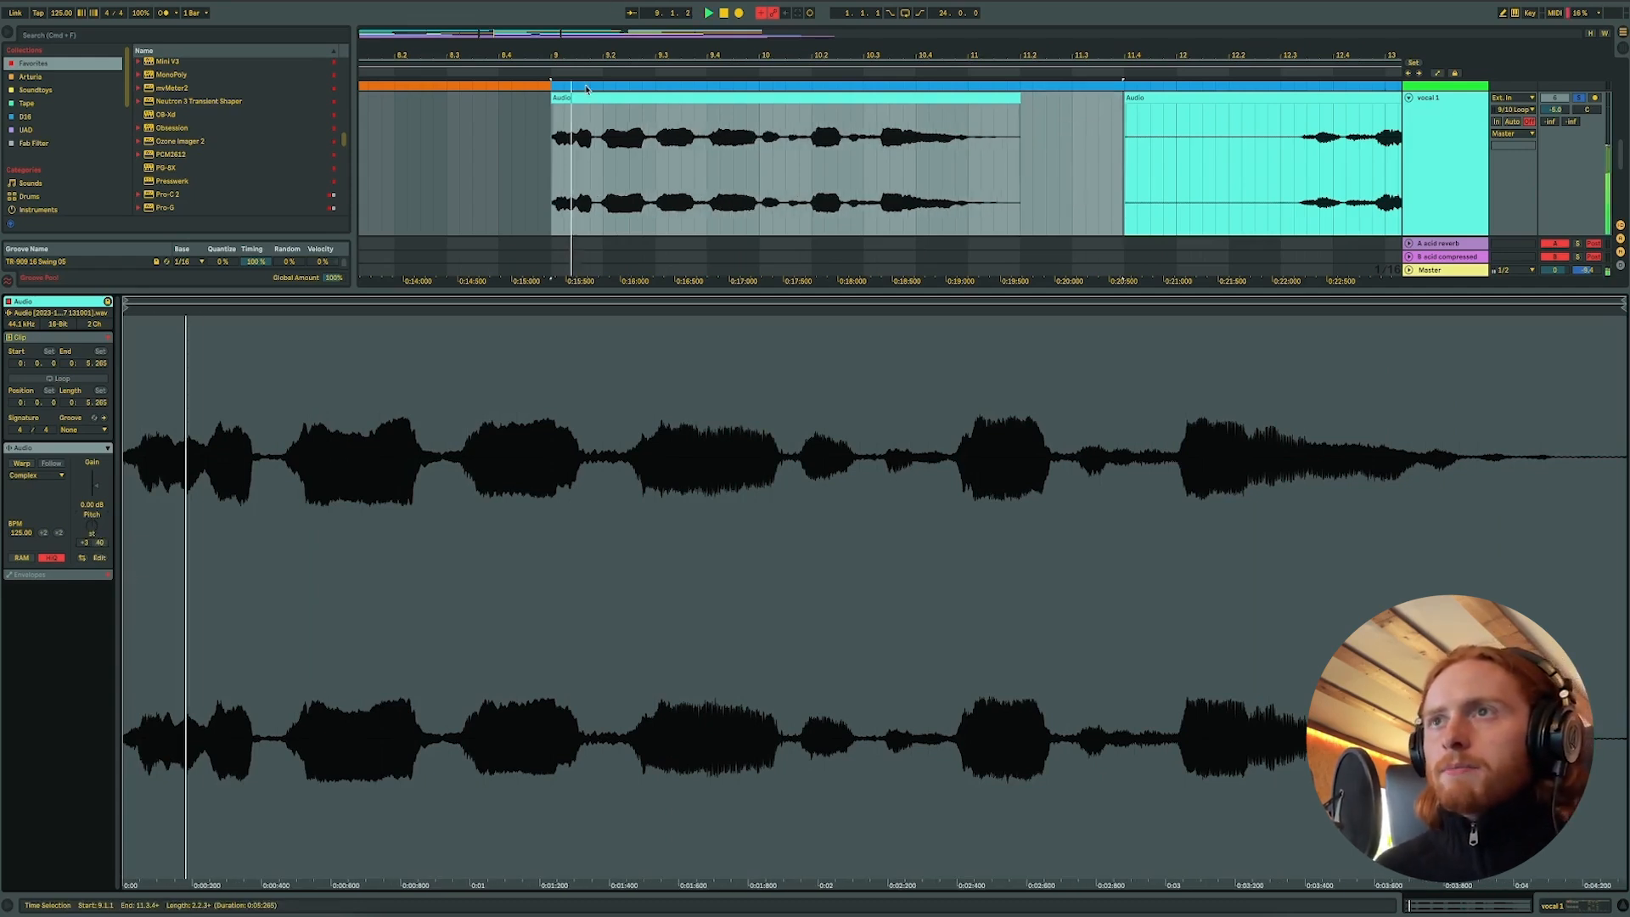
left_click(1576, 101)
key("space")
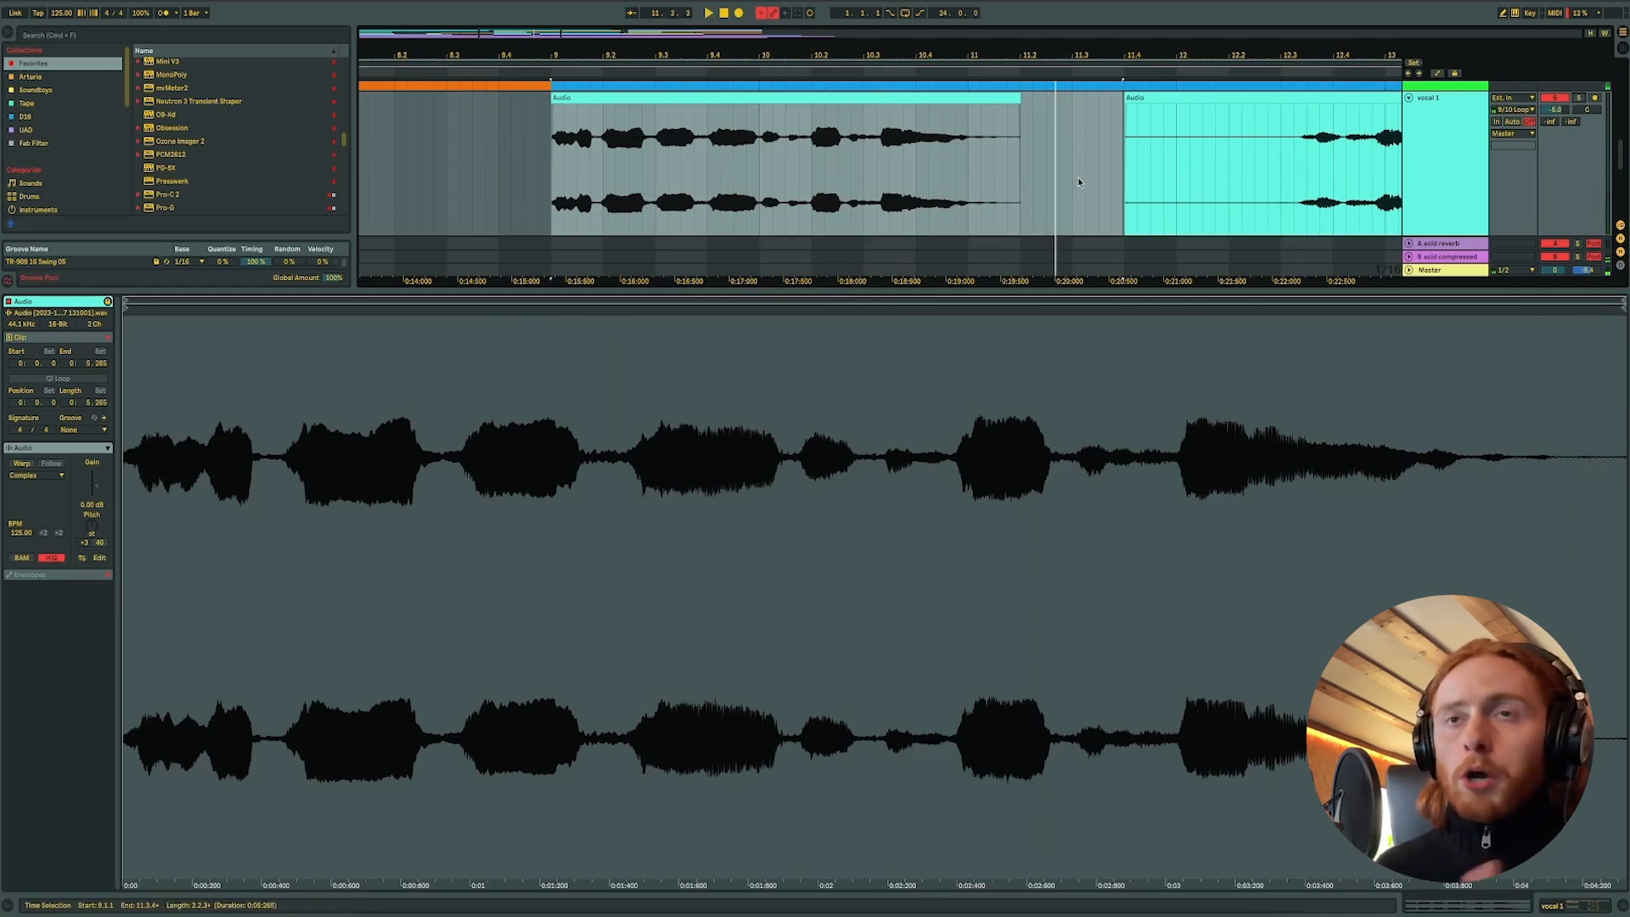
- Re-enable warping with the current timing kept, reset the phrase's semitones and cents to 0, and play it from bar 9
left_click(20, 464)
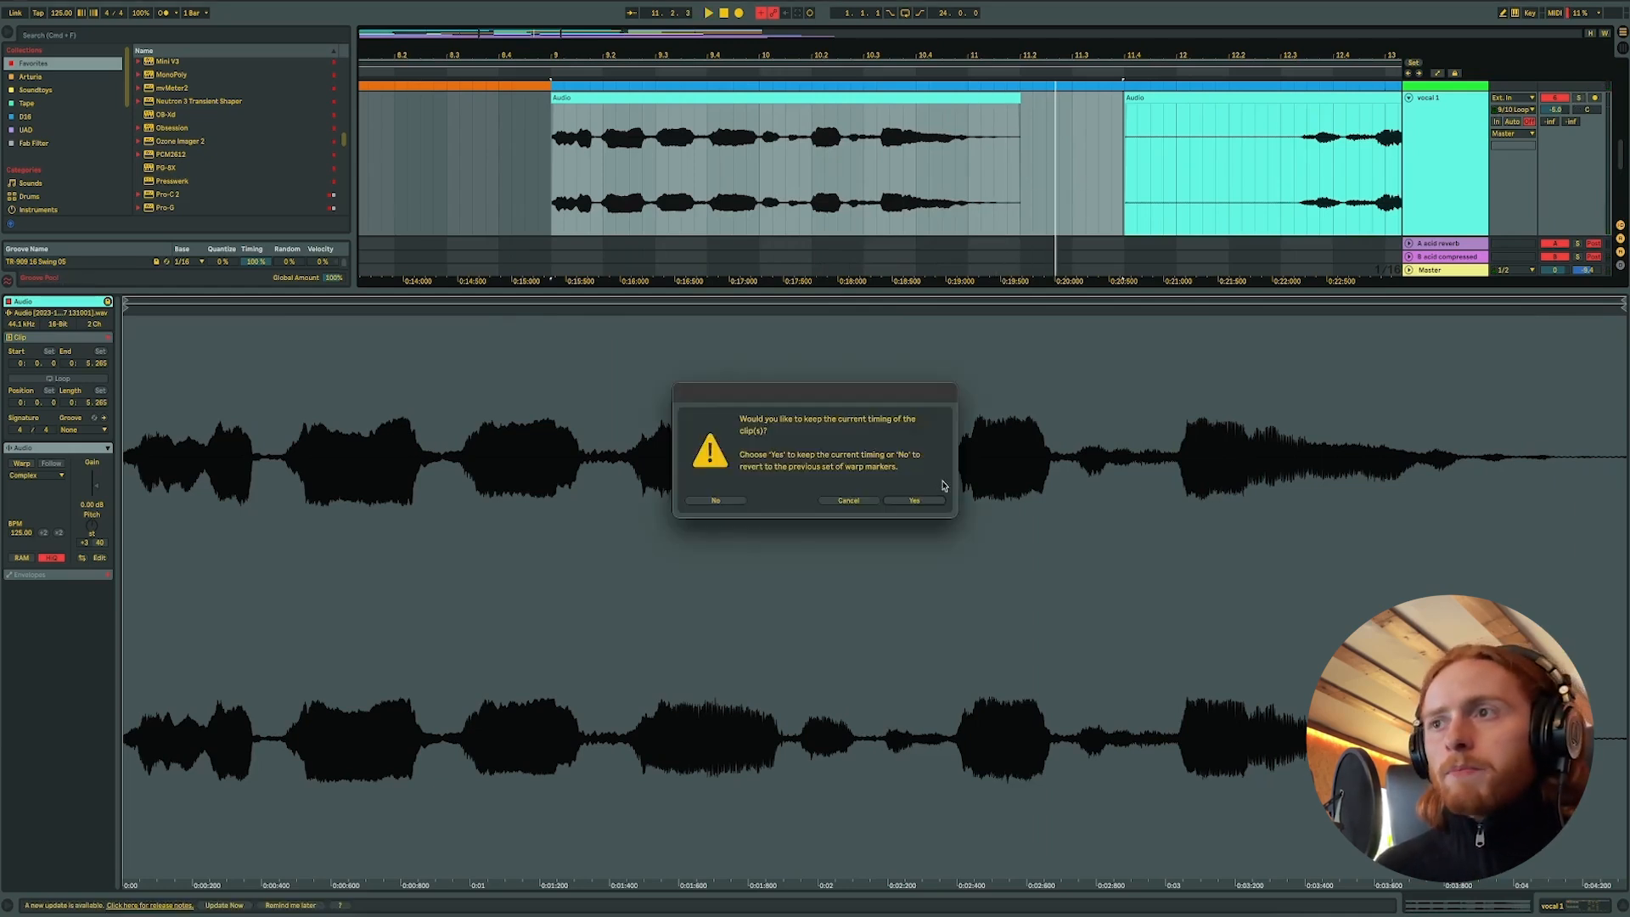
left_click(925, 499)
left_click_drag(89, 528, 89, 543)
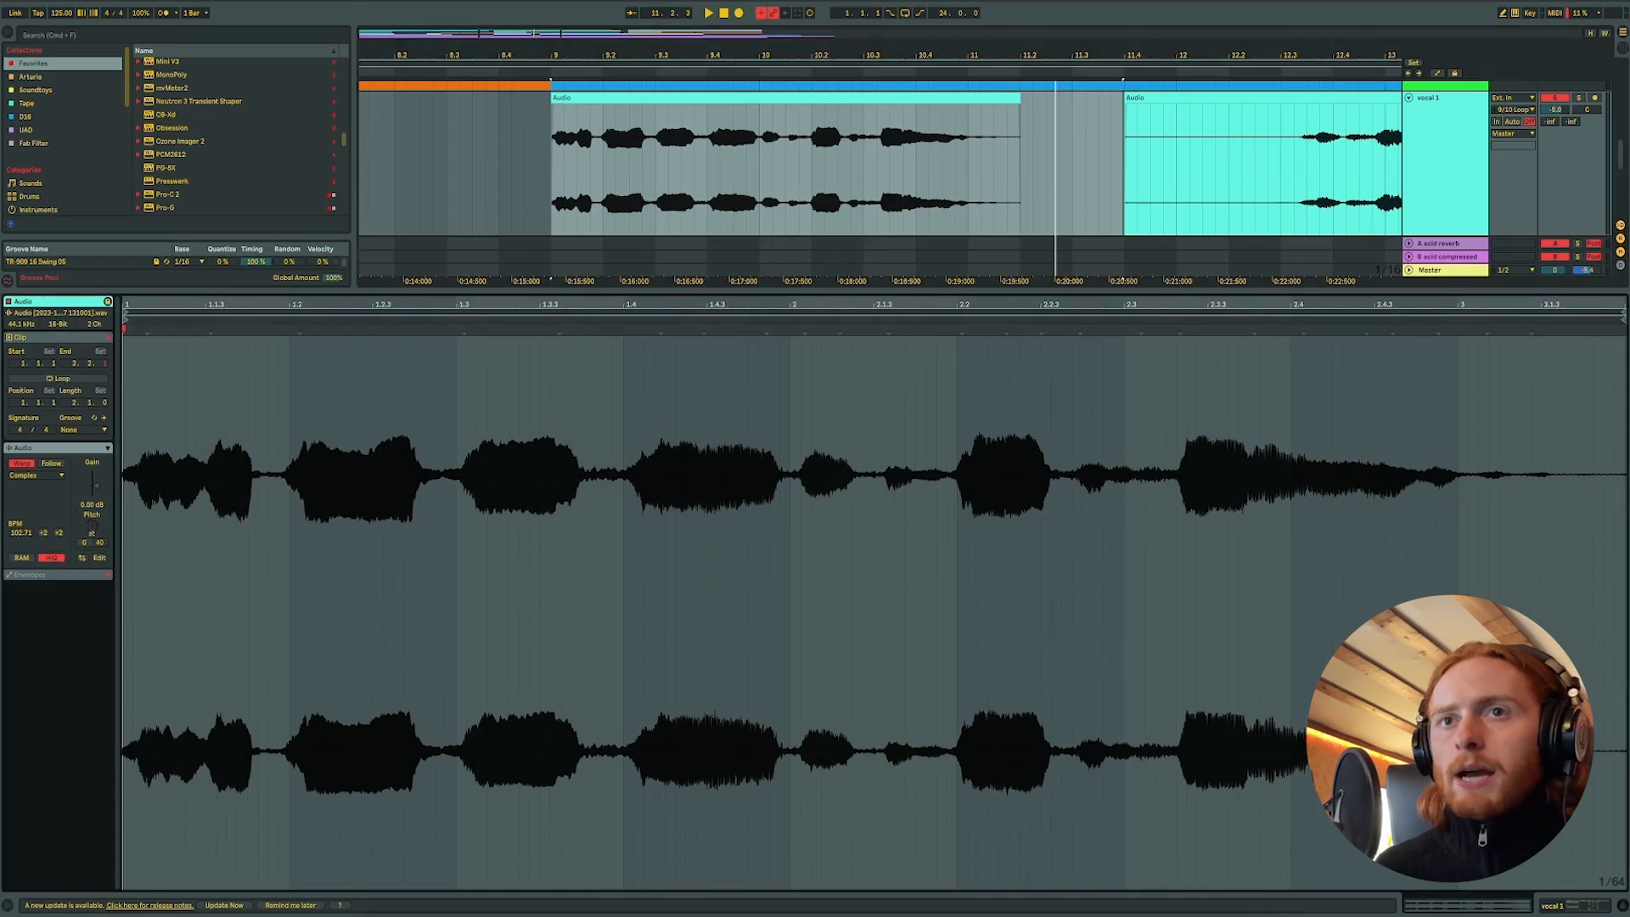
key("space")
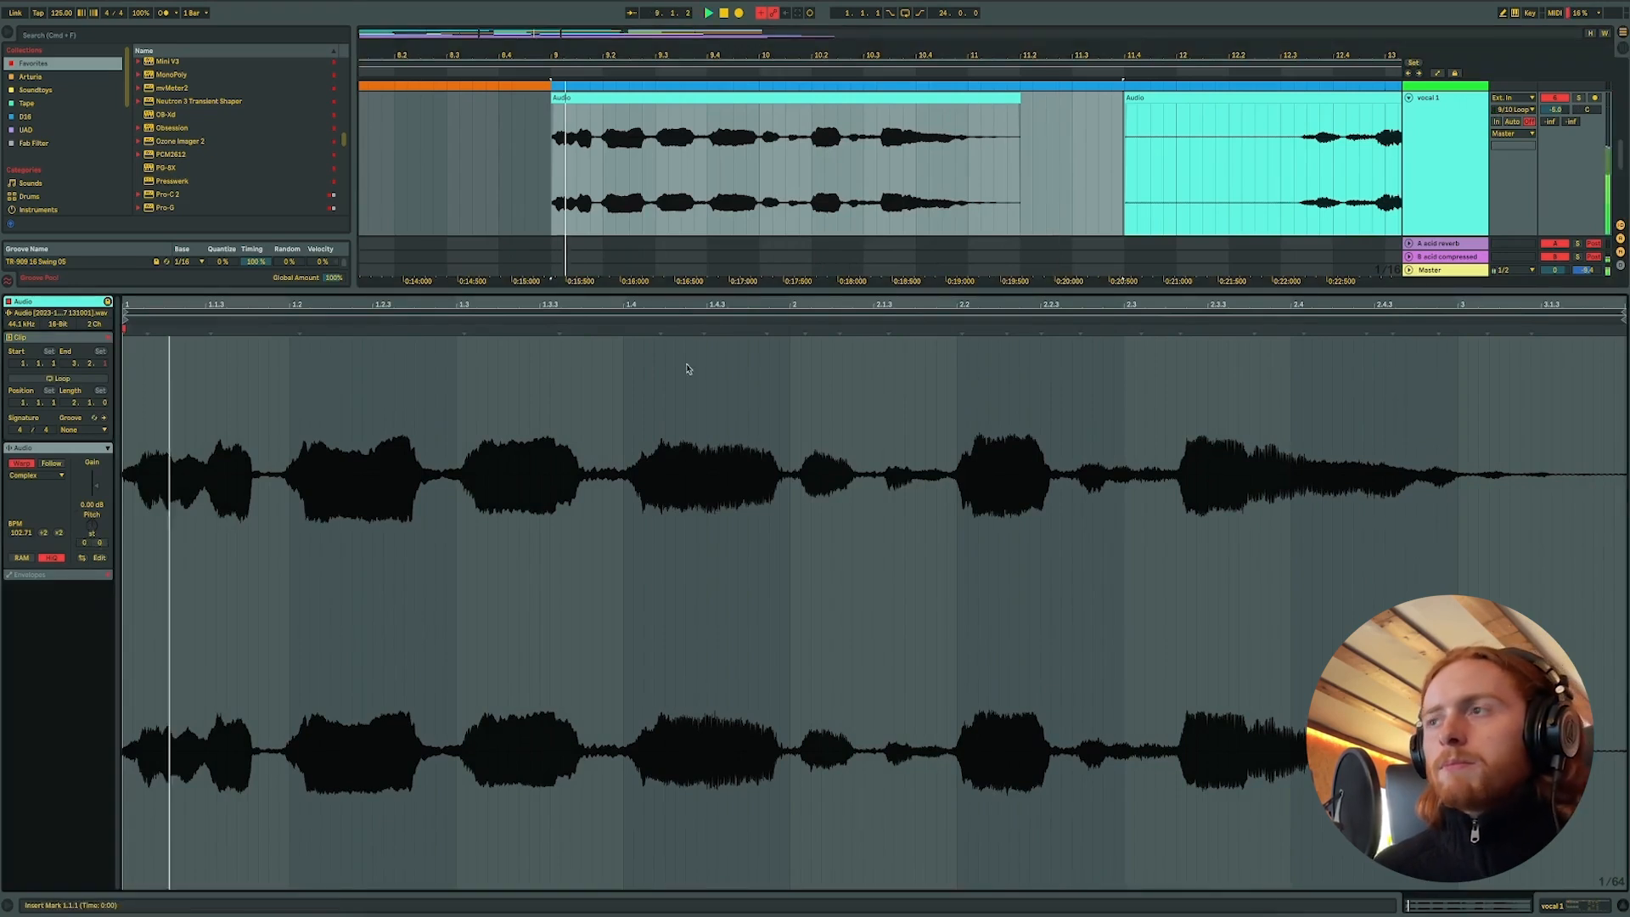
key("alt+super+l")
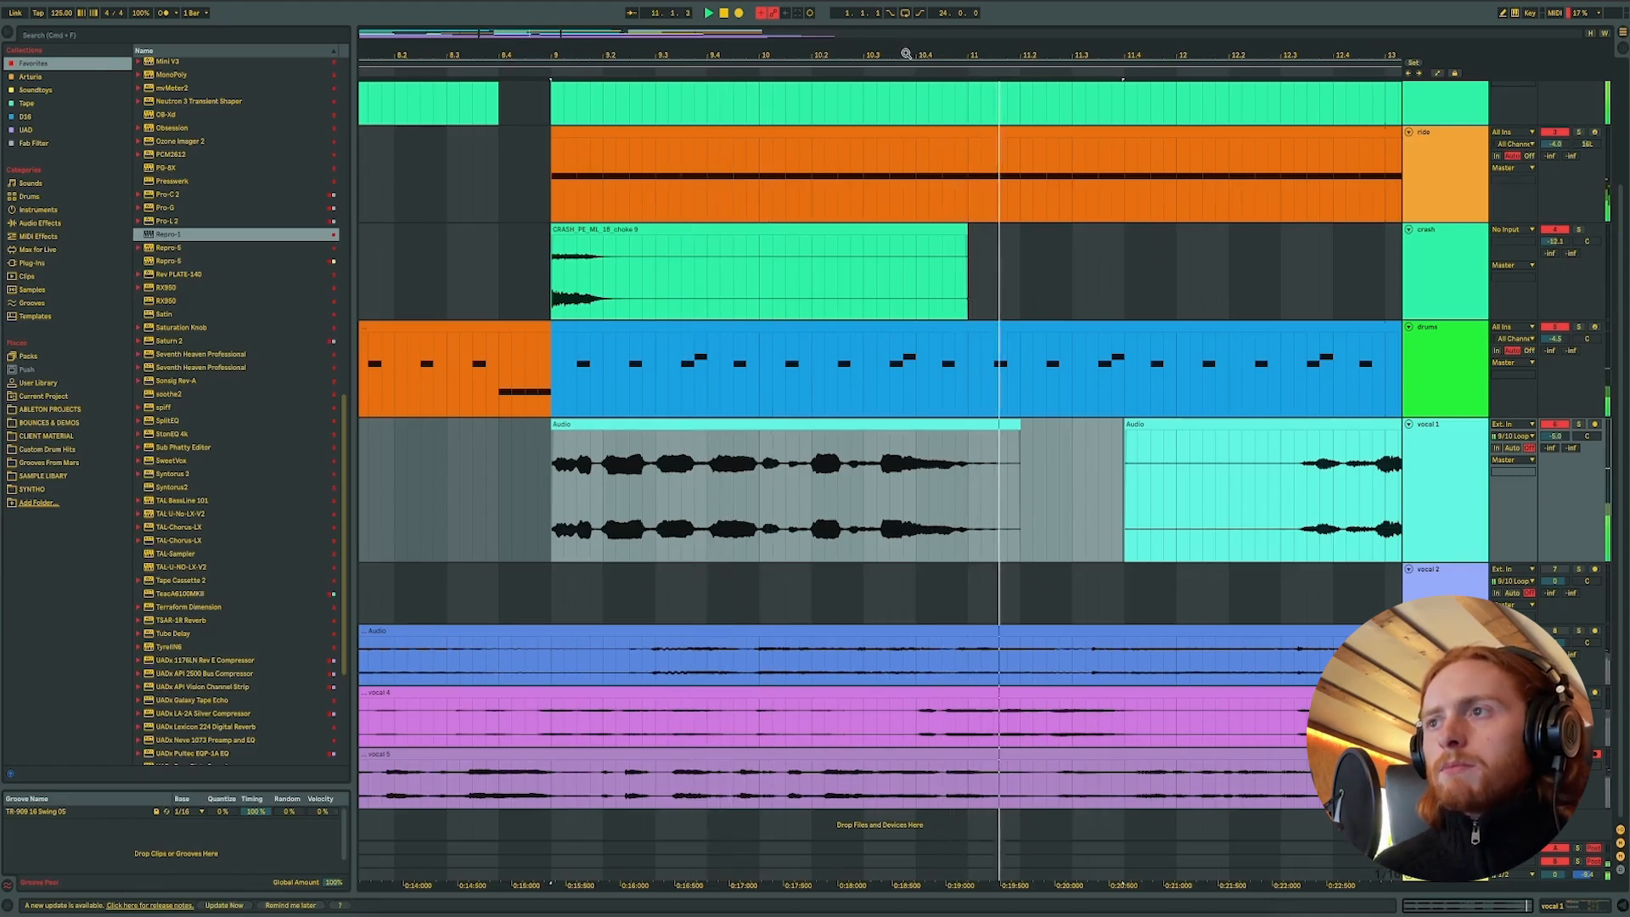
- Split the remaining long vocal 1 clip at 13.4.3 and place the phrase before the cut at 12.1.1
left_click_drag(906, 53, 906, 18)
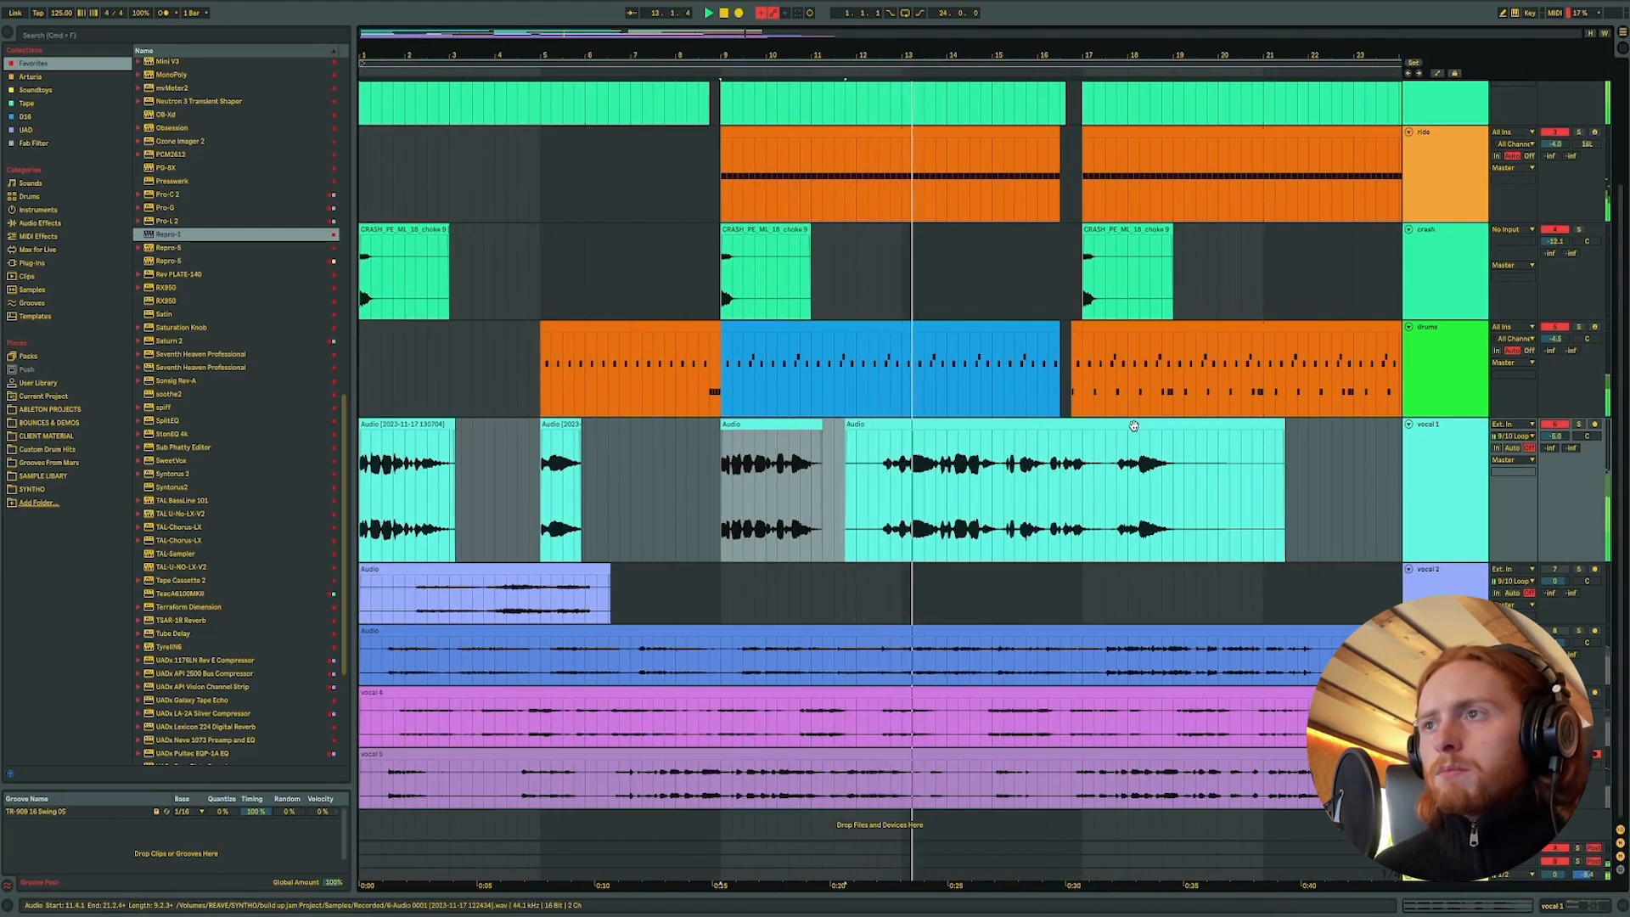
left_click_drag(977, 53, 976, 117)
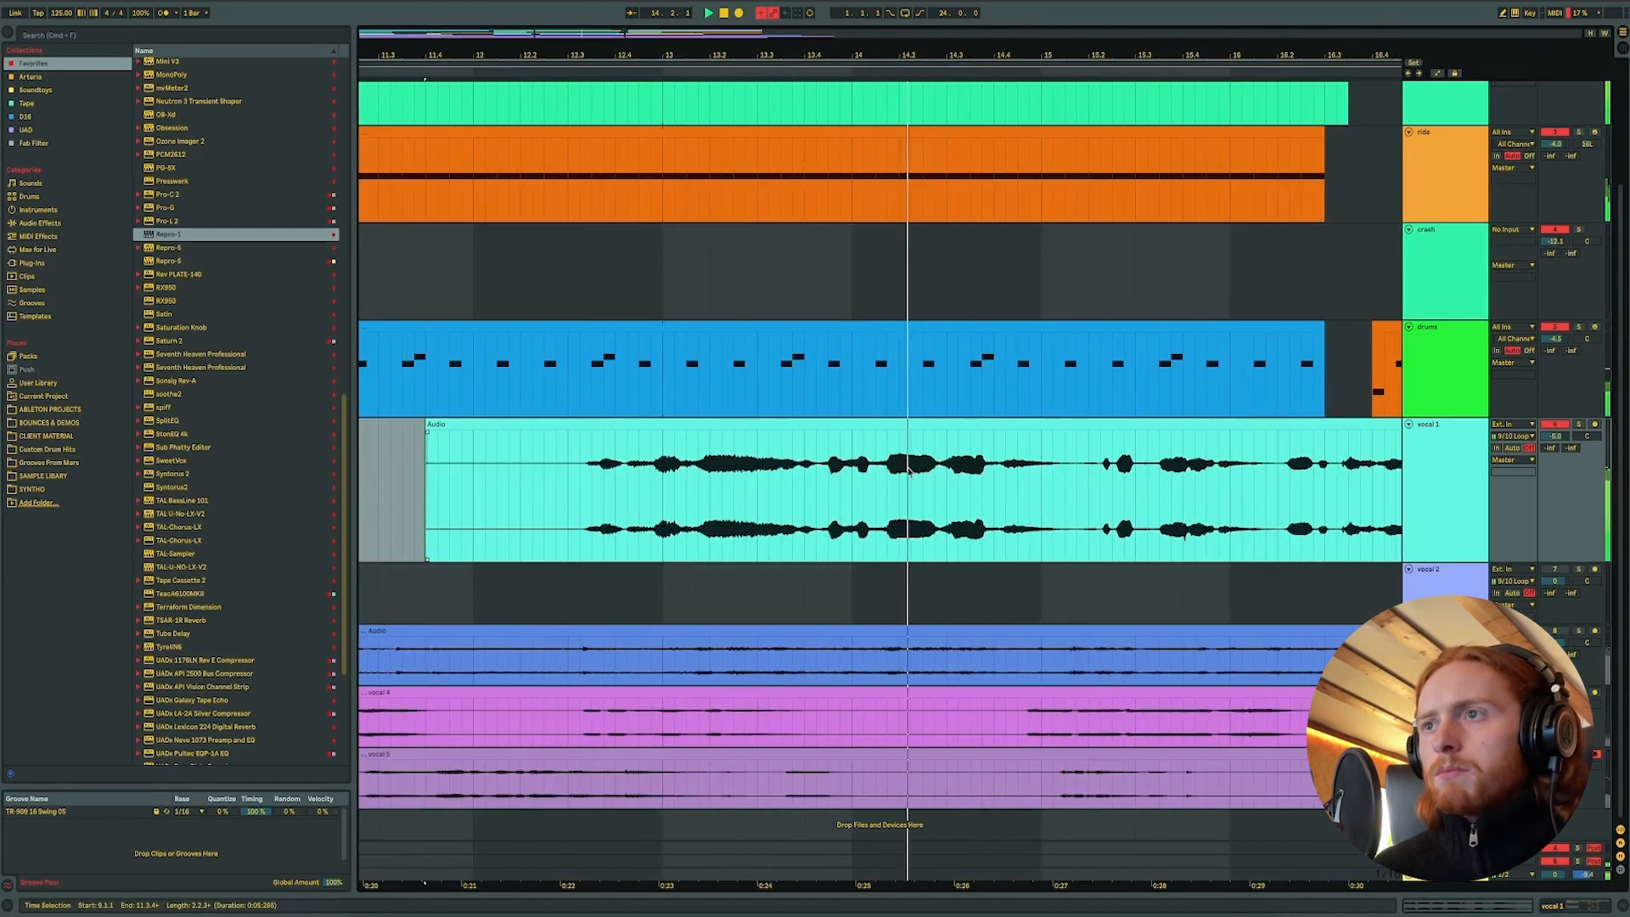
left_click(825, 480)
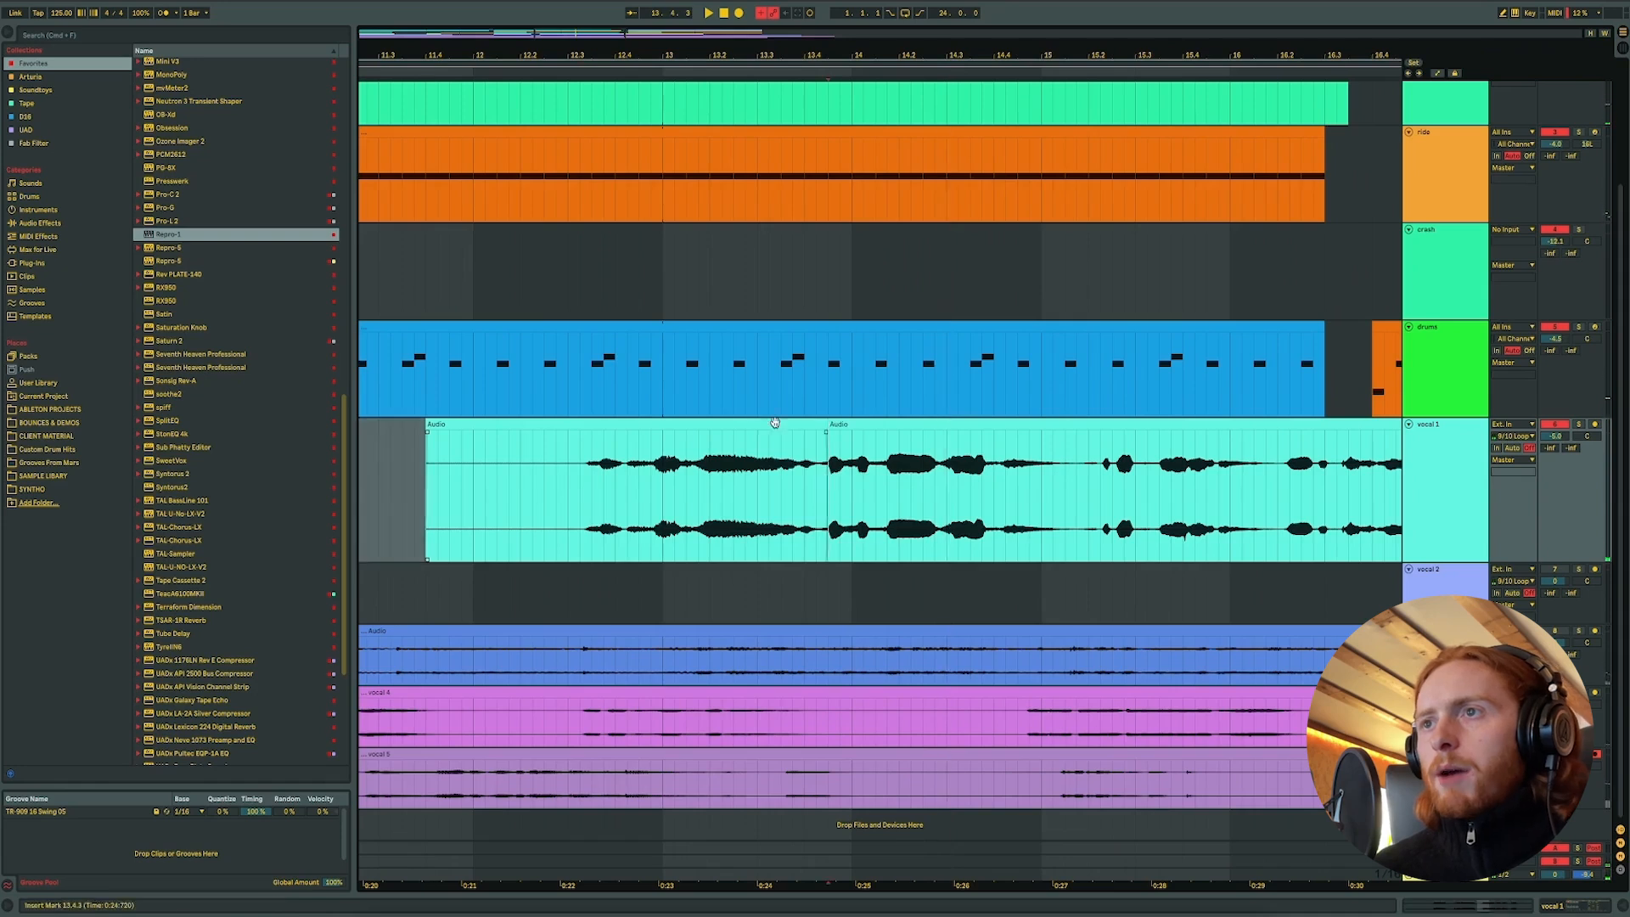
left_click_drag(429, 420, 520, 435)
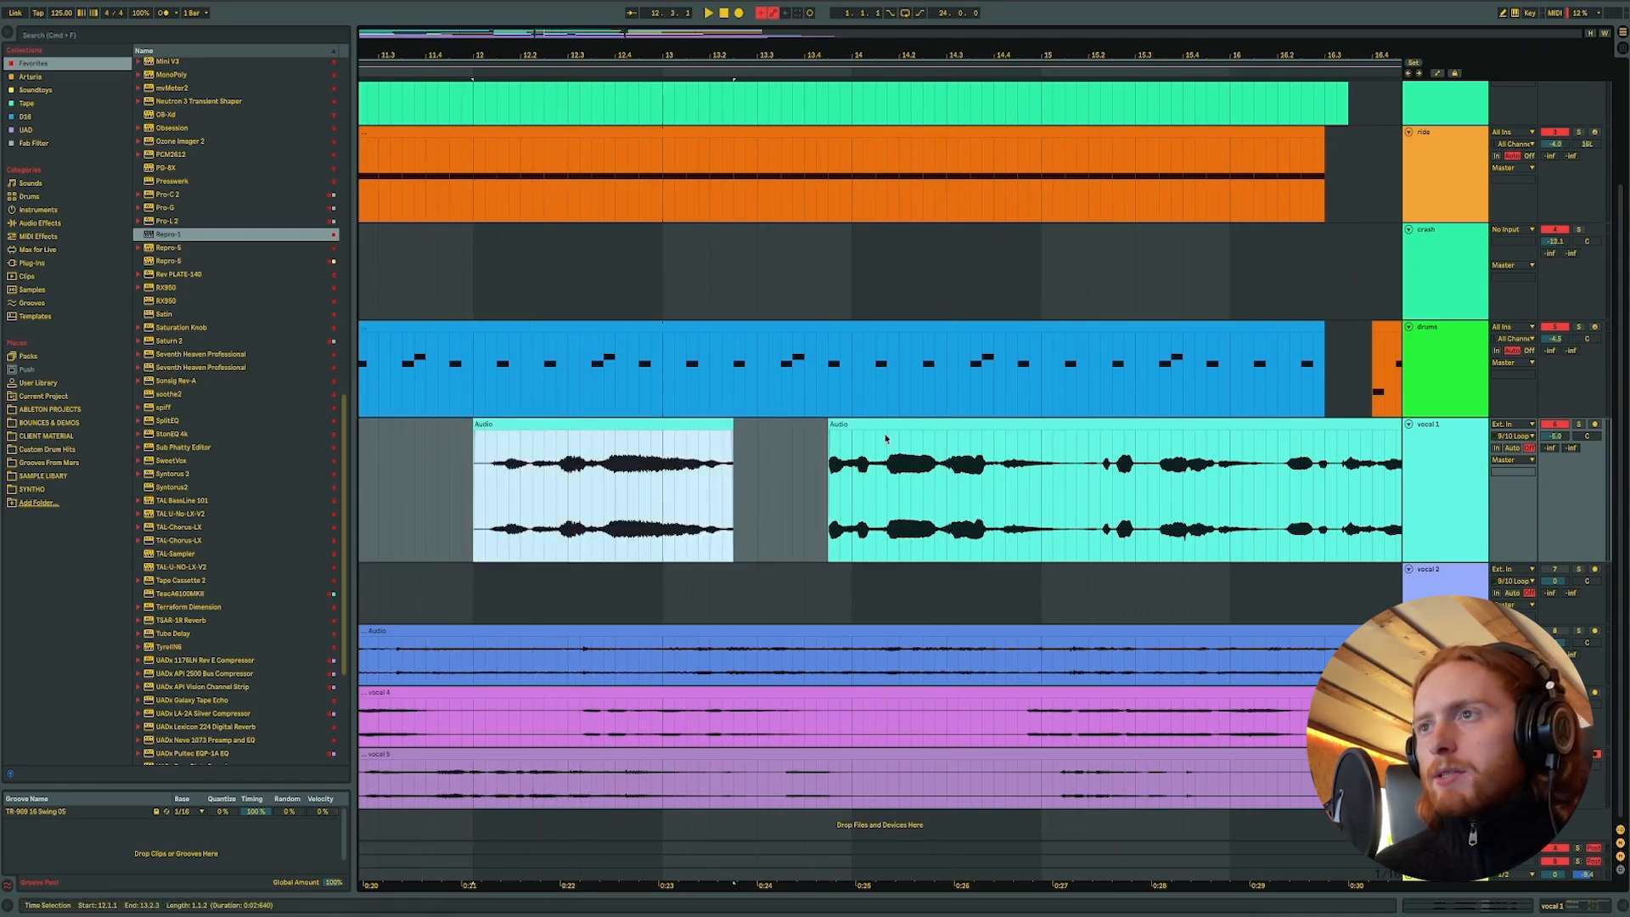
- Solo vocal 1, play the long clip from 13.4.3, and split it at 17.3.1 in the silence after its phrase
left_click(865, 425)
key("0")
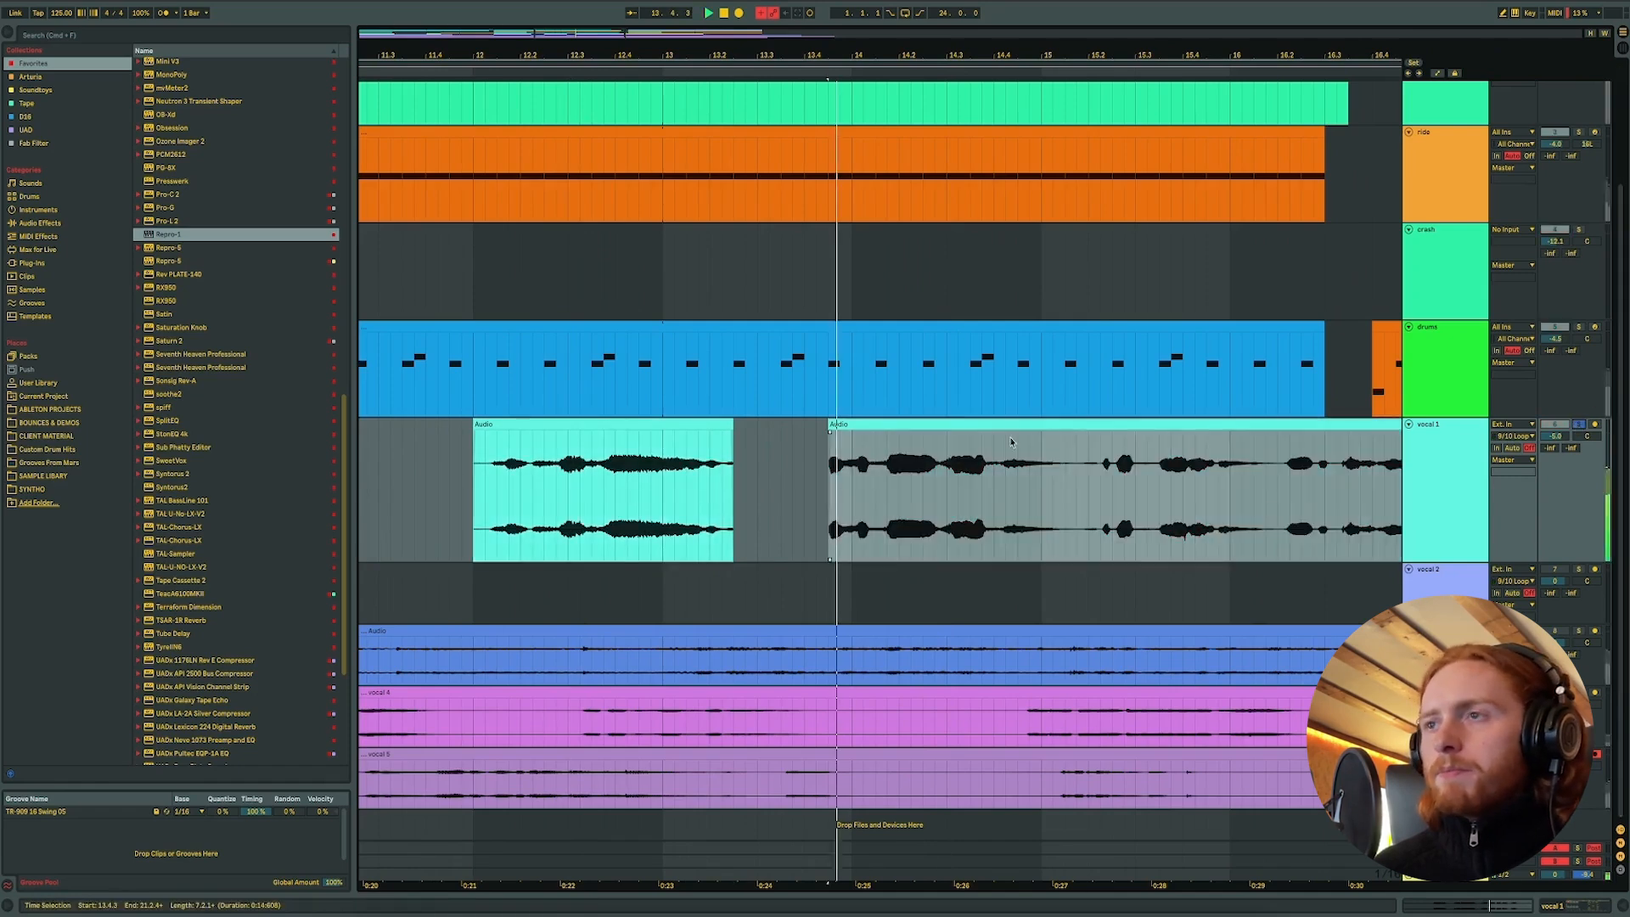
key("0")
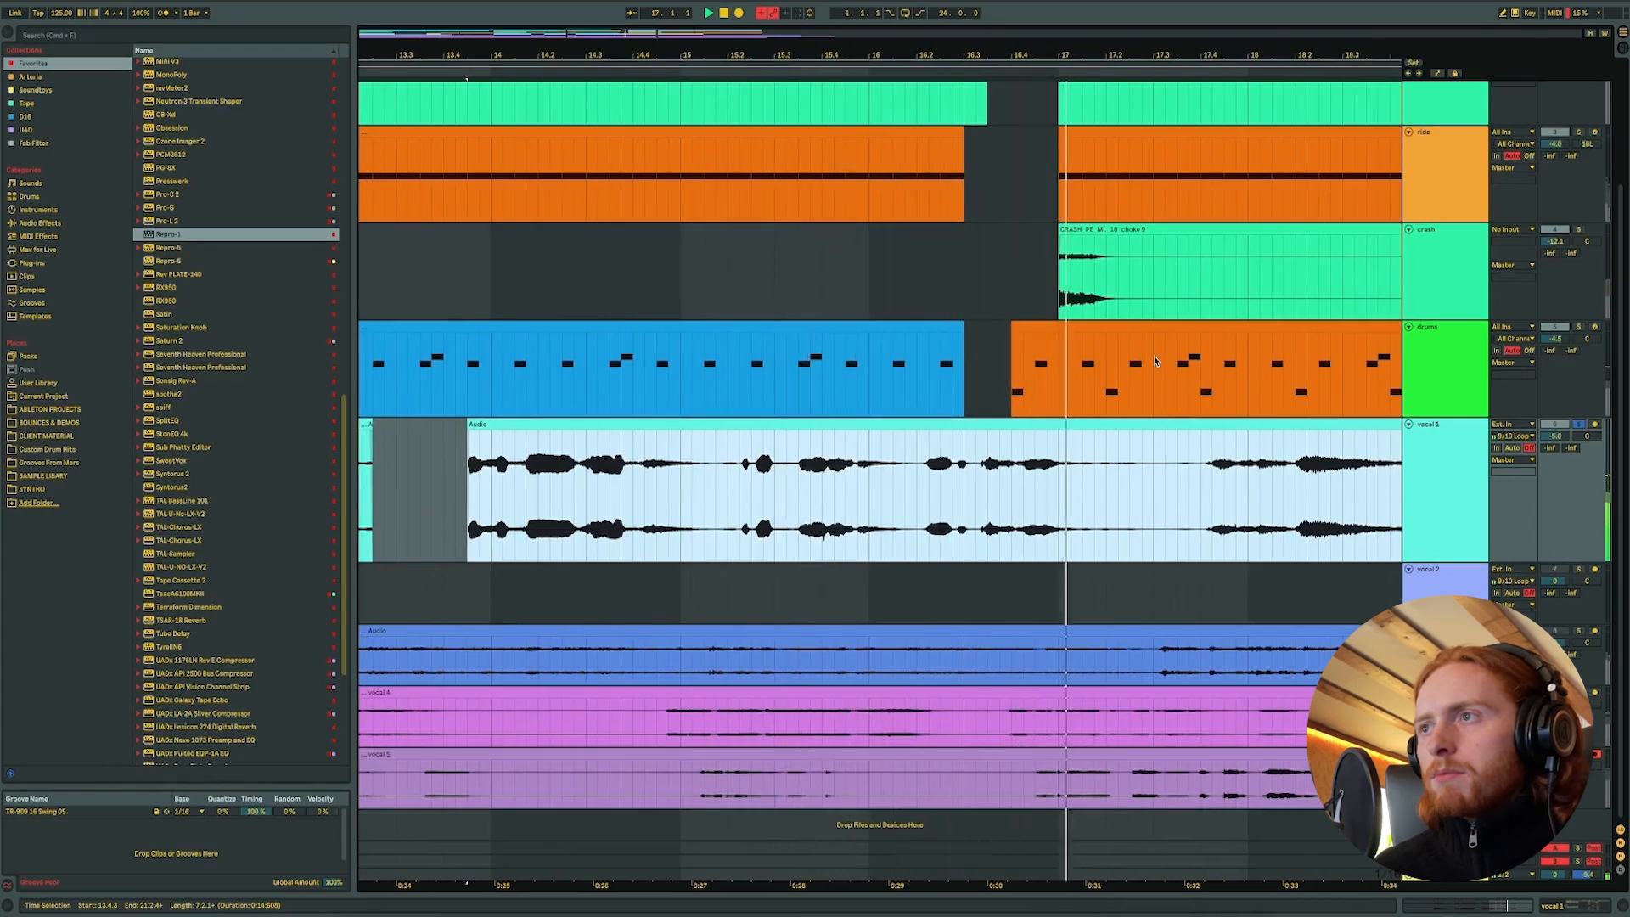
key("space")
left_click(1154, 458)
key("super+e")
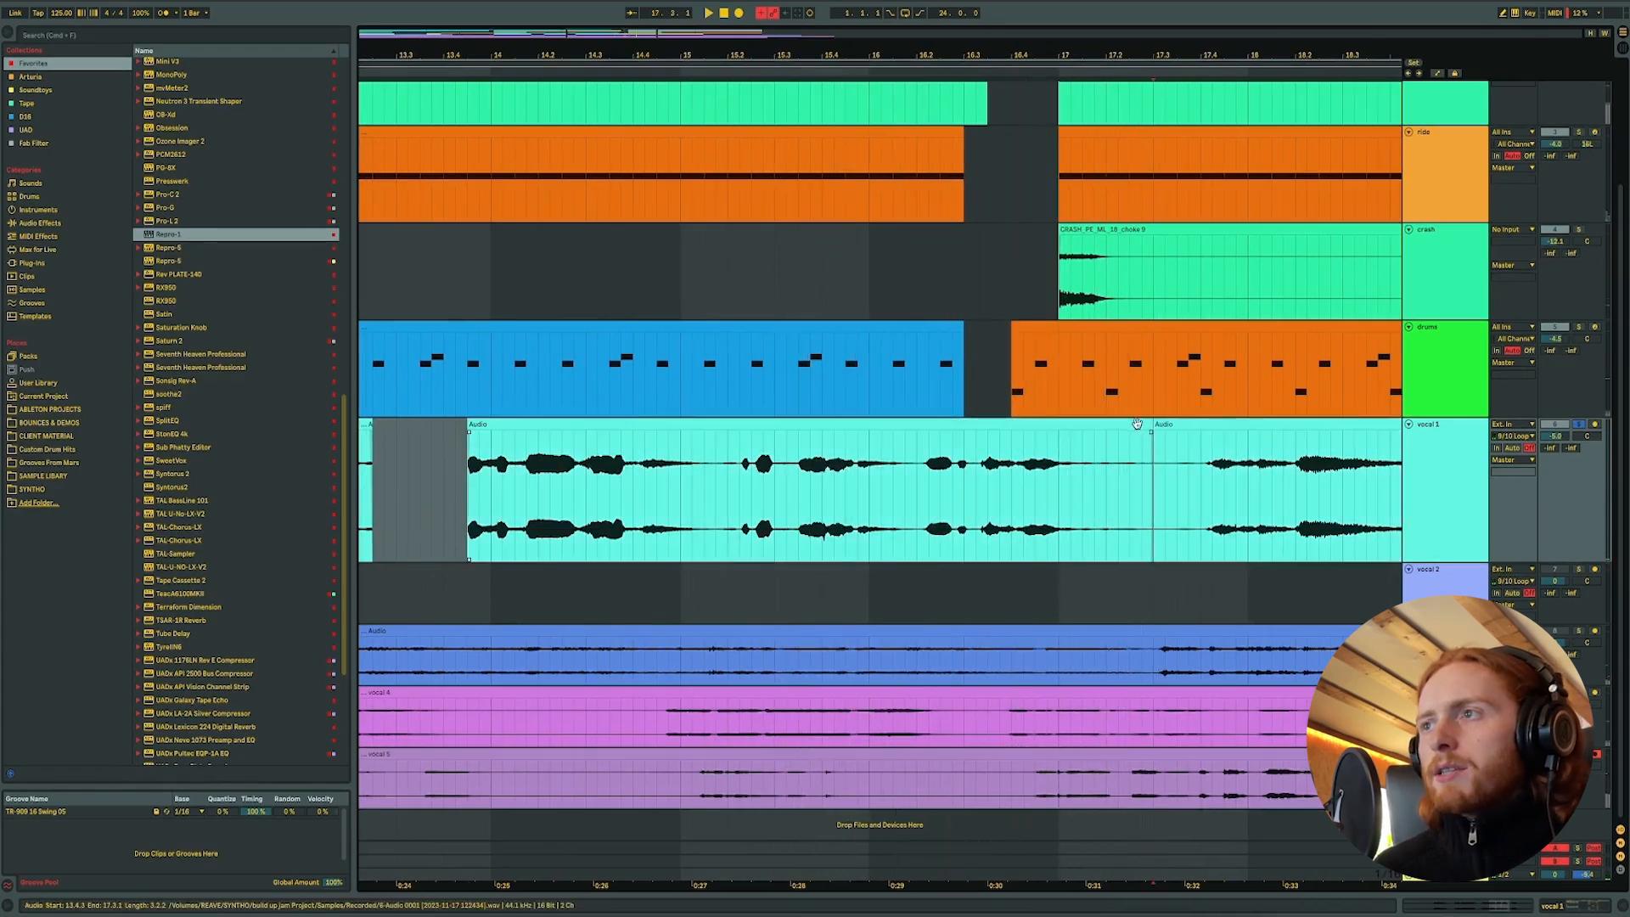
- Open the vocal phrase between 13.4.3 and 17.3.1, check the start of its waveform, and crop its sample to the clip
left_click(1137, 423)
double_click(653, 426)
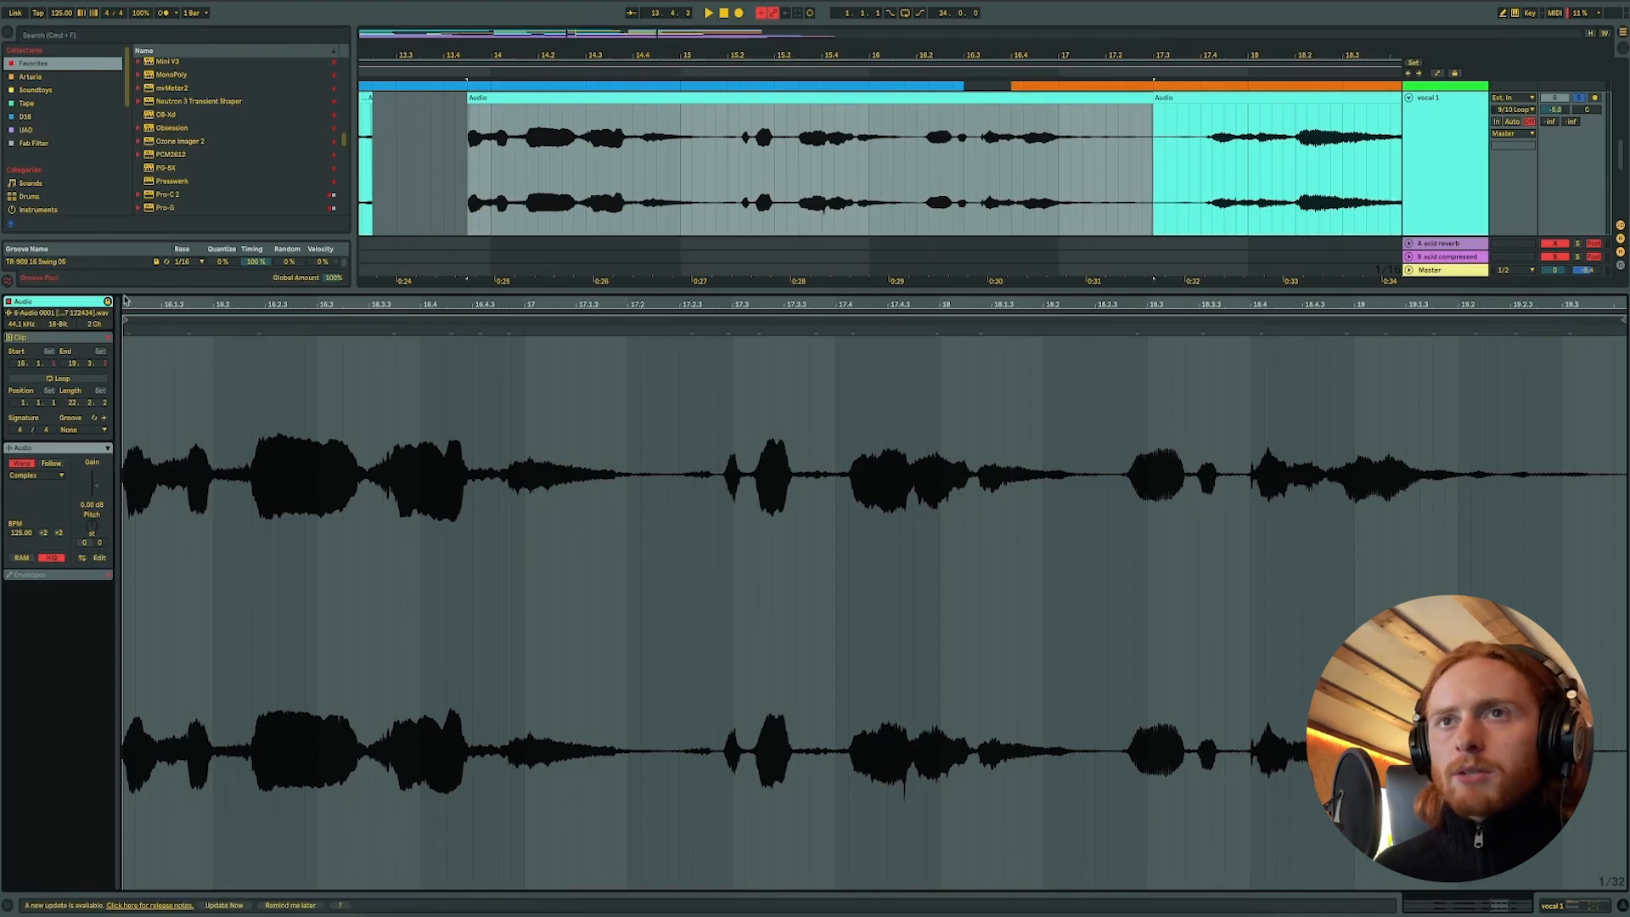
left_click_drag(123, 304, 384, 275)
key("space")
right_click(531, 372)
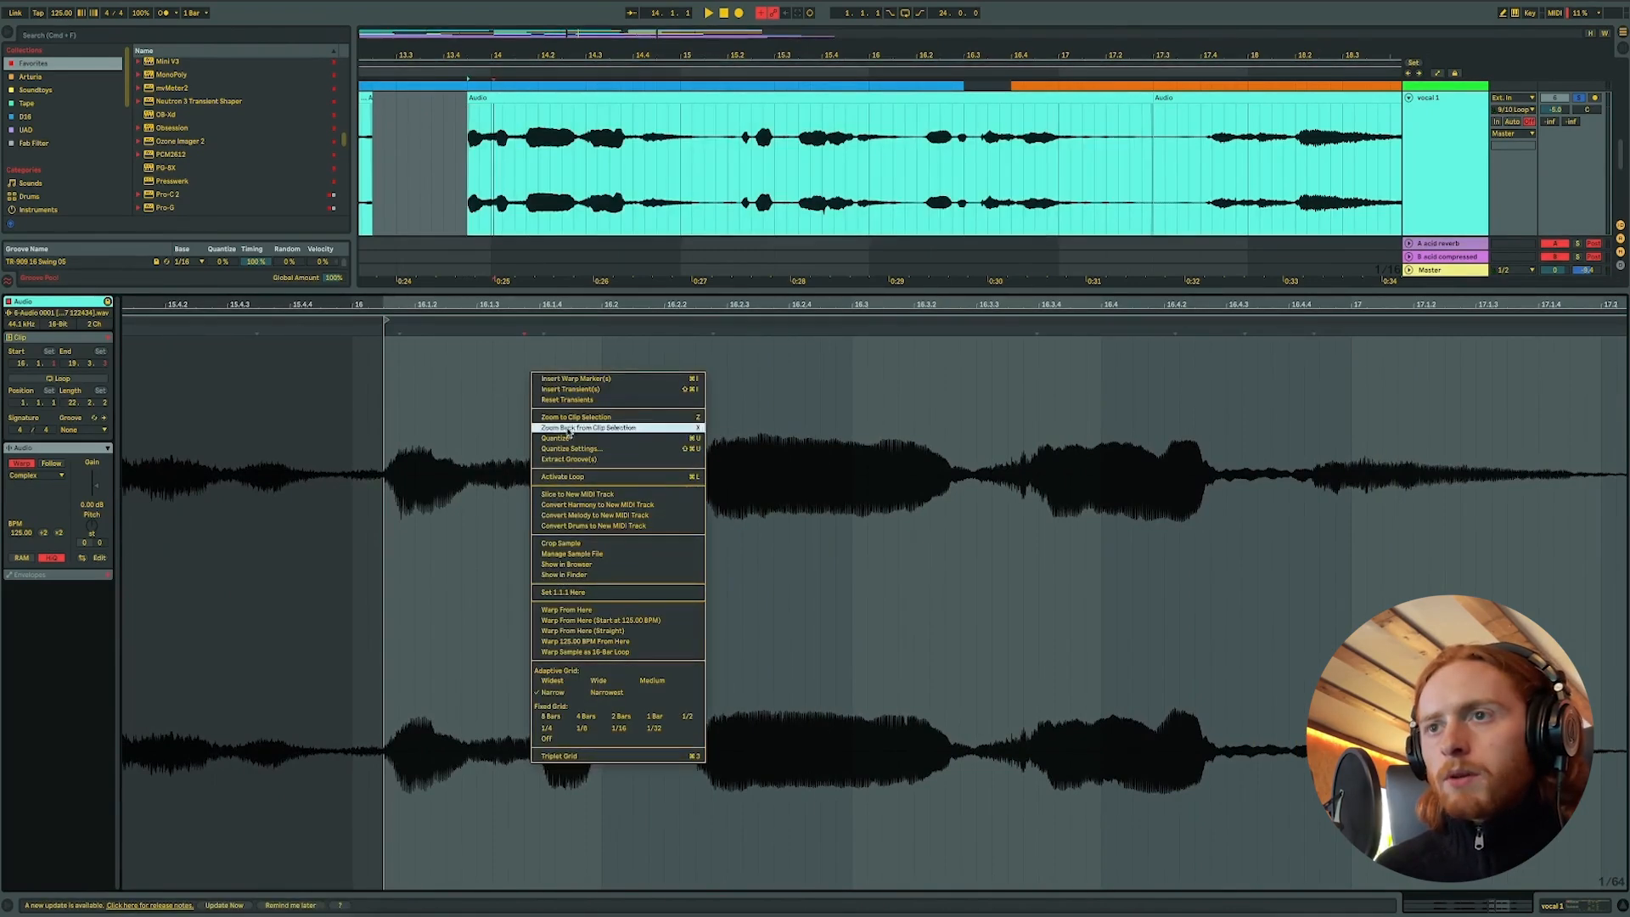
left_click(568, 544)
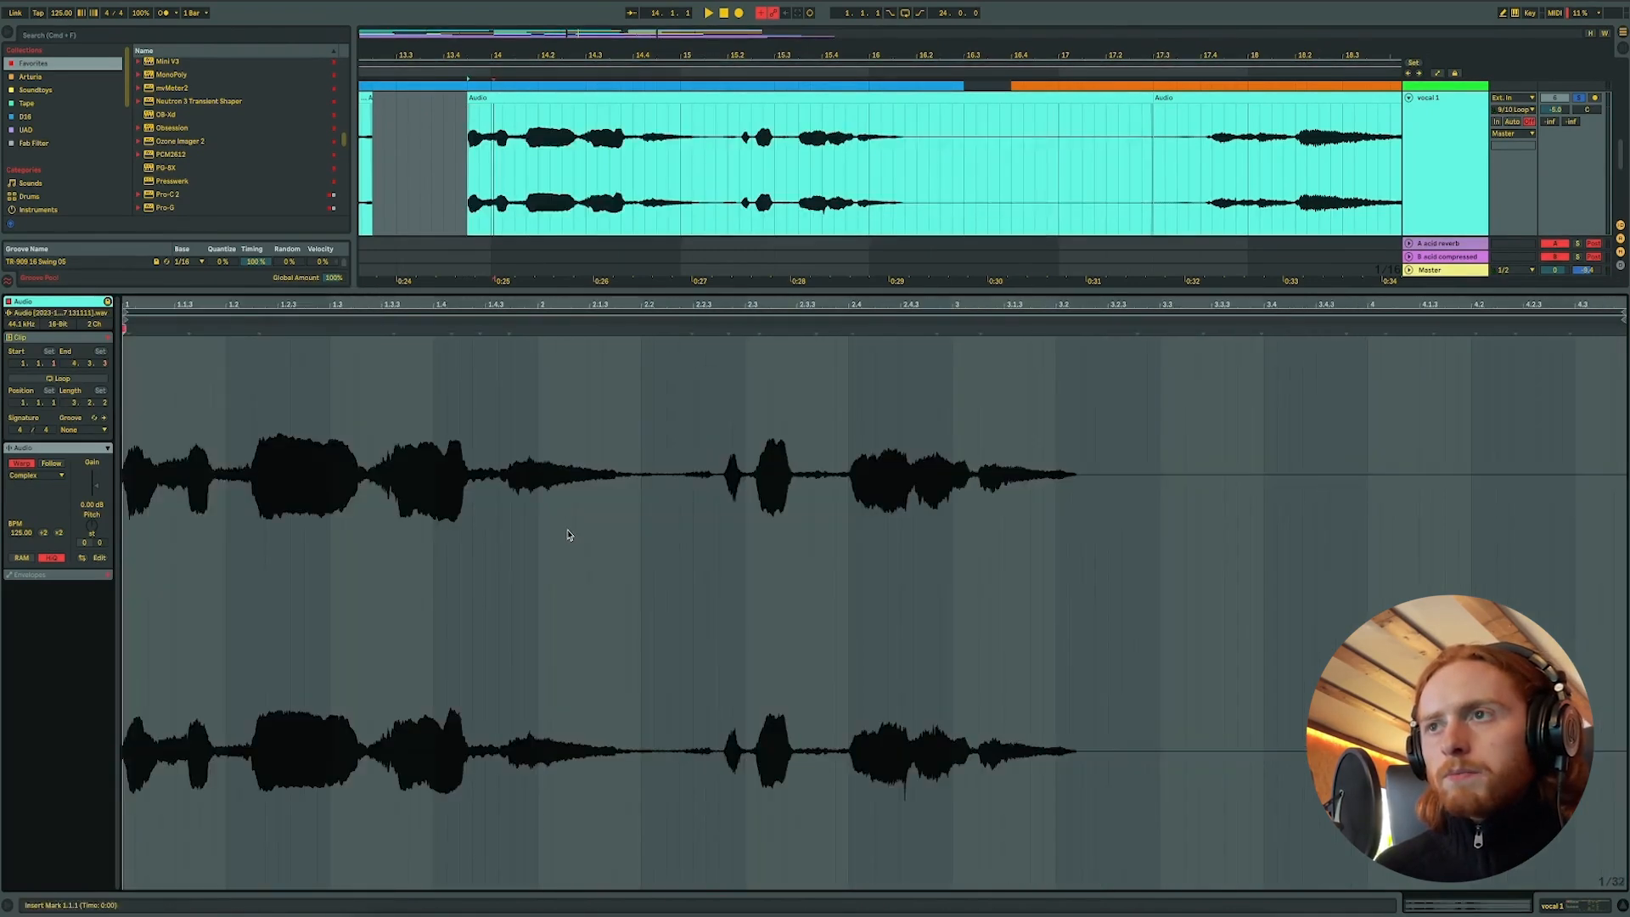
- Turn off warping for the cropped phrase at 13.4.3 and raise its pitch by 3 semitones and 40 cents
left_click(21, 464)
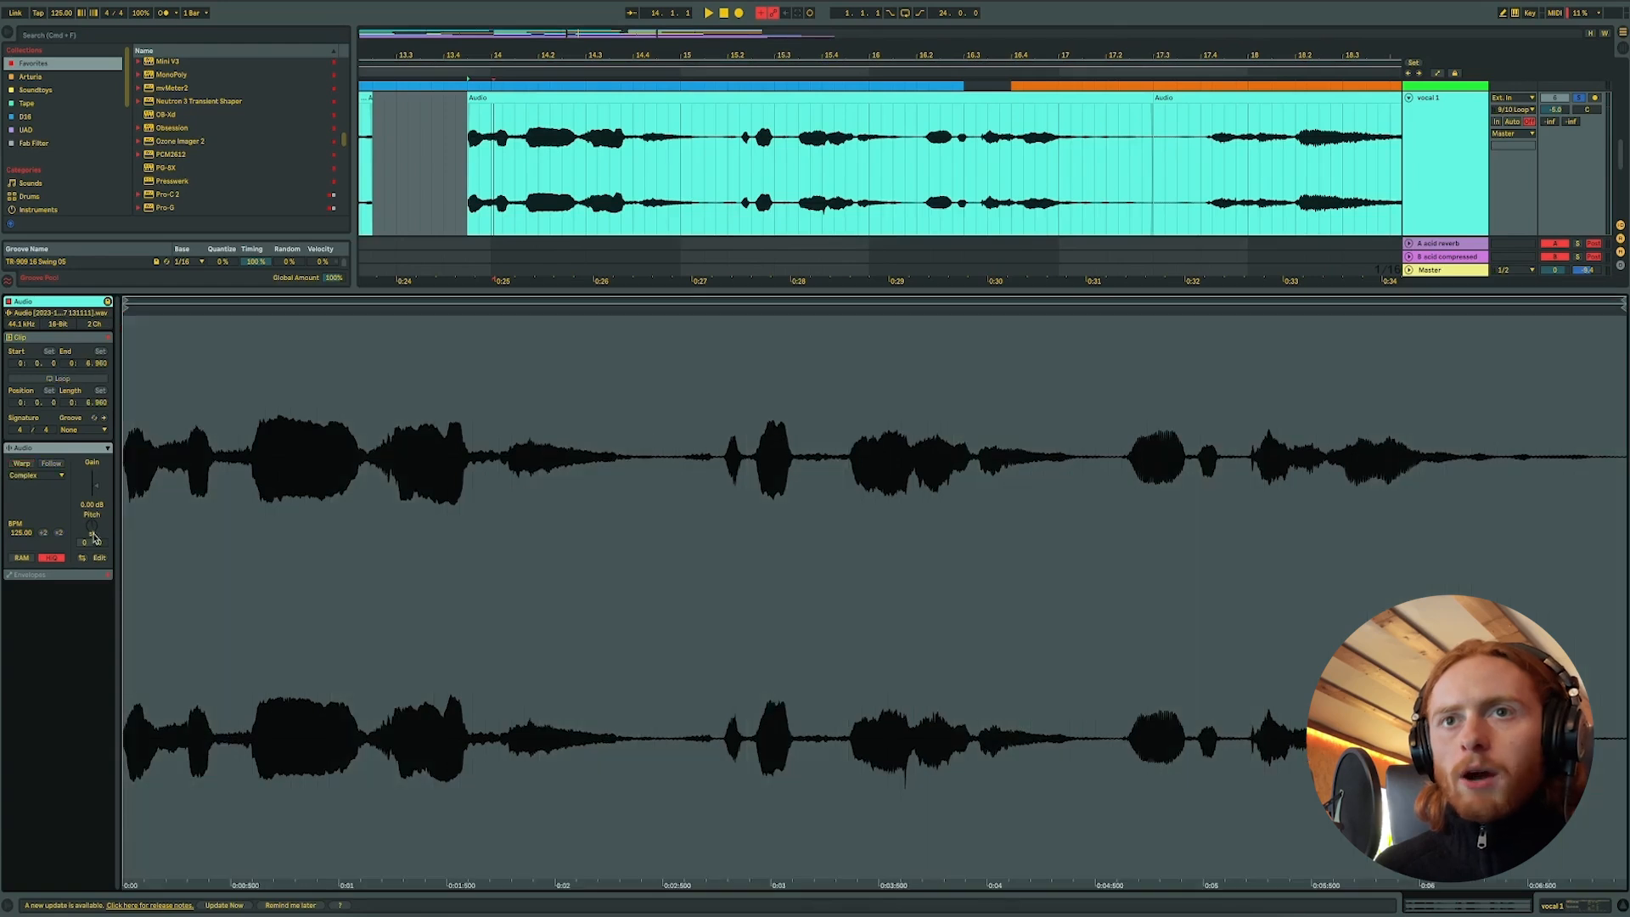
key("Return")
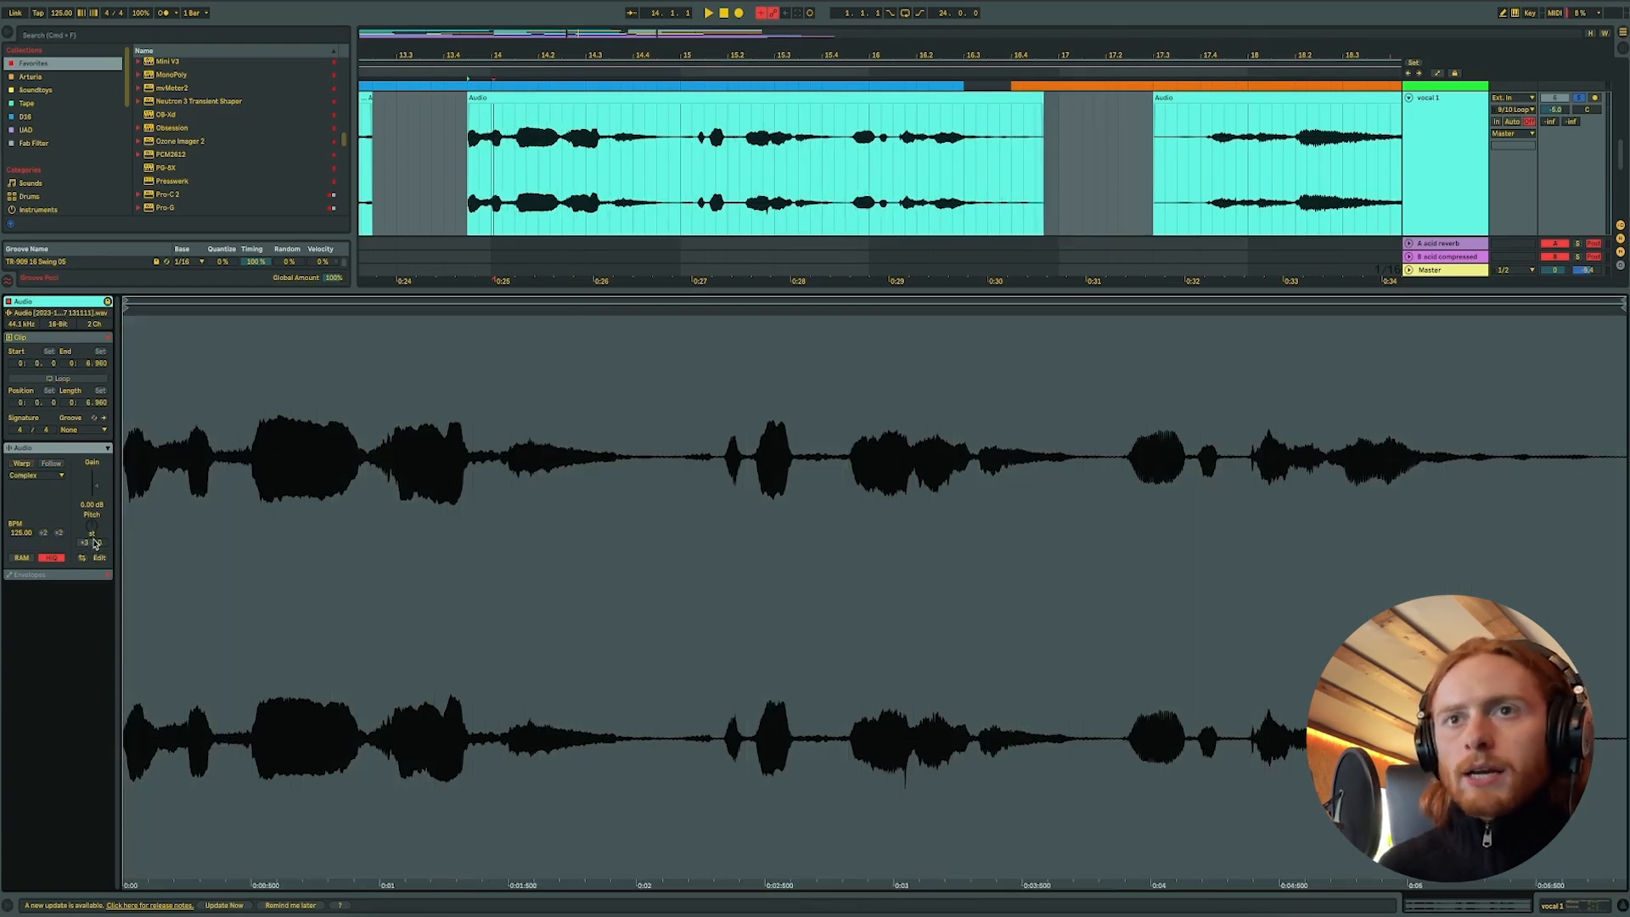
key("Return")
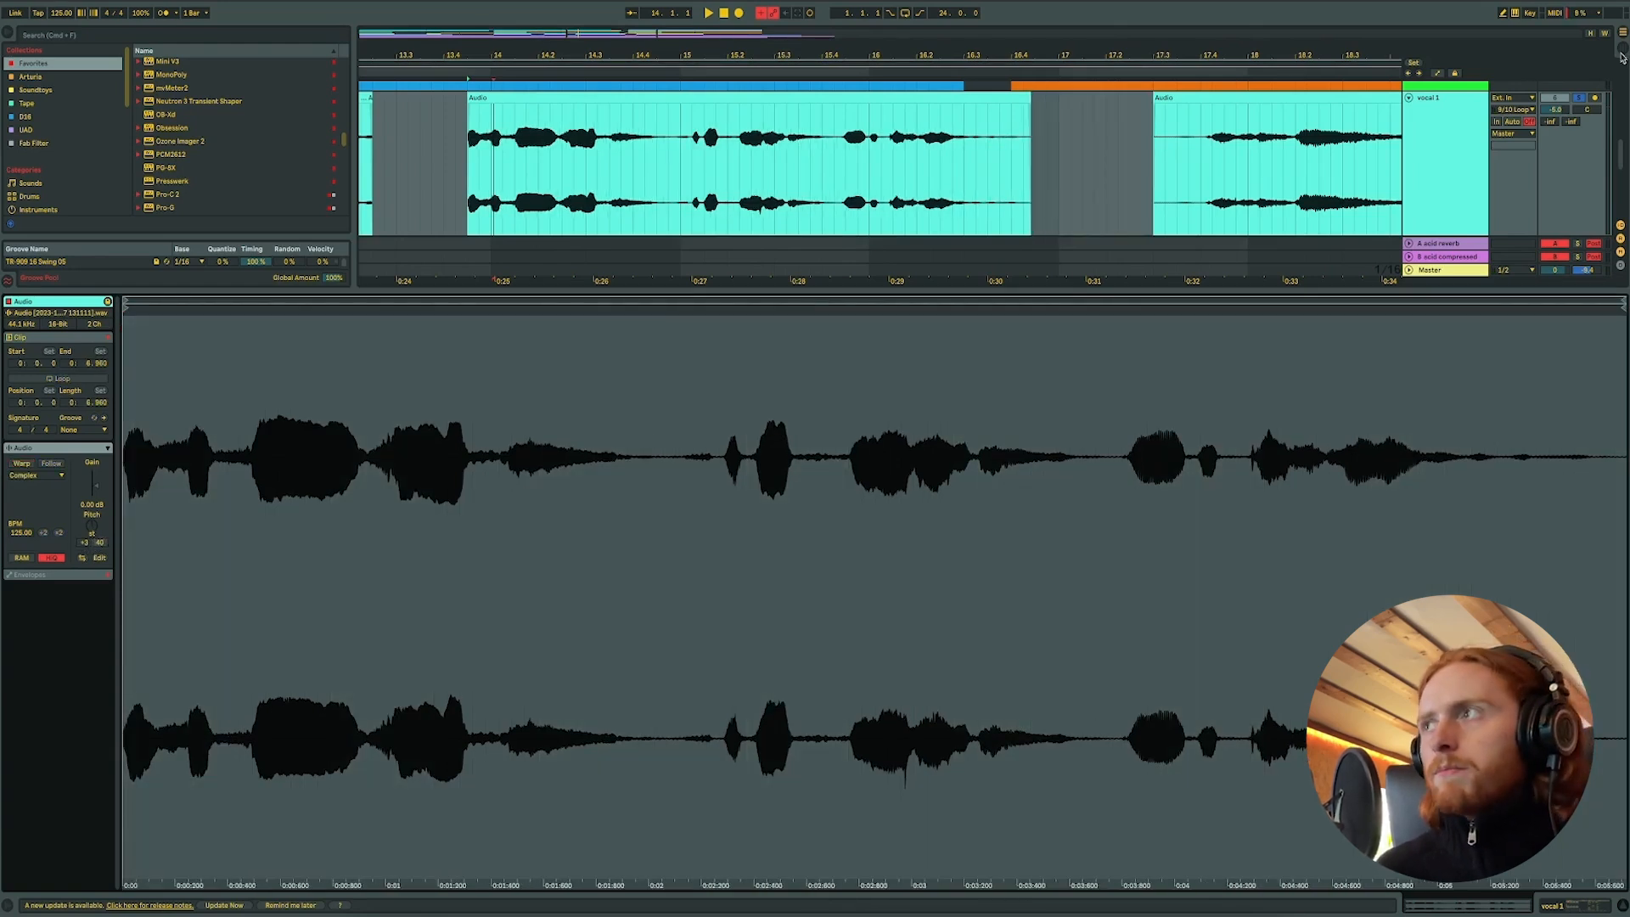
- Move the unwarped phrase to start at 14.1.1 and trim its end to 16.4.1
left_click_drag(503, 93, 522, 99)
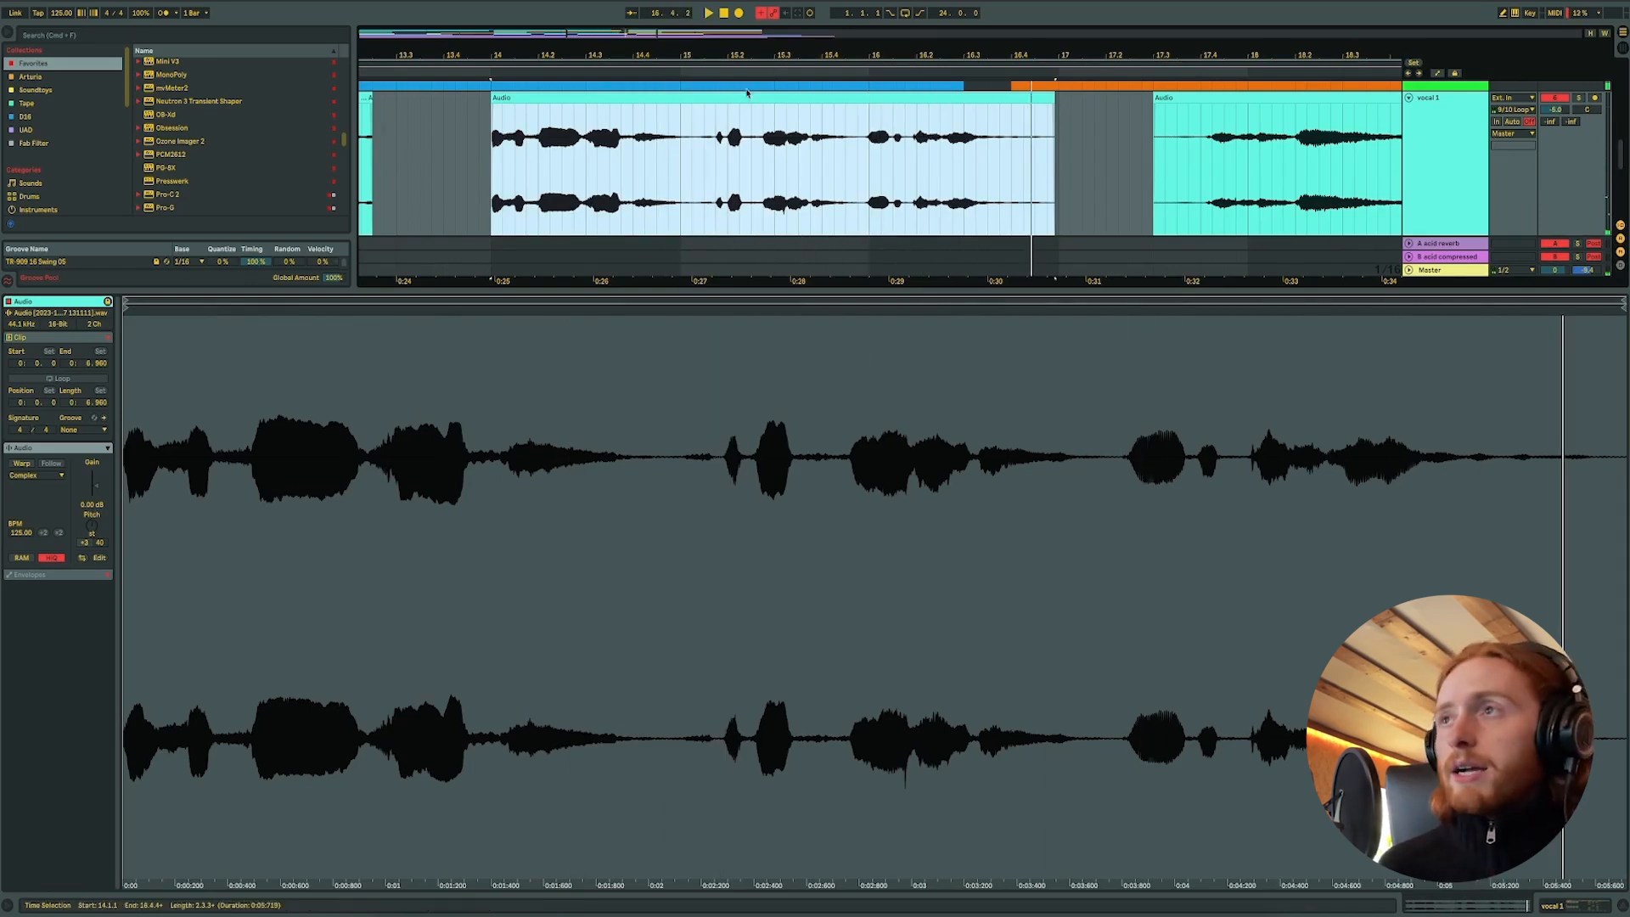
left_click_drag(1053, 102, 1013, 102)
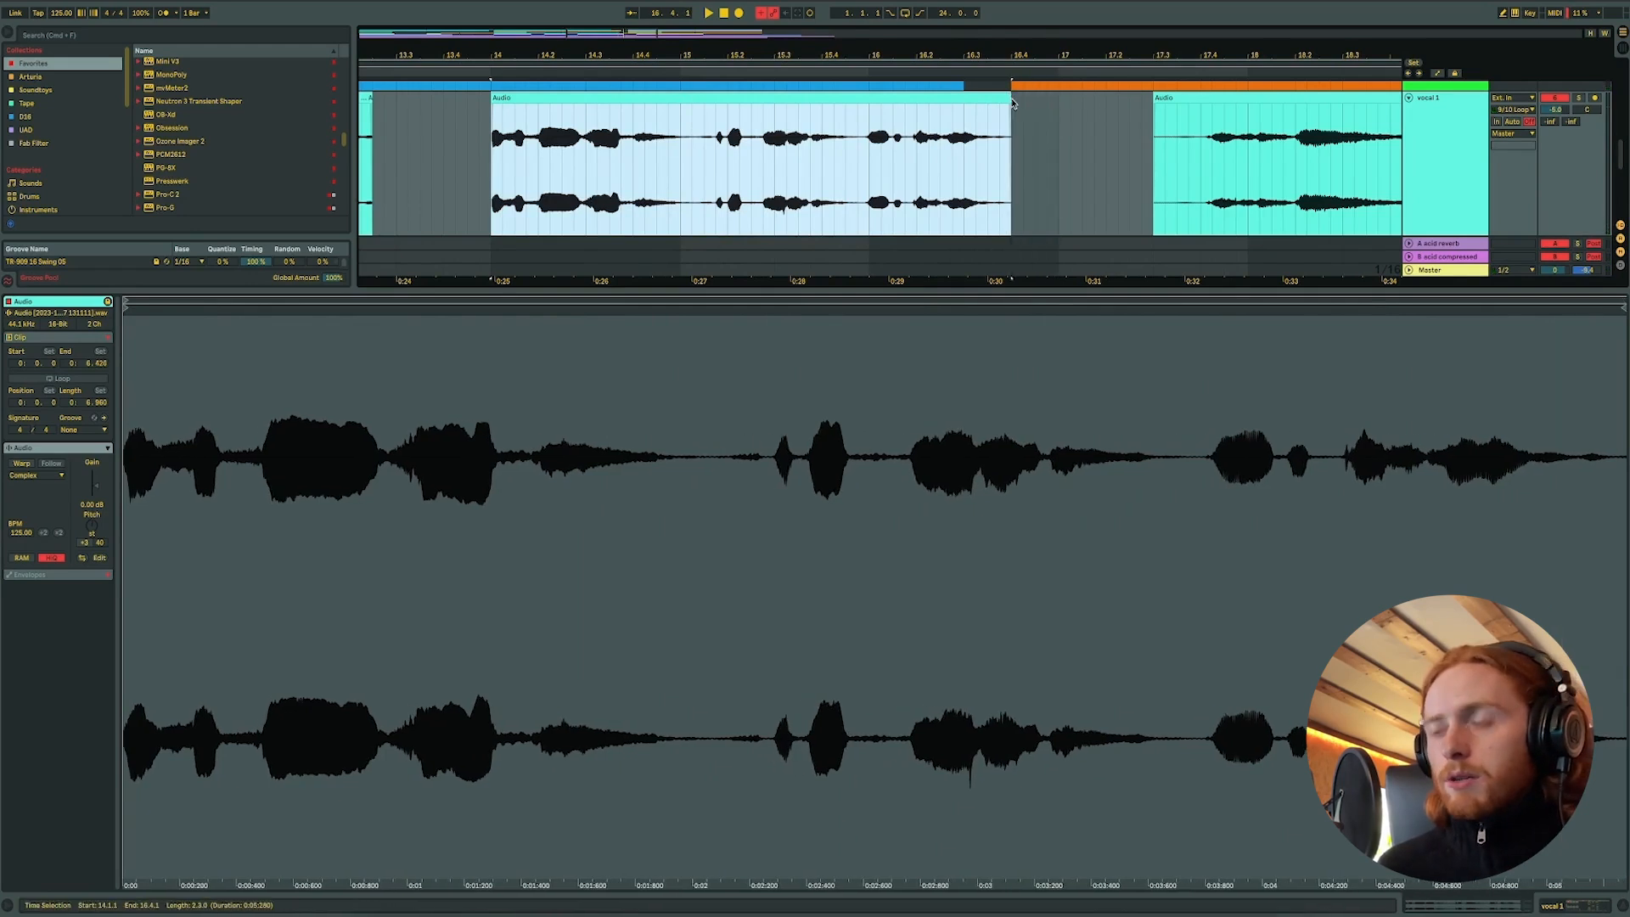
- Turn warping back on for the bar 14 phrase, keeping its current timing, and reset its pitch to 0 semitones and 0 cents
left_click(23, 464)
left_click(908, 502)
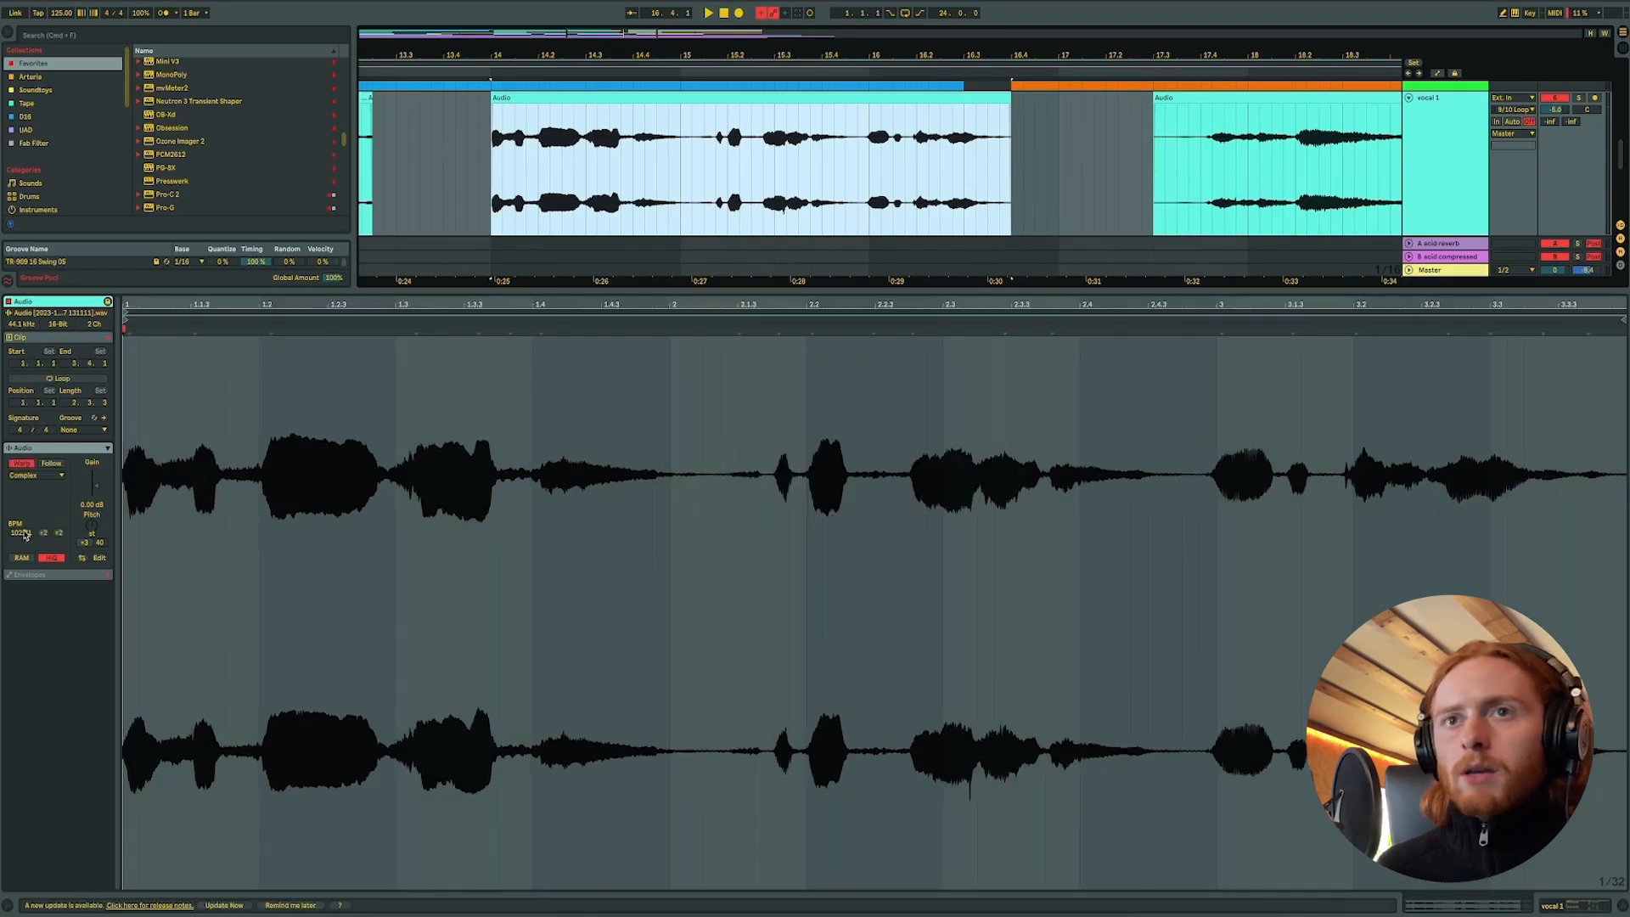
left_click(85, 542)
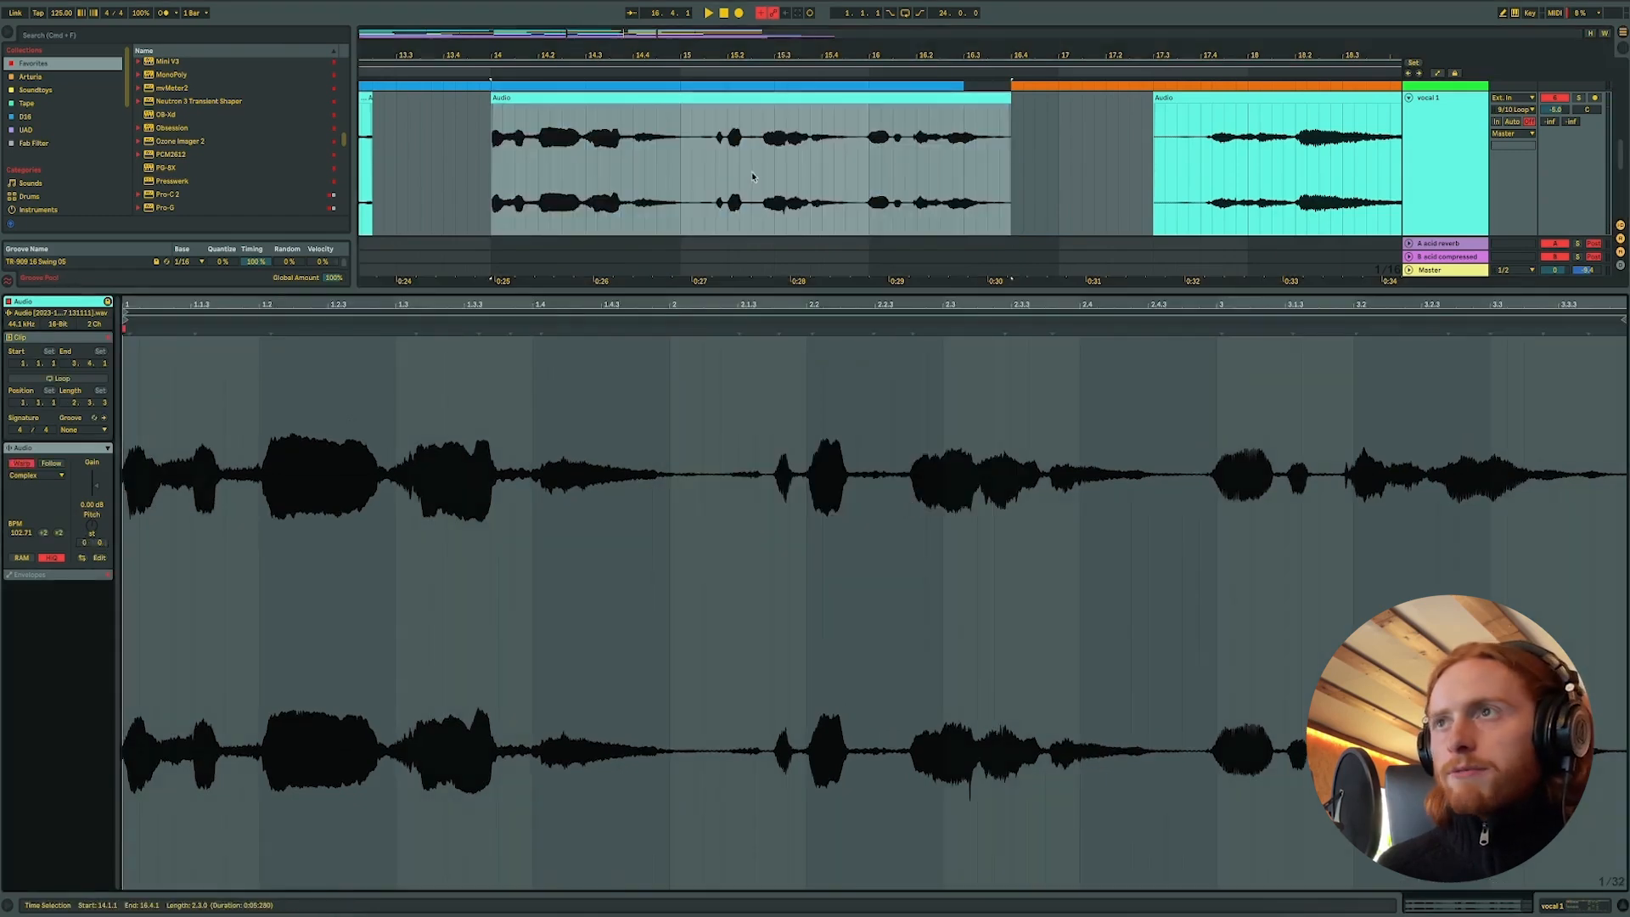
- Consolidate the bar 14 vocal phrase, play it with the full mix, and return to the full arrangement view
left_click(802, 95)
key("super+j")
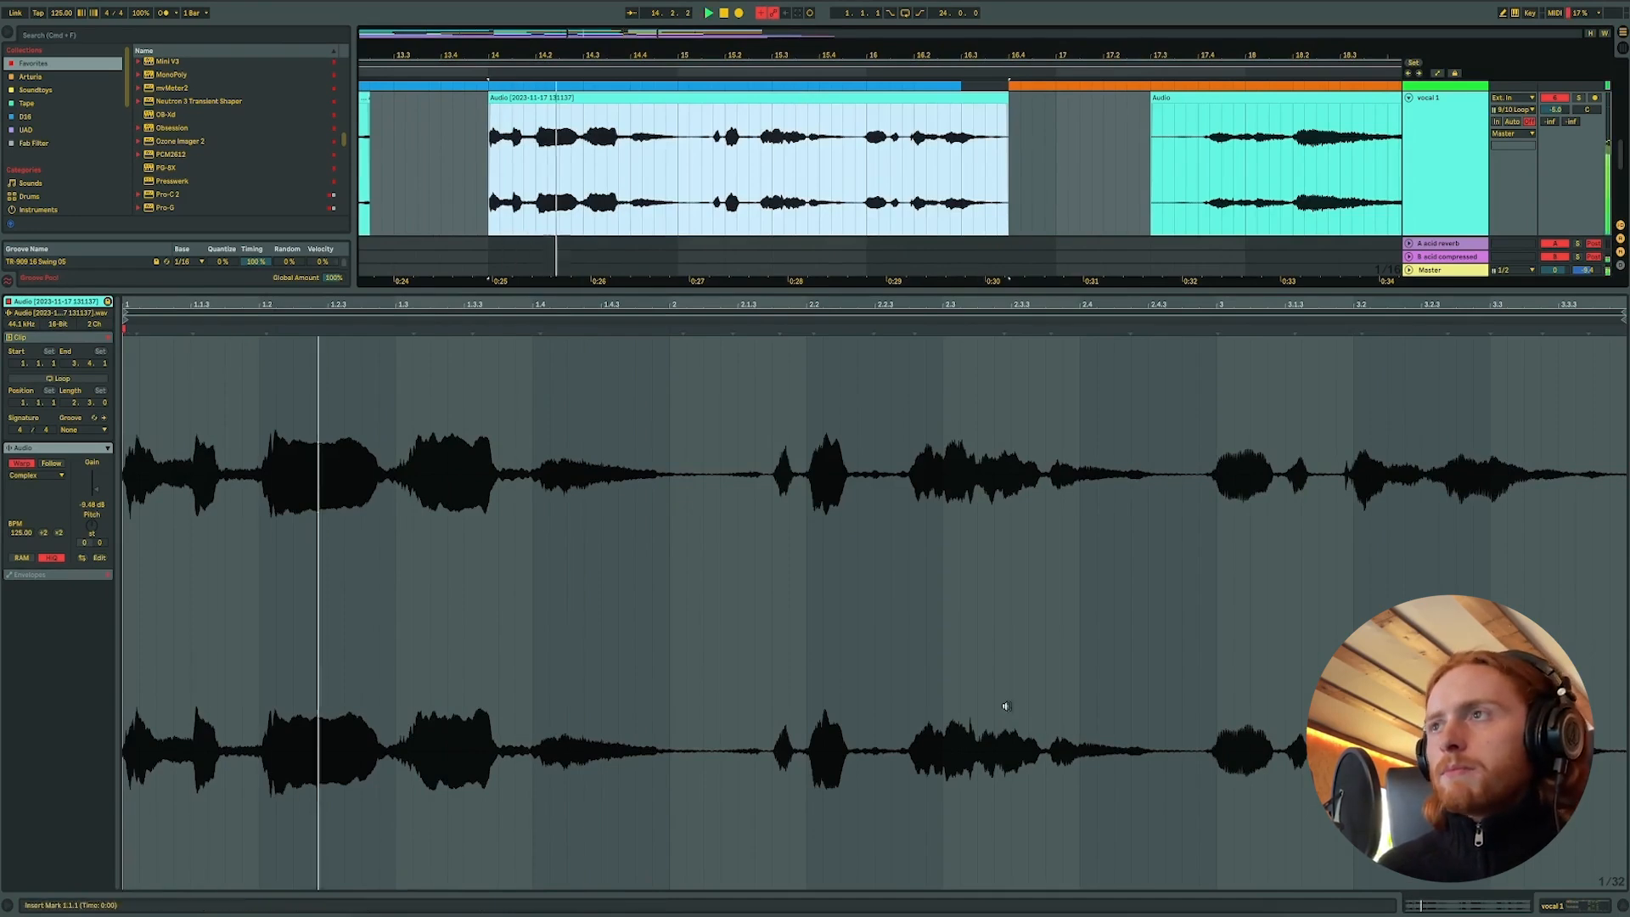
left_click(1621, 906)
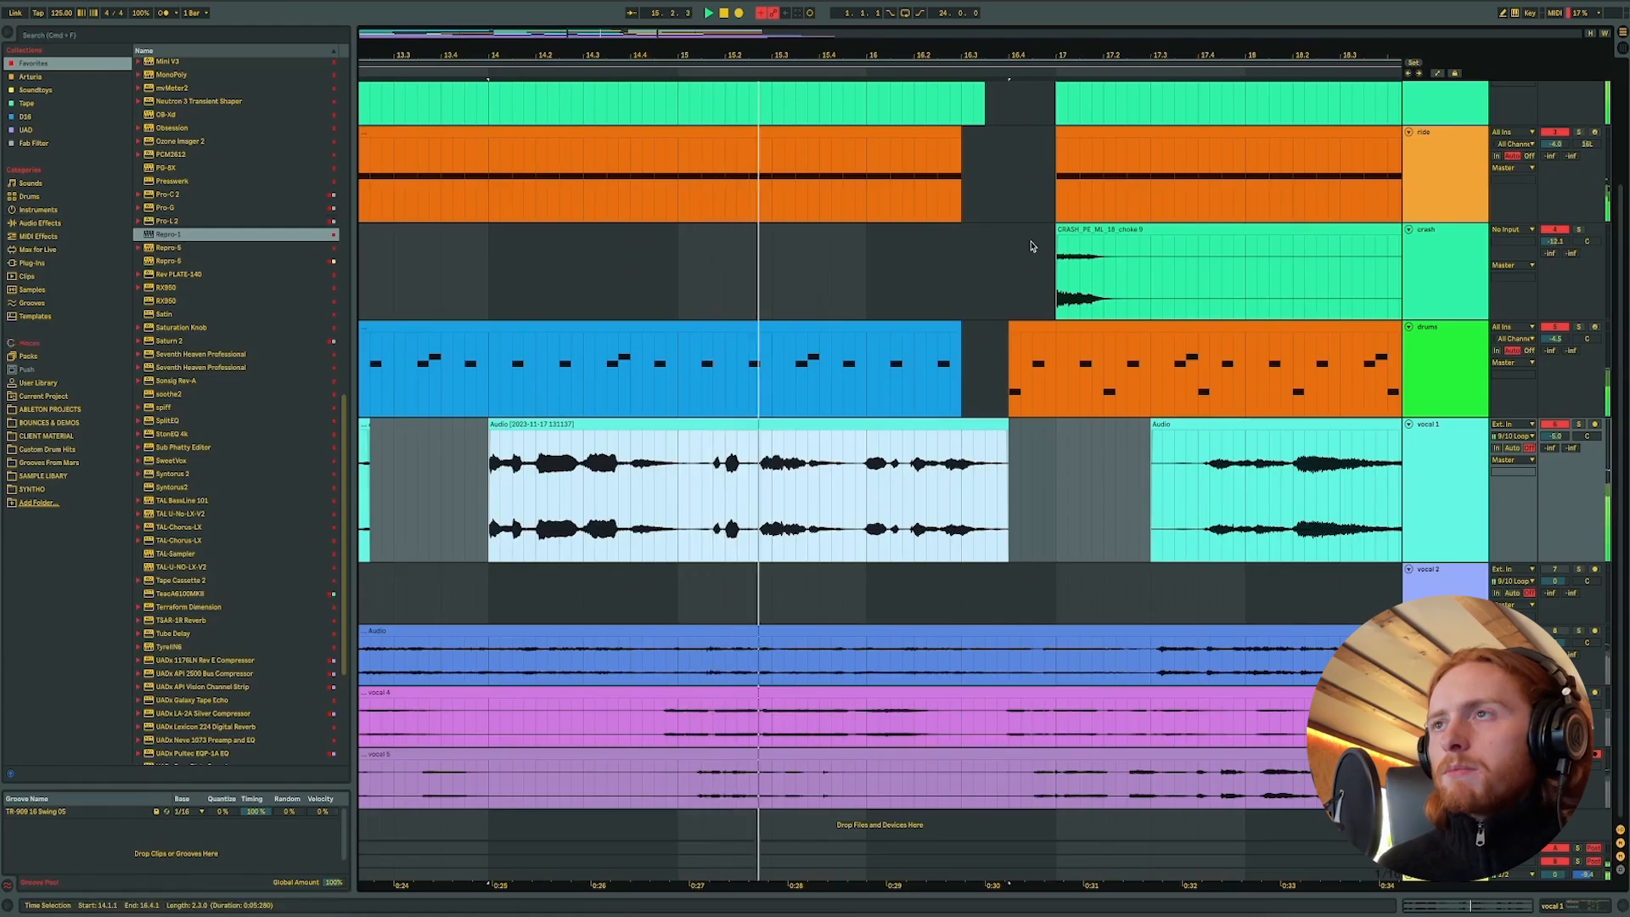
- Audition the leftover vocal 1 clip at 17.3.1 against the clip at bar 5, and delete the leftover clip
scroll(945, 358, "right", 4)
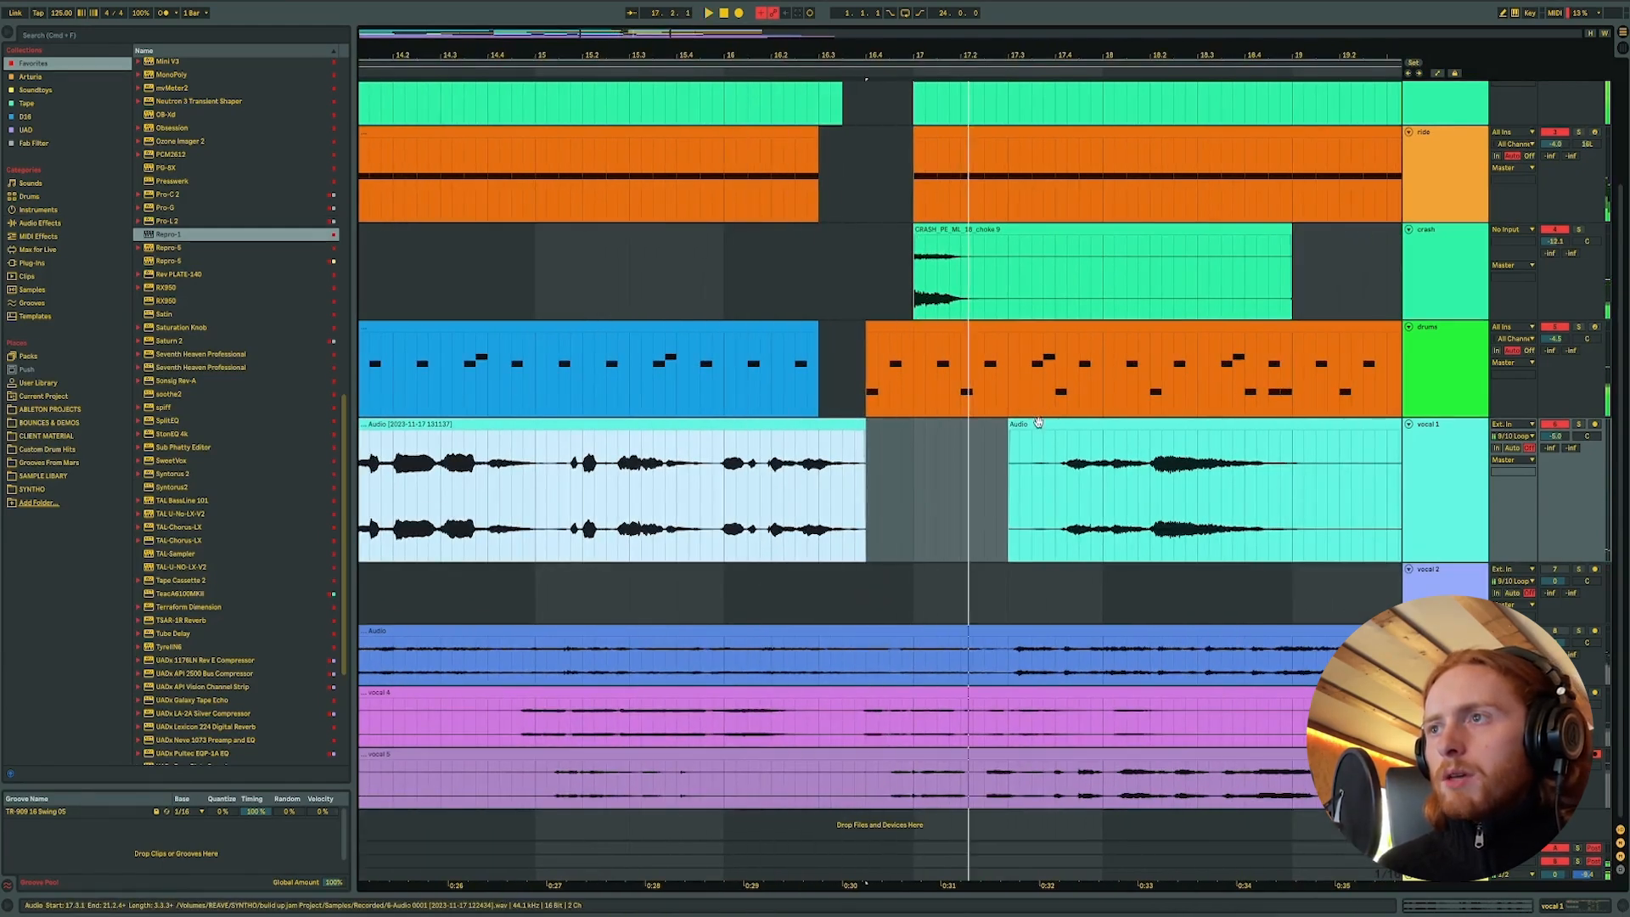
left_click_drag(1178, 52, 1163, 50)
key("w")
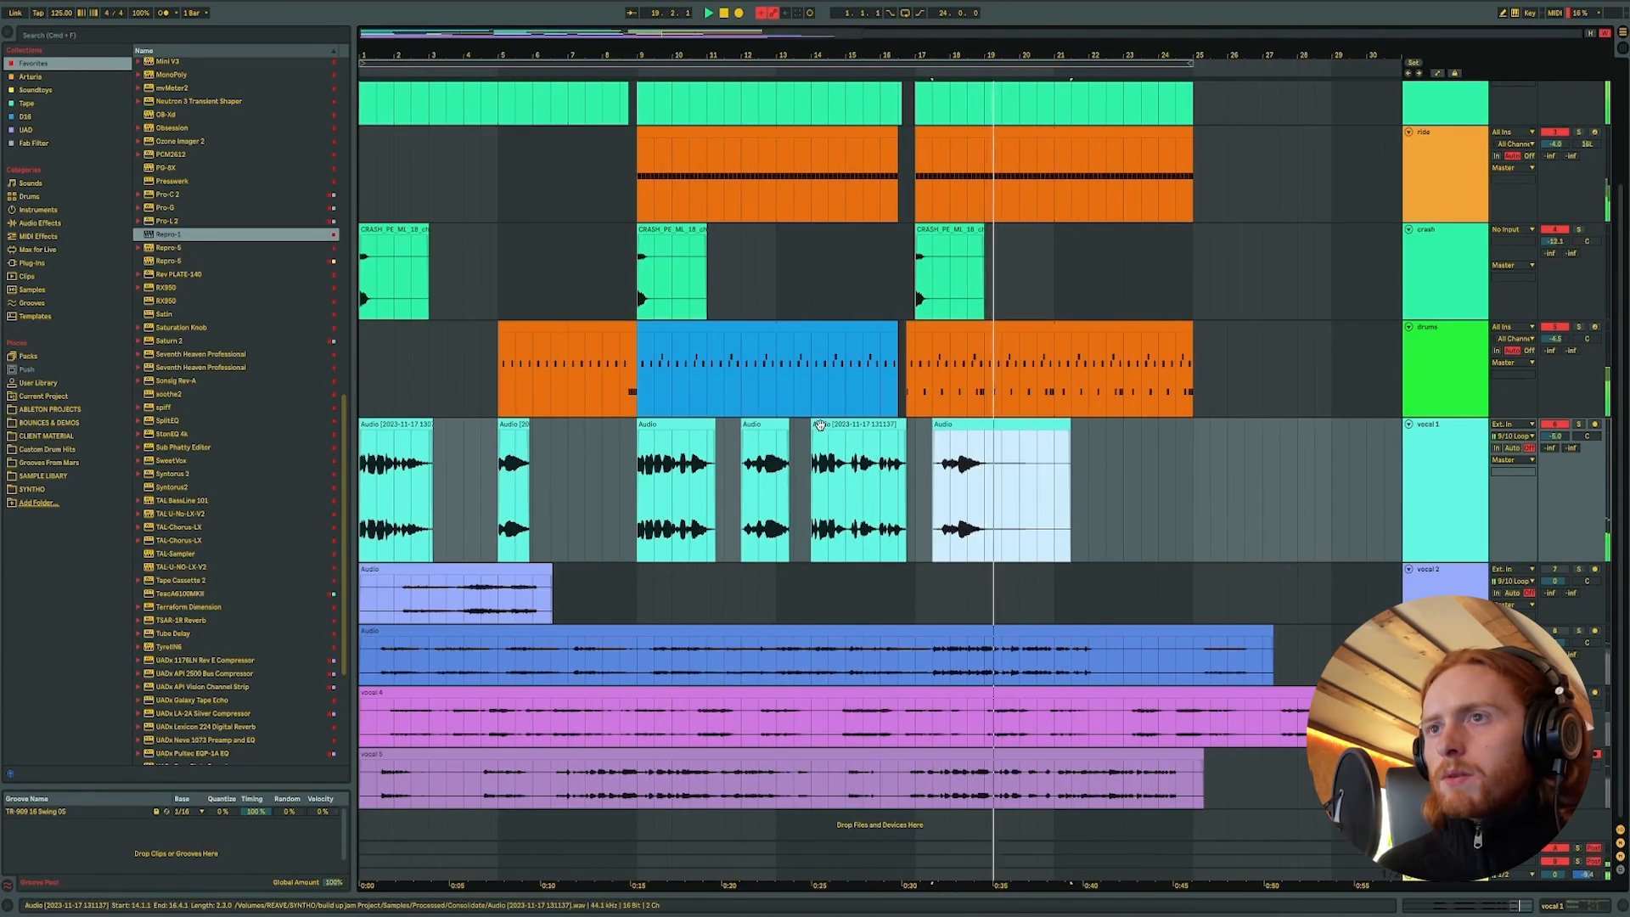
key("space")
key("space")
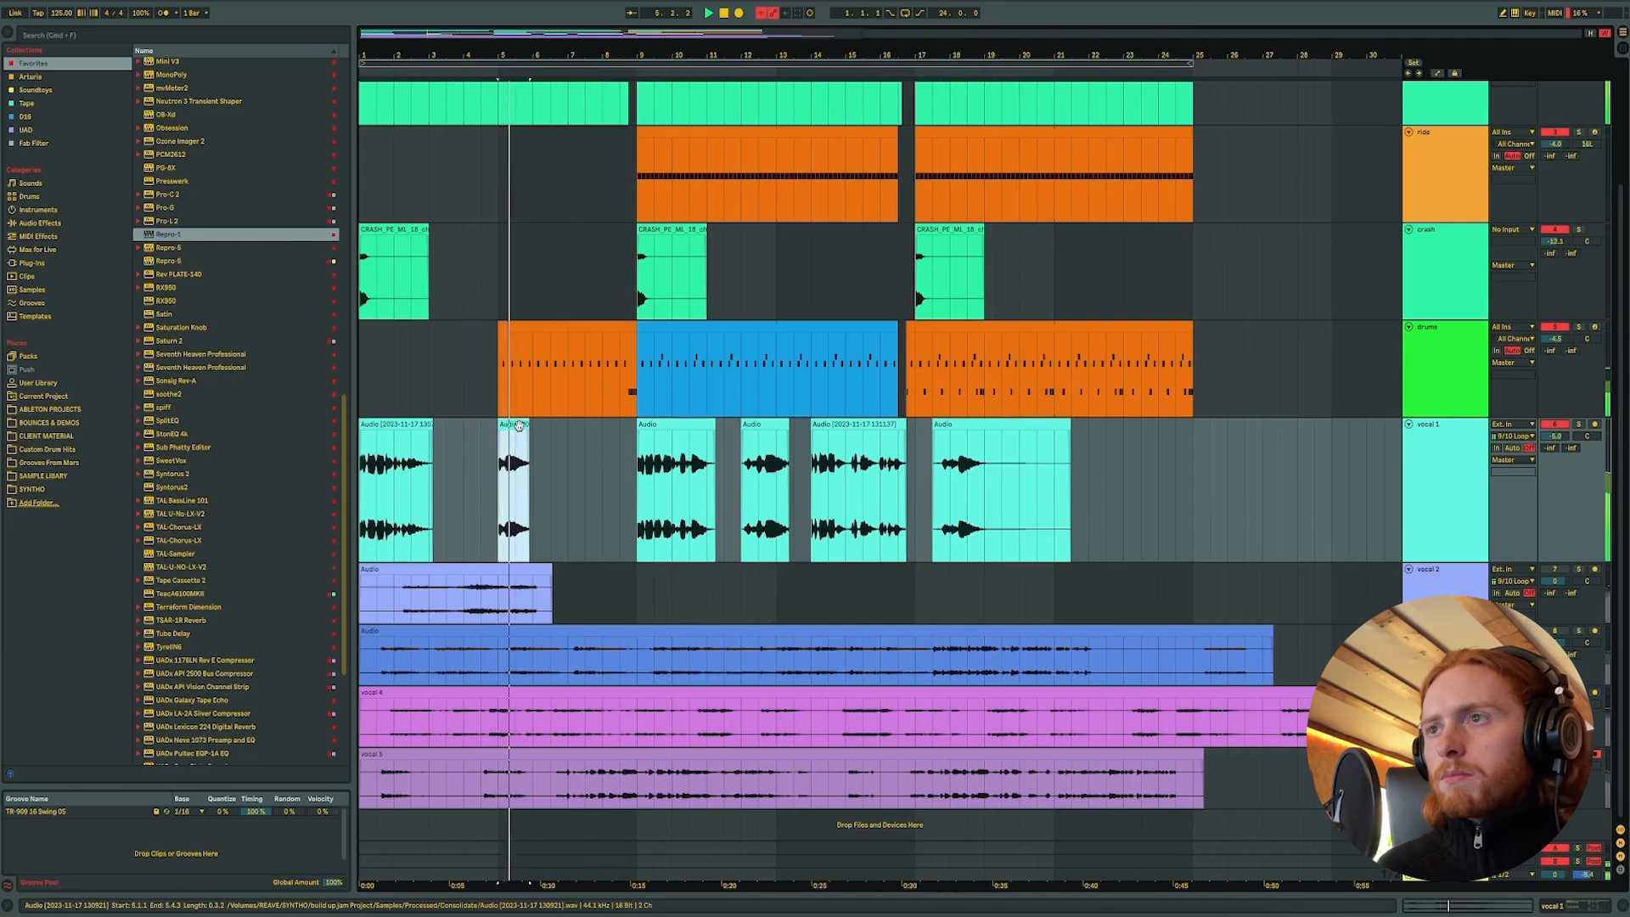
key("space")
key("space")
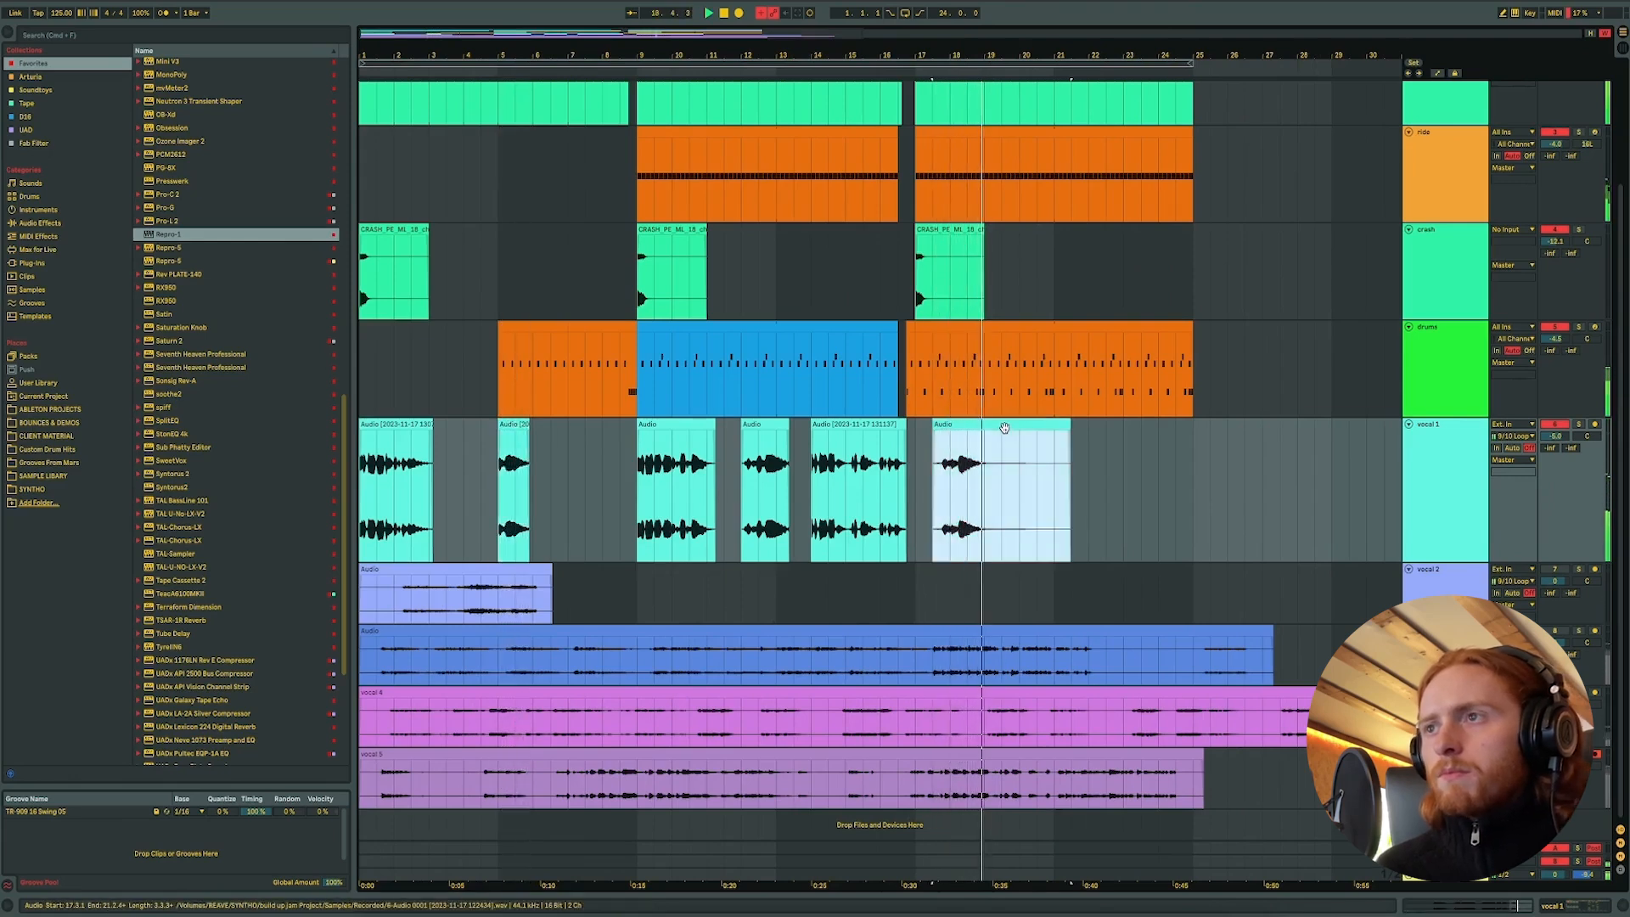
key("Delete")
- Review the remaining vocal 1 phrases and play the one at bar 12 up close to check its timing
left_click(779, 426)
left_click(752, 421)
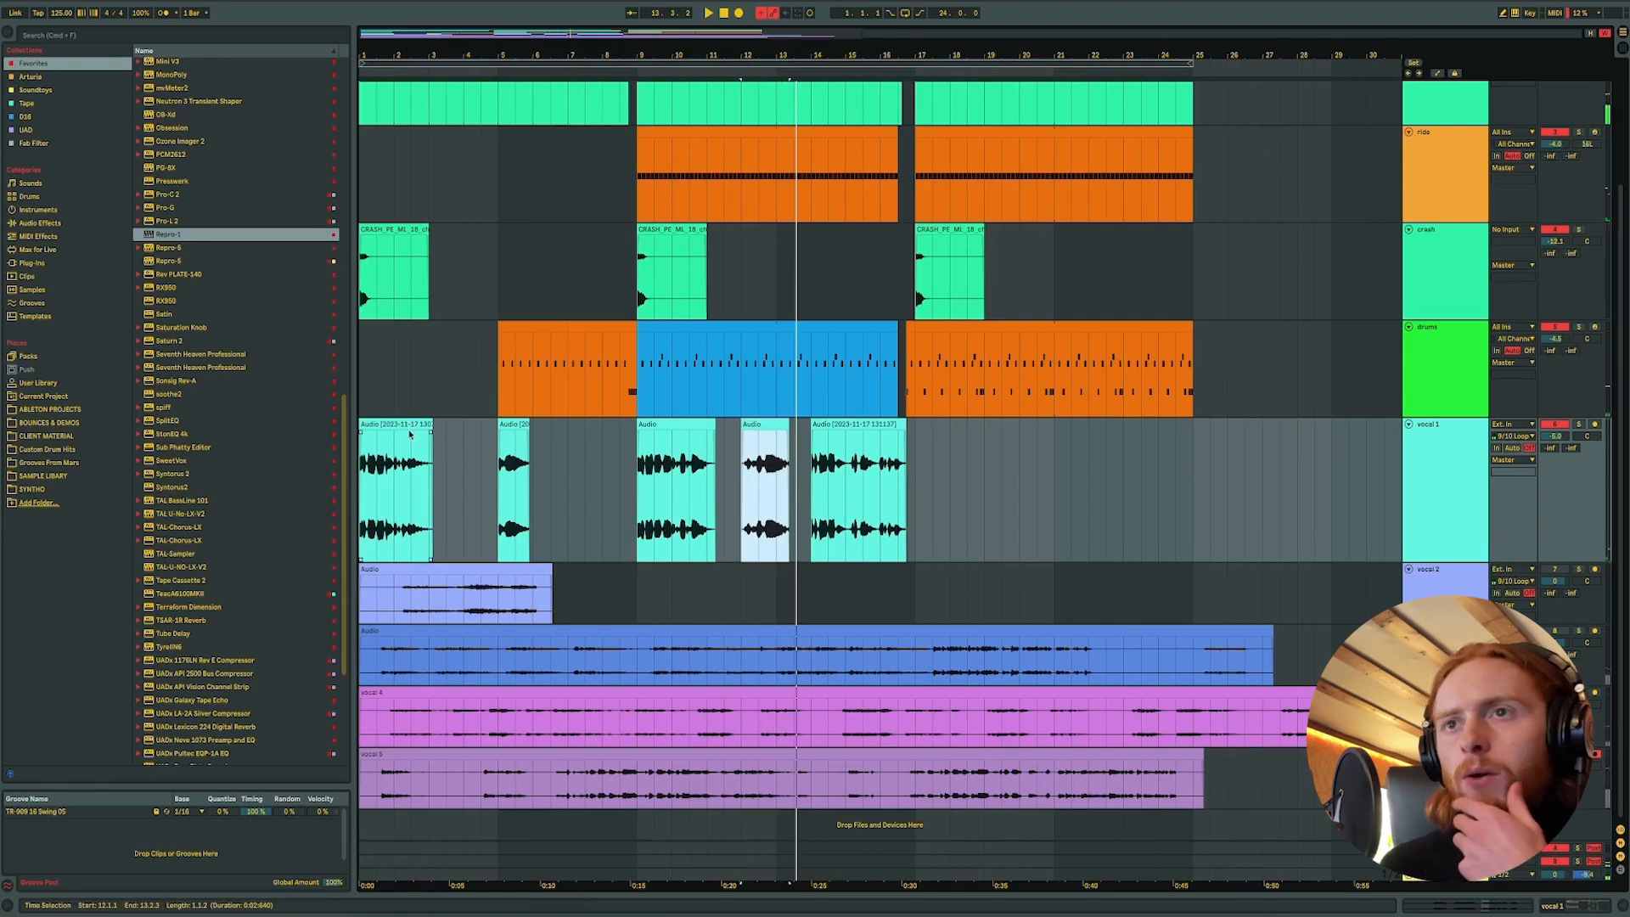
left_click(692, 427)
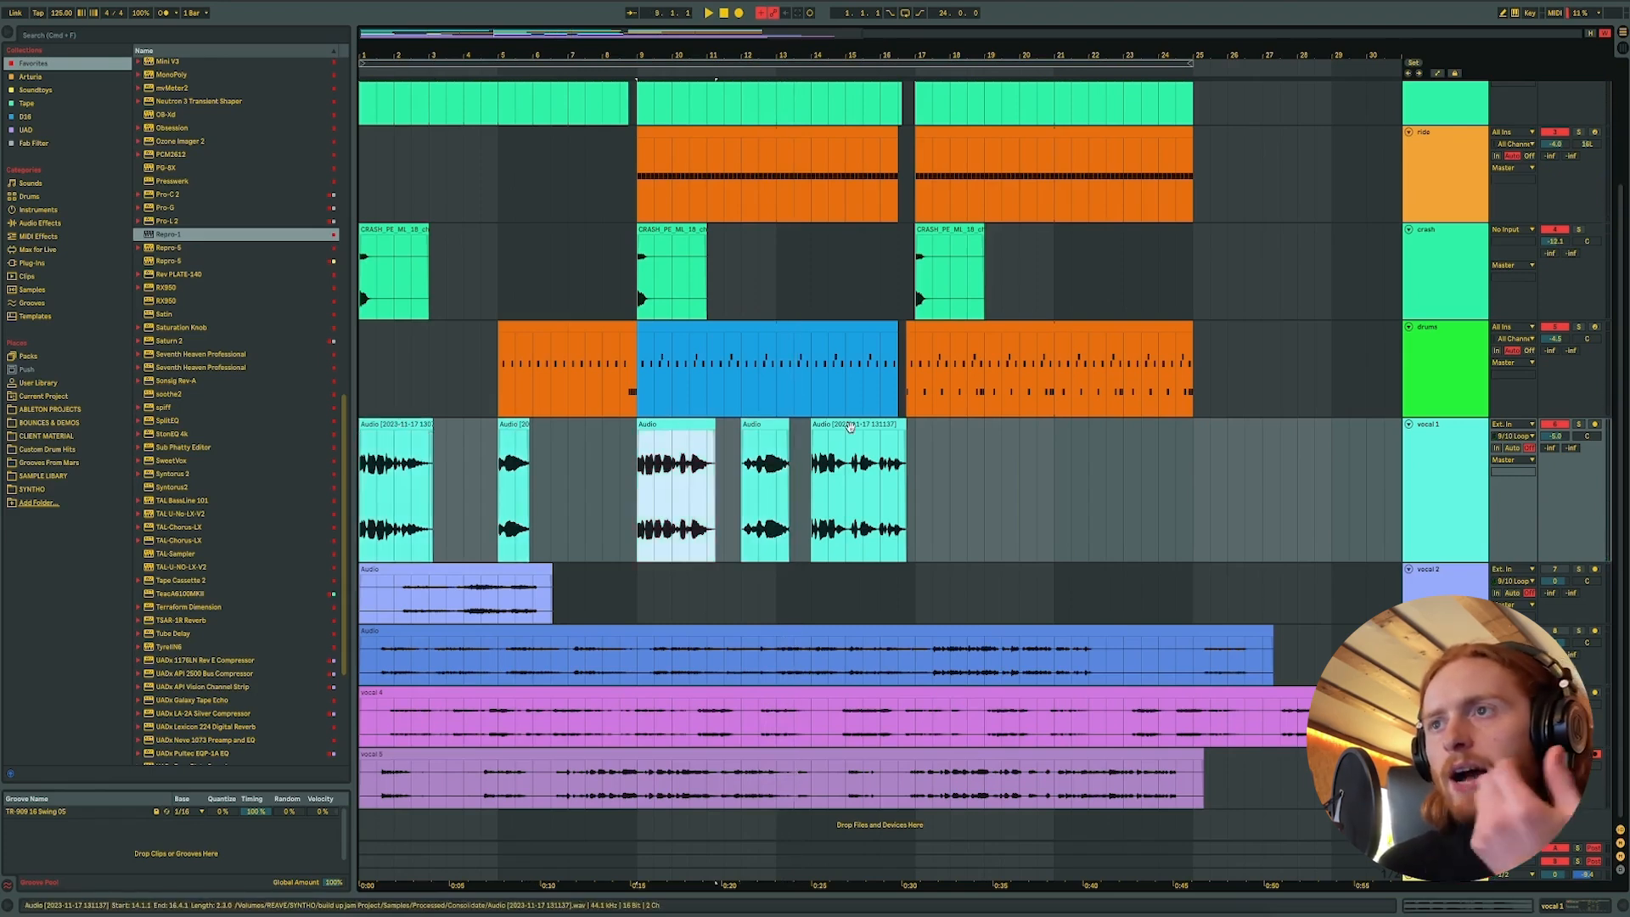
left_click(753, 424)
key("z")
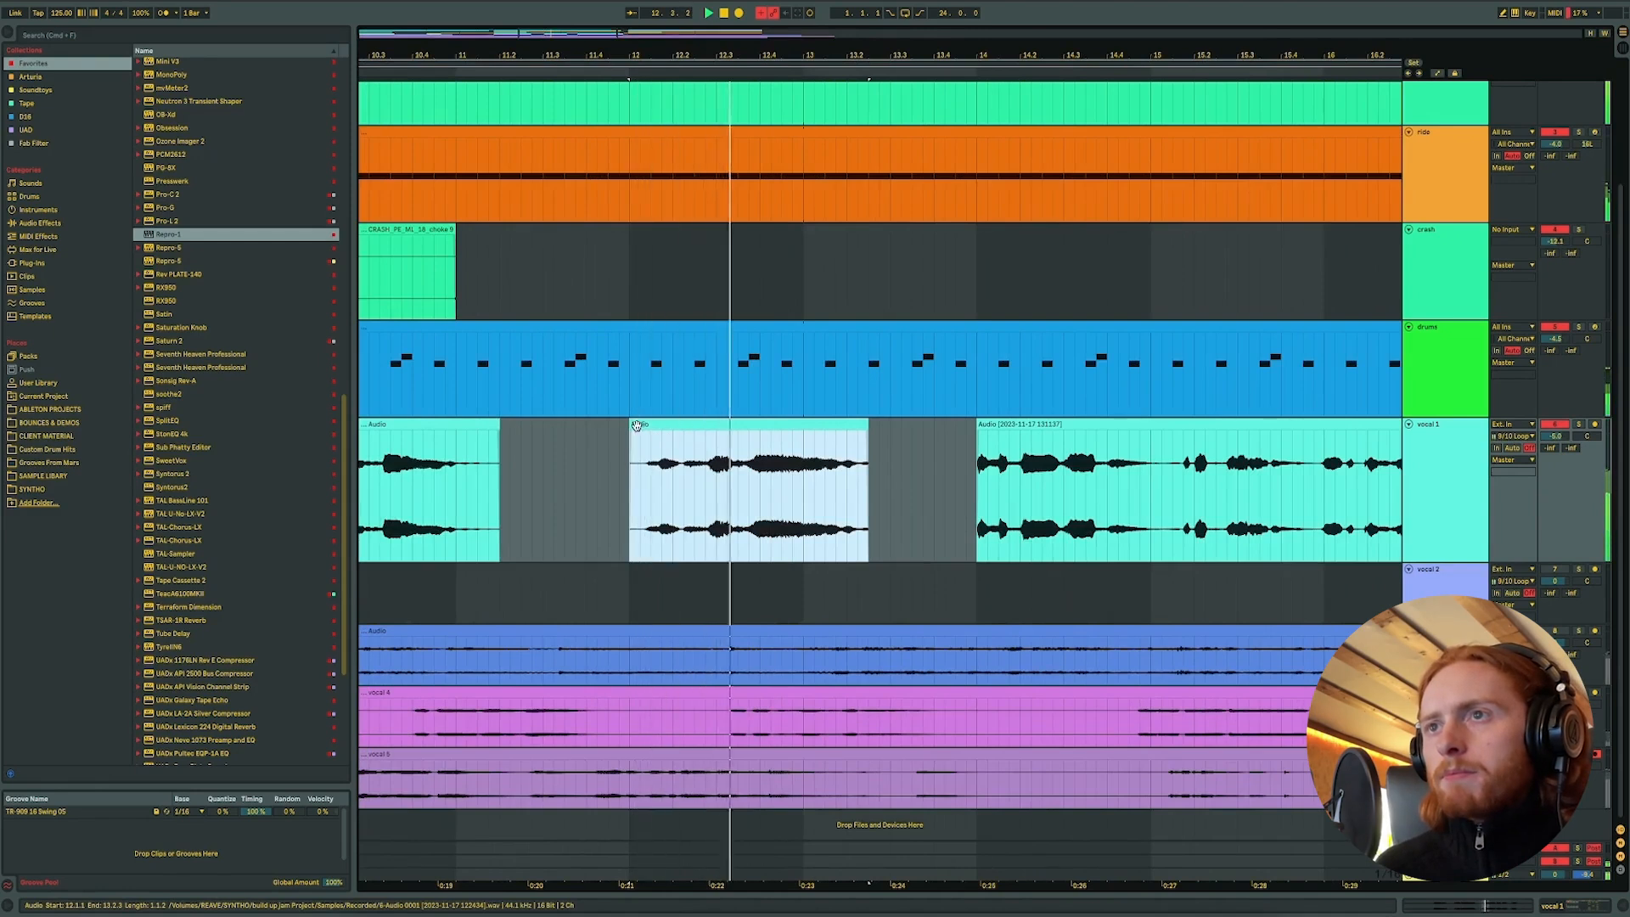
- Crop the silence from both ends of the vocal 1 phrase at bar 12, starting it at 12.1.1, consolidate it up to 13.2.1 and play it
left_click_drag(639, 425, 658, 424)
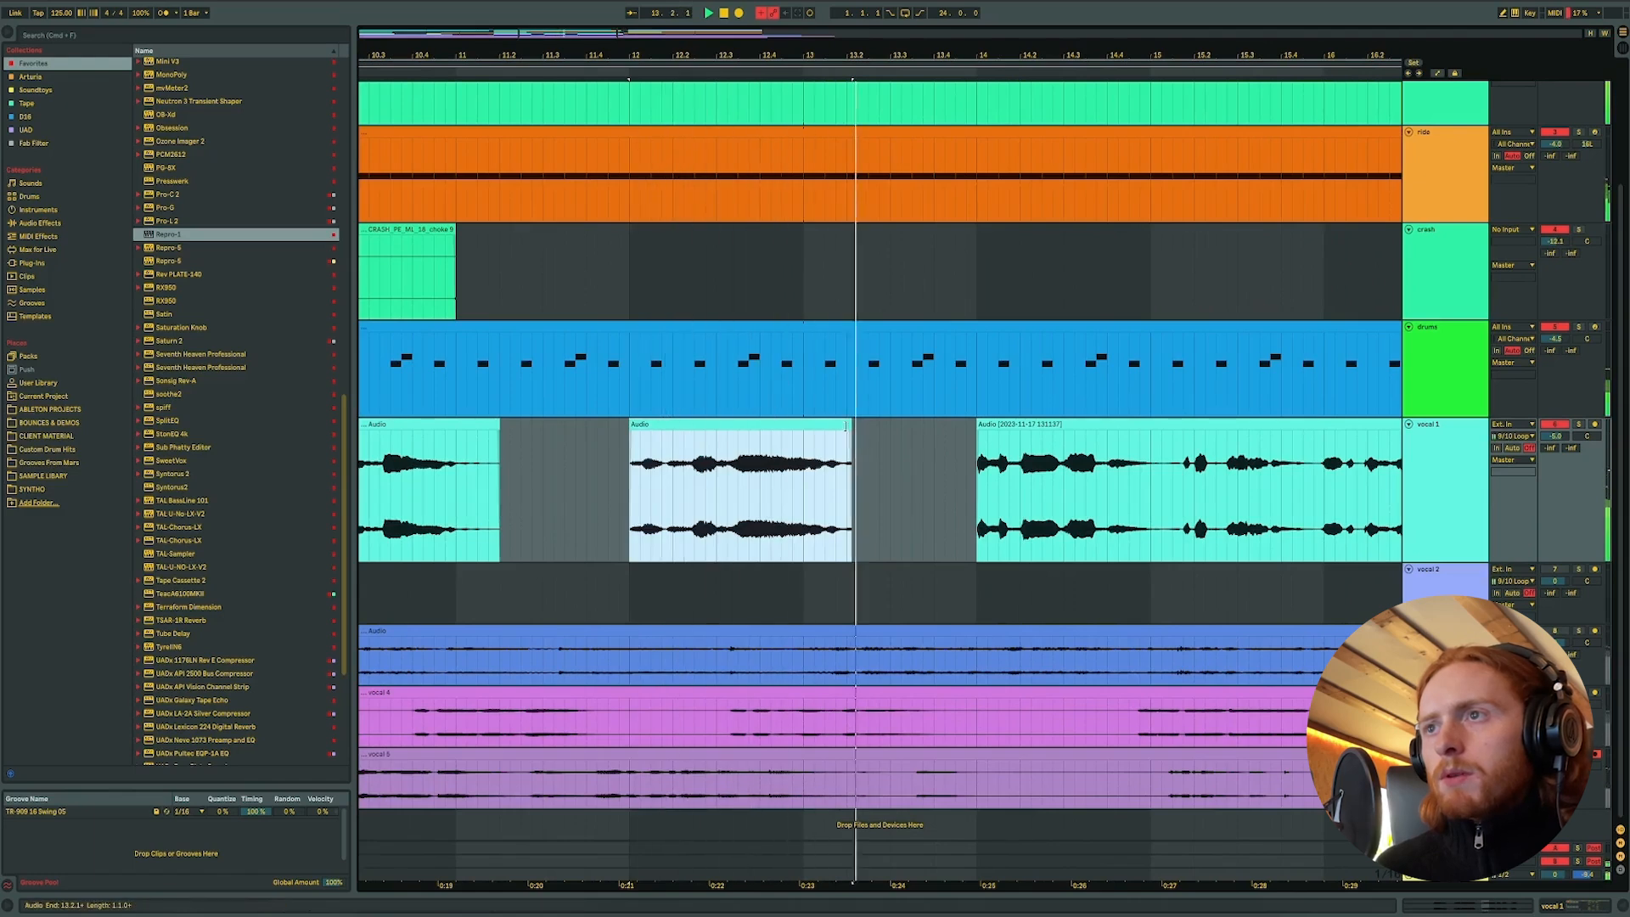
mouse_move(845, 426)
left_mouse_down()
mouse_move(898, 426)
mouse_move(845, 426)
left_mouse_up()
double_click(836, 427)
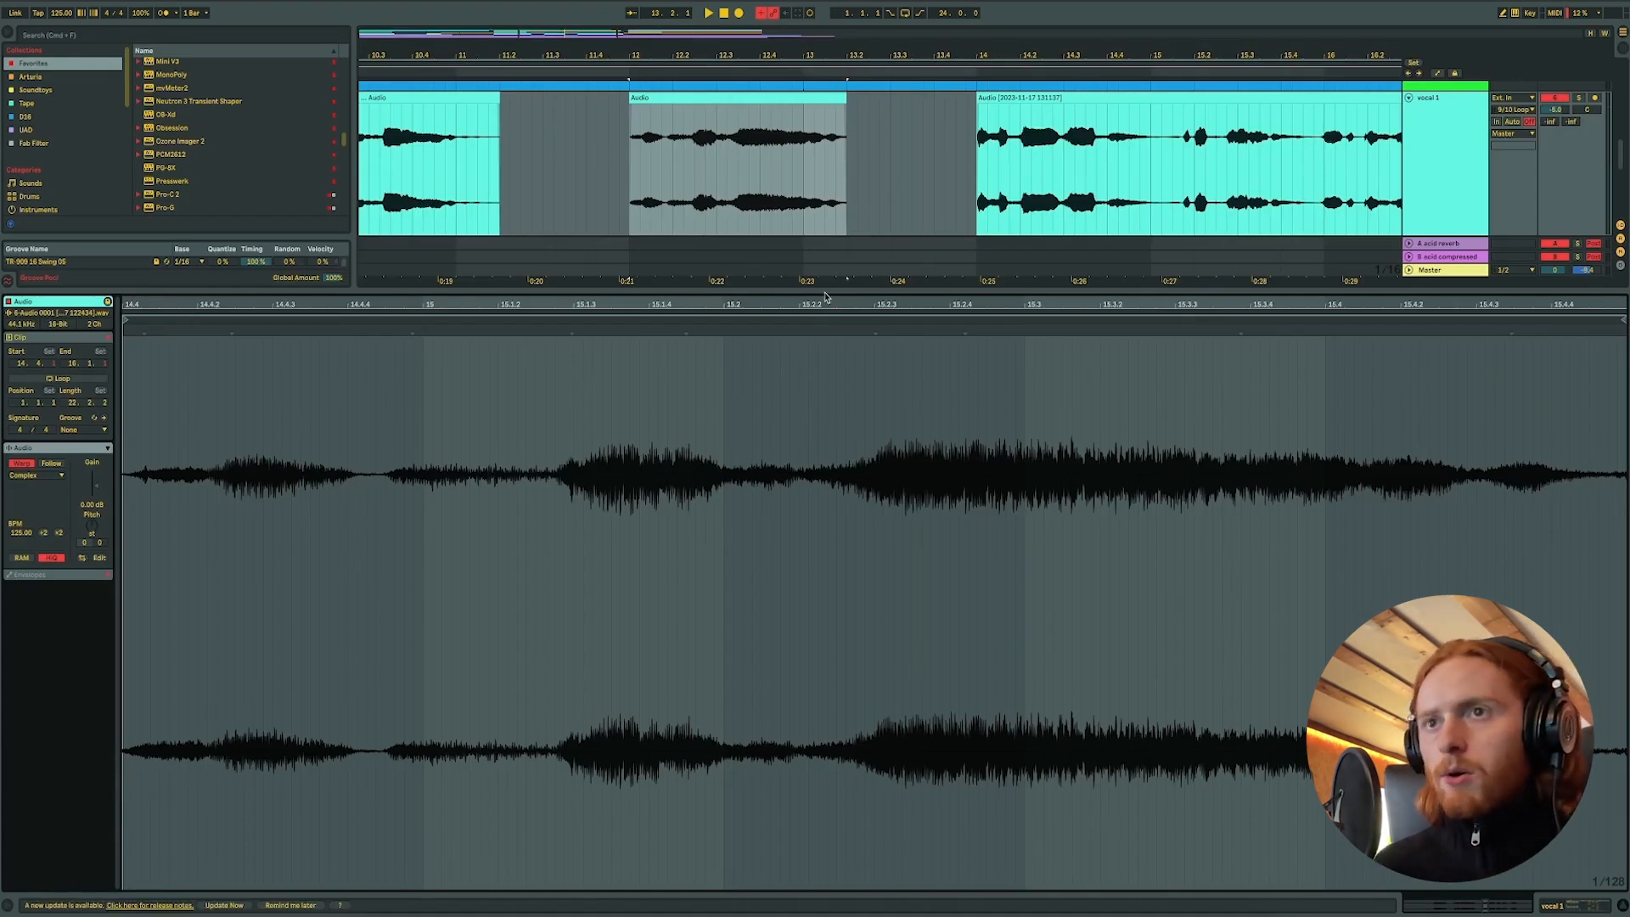
key("super+j")
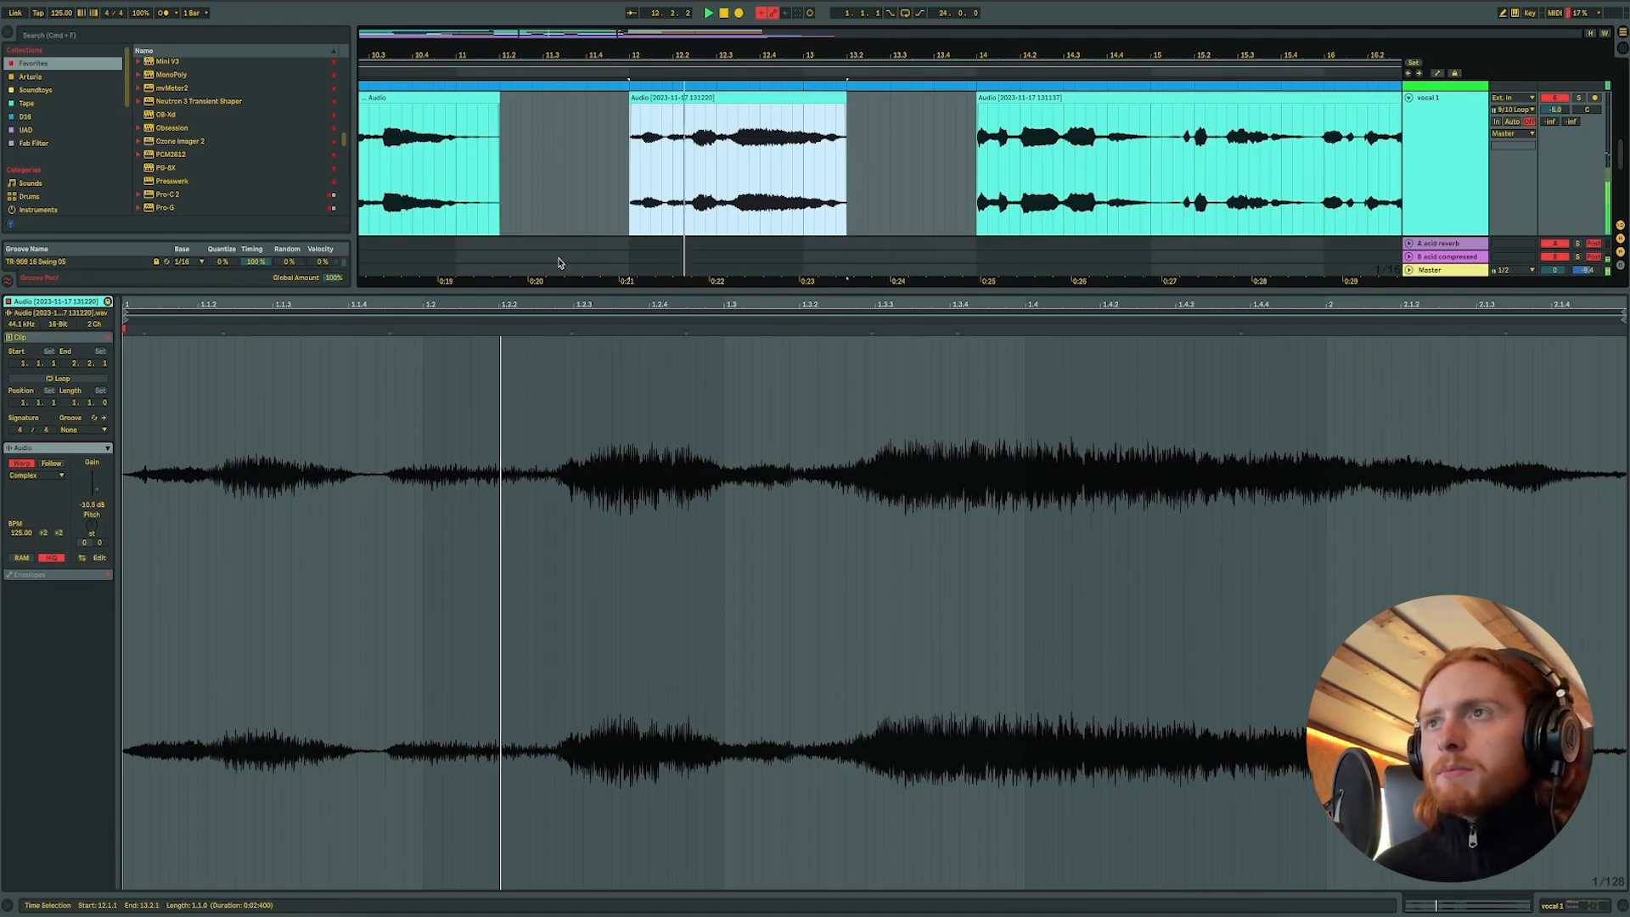
left_click(439, 319)
key("space")
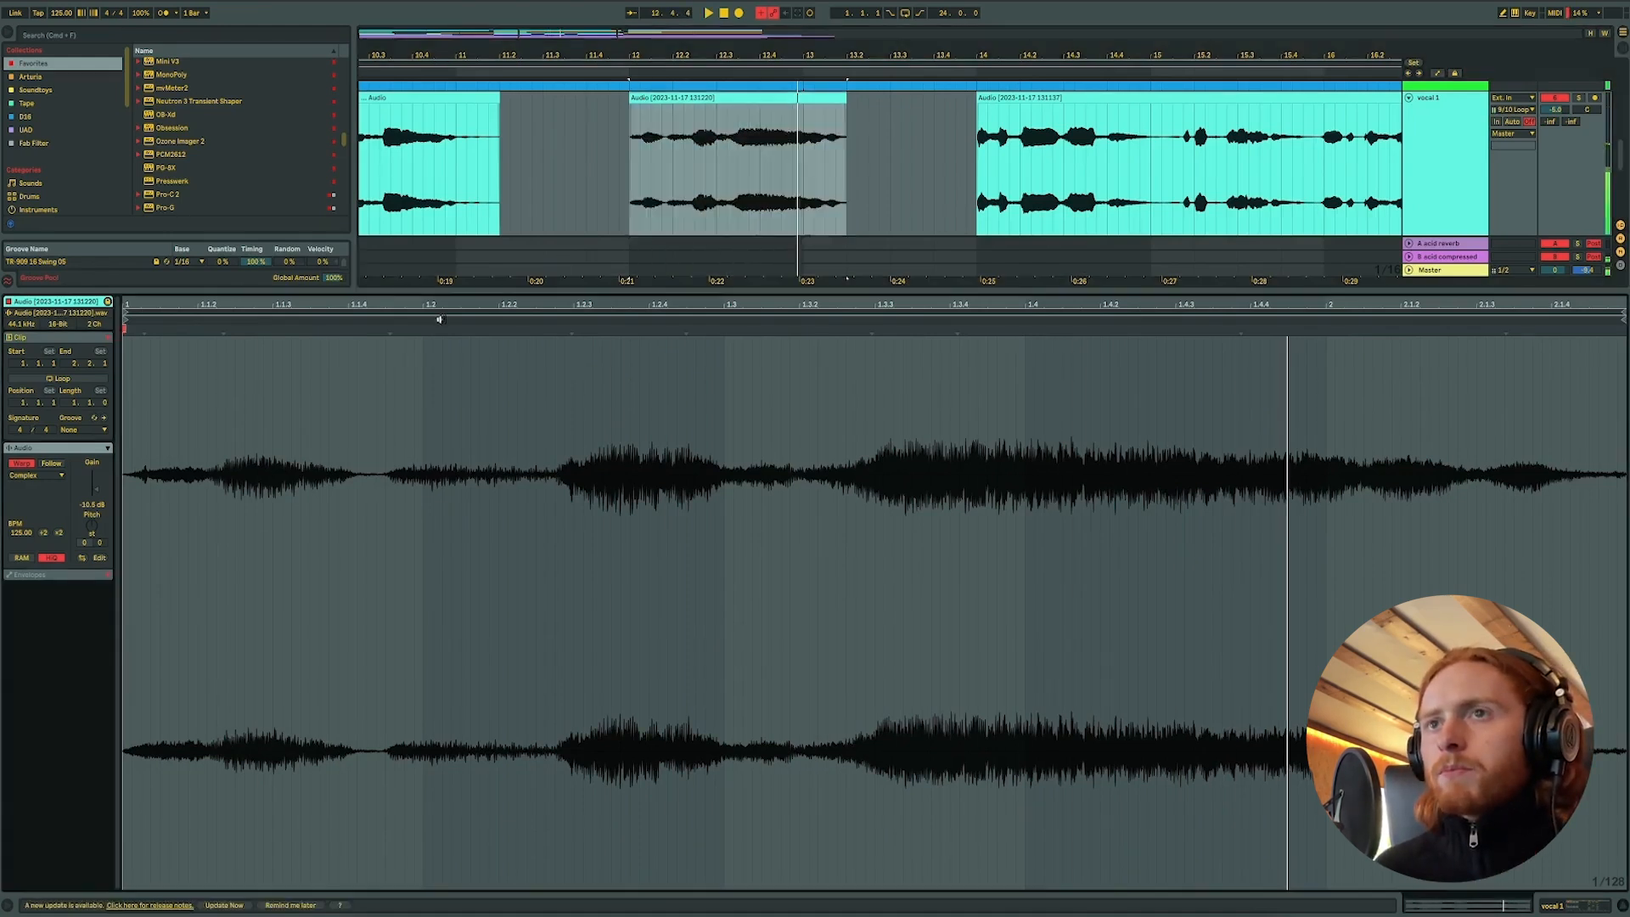
- Try to pull the bar 12 phrase earlier using a warp marker near 1.1.4 with the clip grid off, and undo the marker move
left_click(389, 330)
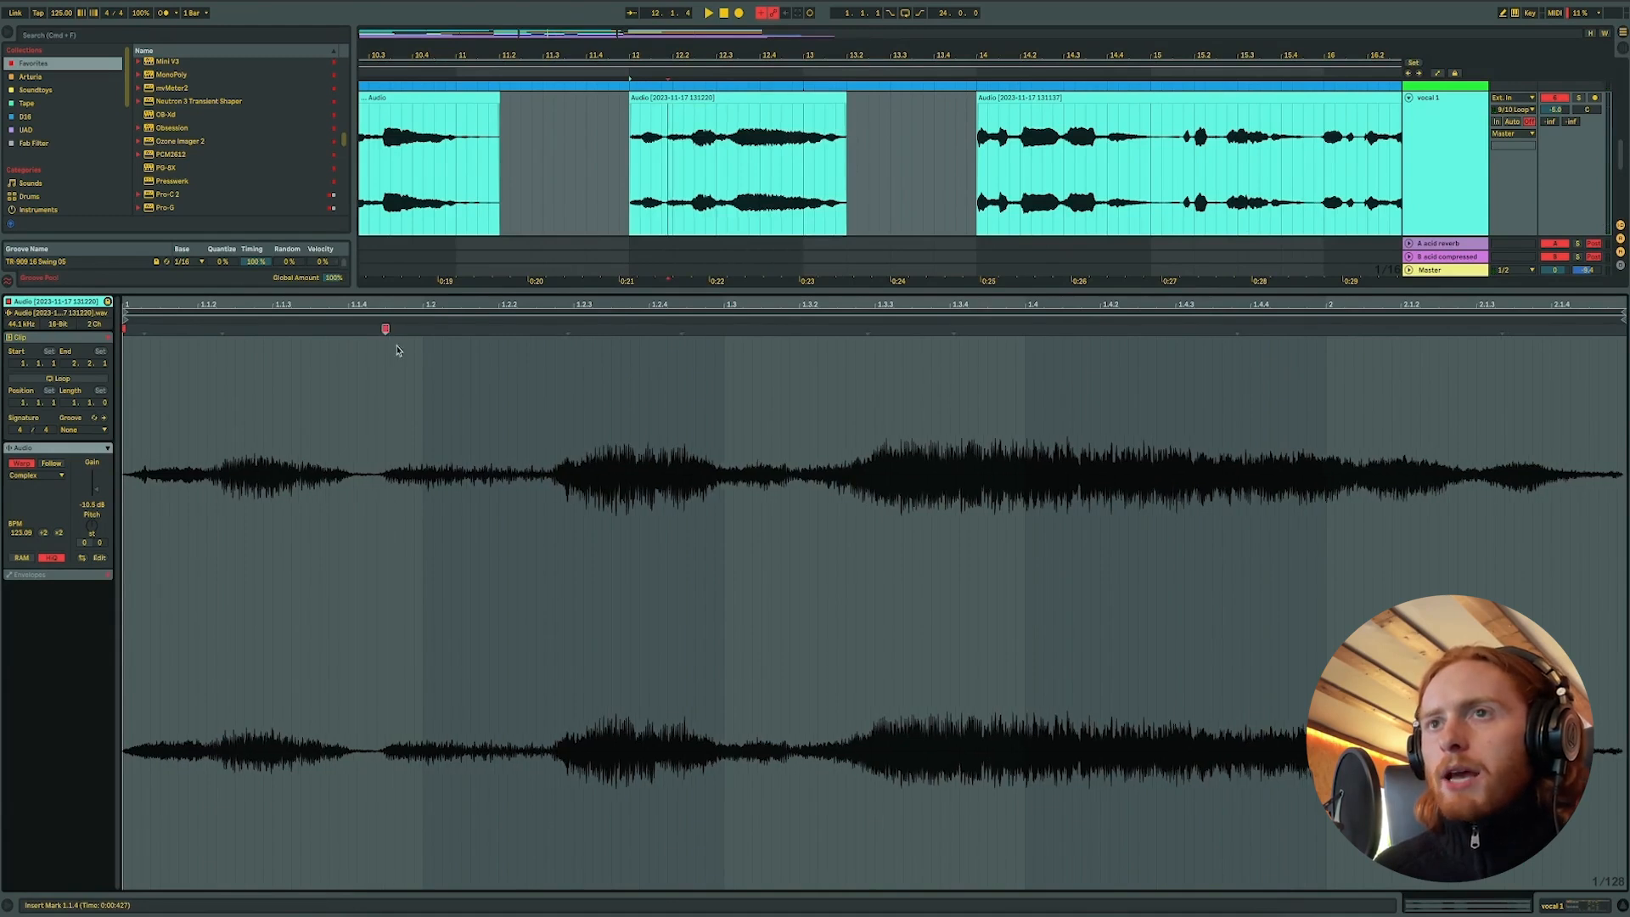
right_click(425, 363)
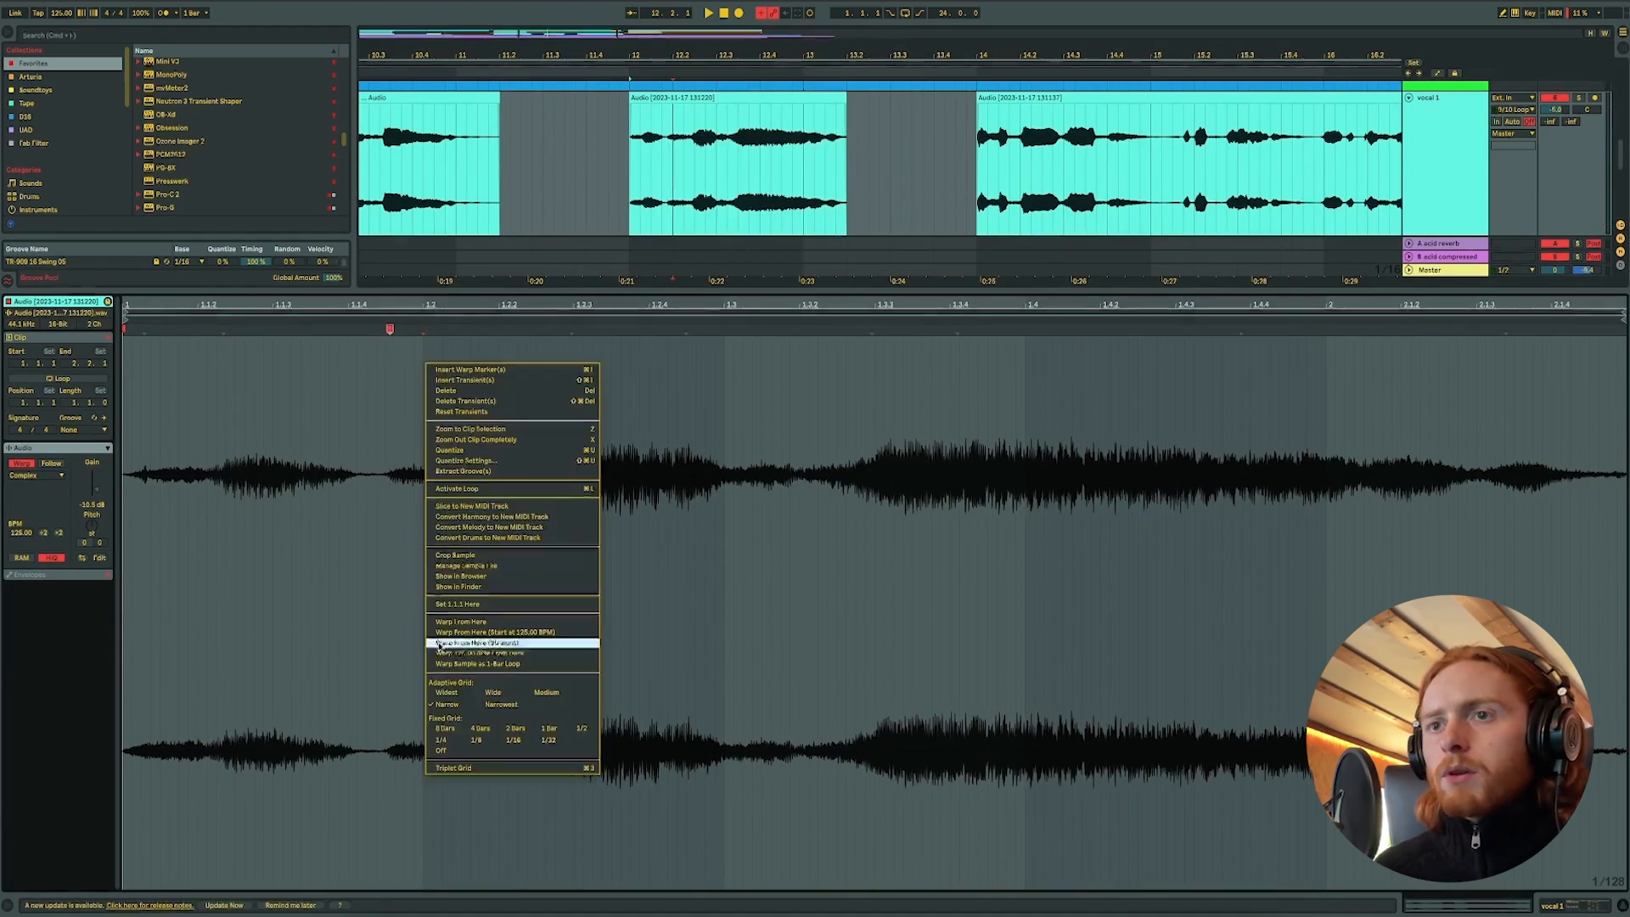
left_click(440, 750)
left_click_drag(389, 328, 346, 330)
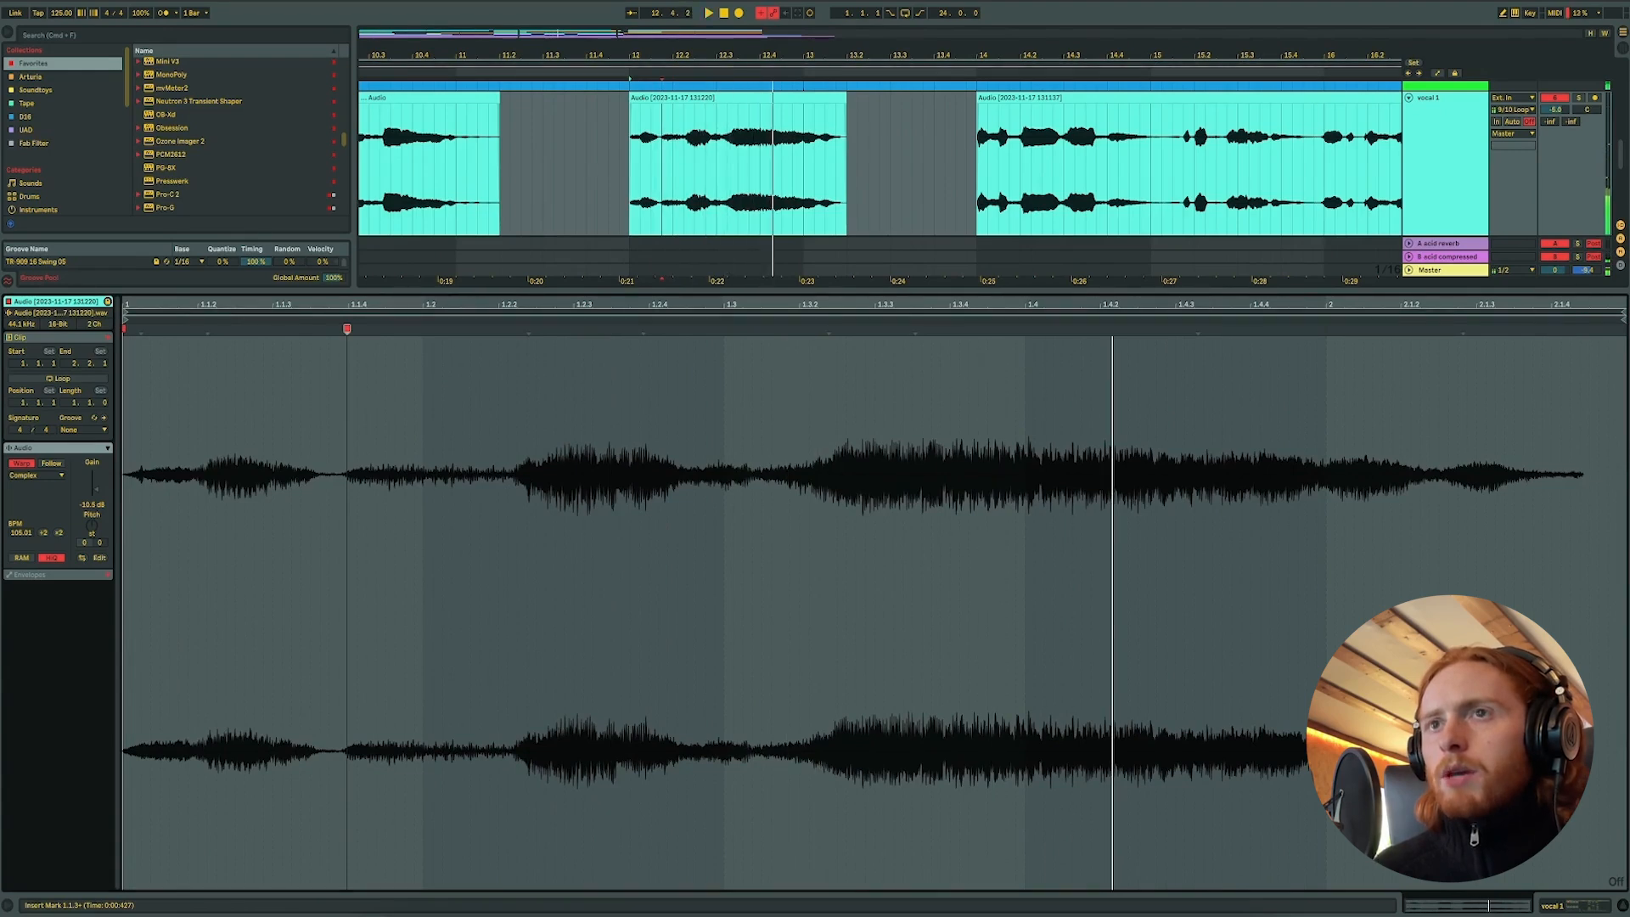
key("super+z")
key("super+z")
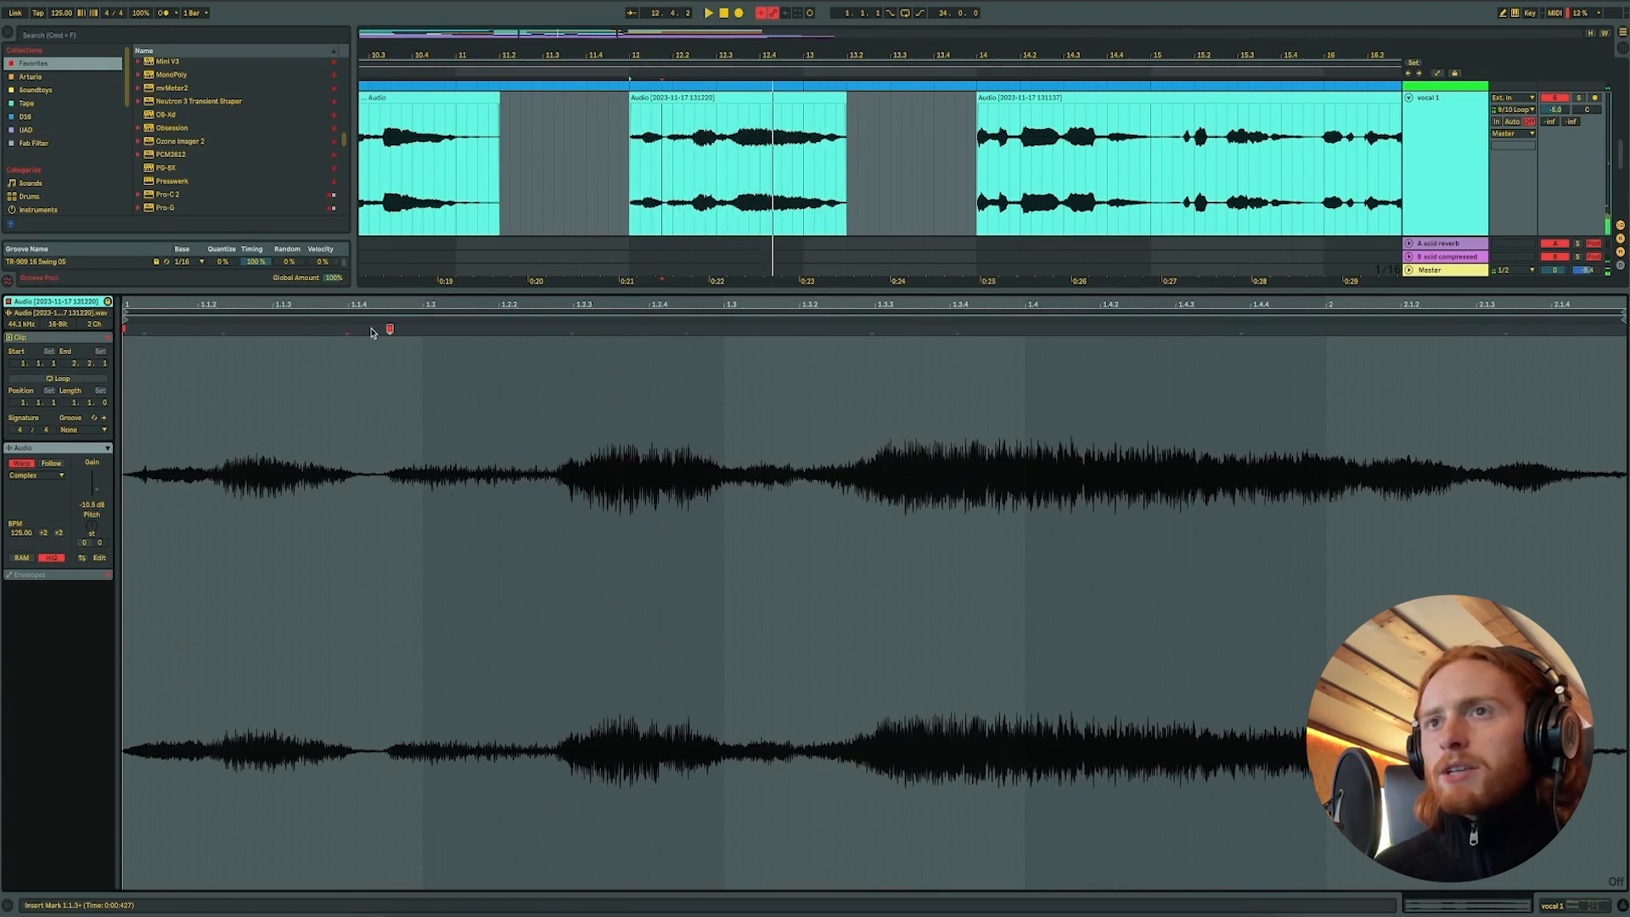
- Turn off warping for the bar 12 vocal phrase, raise its pitch to +5 semitones to speed it up, and play it
left_click(21, 464)
left_click_drag(94, 528, 93, 519)
key("space")
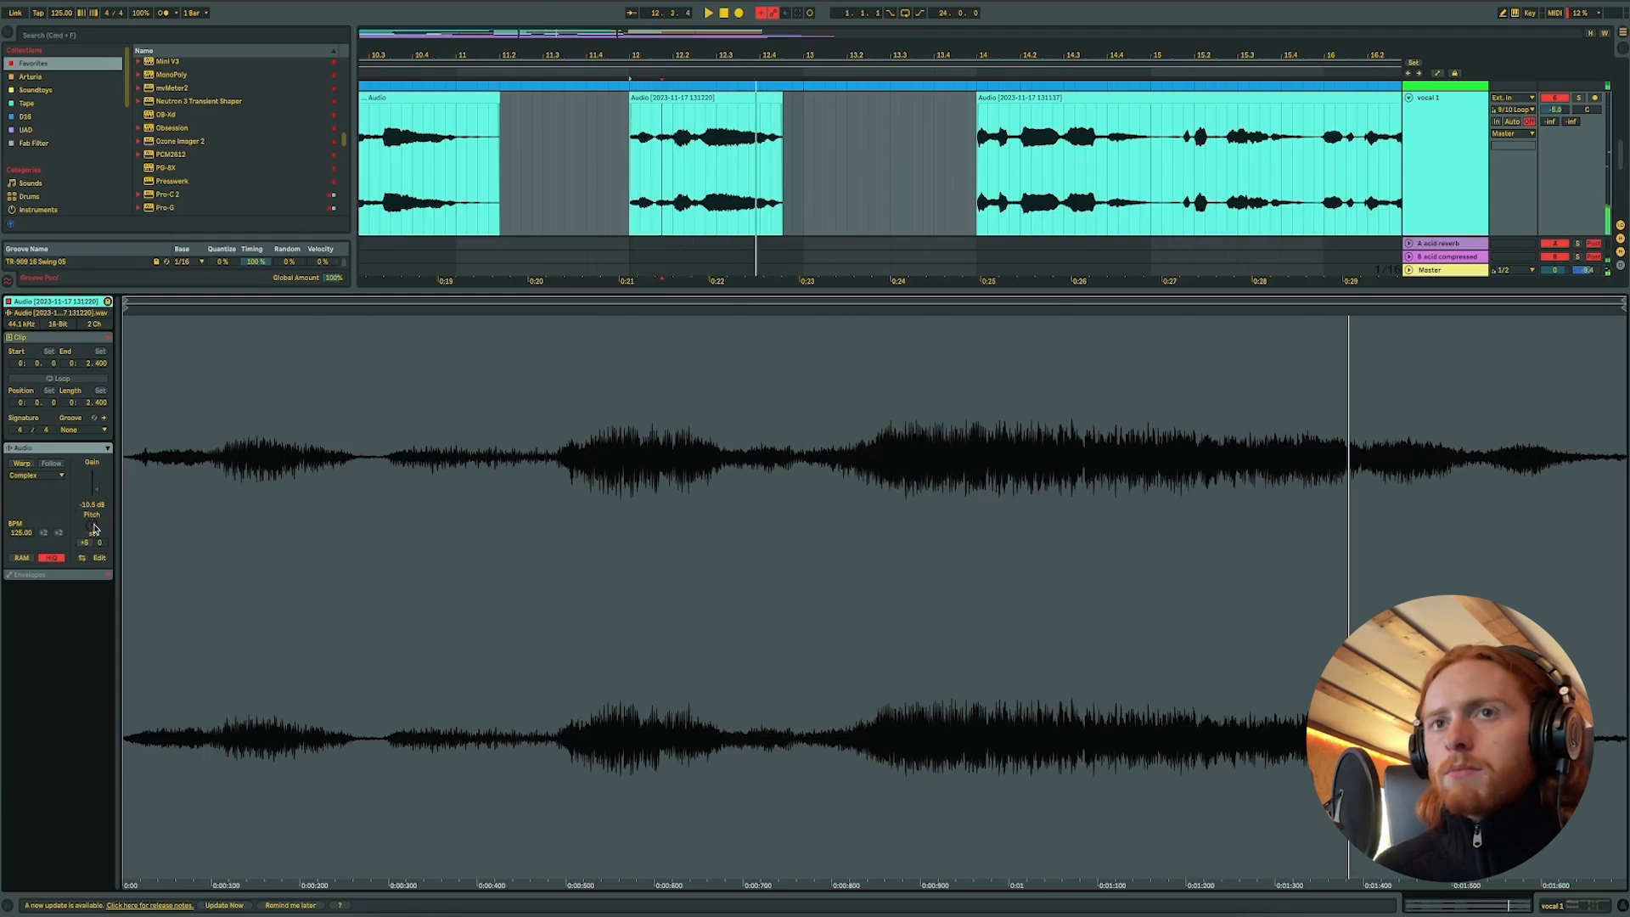
key("Down")
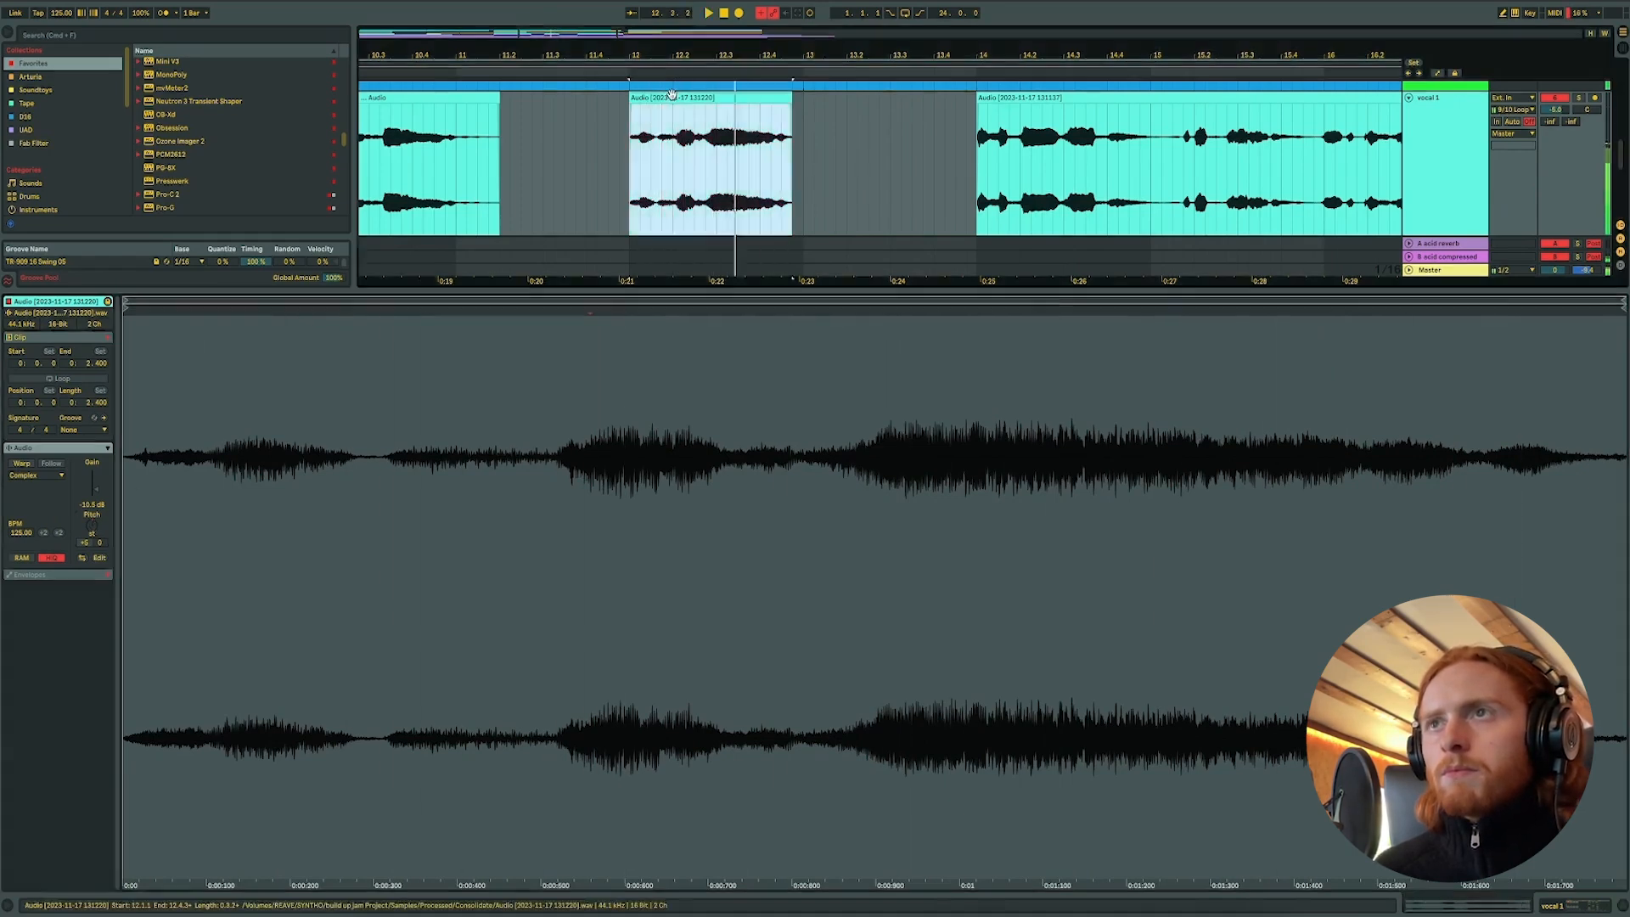
- Set the unwarped vocal phrase's pitch to +3 semitones and shift it to start at 11.4.4, playing it against the groove
left_click_drag(672, 91, 662, 91)
left_click(585, 126)
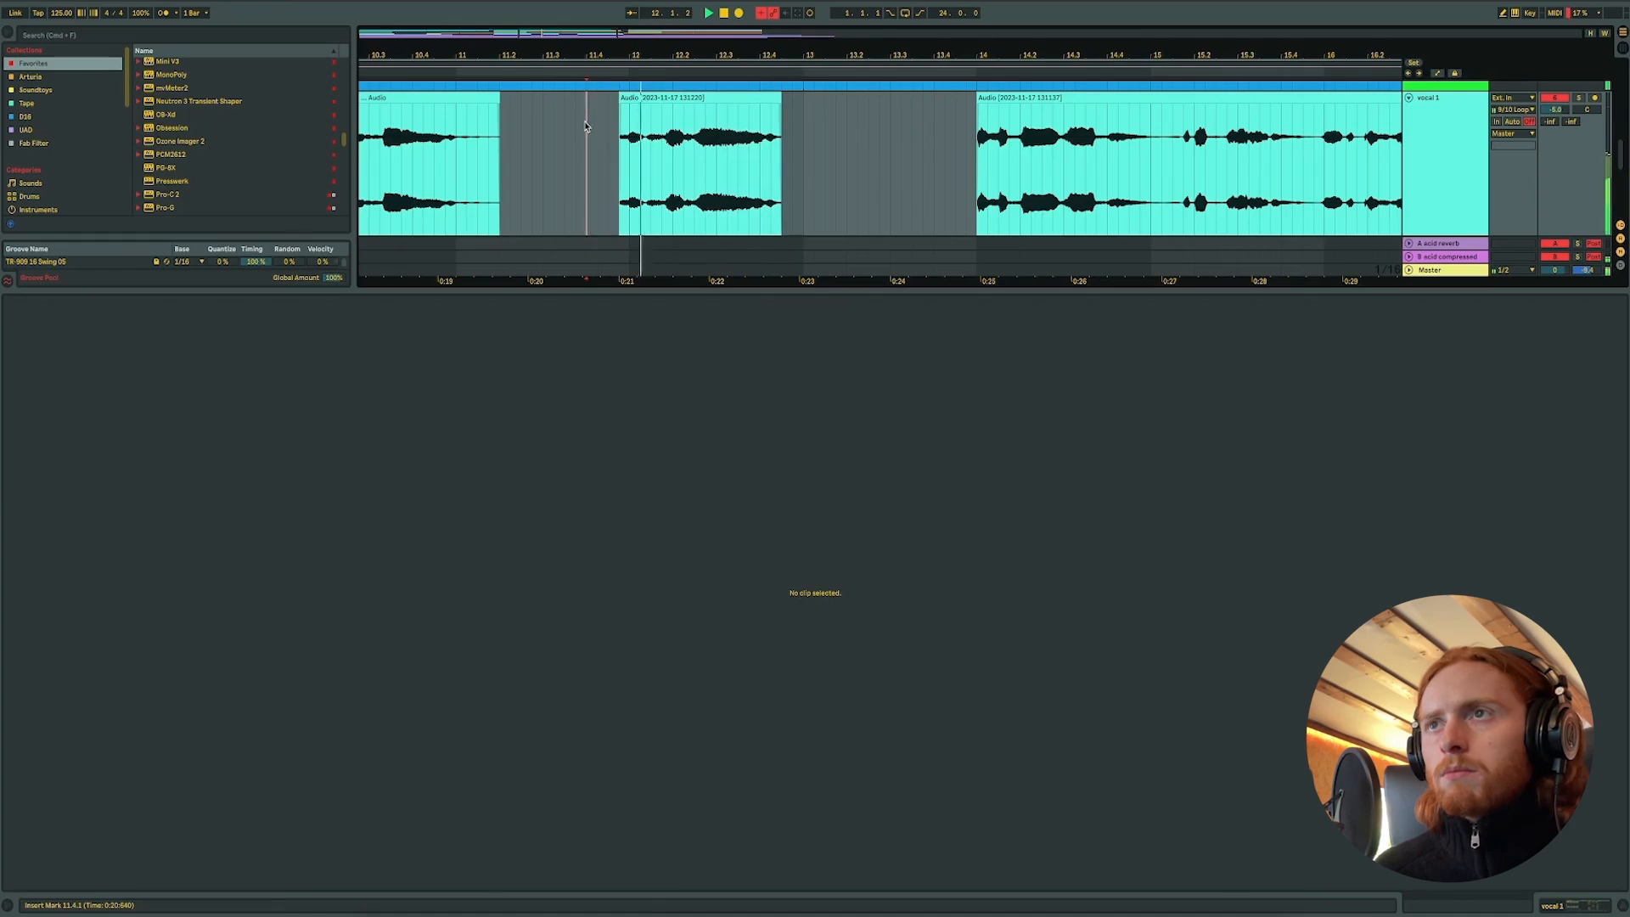
left_click_drag(664, 100, 661, 98)
left_click(544, 118)
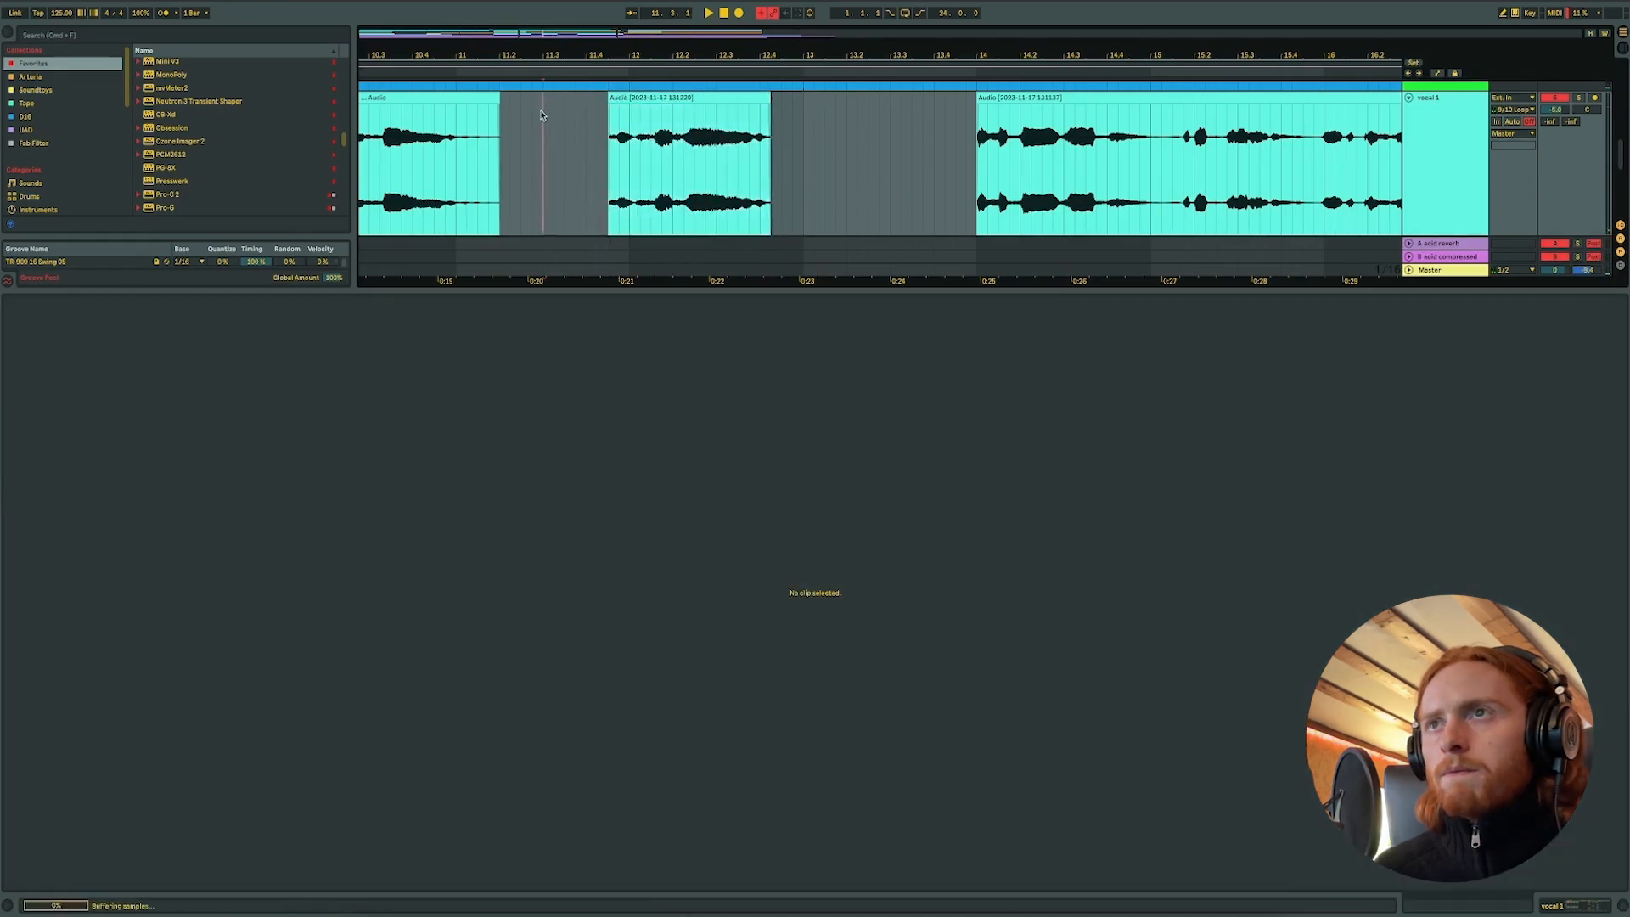
left_click(670, 96)
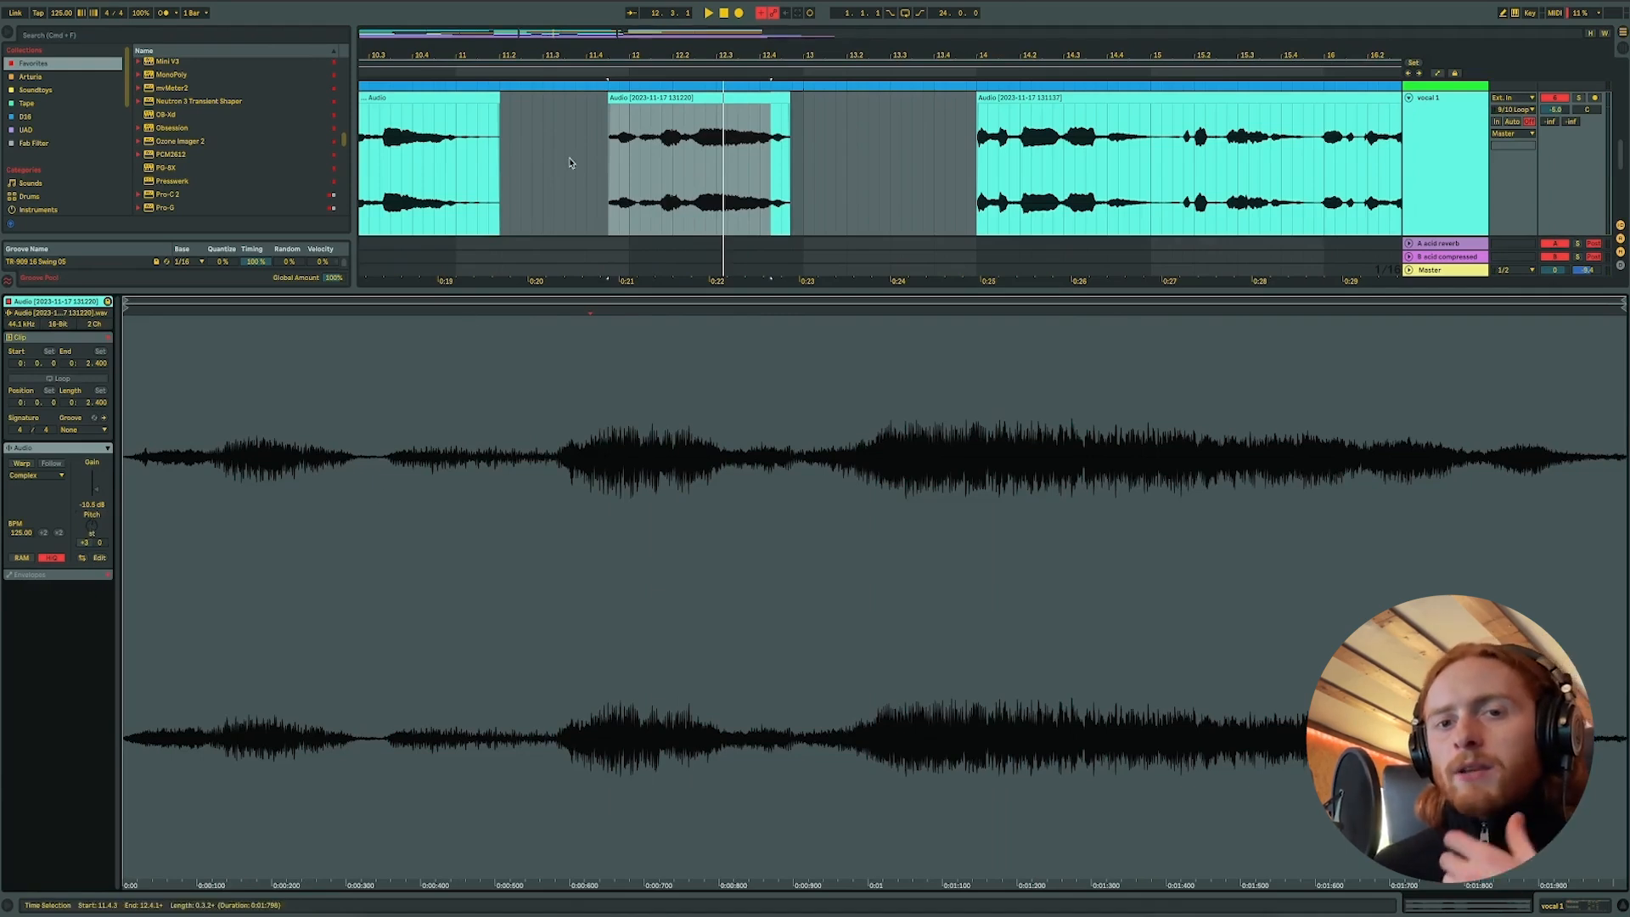
left_click(538, 162)
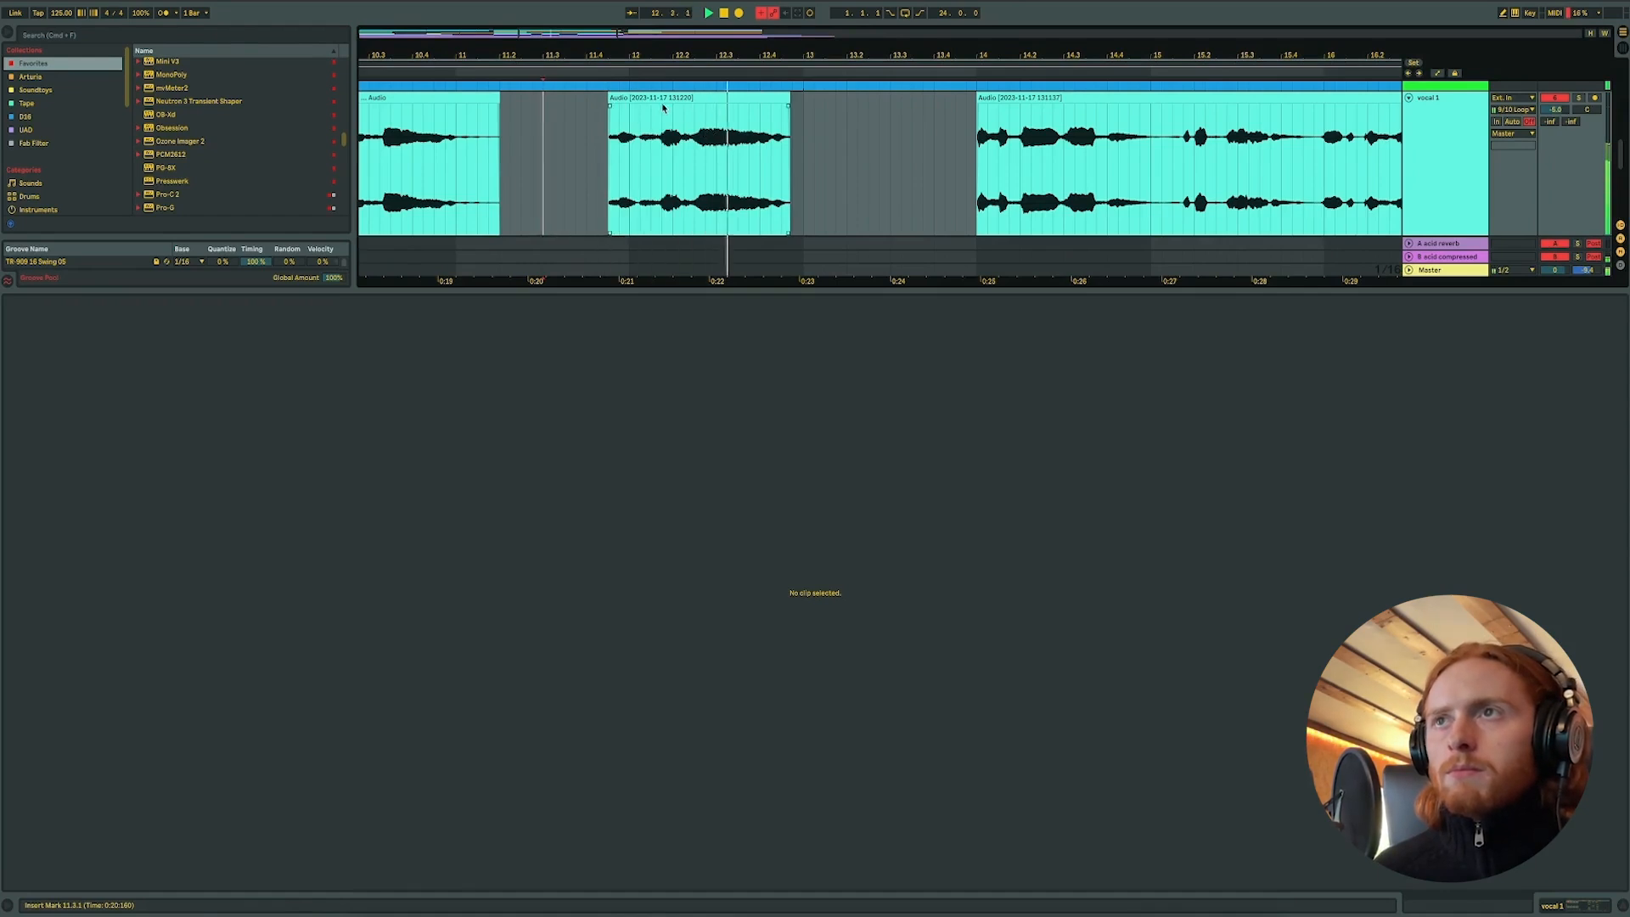
left_click_drag(662, 107, 674, 98)
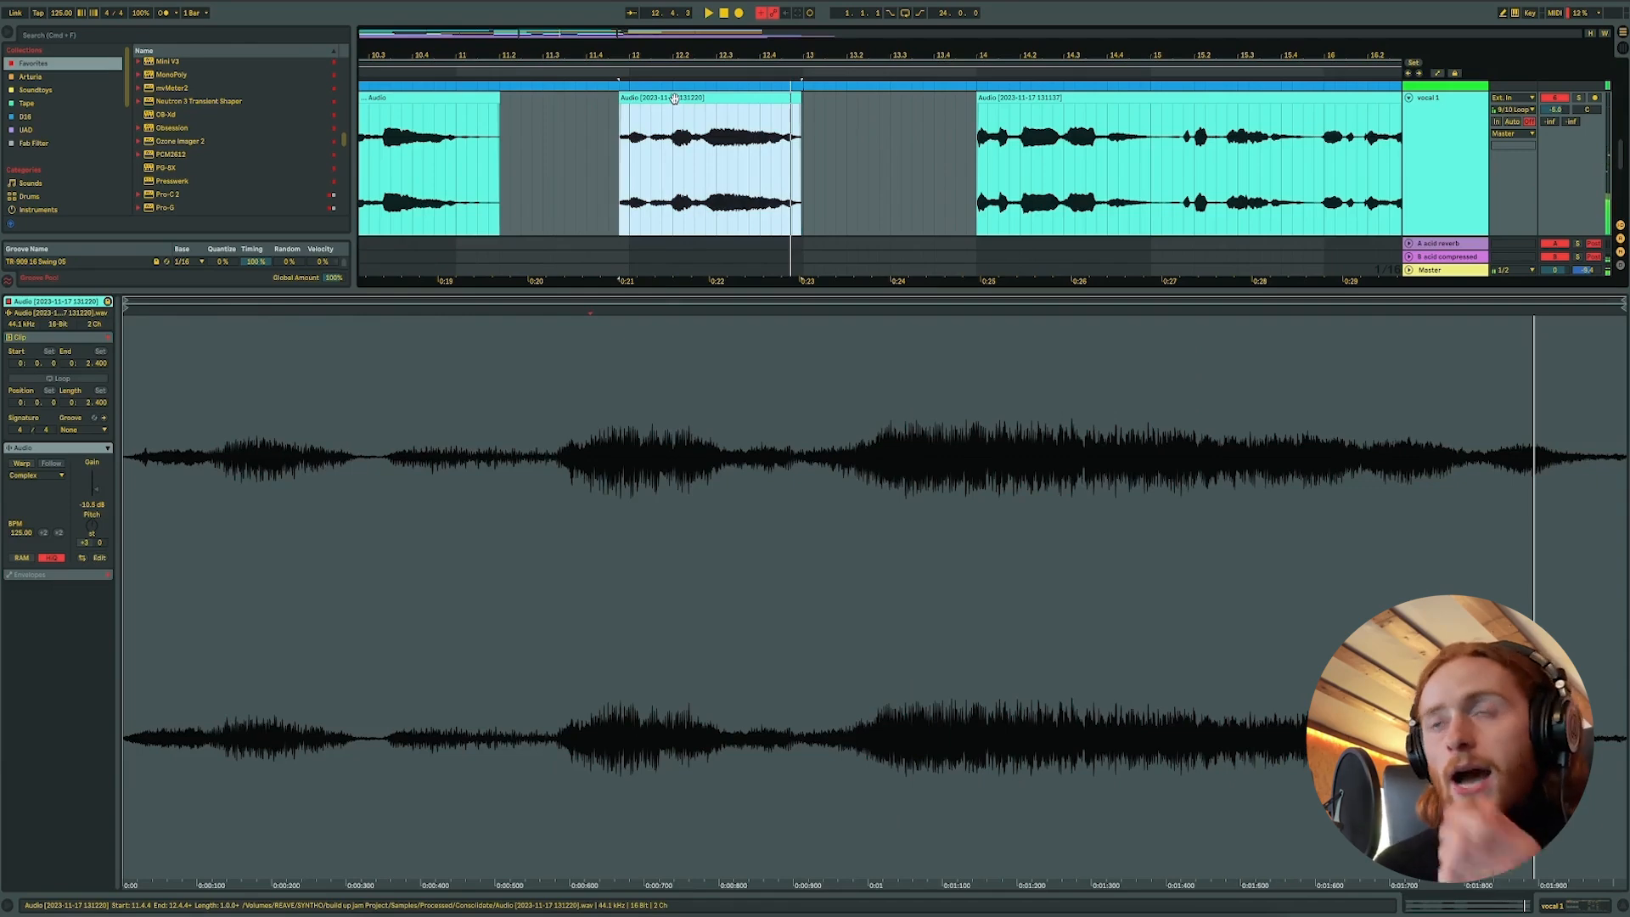
- Turn warping back on for the 11.4.4 phrase with its pitch at 0 semitones, and consolidate 11.4.1 to 13.1.1 into one clip
left_click(21, 463)
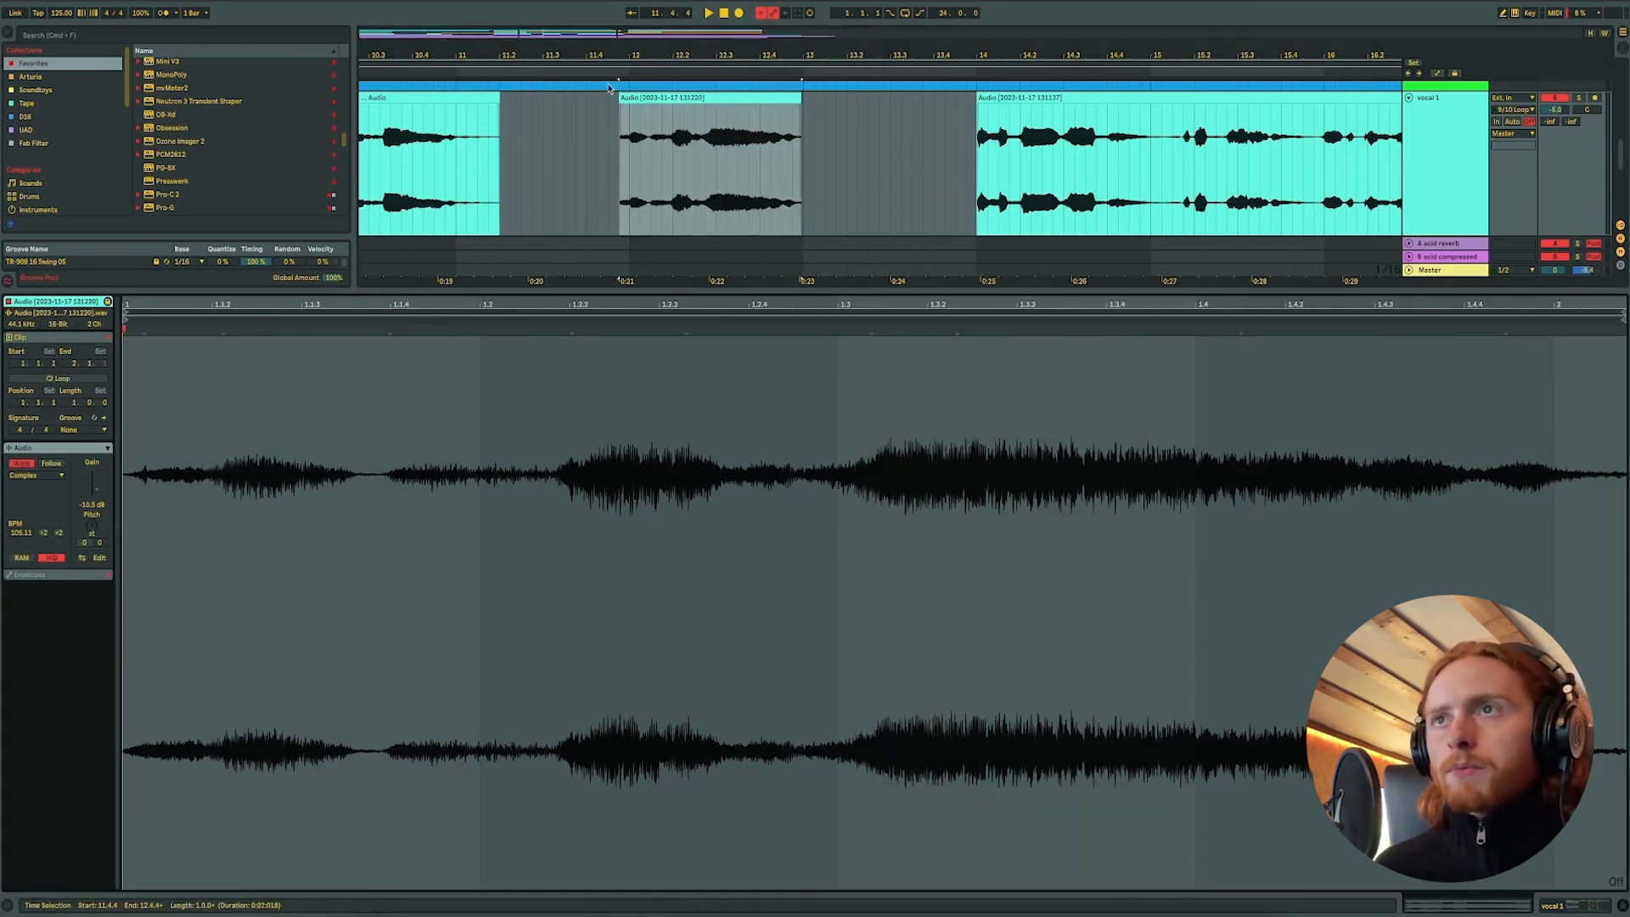
left_click(553, 117)
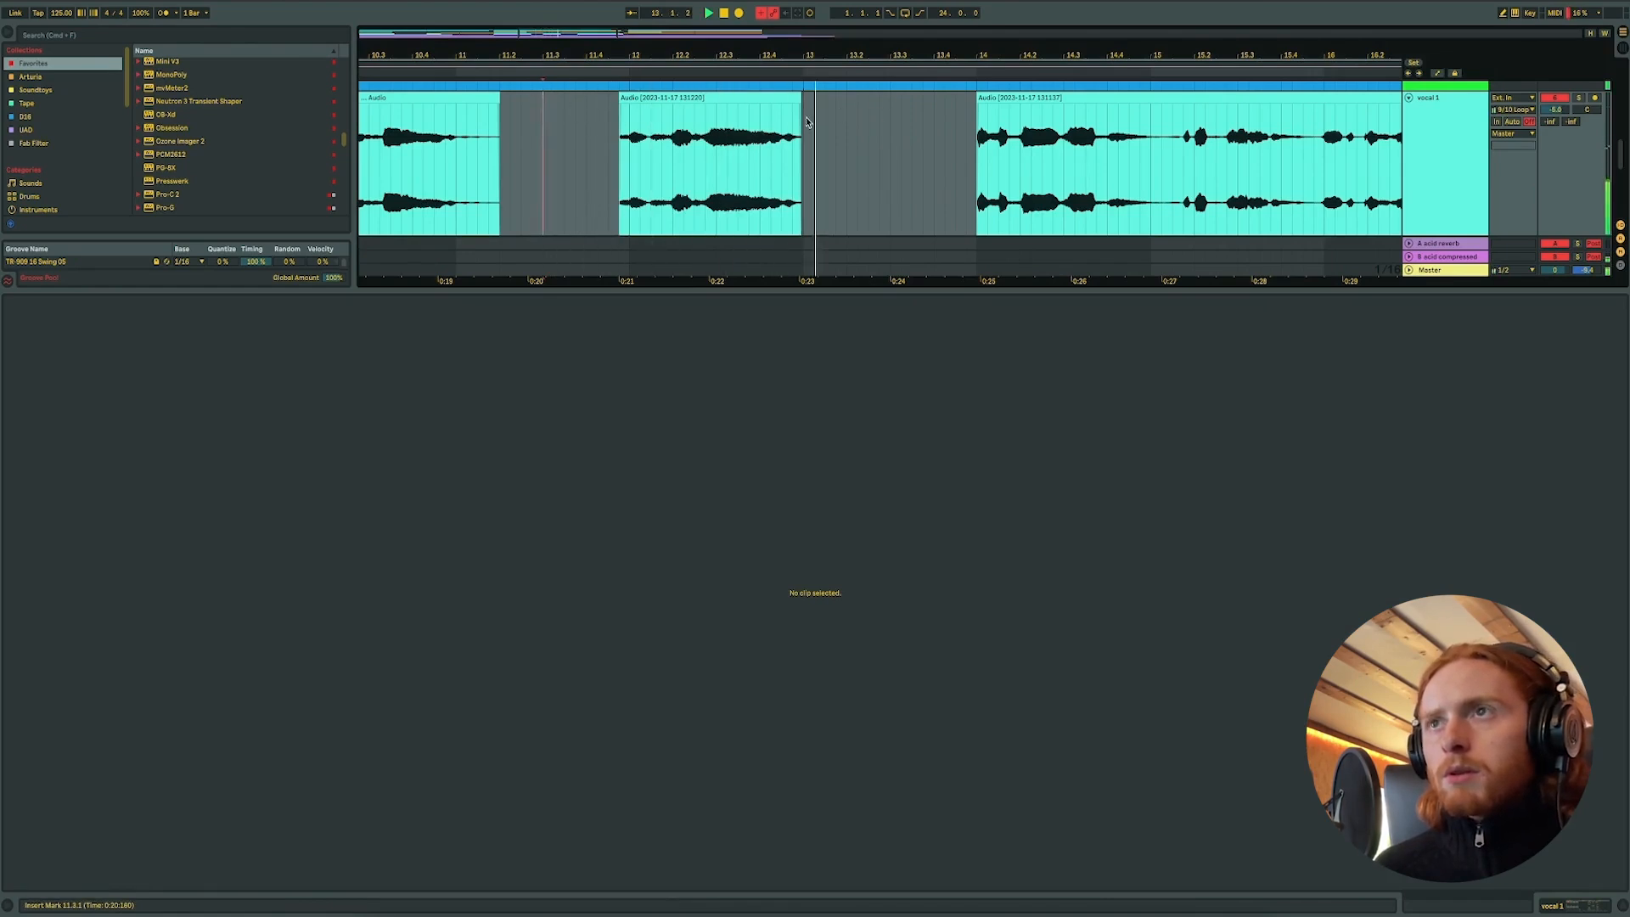
left_click_drag(806, 122, 591, 118)
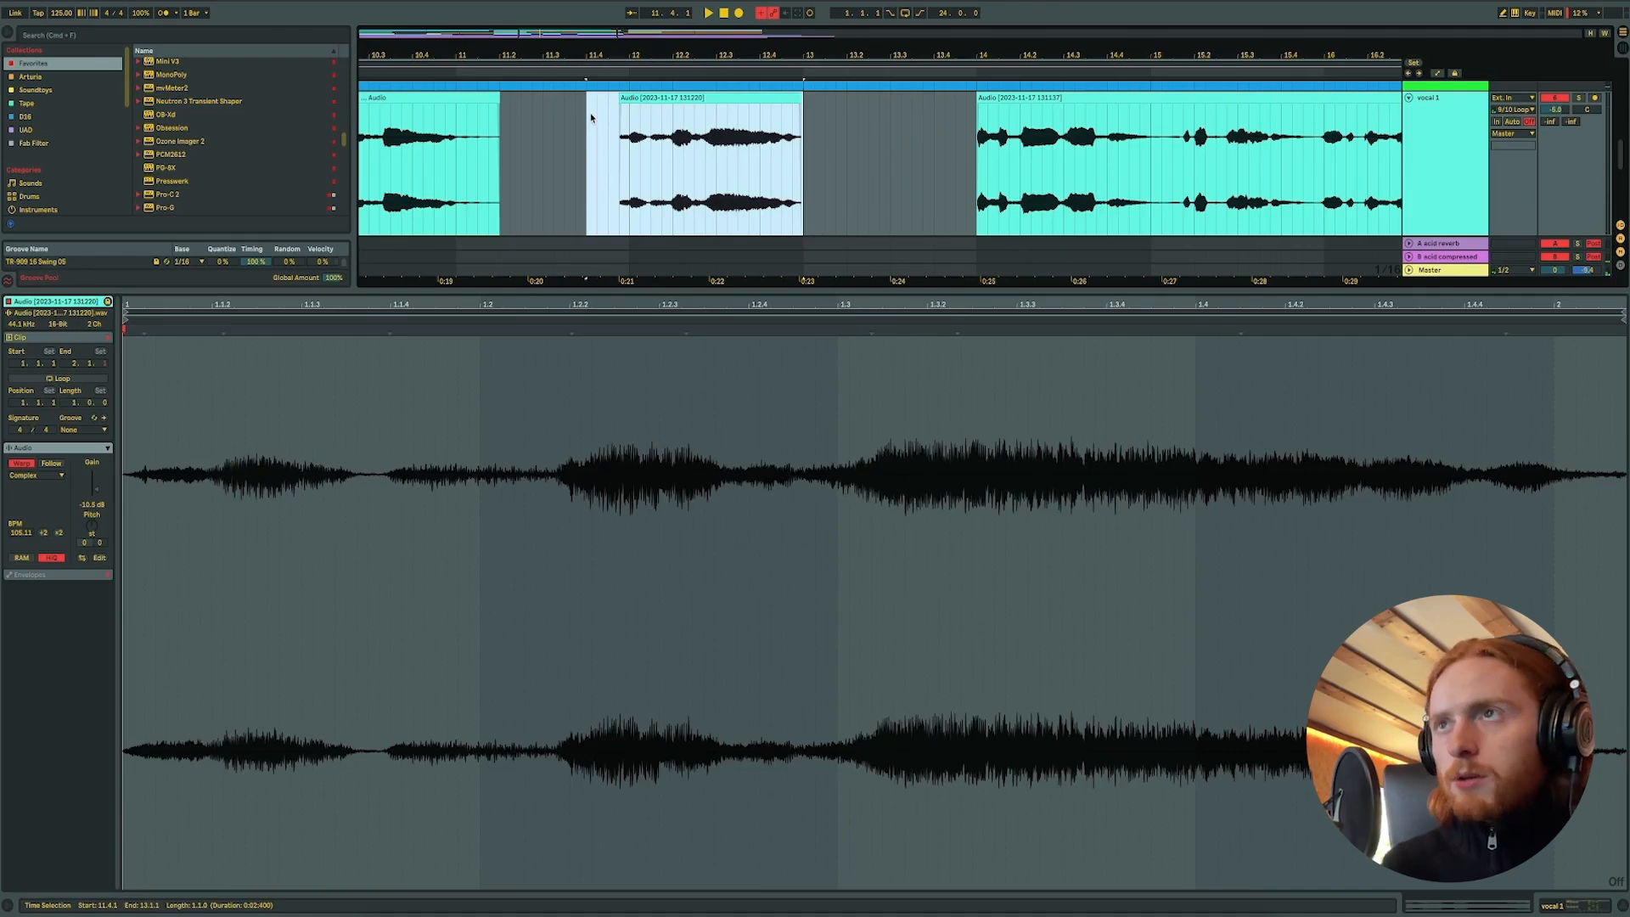
key("super+j")
key("w")
left_click(1622, 905)
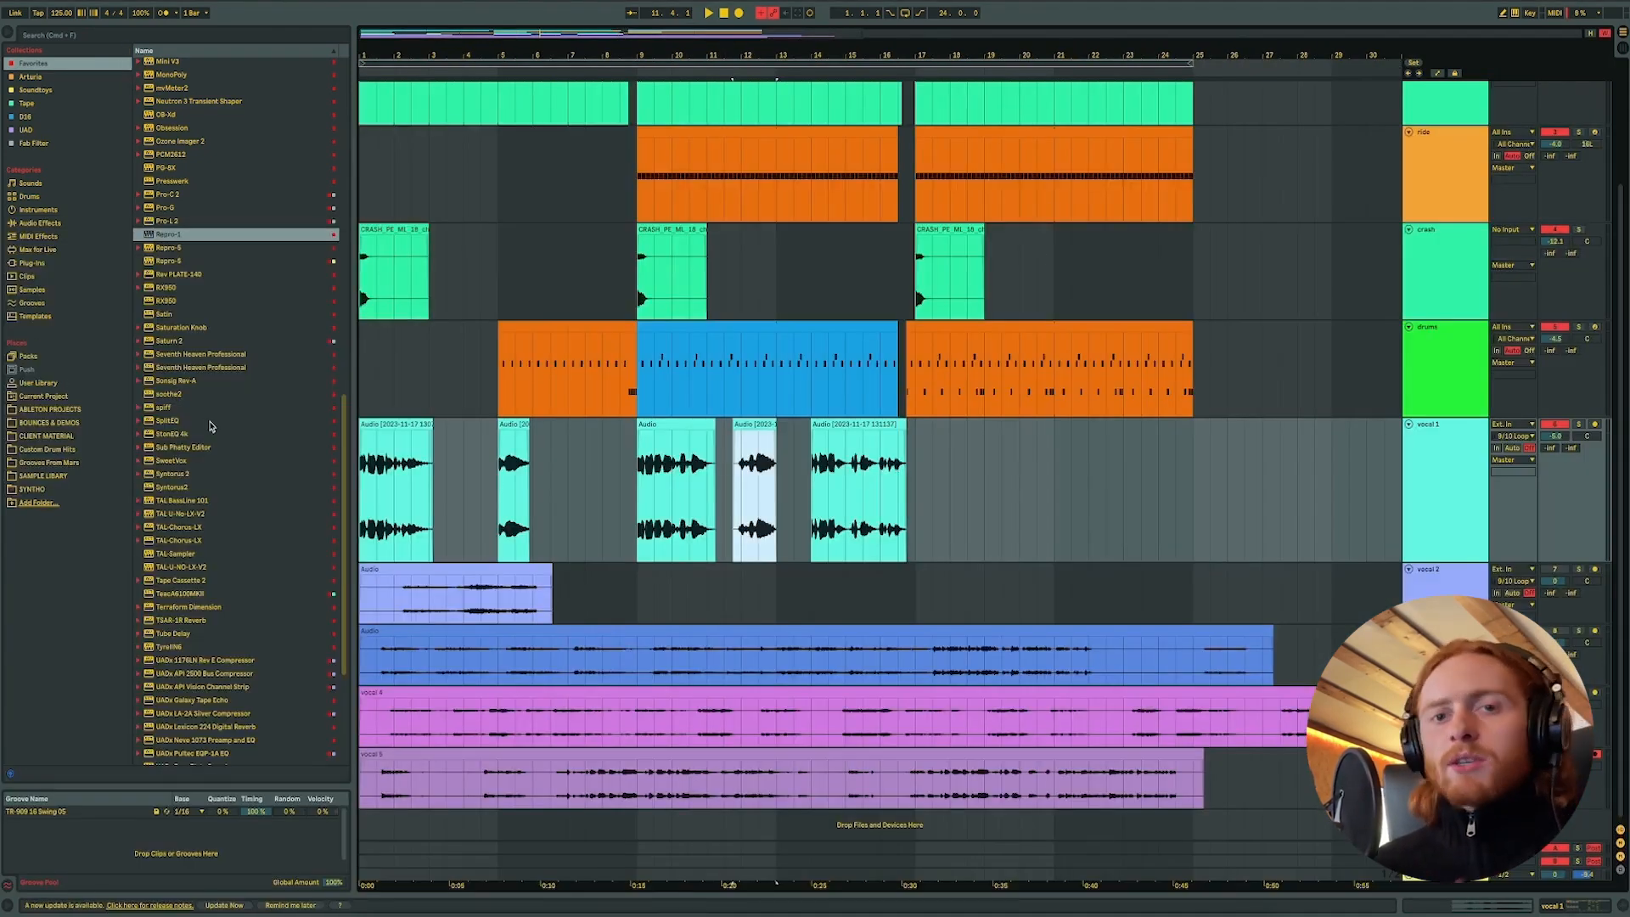
- Play the arrangement from the start and duplicate the whole vocal 1 section from bars 1 to 17 so the copy starts at bar 17
left_click(396, 422)
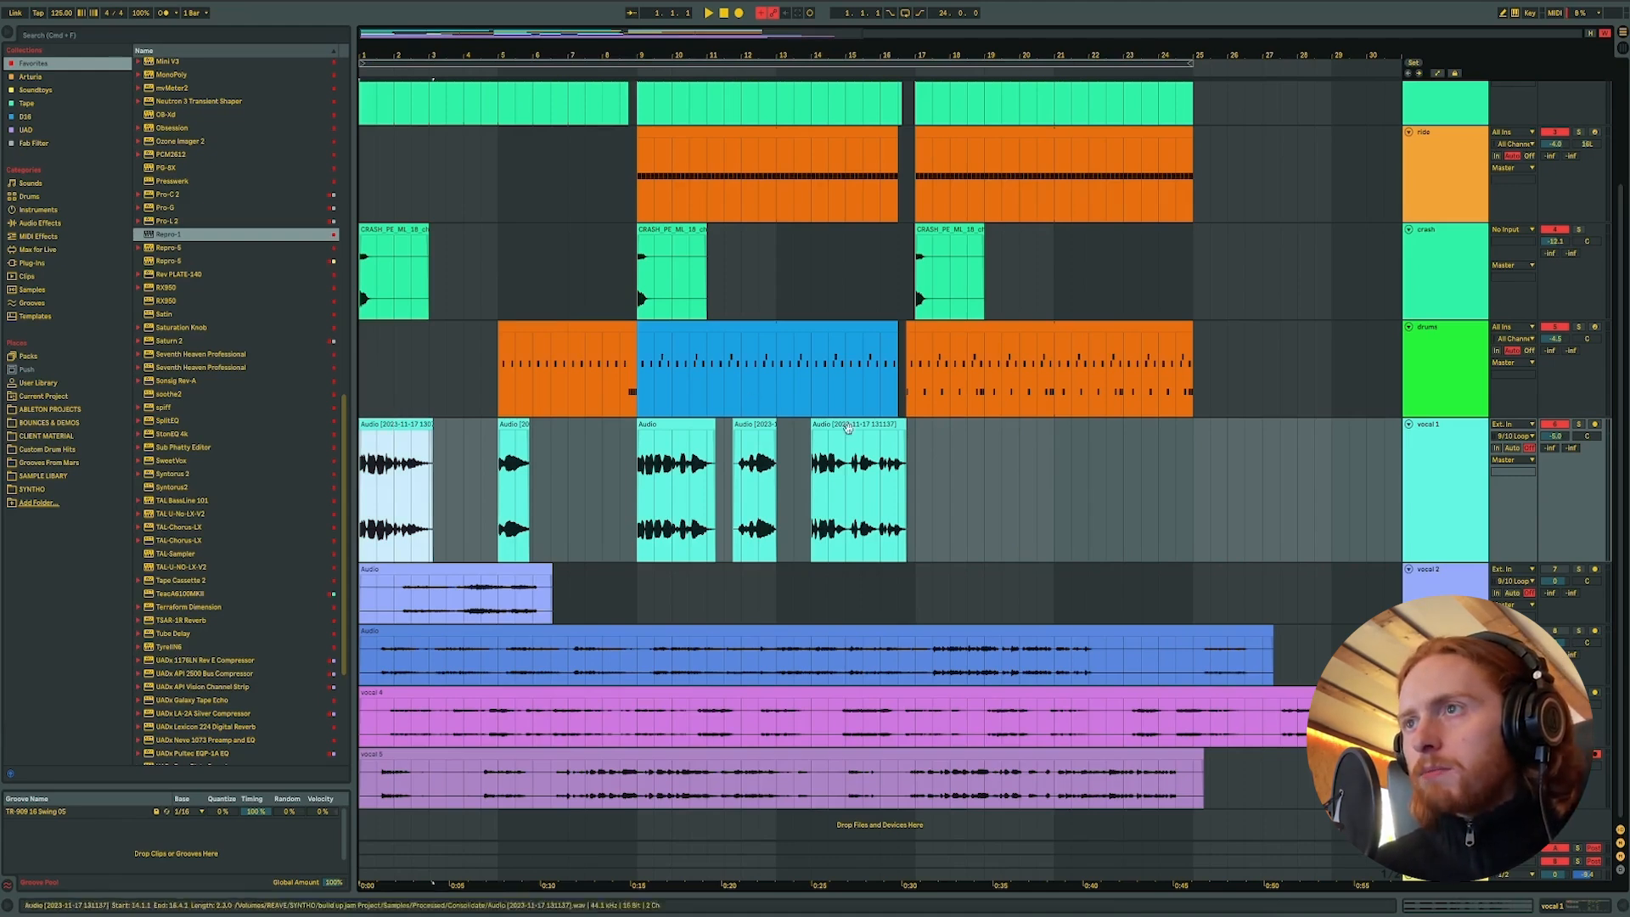
key("space")
left_click_drag(917, 477, 55, 473)
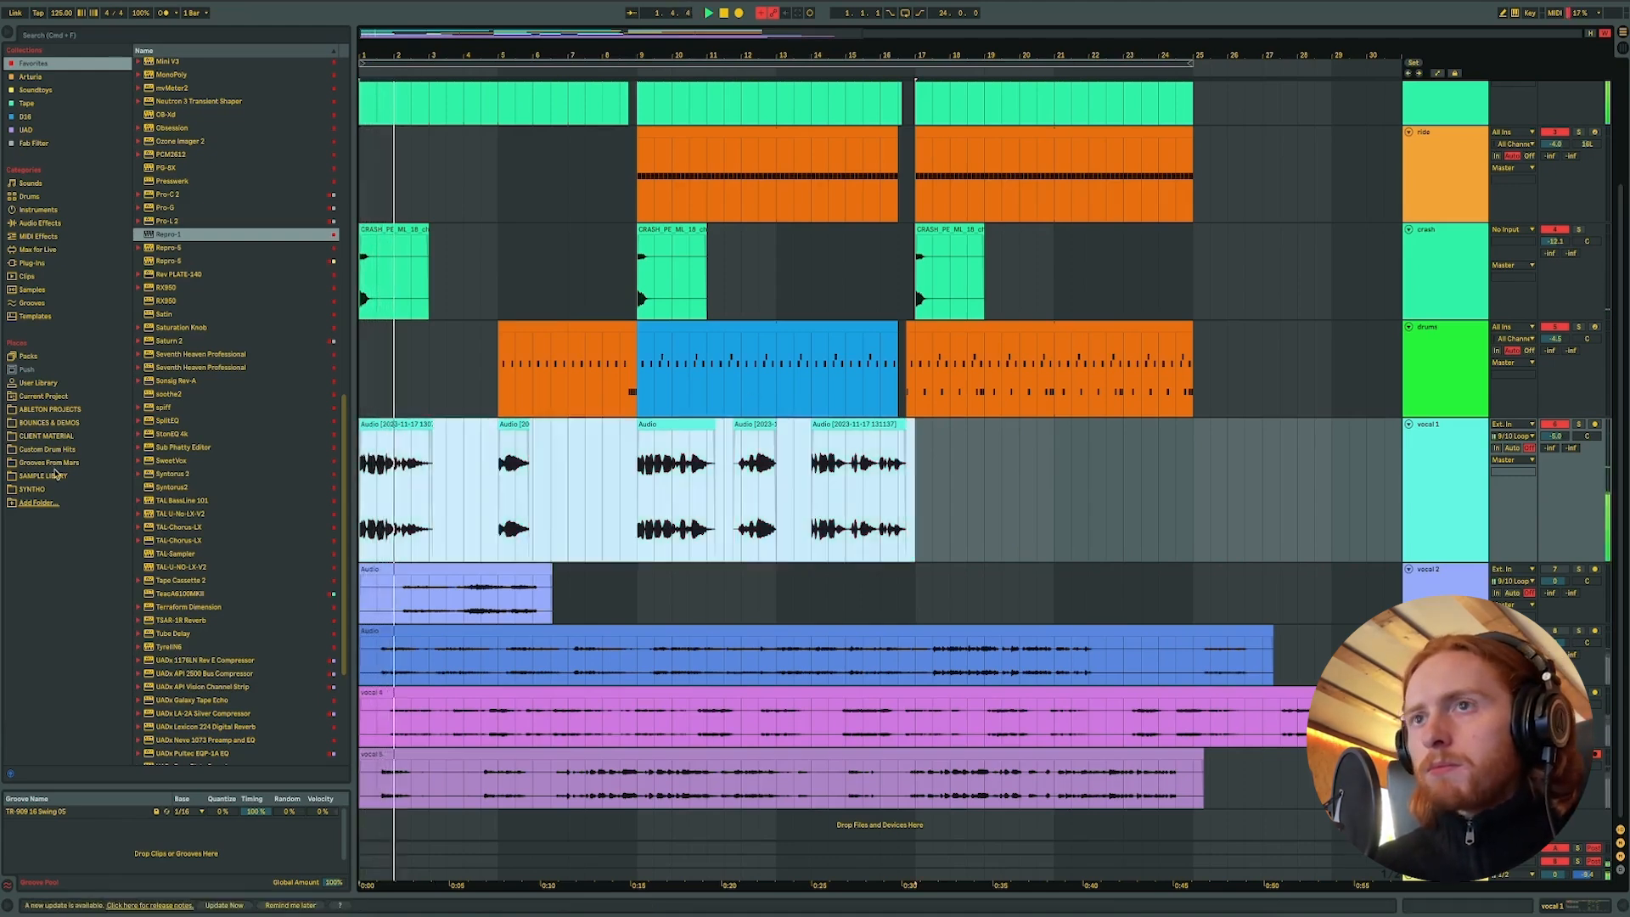
key("super+d")
scroll(708, 355, "left", 5)
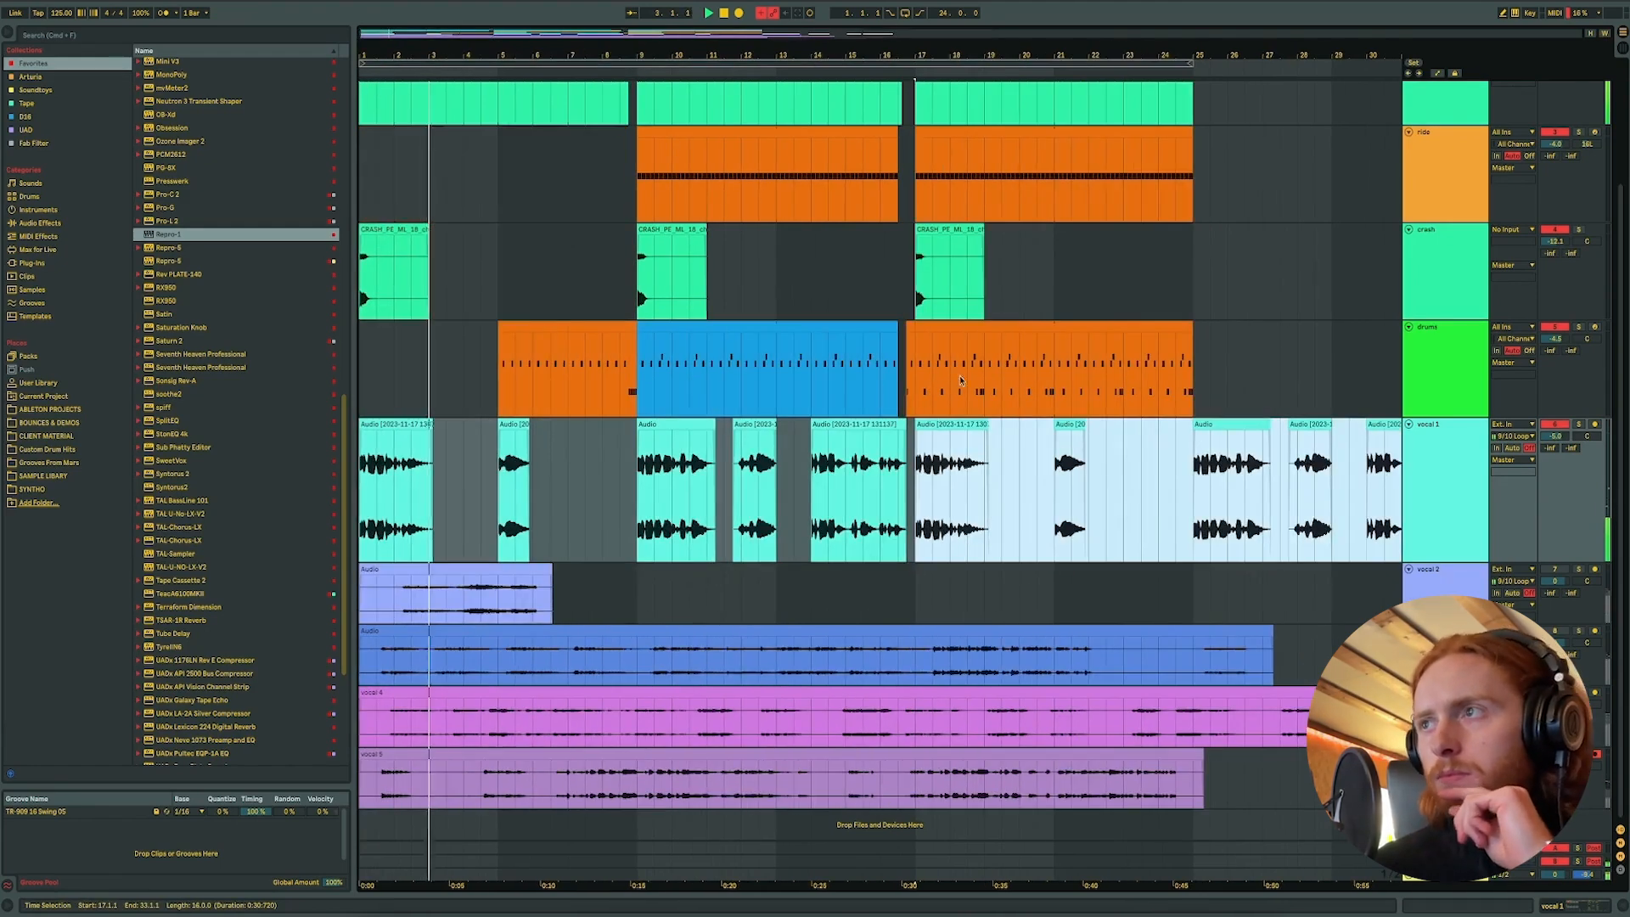
- Duplicate the bass, stomping kick, ride, crash and drums clips from bars 17 to 25 so the copies start at bar 25
left_click(1590, 34)
left_click_drag(1195, 416, 915, 129)
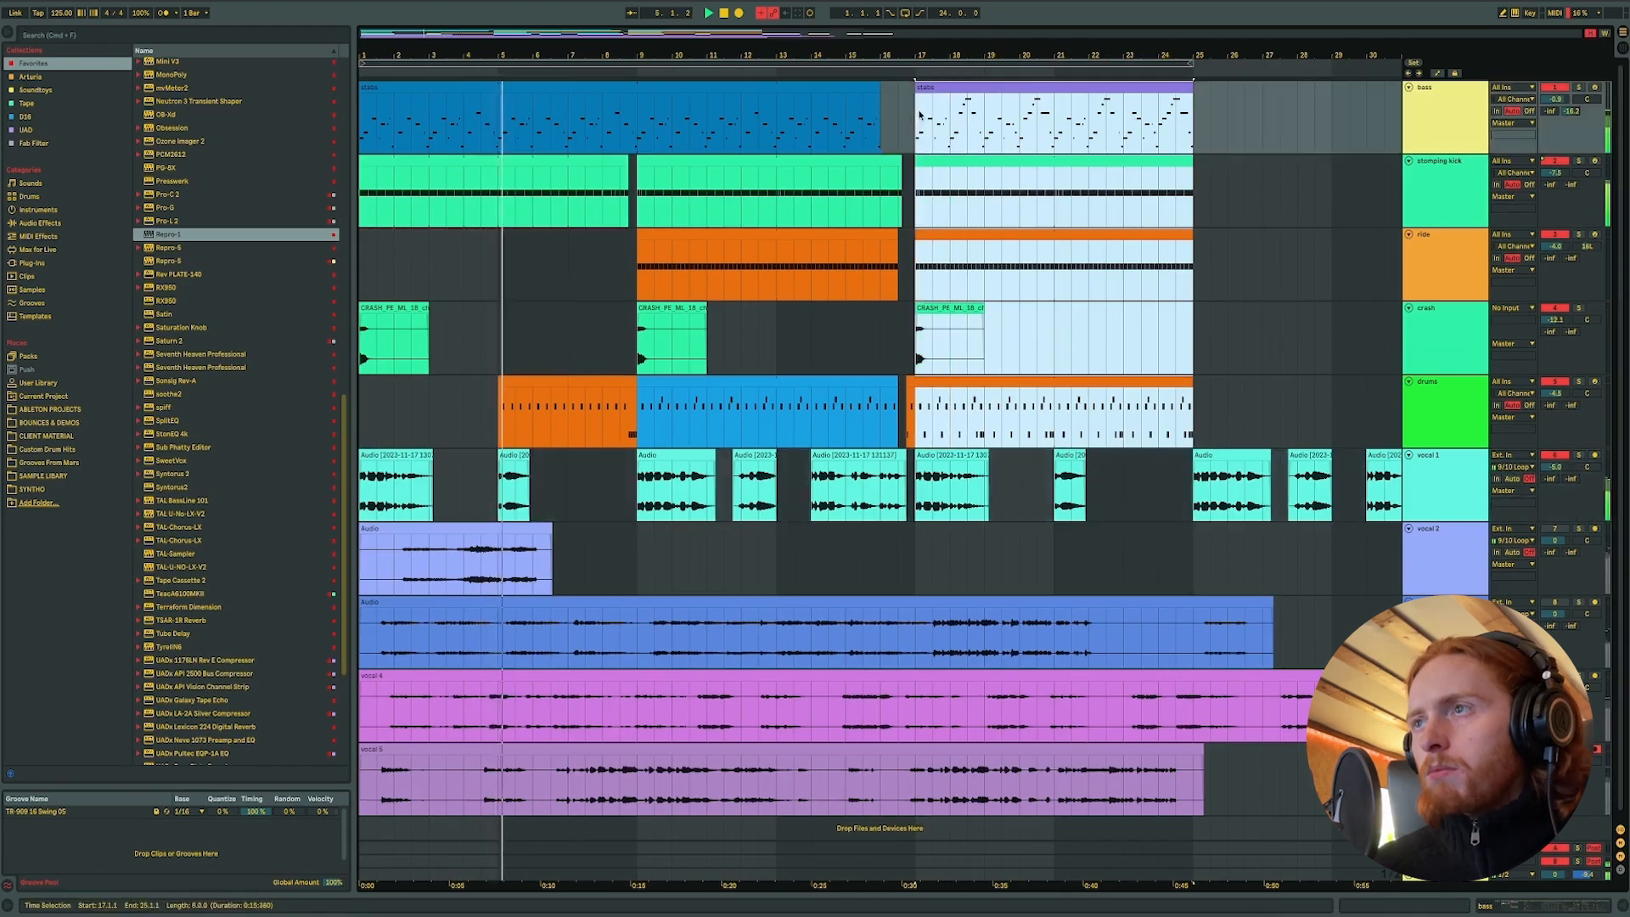
key("super+d")
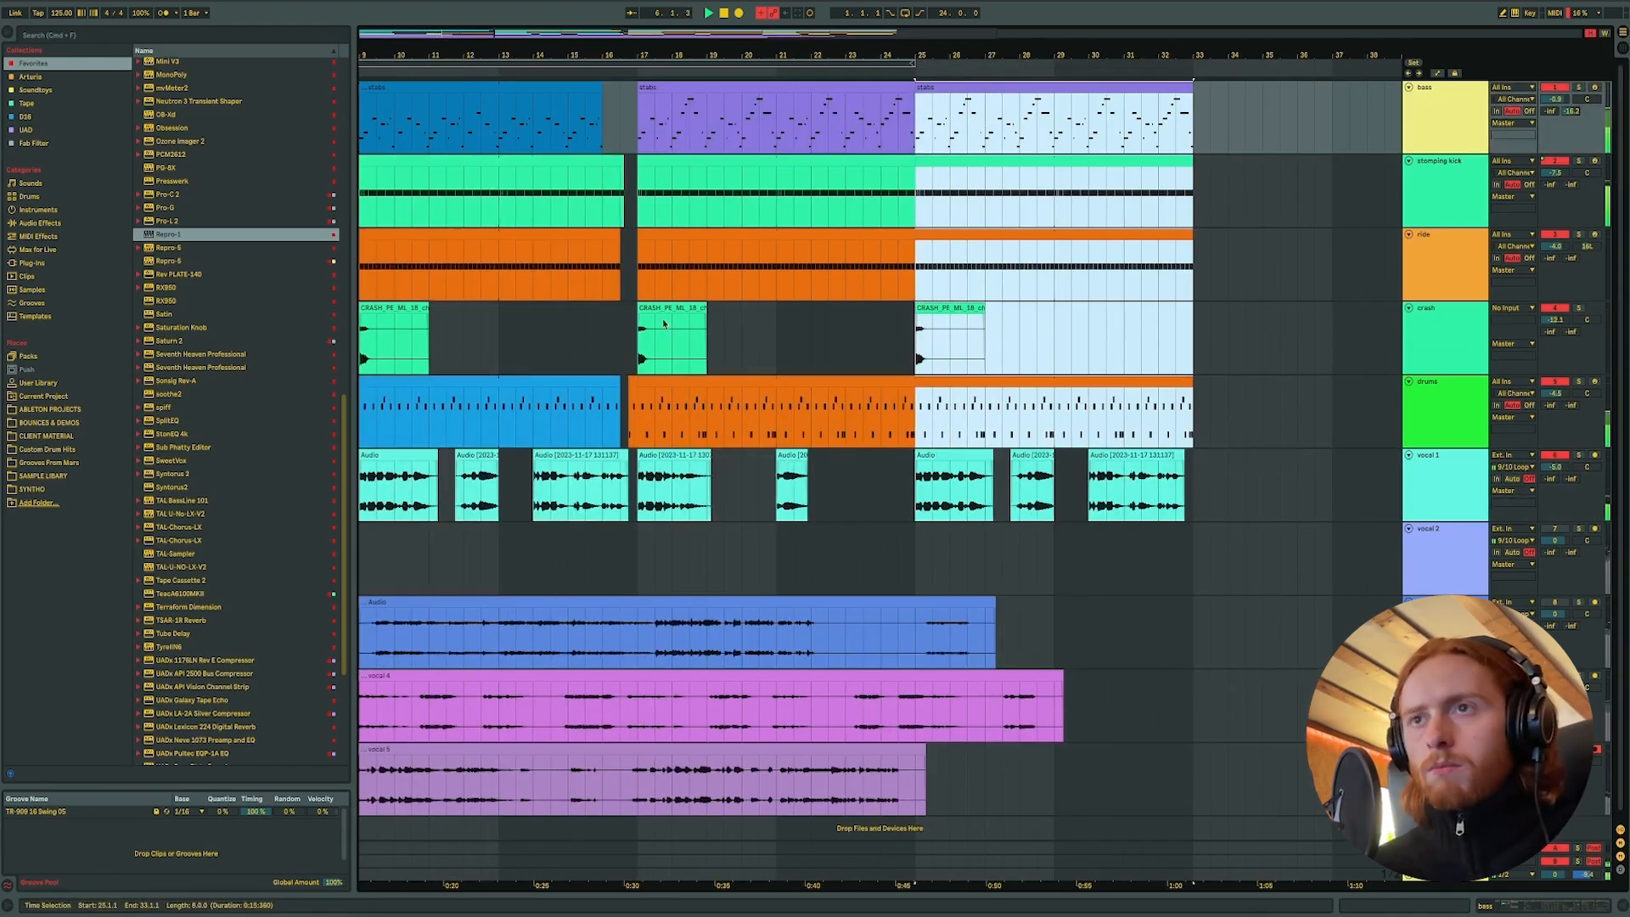
- Raise vocal 1's send to the acid reverb return and listen to the vocals across the extended arrangement
scroll(590, 358, "left", 3)
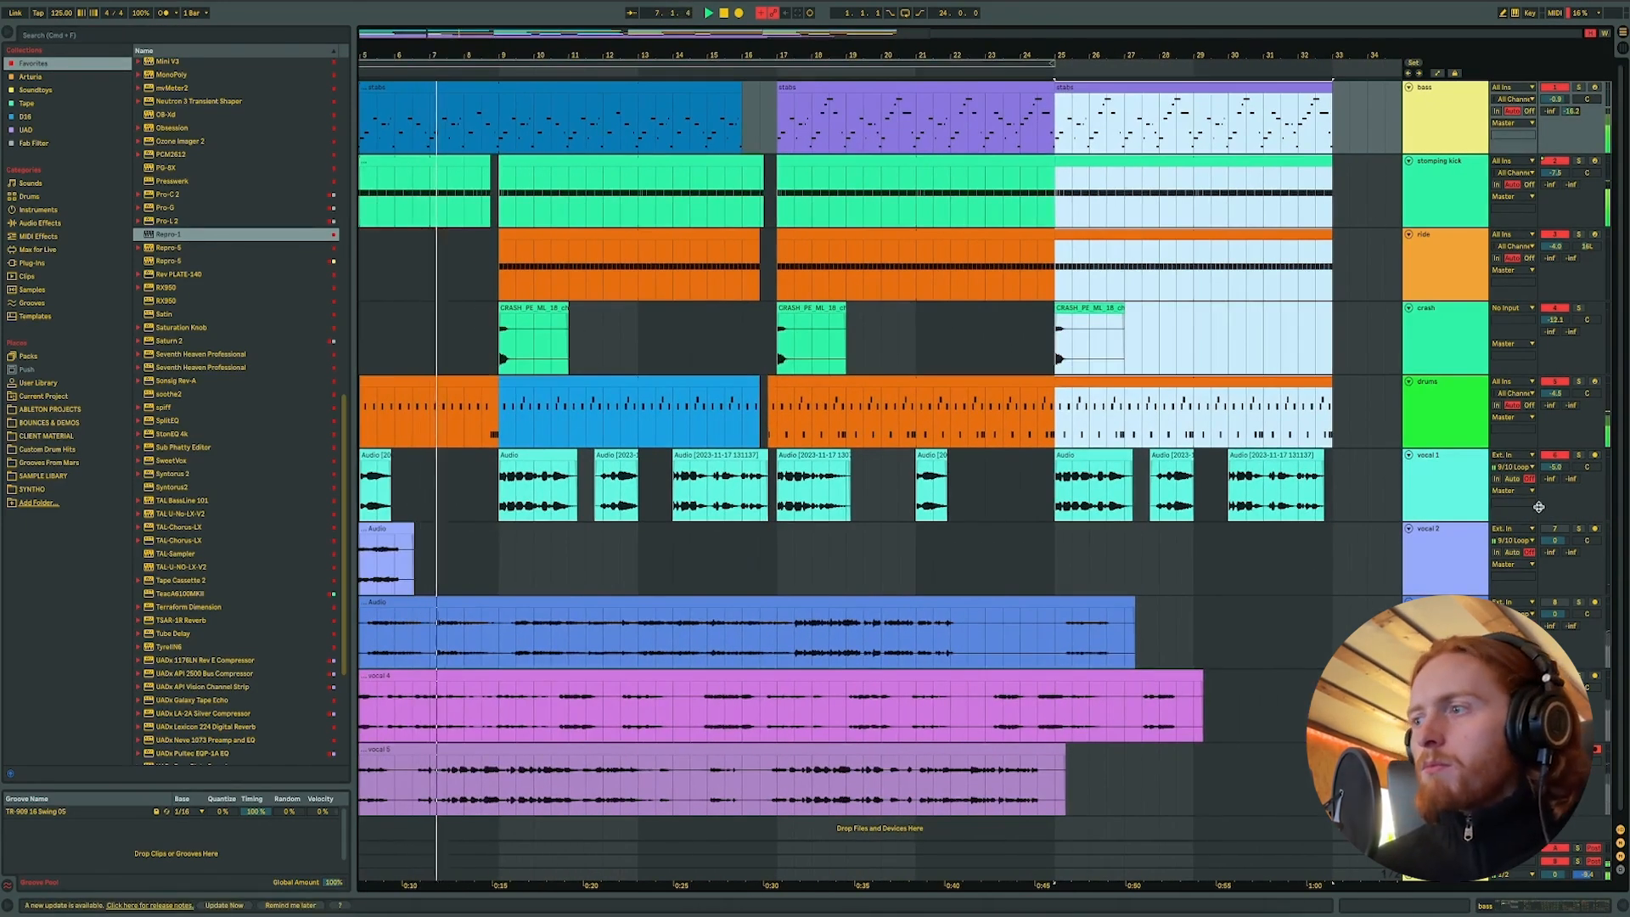
mouse_move(1553, 481)
left_mouse_down()
mouse_move(1554, 441)
mouse_move(1555, 485)
left_mouse_up()
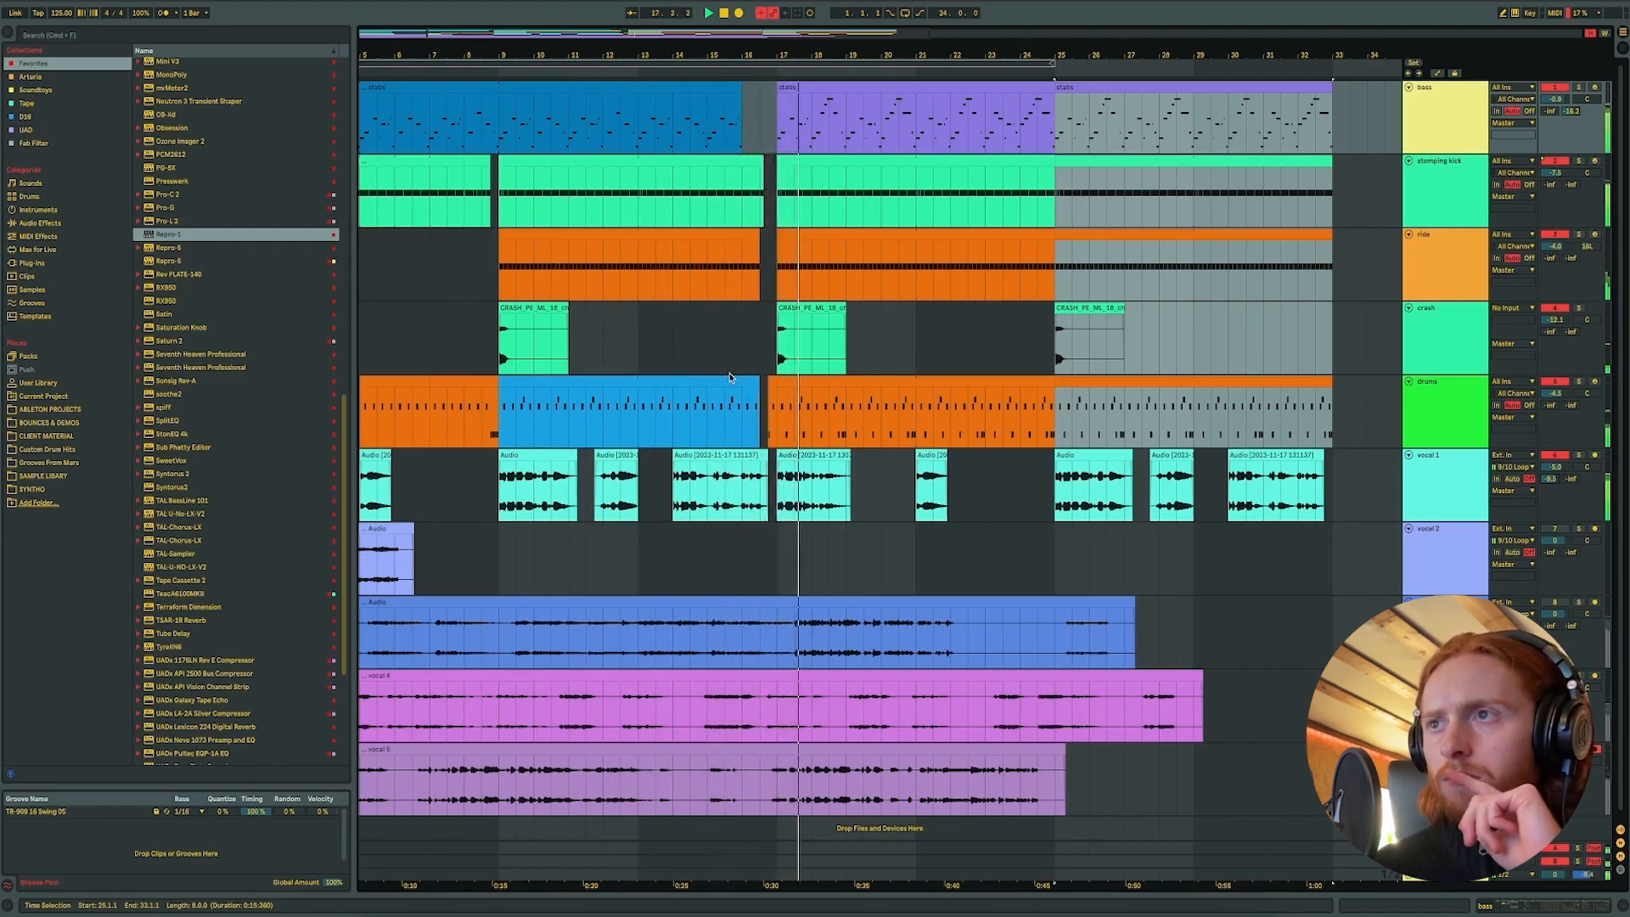
scroll(730, 377, "right", 6)
scroll(730, 378, "left", 8)
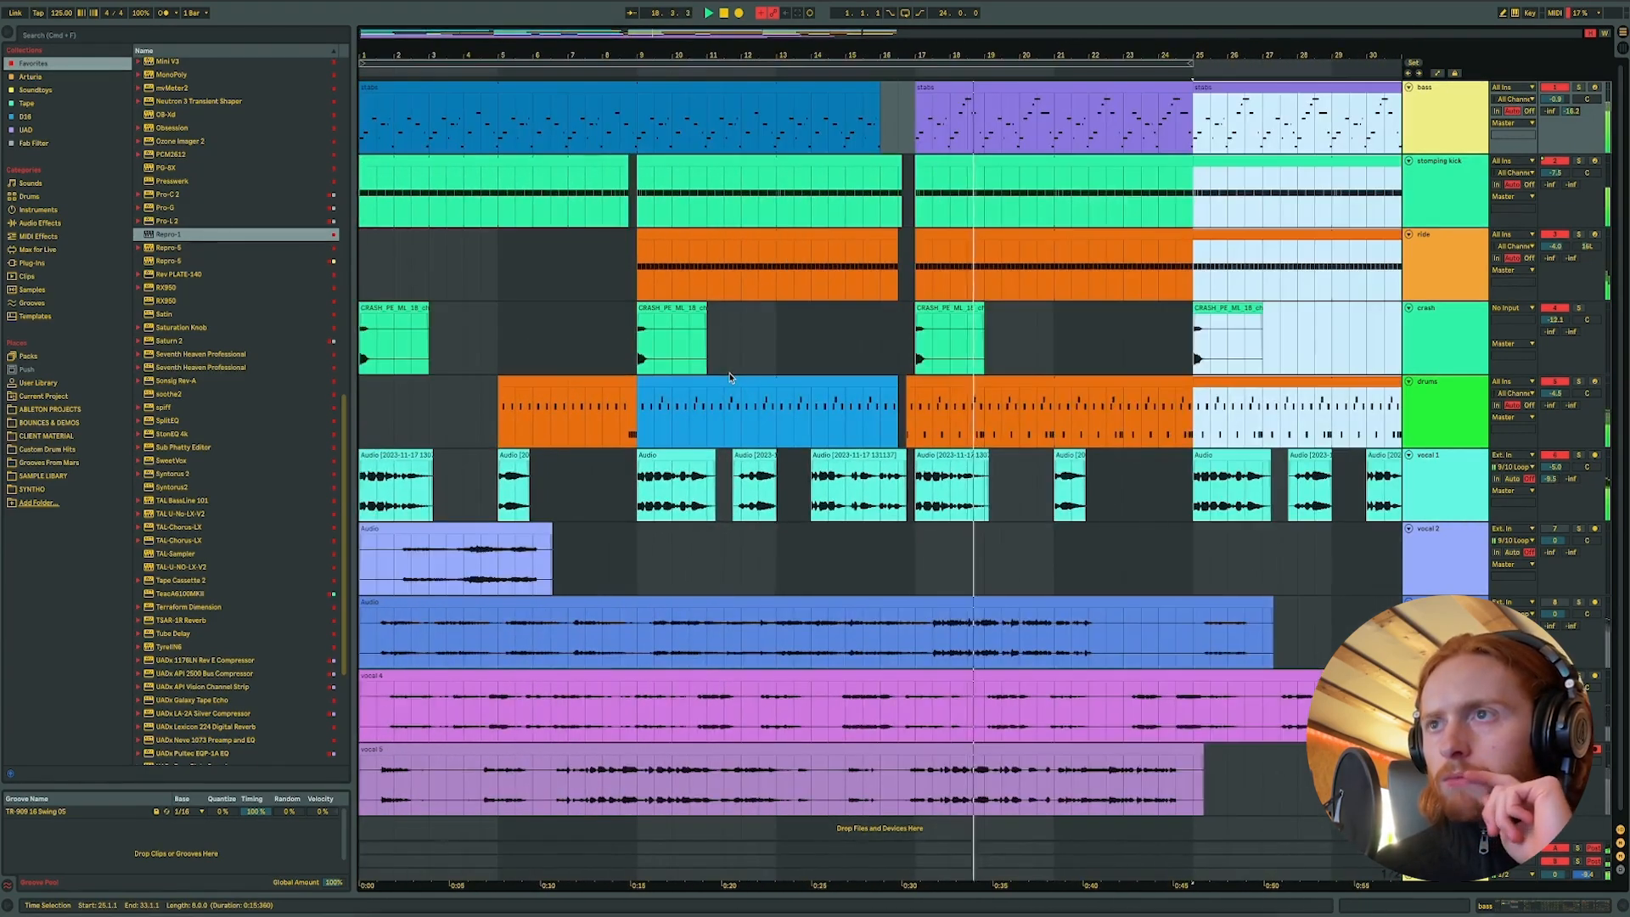
- Copy the tail of vocal 1's bar 17 phrase from 18.2.1 to the clip's end and paste it at bar 20
scroll(730, 378, "right", 4)
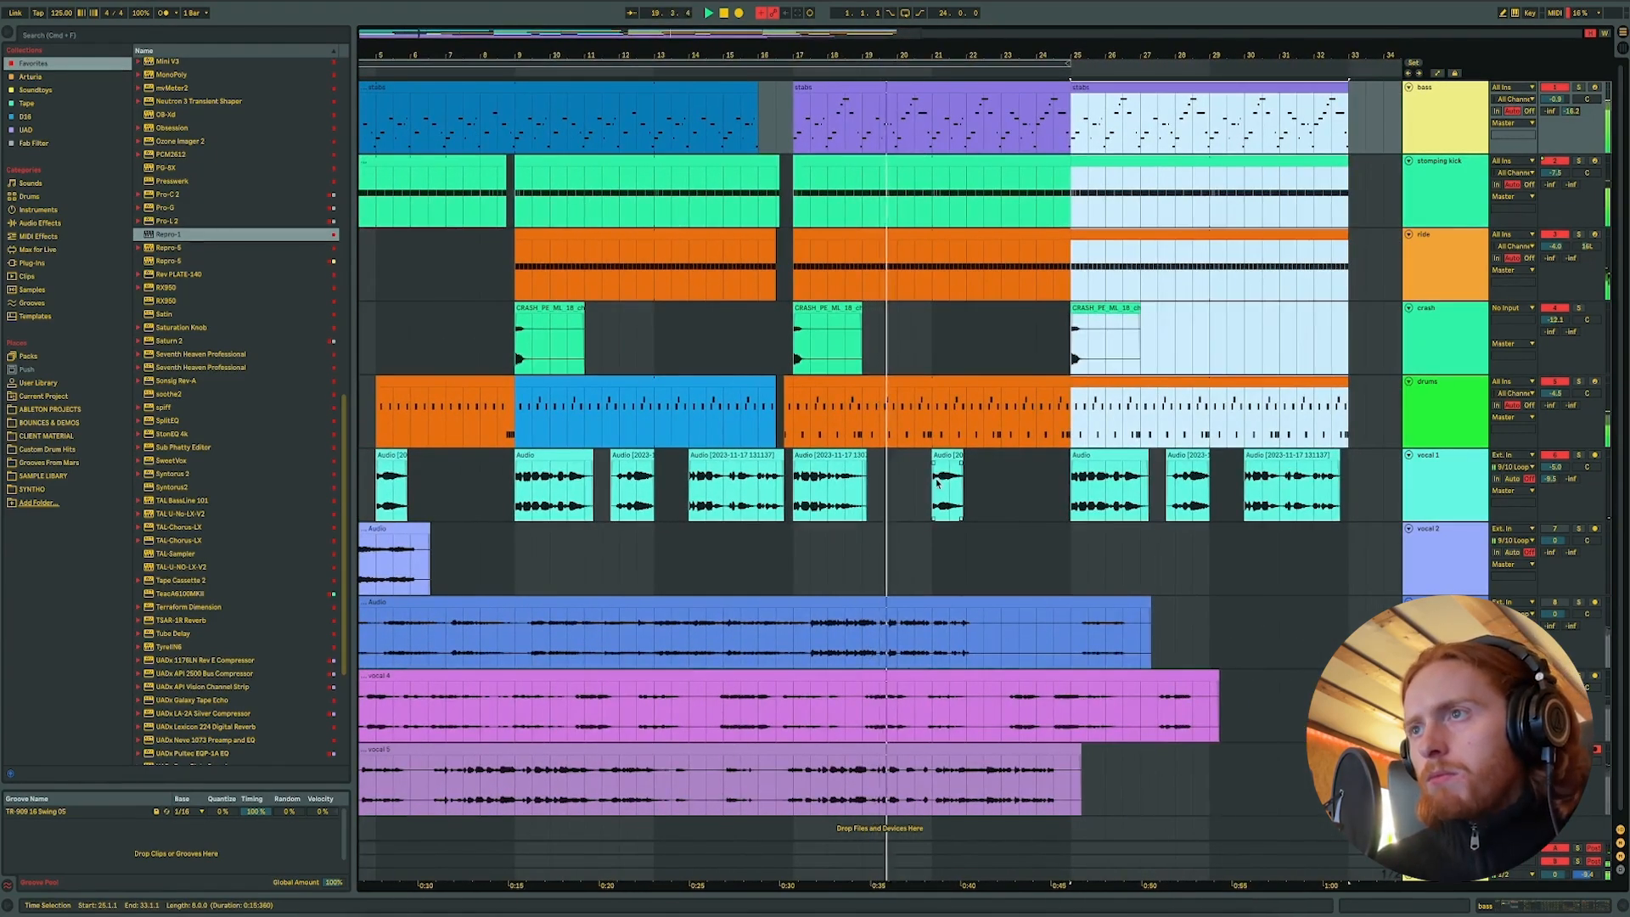
left_click(935, 484)
left_click_drag(892, 53, 887, 56)
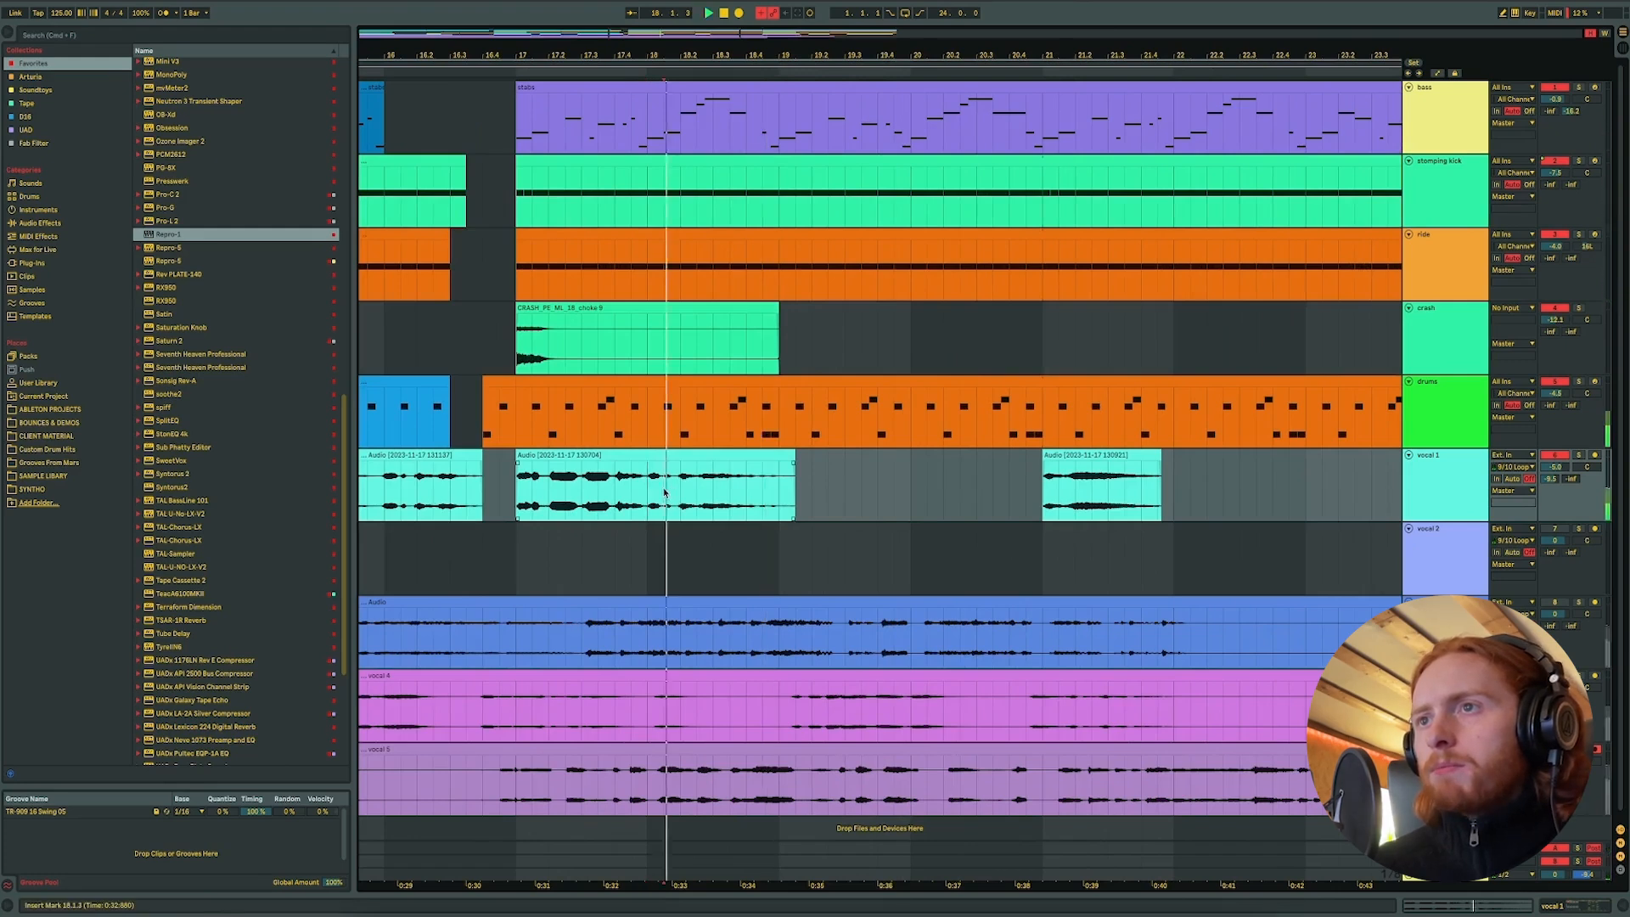
left_click_drag(680, 488, 797, 482)
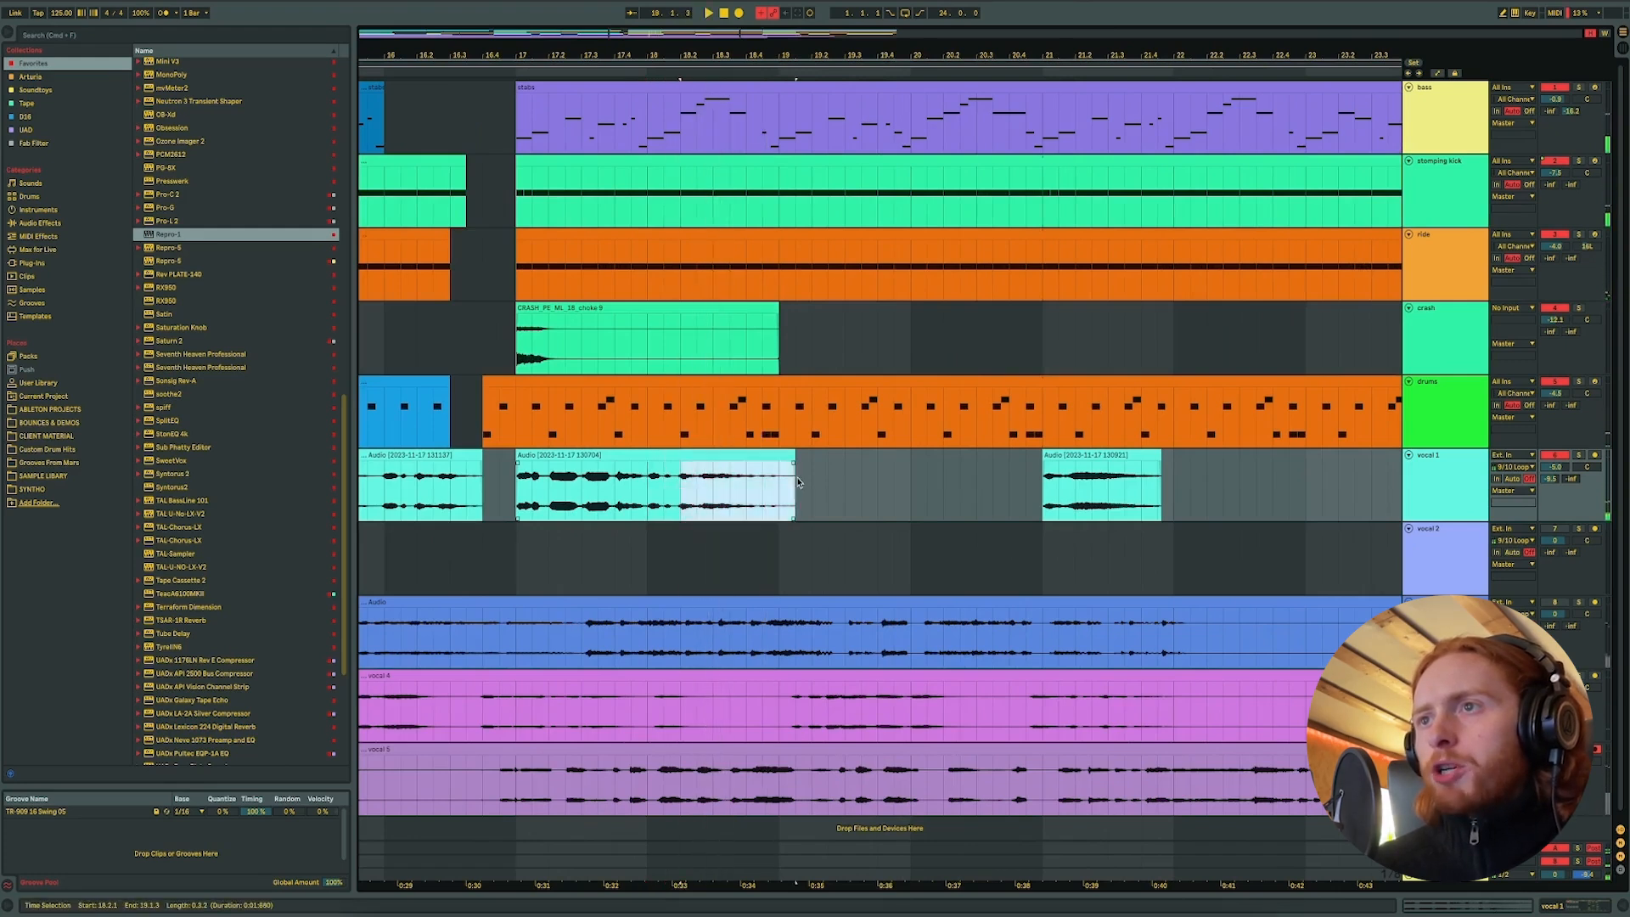
left_click(914, 476)
key("ctrl+v")
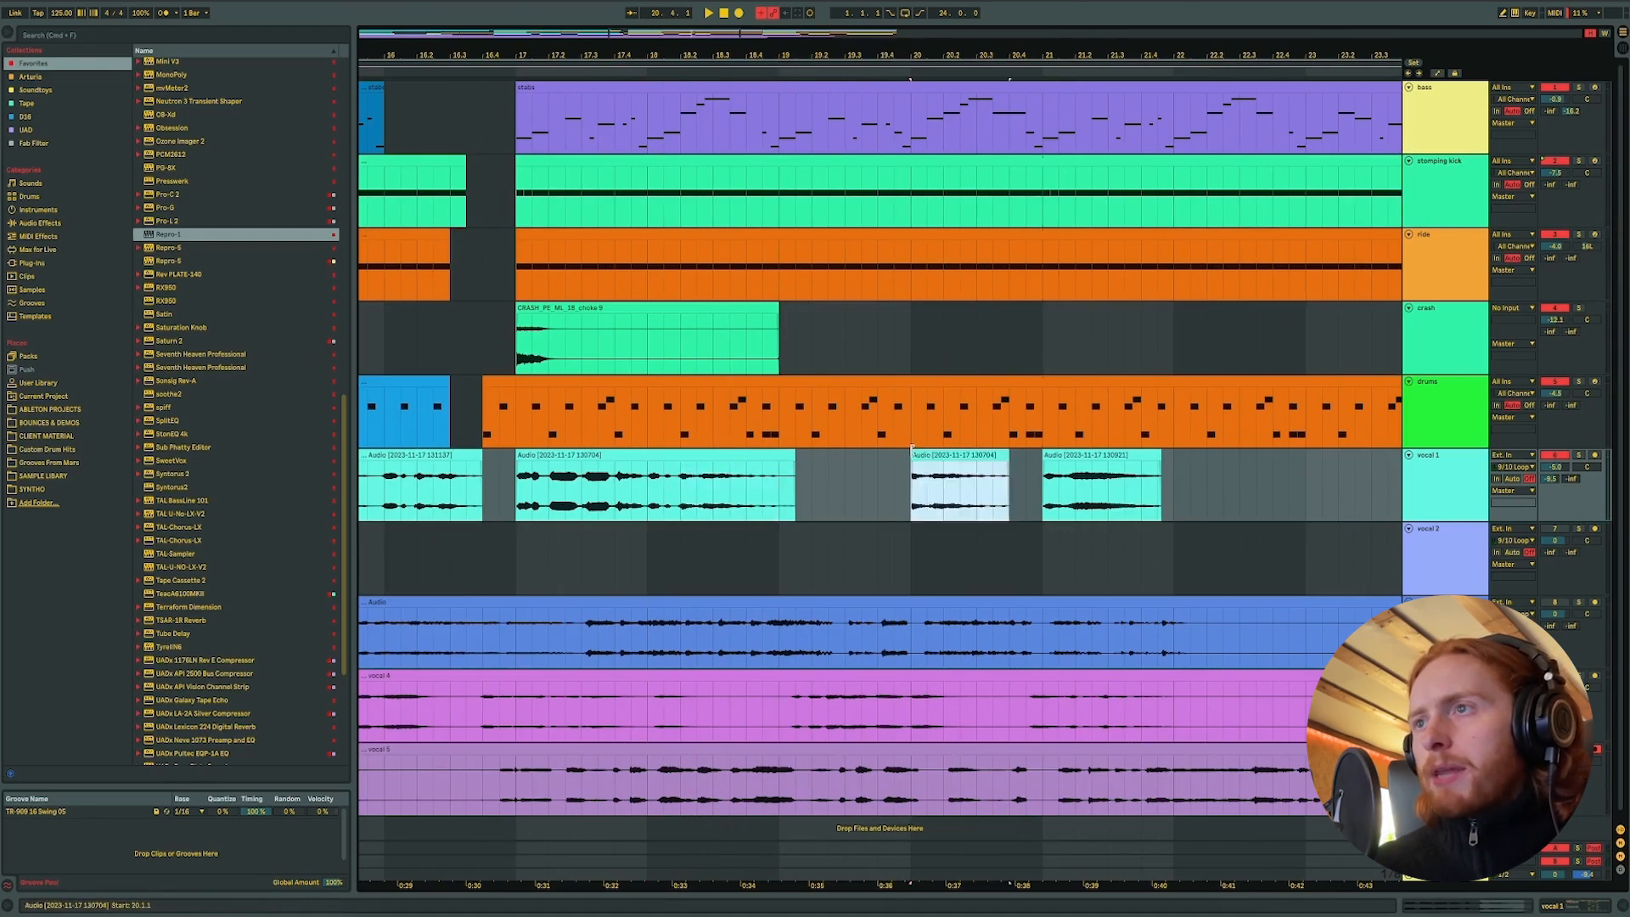
- Extend the start of the copied vocal tail back to 19.4.4 and play the arrangement from 17.1.1 to check it
left_click_drag(895, 452, 903, 450)
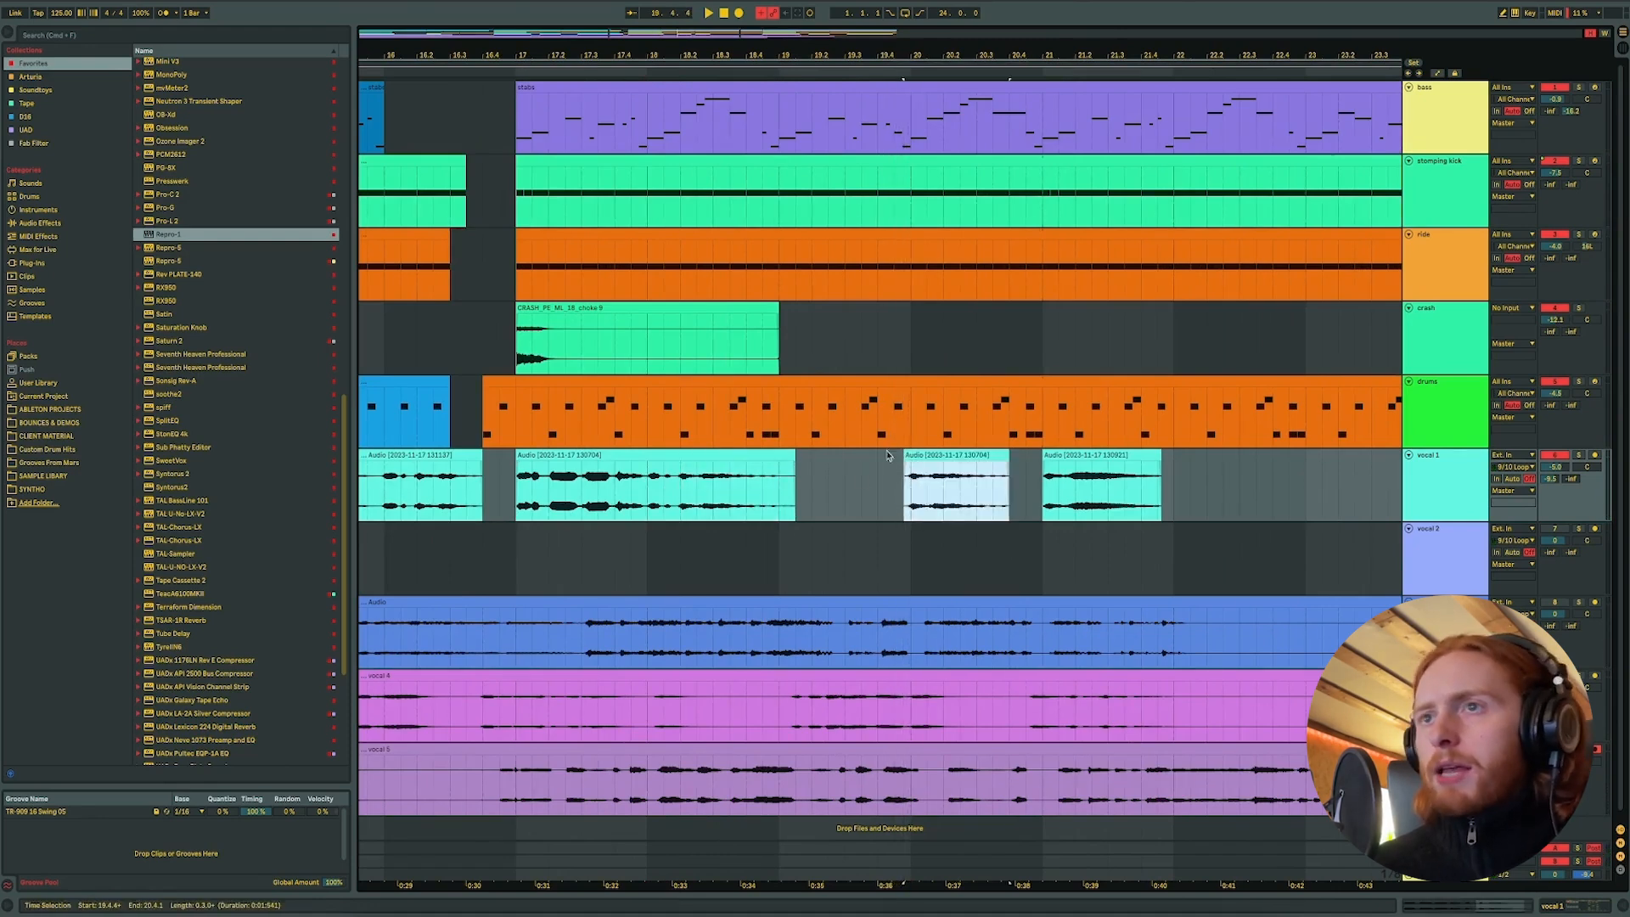
left_click(515, 480)
key("space")
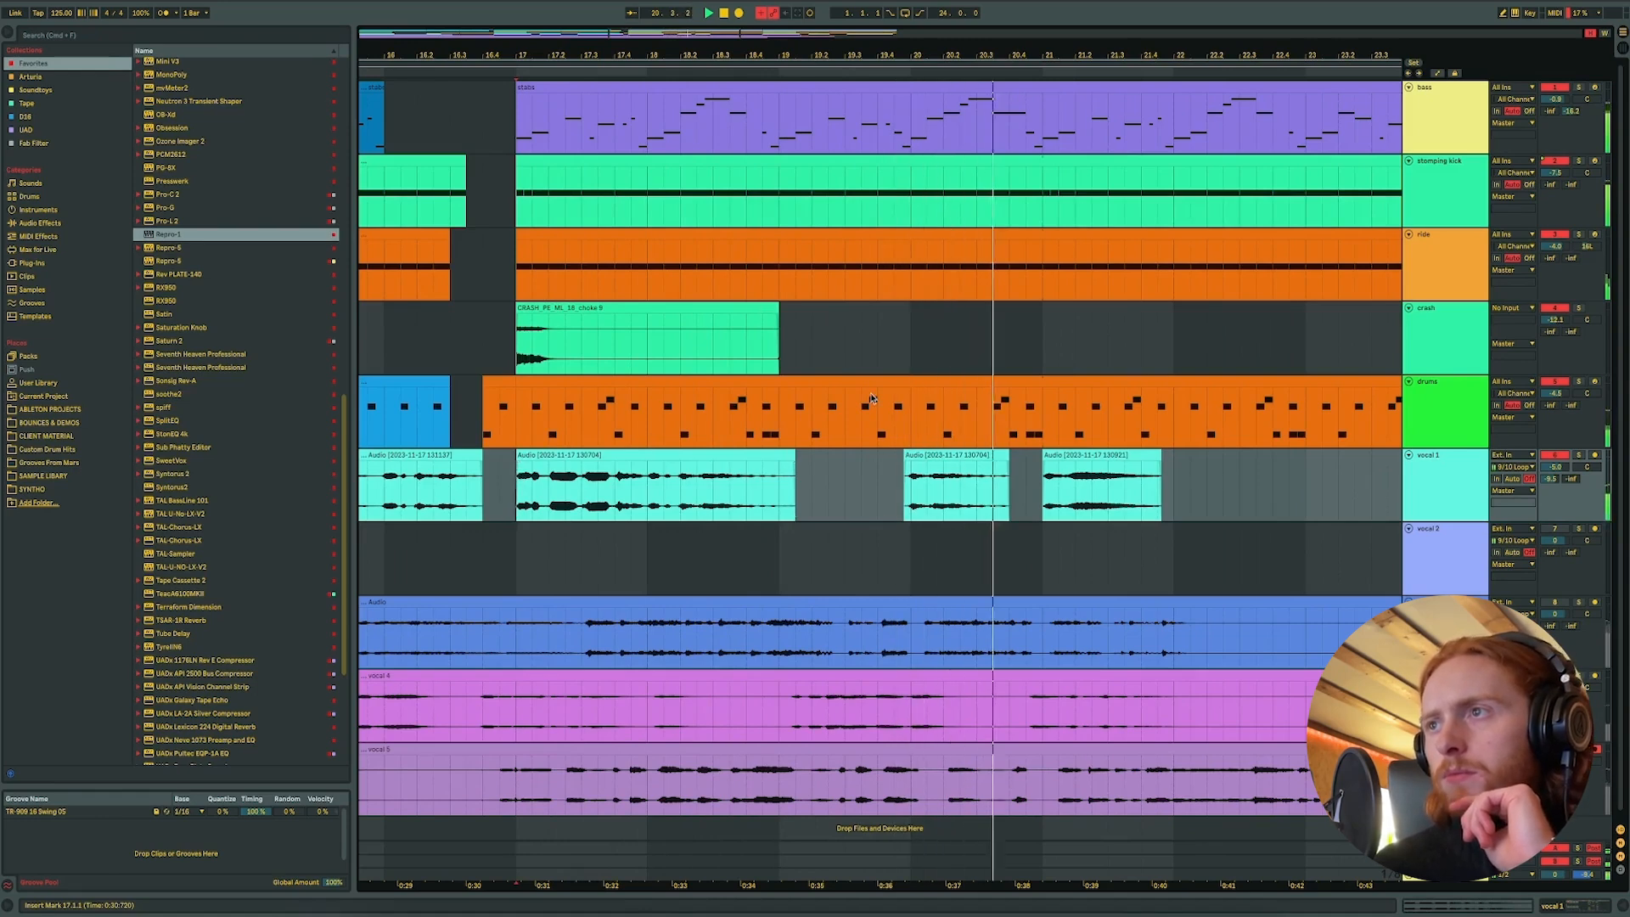
scroll(652, 440, "right", 3)
left_click_drag(950, 52, 956, 52)
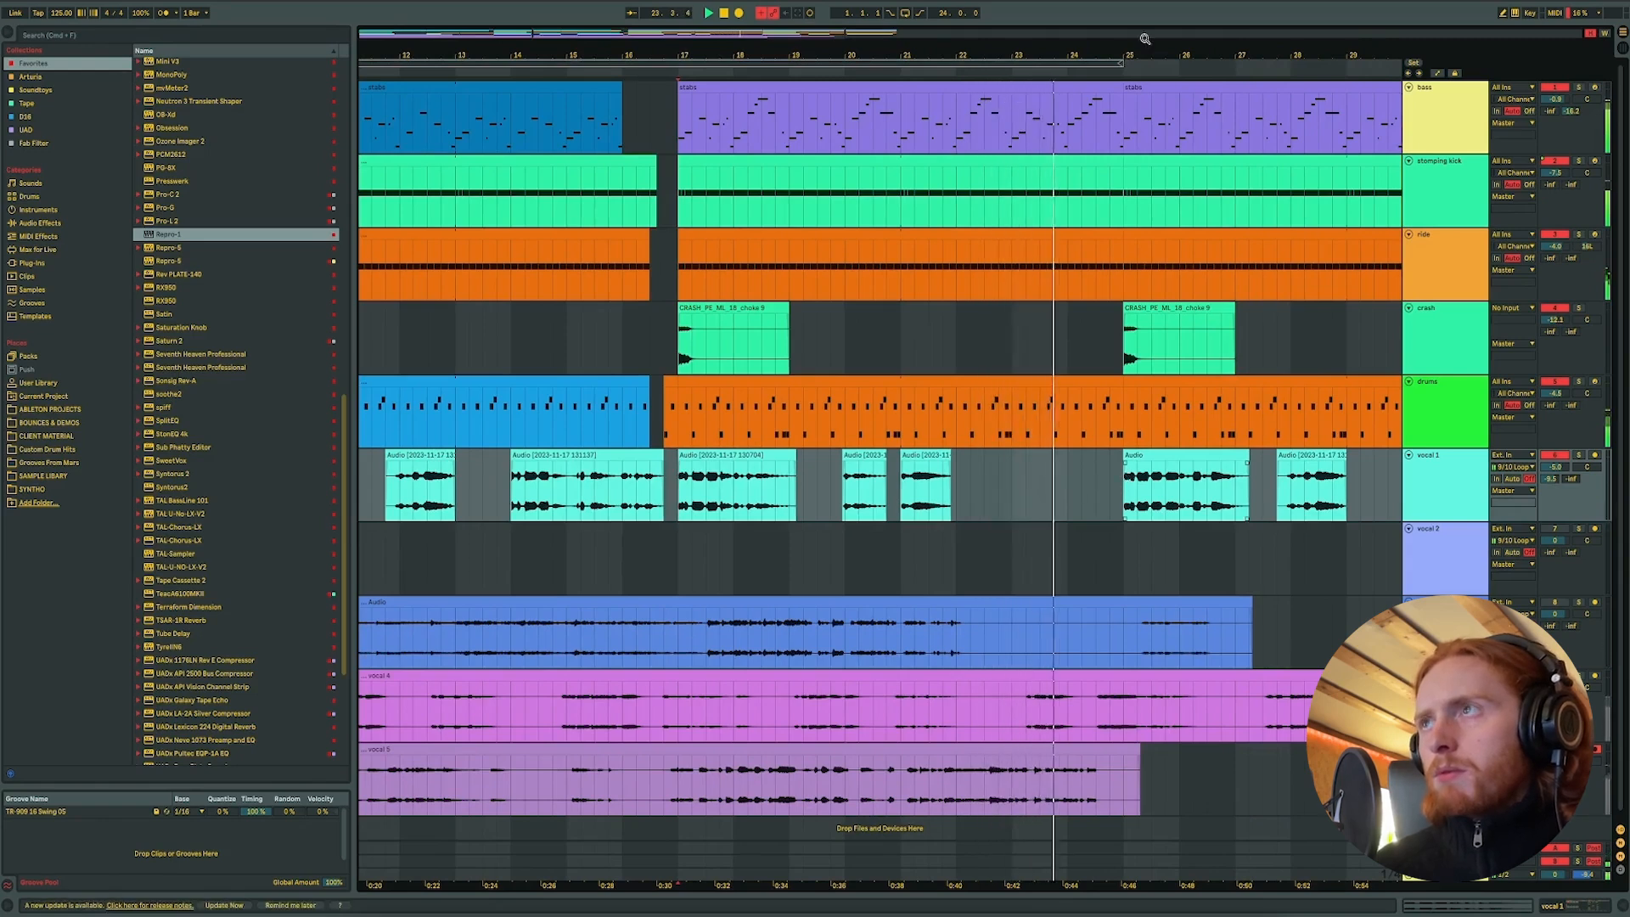
left_click_drag(1129, 48, 1128, 39)
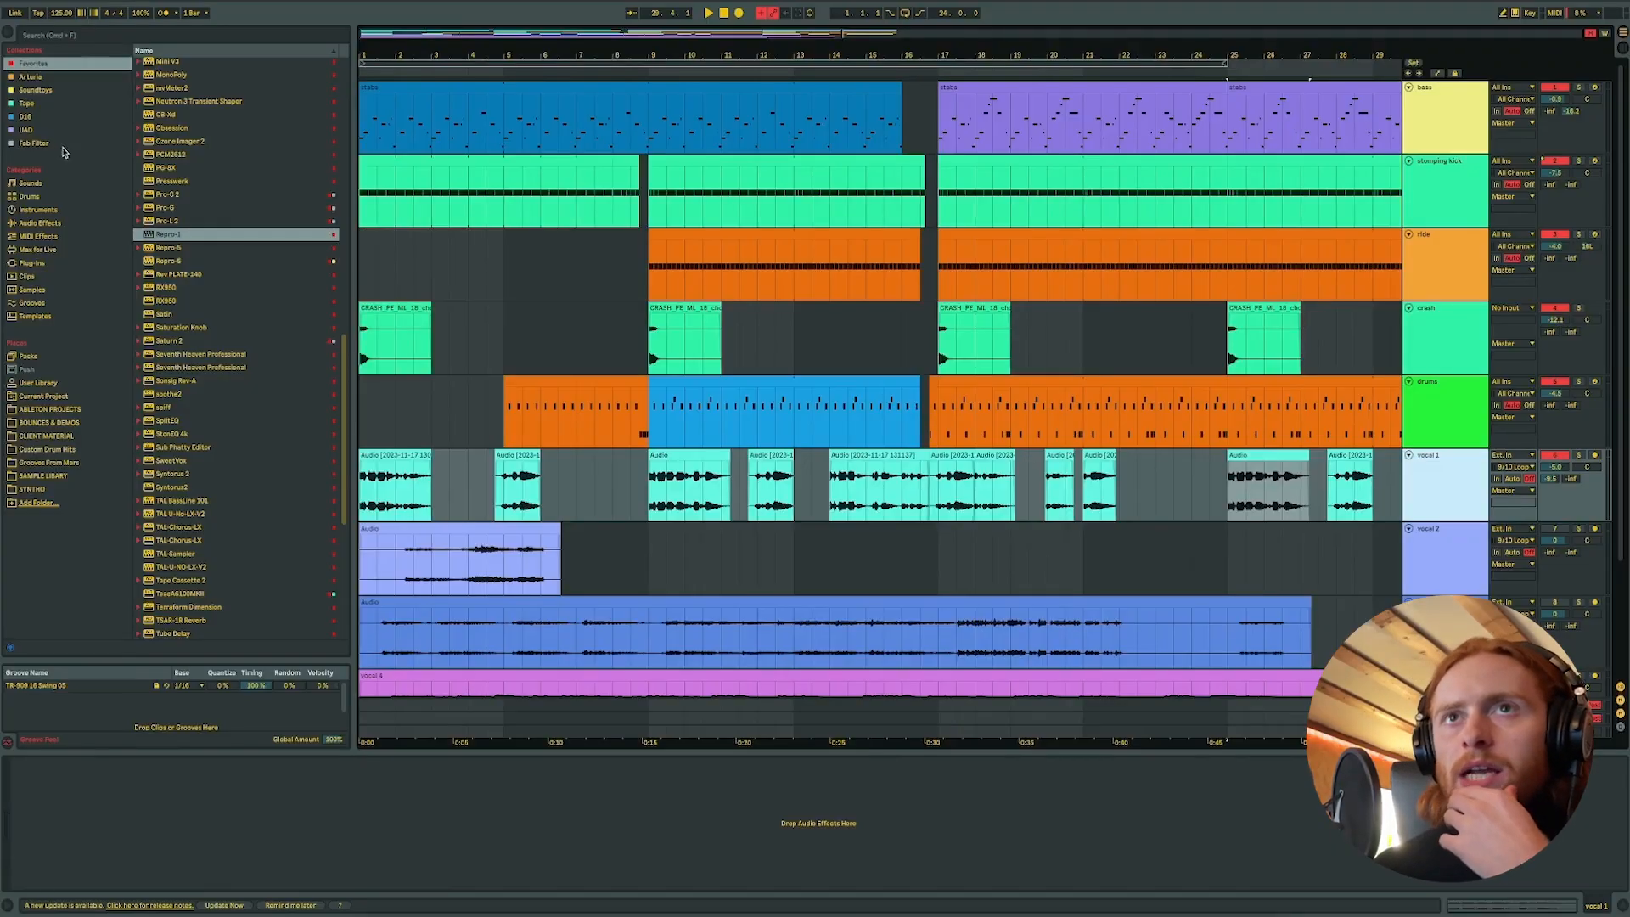
- Add FabFilter Pro-Q 3 to vocal 1, play the vocal and create a low cut band on the EQ curve
left_click(36, 144)
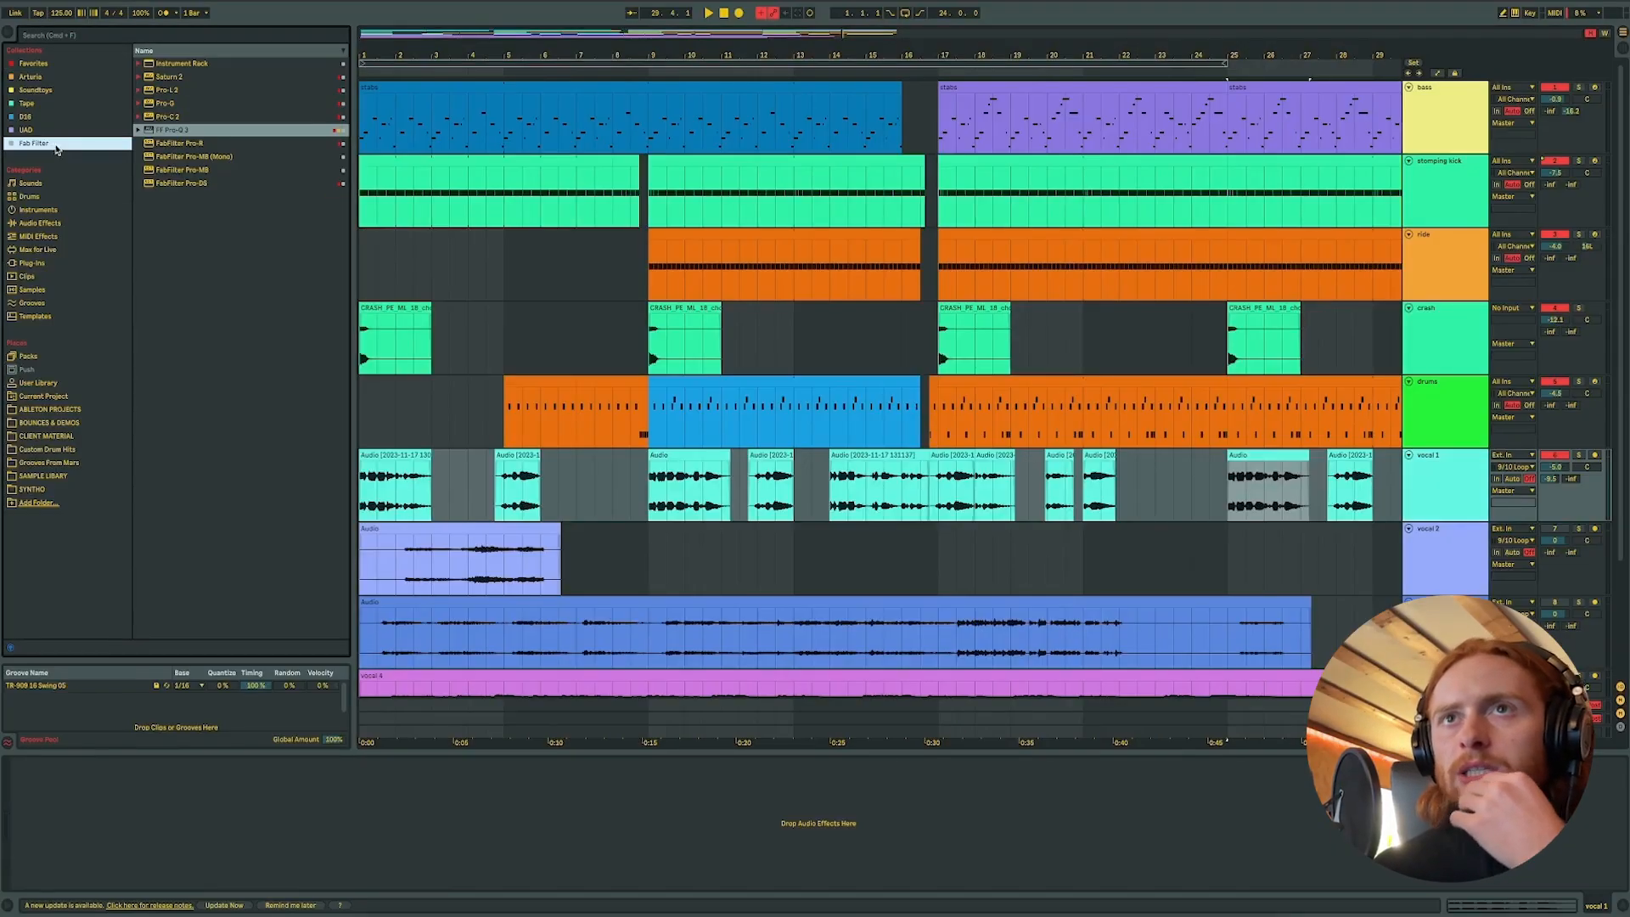
double_click(186, 132)
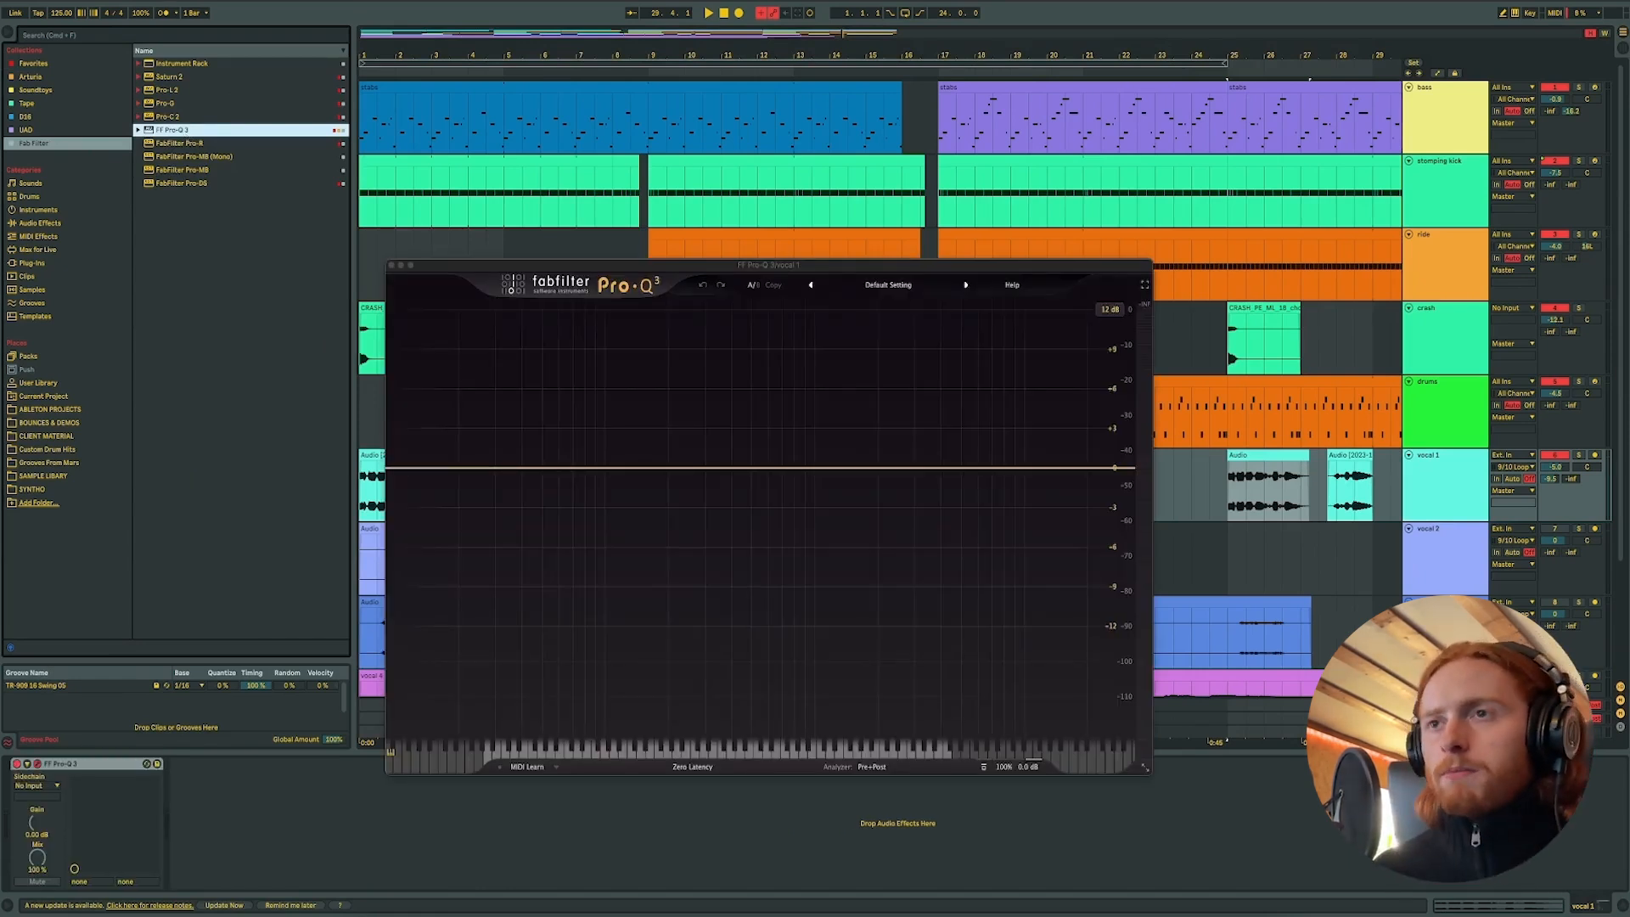
key("space")
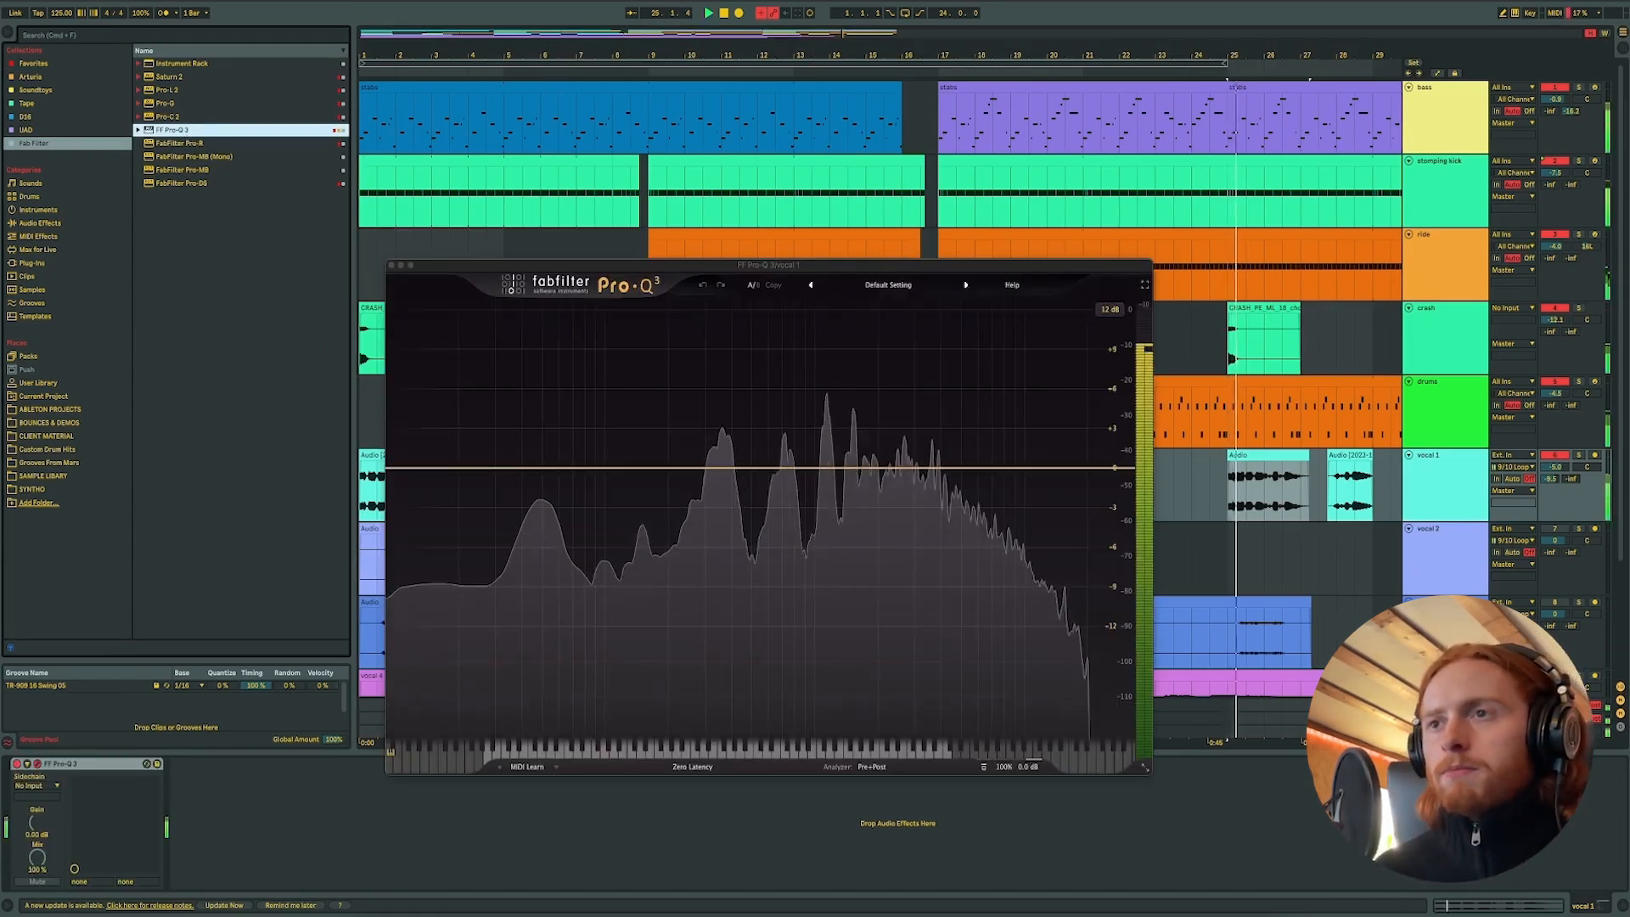
left_click(626, 467)
left_click(516, 697)
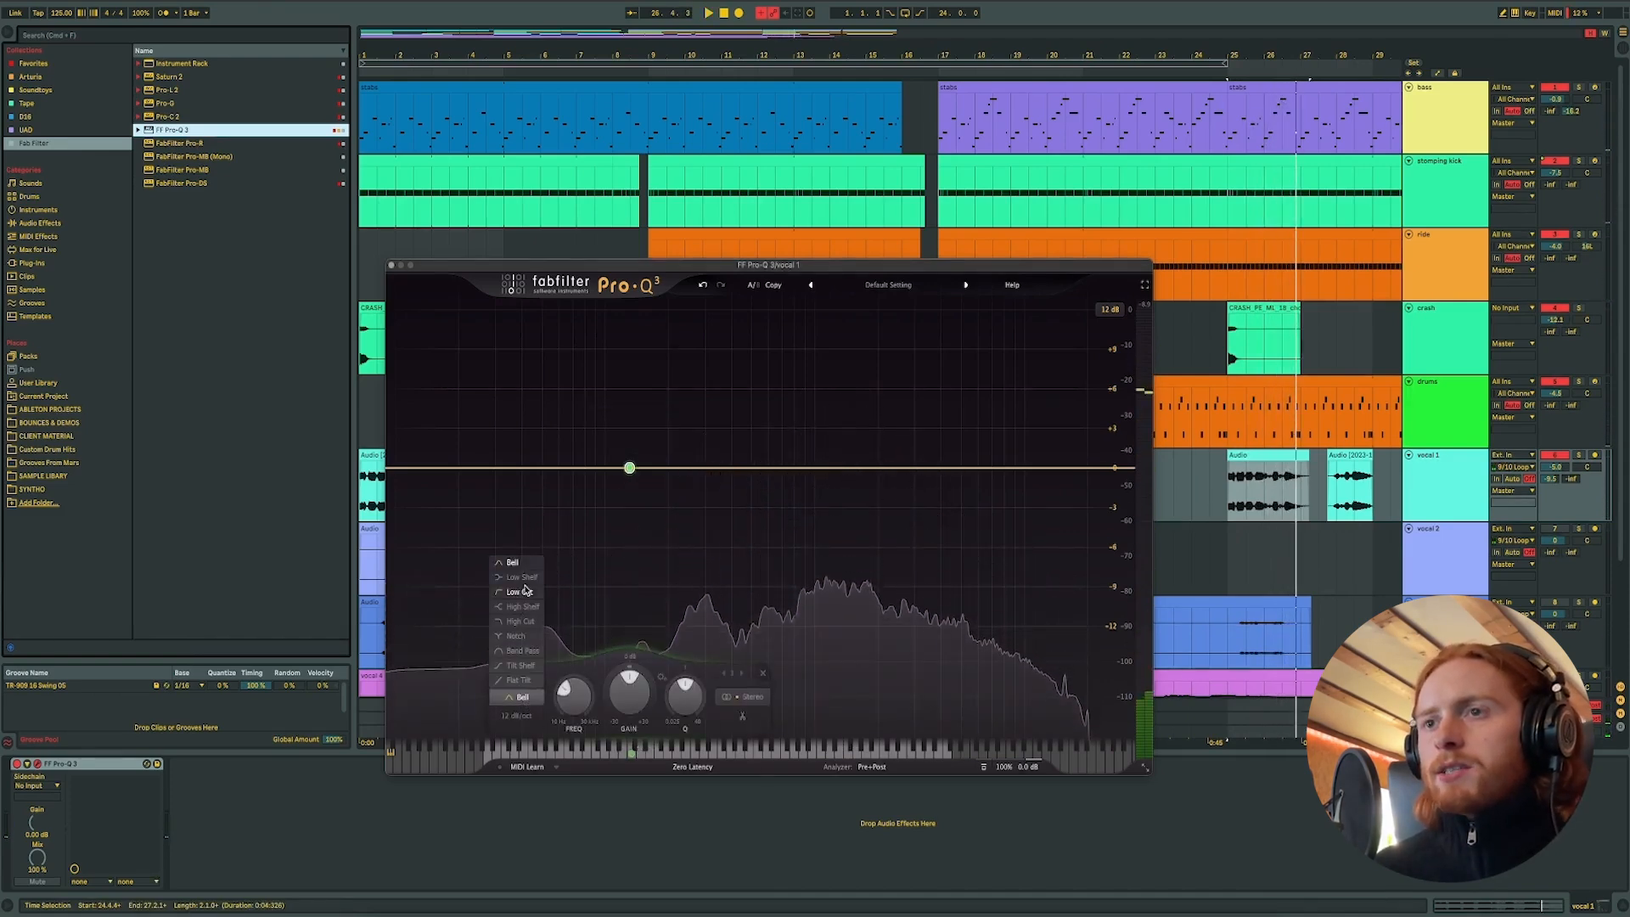
left_click(517, 591)
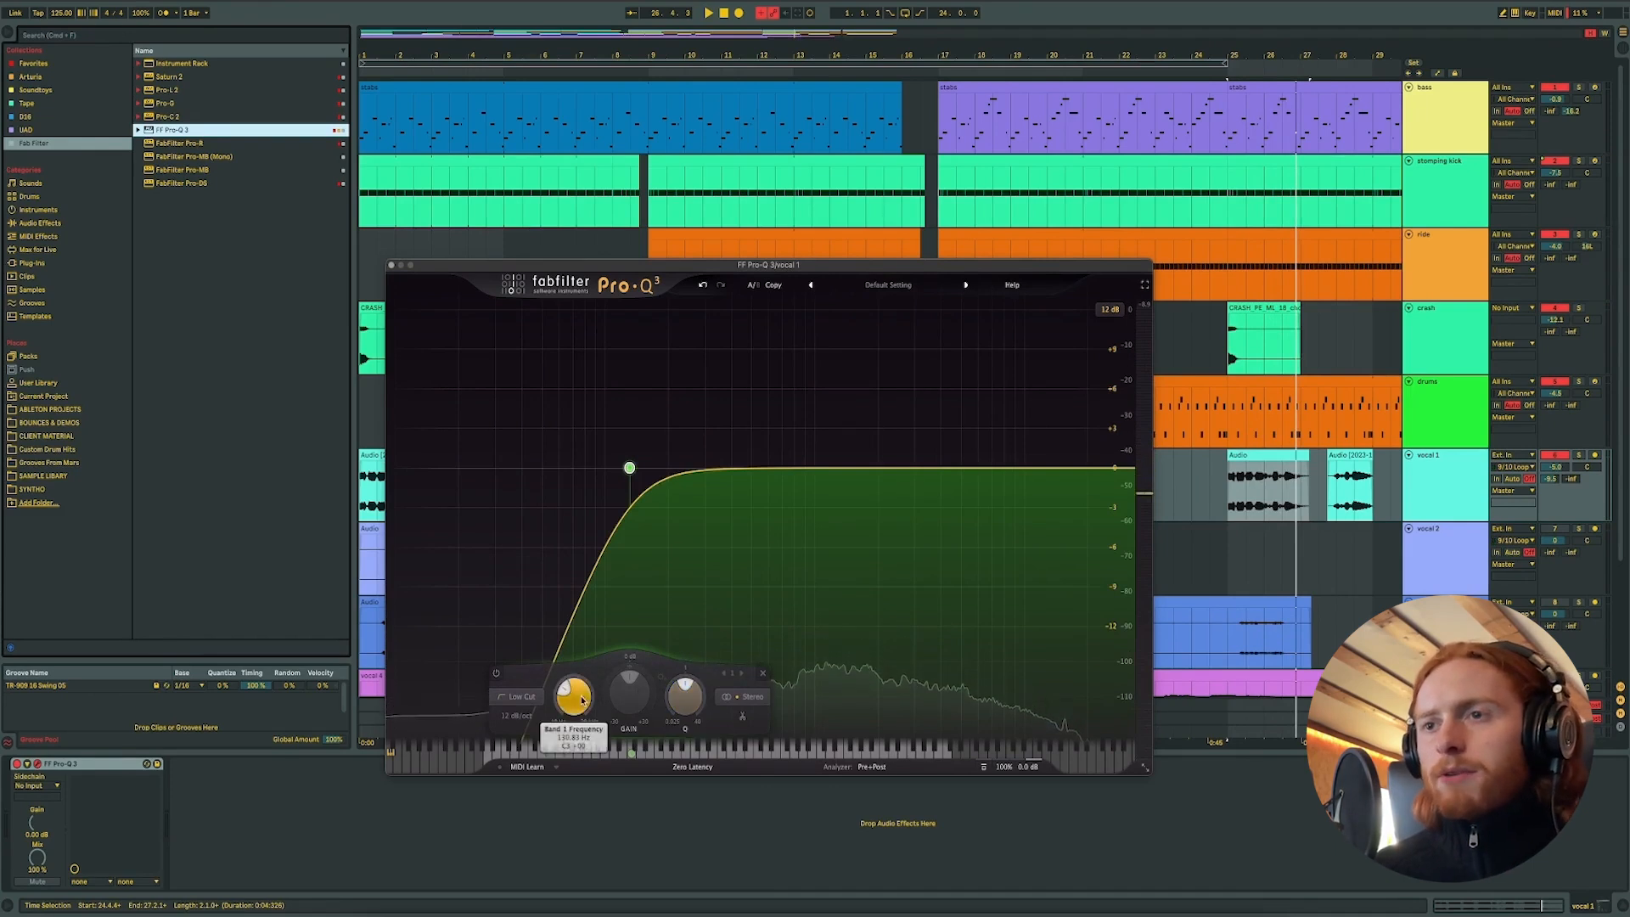
- Raise the low cut's frequency to about 200 Hz while listening to the vocal in the mix
left_click_drag(573, 704, 575, 693)
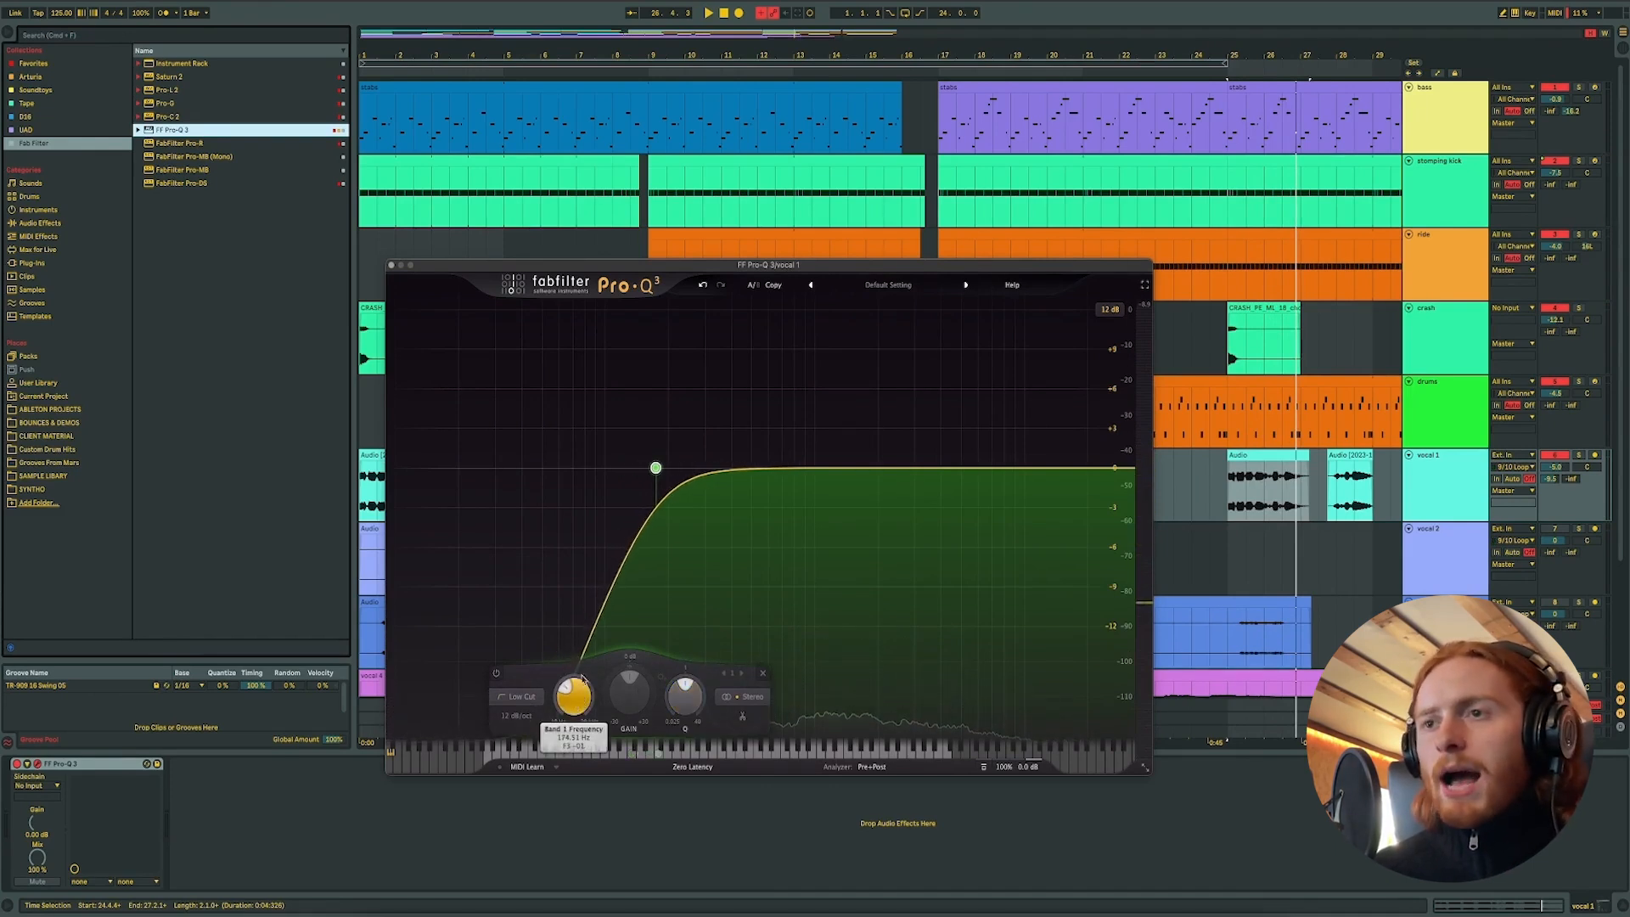
mouse_move(661, 467)
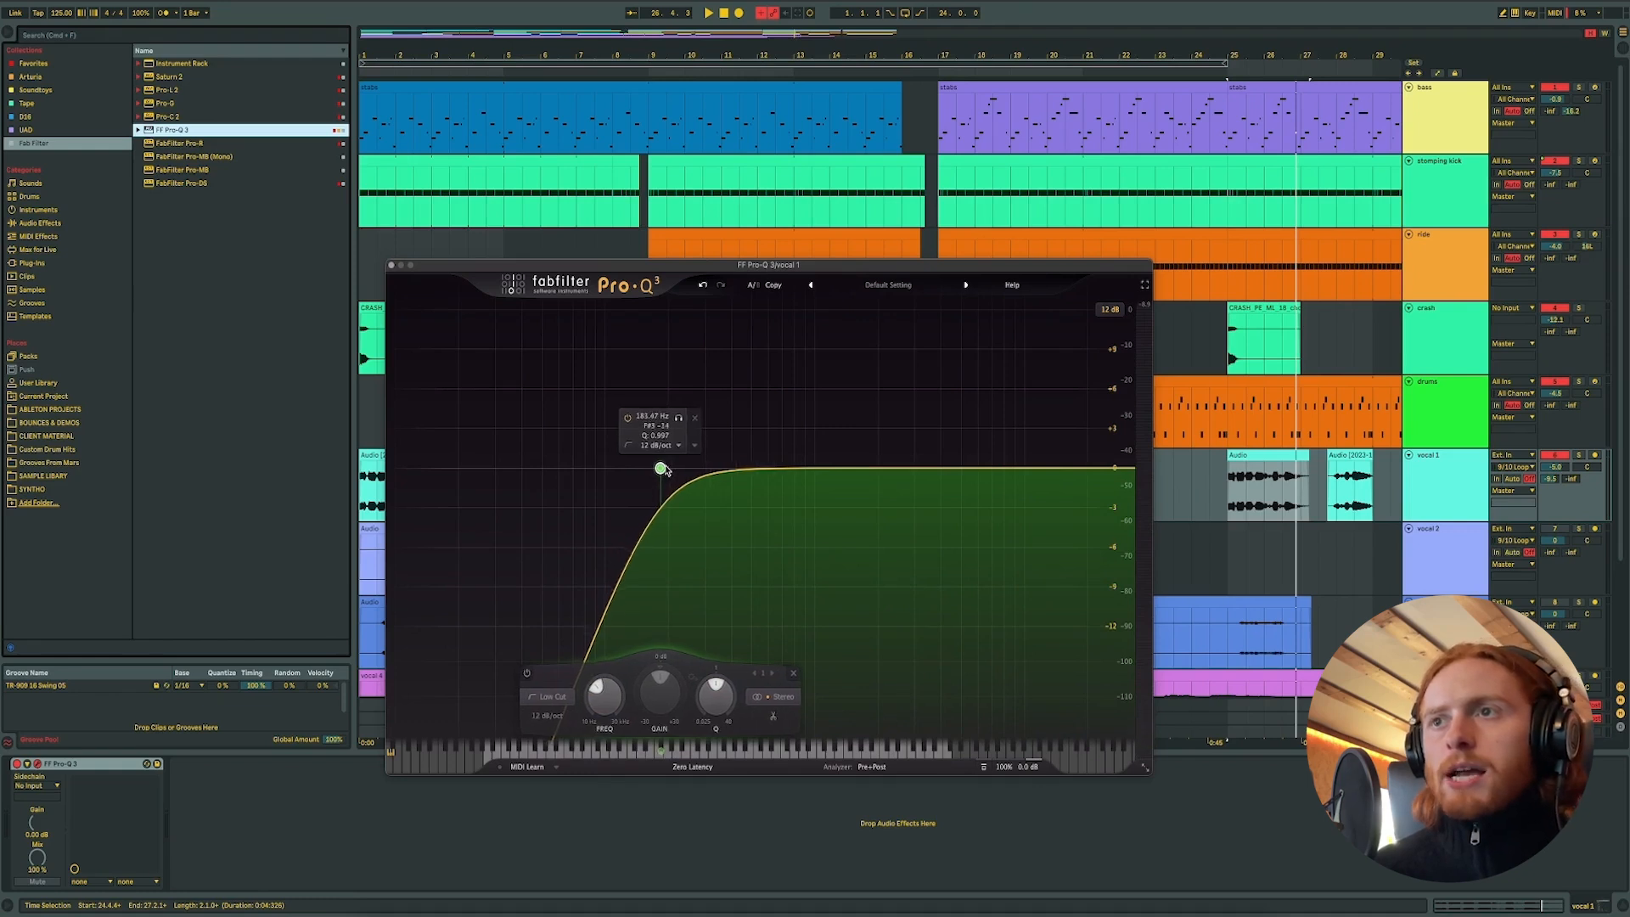
key("space")
mouse_move(676, 468)
left_mouse_down()
mouse_move(716, 467)
mouse_move(672, 466)
left_mouse_up()
key("space")
key("space")
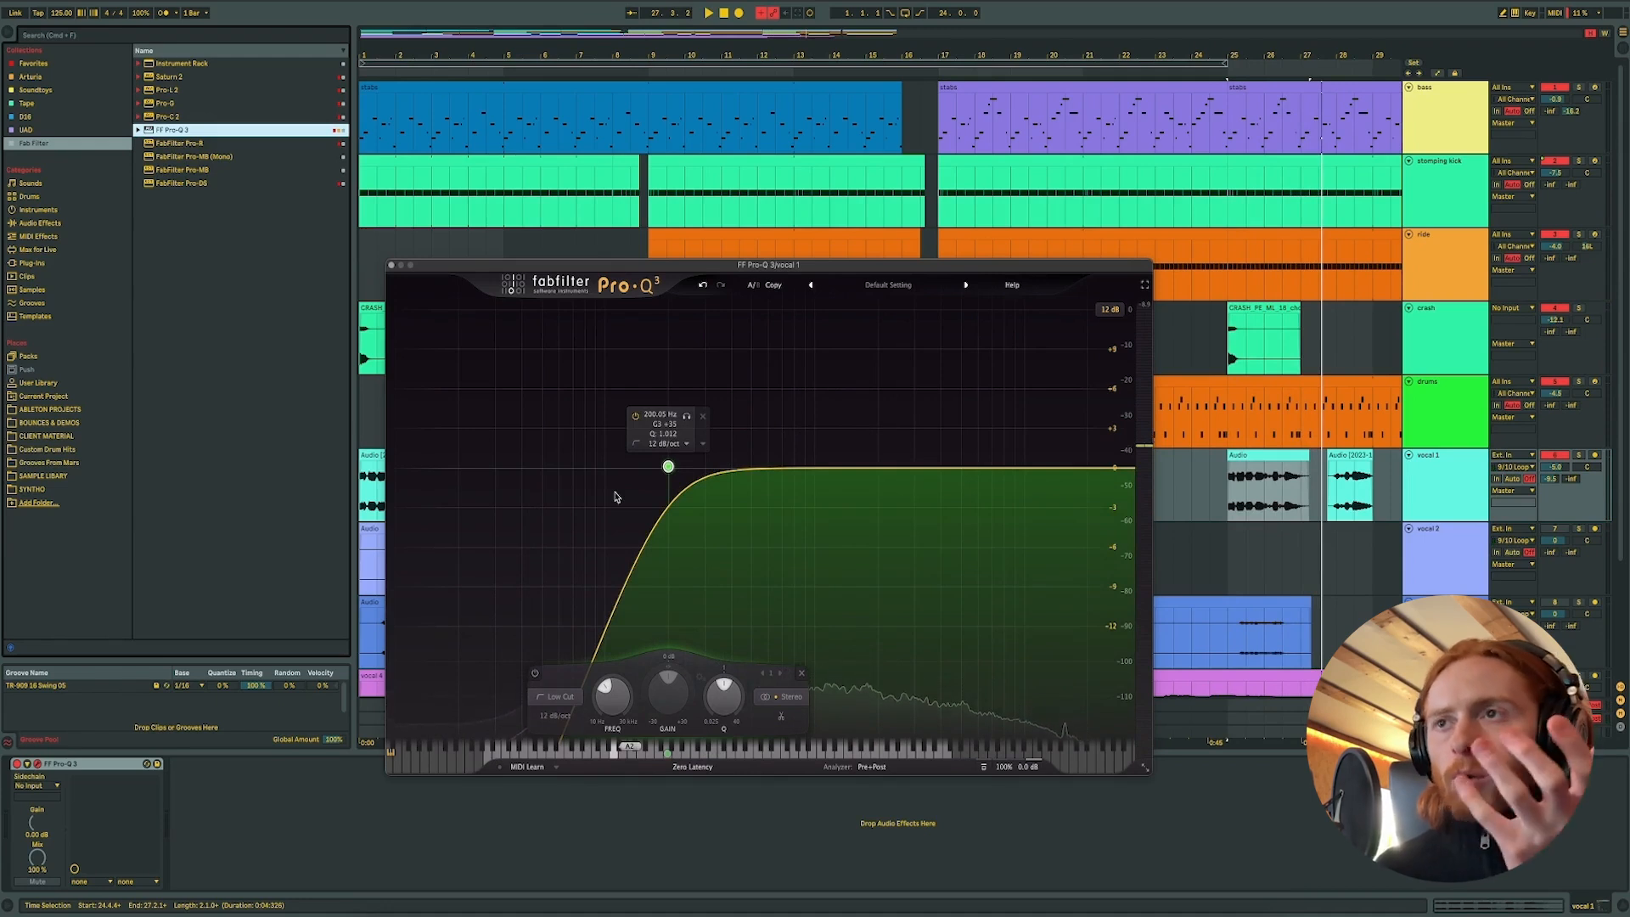
- Play the vocal with the low cut band soloed to hear the frequencies being removed
key("space")
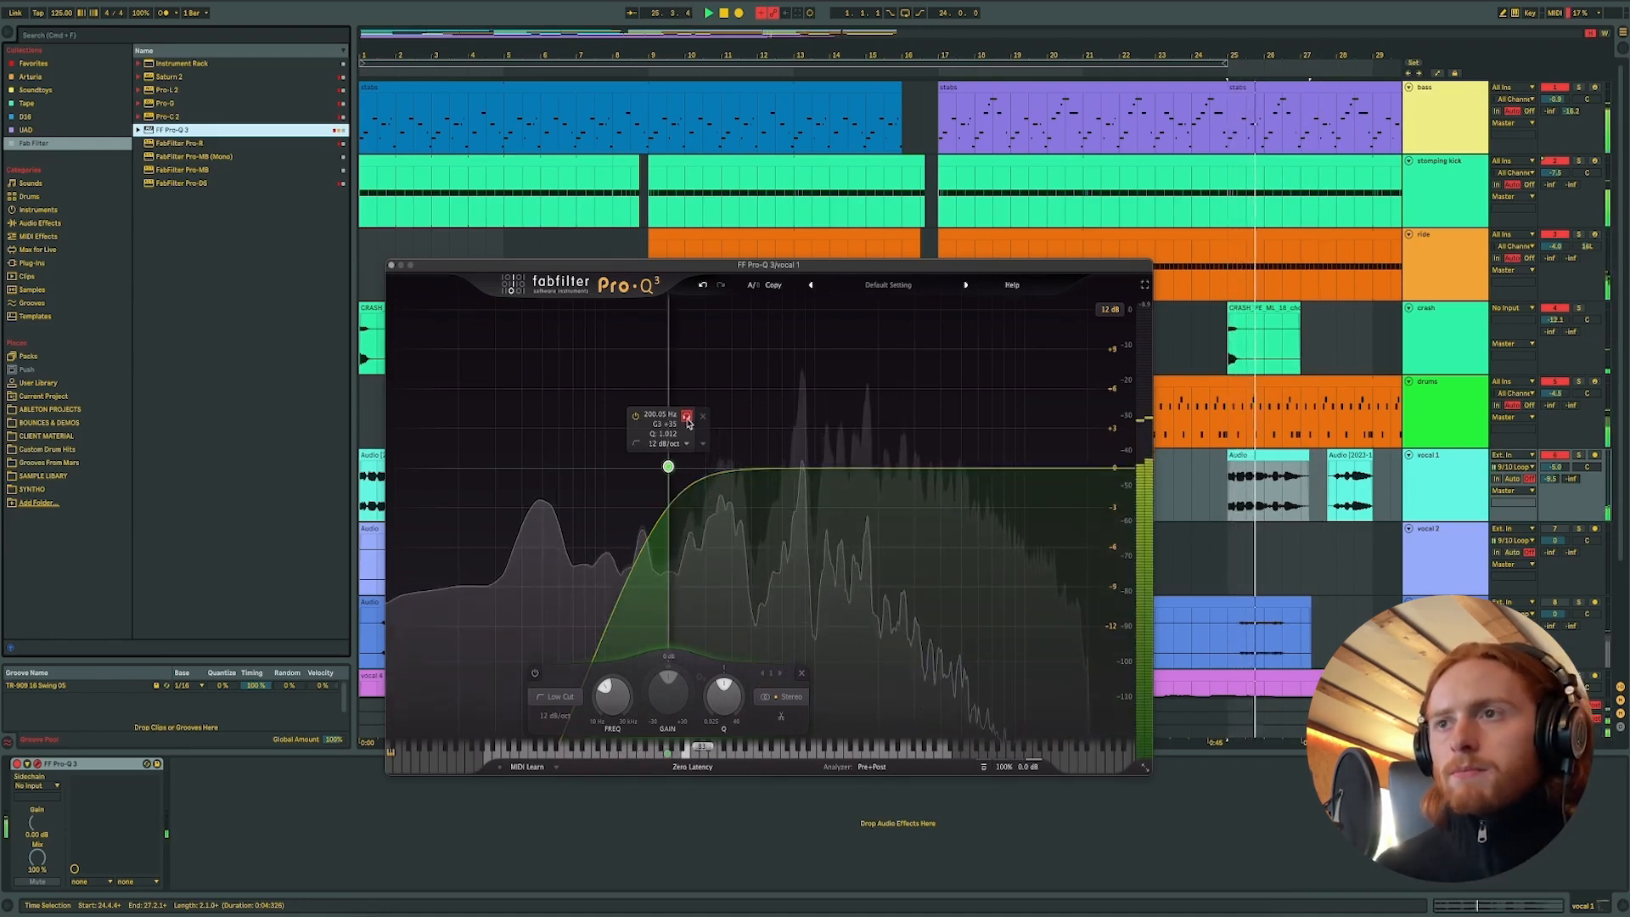
left_click(686, 416)
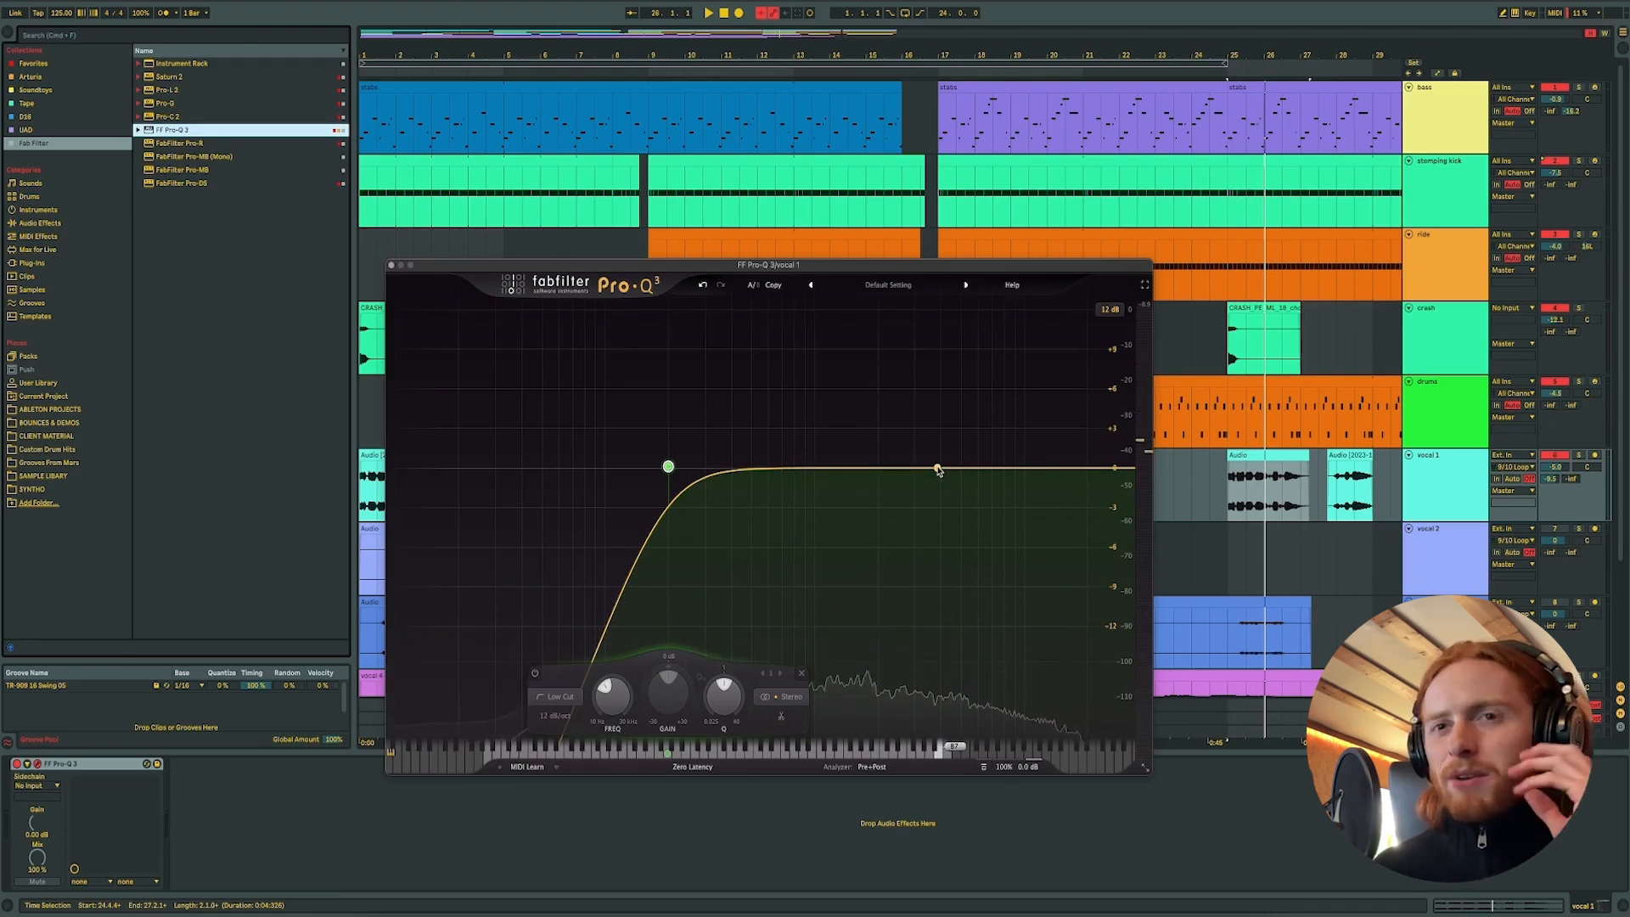
key("space")
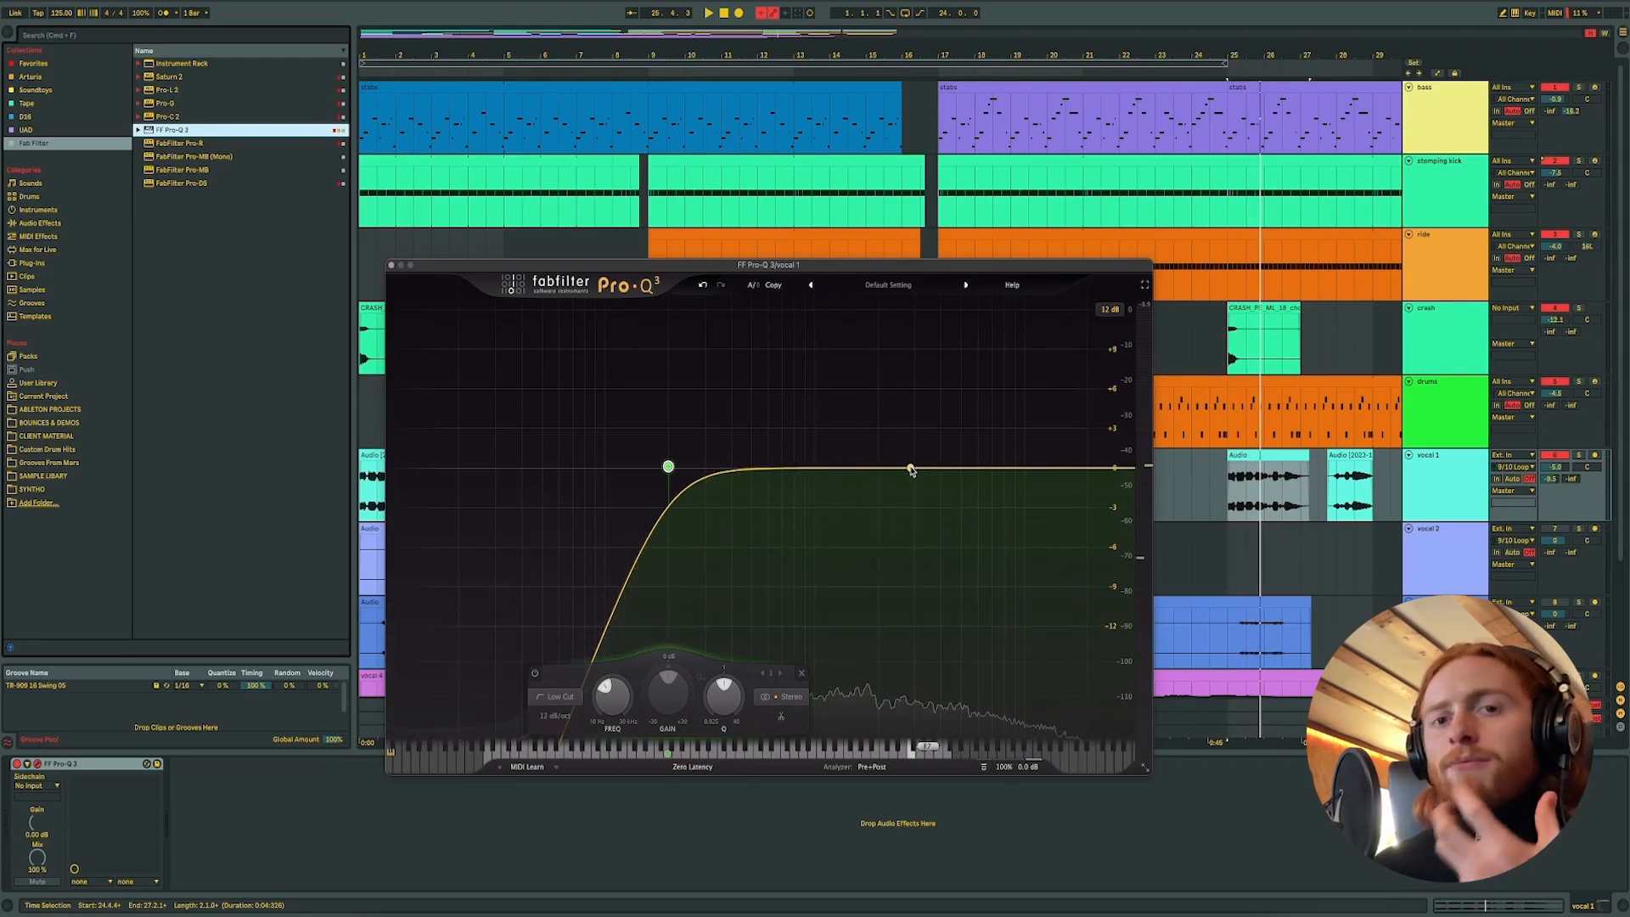
- Add a bell cut of about -2.8 dB near 915 Hz to the vocal EQ and play it back
left_click_drag(911, 469, 807, 494)
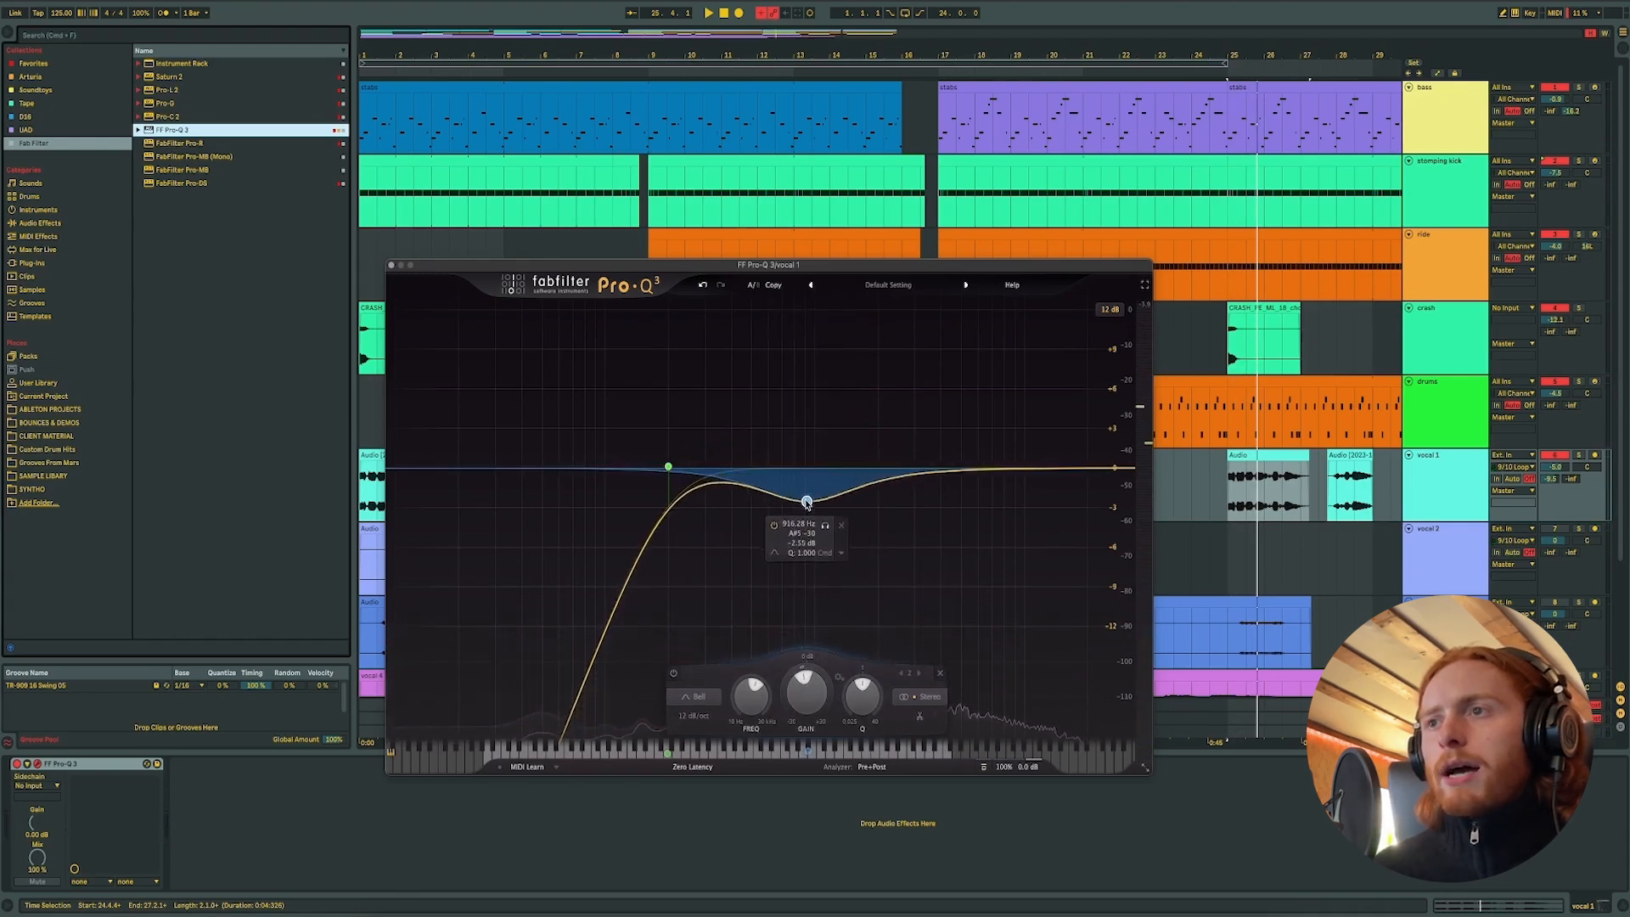
key("space")
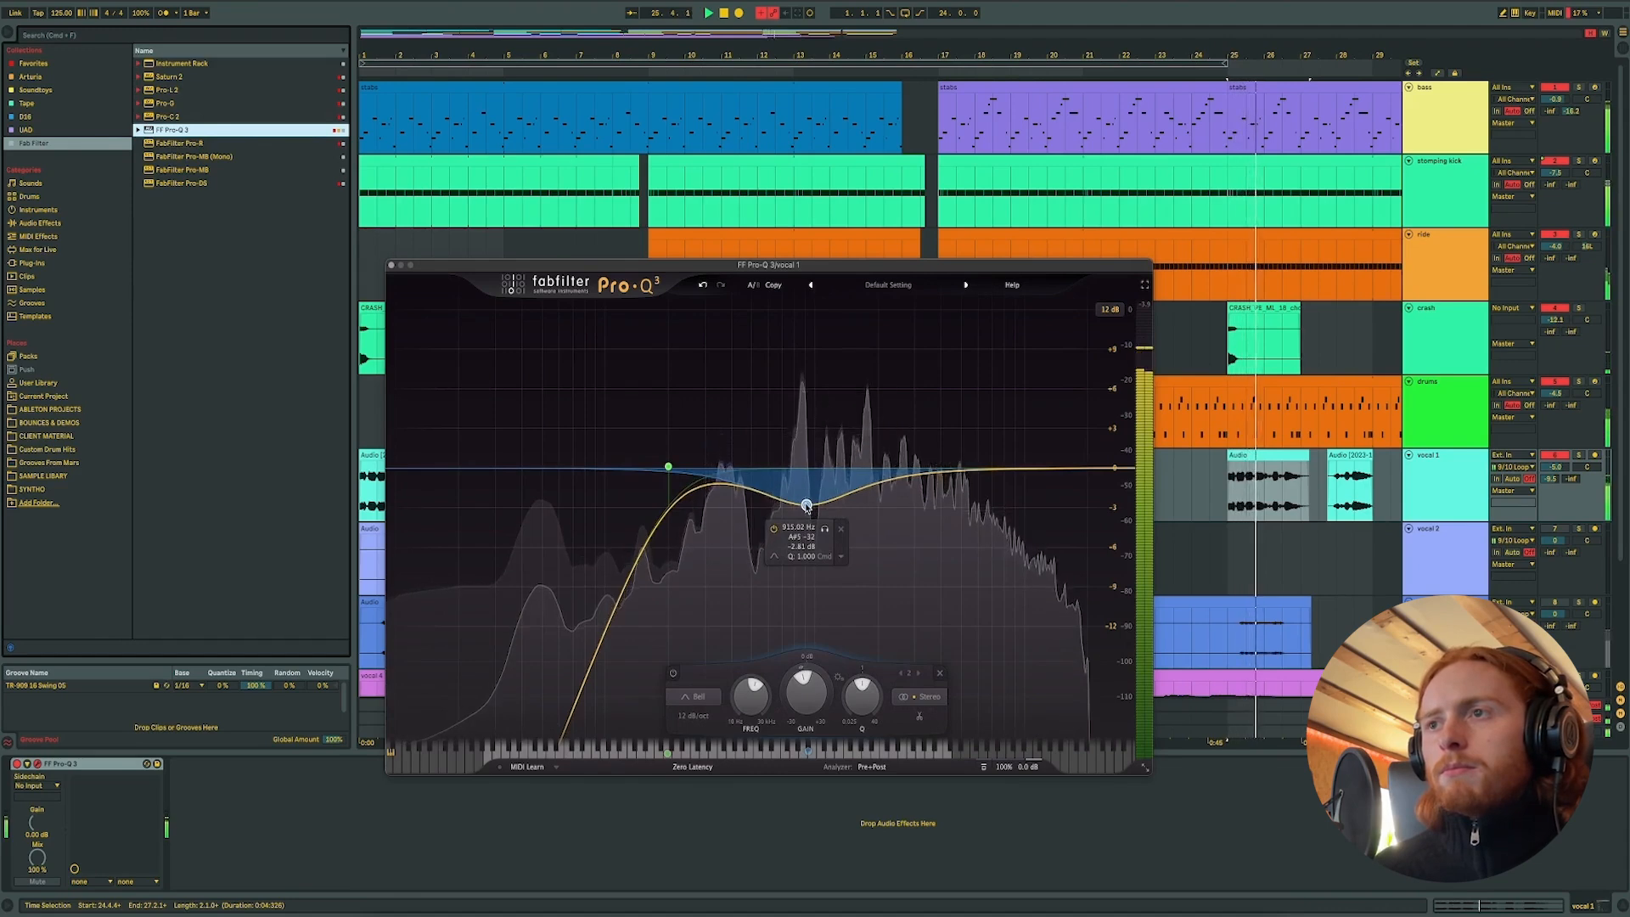
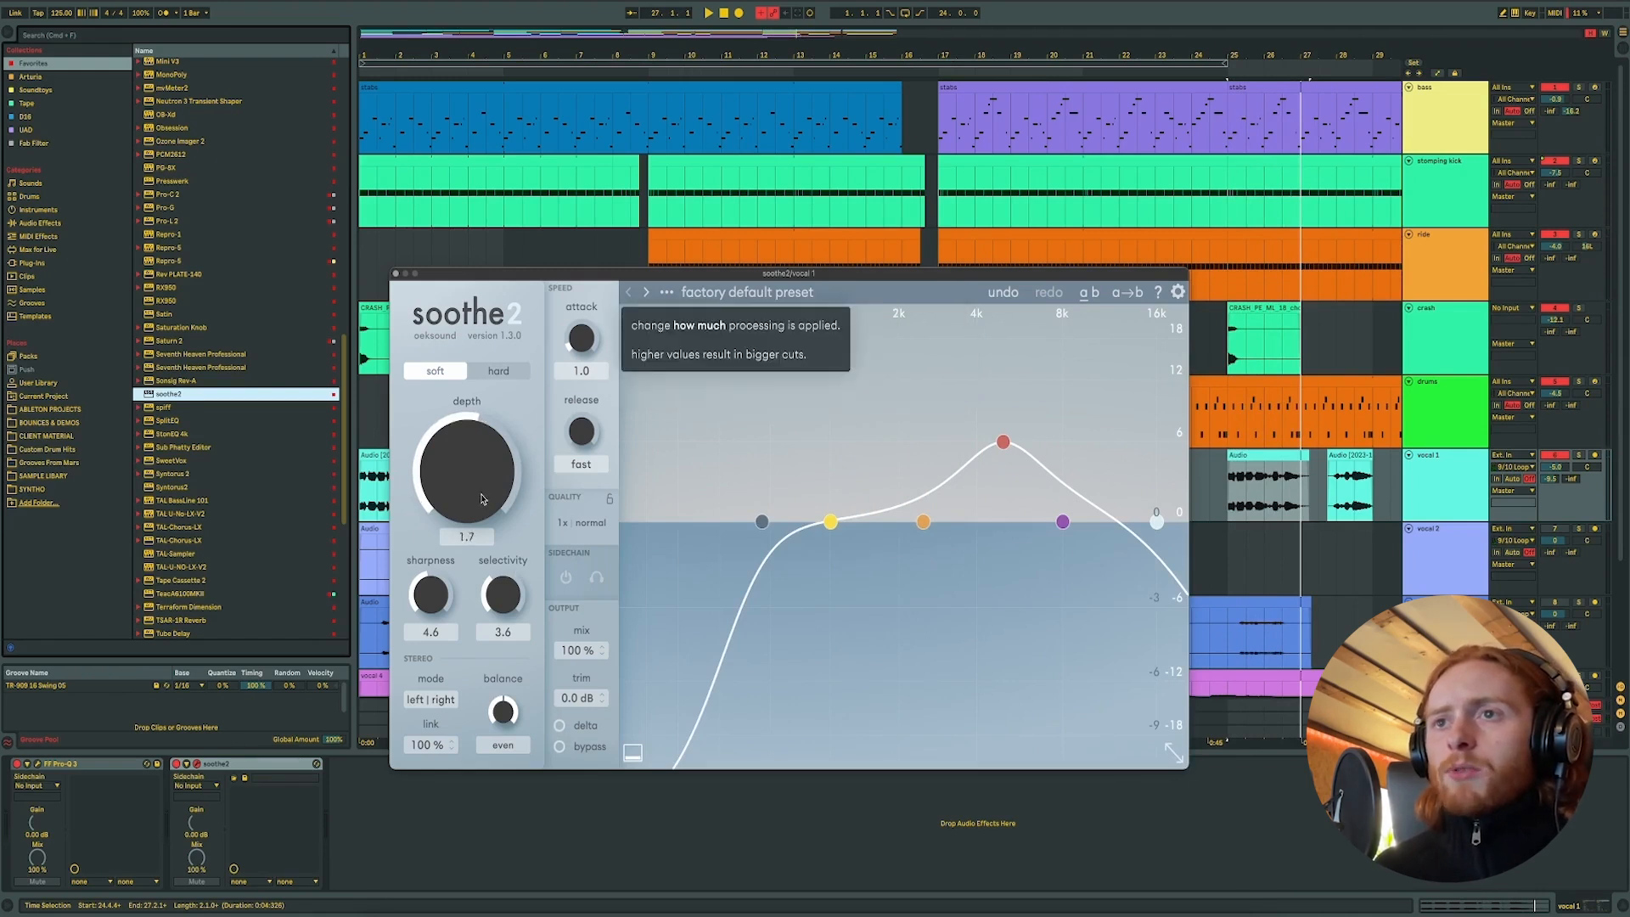
- Set soothe2's depth on vocal 1 to 1.5 during playback and close the plug-in window
key("space")
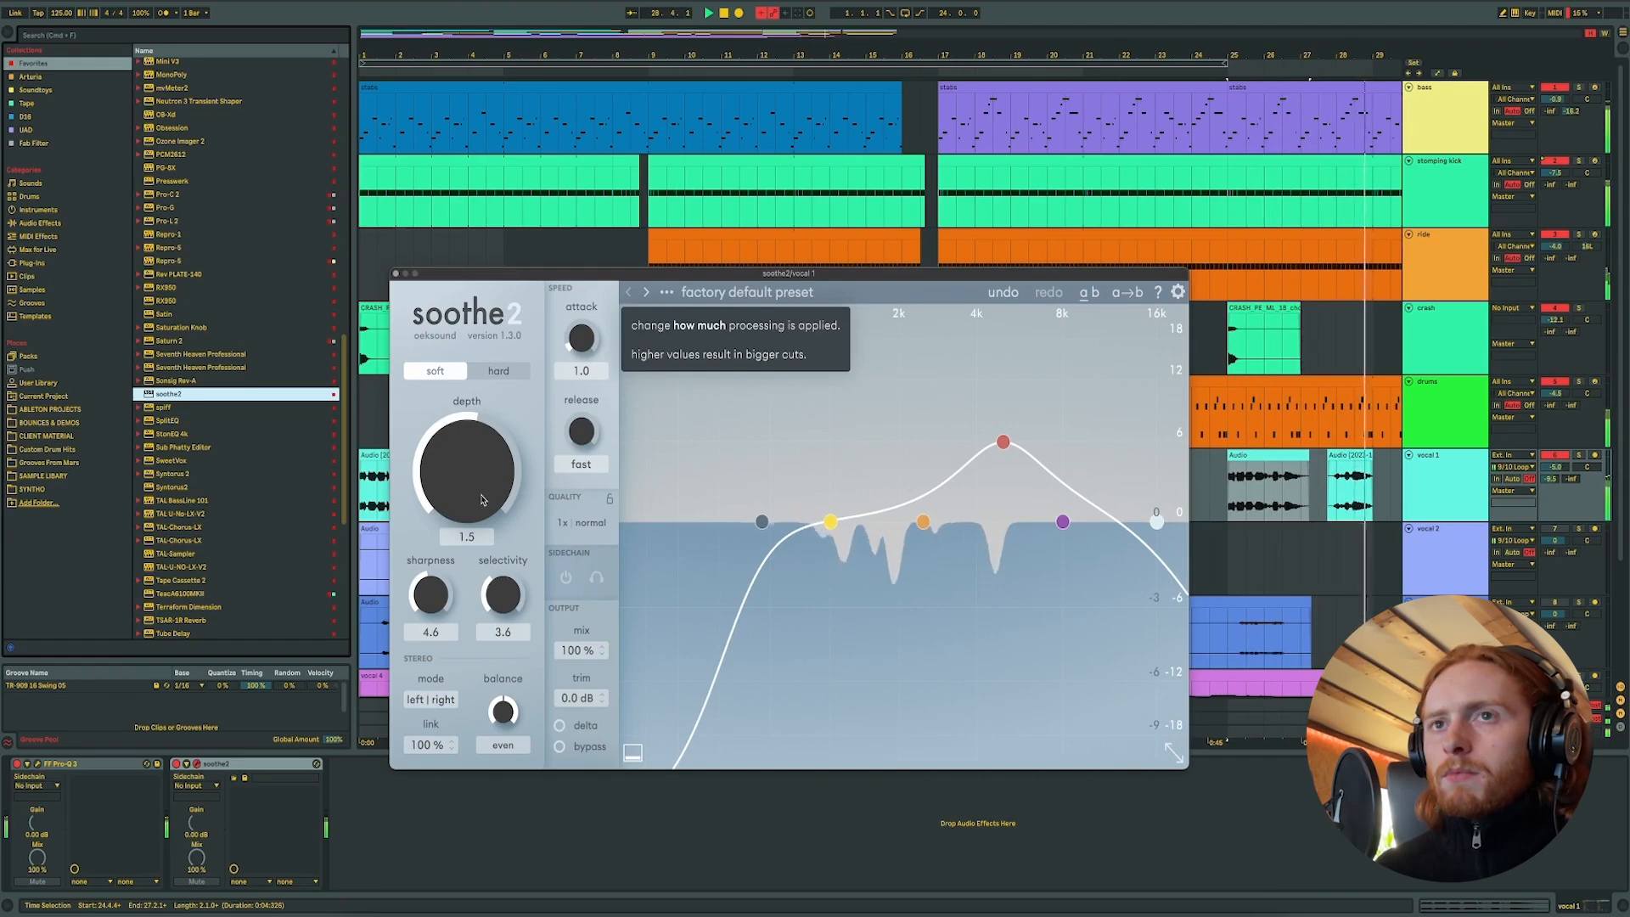
left_click(395, 274)
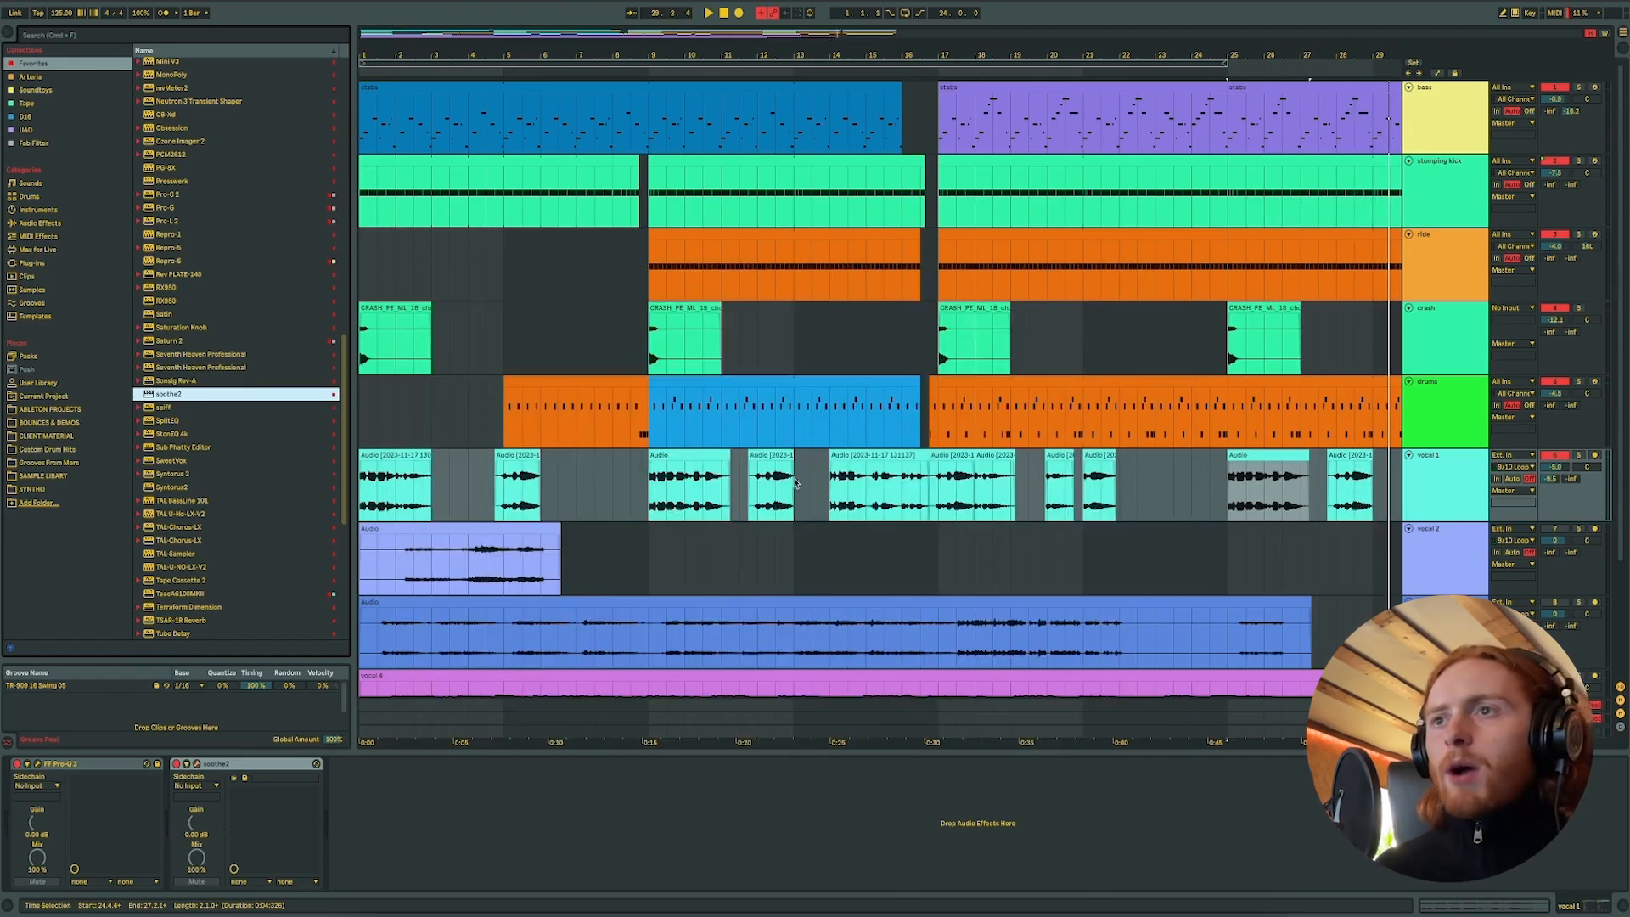
- Listen to vocal 1's phrases at bar 9 and bar 1 with the EQ and soothe2 applied
left_click(653, 454)
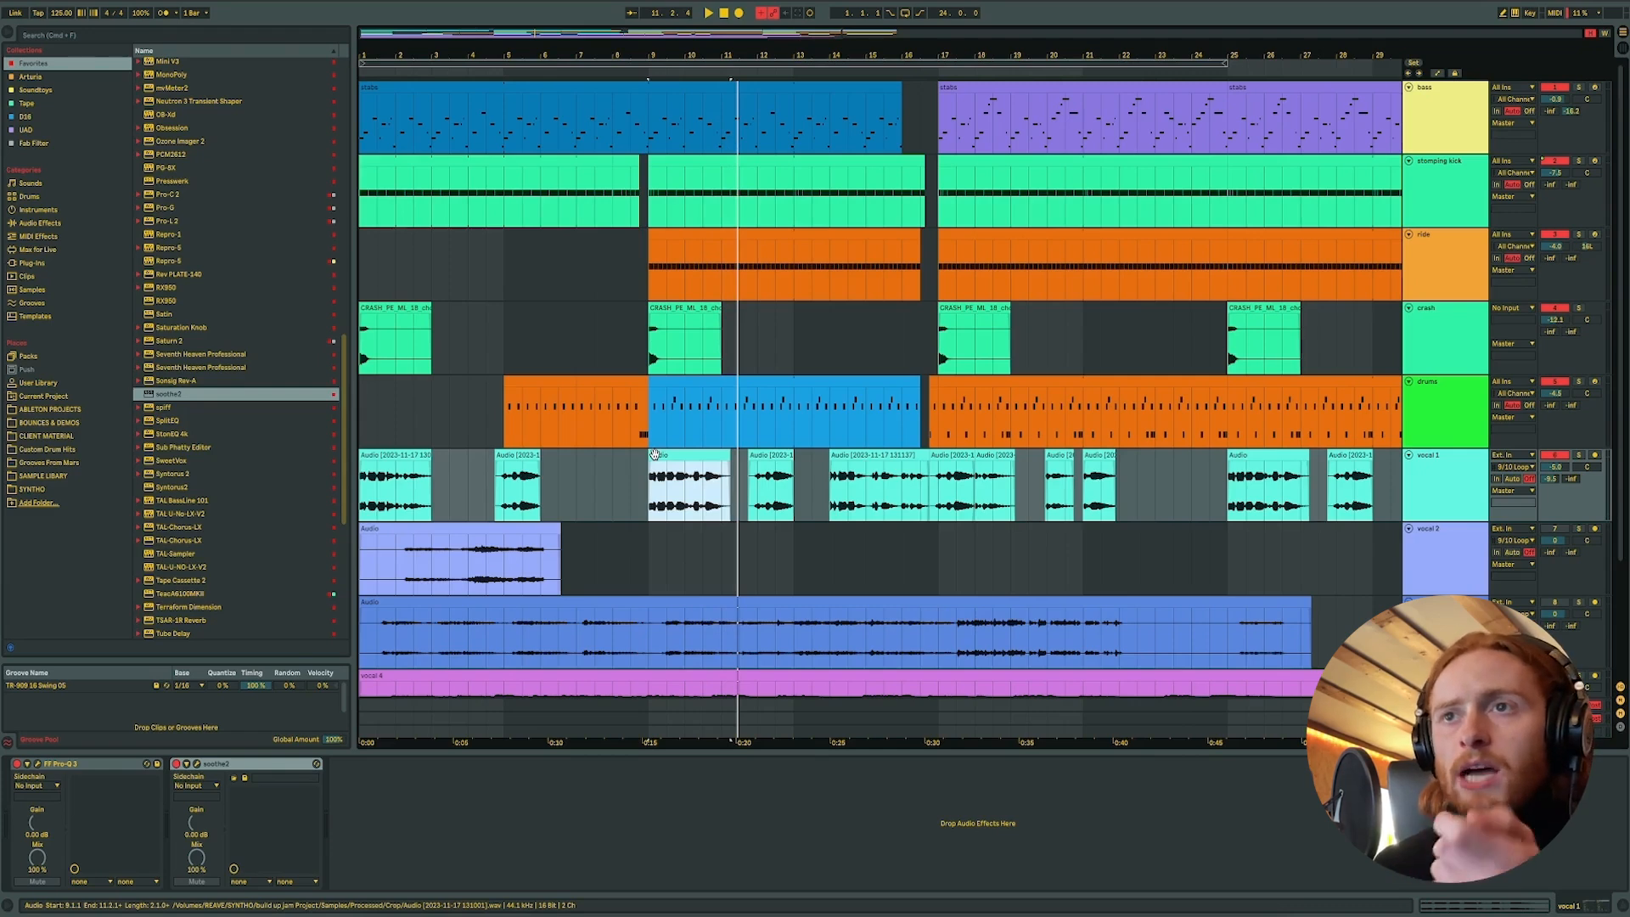
left_click(379, 448)
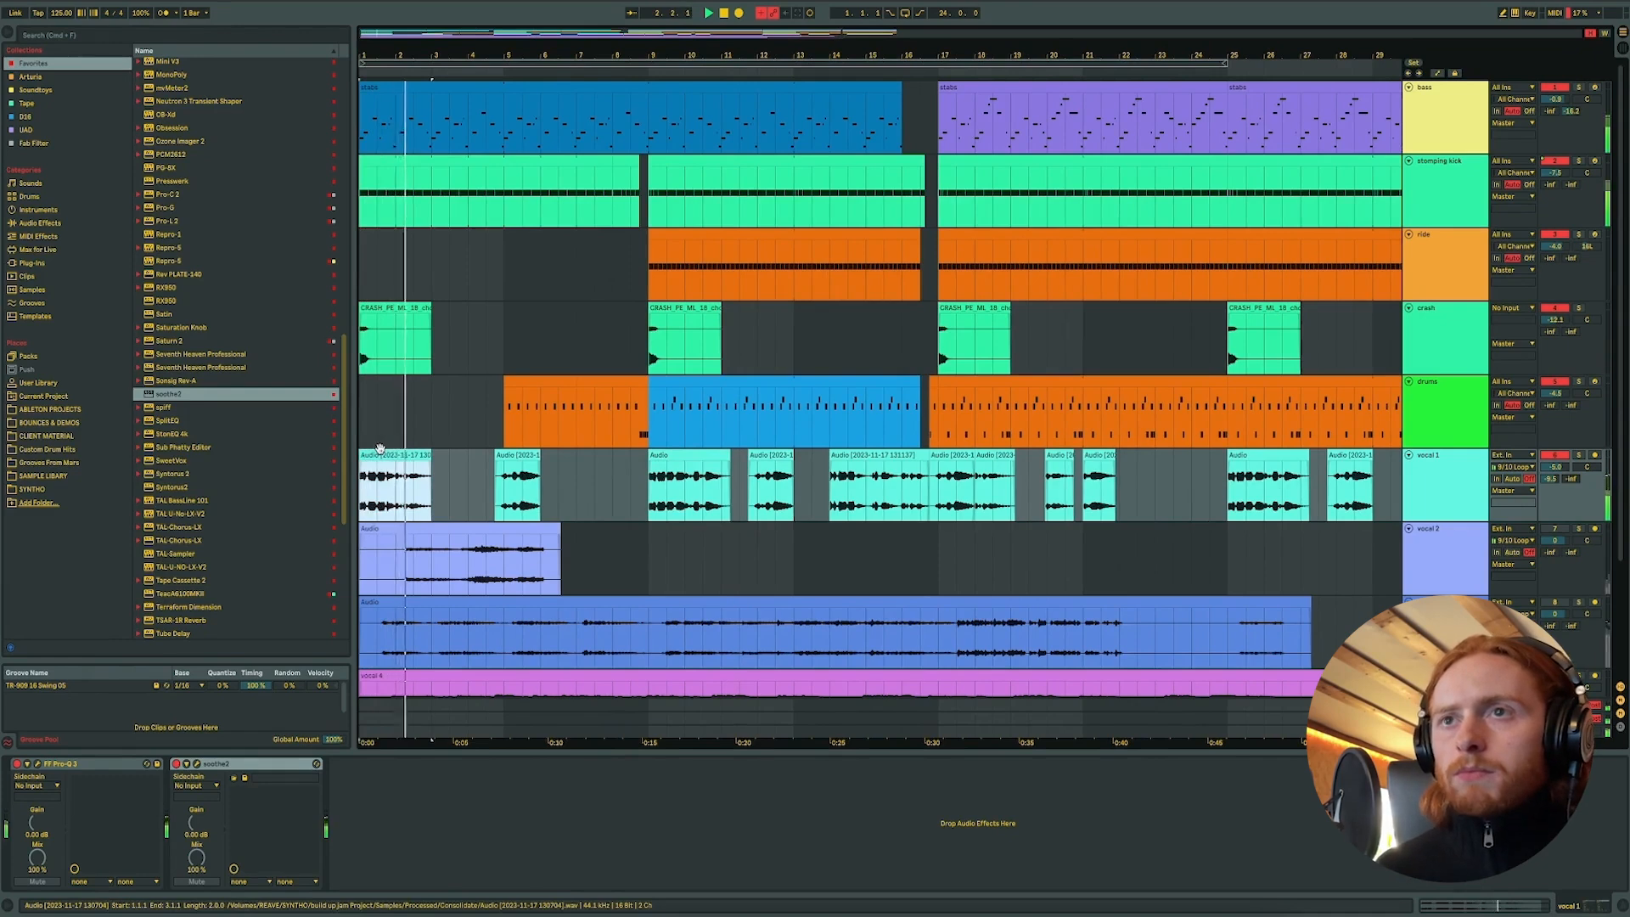
left_click(379, 448)
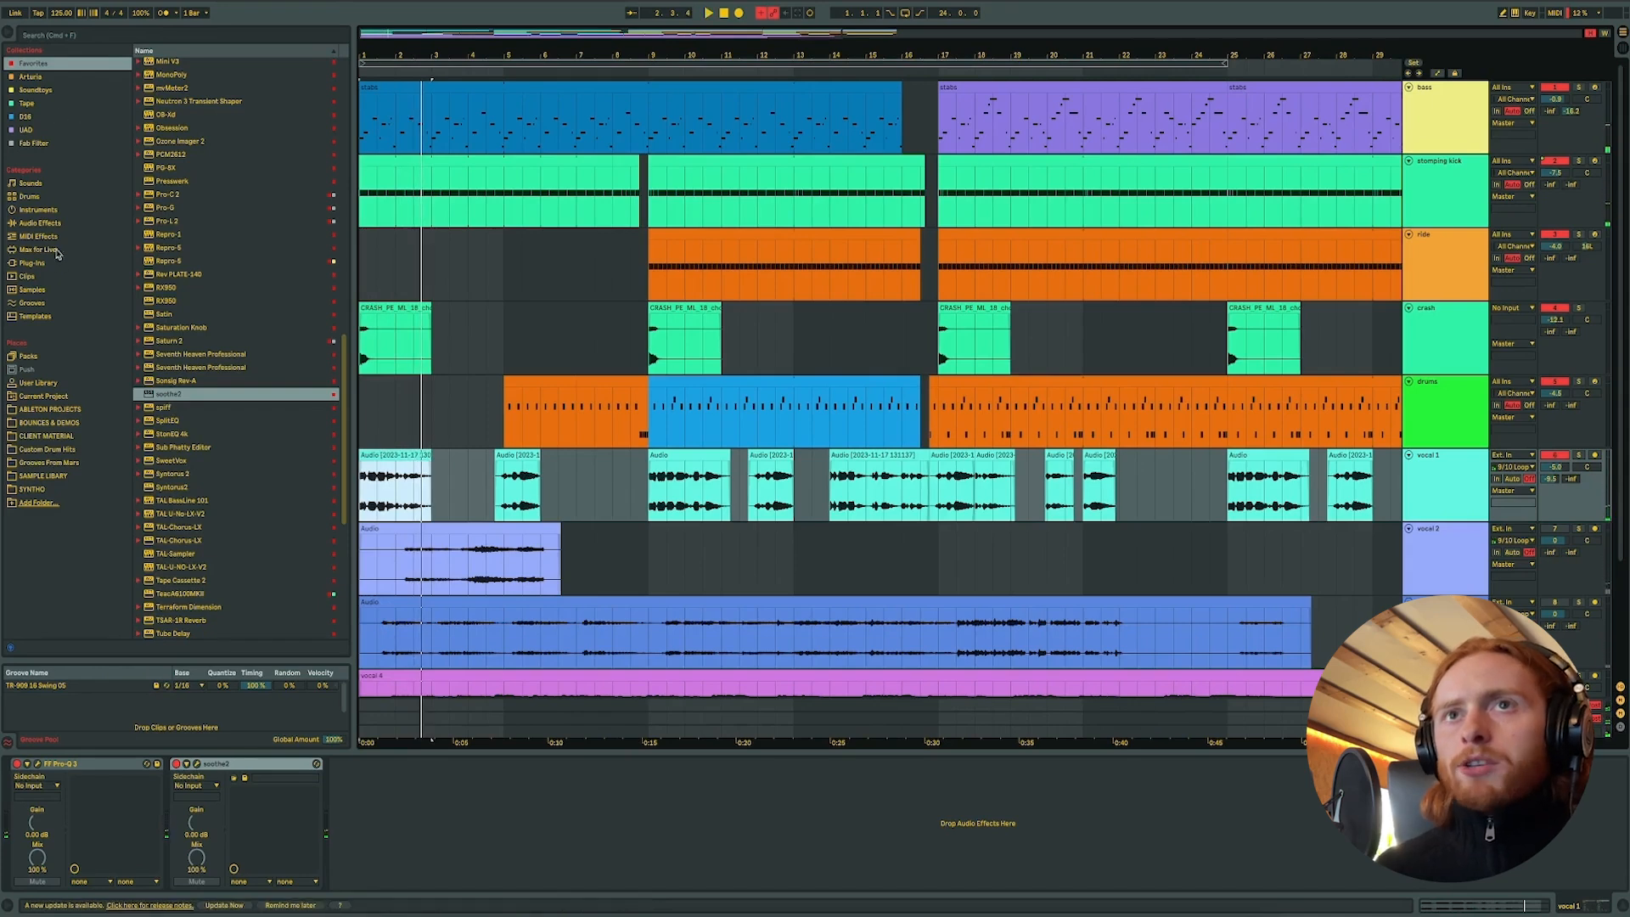
- Add a Utility after soothe2 on vocal 1, switch it to mono and play the vocal
left_click(52, 223)
scroll(167, 496, "down", 1)
double_click(181, 605)
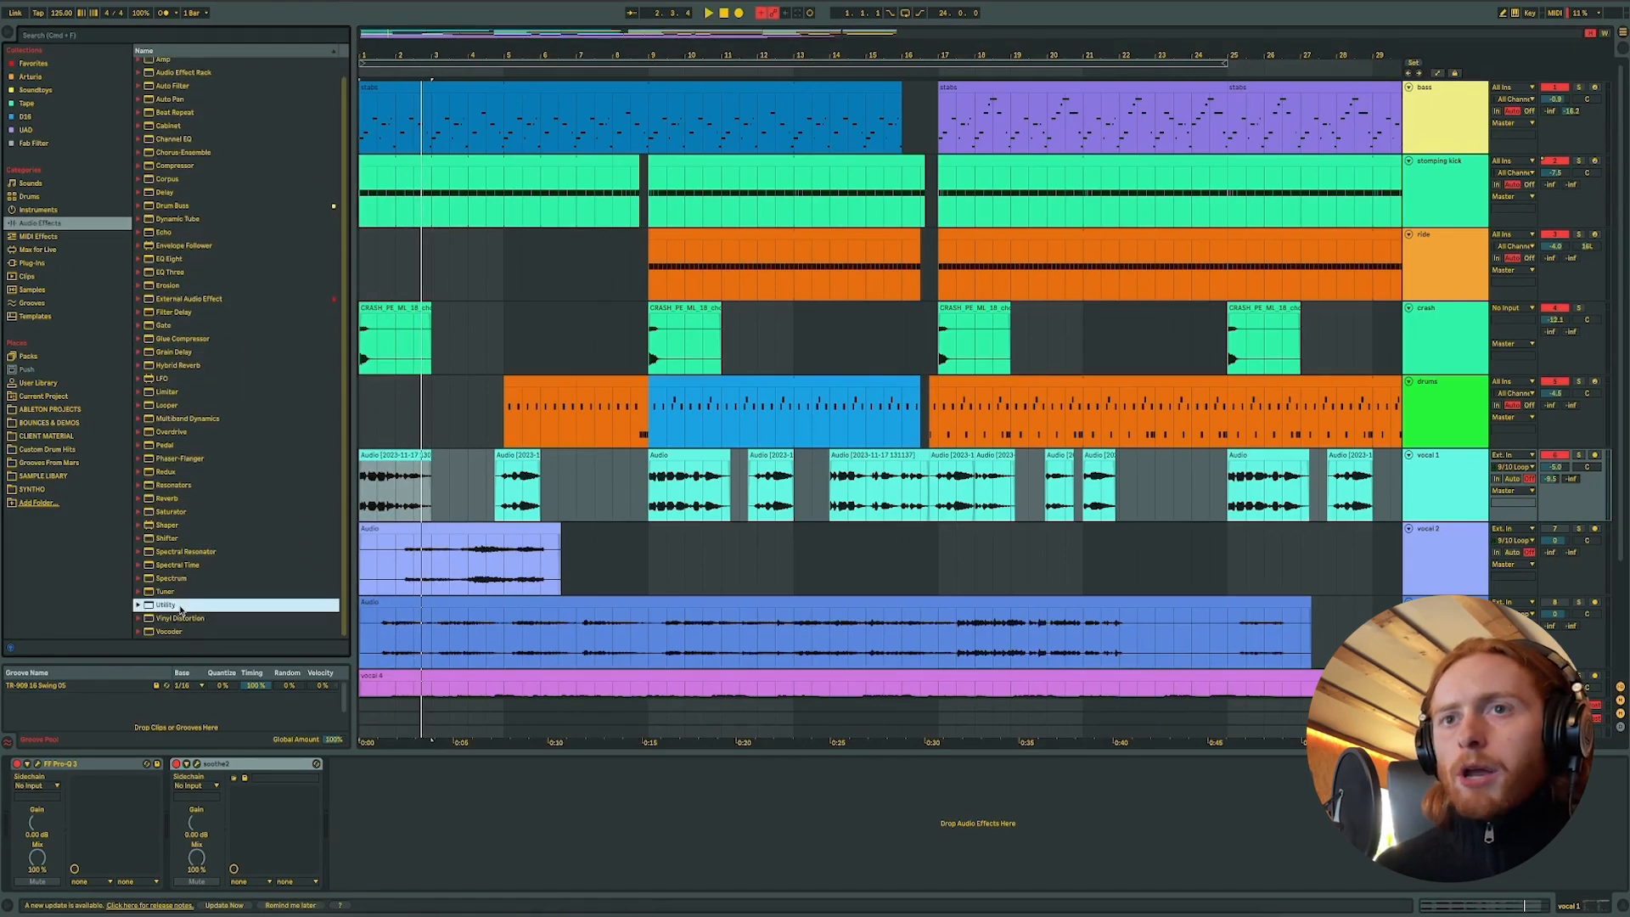
left_click(350, 855)
key("space")
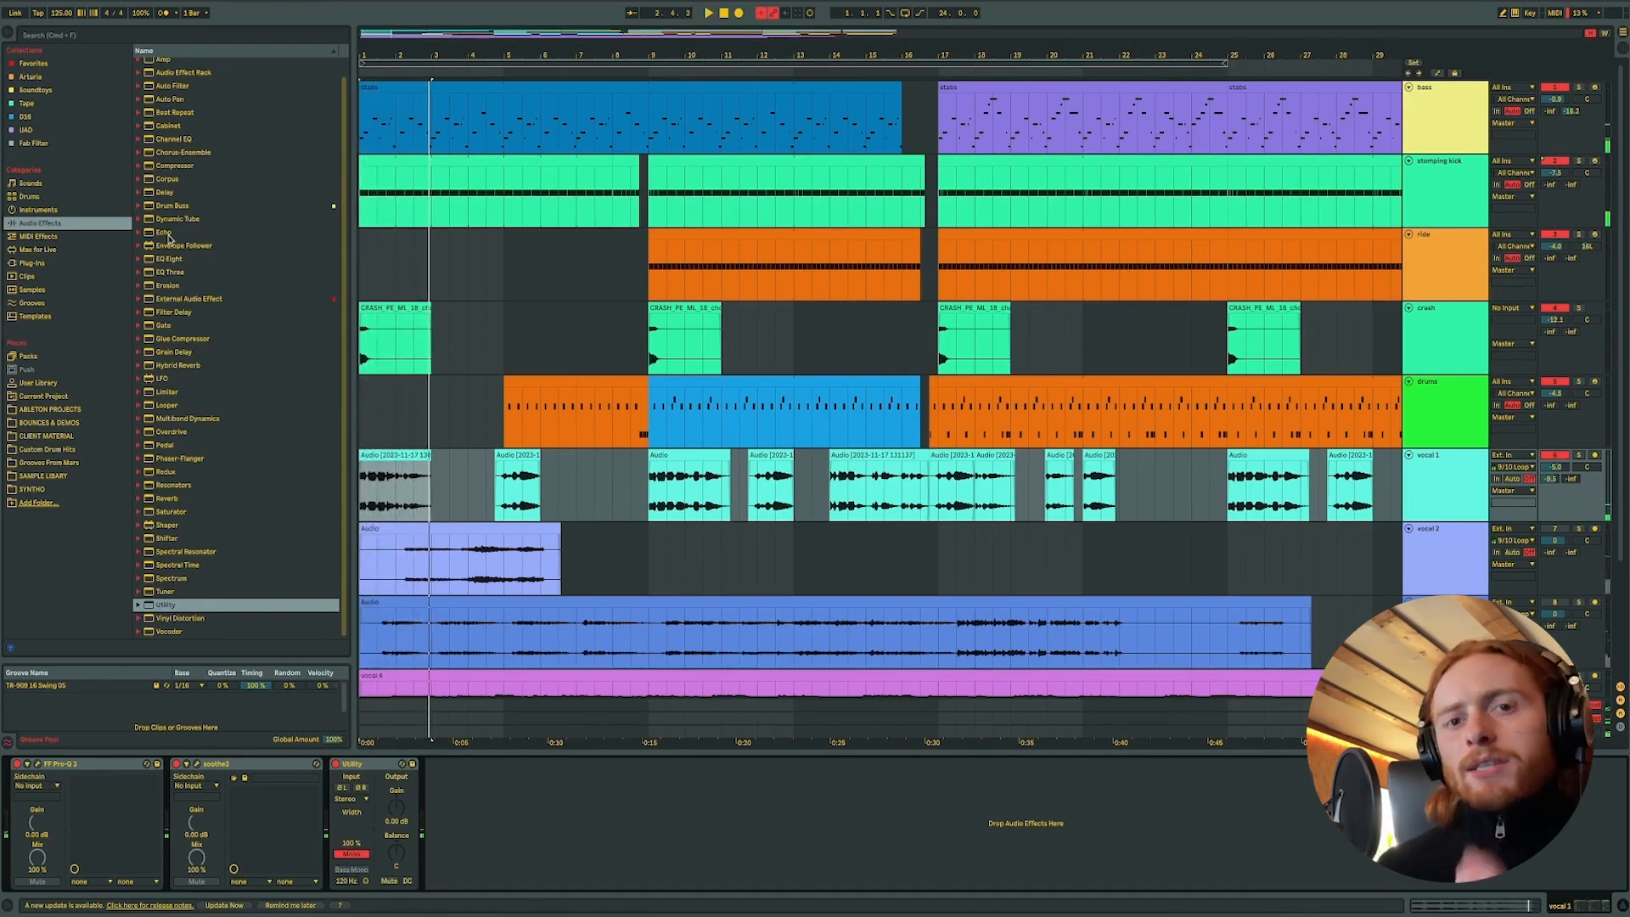
- Add Echo after Utility on vocal 1 and set its delay times to straight 1/4 notes during playback
left_click_drag(169, 240, 595, 824)
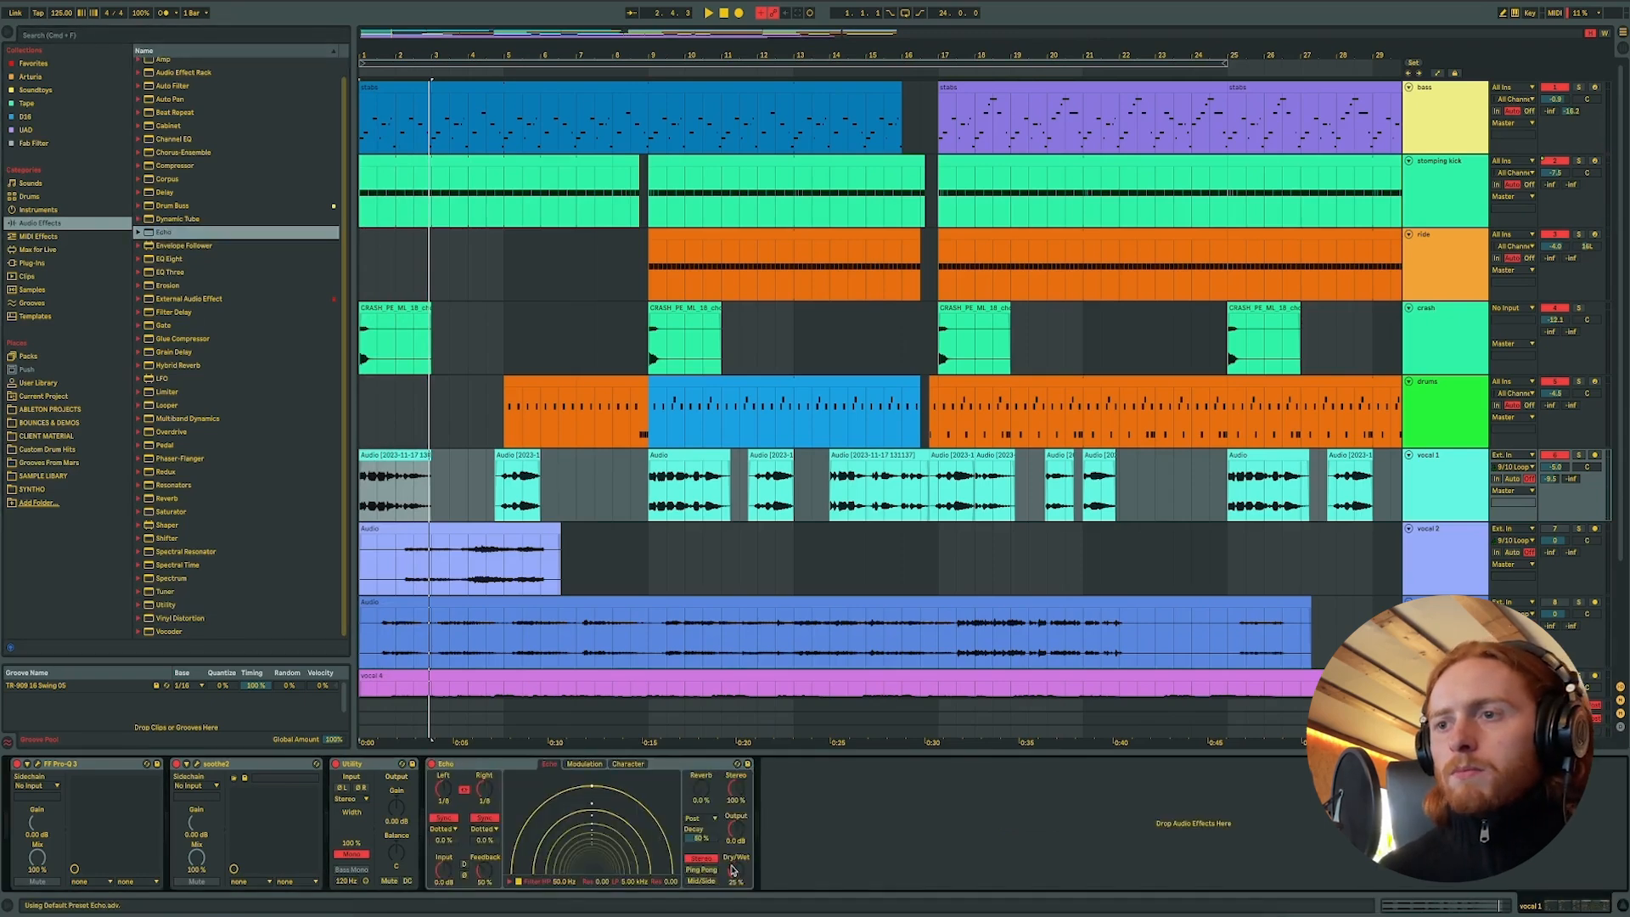
key("space")
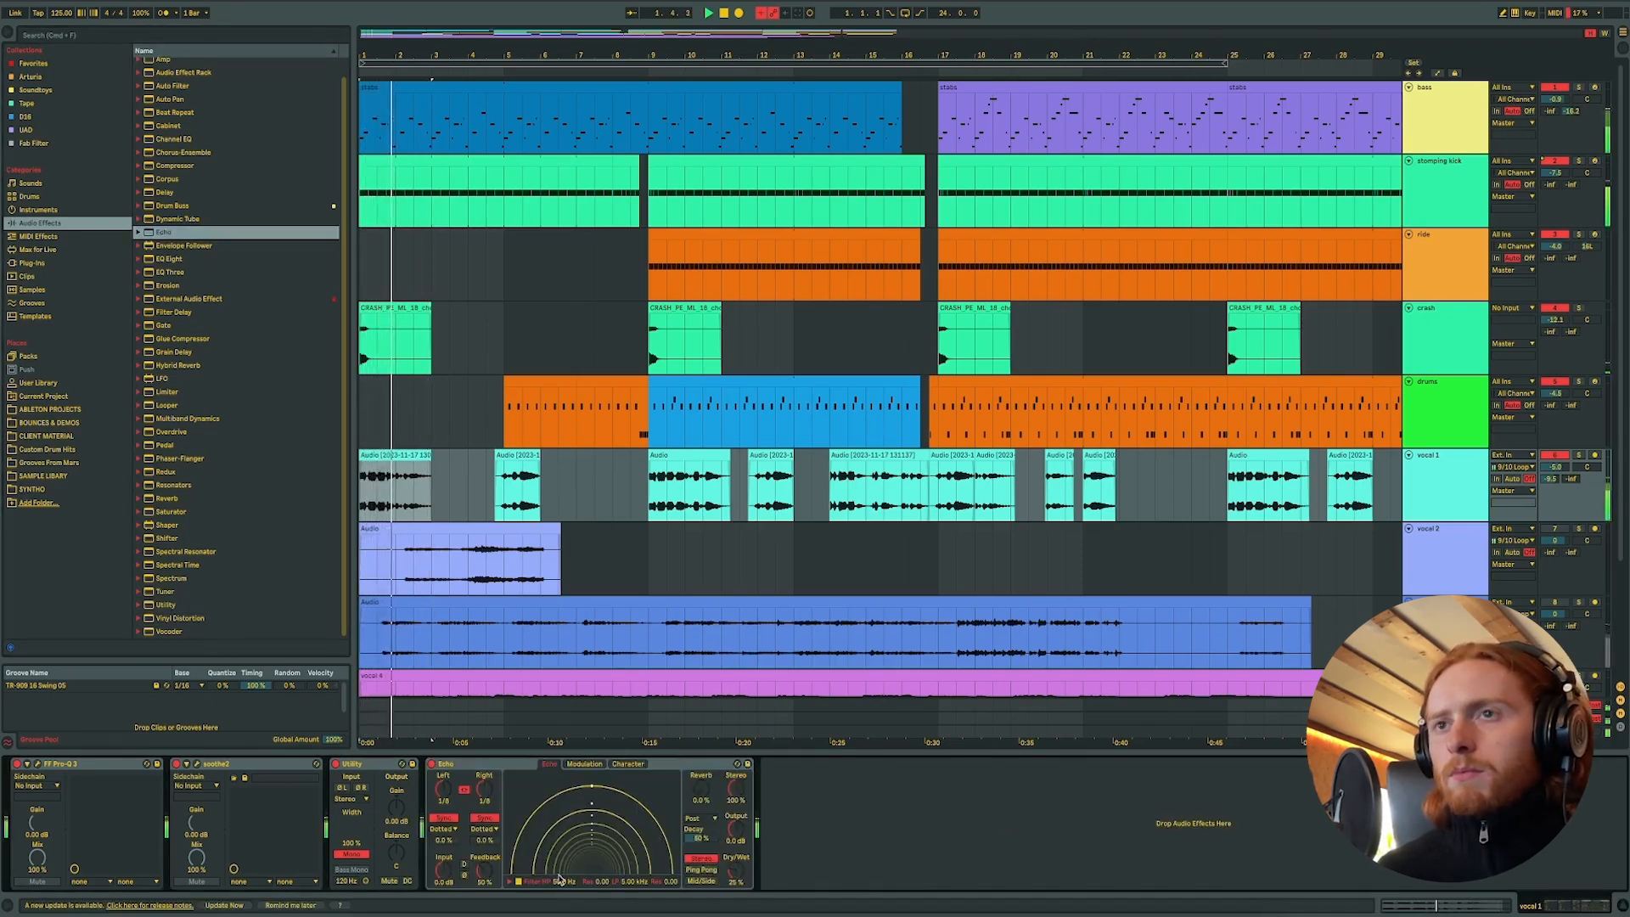
left_click(483, 828)
left_click(482, 838)
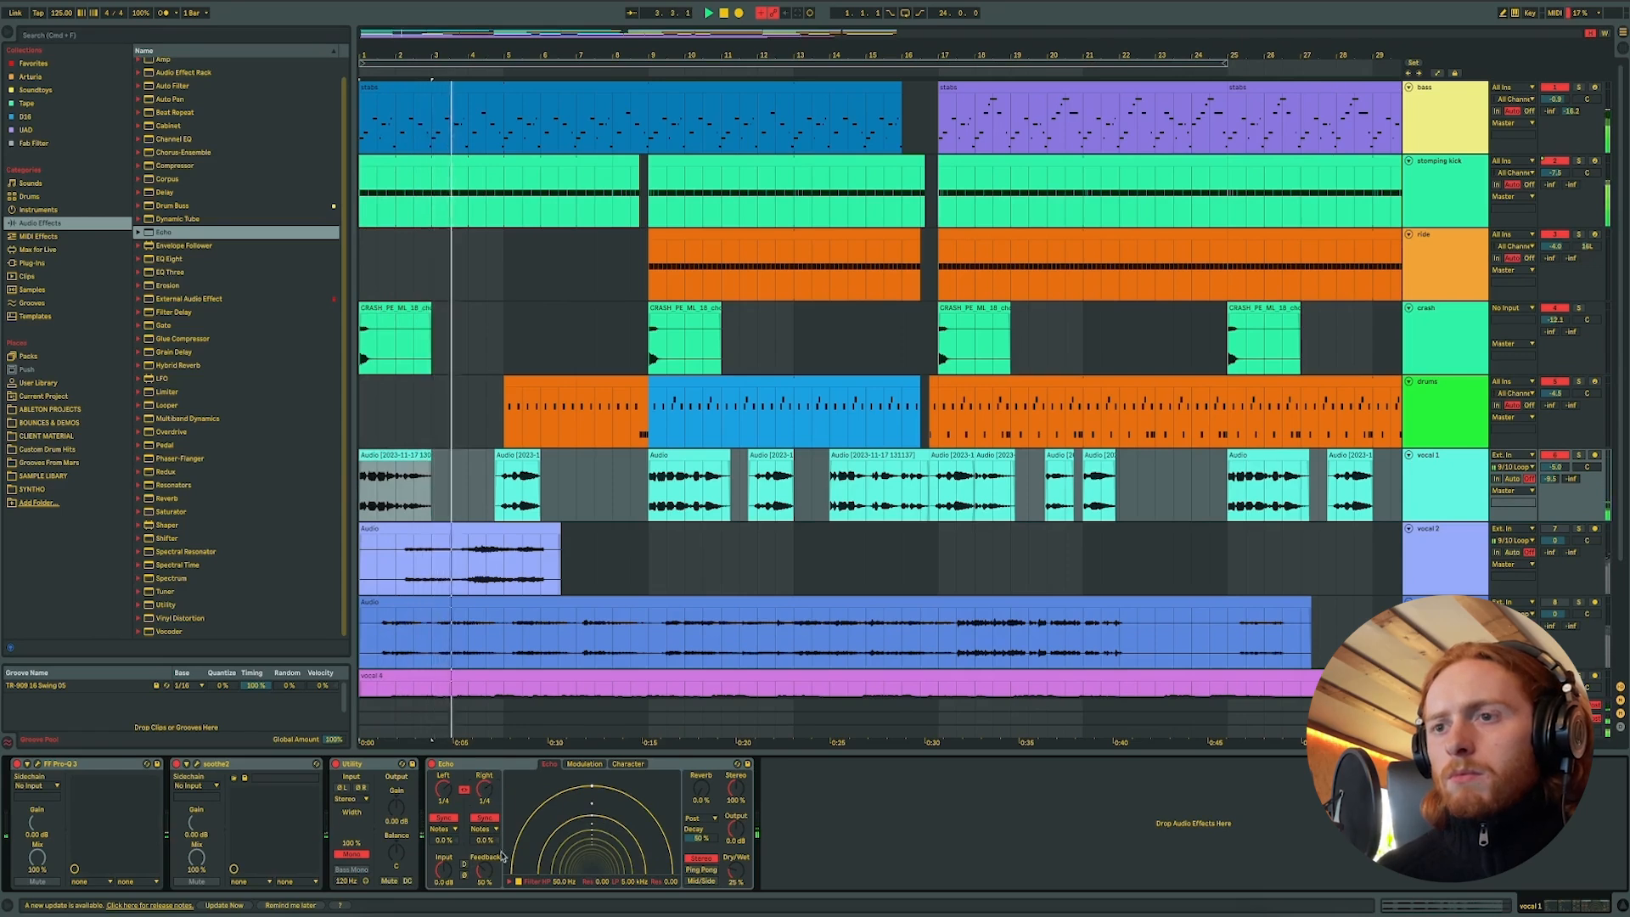
- Set Echo's feedback to 64% and its high-pass filter to 105 Hz while the vocals play
left_click_drag(484, 870, 486, 856)
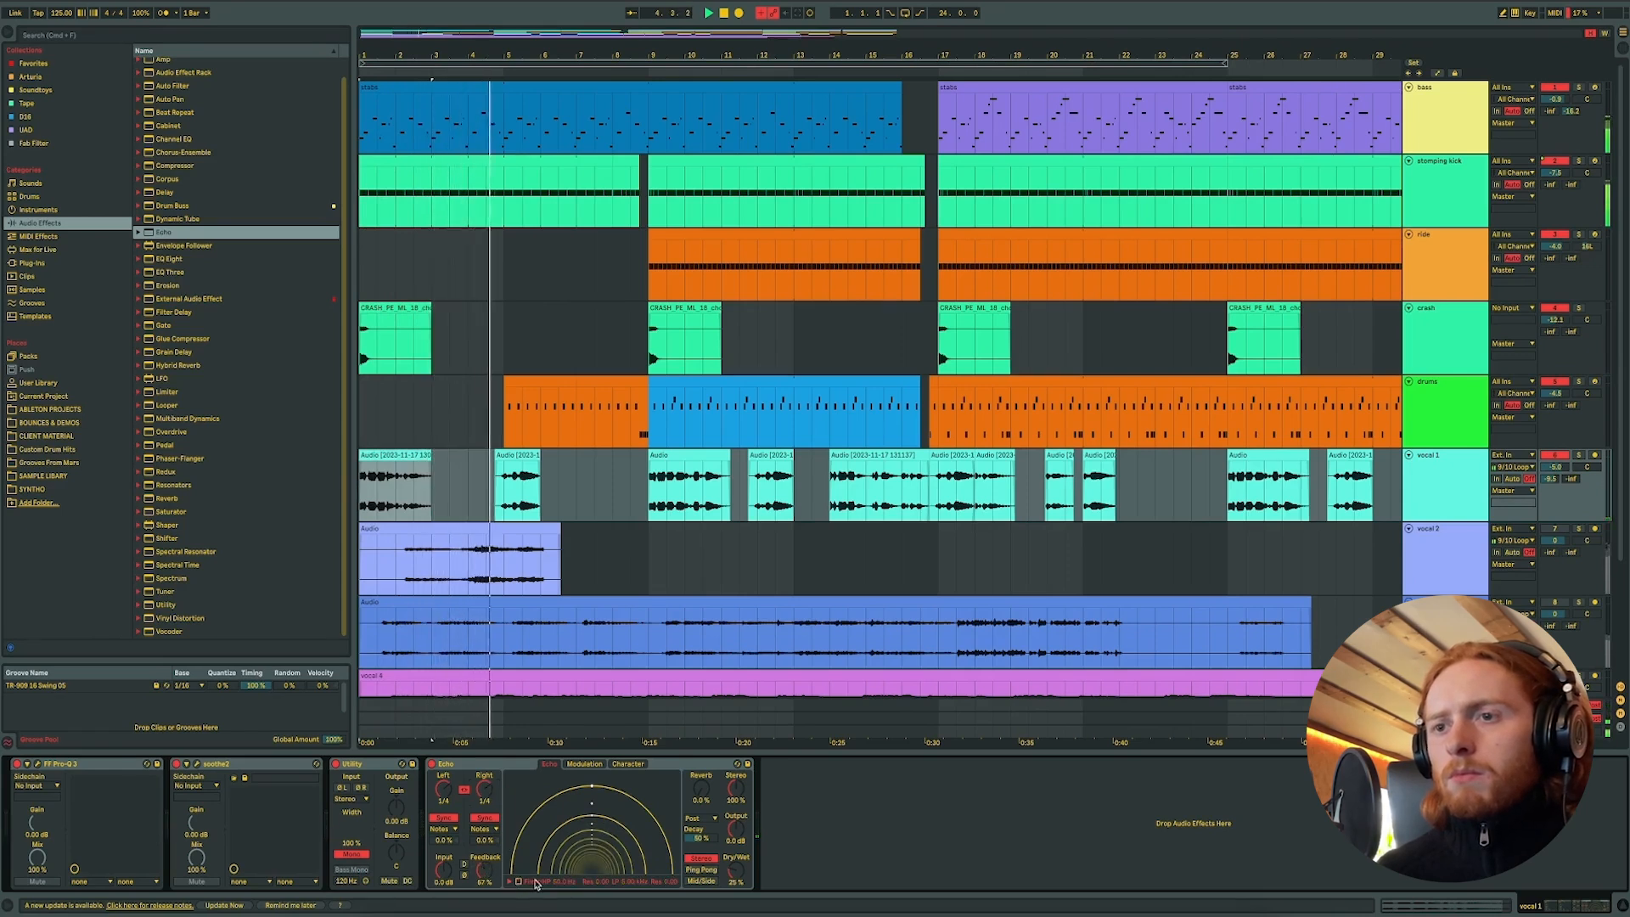
left_click(511, 882)
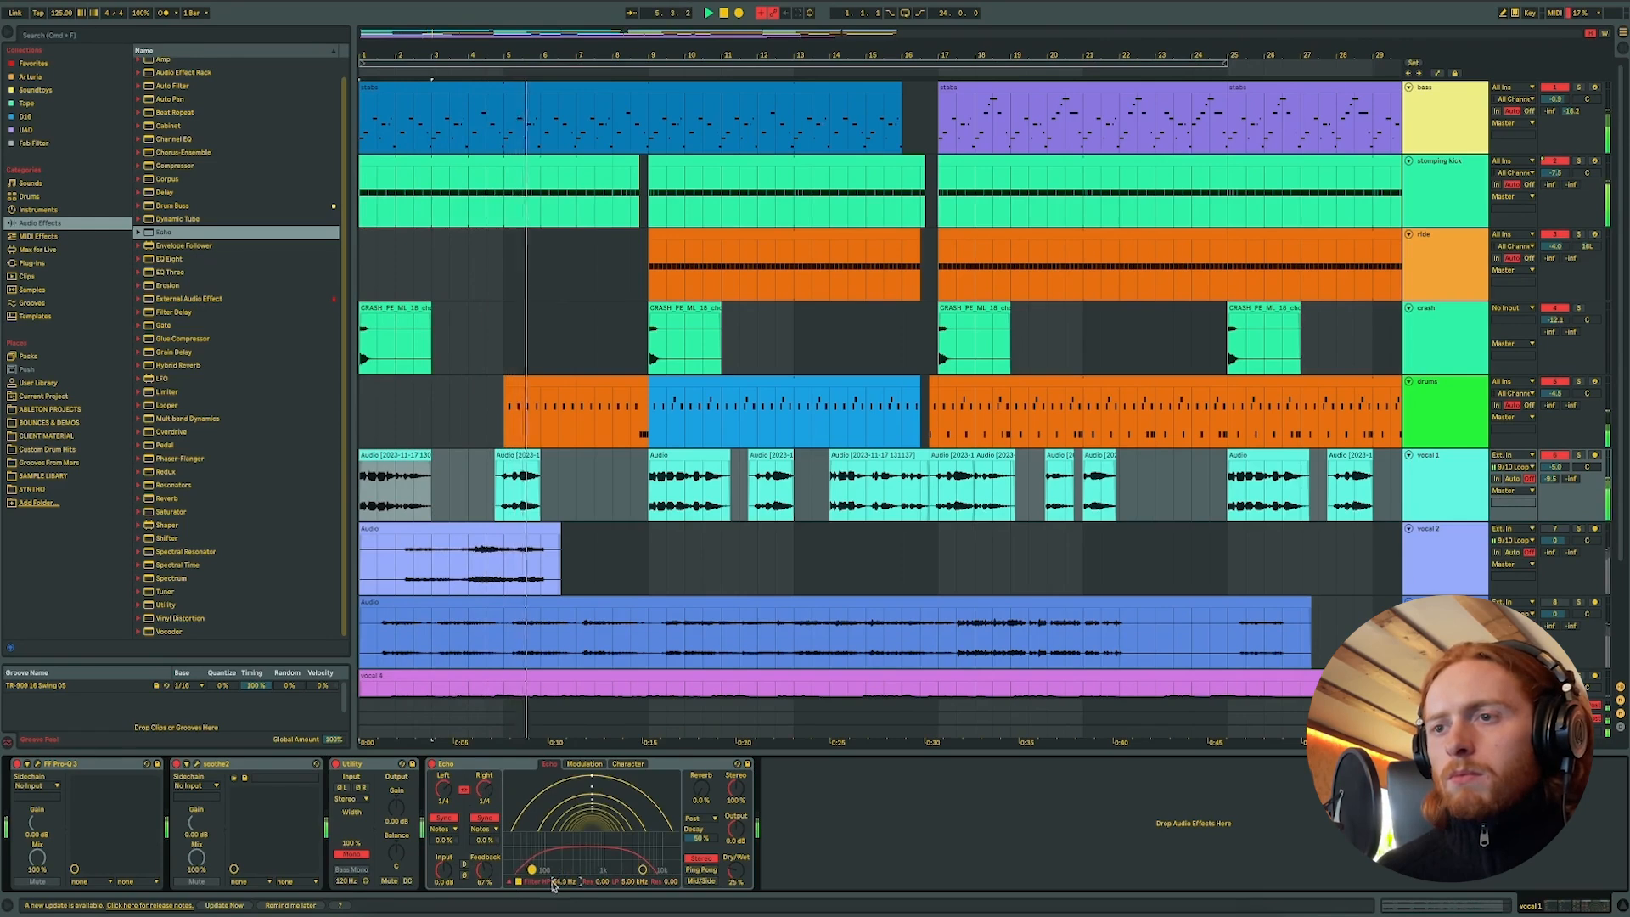
left_click_drag(552, 885, 486, 875)
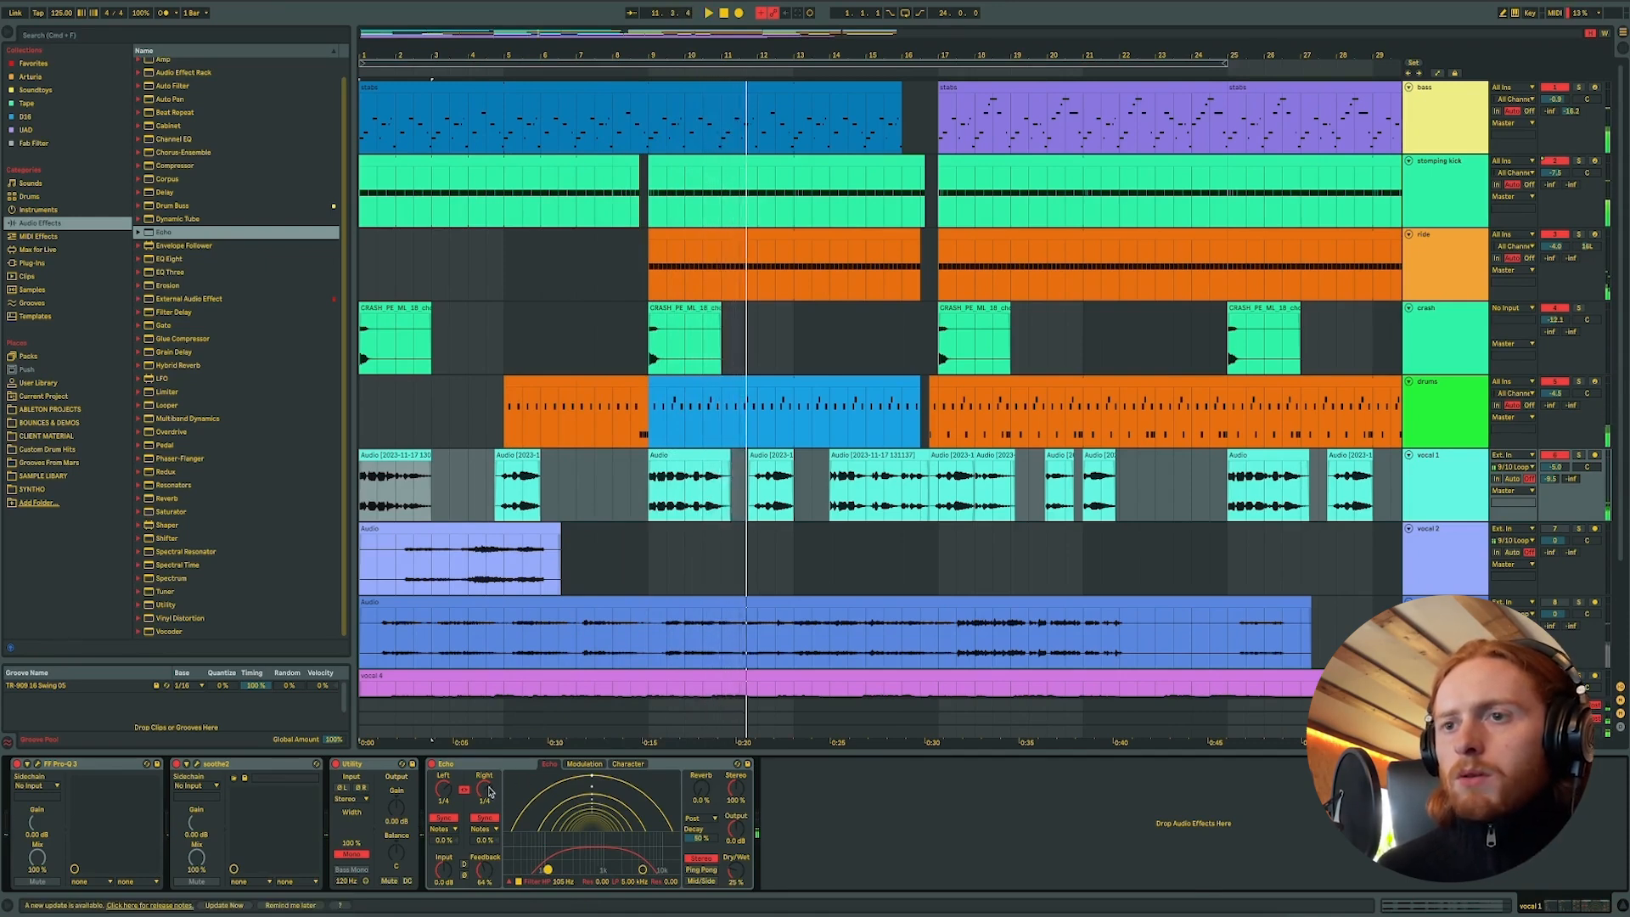
- Set both of Echo's delay times to dotted 1/8 and play the opening vocals to check the delay
left_click(688, 471)
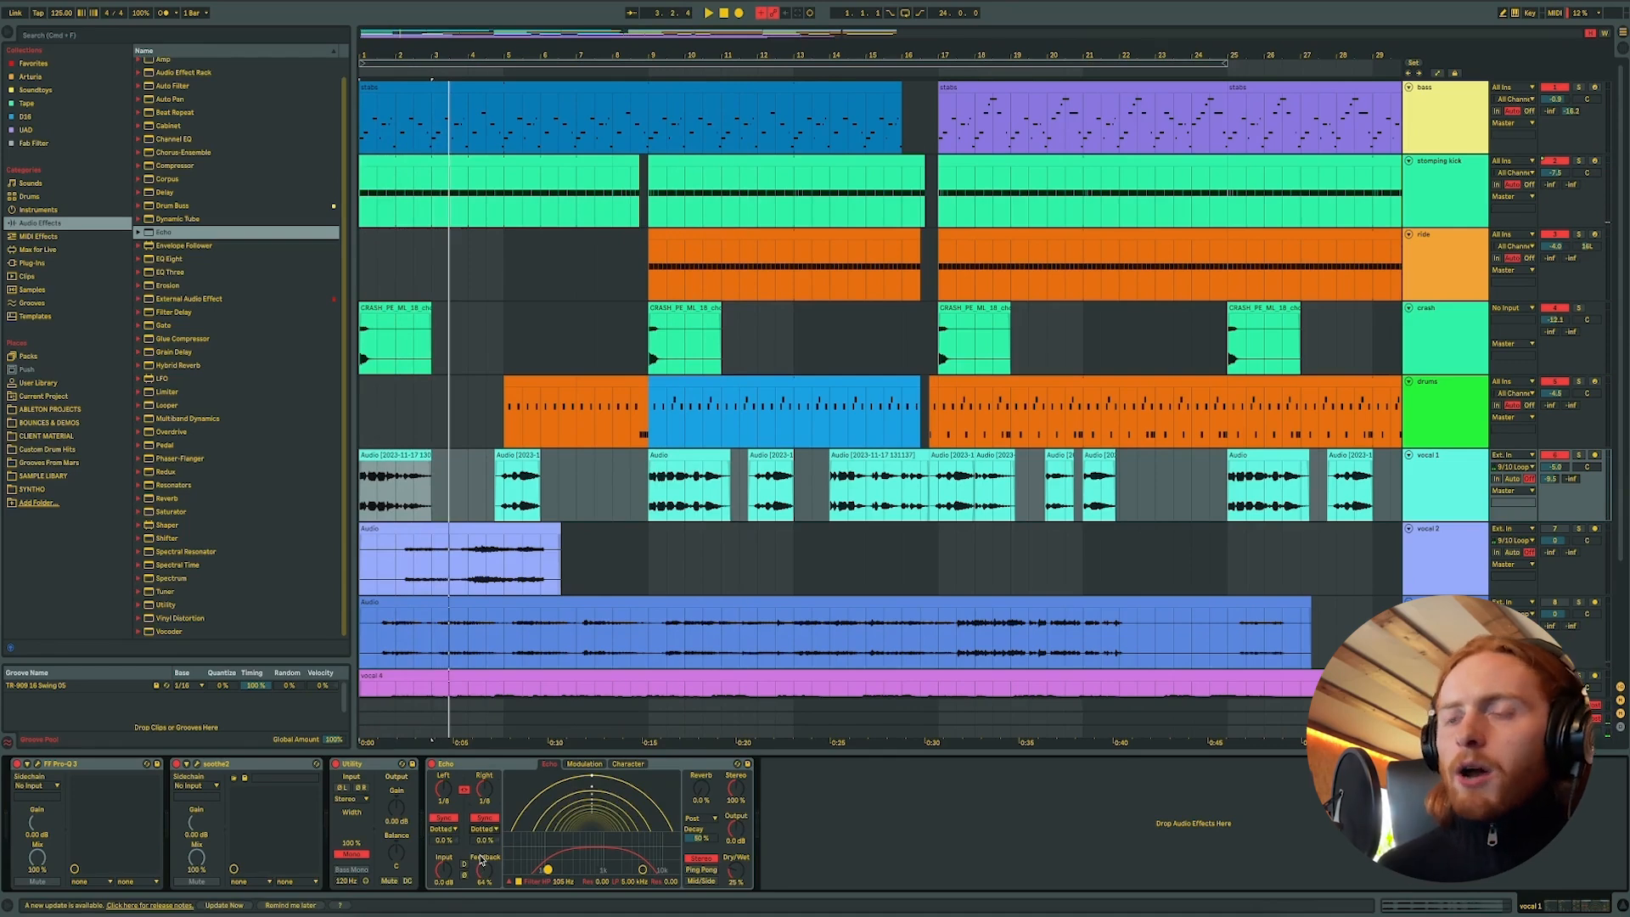
key("space")
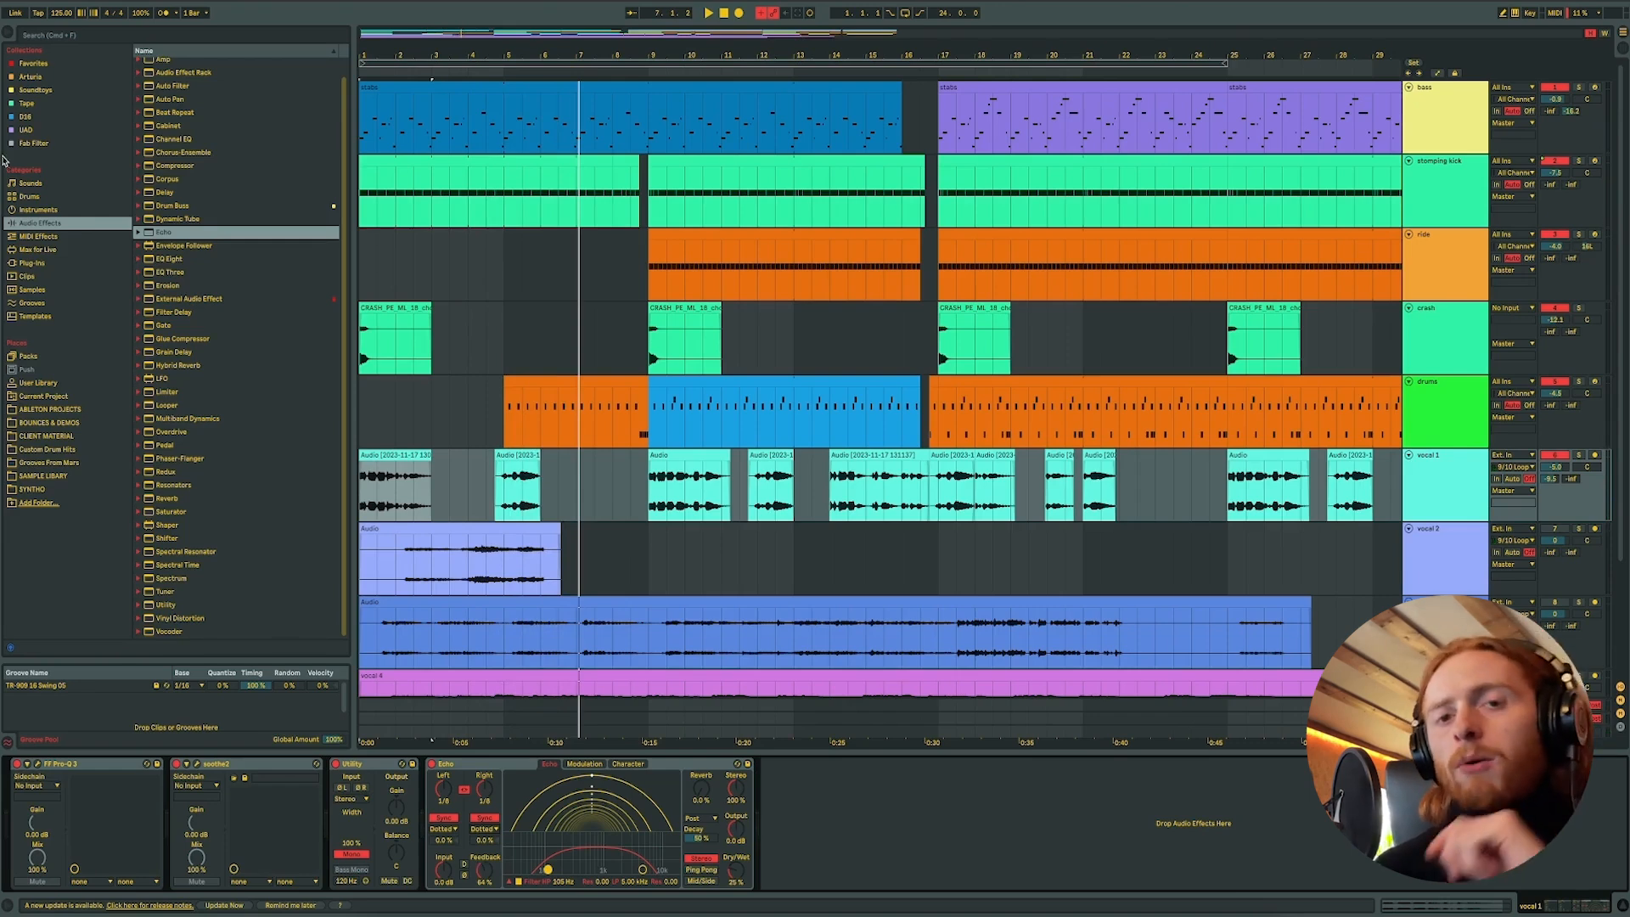
- Add Soundtoys MicroShift after Echo on vocal 1, listen to its default setting and close its window
left_click(60, 93)
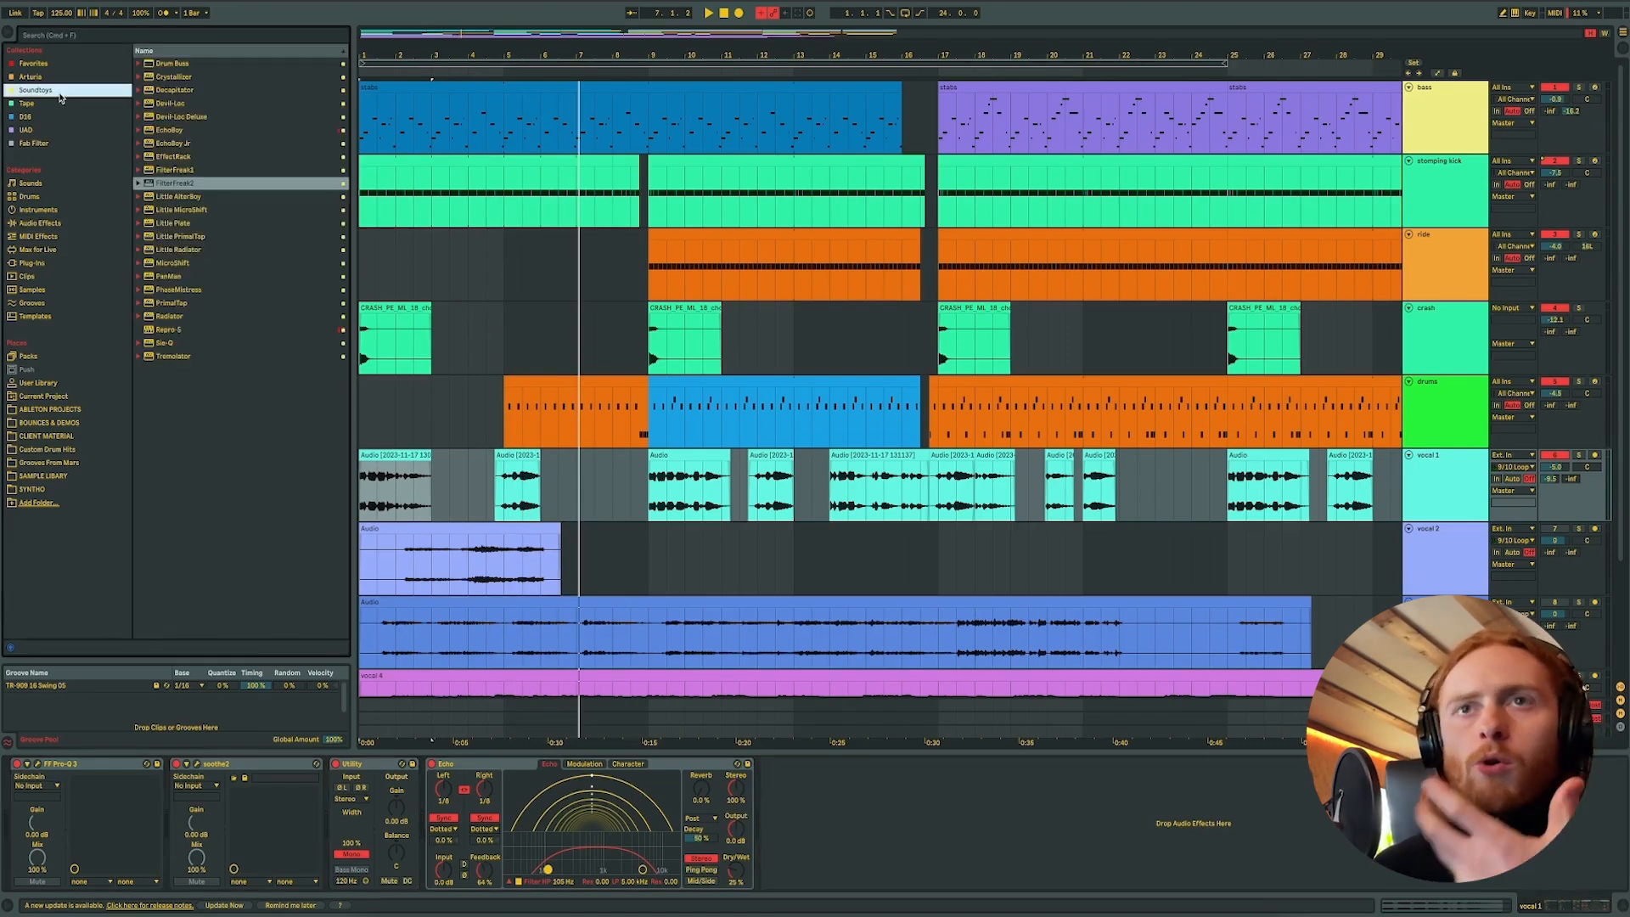
left_click(175, 264)
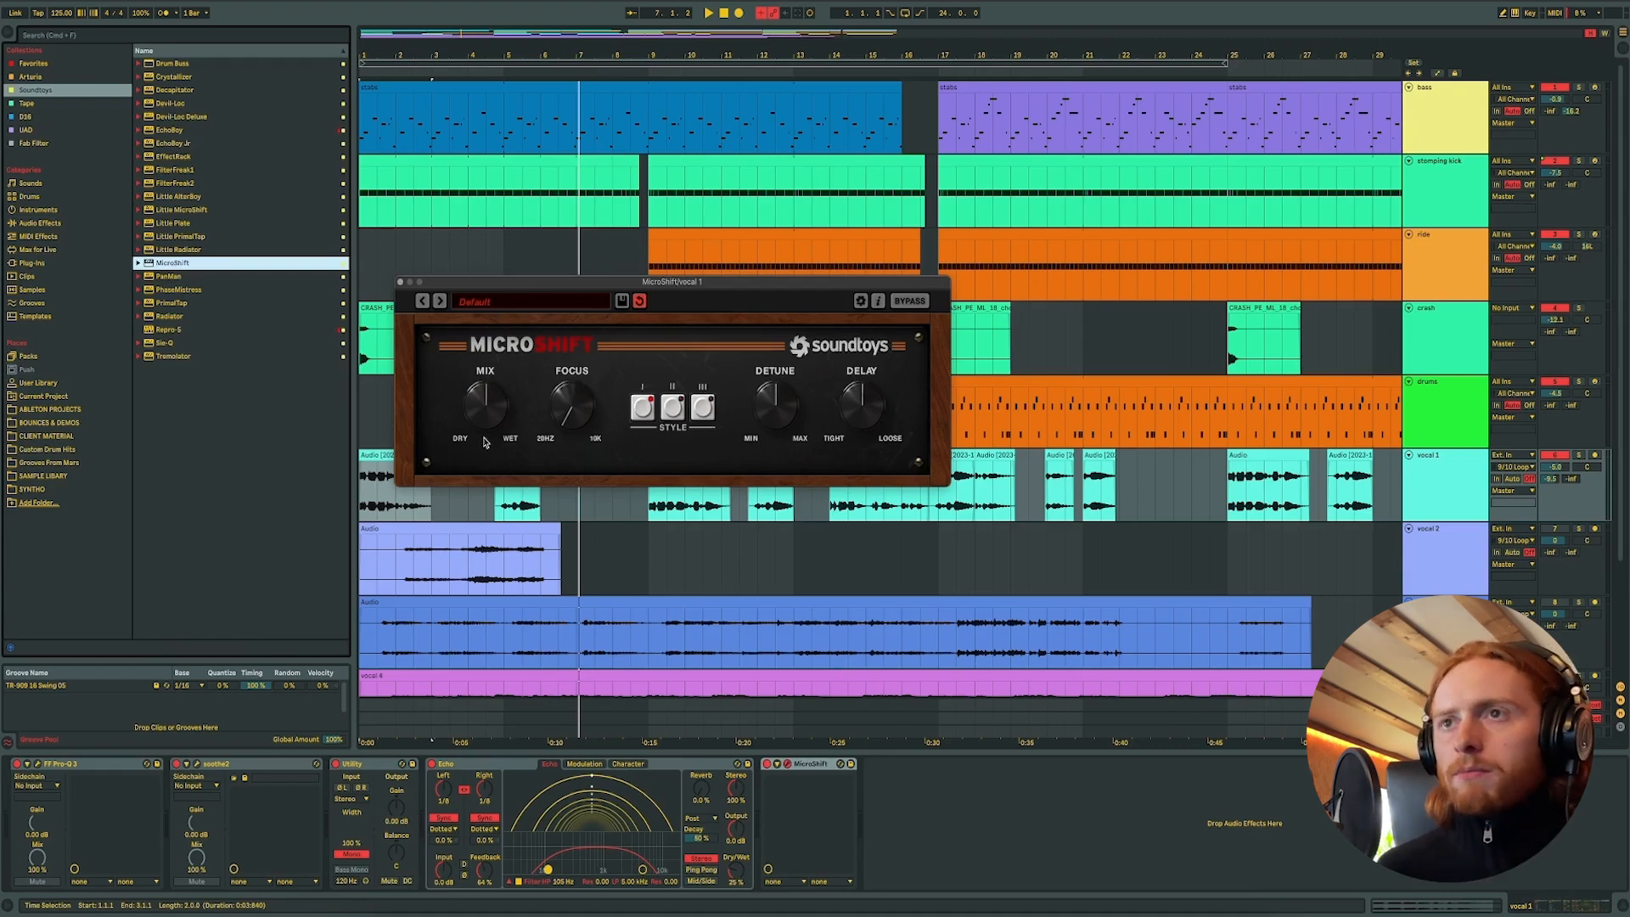
key("space")
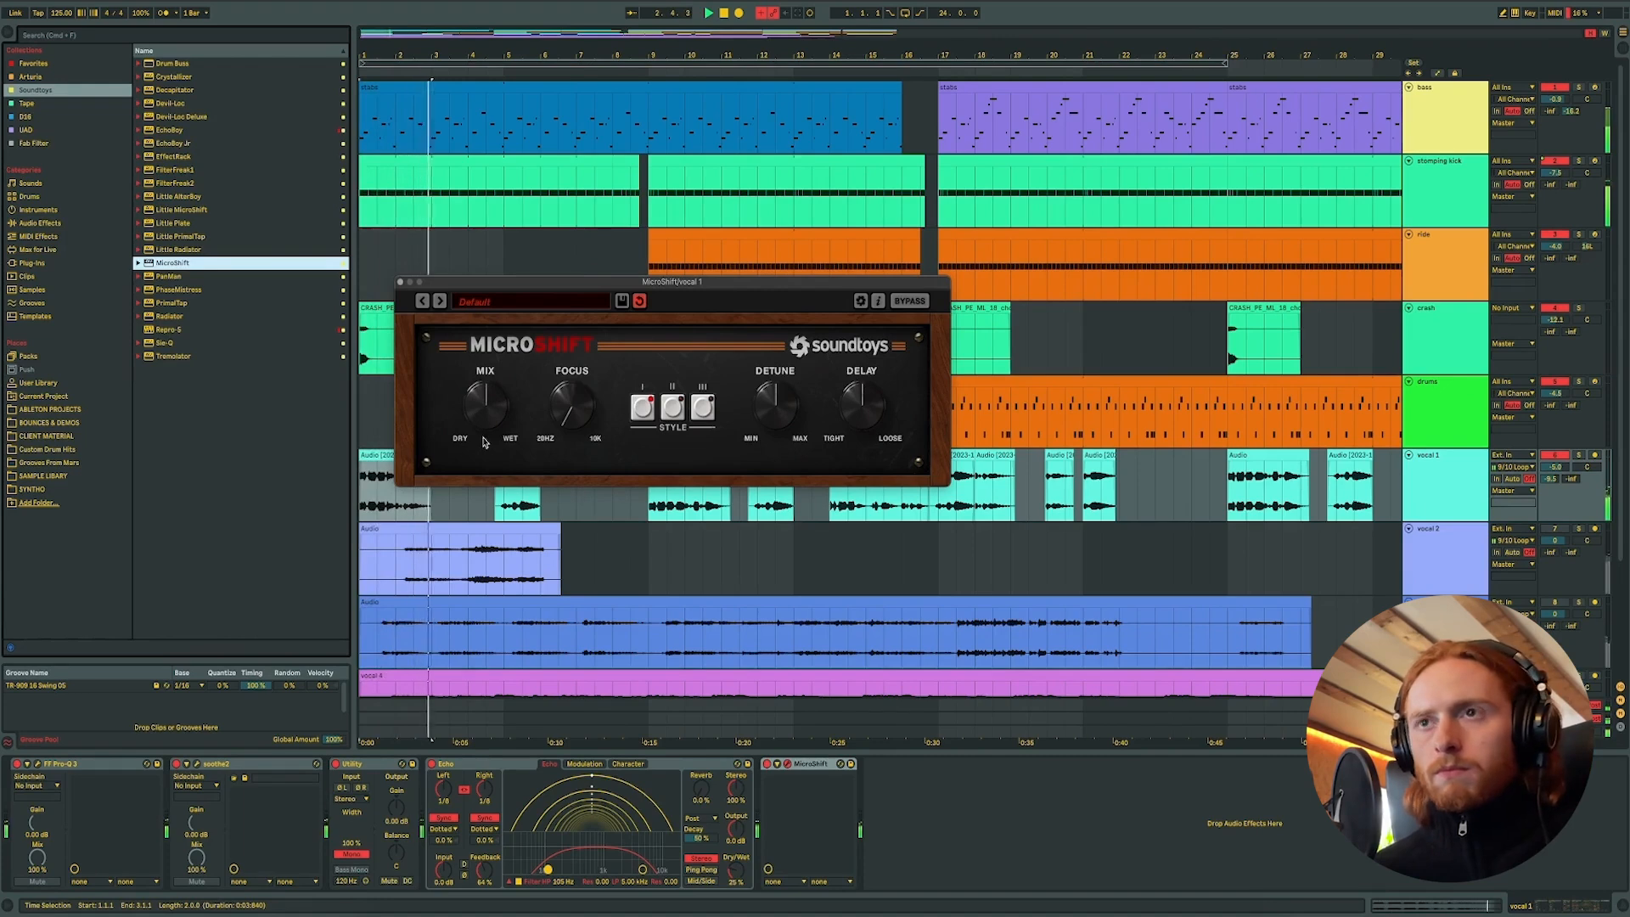
left_click(403, 283)
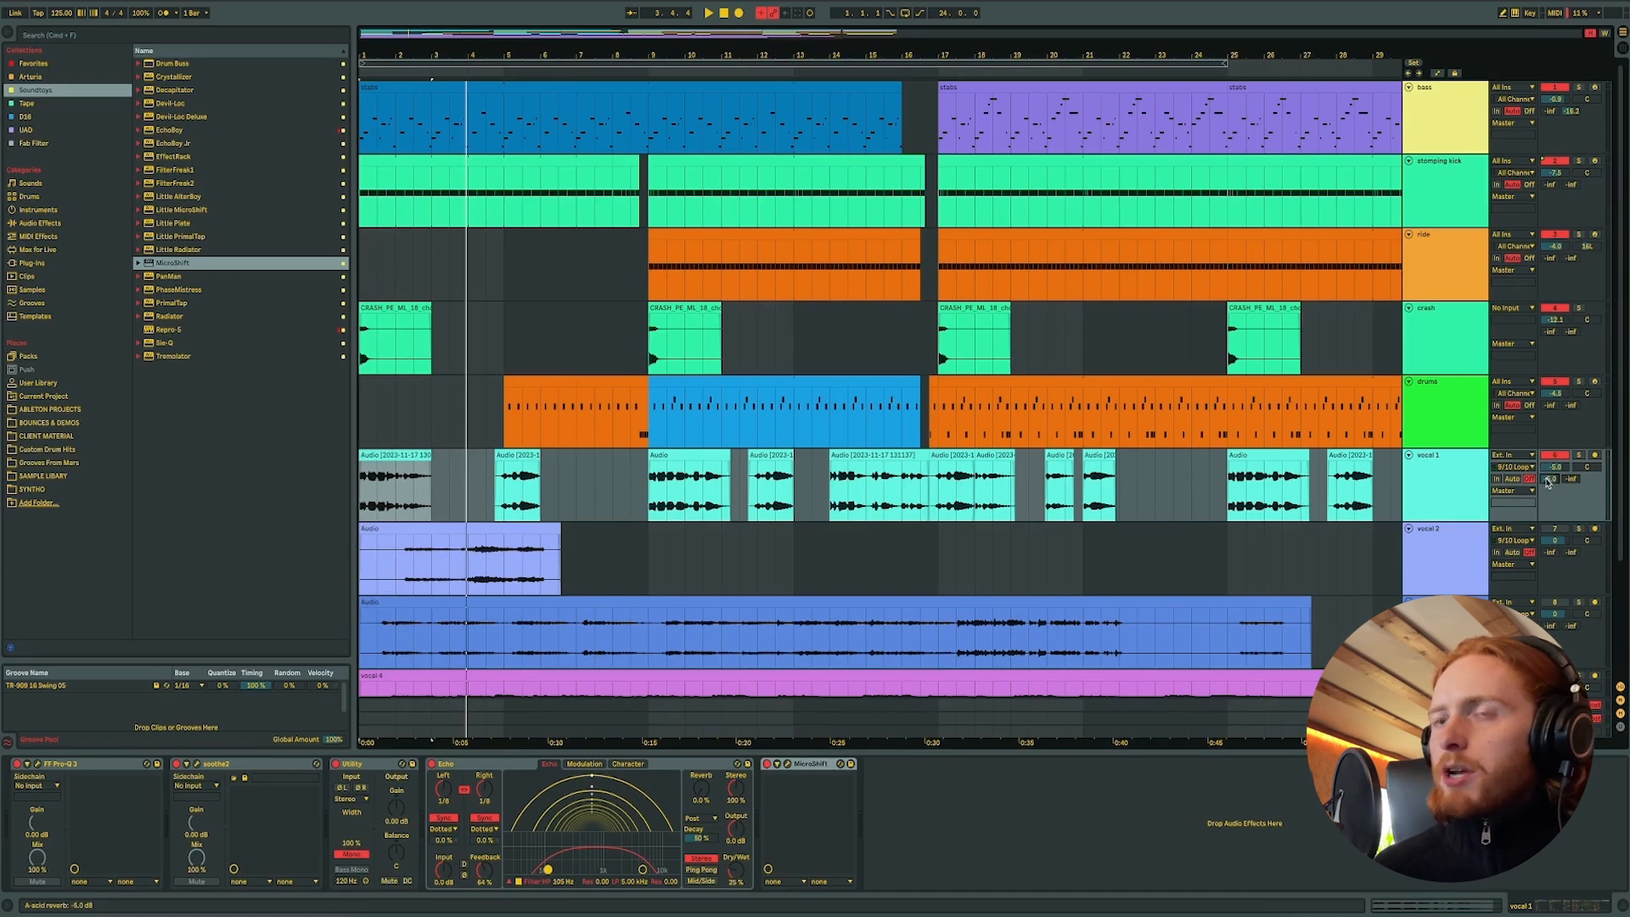
- Play the arrangement from the bar 17 section to check the processed vocals and view the bars beyond the clips
key("space")
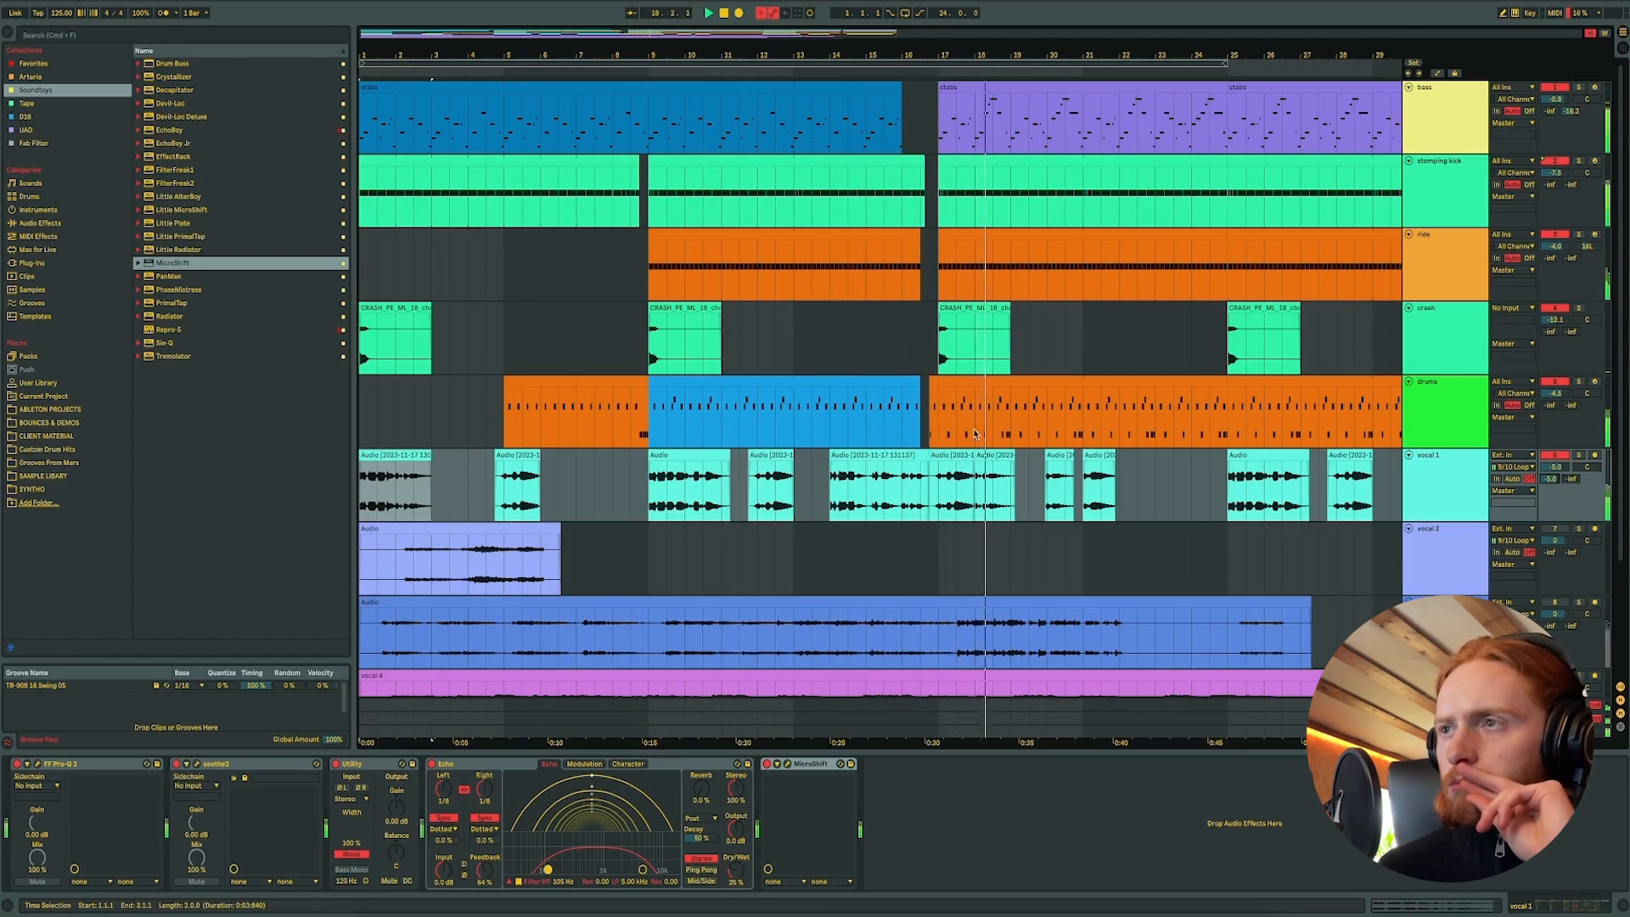
scroll(976, 434, "right", 15)
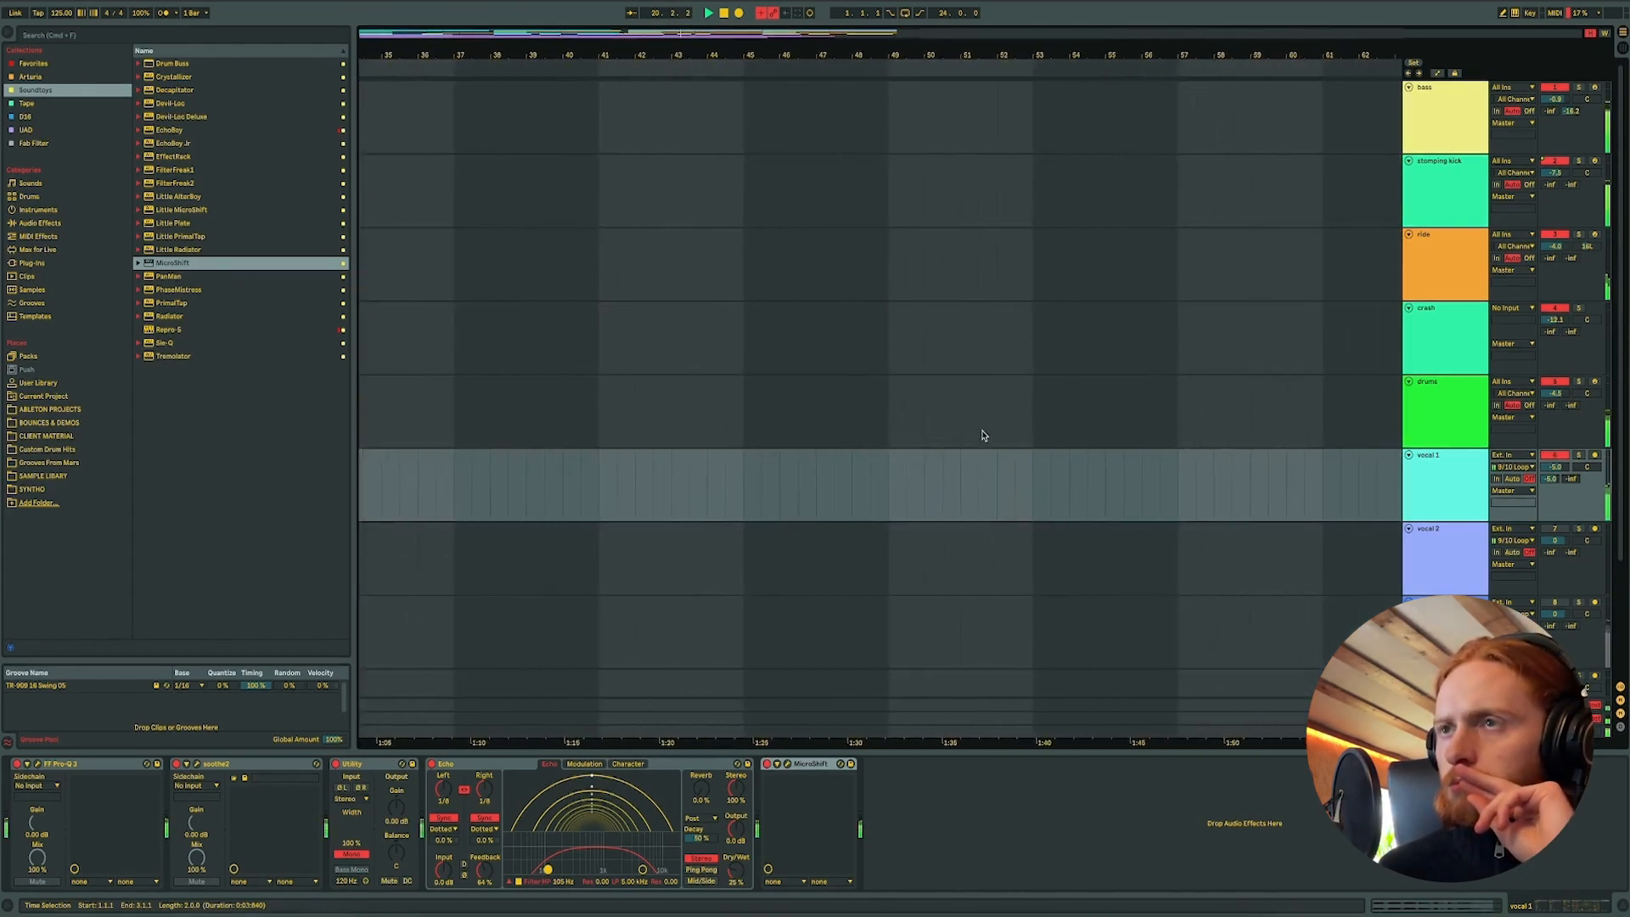
- Play the arrangement from the start and trim the end of the vocal 2 clip to bar 5
scroll(983, 436, "left", 10)
scroll(983, 435, "left", 4)
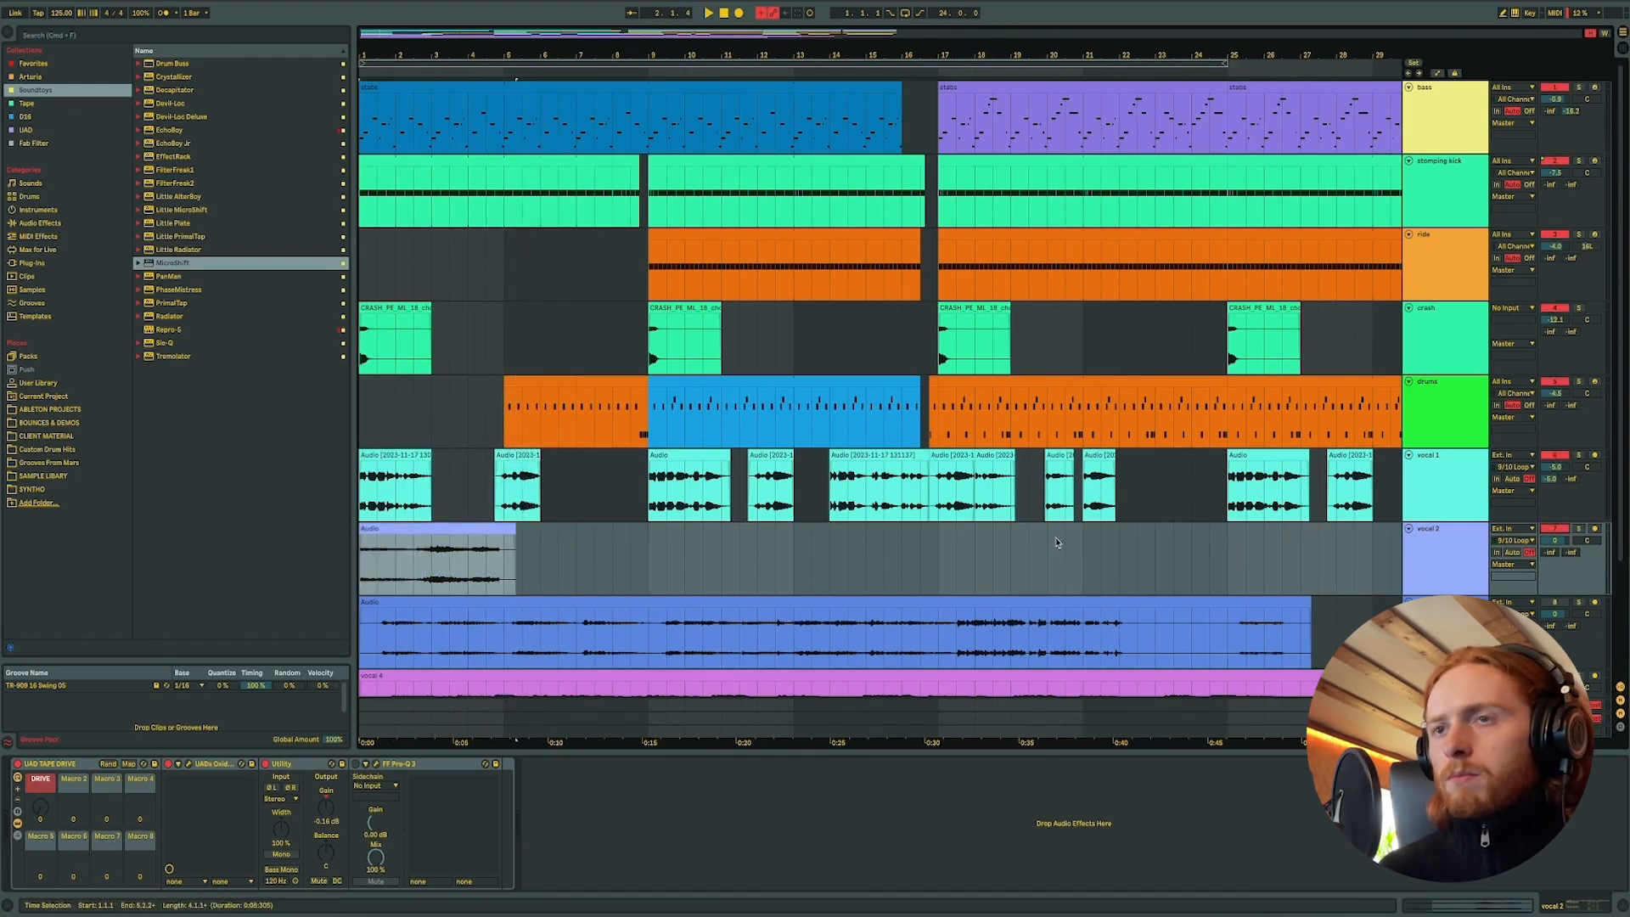
key("space")
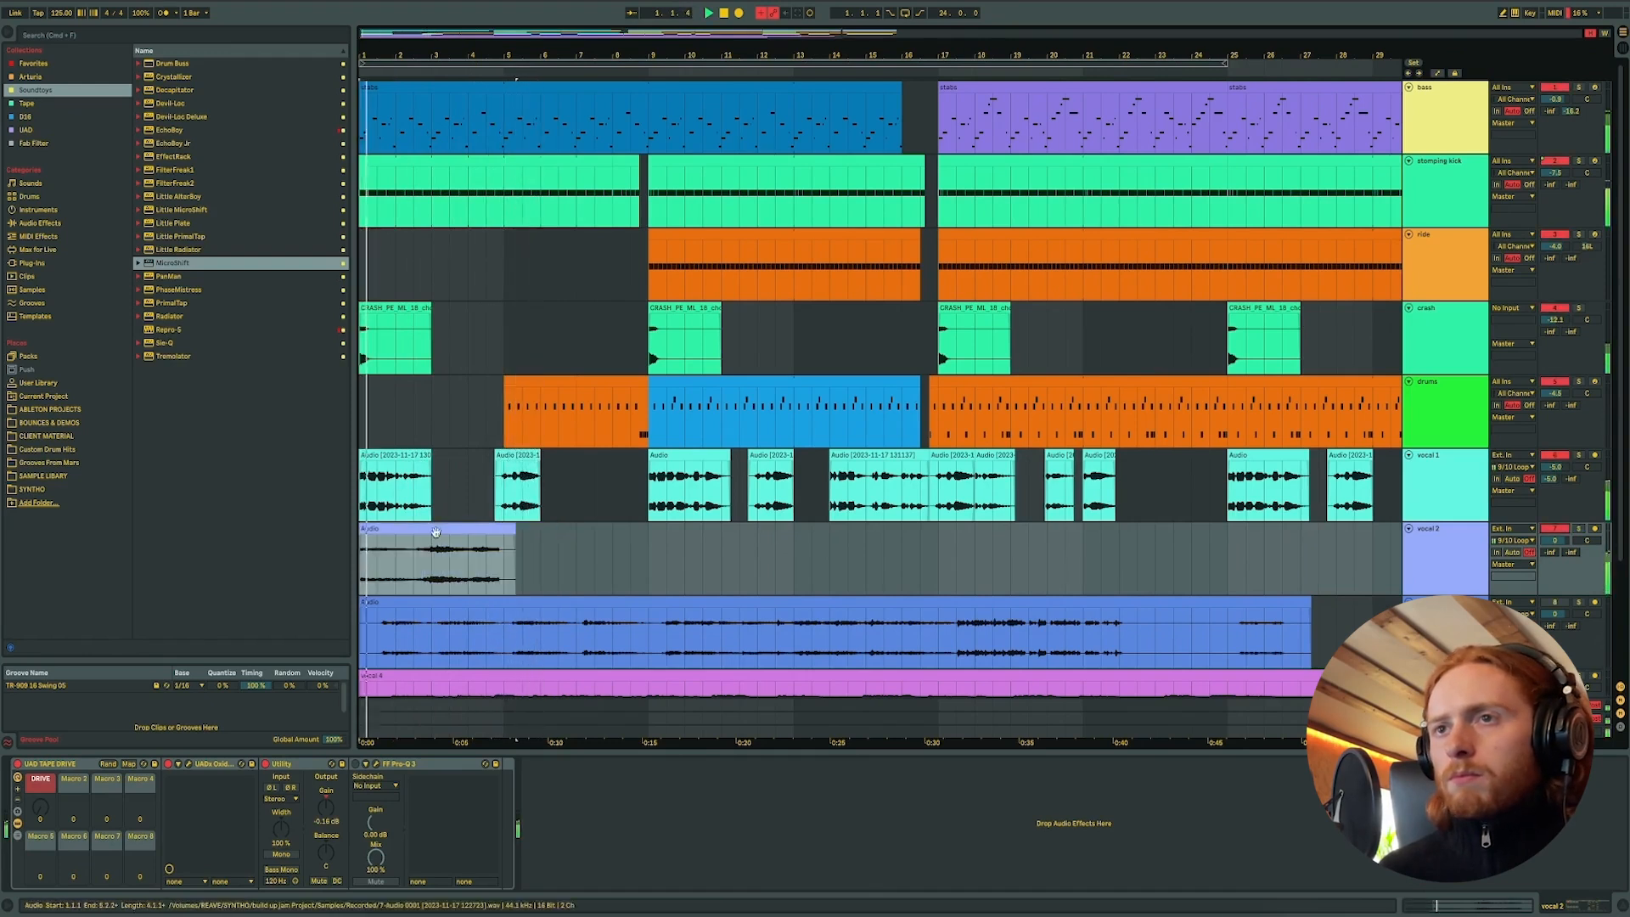
left_click(510, 527)
left_click_drag(510, 528, 503, 528)
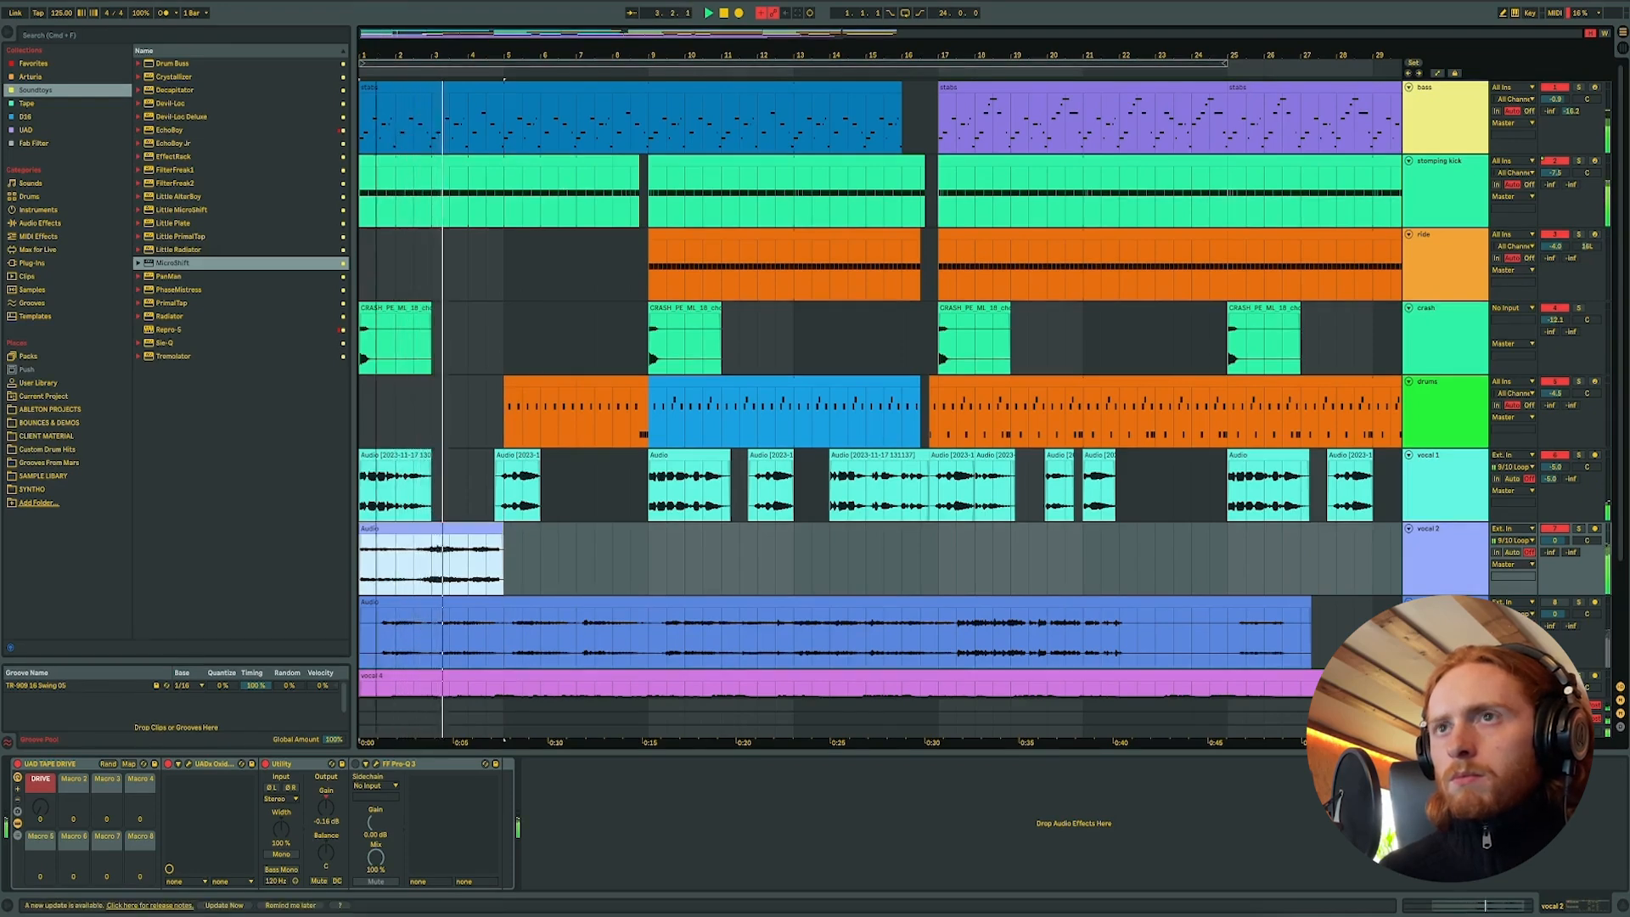
- Try the vocal 2 clip a little over one bar later and listen to the track soloed
key("plus")
key("plus")
left_click(747, 556)
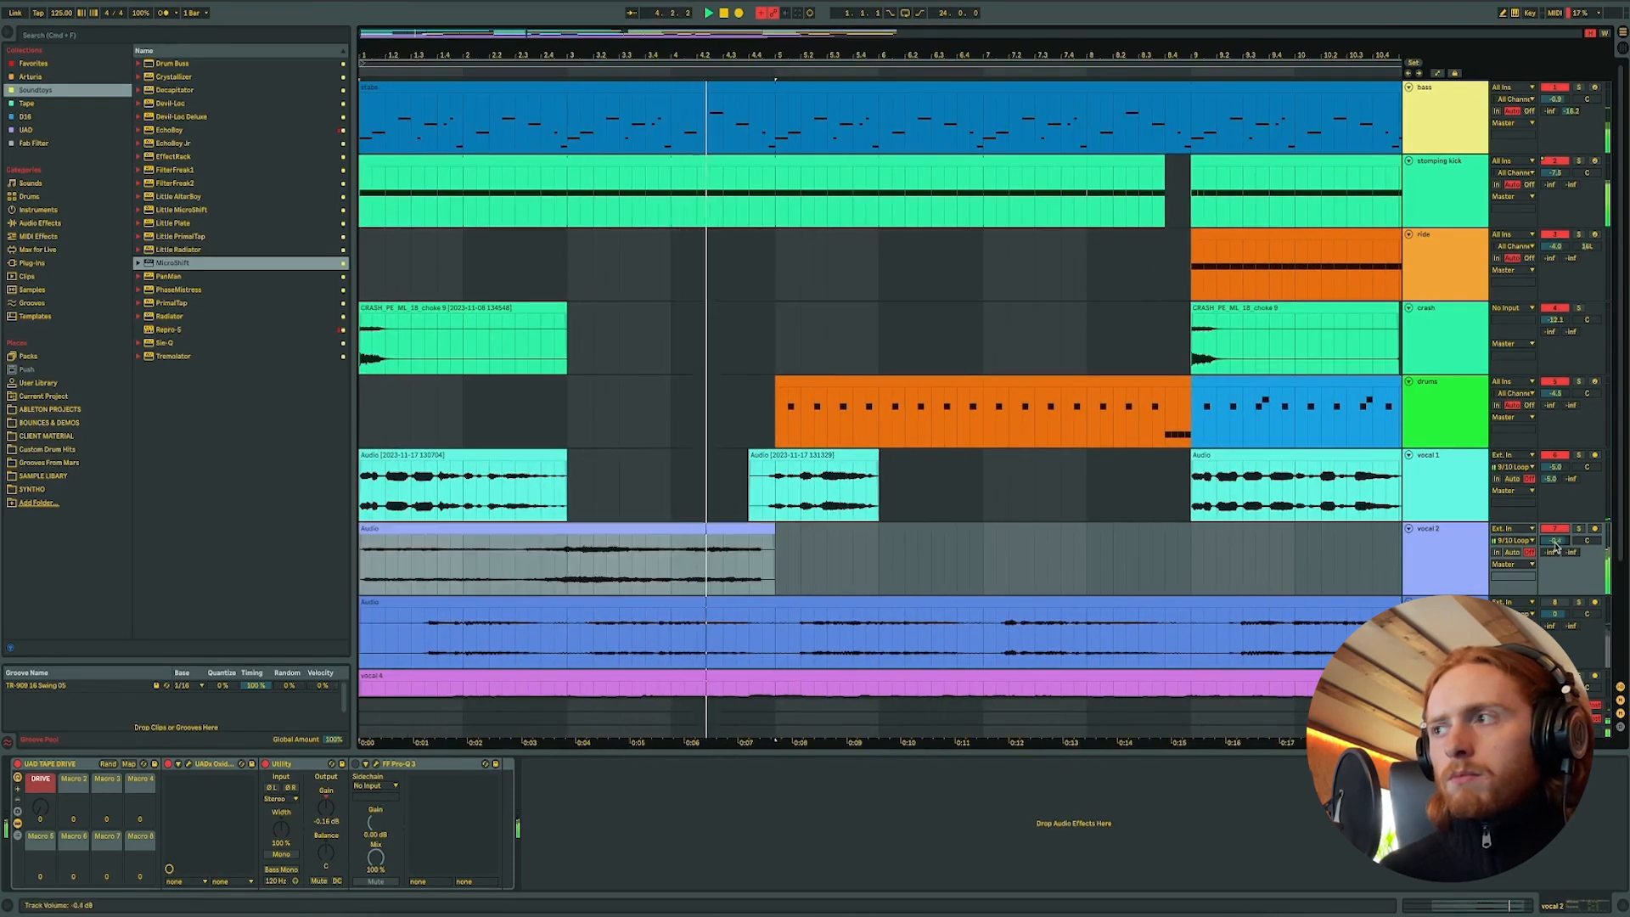
left_click_drag(747, 556, 877, 556)
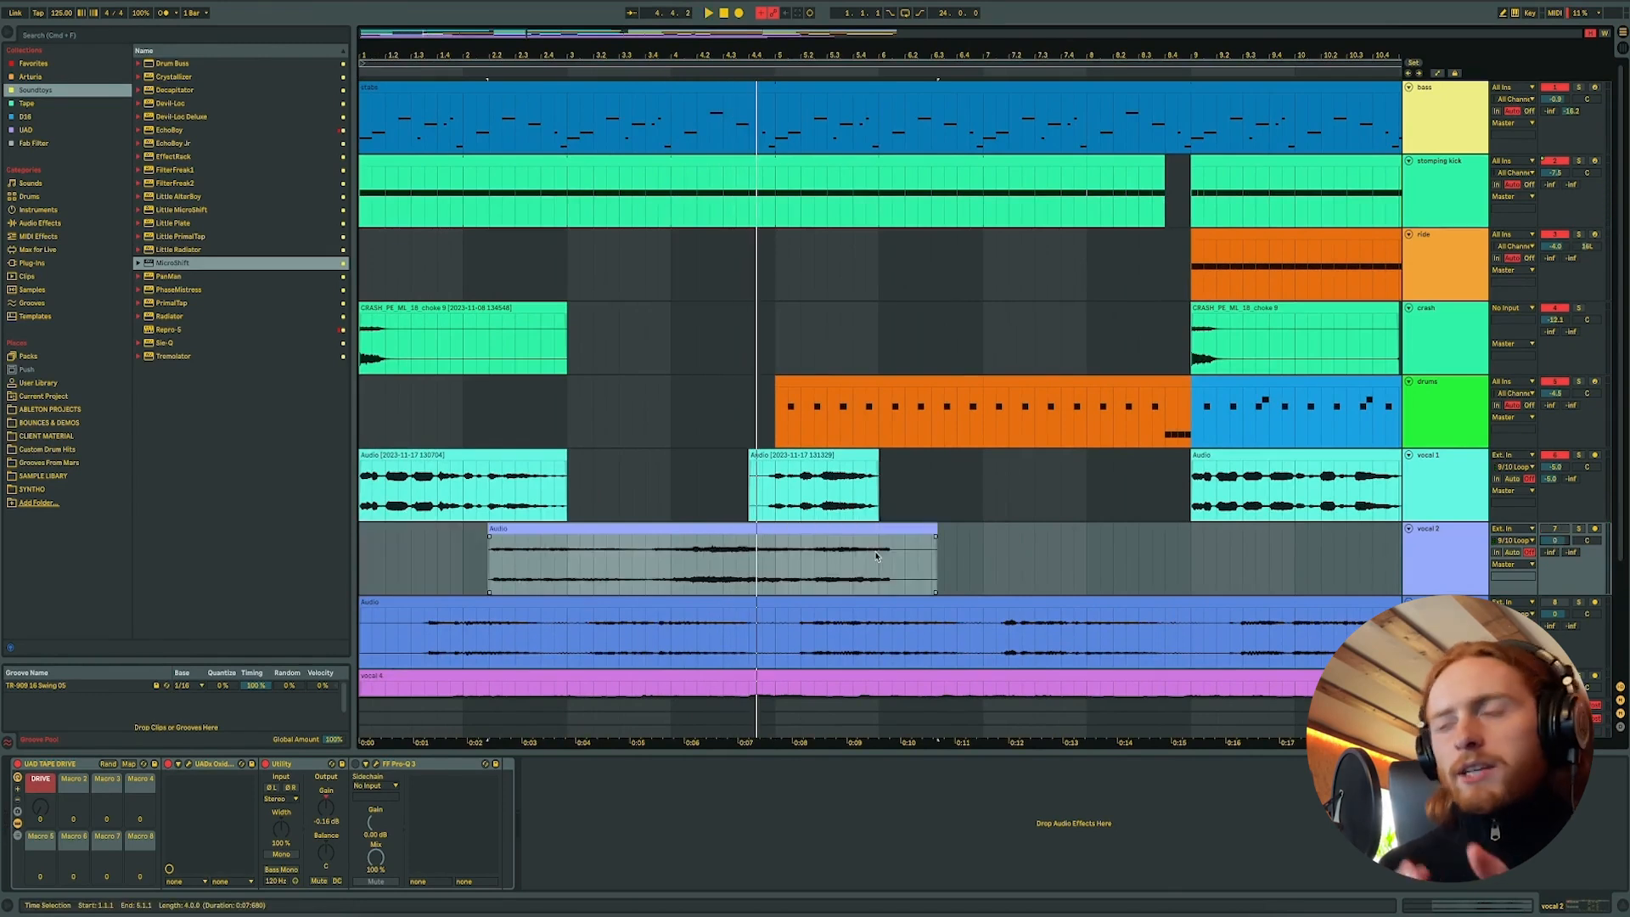
left_click(1577, 528)
key("space")
key("space")
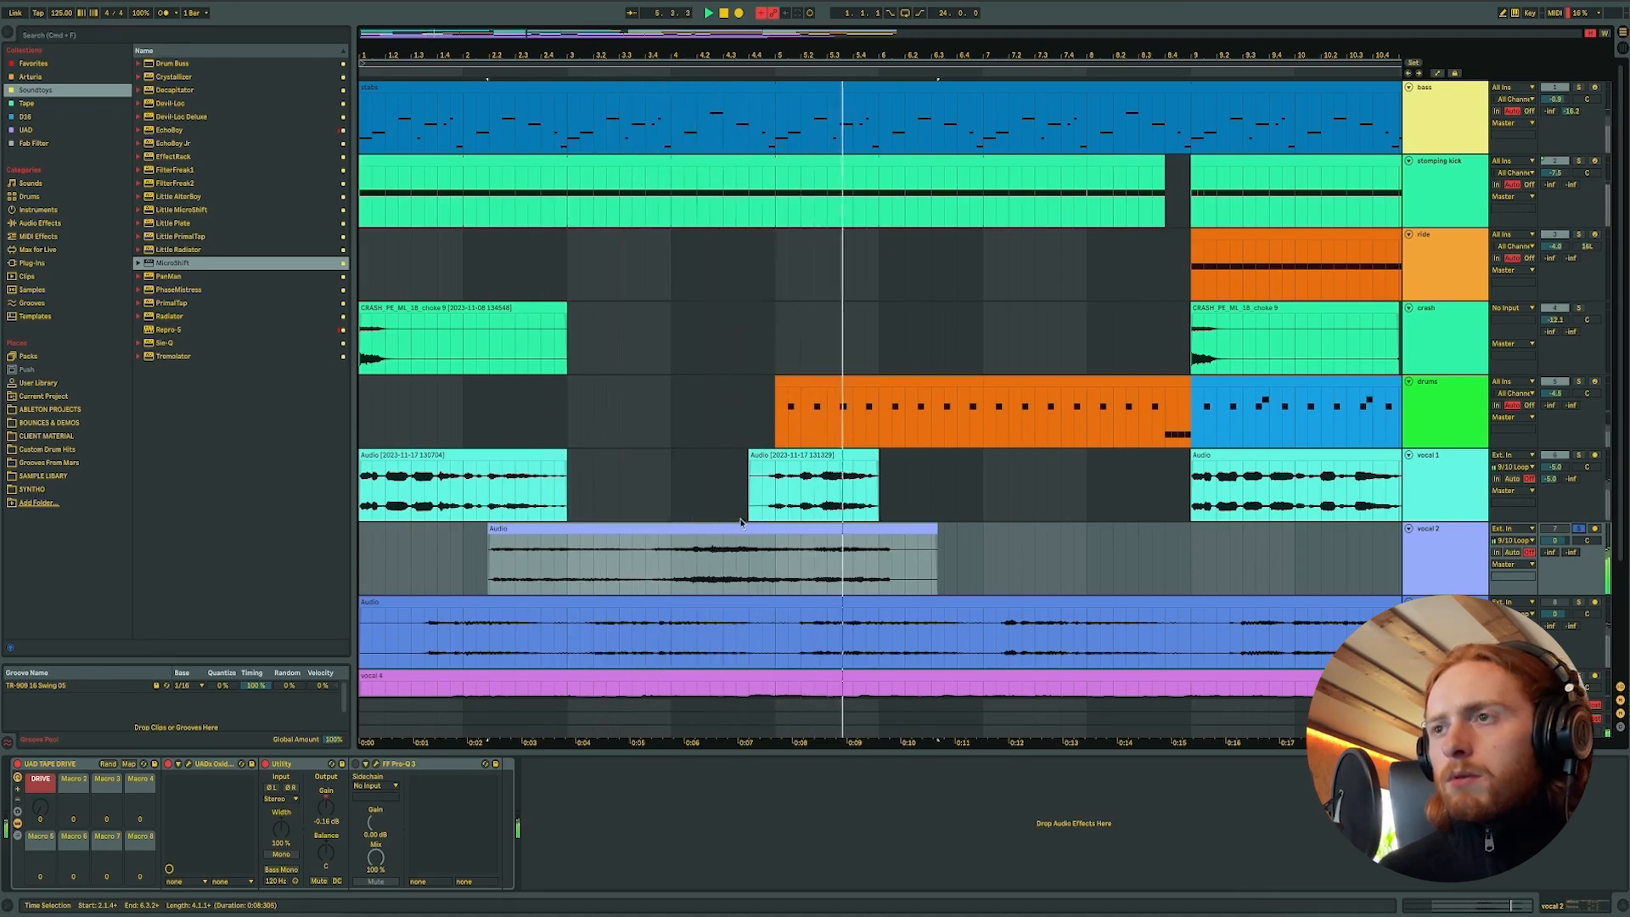
- Return the vocal 2 clip to bar 1 and play it unsoloed with the full arrangement
left_click(490, 529)
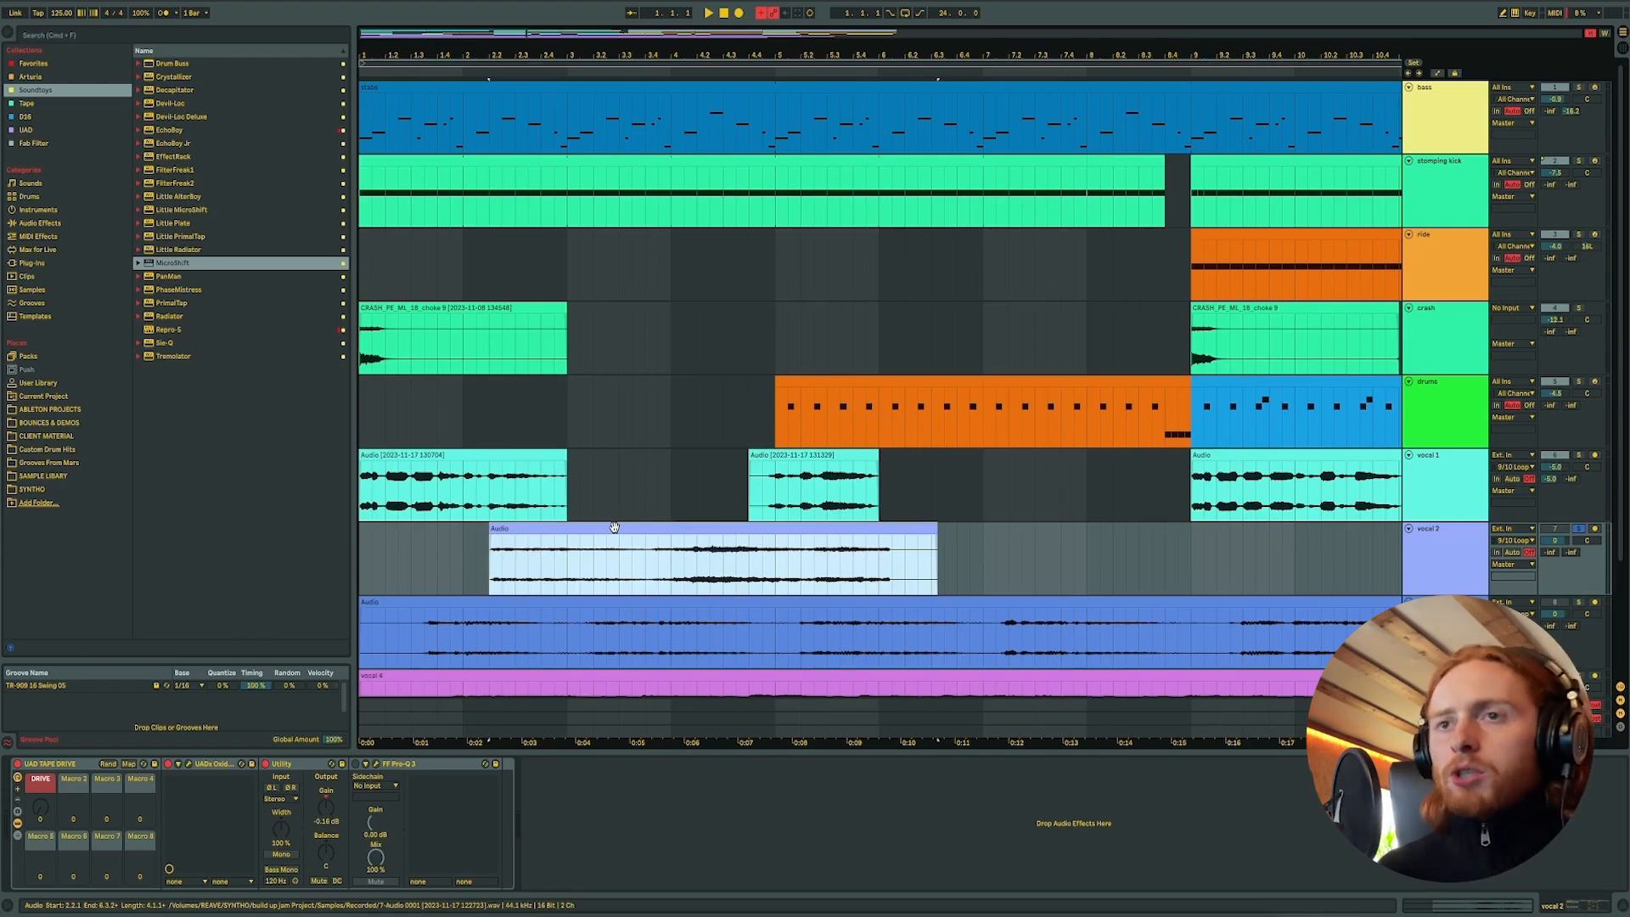
left_click_drag(614, 528, 485, 528)
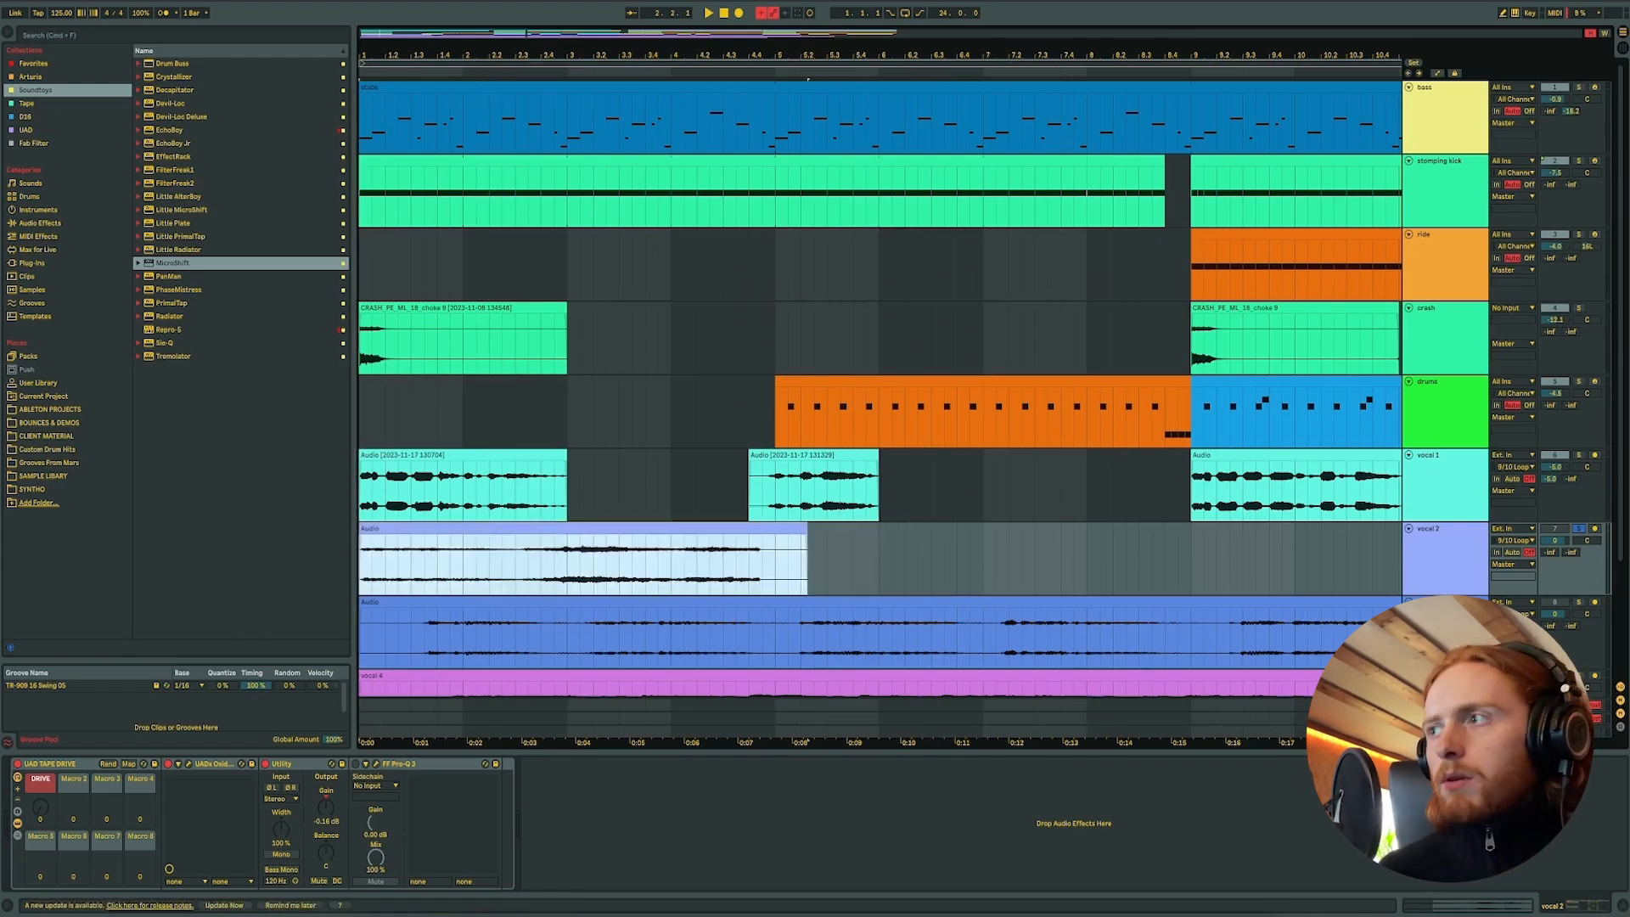
left_click(1576, 529)
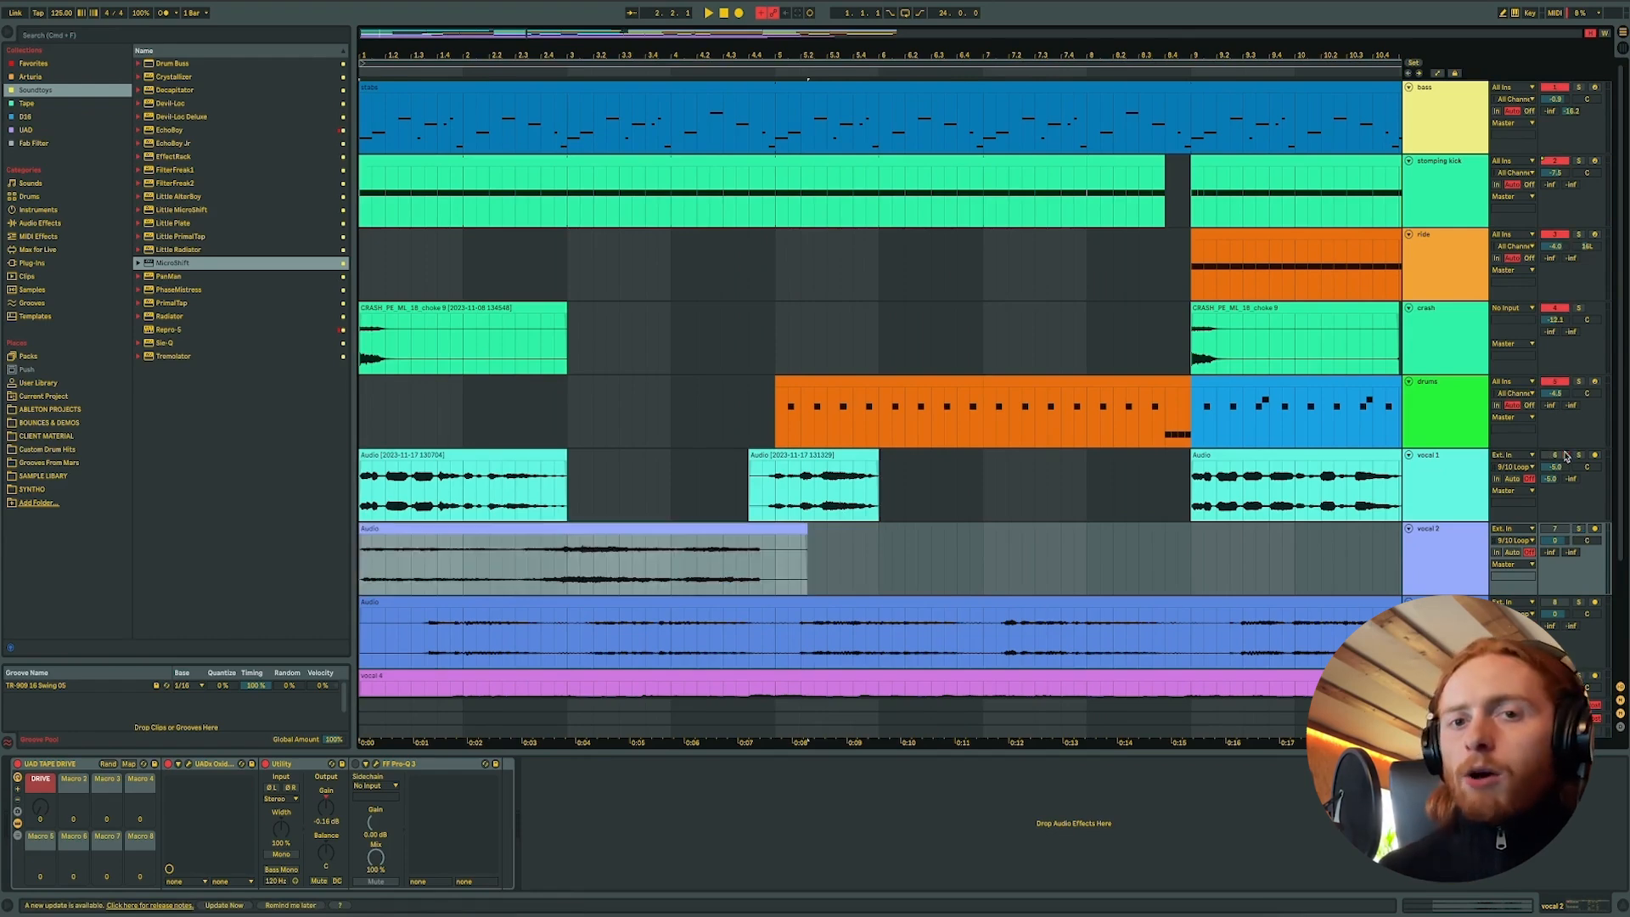
left_click(1550, 528)
left_click(806, 553)
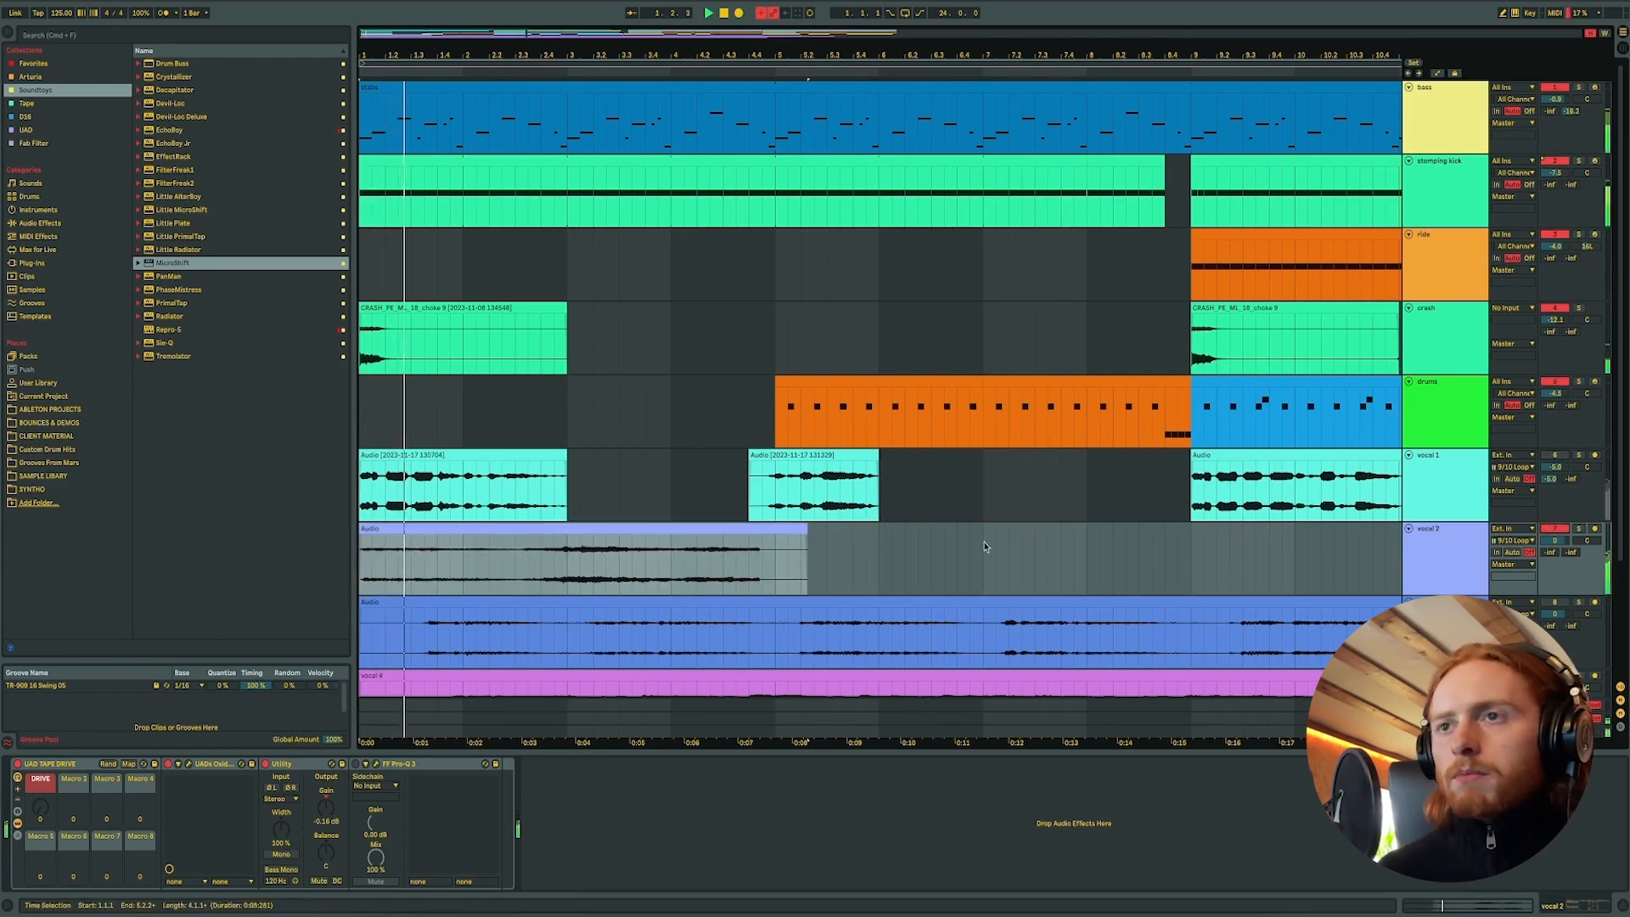
left_click(789, 524)
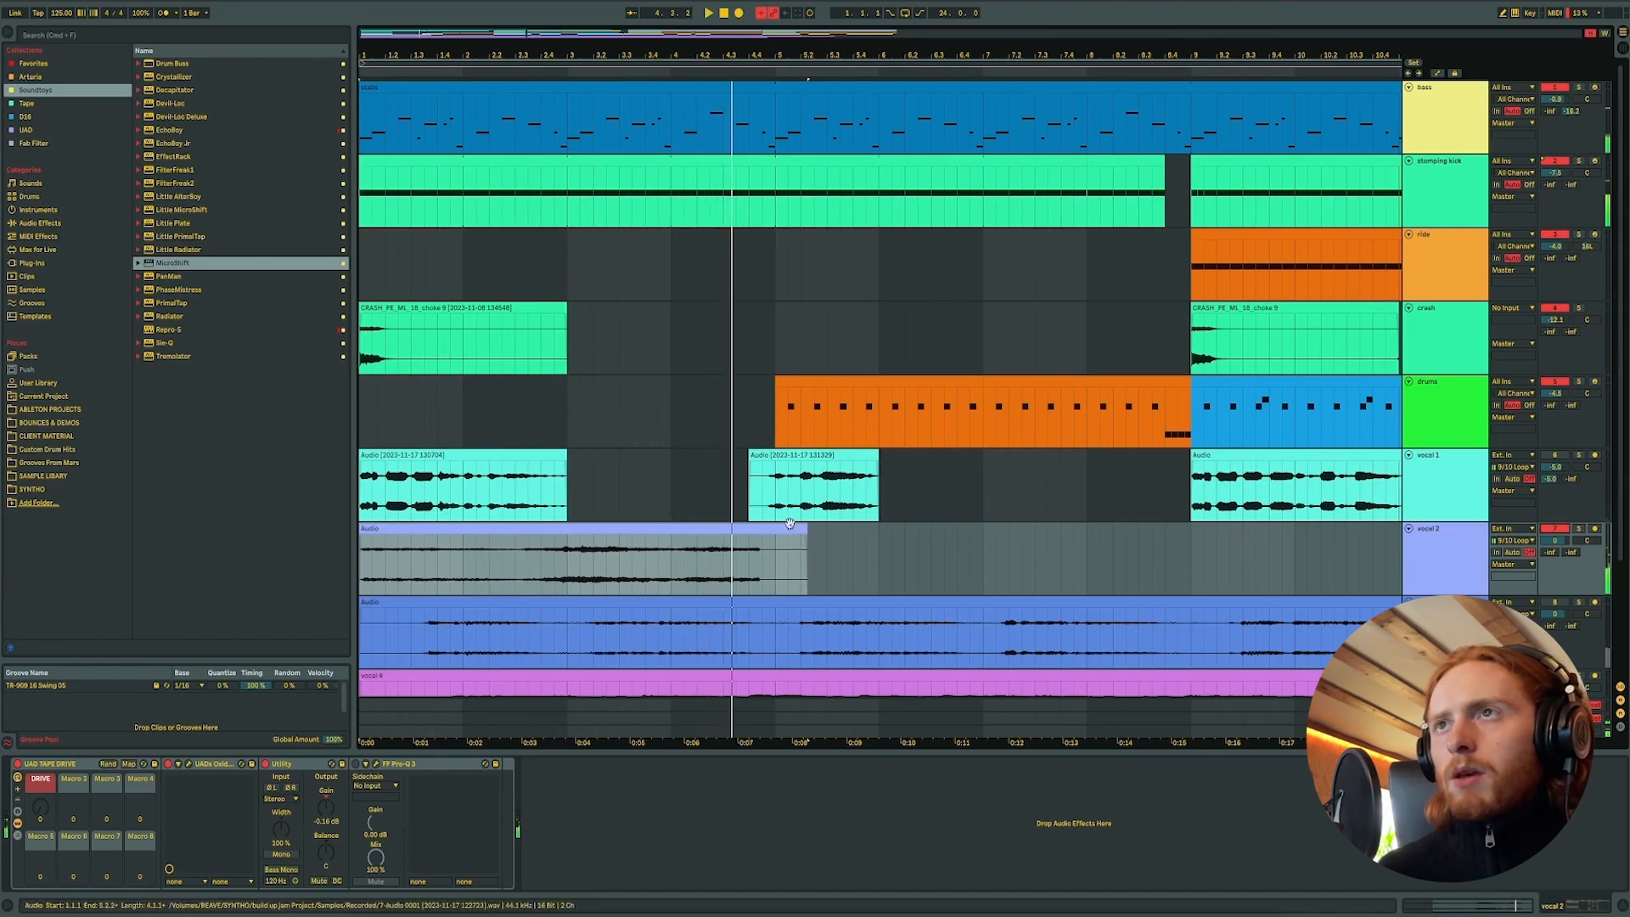
- Enlarge the vocal 2 track and delete the end of its clip from 4.1.3 onward
left_click_drag(677, 56, 521, 549)
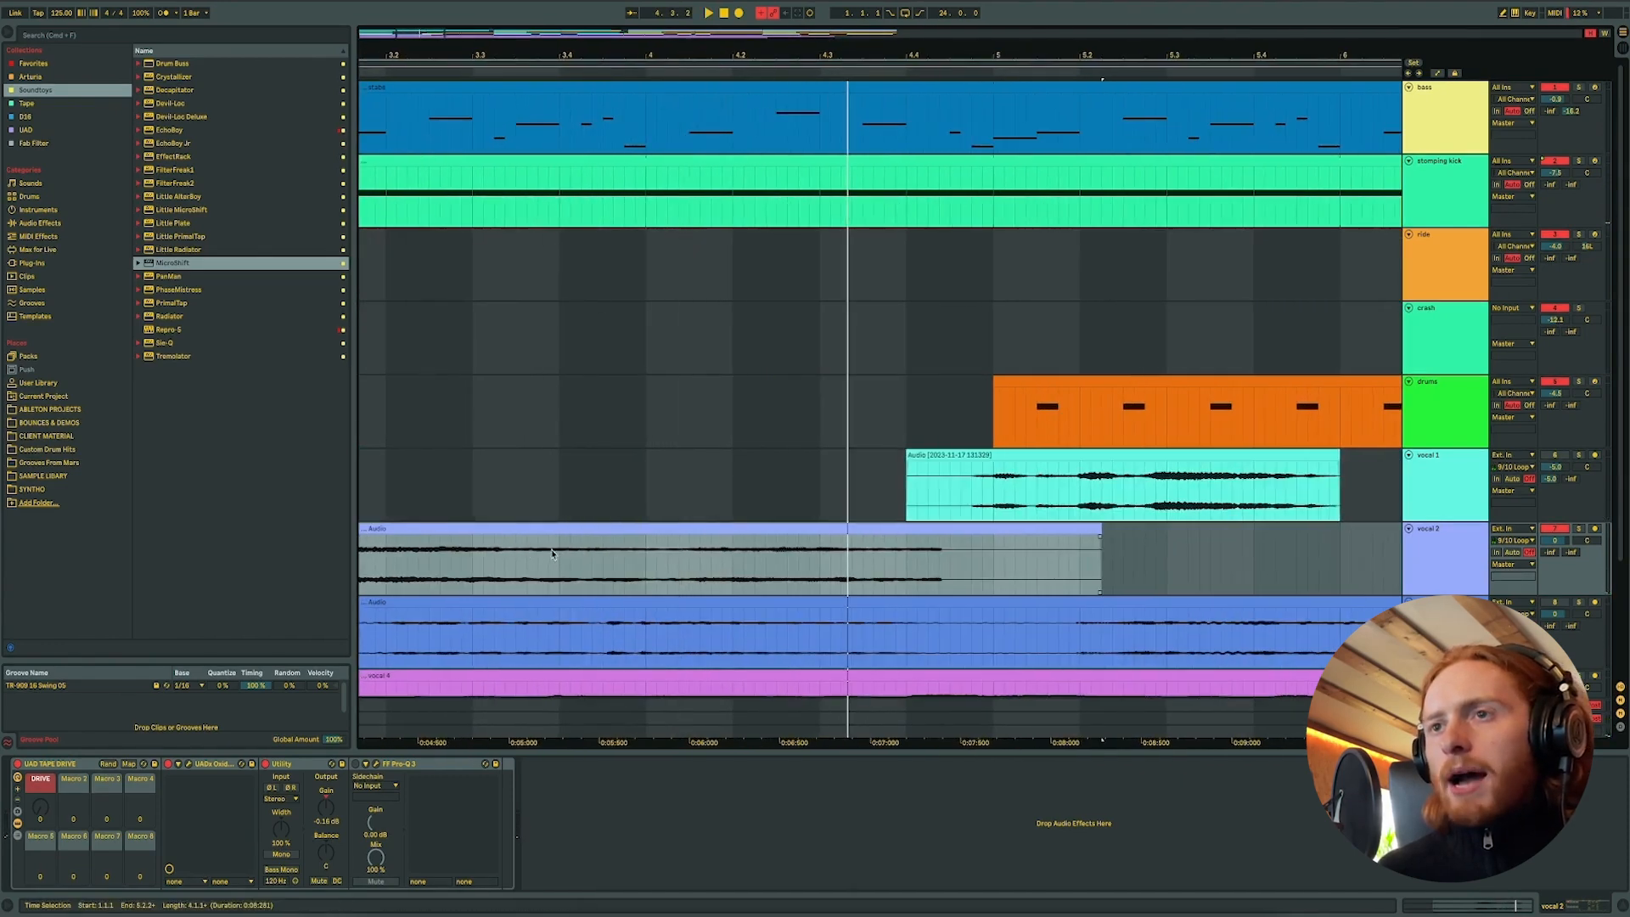
left_click(551, 553)
left_click_drag(1474, 593, 1474, 830)
scroll(829, 407, "down", 5)
left_click(562, 262)
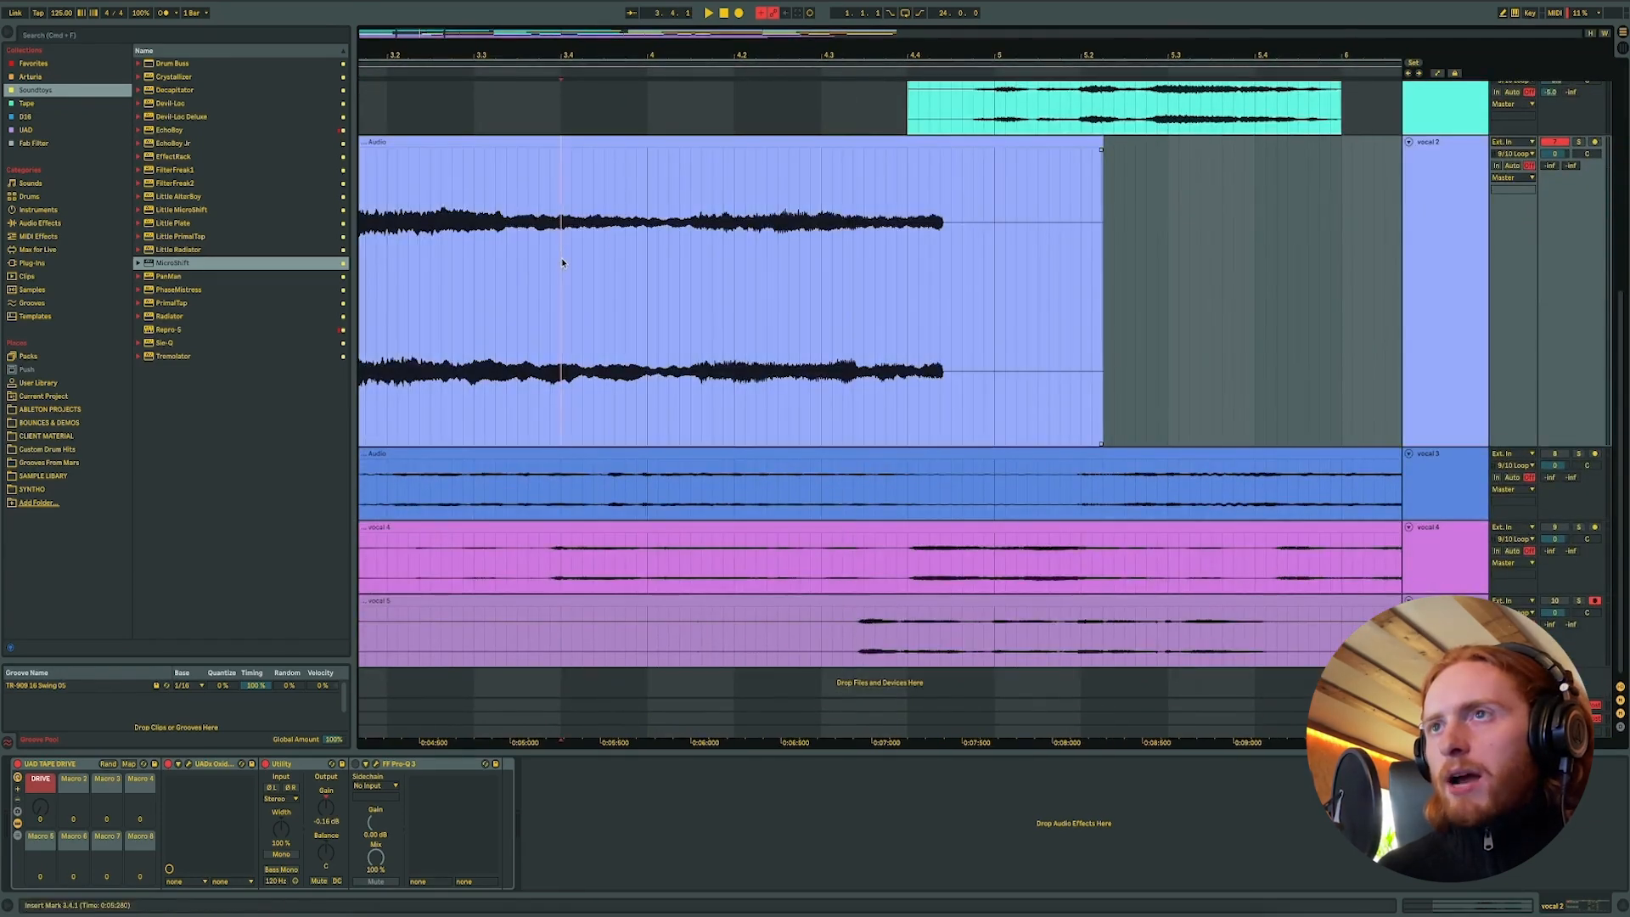
left_click(688, 245)
key("minus")
left_click(722, 142)
key("Delete")
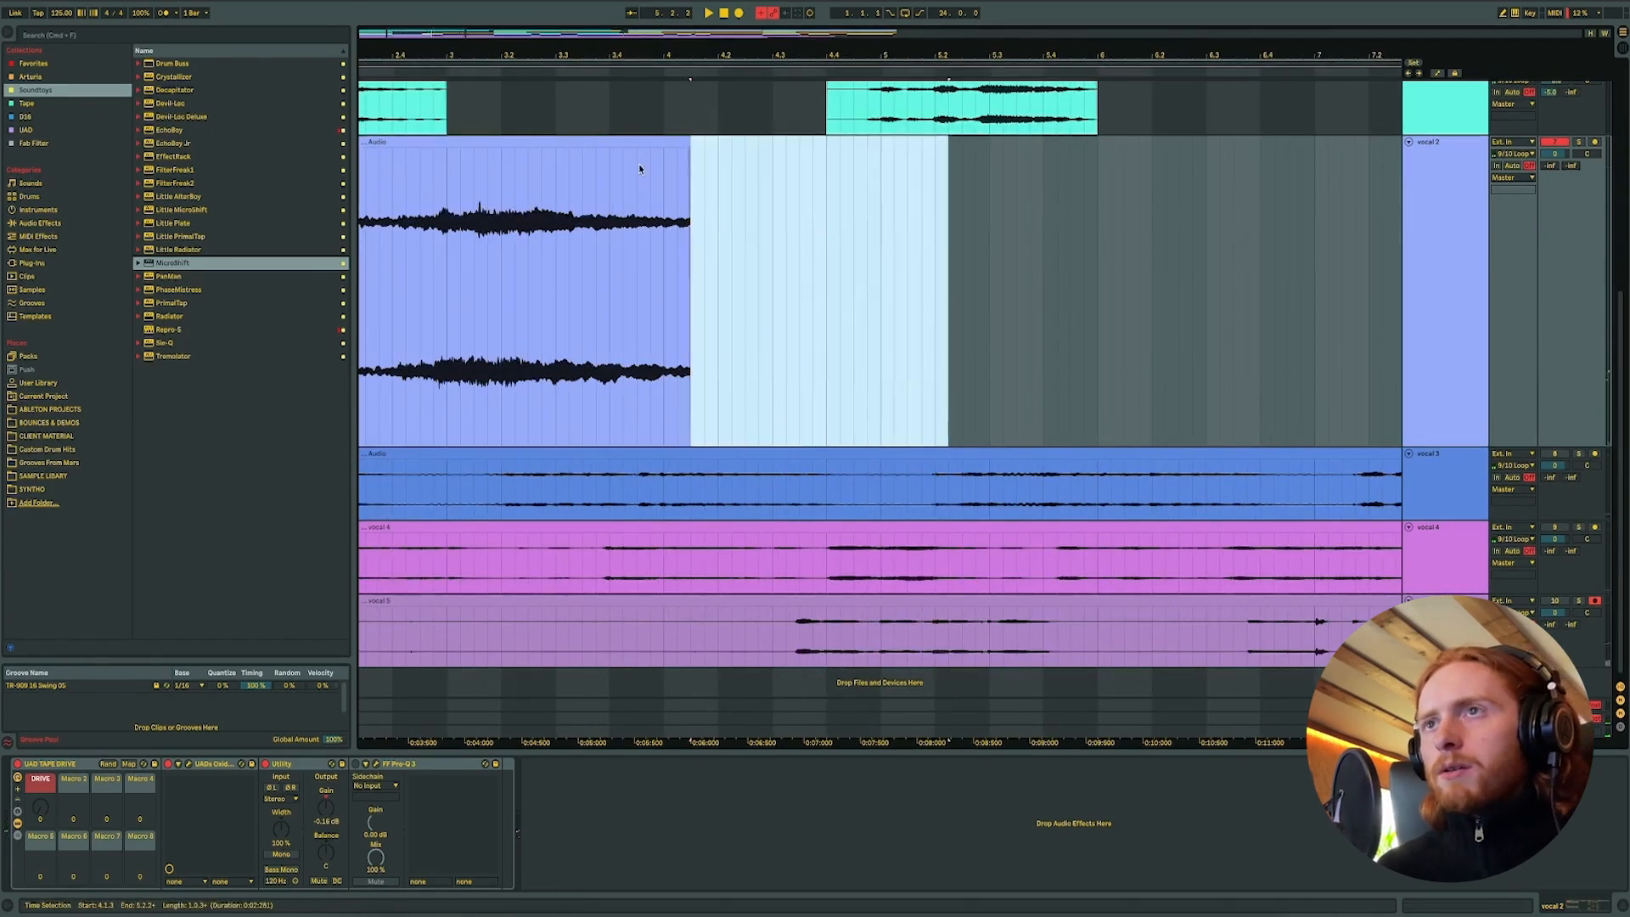
- Play the shortened vocal 2 clip with the arrangement to check its timing and ending
left_click(638, 167)
key("space")
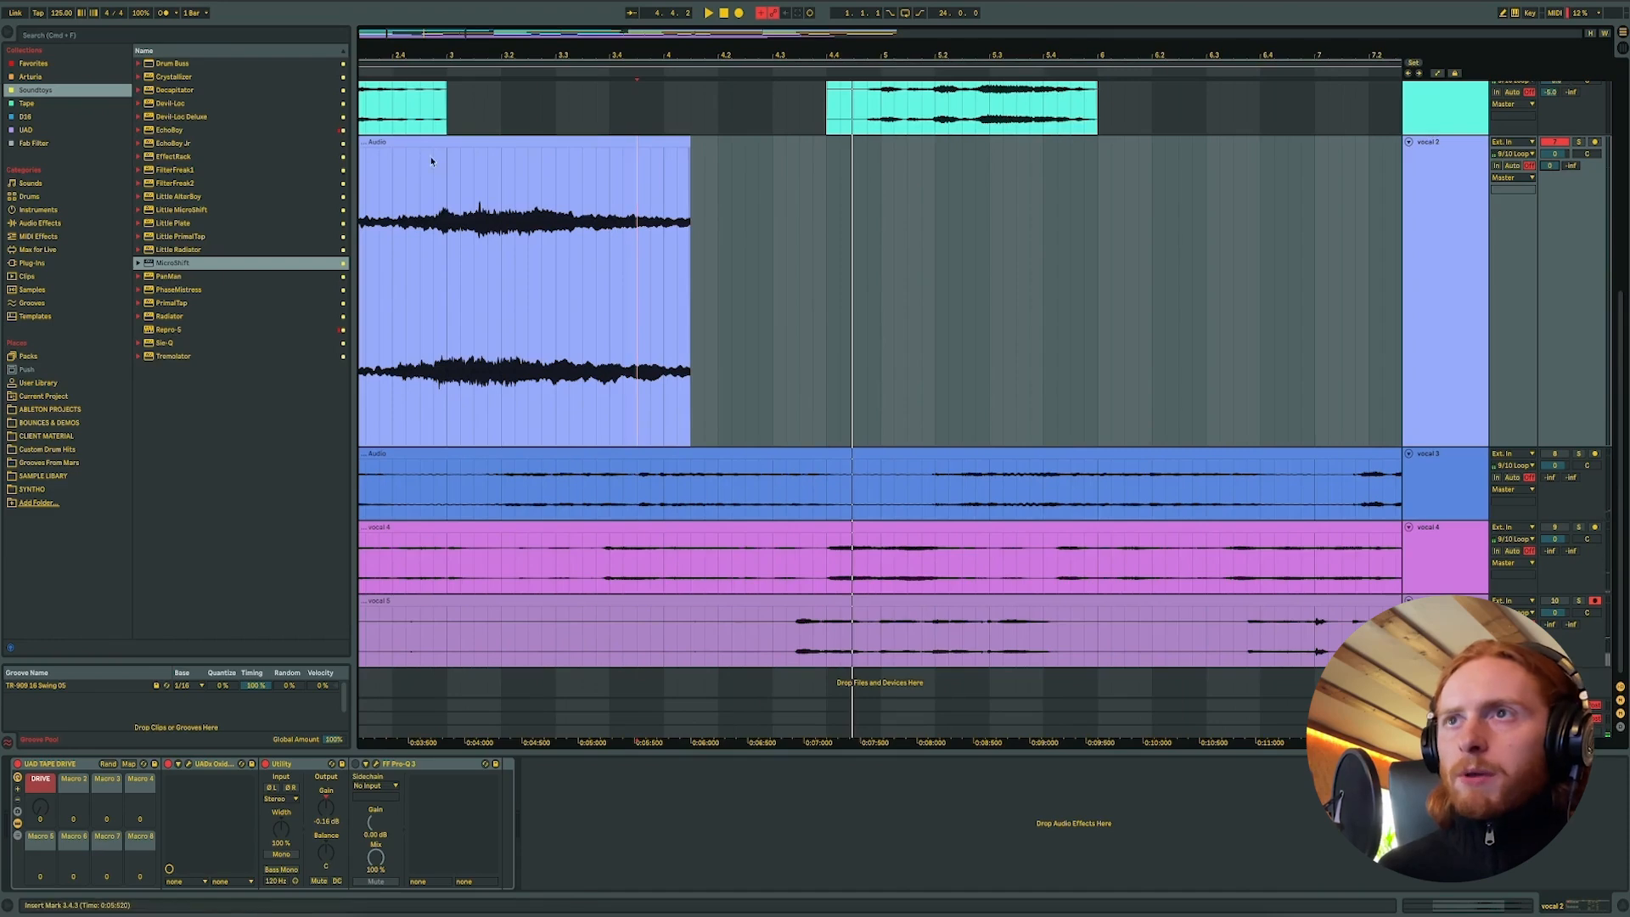
left_click(512, 143)
key("space")
scroll(512, 202, "left", 5)
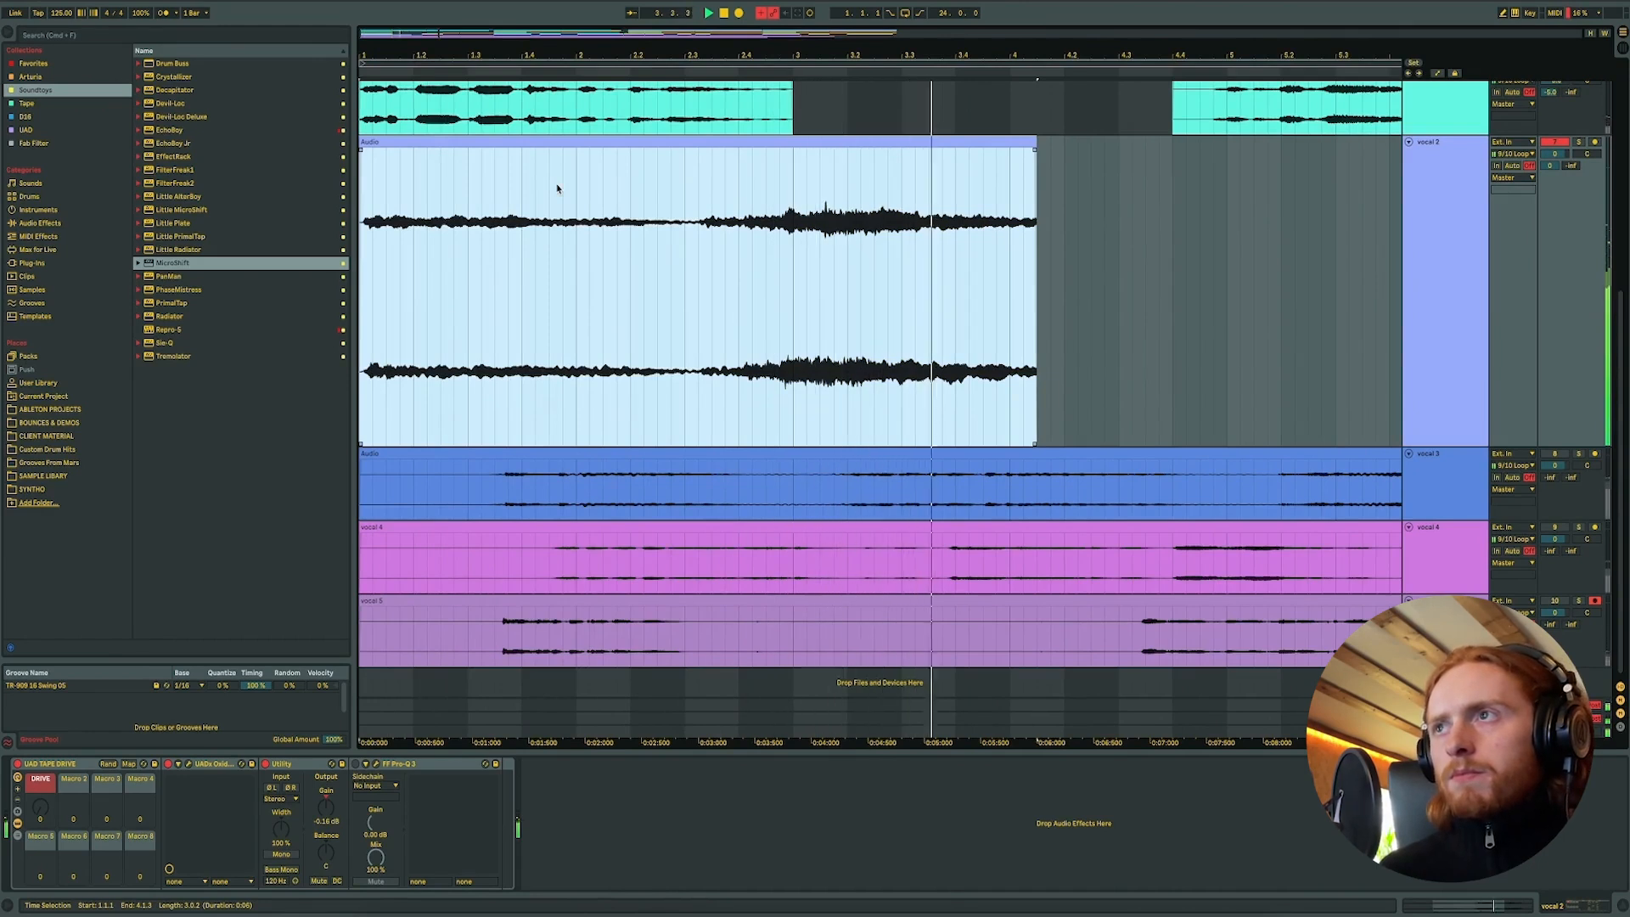
- Open the vocal 2 clip's sample, inspect where the audio starts and crop the sample to the clip
double_click(1009, 143)
left_click_drag(125, 306, 373, 319)
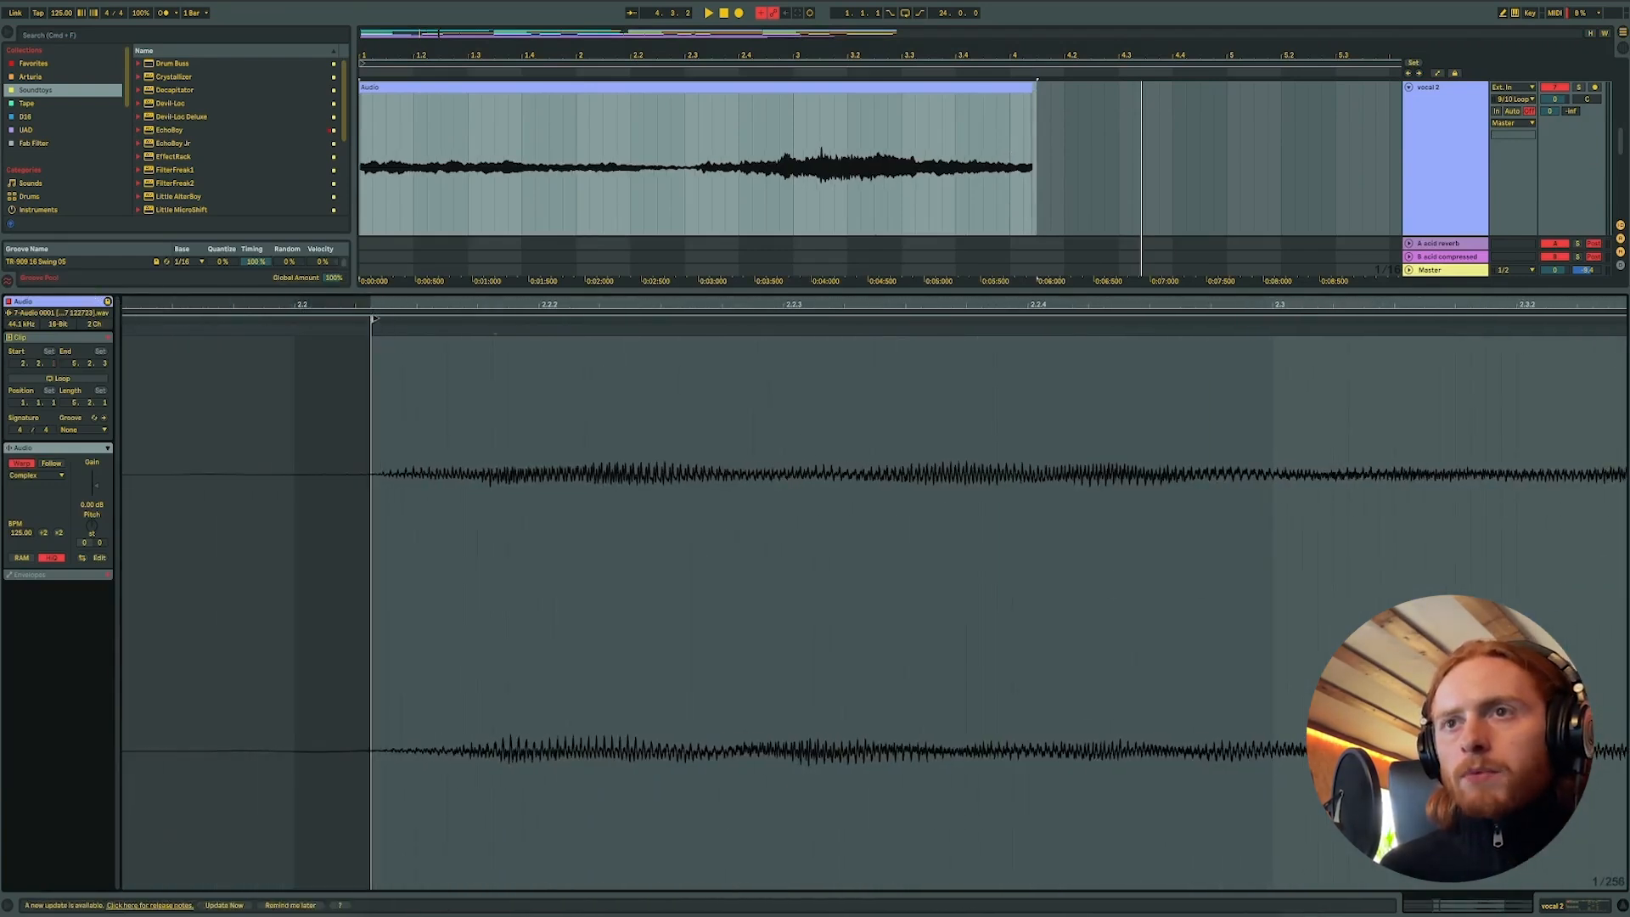
right_click(423, 365)
left_click(475, 532)
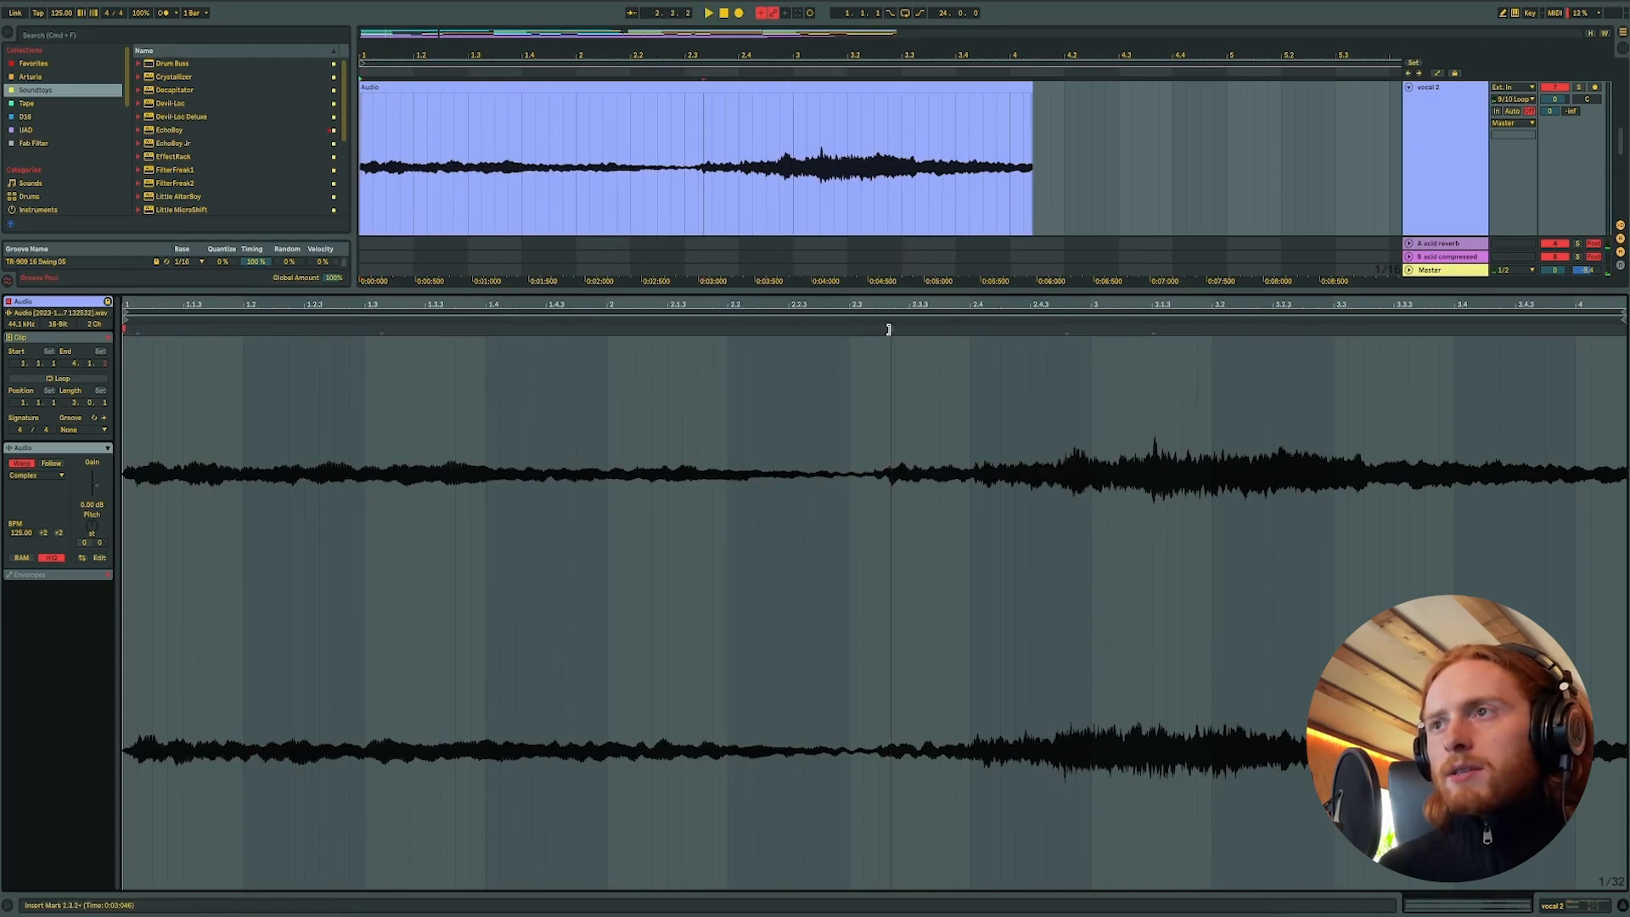
- Warp the second phrase of the vocal 2 sample earlier, turn the clip grid off and fine-adjust its warp marker to just after 2.3
left_click_drag(889, 330, 848, 328)
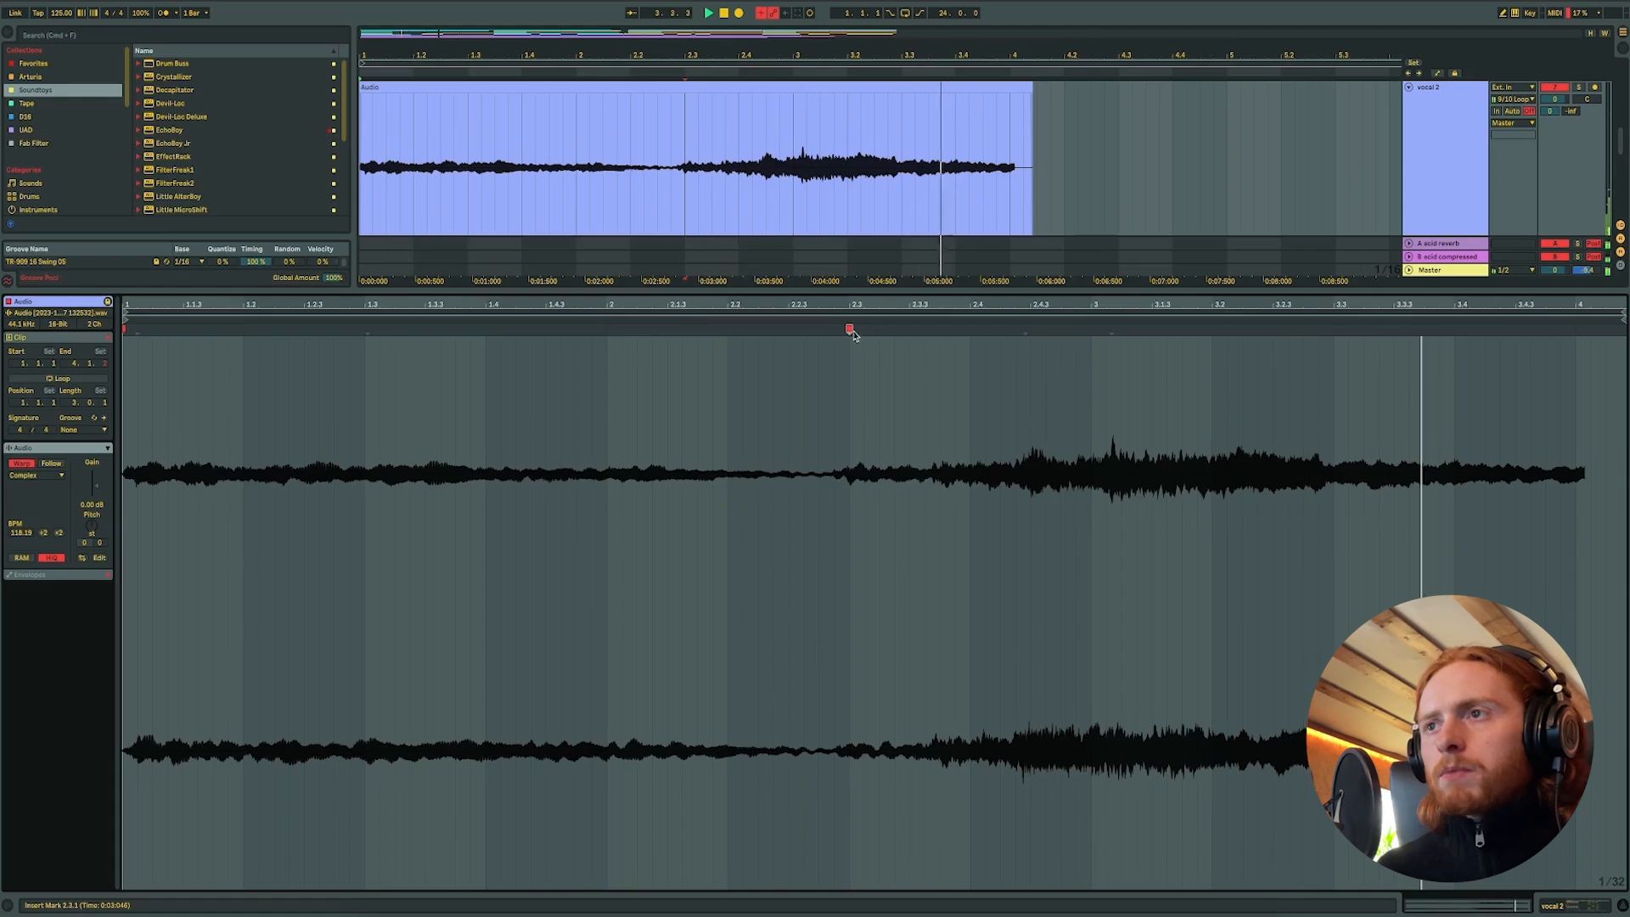
right_click(888, 368)
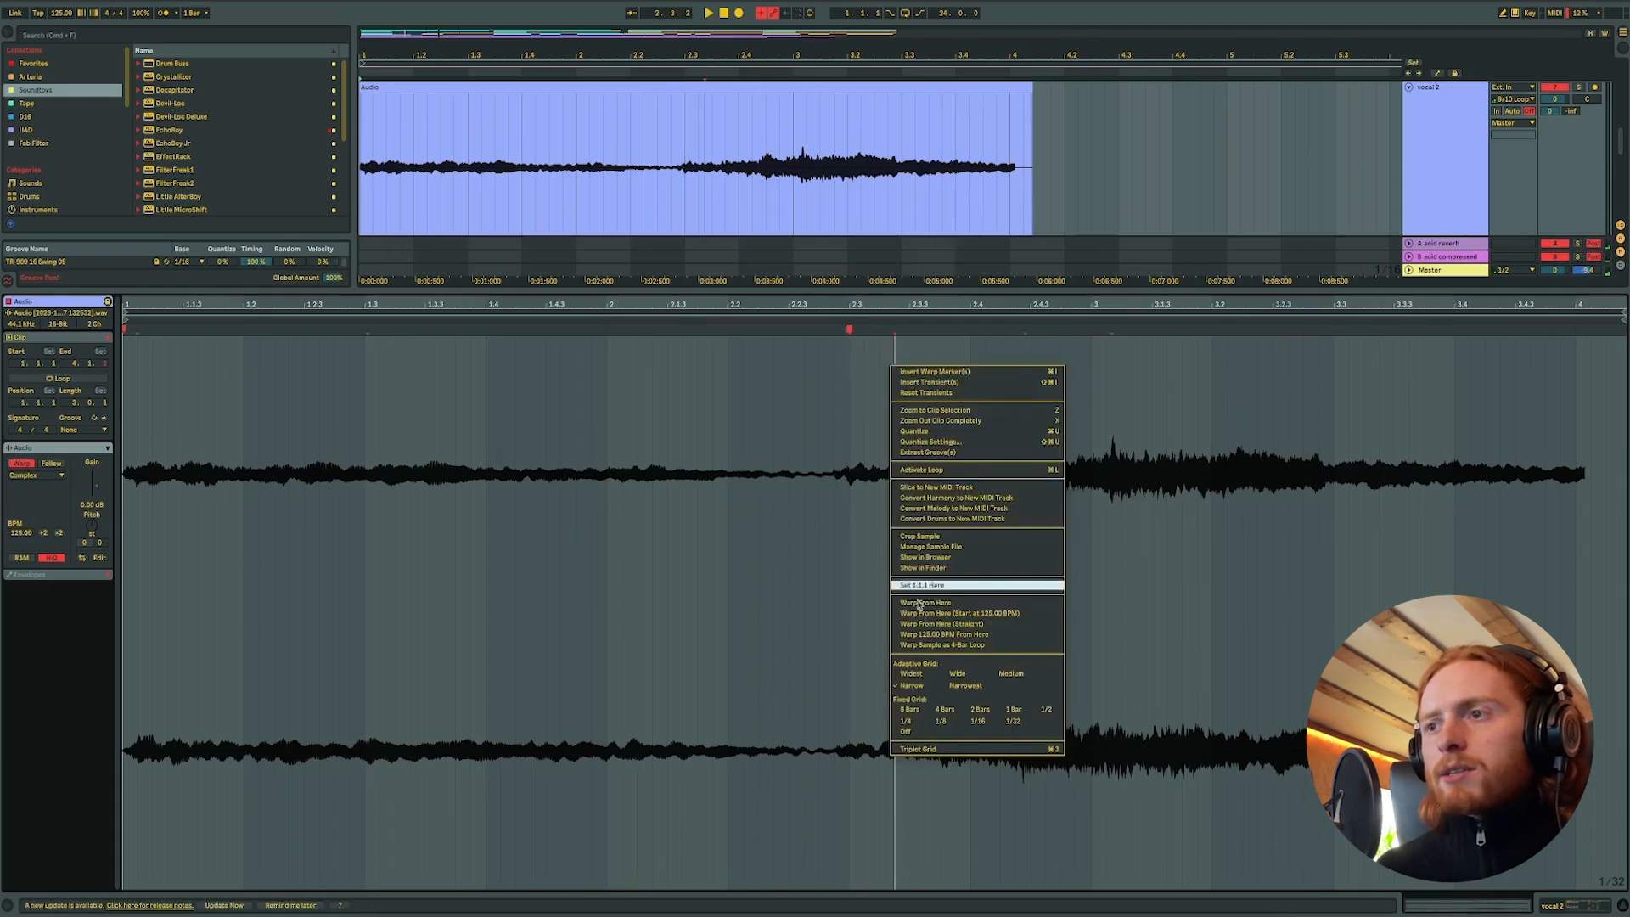
left_click(934, 731)
left_click_drag(847, 331, 864, 331)
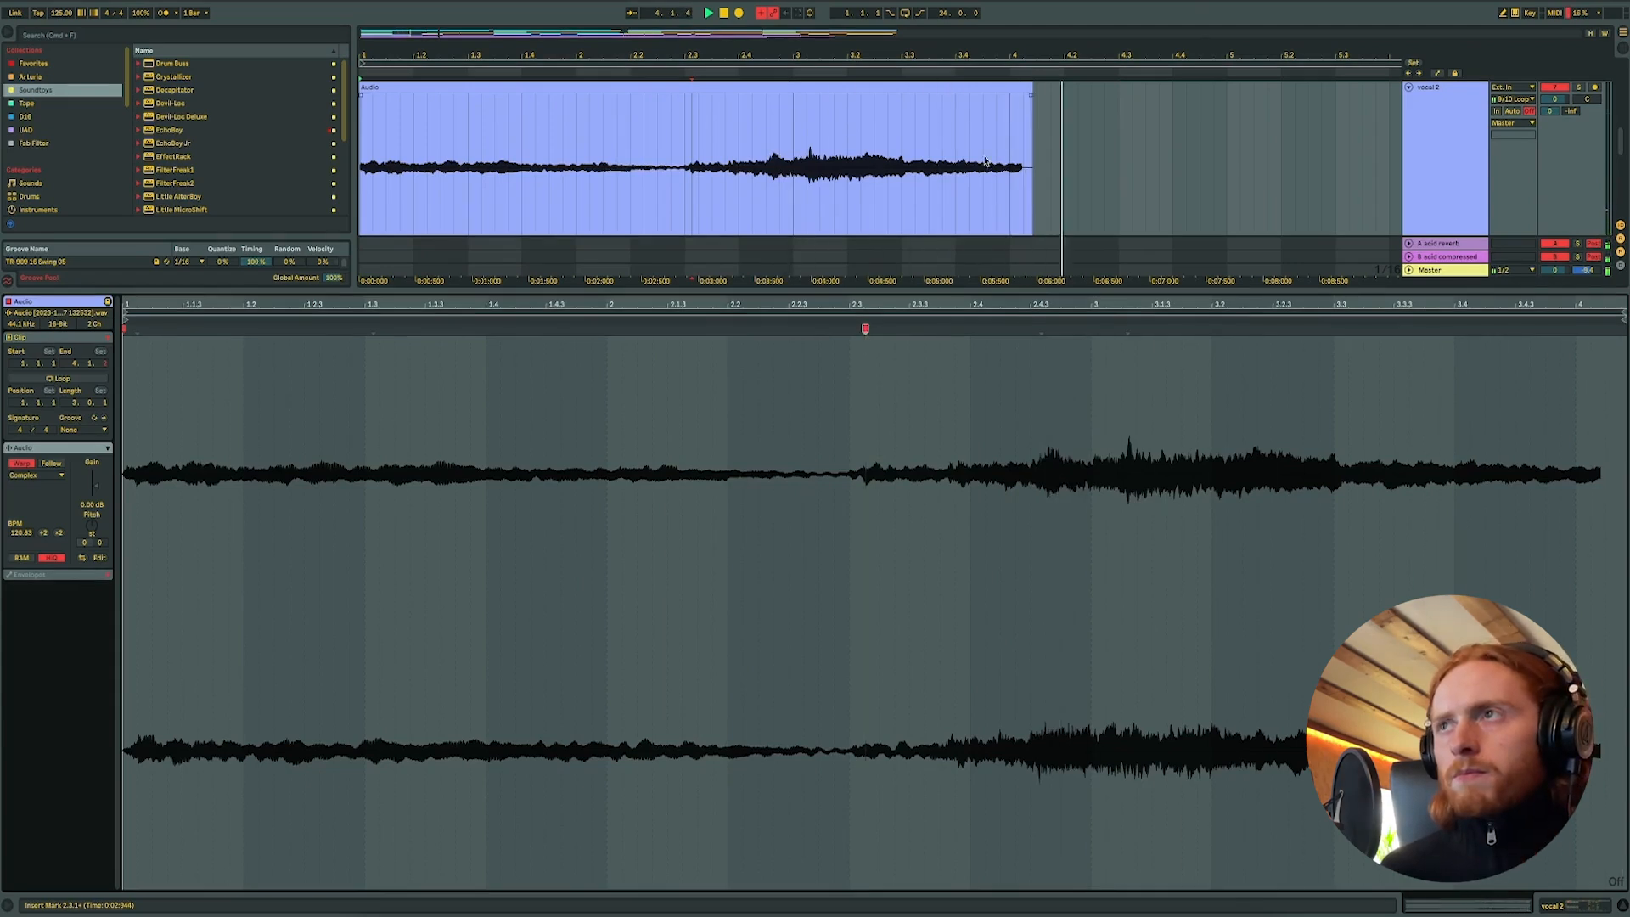
- End the vocal 2 clip at bar 4 with a short fade-out, and play it back
left_click_drag(1034, 92, 985, 100)
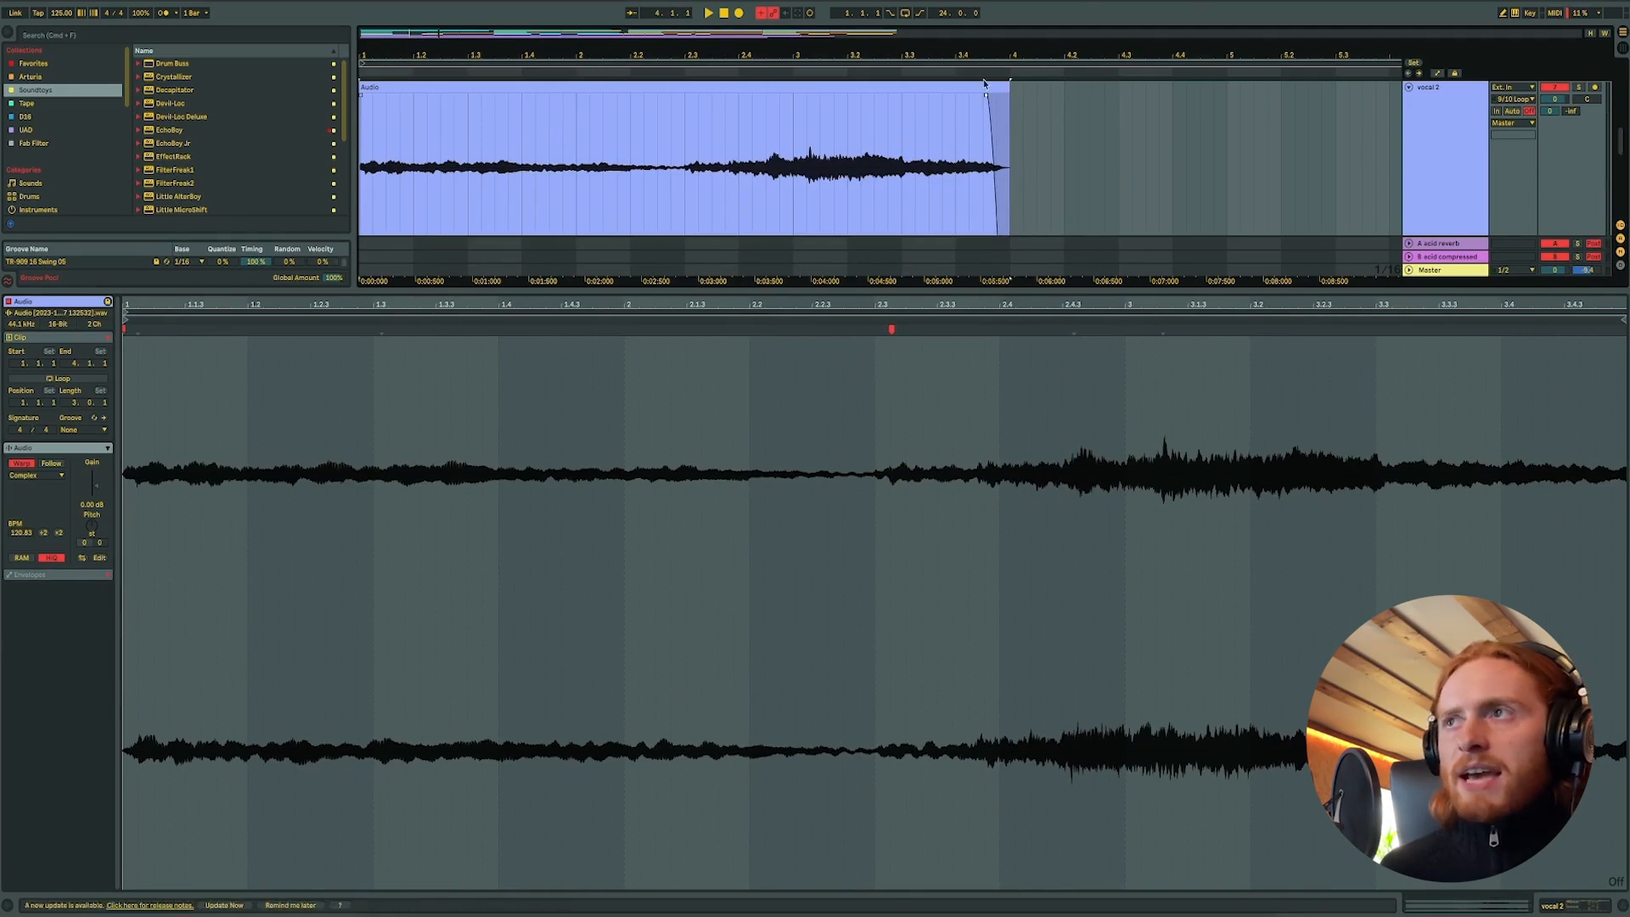
left_click(982, 85)
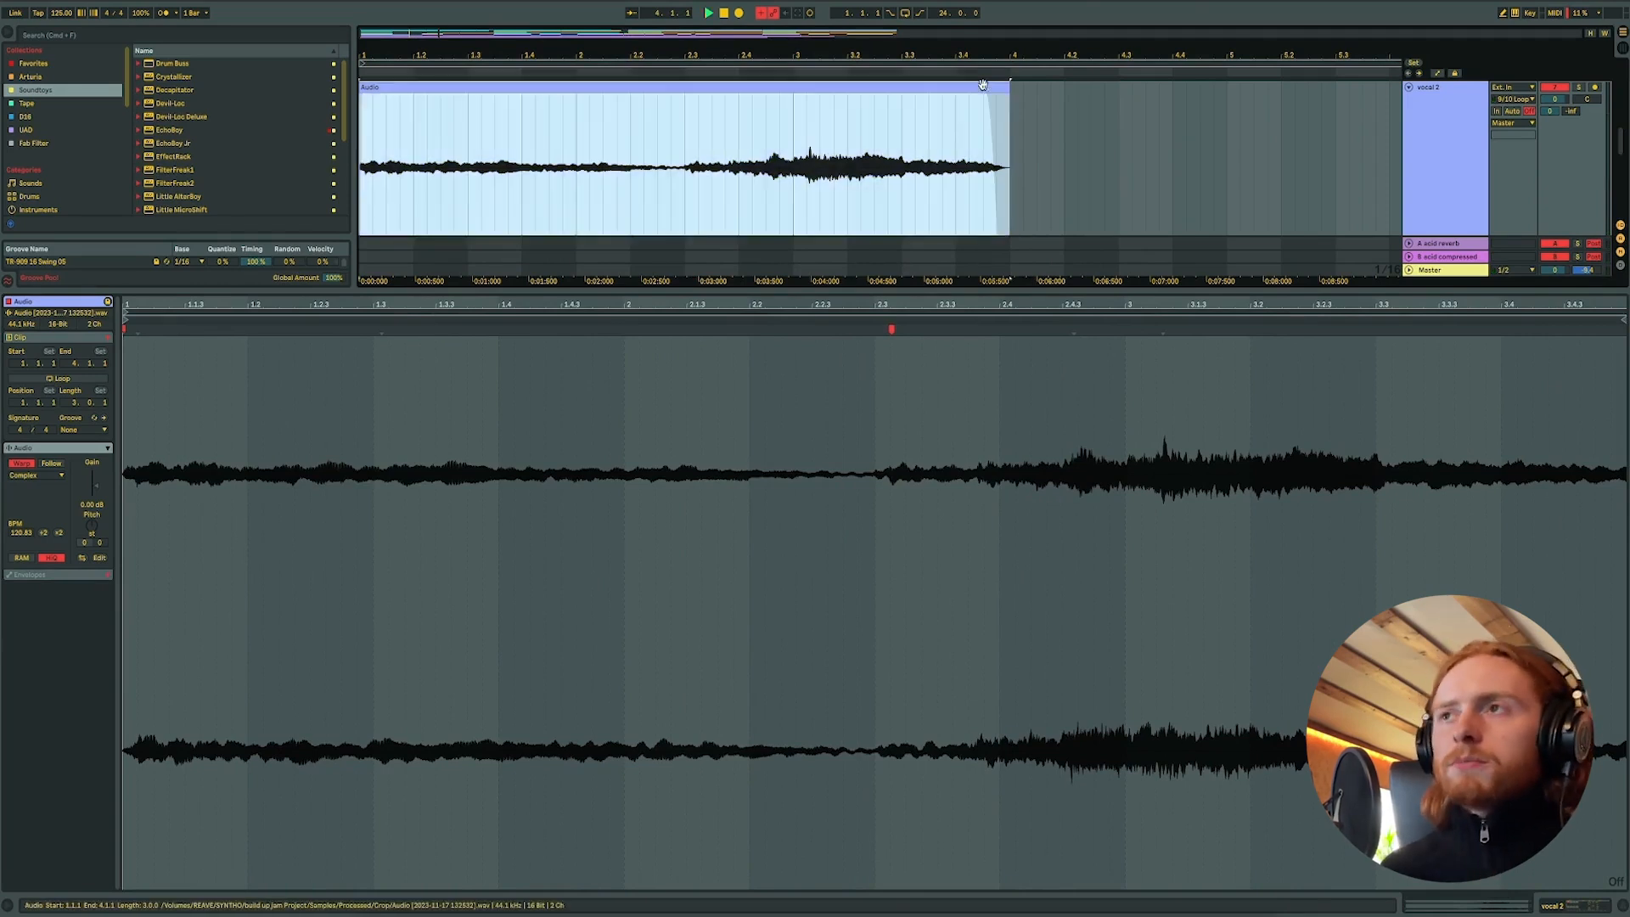
double_click(1459, 116)
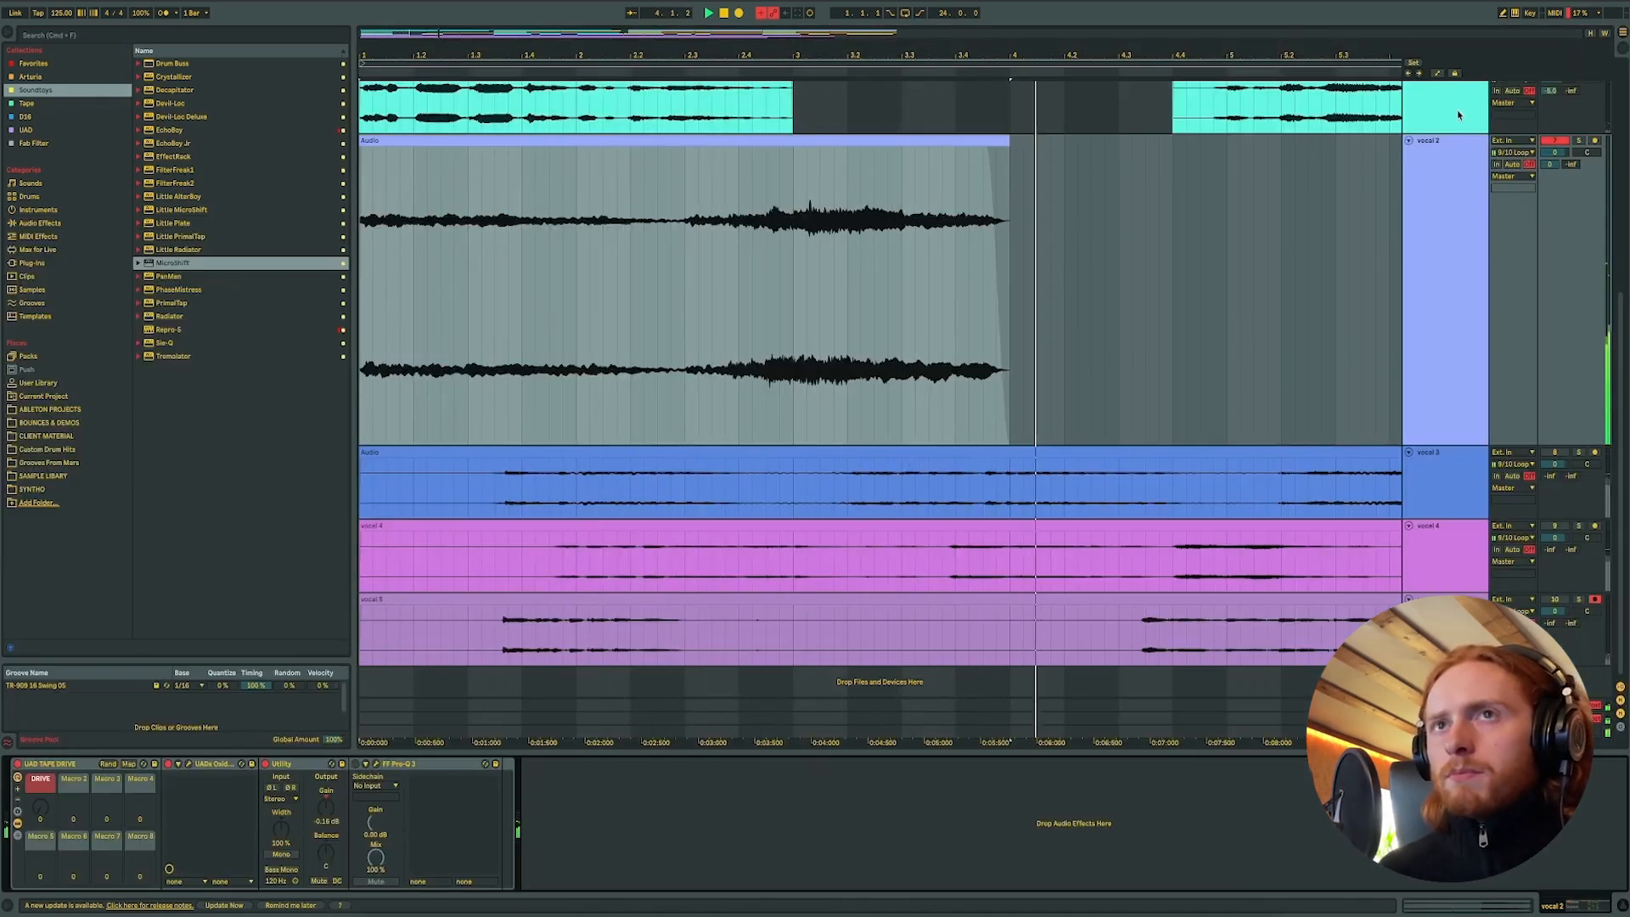
left_click(634, 389)
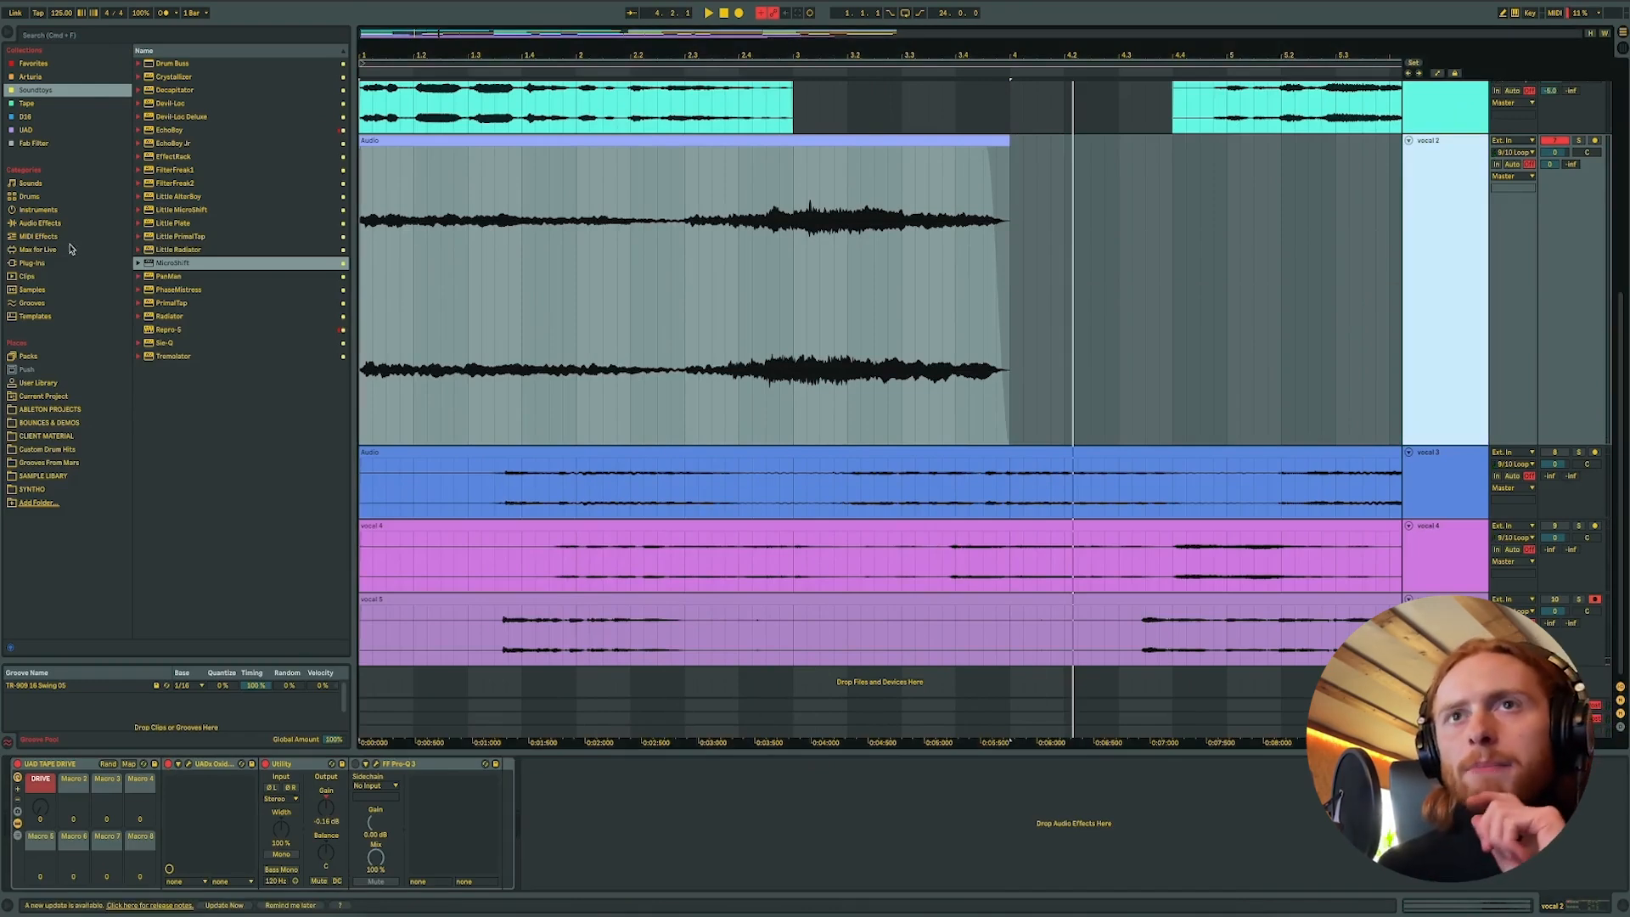
- Add Echo at the end of vocal 2's device chain, raise its feedback and set both delay times to 1/4 notes
left_click(53, 224)
left_click_drag(165, 234, 692, 830)
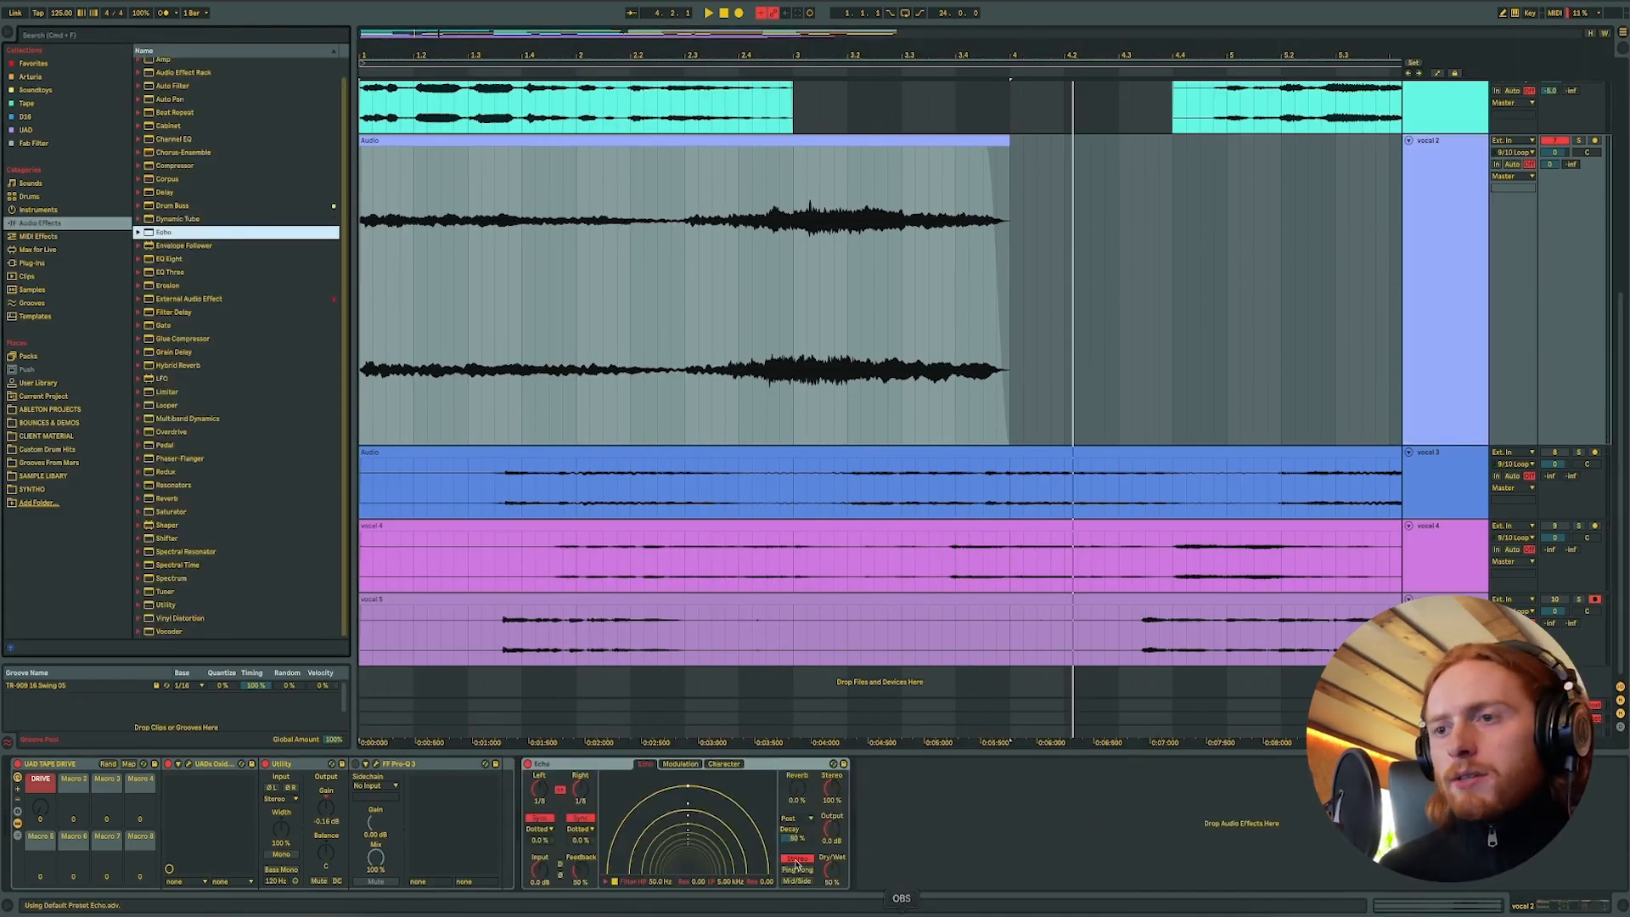
left_click_drag(582, 878, 583, 875)
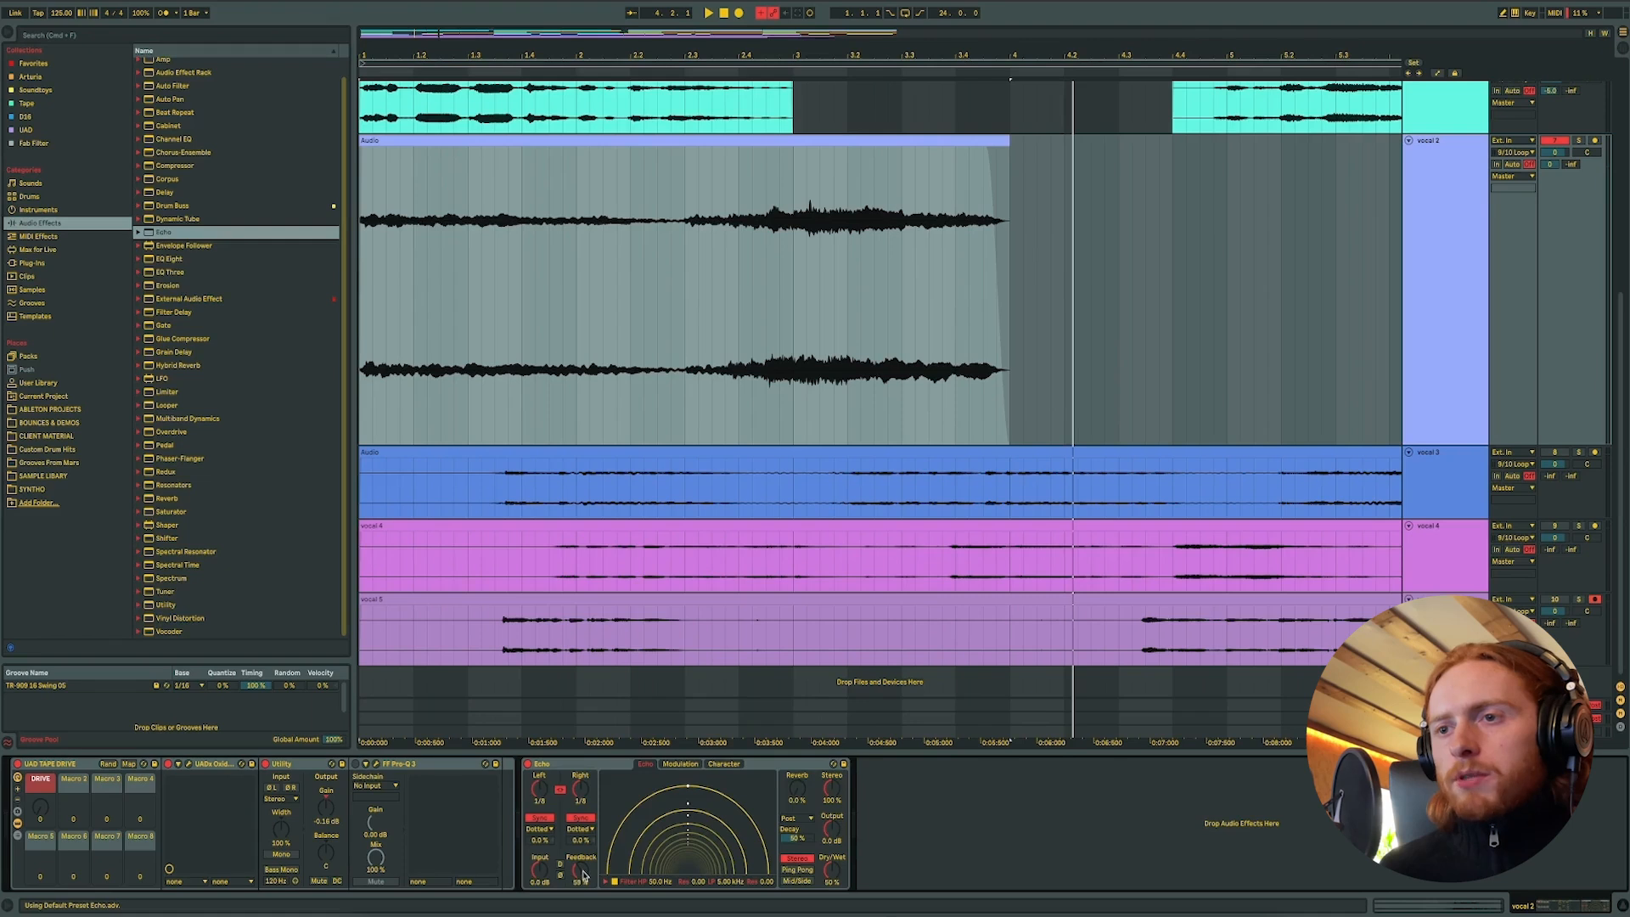
left_click(578, 839)
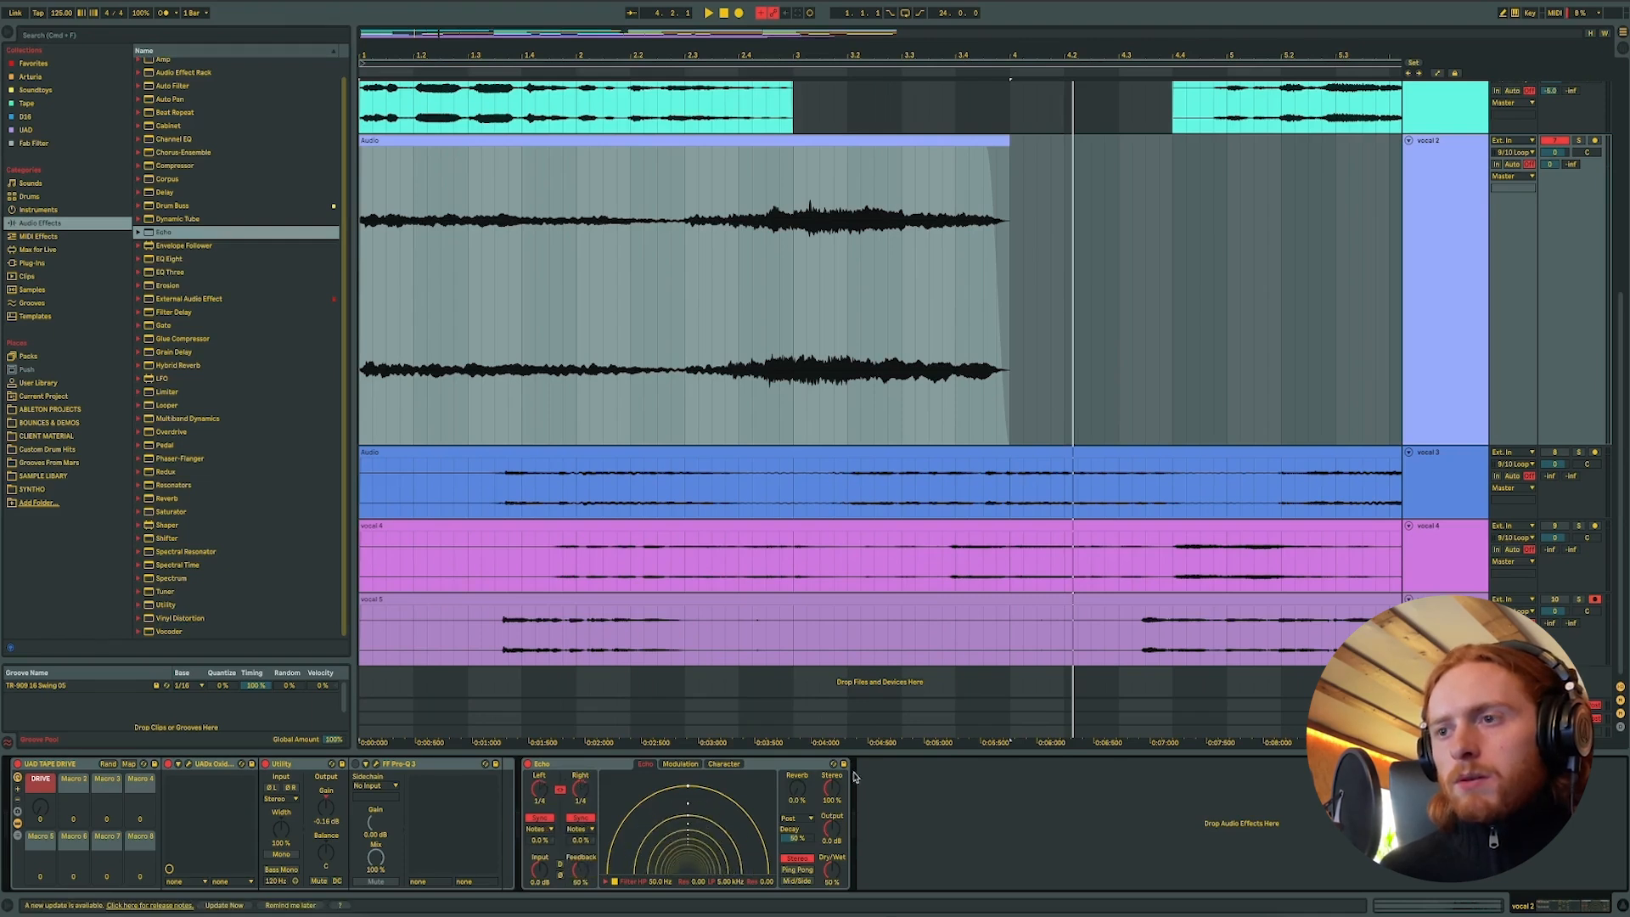
- Play vocal 2 with the arrangement to hear how the Echo sounds
key("space")
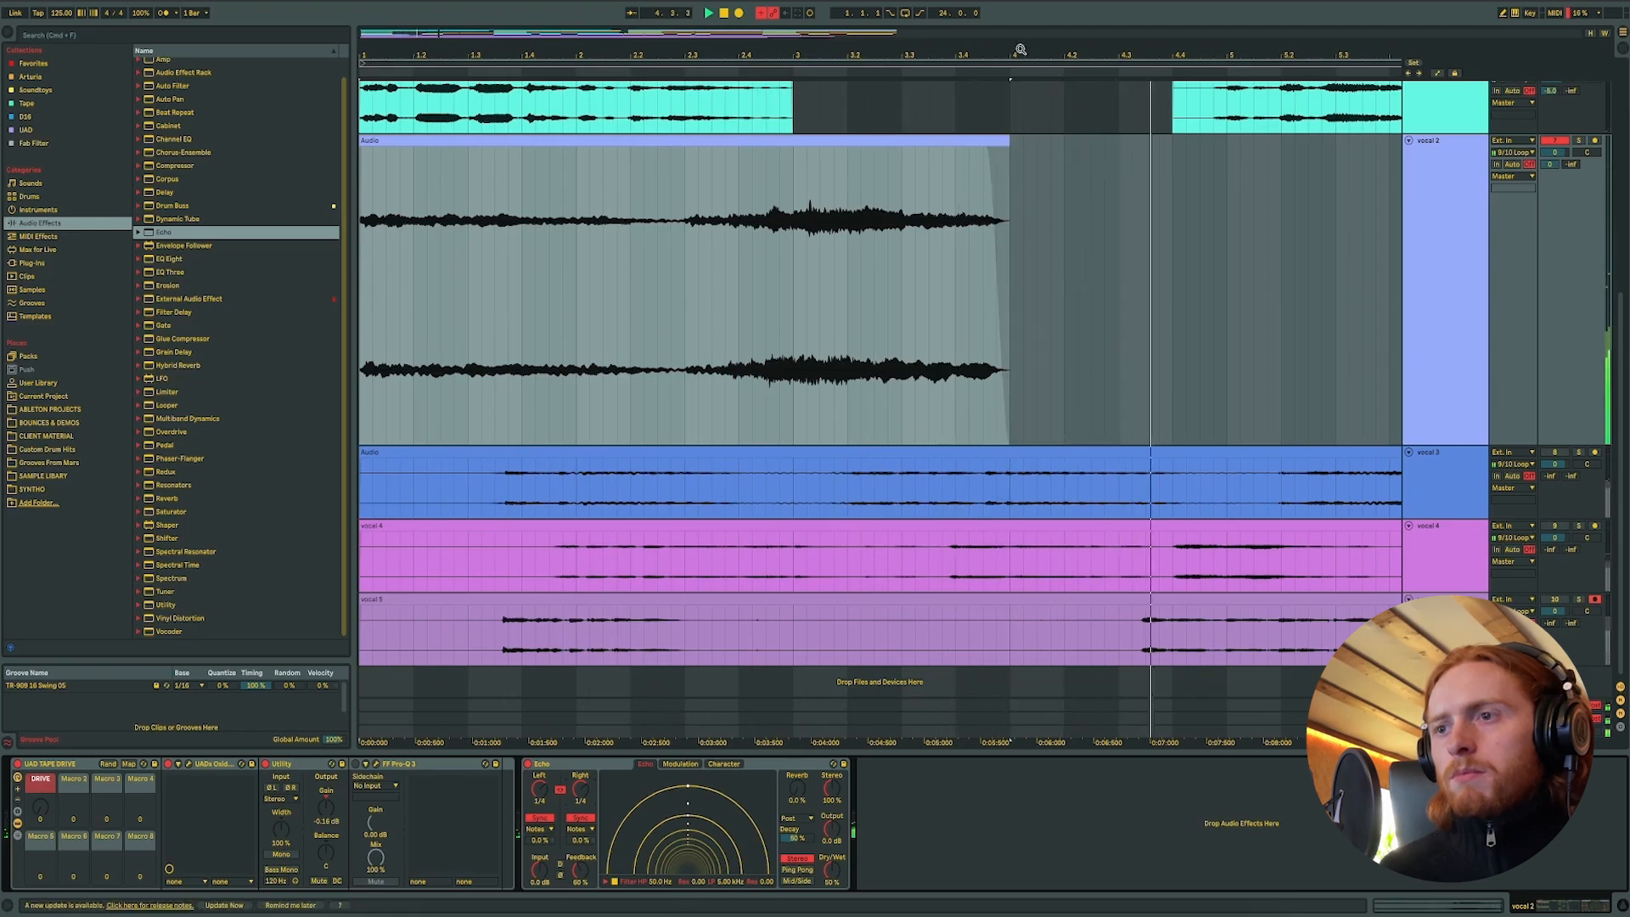
left_click_drag(1022, 52, 1016, 42)
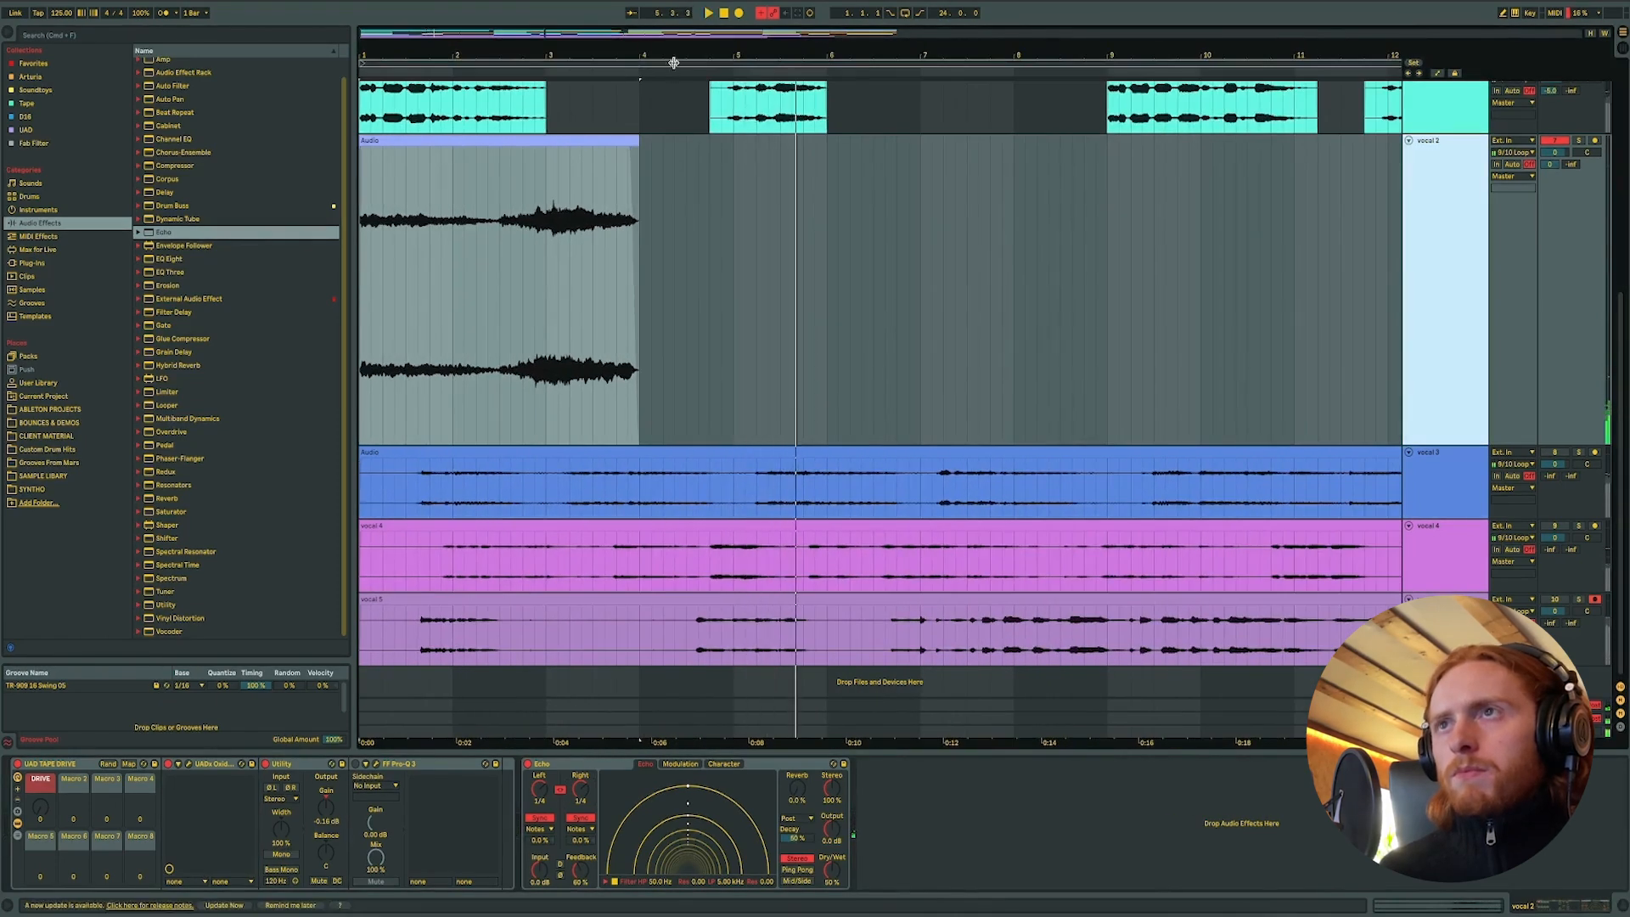
left_click_drag(675, 56, 526, 53)
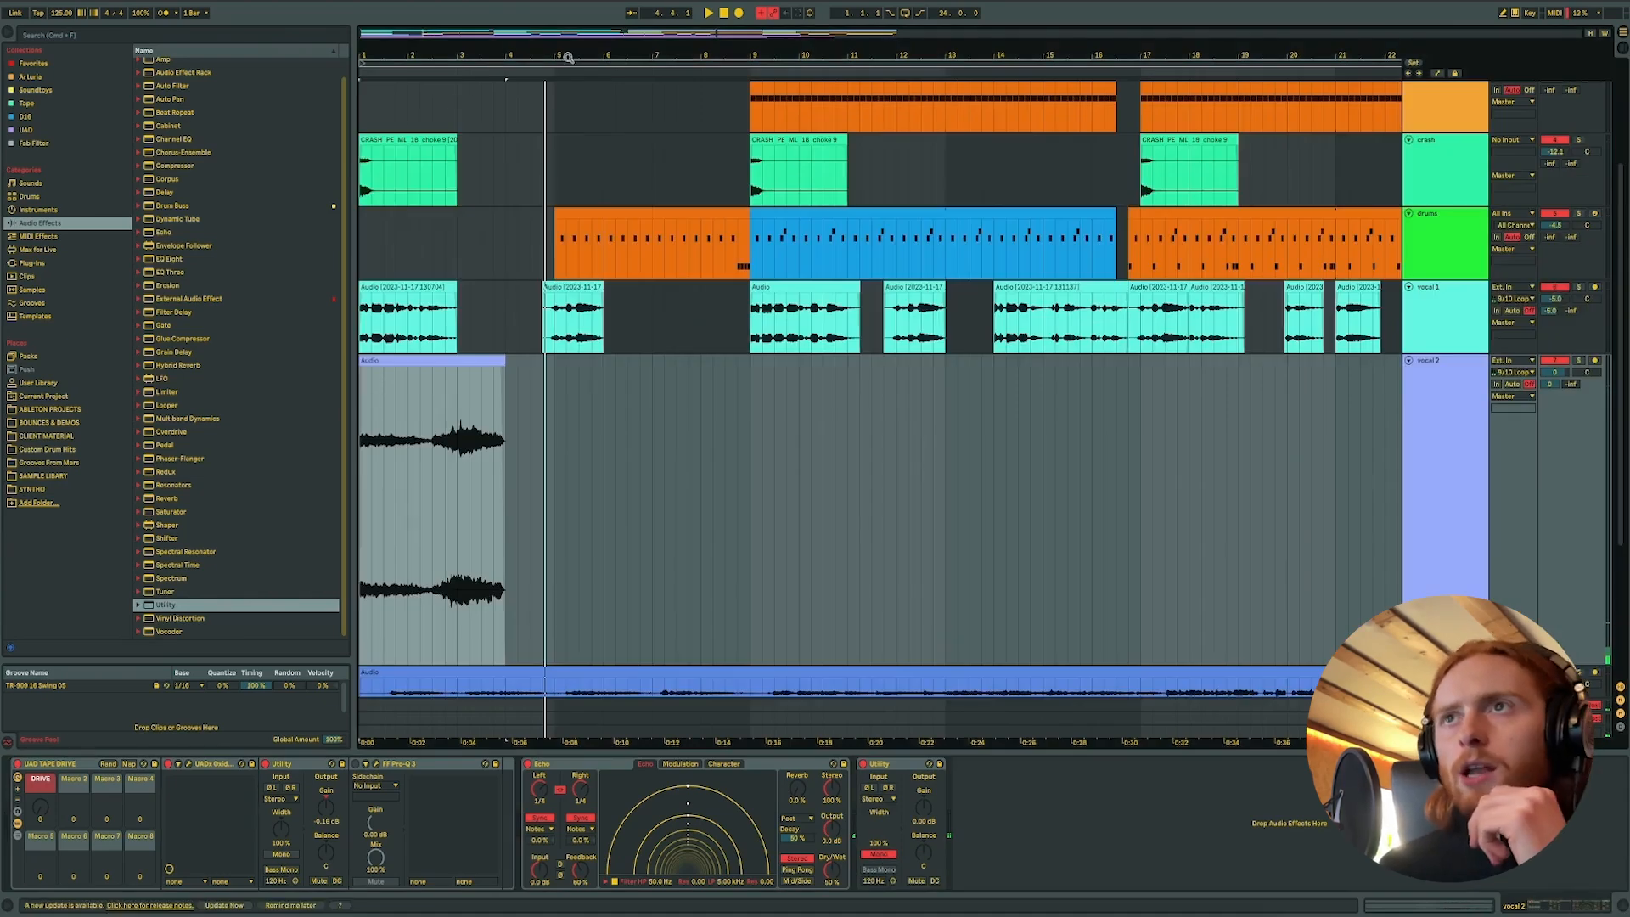
- Move the vocal 2 clip to bar 3 and lower the track's volume while playing the arrangement from the start
left_click_drag(568, 57, 567, 30)
mouse_move(384, 361)
left_mouse_down()
mouse_move(477, 370)
mouse_move(404, 371)
left_mouse_up()
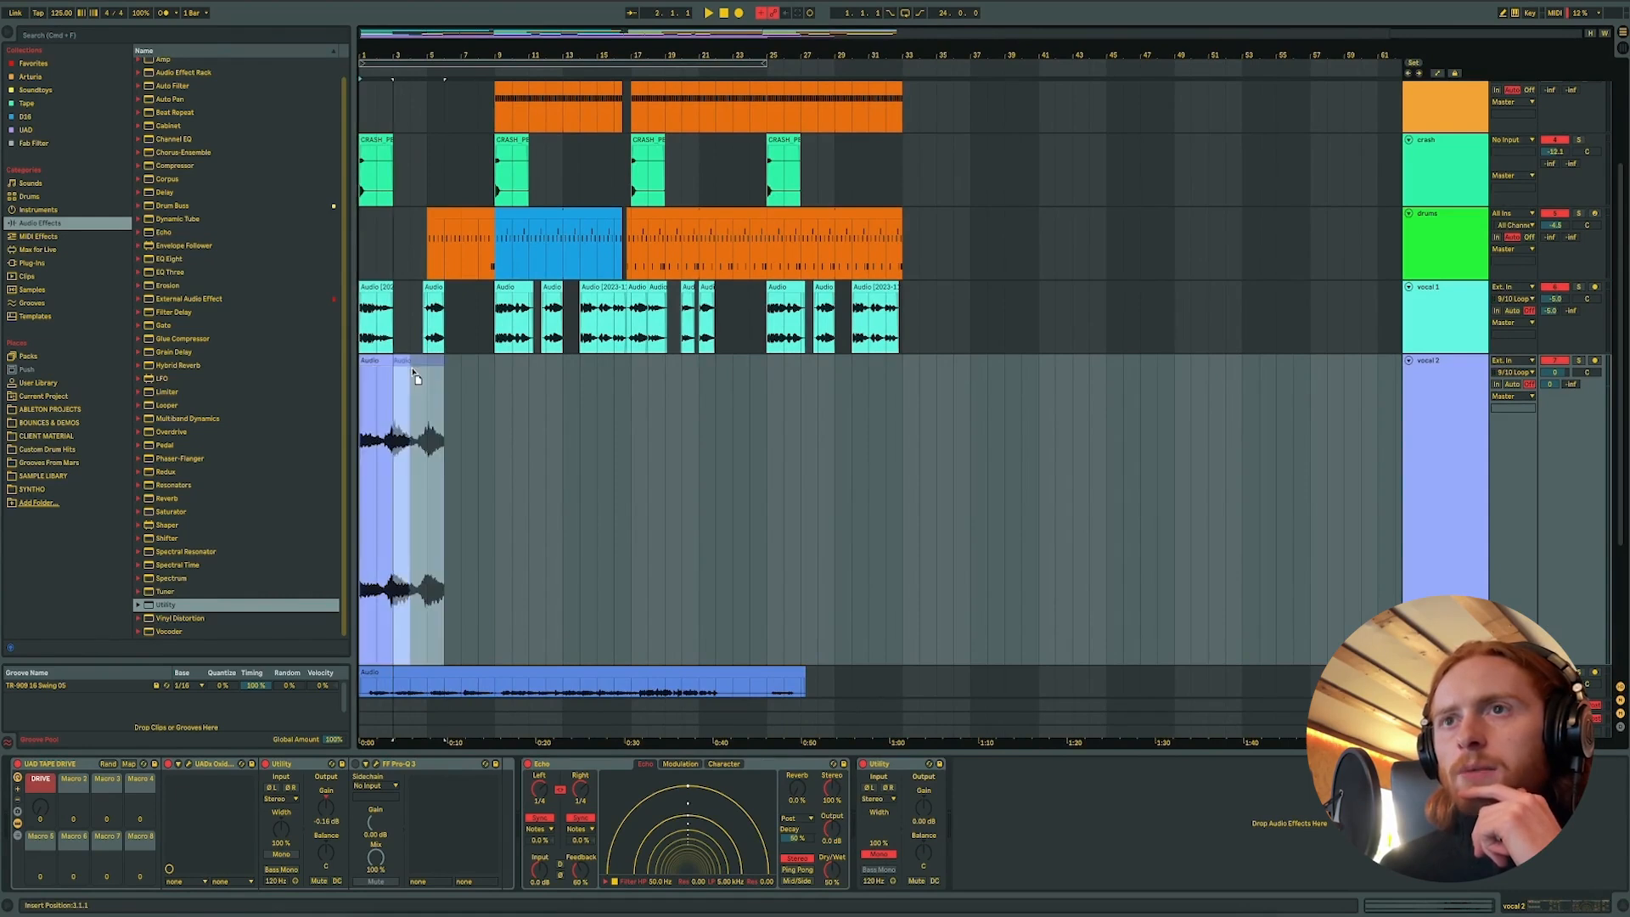
left_click(368, 376)
key("space")
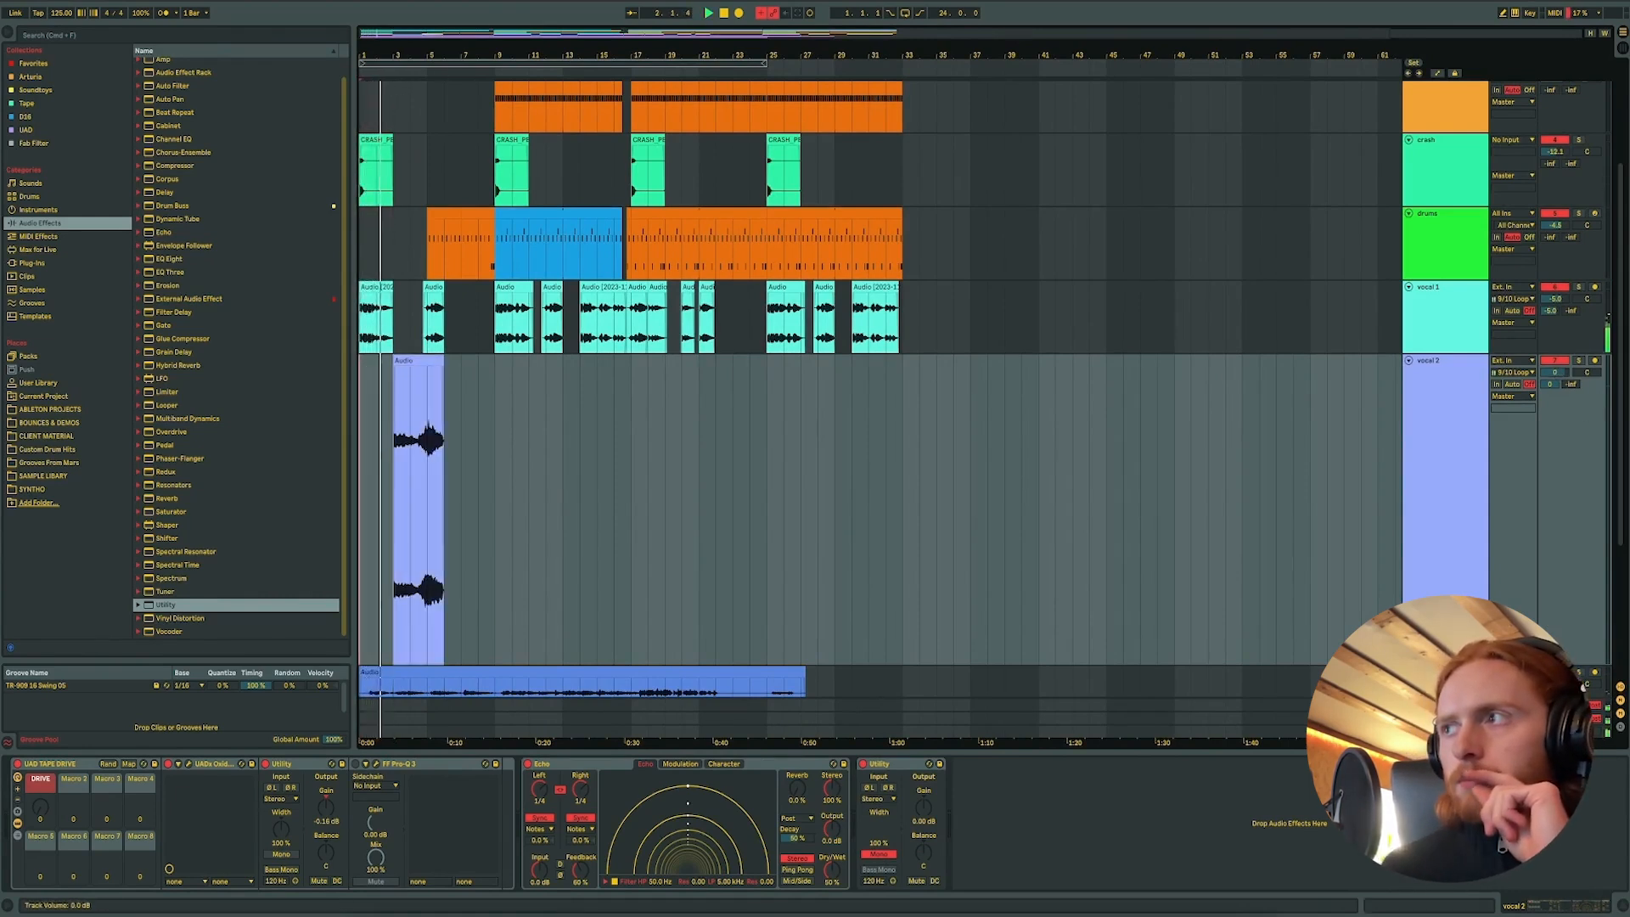
left_click_drag(1554, 371, 1559, 376)
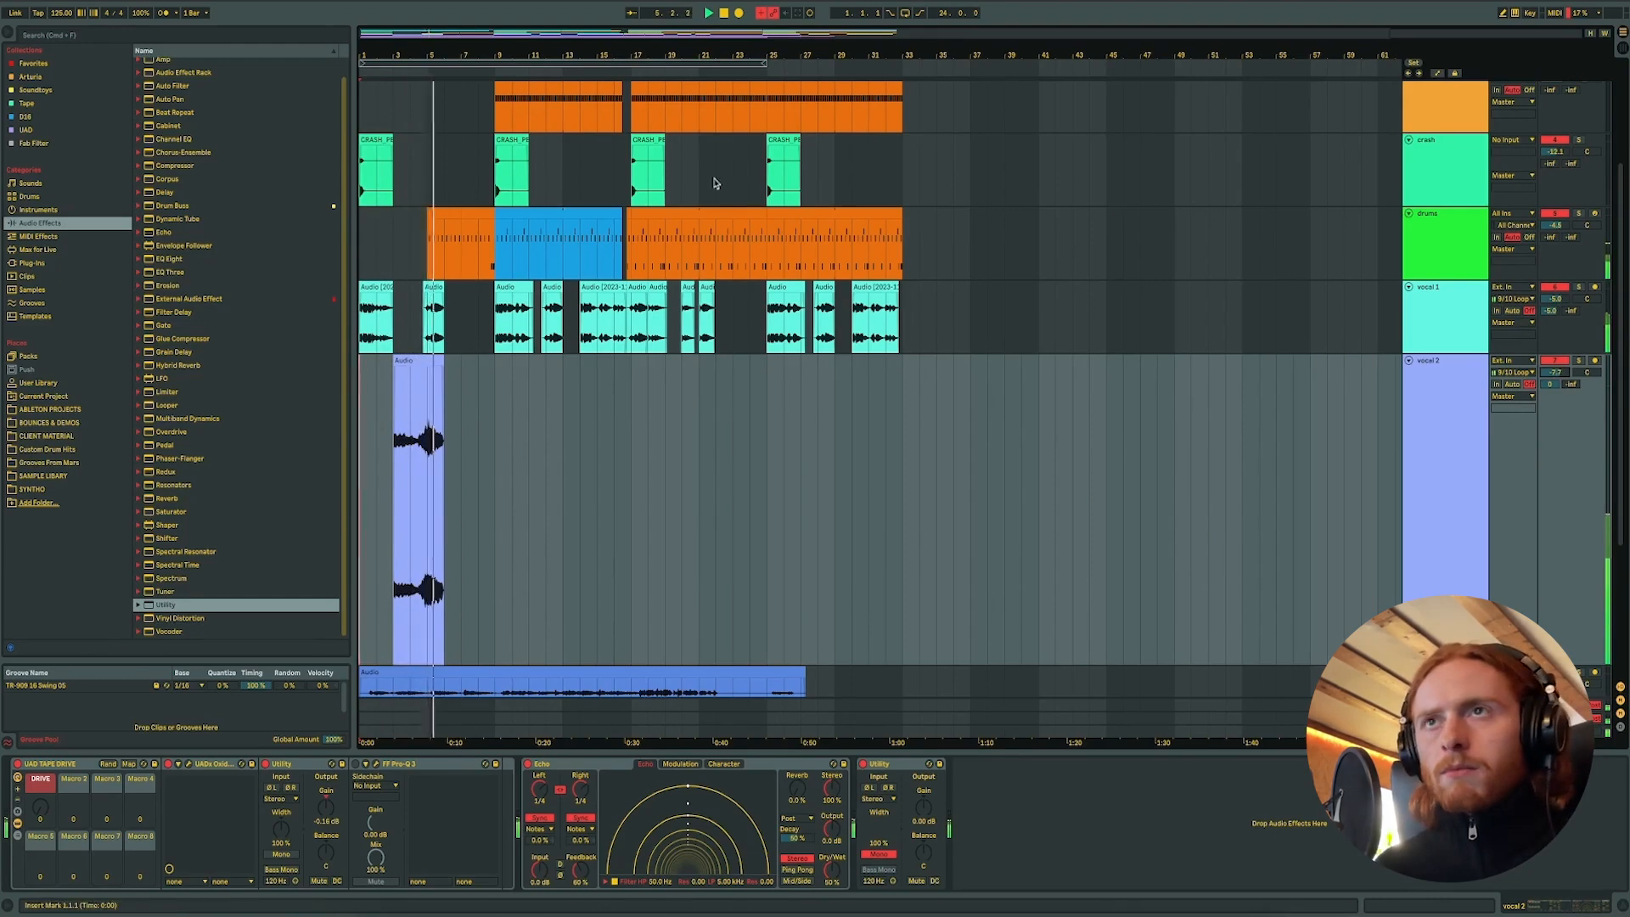
left_click_drag(399, 52, 495, 48)
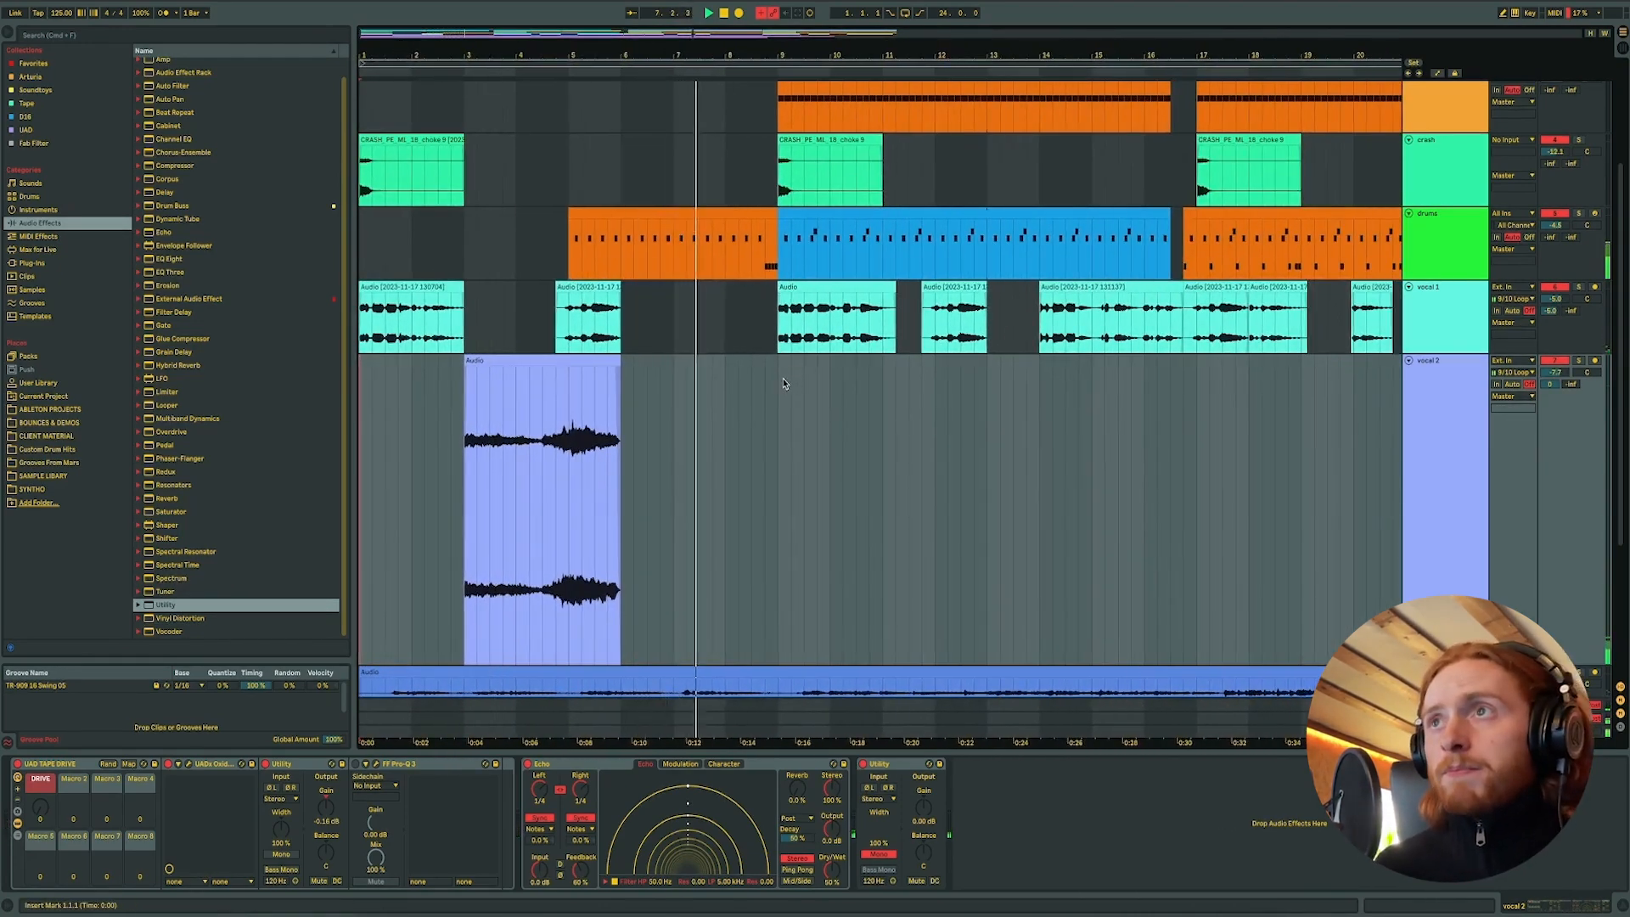
- Duplicate vocal 2's bars 1 to 9 once, and duplicate bars 1 to 17 so the clips repeat through to bar 33
left_click_drag(773, 387, 360, 399)
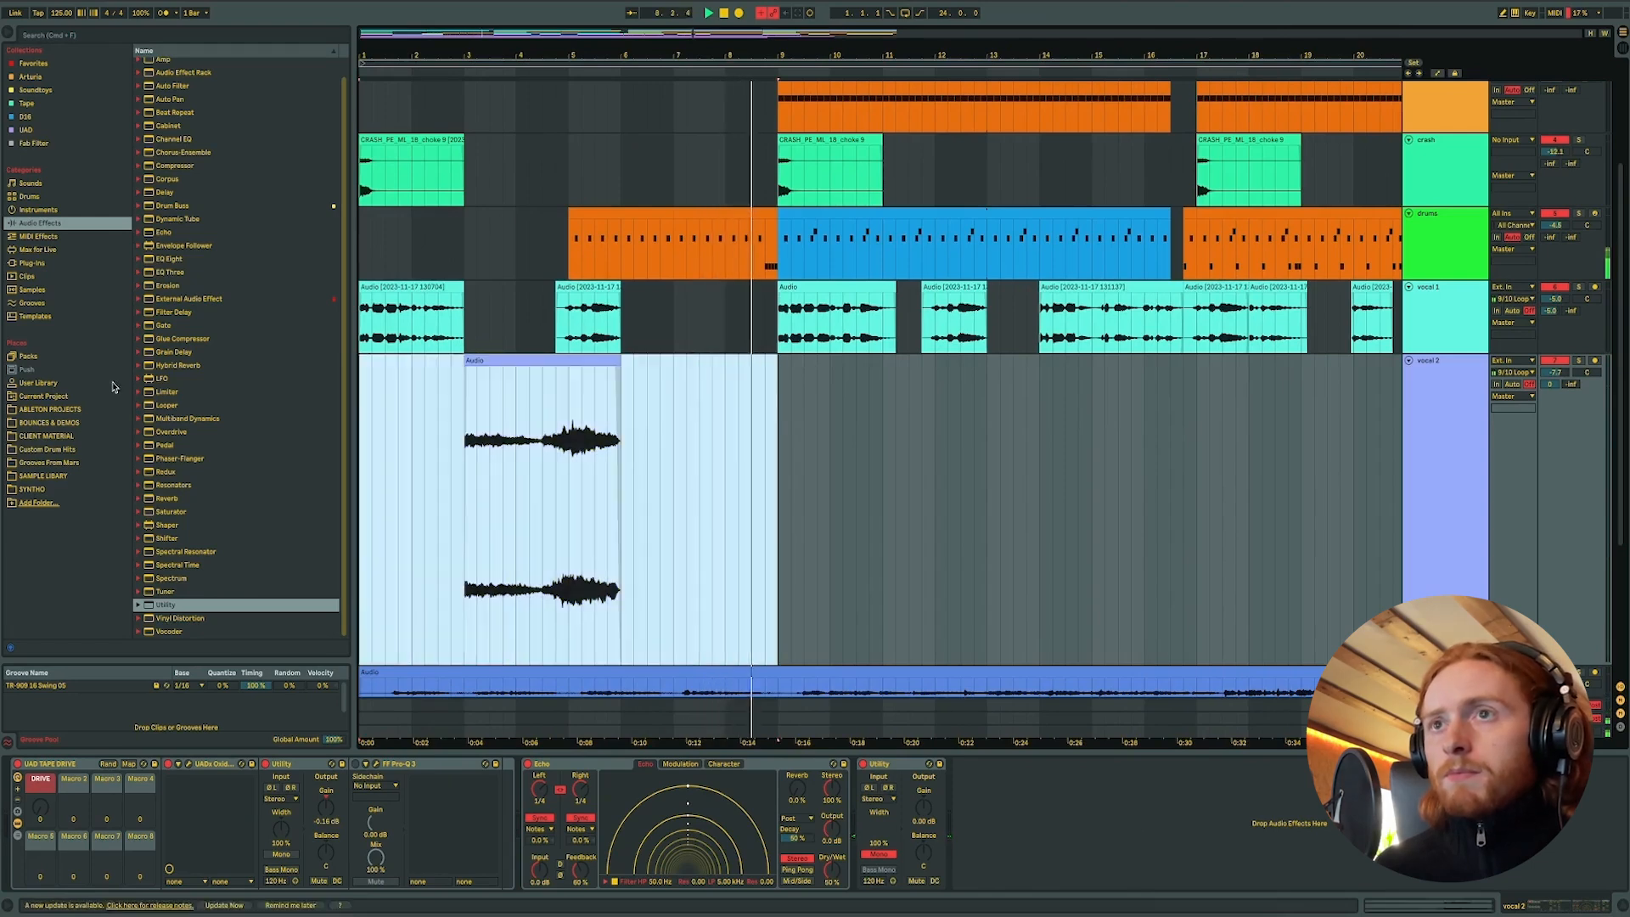
key("ctrl+d")
left_click_drag(836, 62, 619, 50)
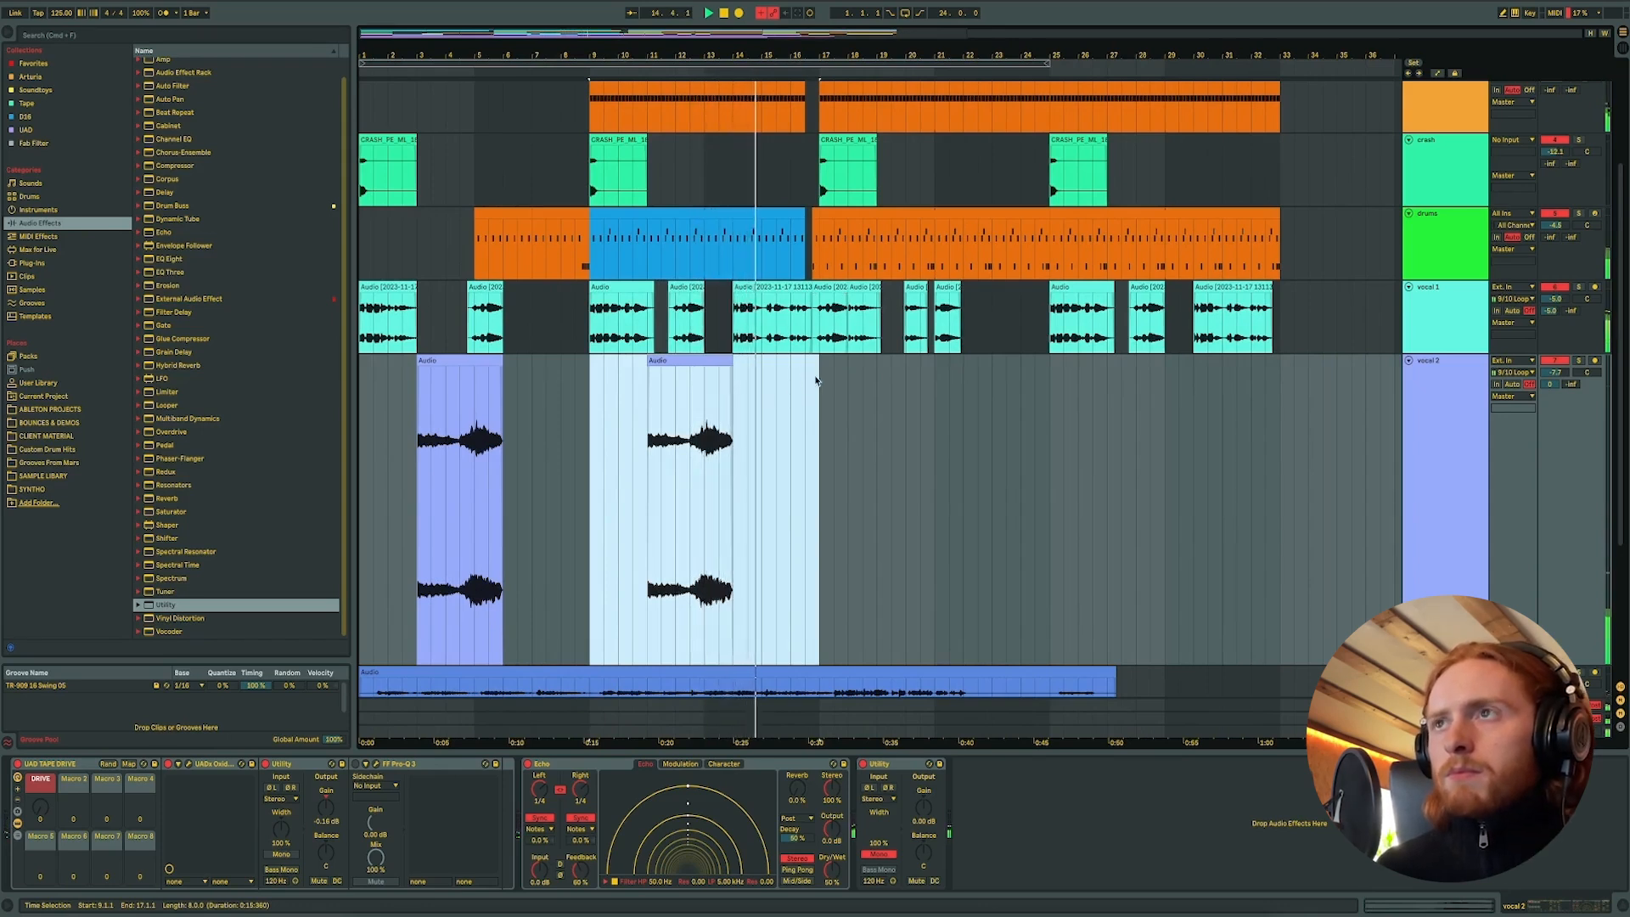
left_click_drag(811, 379, 365, 379)
key("ctrl+d")
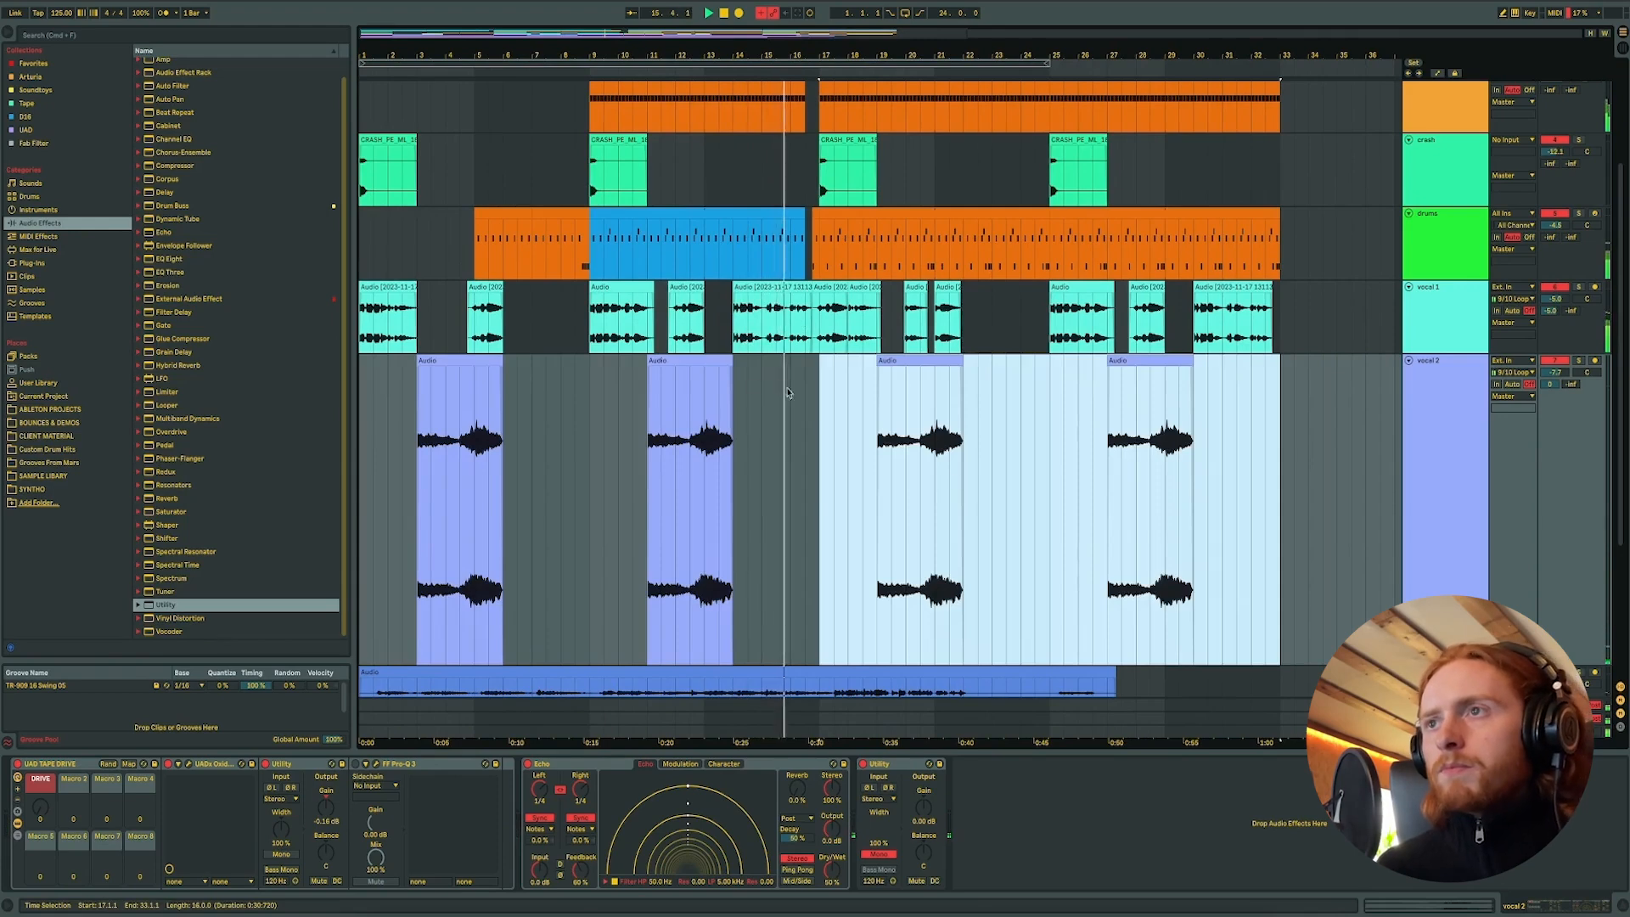
- Move the third vocal 2 clip to start at bar 17 and lower the vocal 2 volume slightly during playback
left_click(901, 361)
left_click_drag(901, 362, 844, 362)
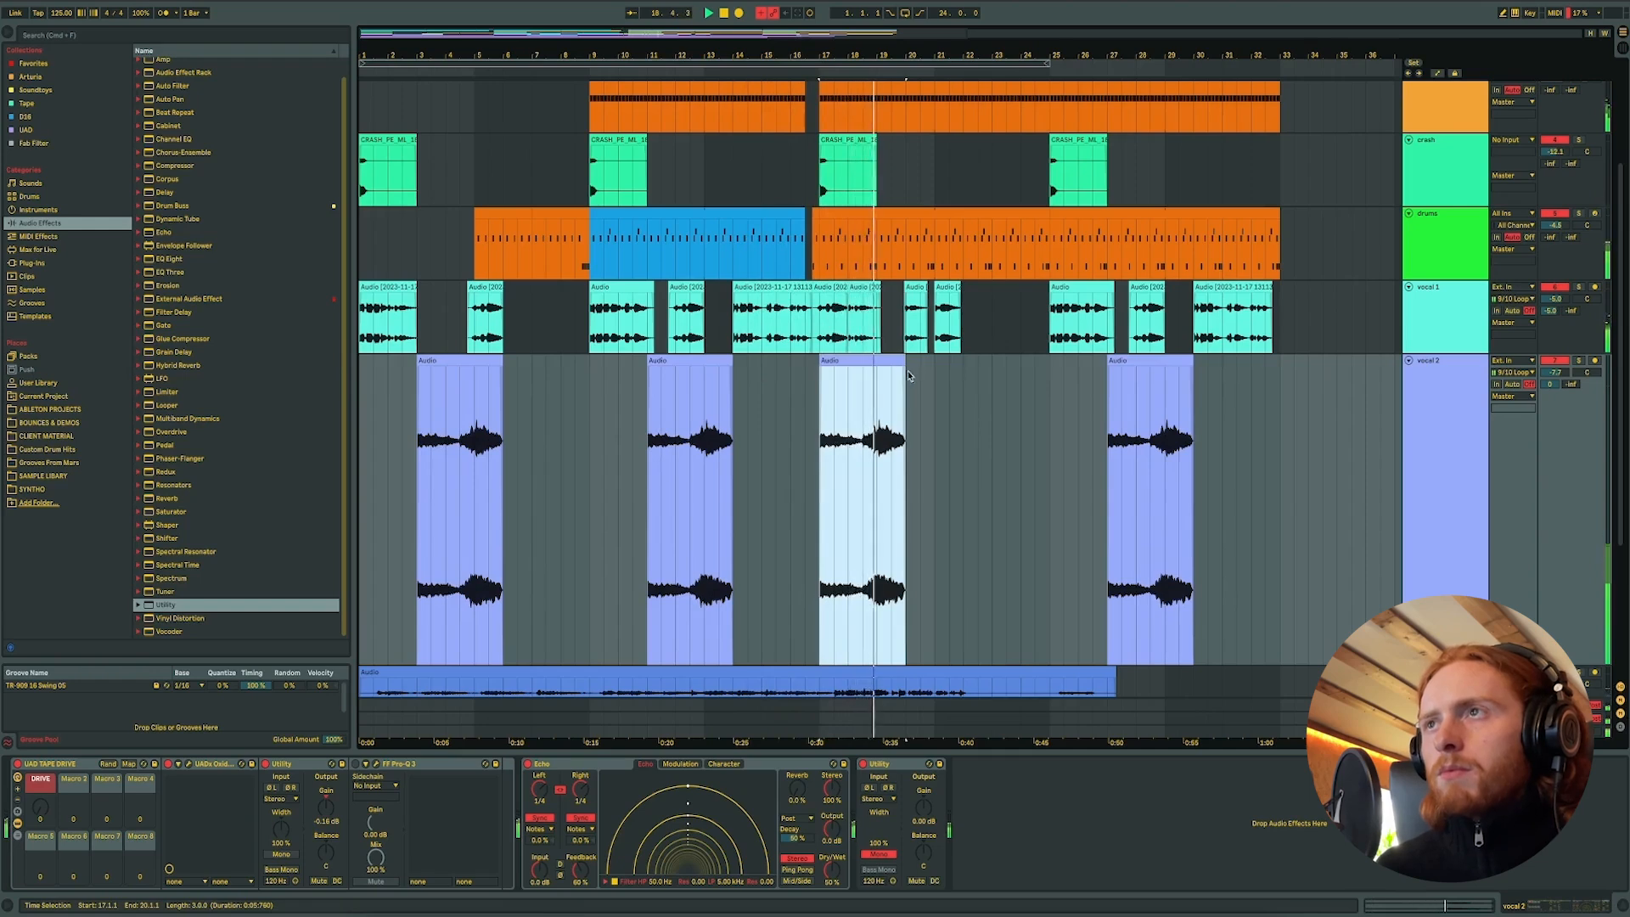
left_click_drag(1567, 376, 1565, 374)
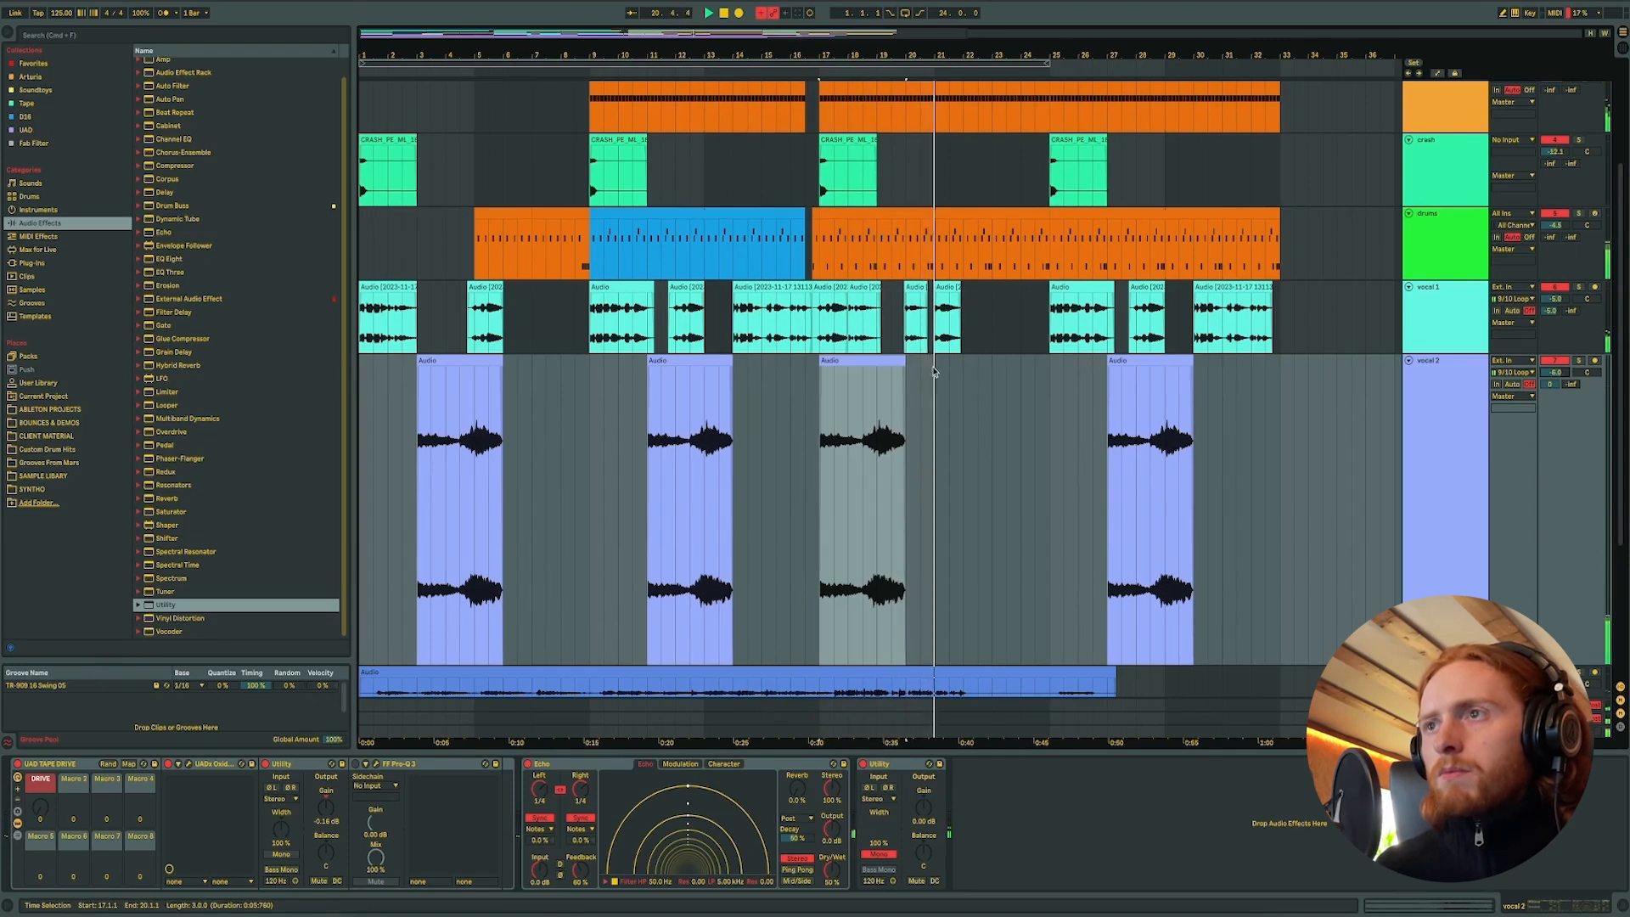
key("space")
- Duplicate the bar 17 vocal 2 clip to bar 21 and delete the vocal 2 clip at bar 27
left_click(823, 376)
key("ctrl+d")
left_click(1169, 365)
key("Delete")
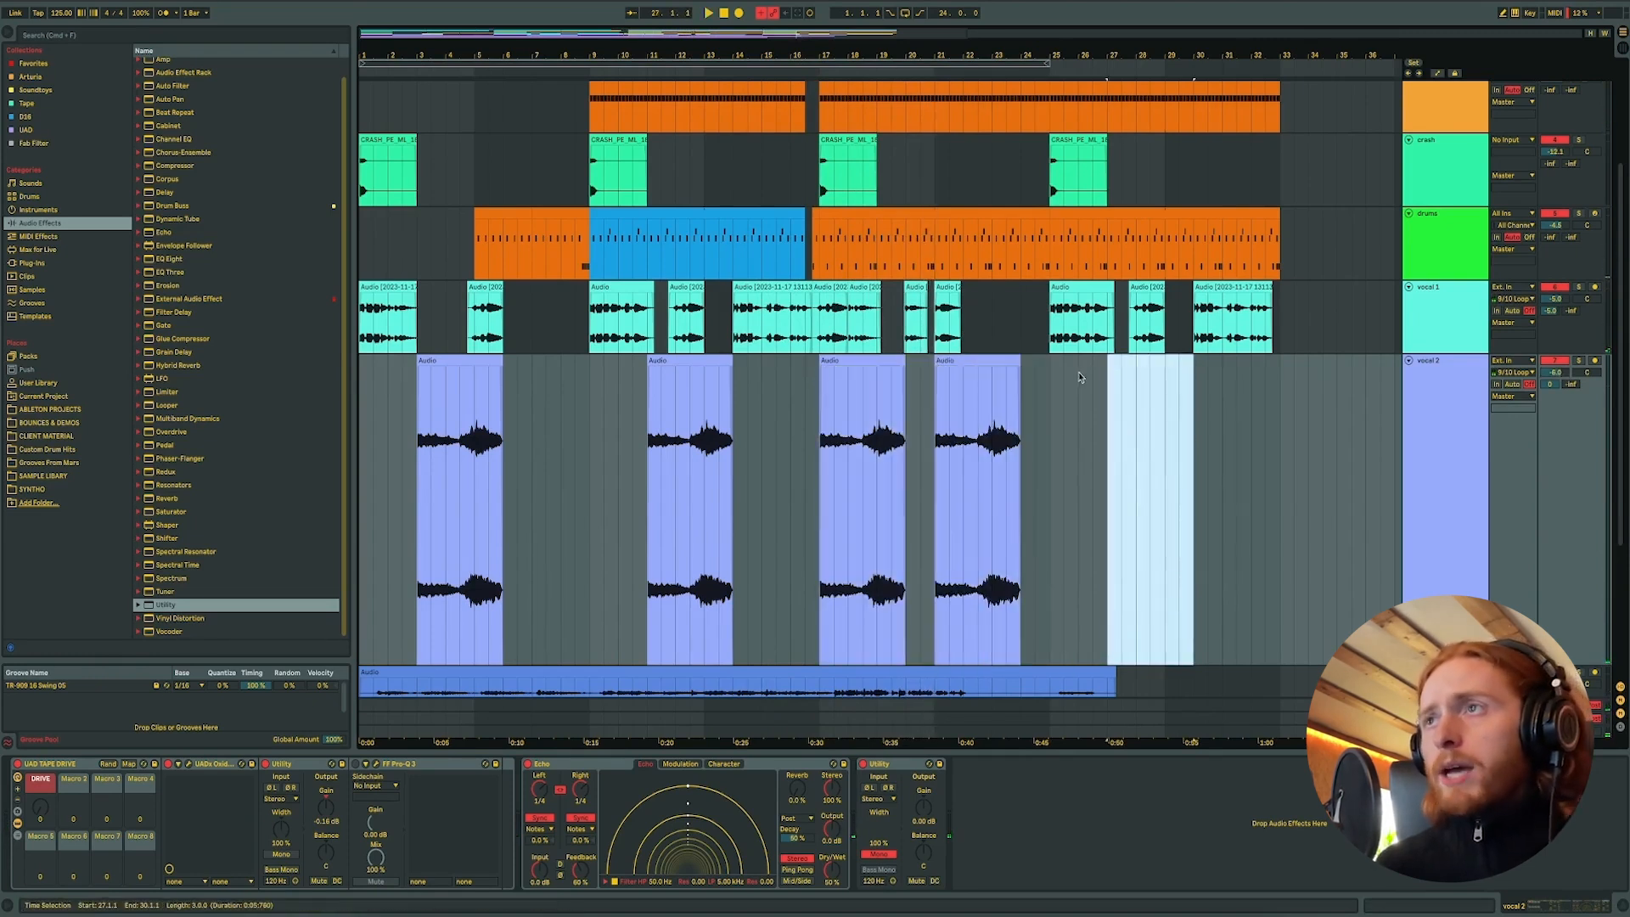
- Duplicate vocal 2's bars 17 to 25 directly after themselves and play the arrangement from around bar 16
left_click_drag(1056, 380, 830, 381)
key("ctrl+d")
left_click(783, 376)
key("space")
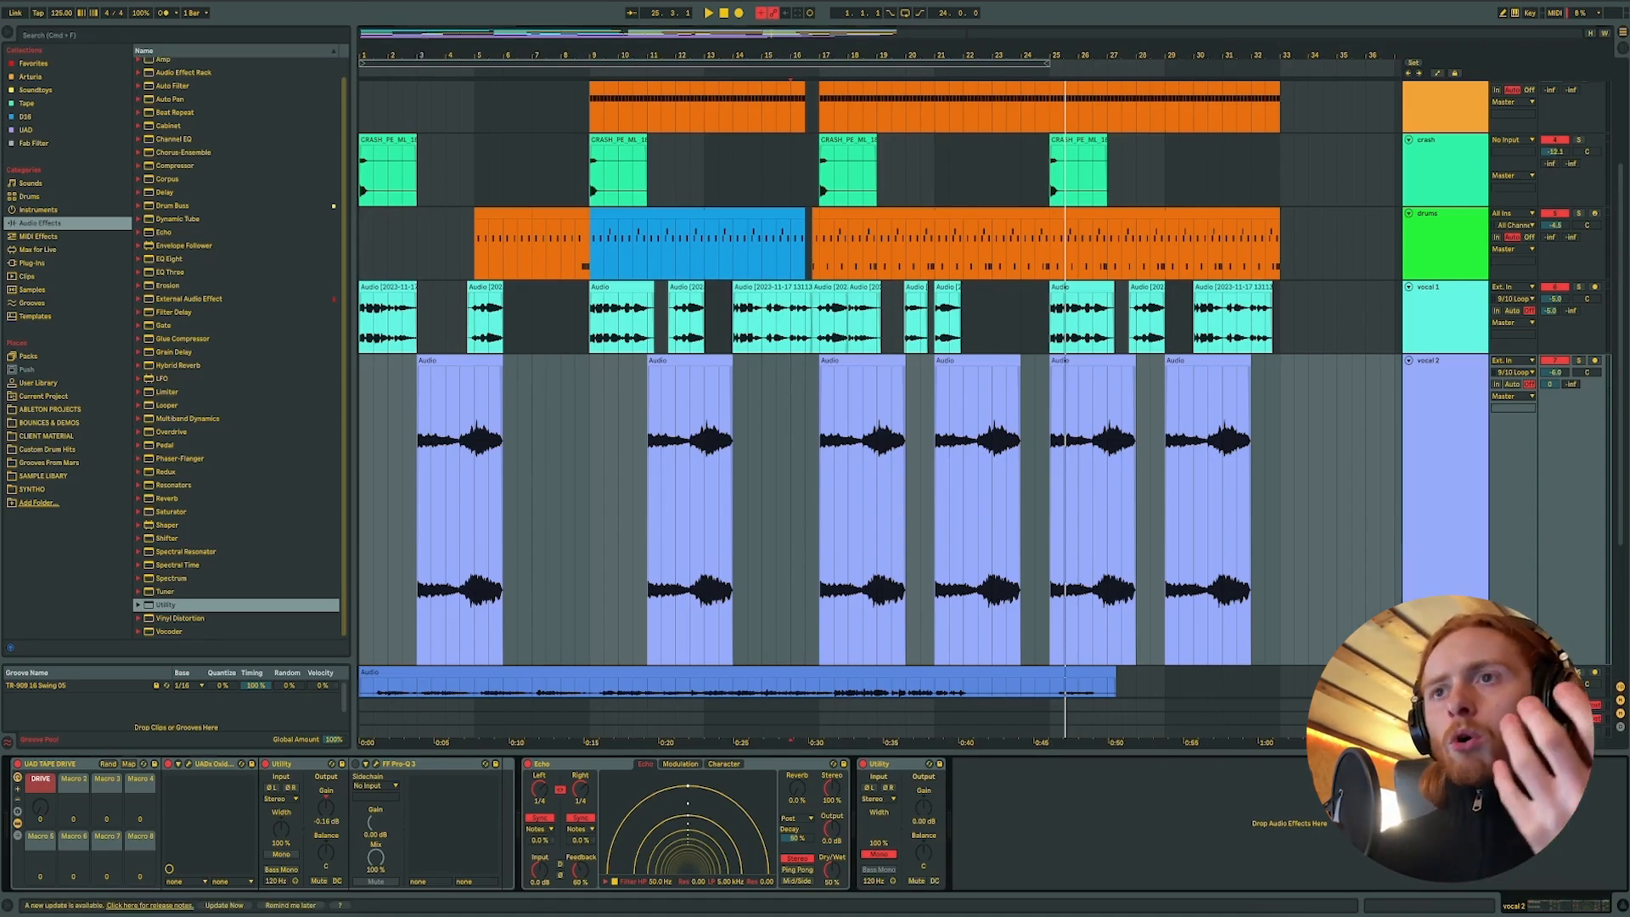
- Mark the loud second half of the first vocal 2 clip and add a Compressor at the end of vocal 2's device chain
left_click_drag(418, 53, 433, 55)
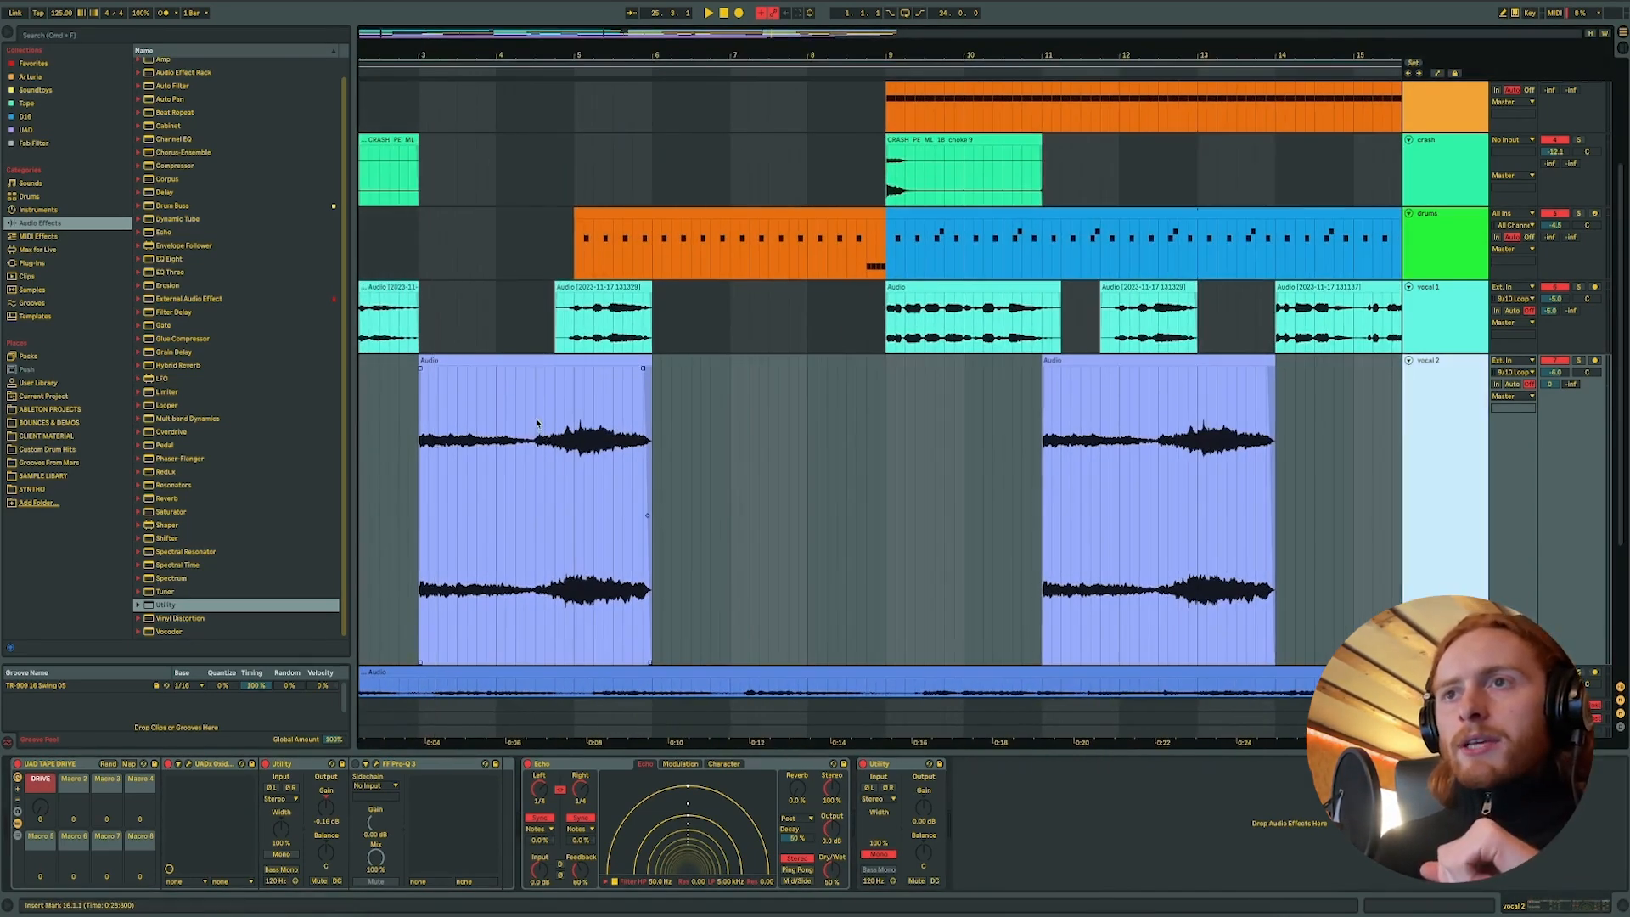
left_click_drag(536, 422, 651, 416)
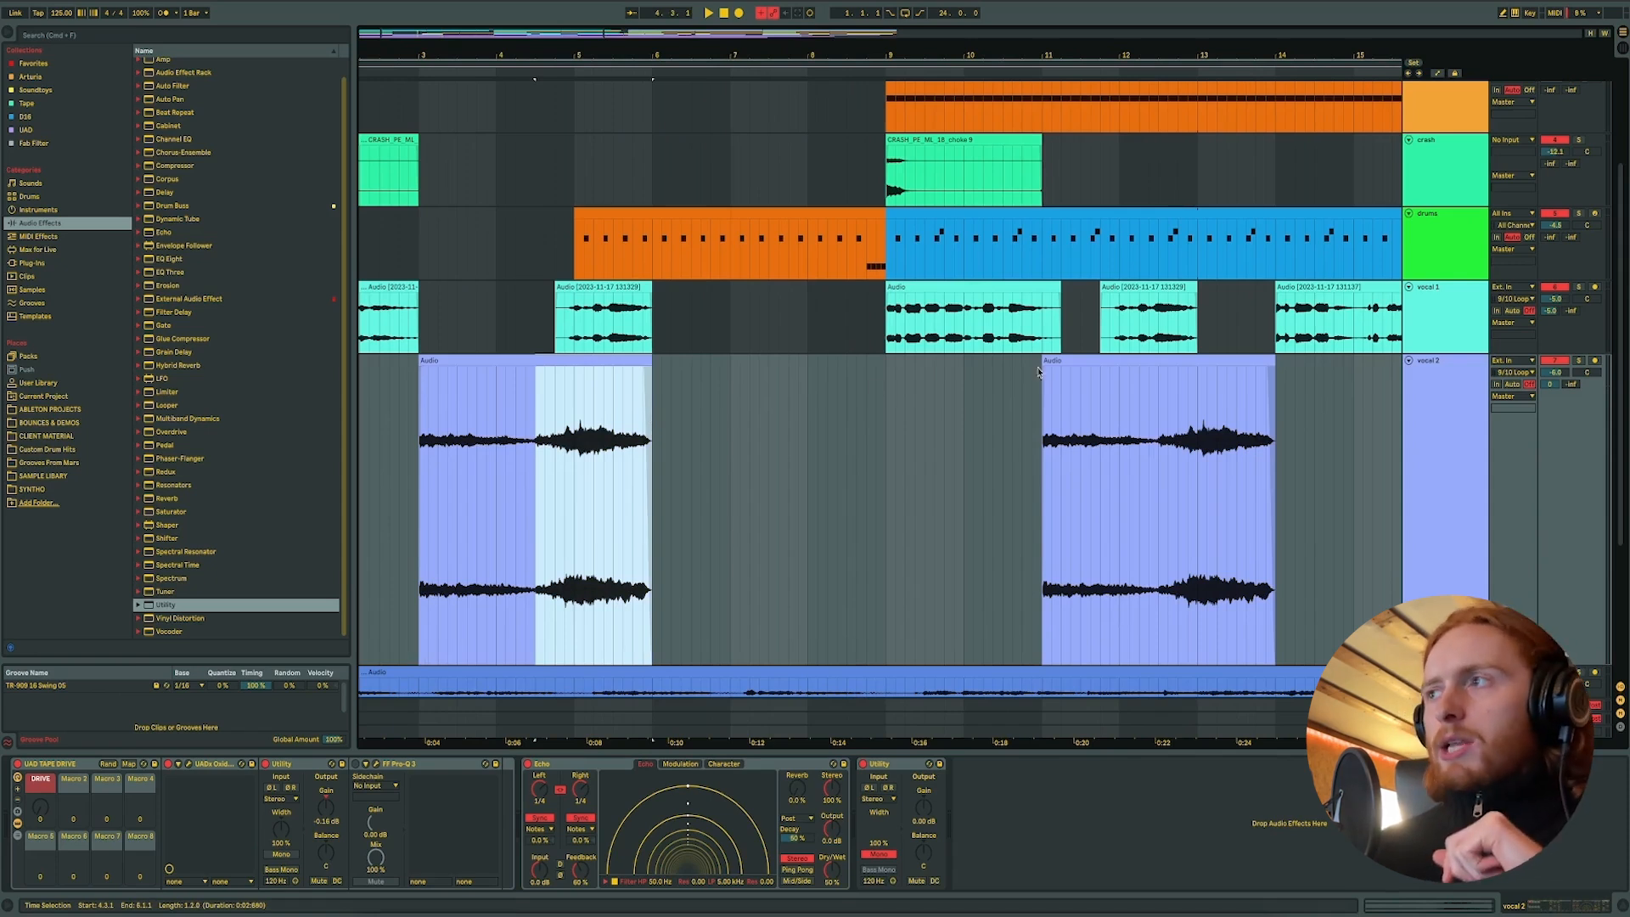
left_click(1441, 377)
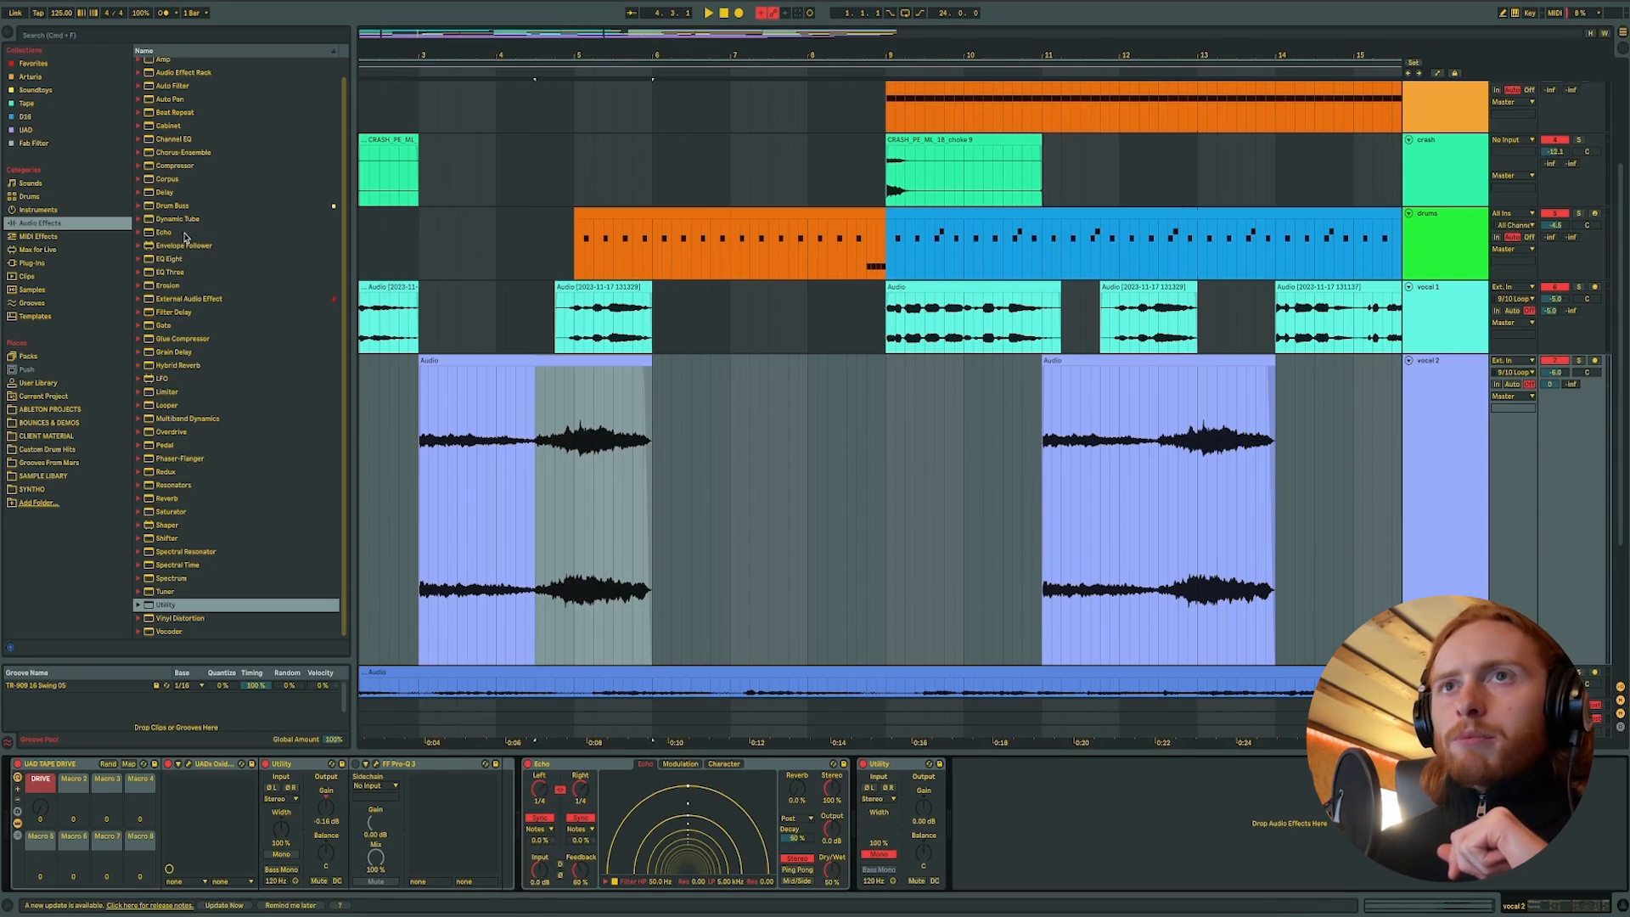
double_click(186, 165)
- Play vocal 2 from bar 3 while raising the Compressor's ratio and lowering its threshold
left_click(418, 494)
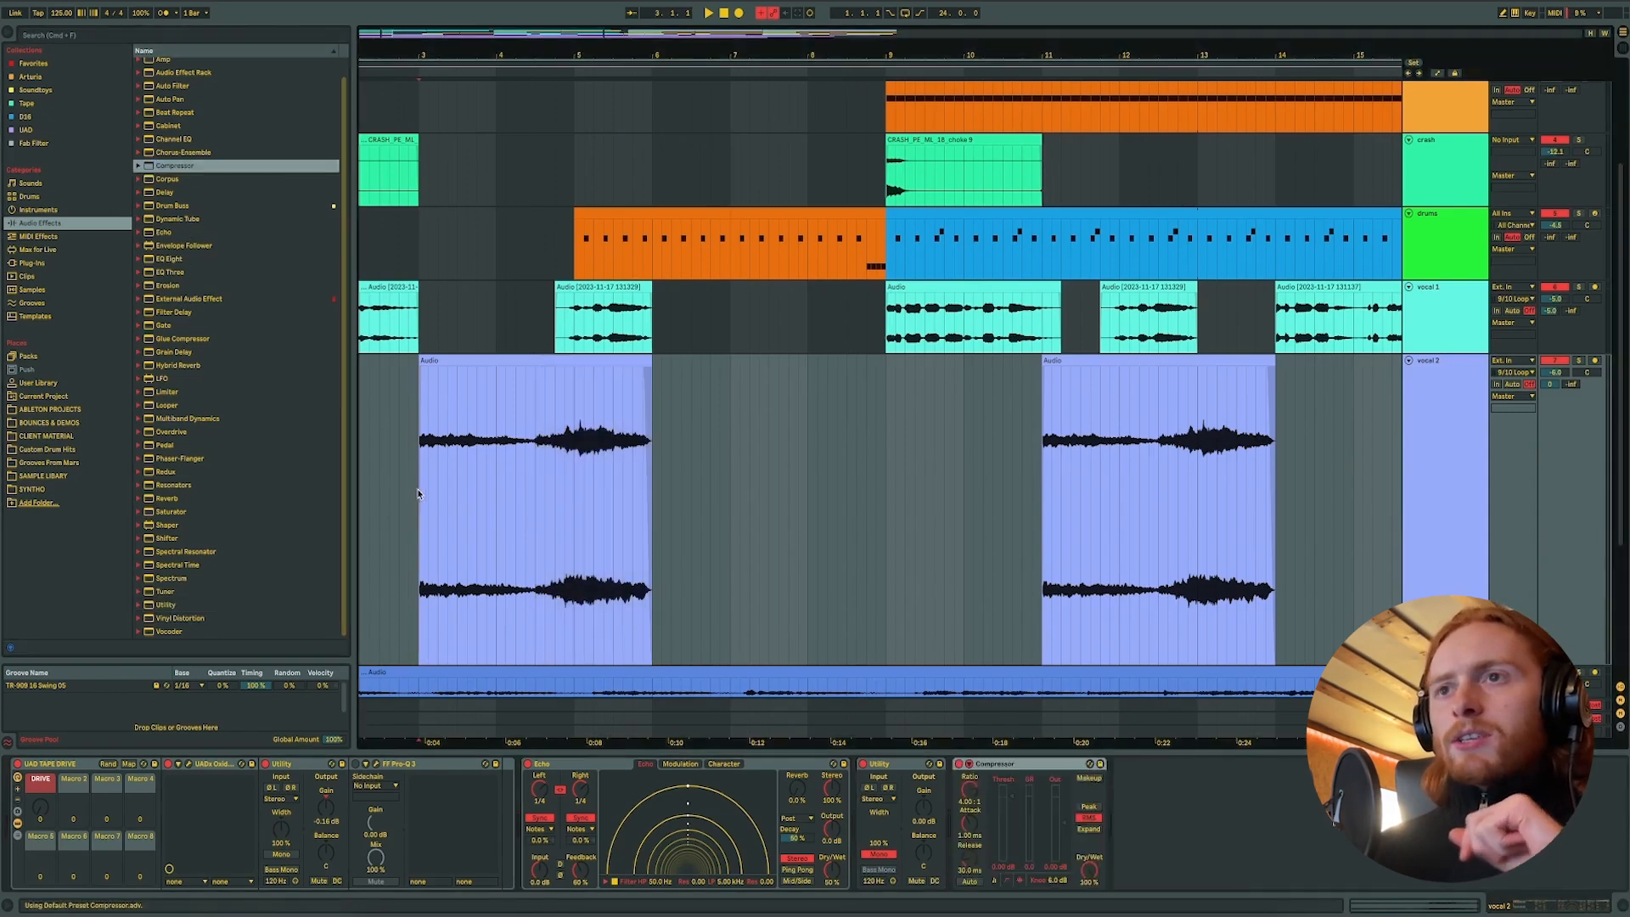
left_click_drag(535, 452, 650, 443)
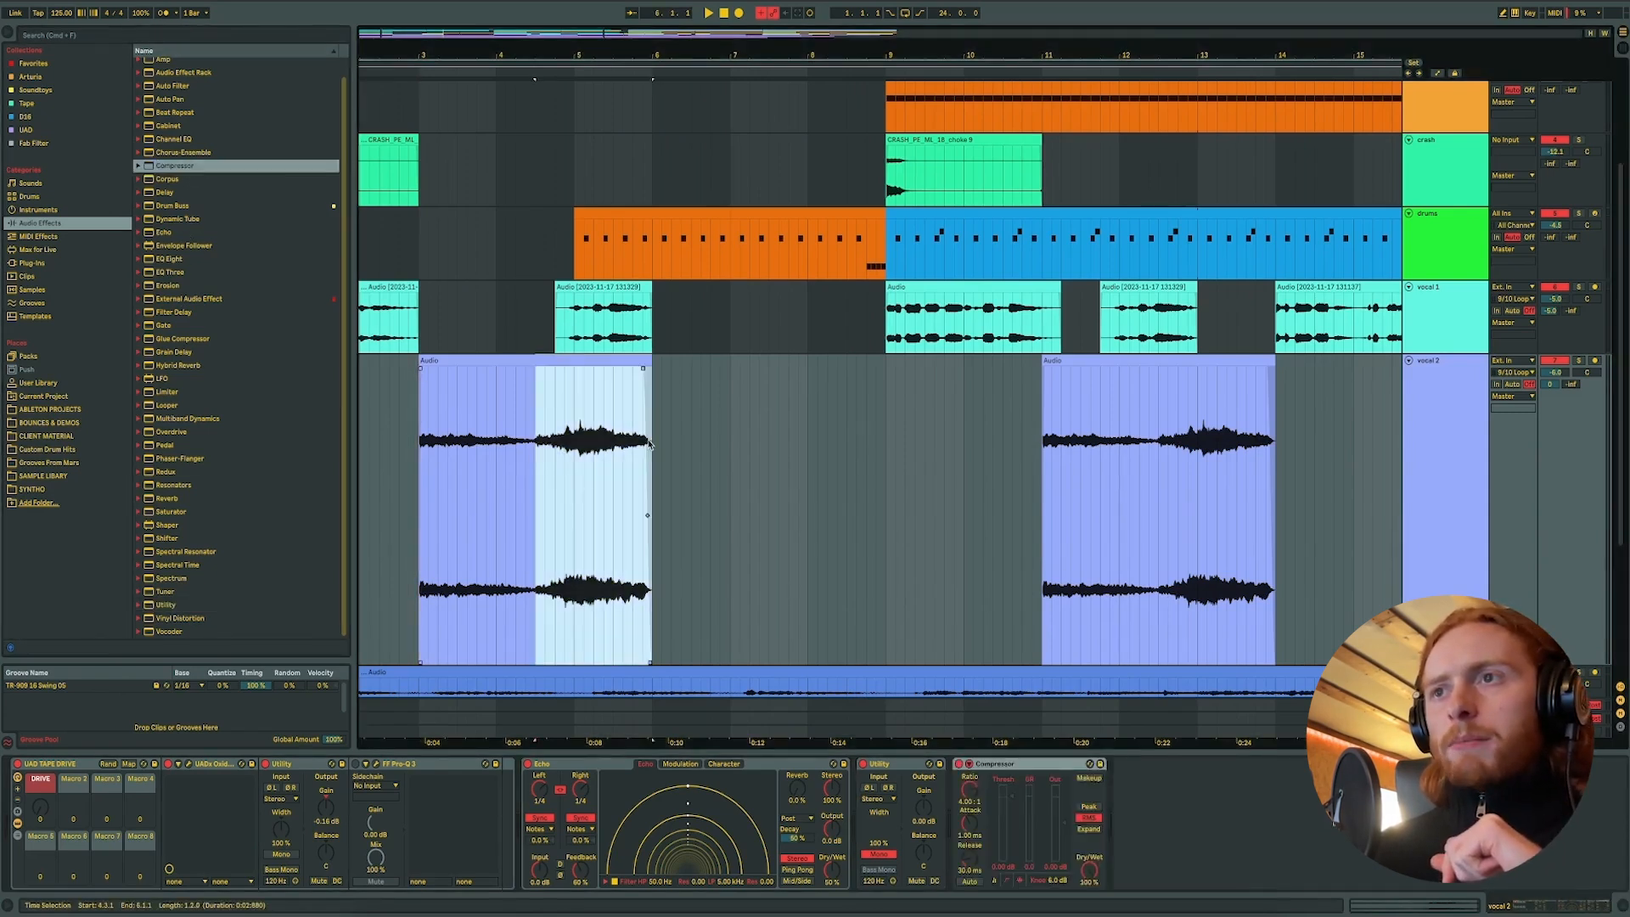
left_click(420, 465)
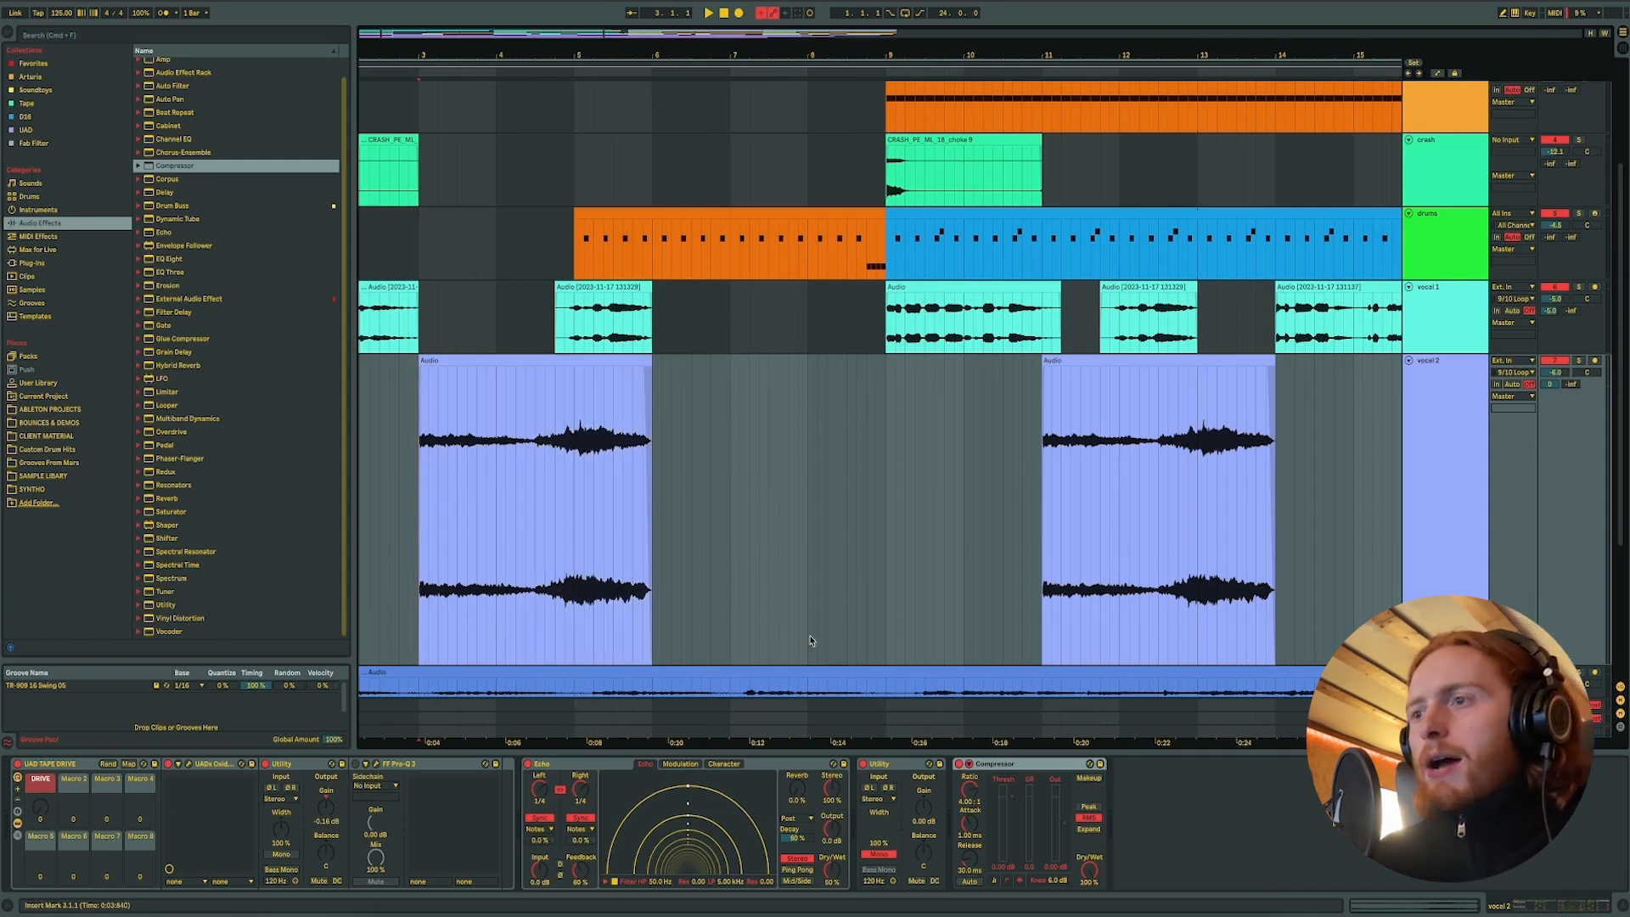
key("space")
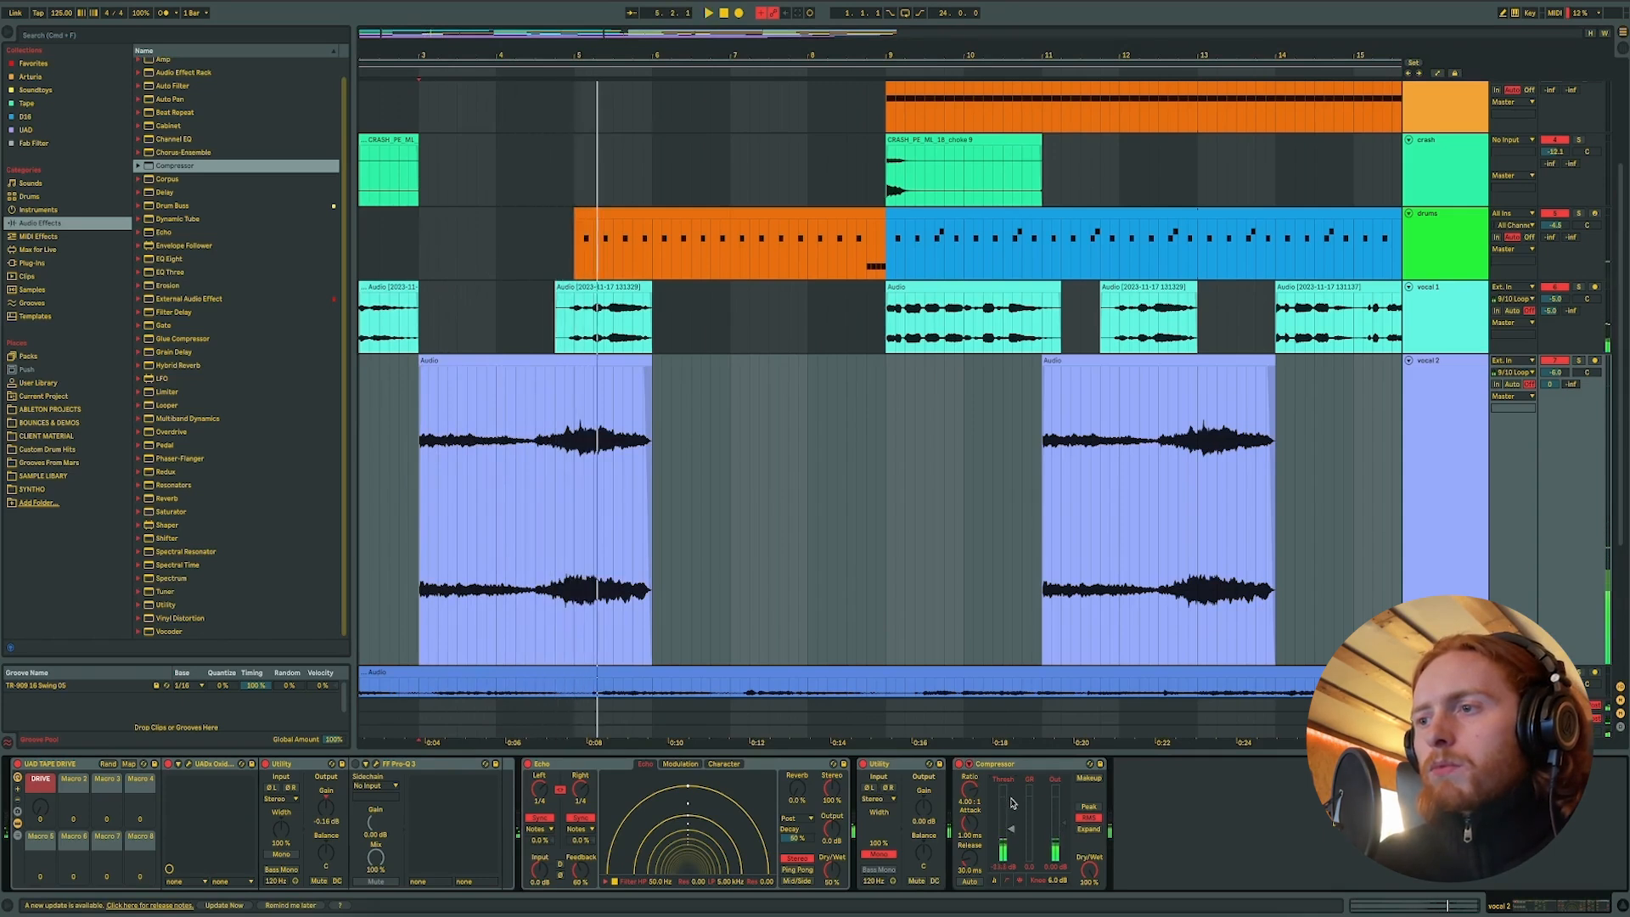
key("space")
key("space")
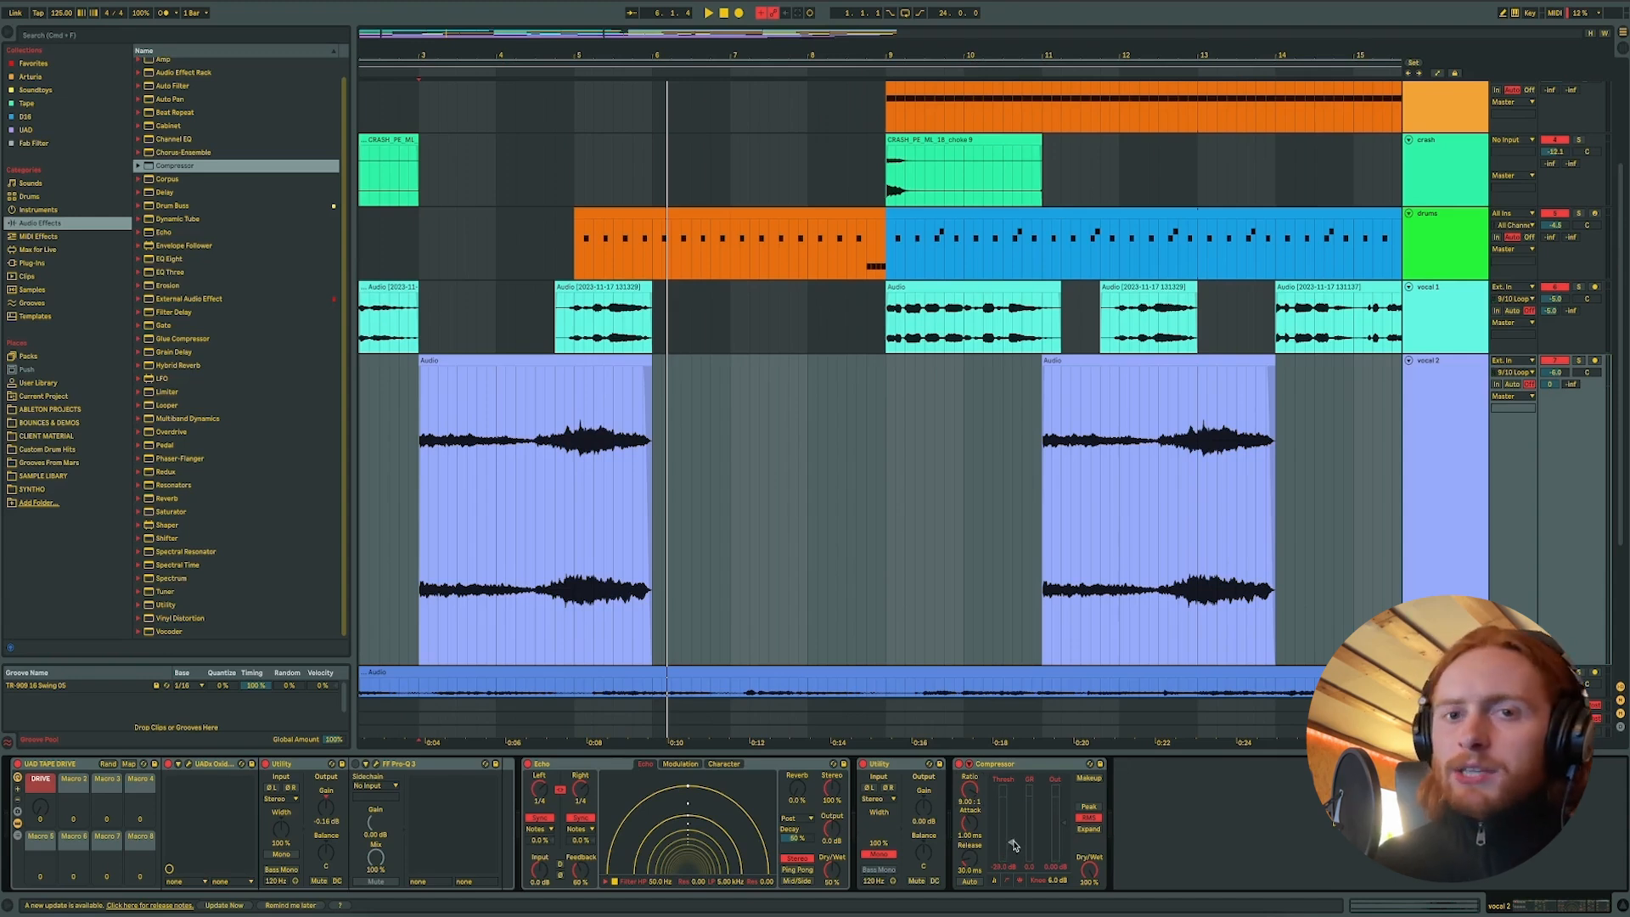
key("space")
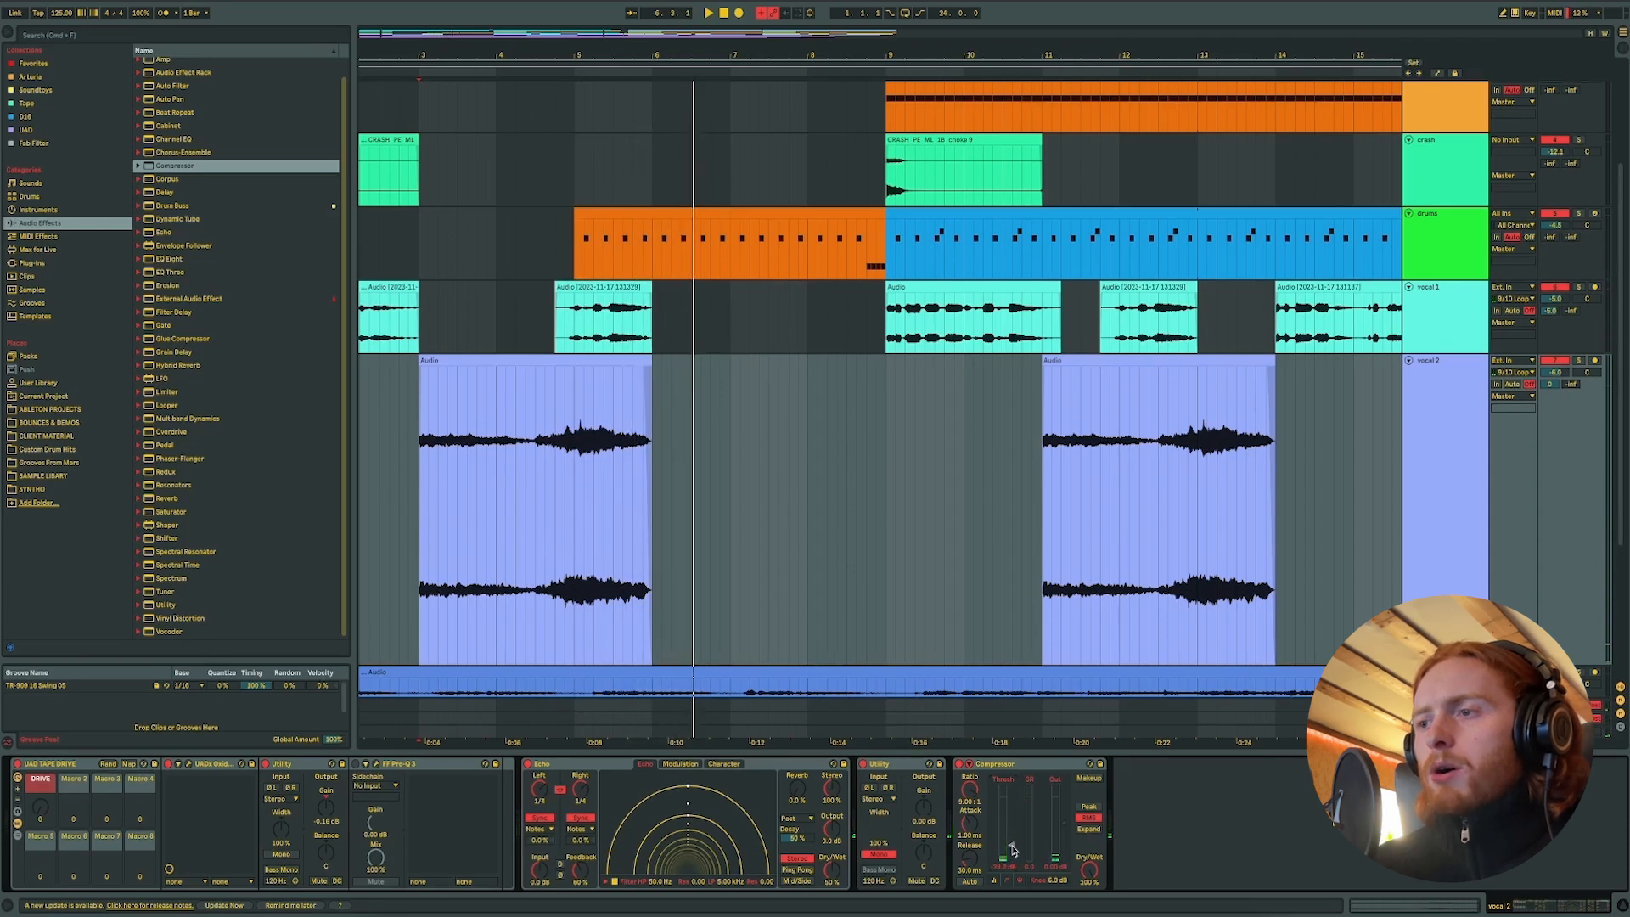
key("space")
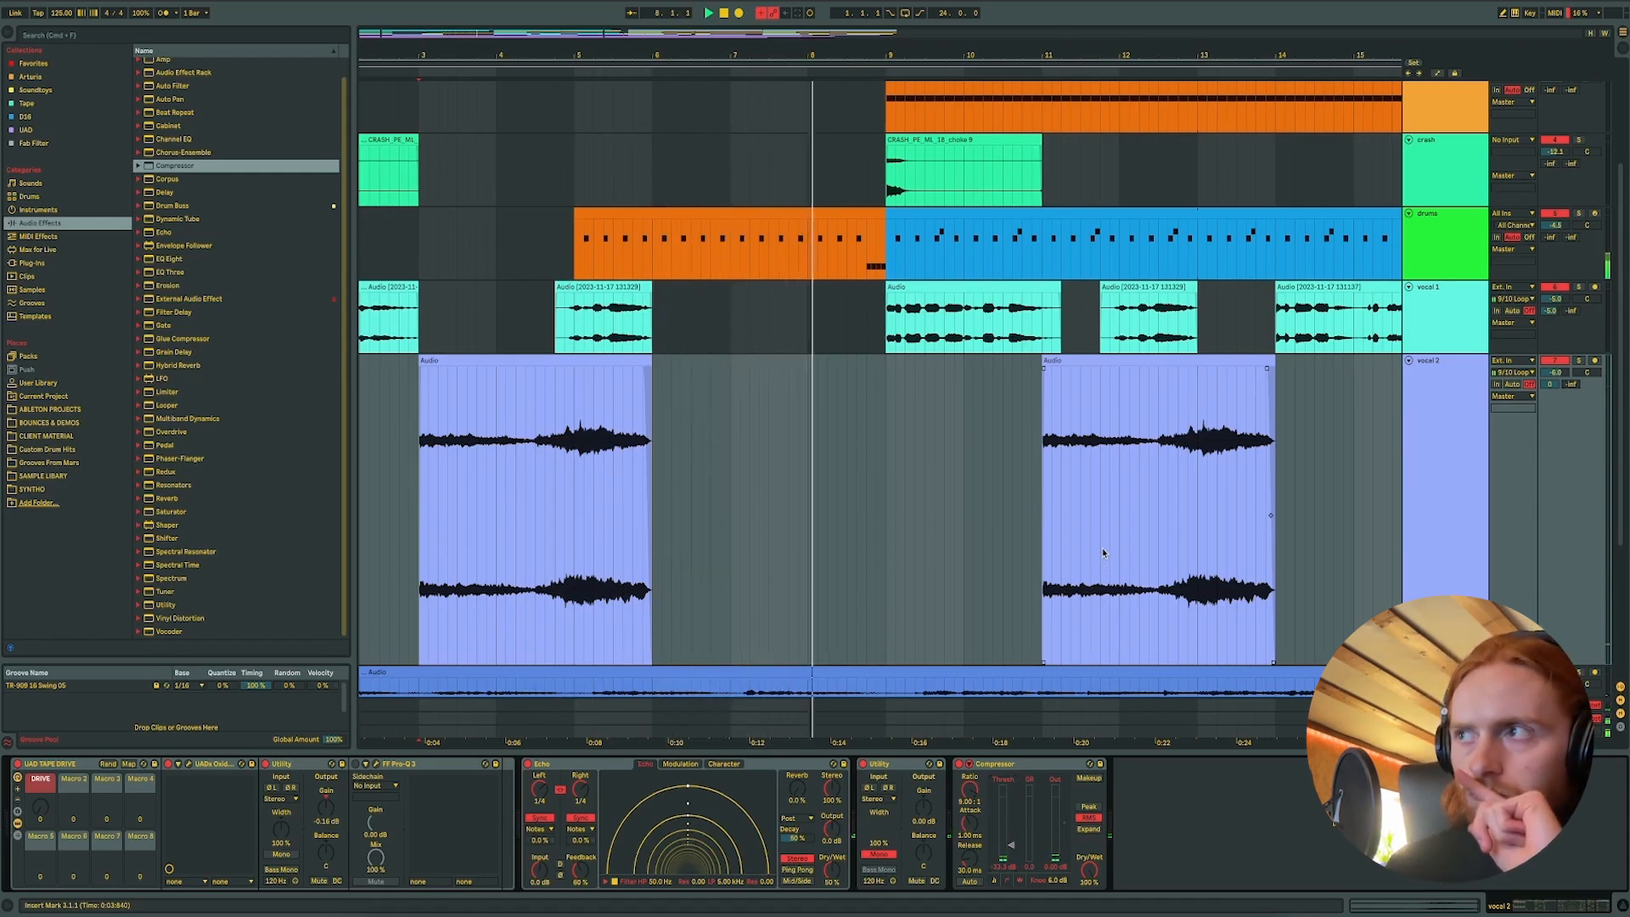
- Trim the start of the vocal 2 clip at bar 11 to 12.3 and listen to the vocals from bar 17
left_click(1450, 392)
left_click(643, 862)
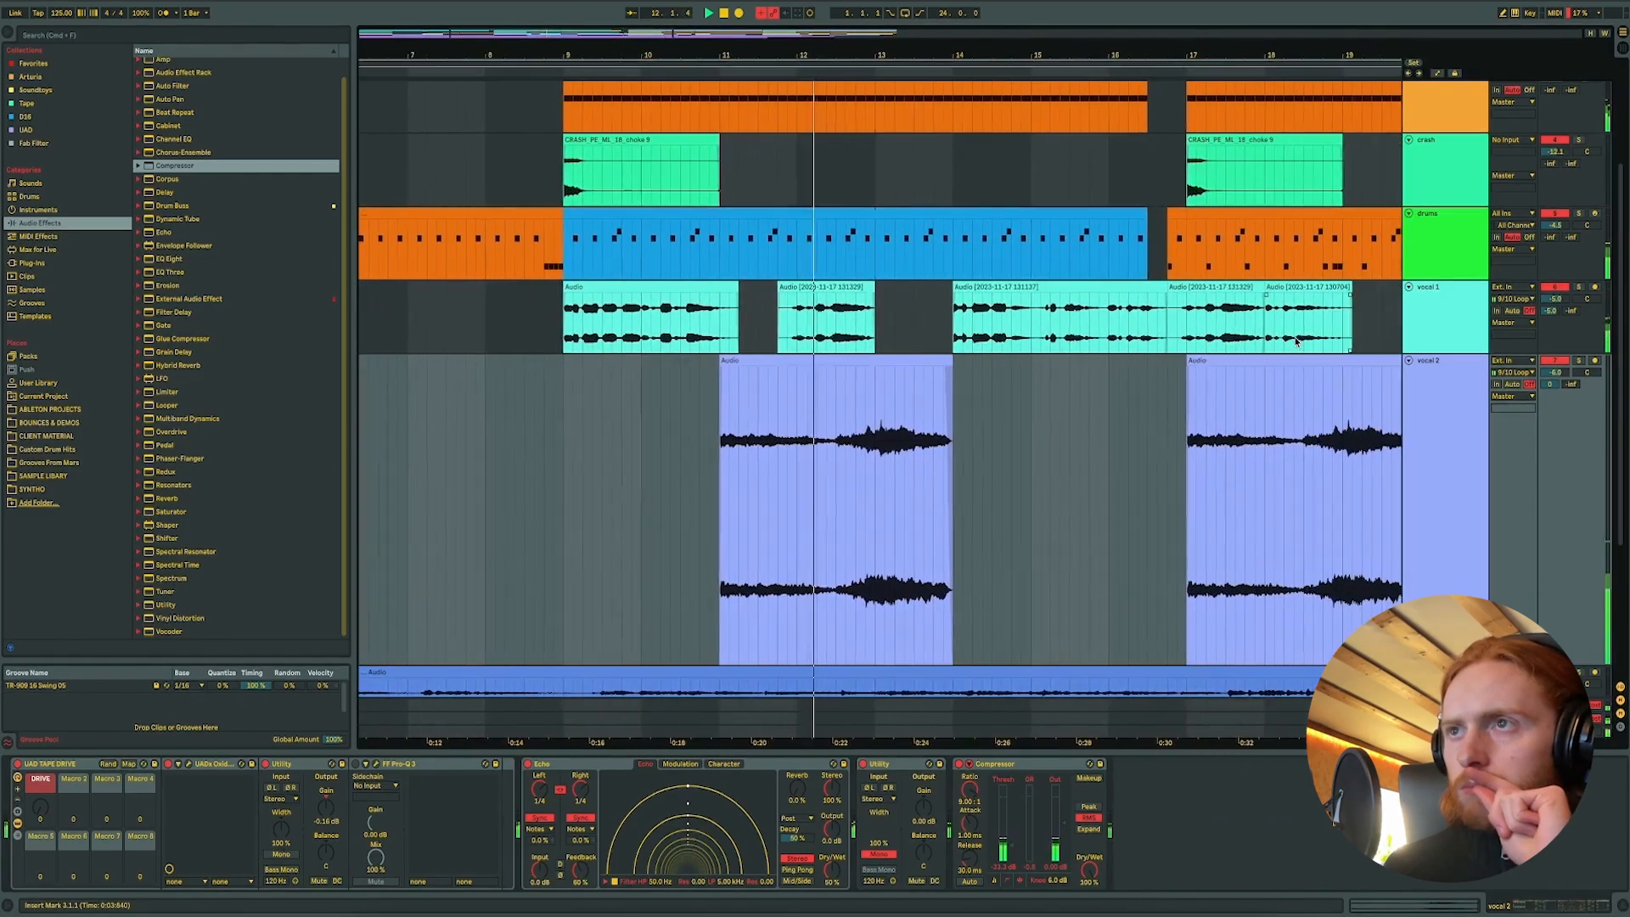
left_click_drag(722, 363, 834, 363)
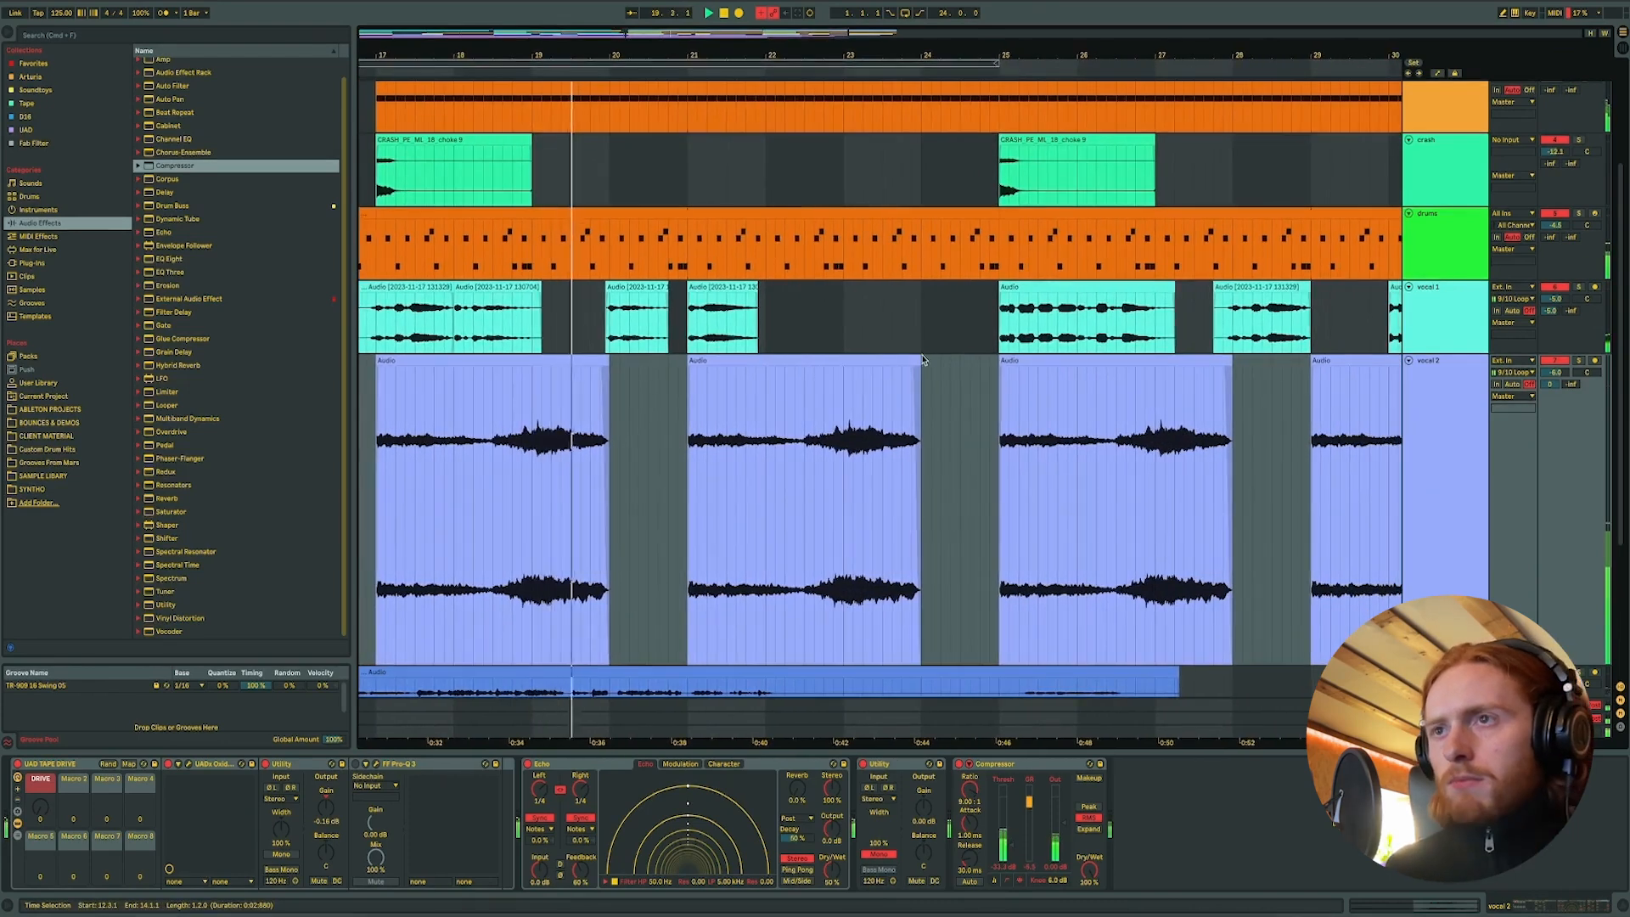
scroll(924, 360, "left", 4)
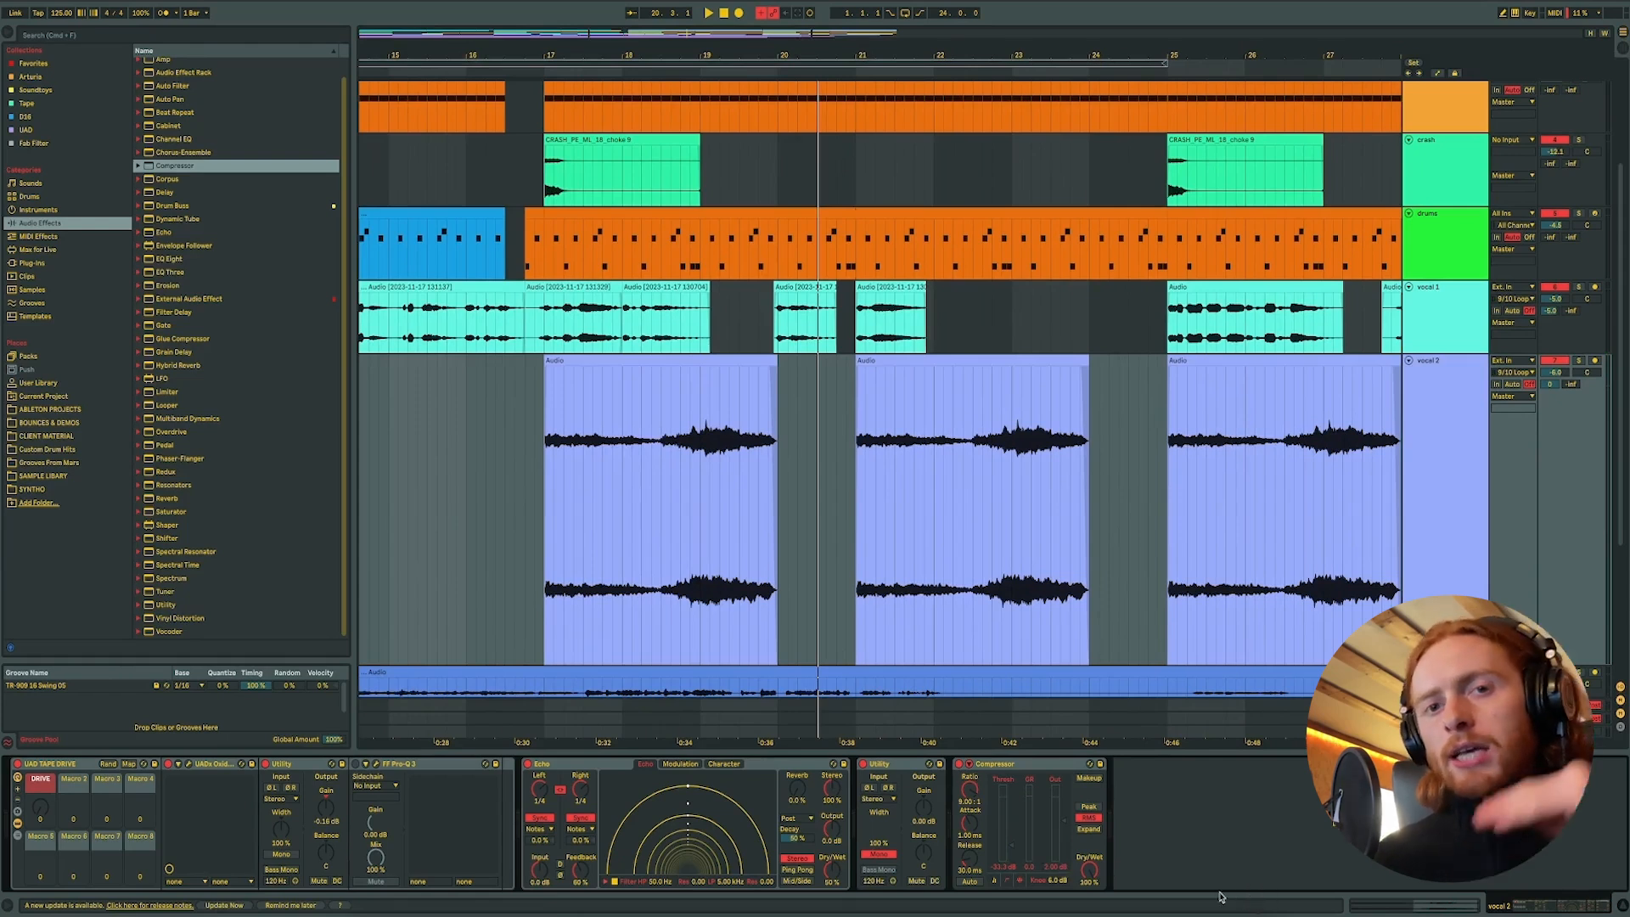
left_click(545, 414)
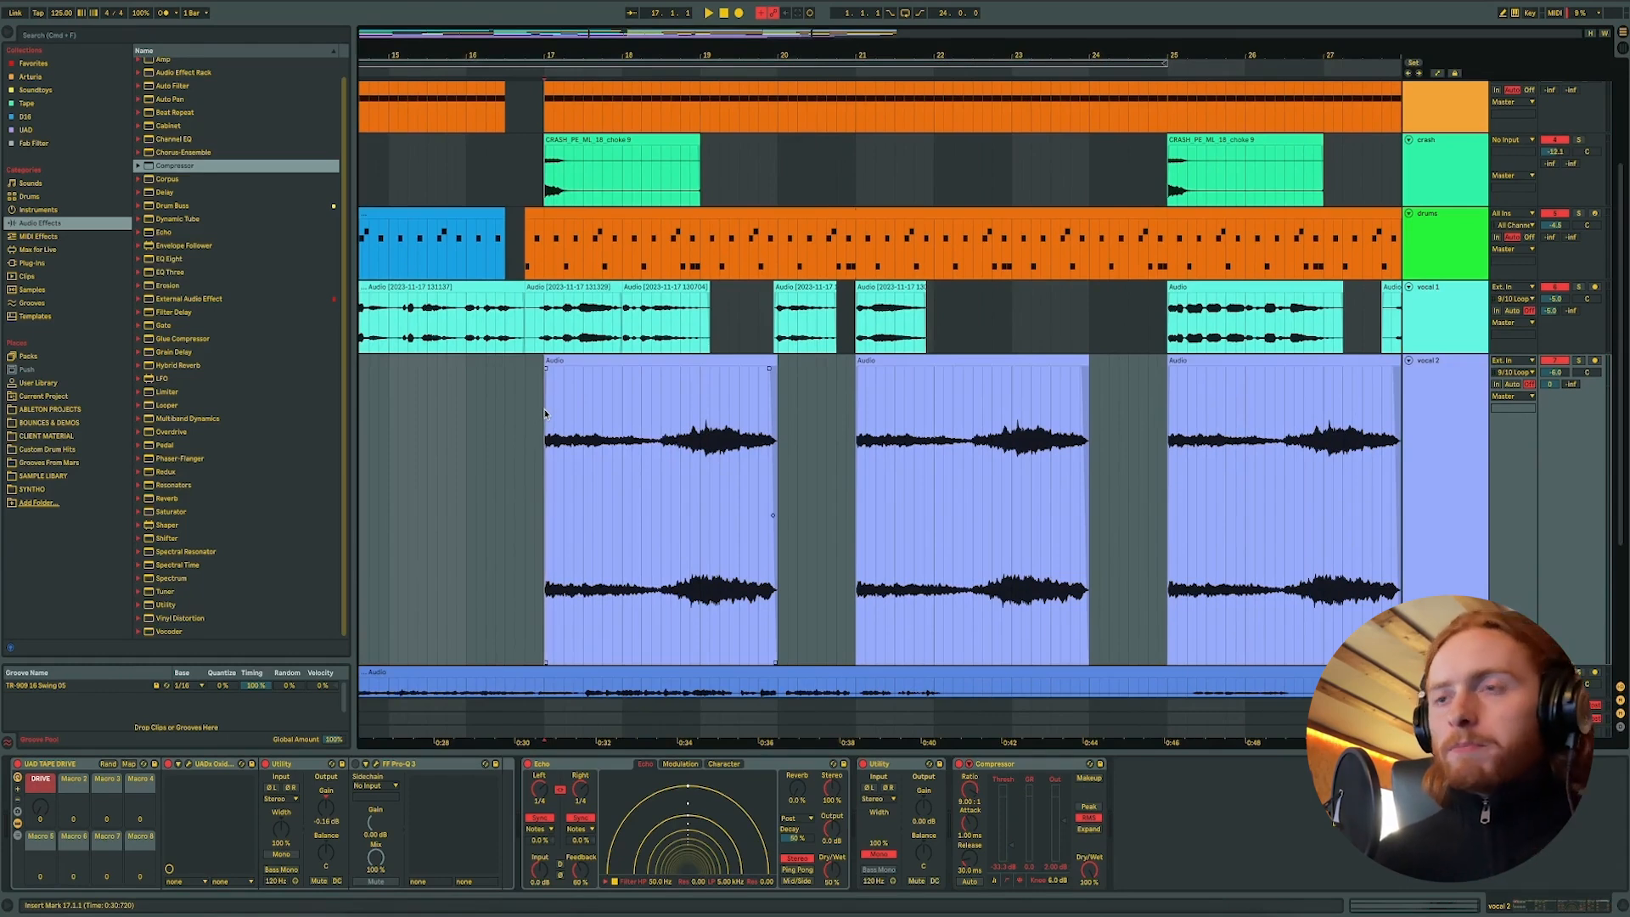
key("space")
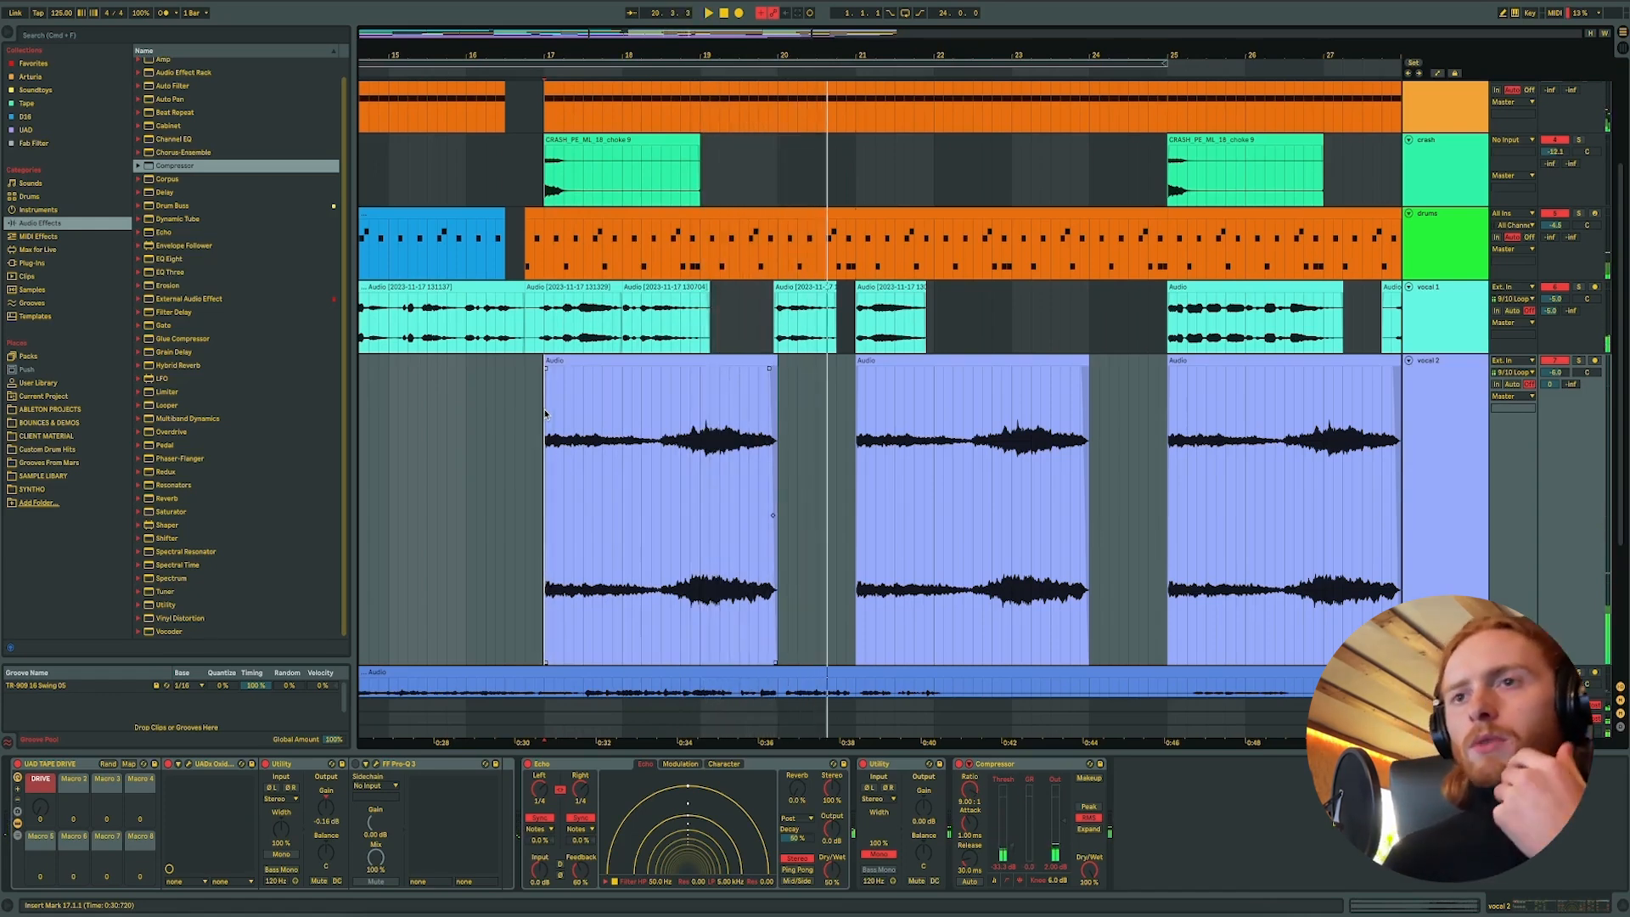
- Add Soundtoys MicroShift at the end of vocal 2's chain, reduce its Mix to about half, and play the result
left_click(34, 90)
left_click(190, 262)
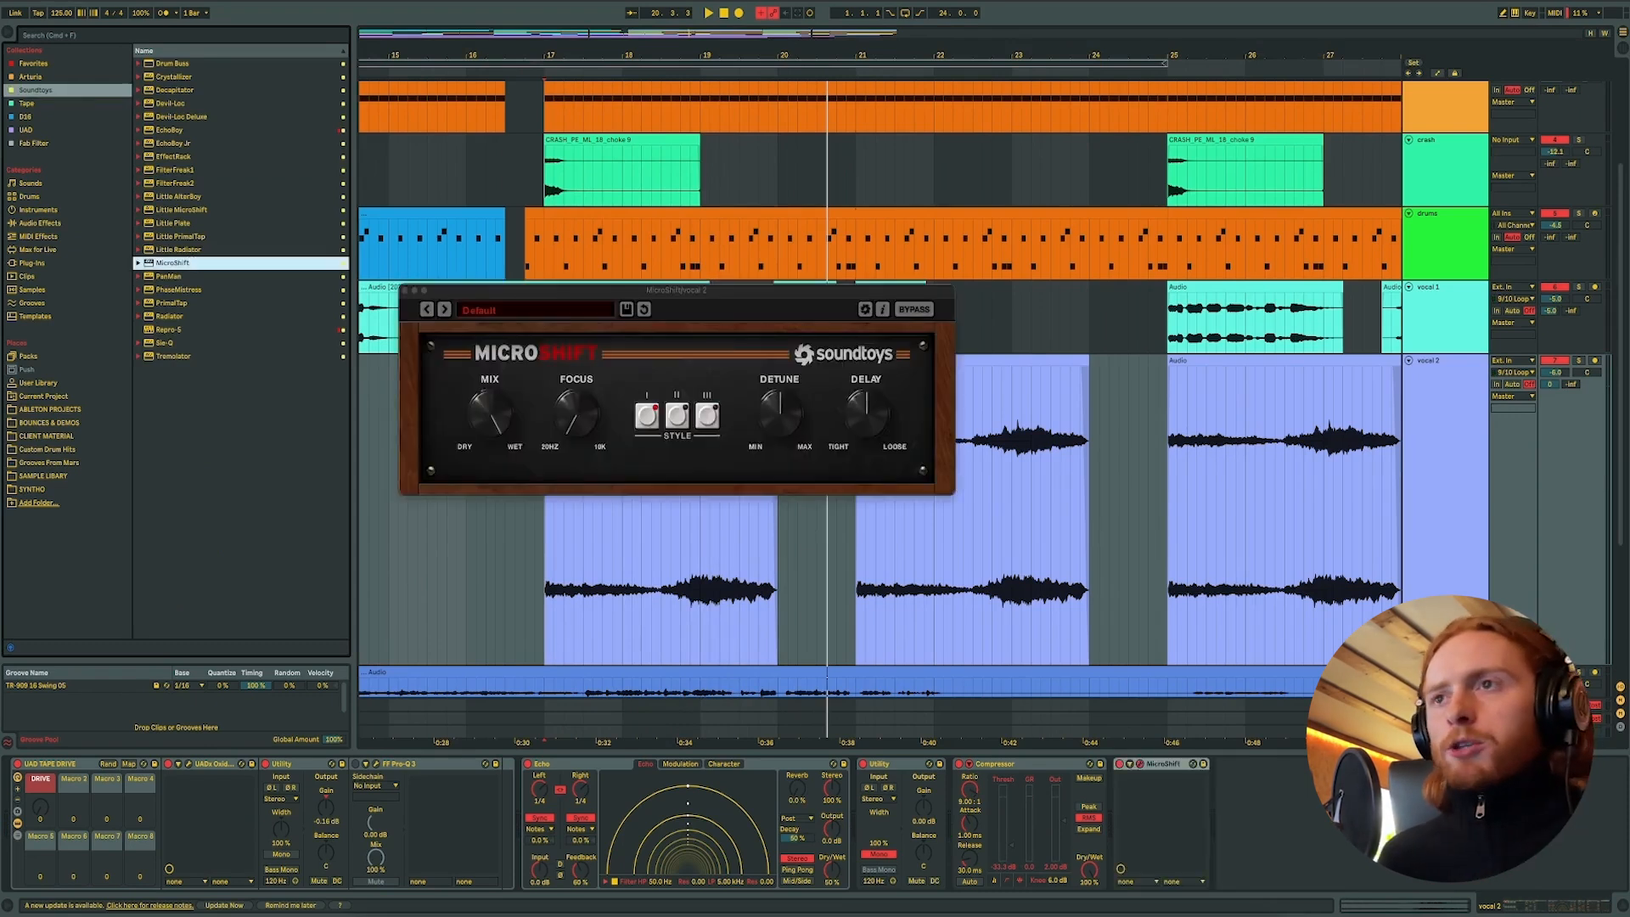
left_click(488, 384)
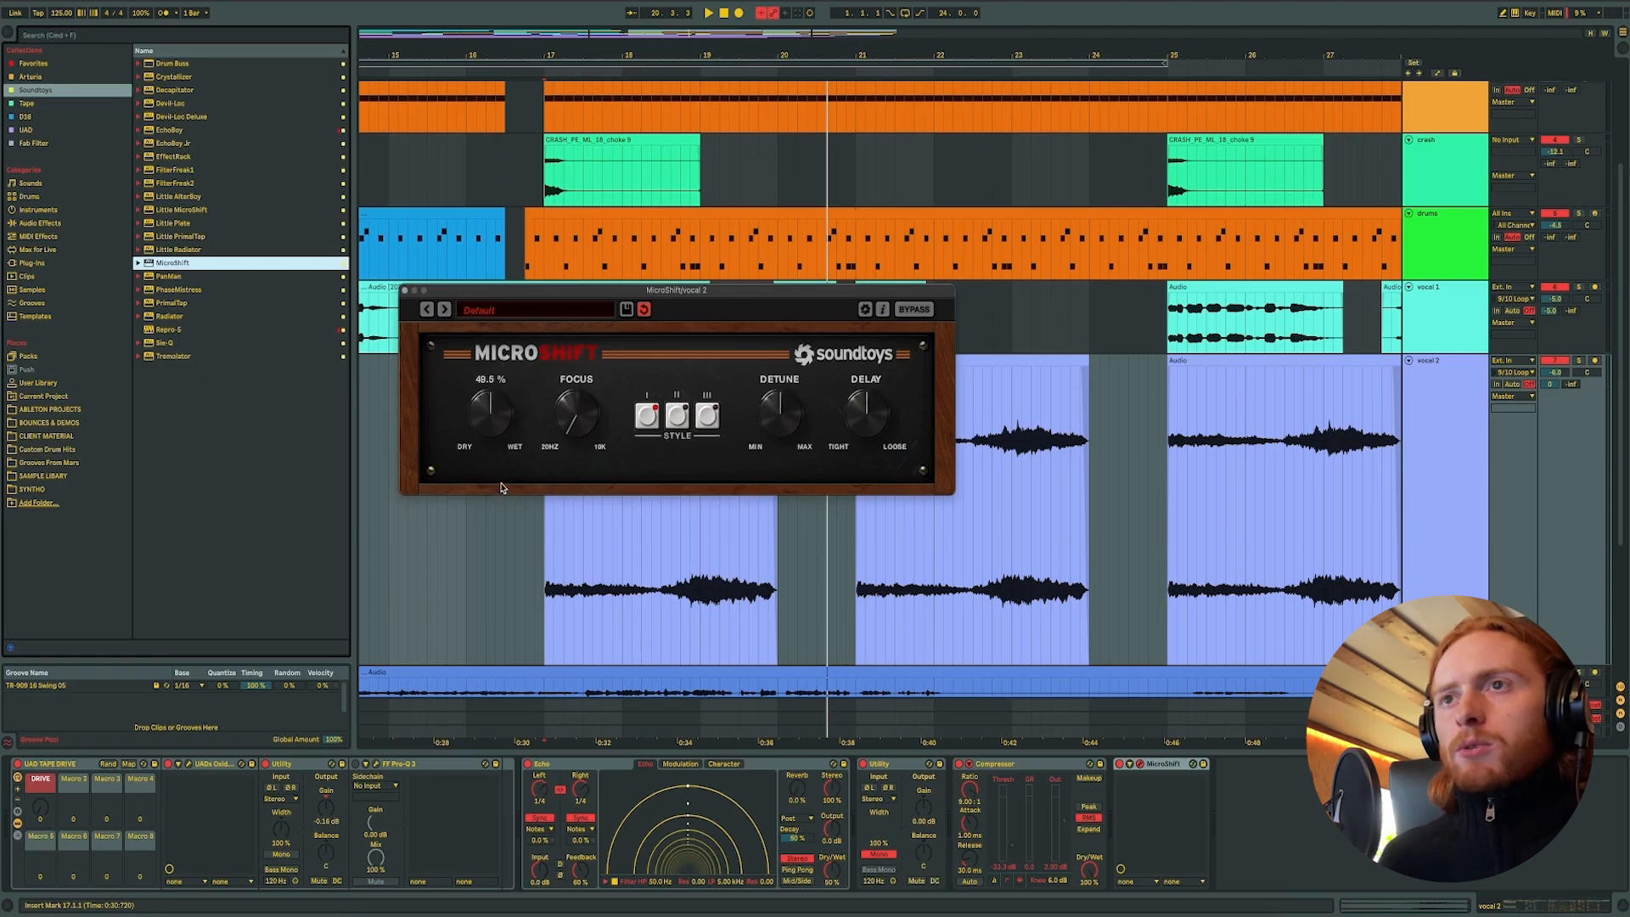
left_click(405, 291)
left_click(577, 358)
key("space")
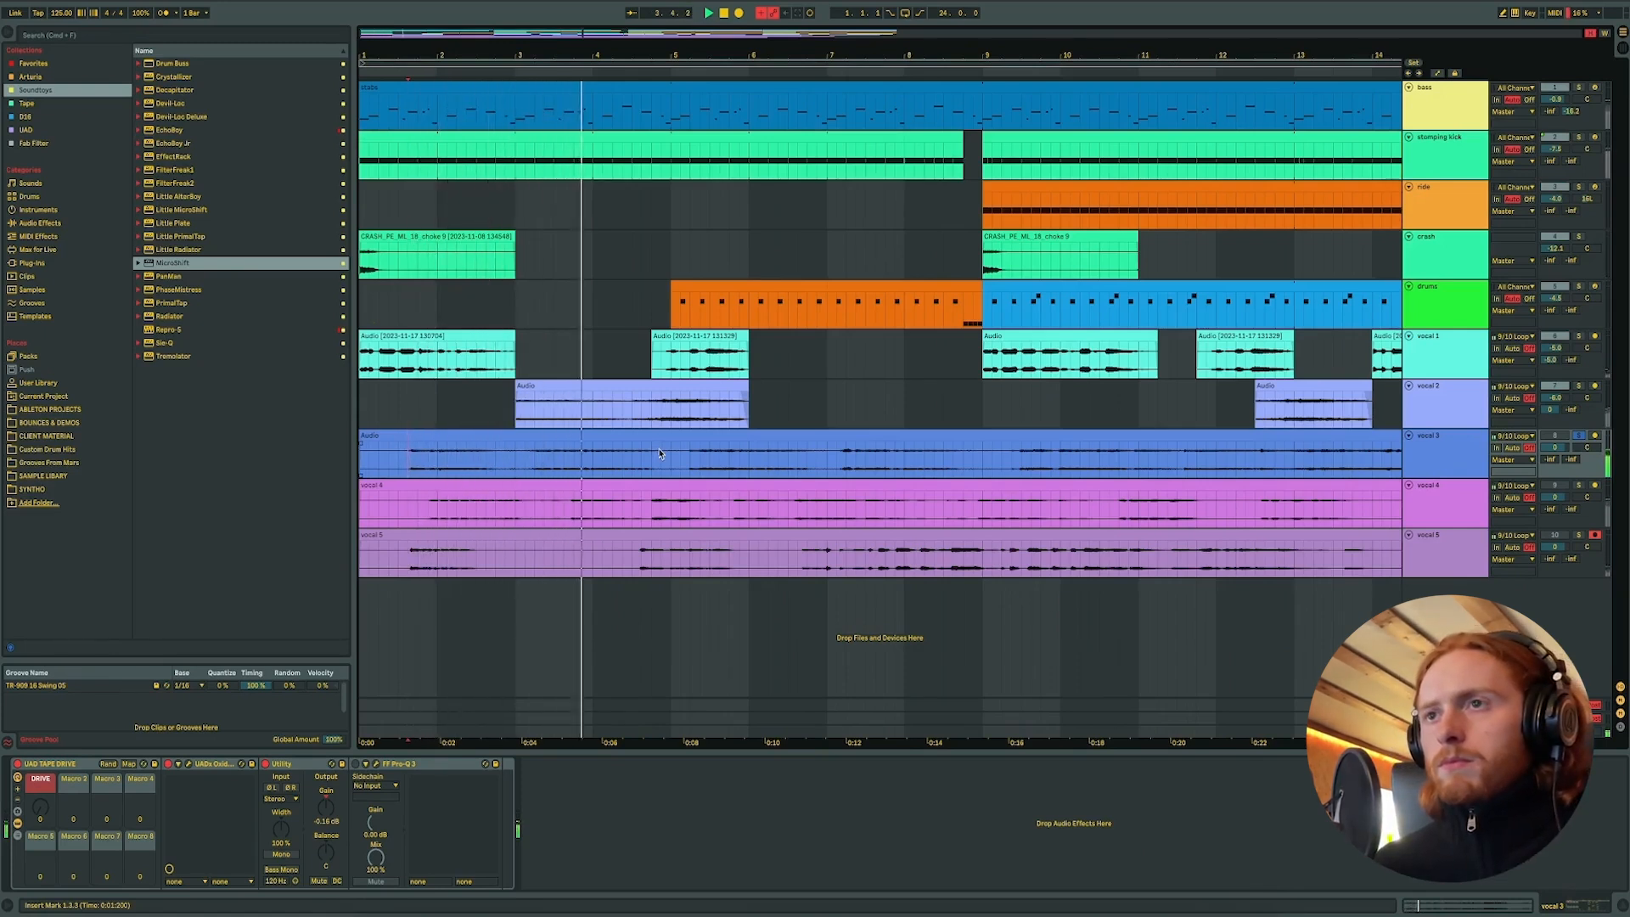
- Audition the vocal 3 recording at several points between bars 7 and 14 to look for a usable phrase
left_click(747, 459)
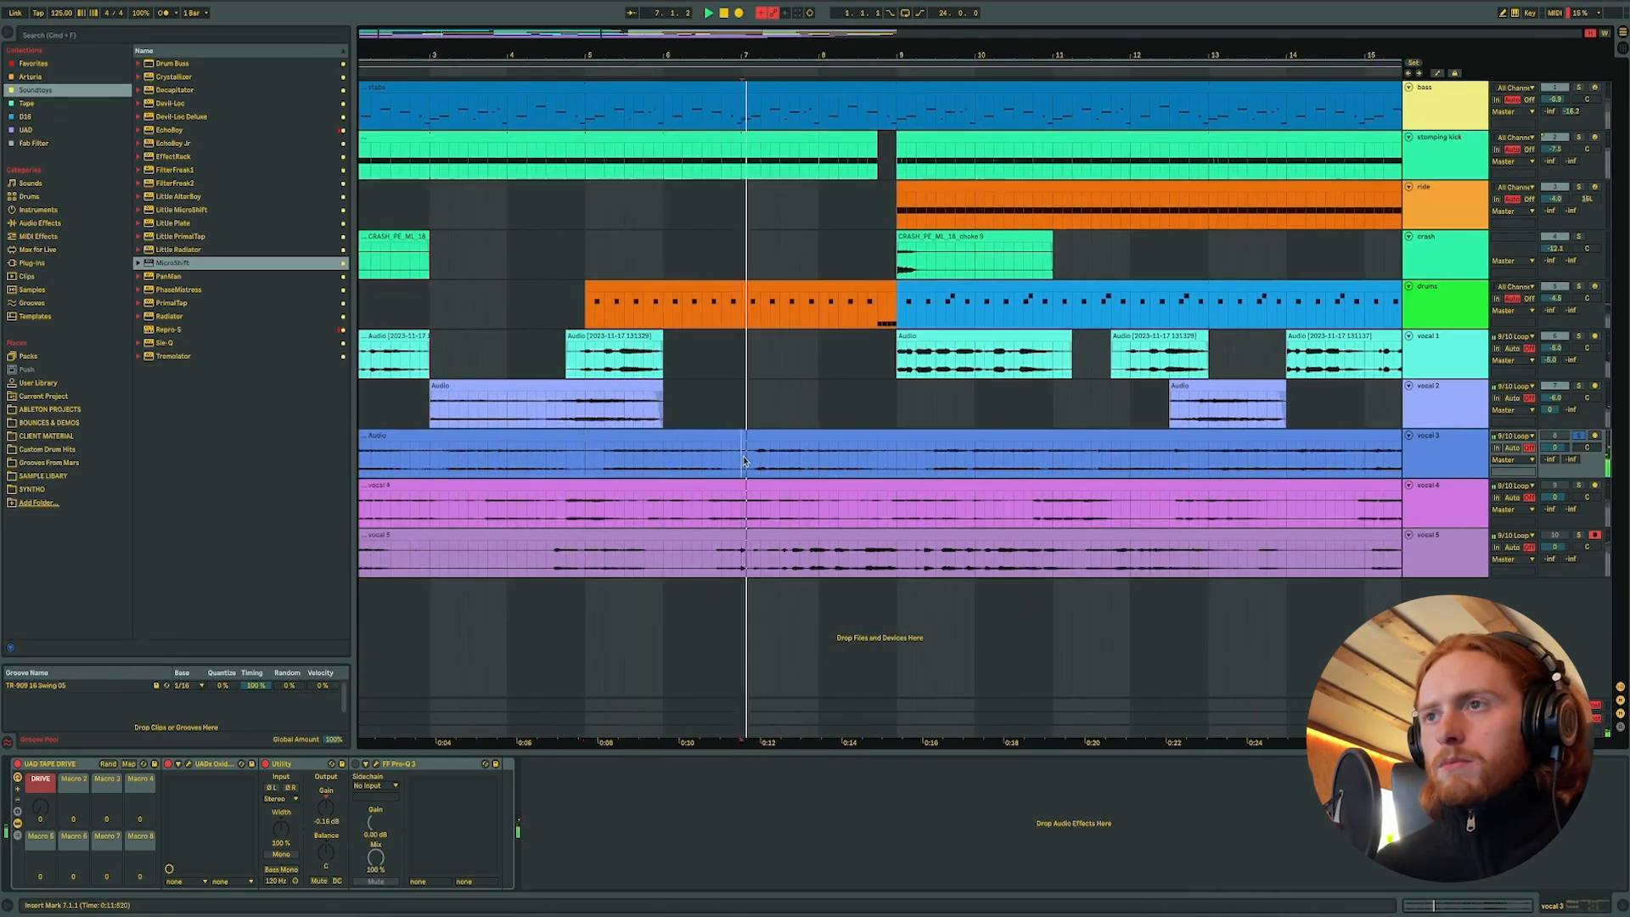
scroll(755, 460, "right", 3)
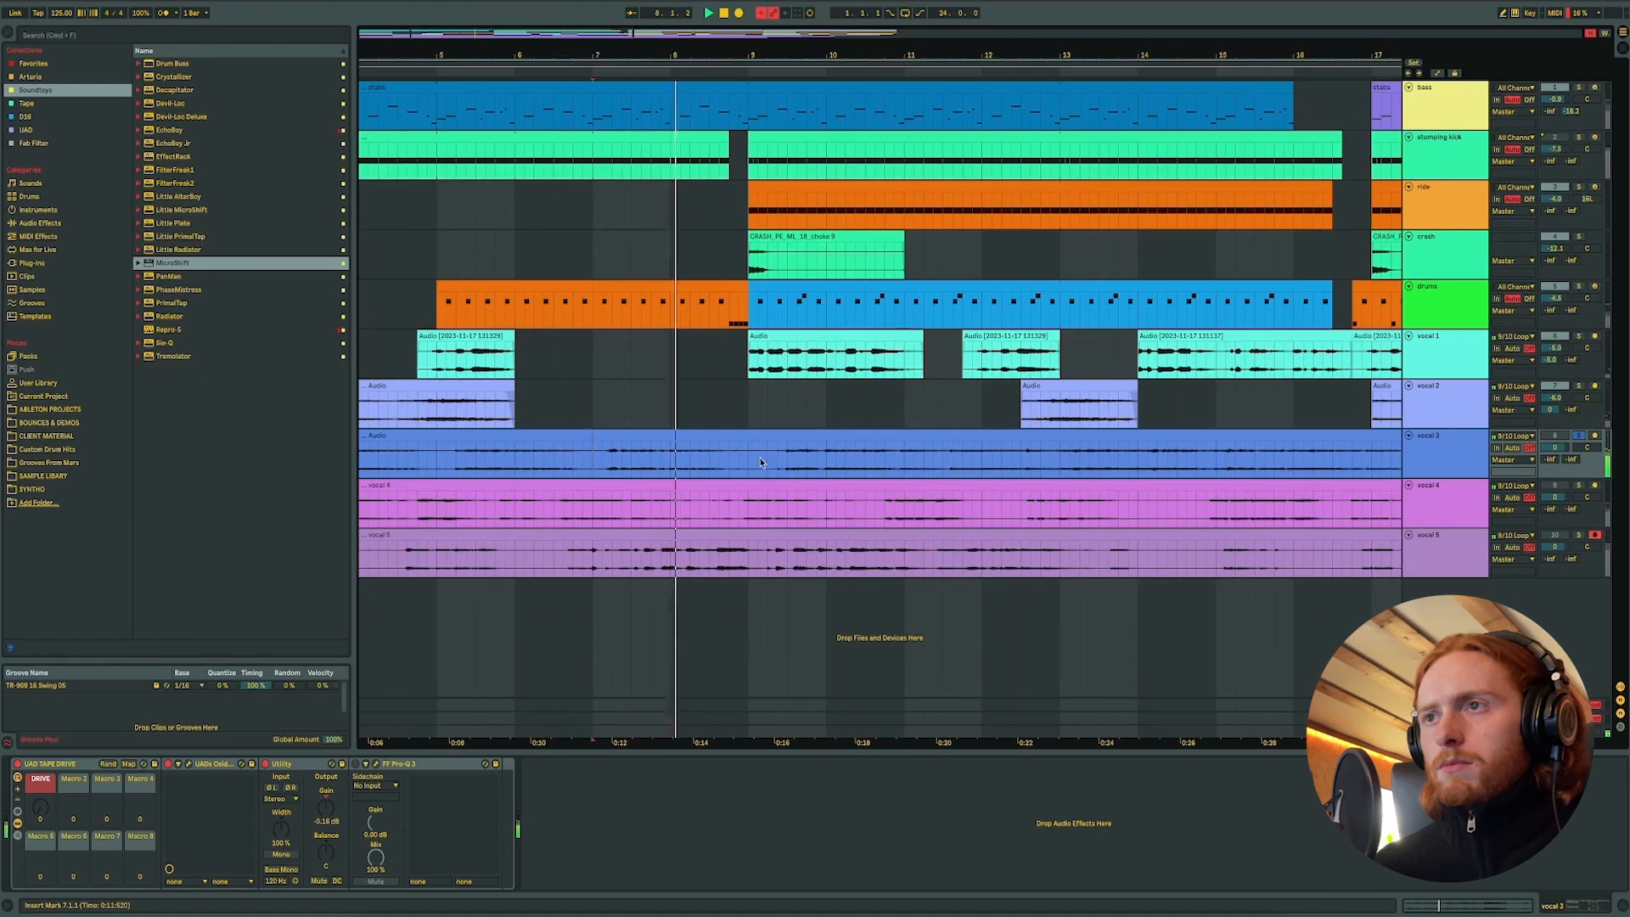
left_click(767, 459)
scroll(766, 459, "right", 5)
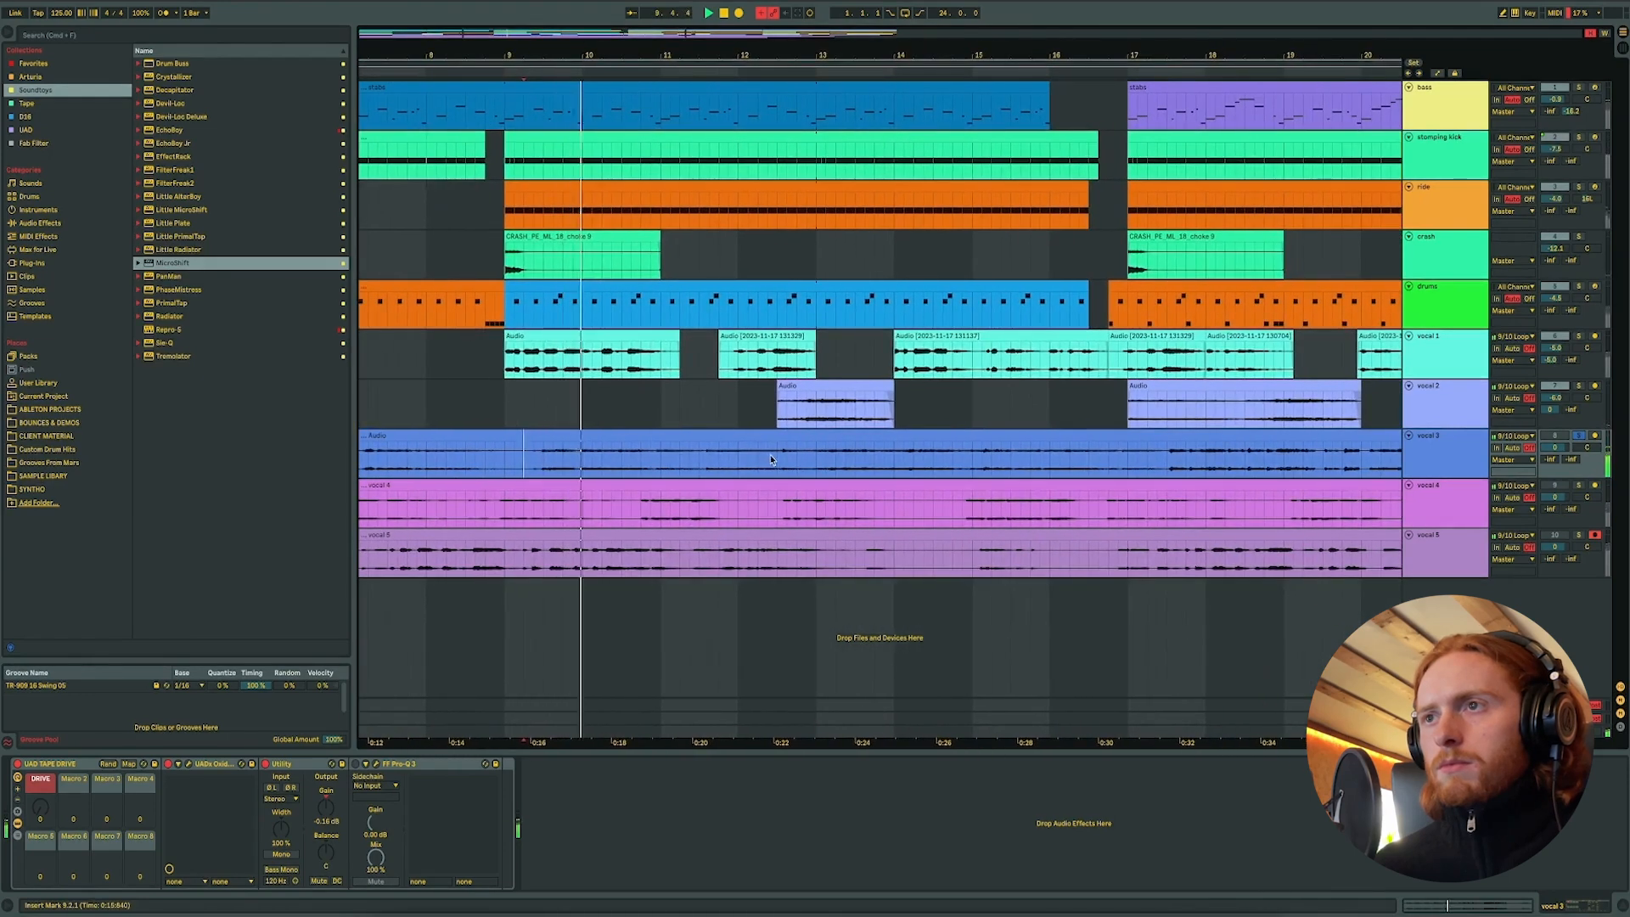
left_click(773, 458)
scroll(773, 456, "right", 2)
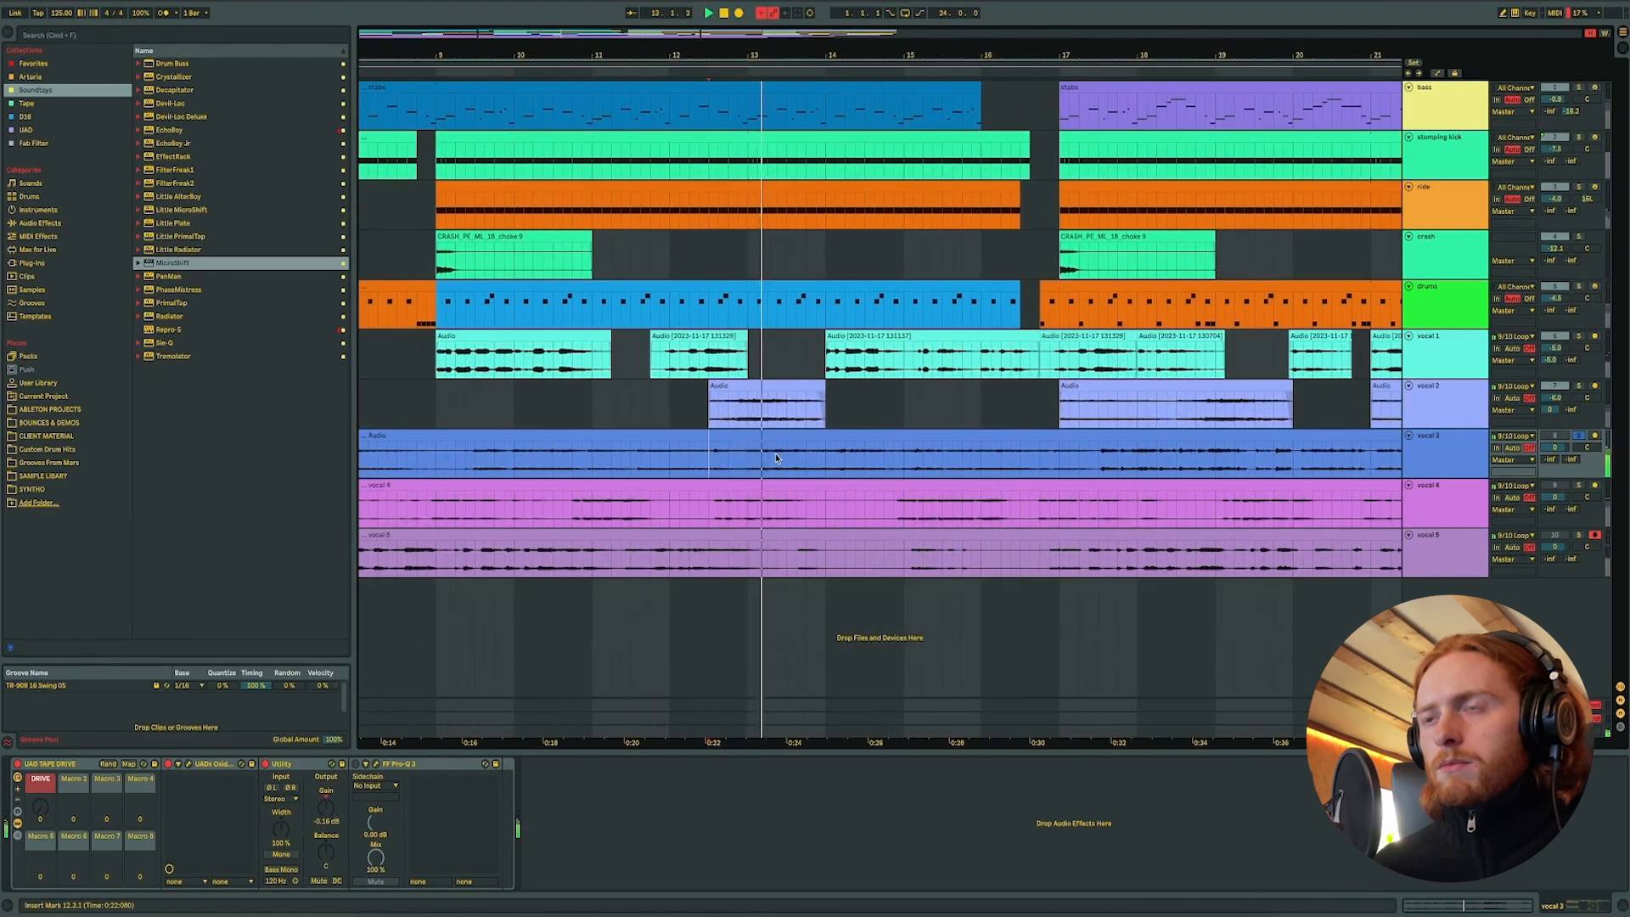
scroll(776, 456, "right", 2)
scroll(1107, 406, "right", 2)
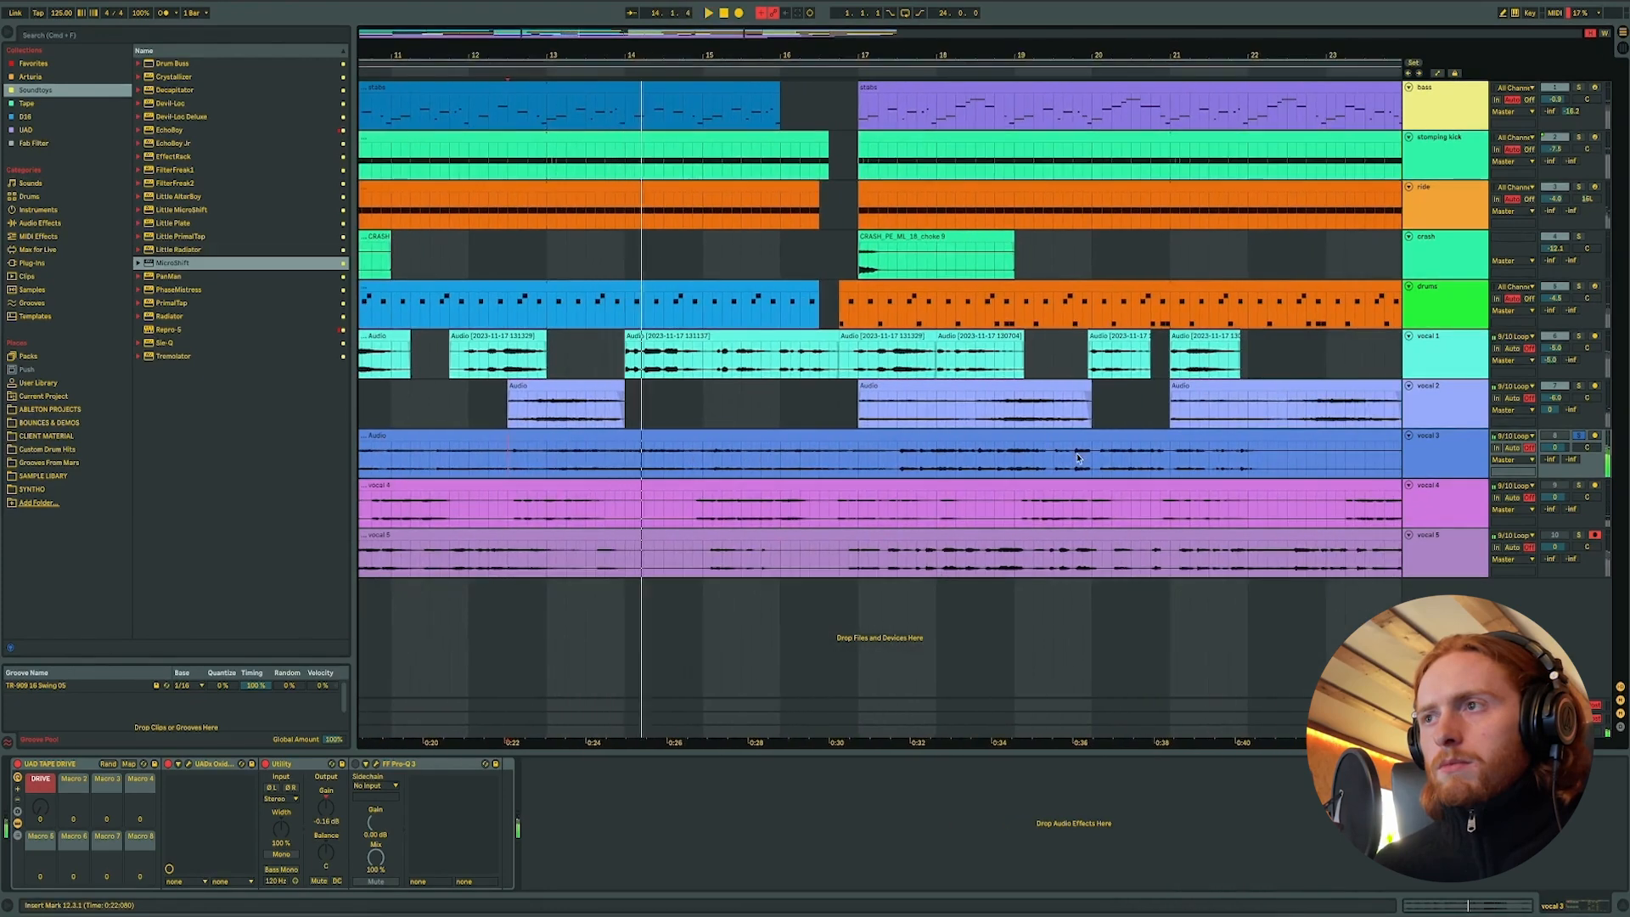
scroll(1080, 458, "right", 1)
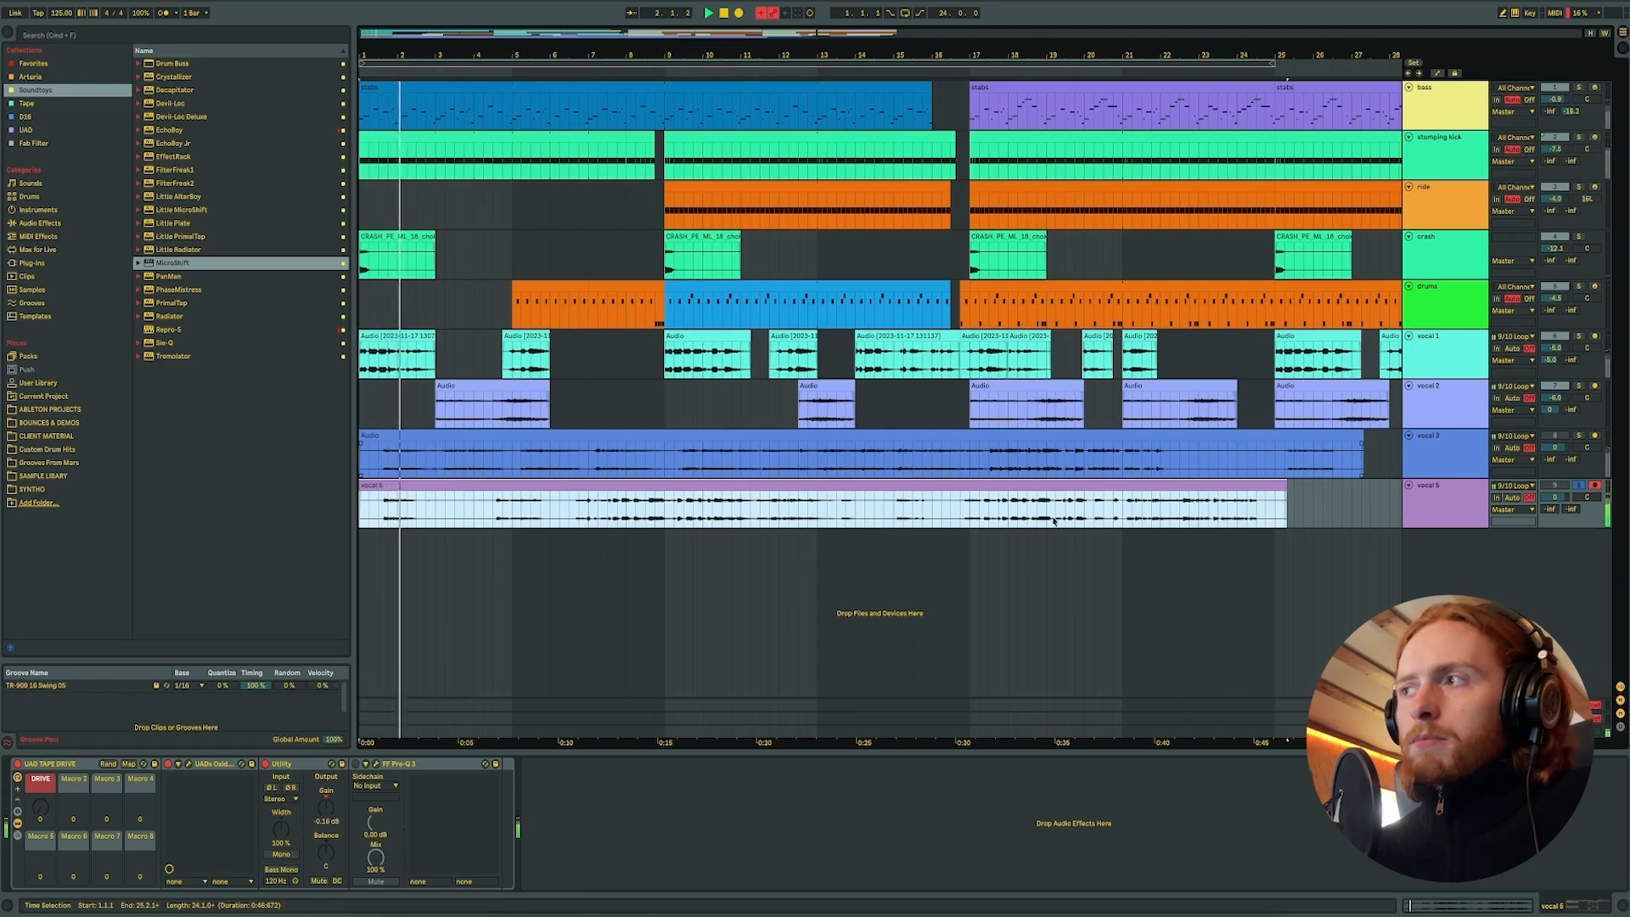
- Lower the vocal 5 track's volume and audition its recording at different points
left_click_drag(1555, 497, 1557, 510)
left_click(493, 510)
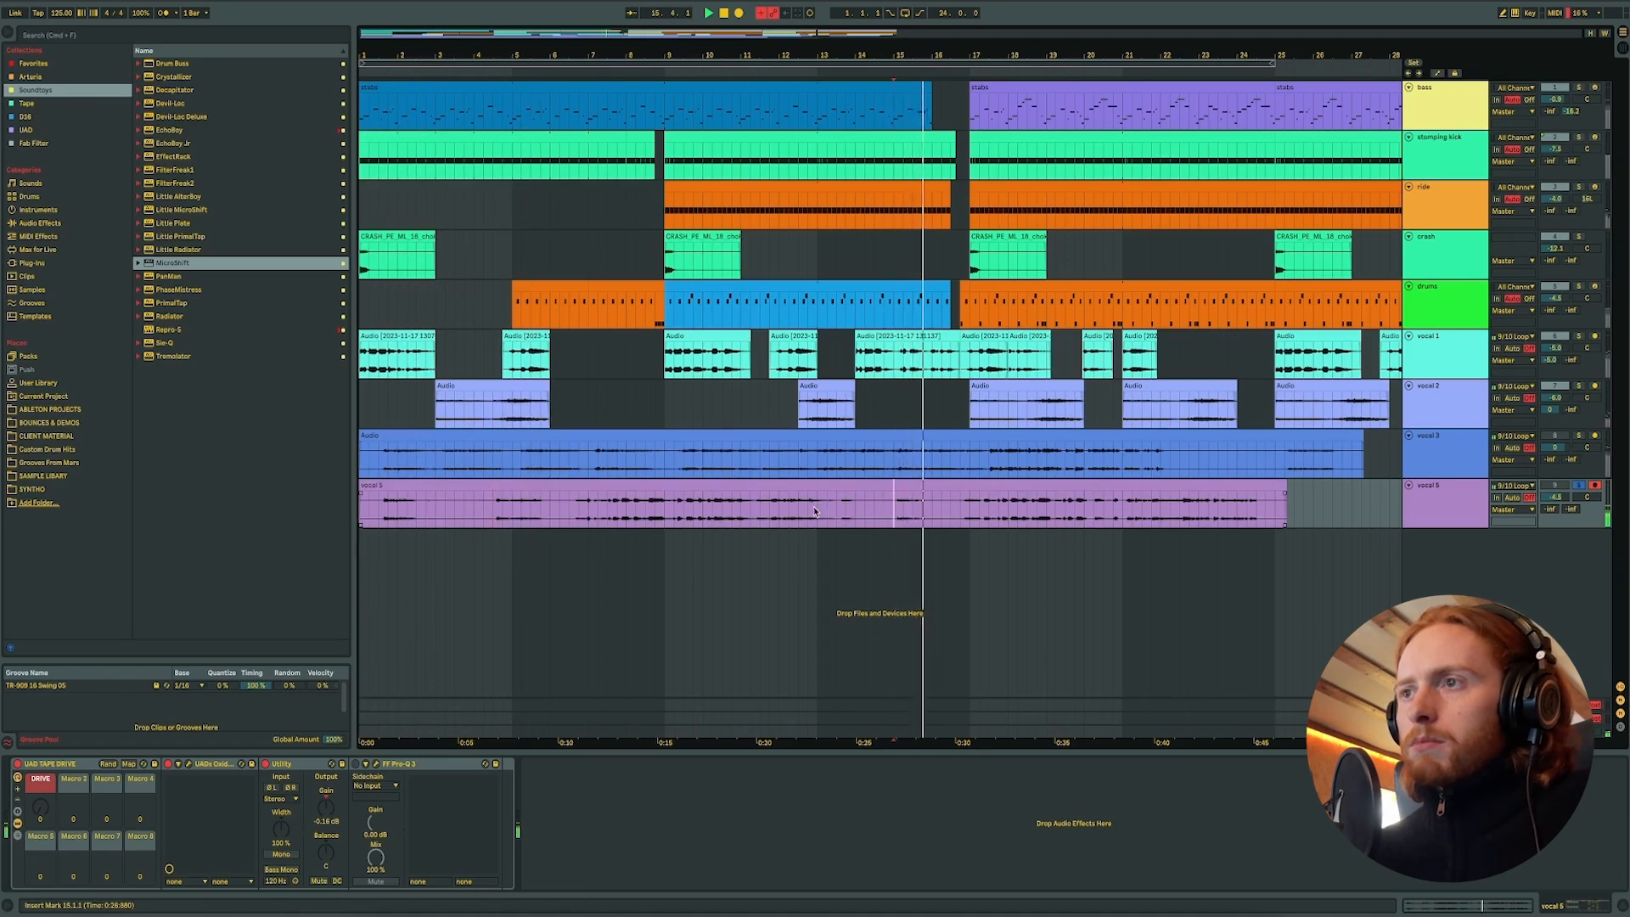
left_click(840, 509)
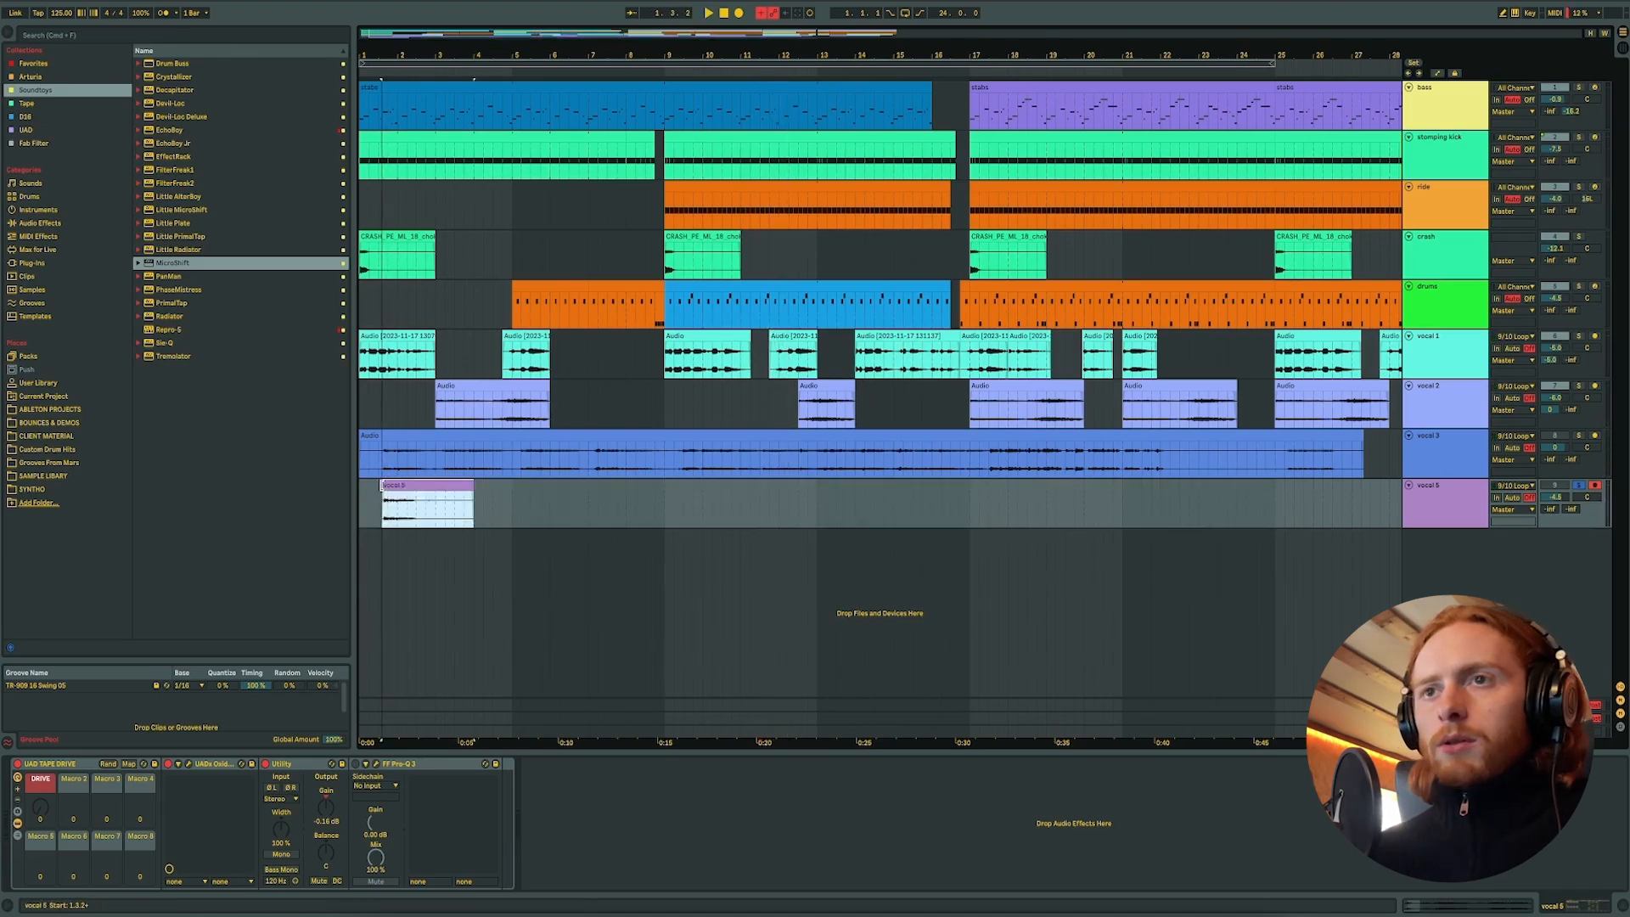
- Trim the start of the shortened vocal 5 clip to where its first sound begins, near 1.3.3
key("z")
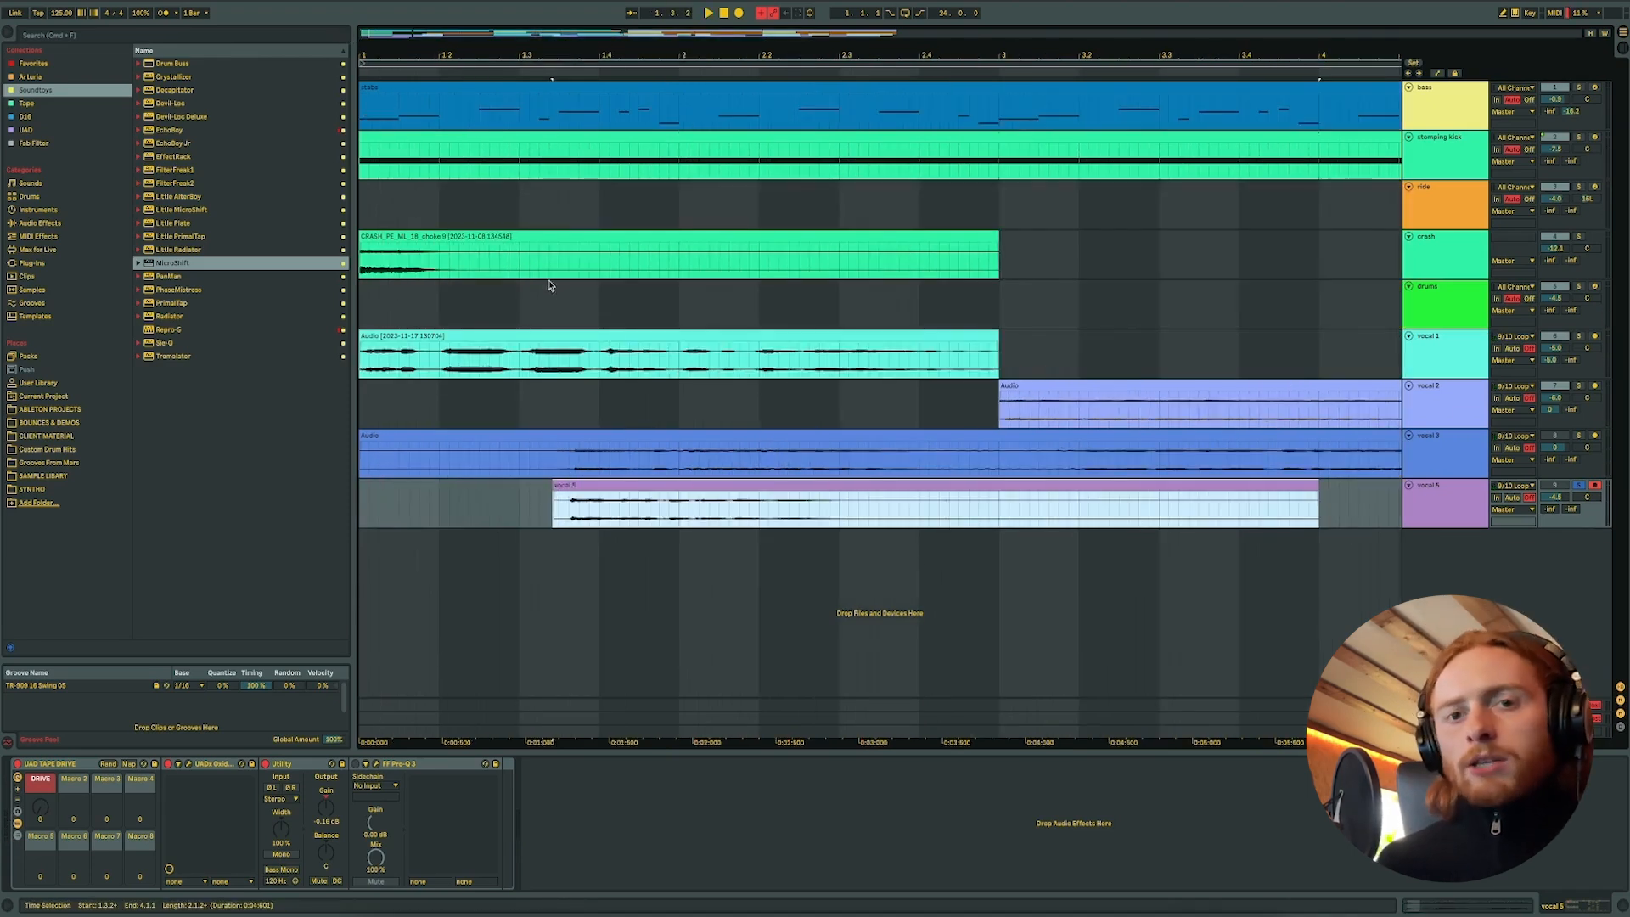
left_click_drag(553, 482, 565, 480)
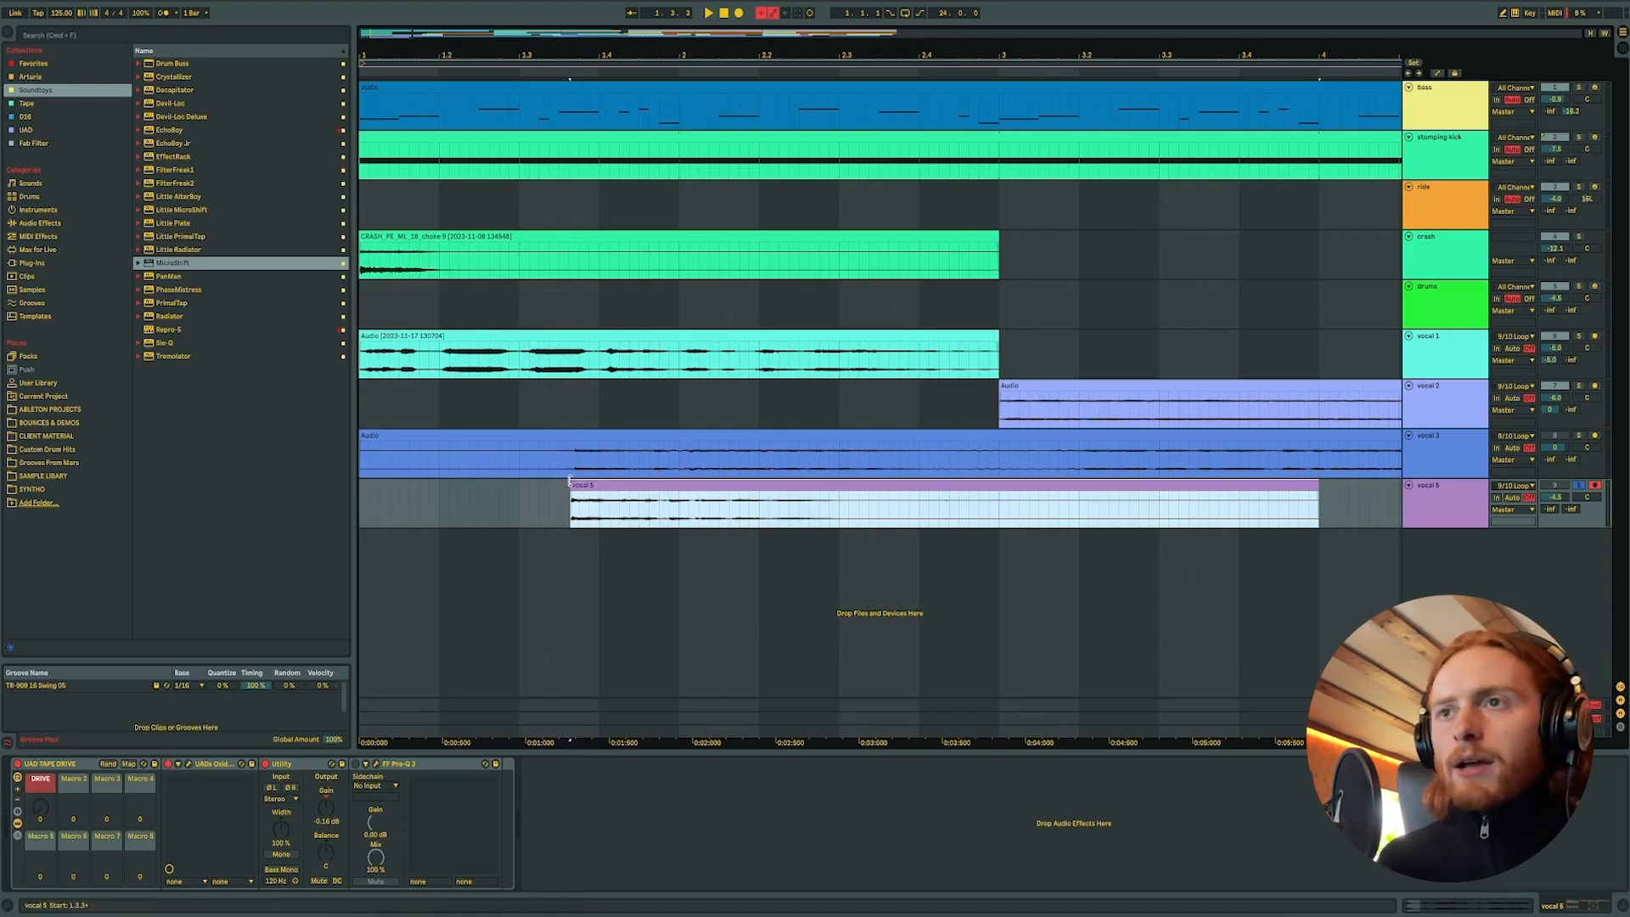
- Trim the vocal 5 clip's start slightly earlier and move the clip to 1.1.1
mouse_move(573, 485)
left_mouse_down()
mouse_move(515, 486)
mouse_move(573, 487)
left_mouse_up()
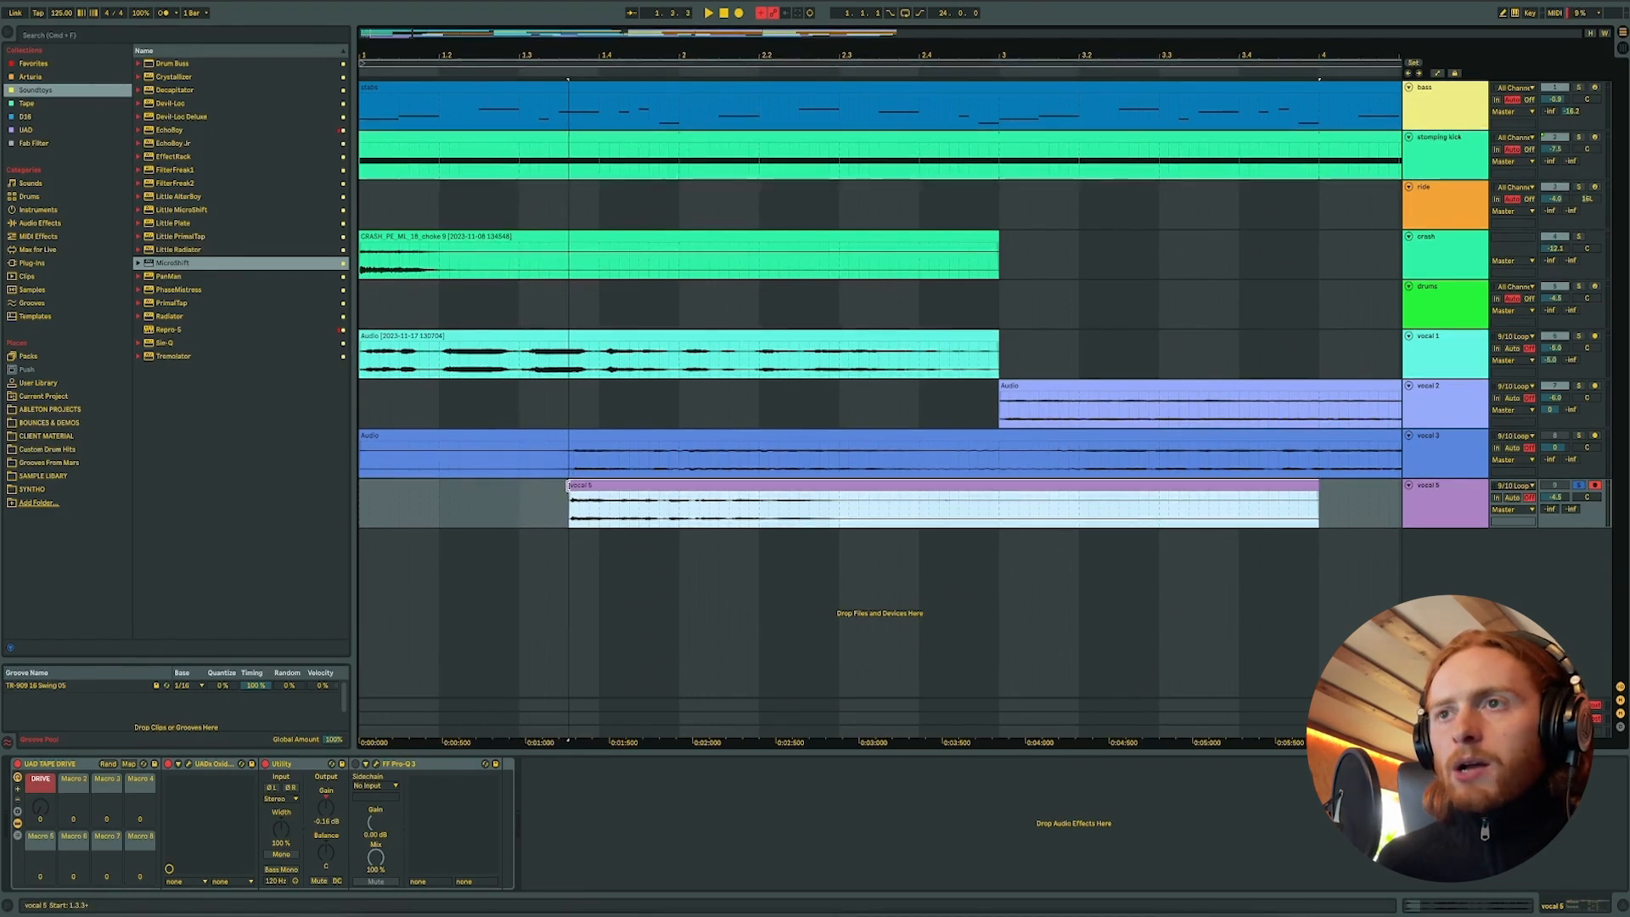
left_click_drag(673, 485, 427, 494)
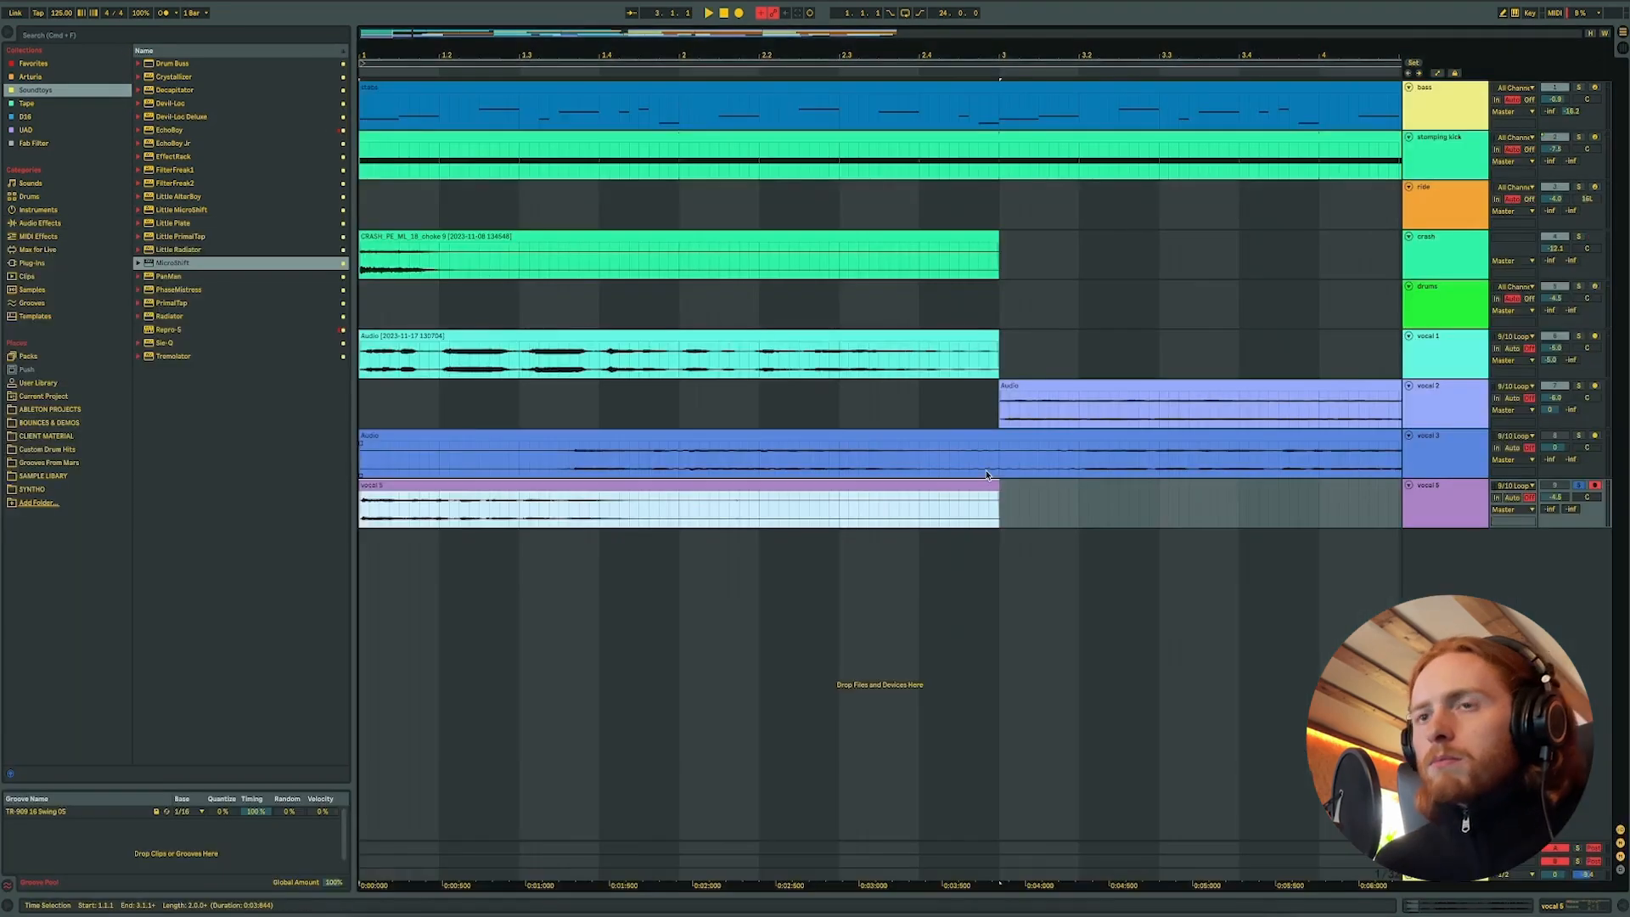
- Unsolo vocal 5, move its clip to bar 2, and play the arrangement from the beginning
left_click(1554, 485)
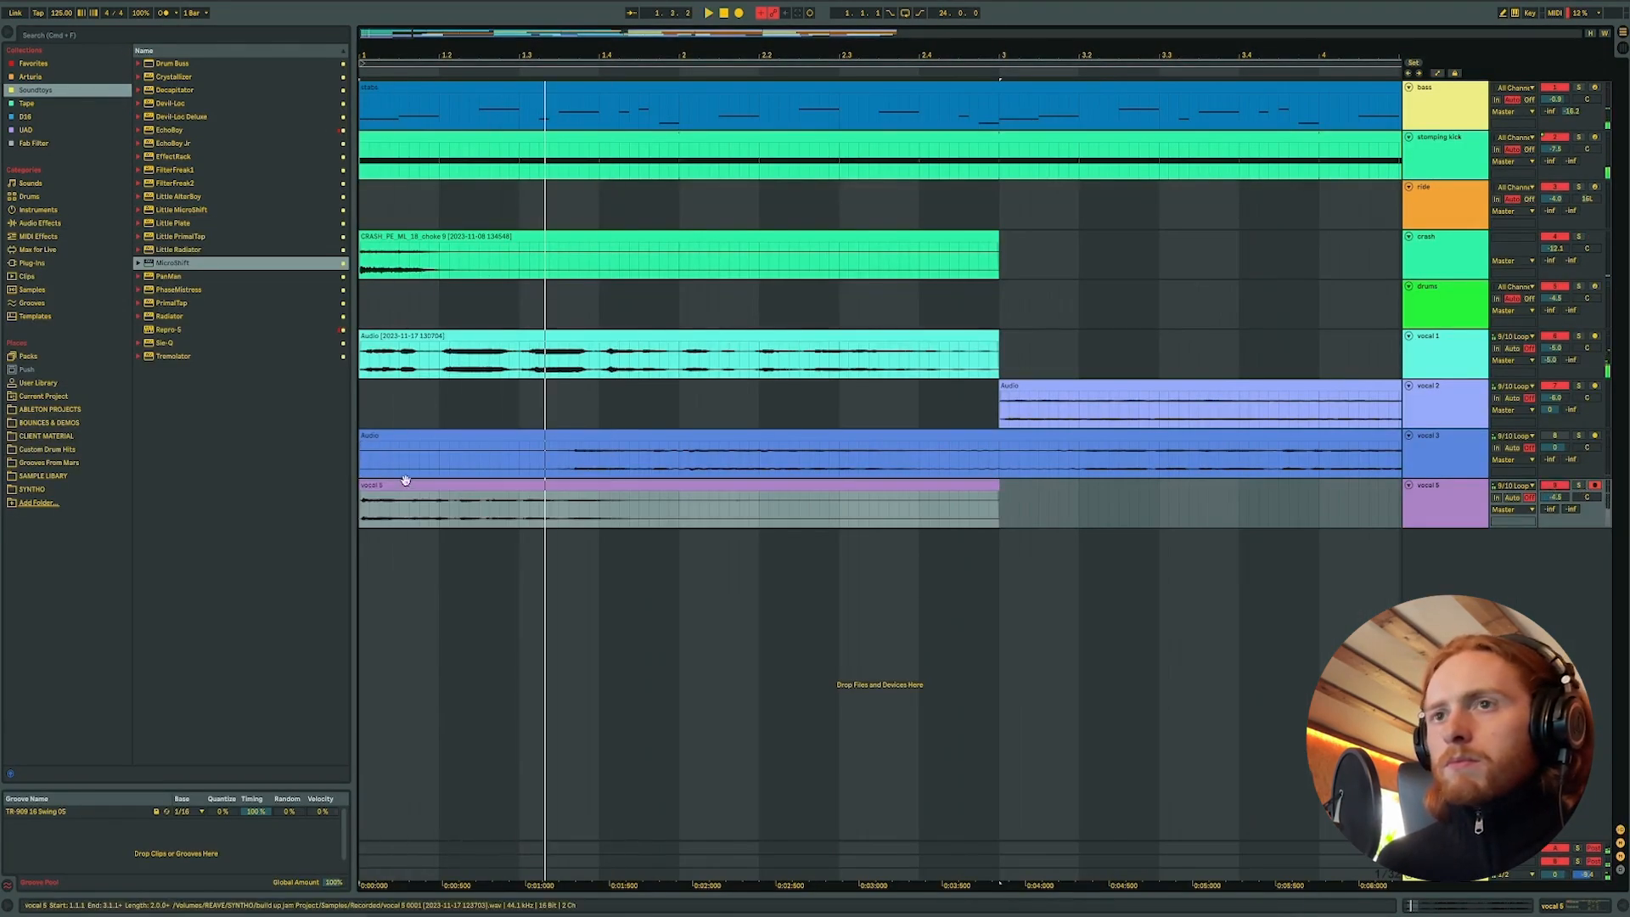
left_click_drag(406, 480, 724, 502)
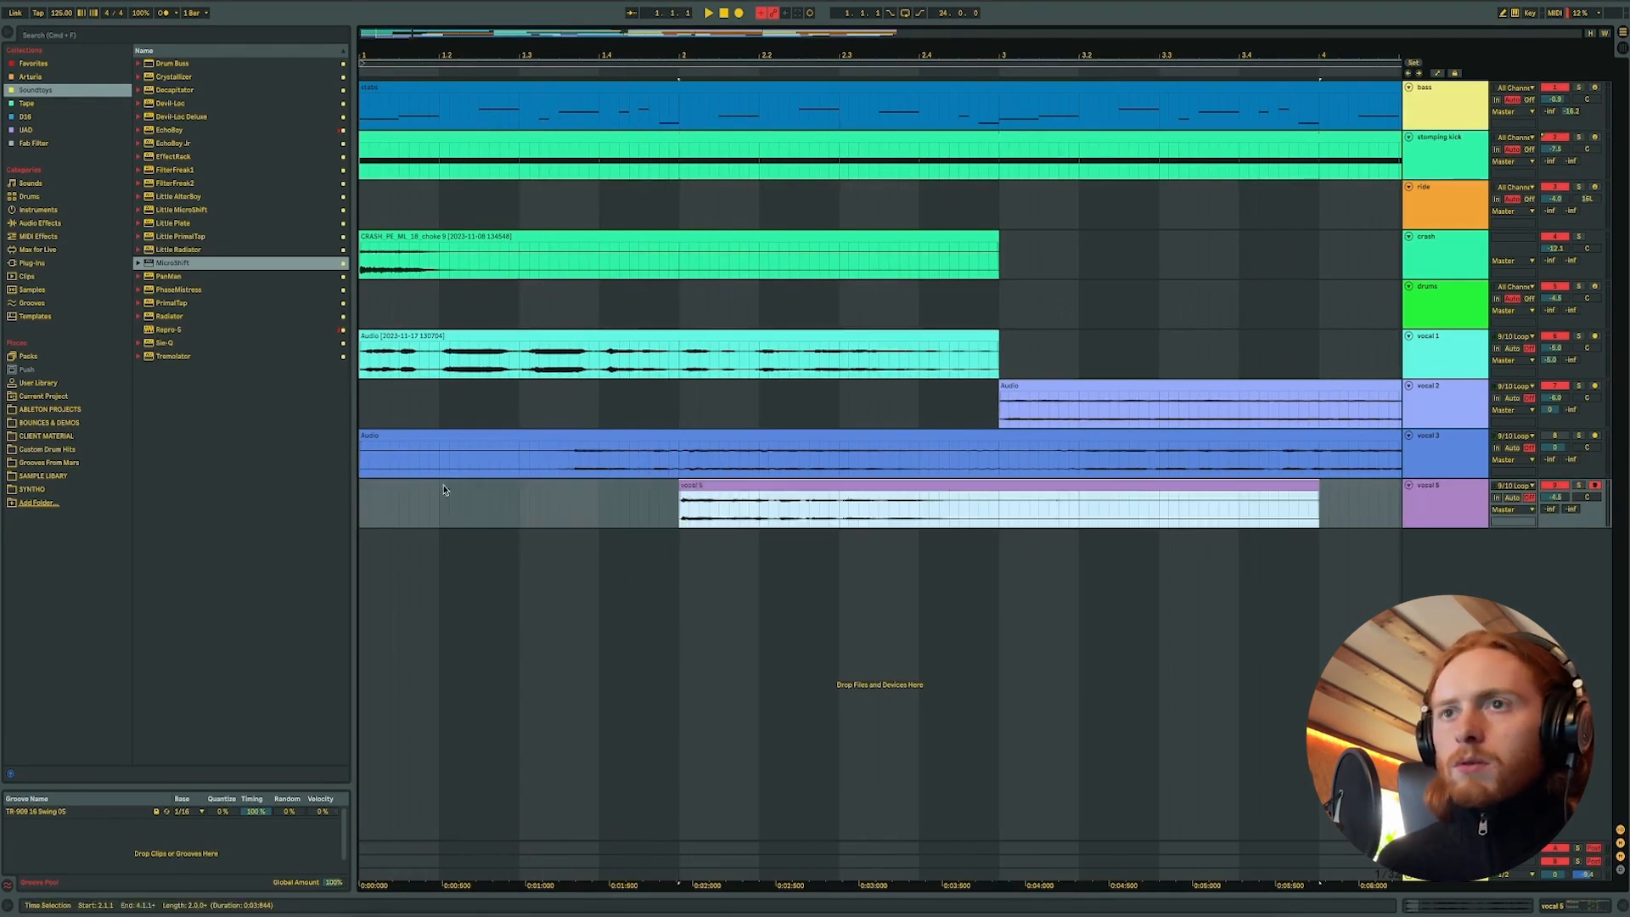
left_click(362, 497)
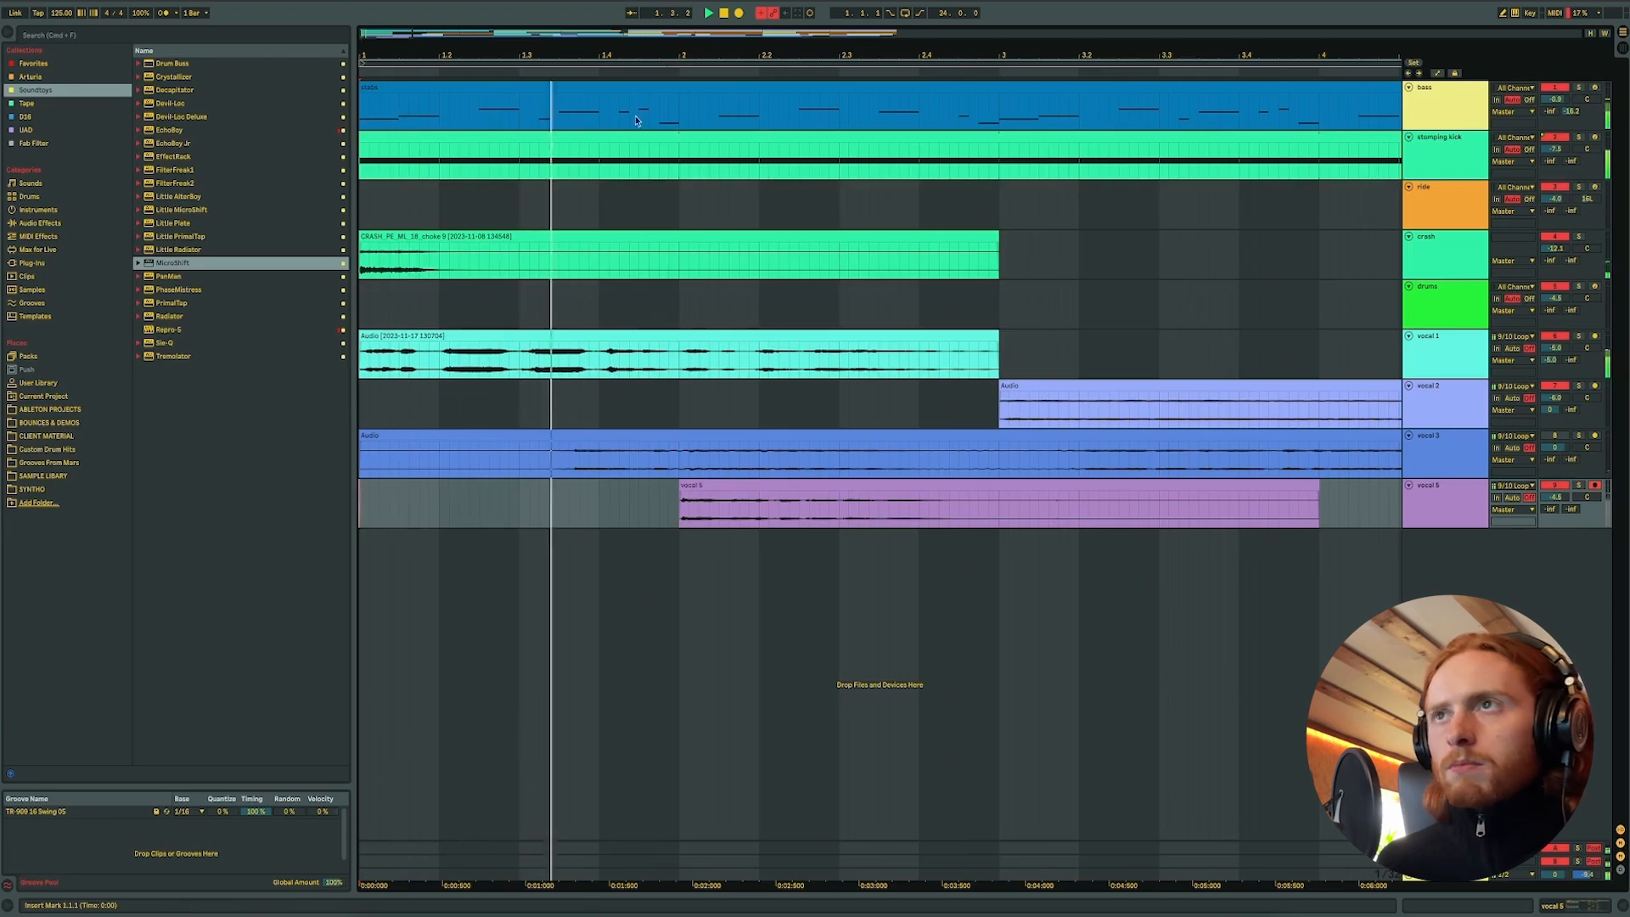
- Shorten the vocal 5 clip to one bar ending at 3.1.1 and lower the track's volume during playback
left_click_drag(666, 53, 466, 52)
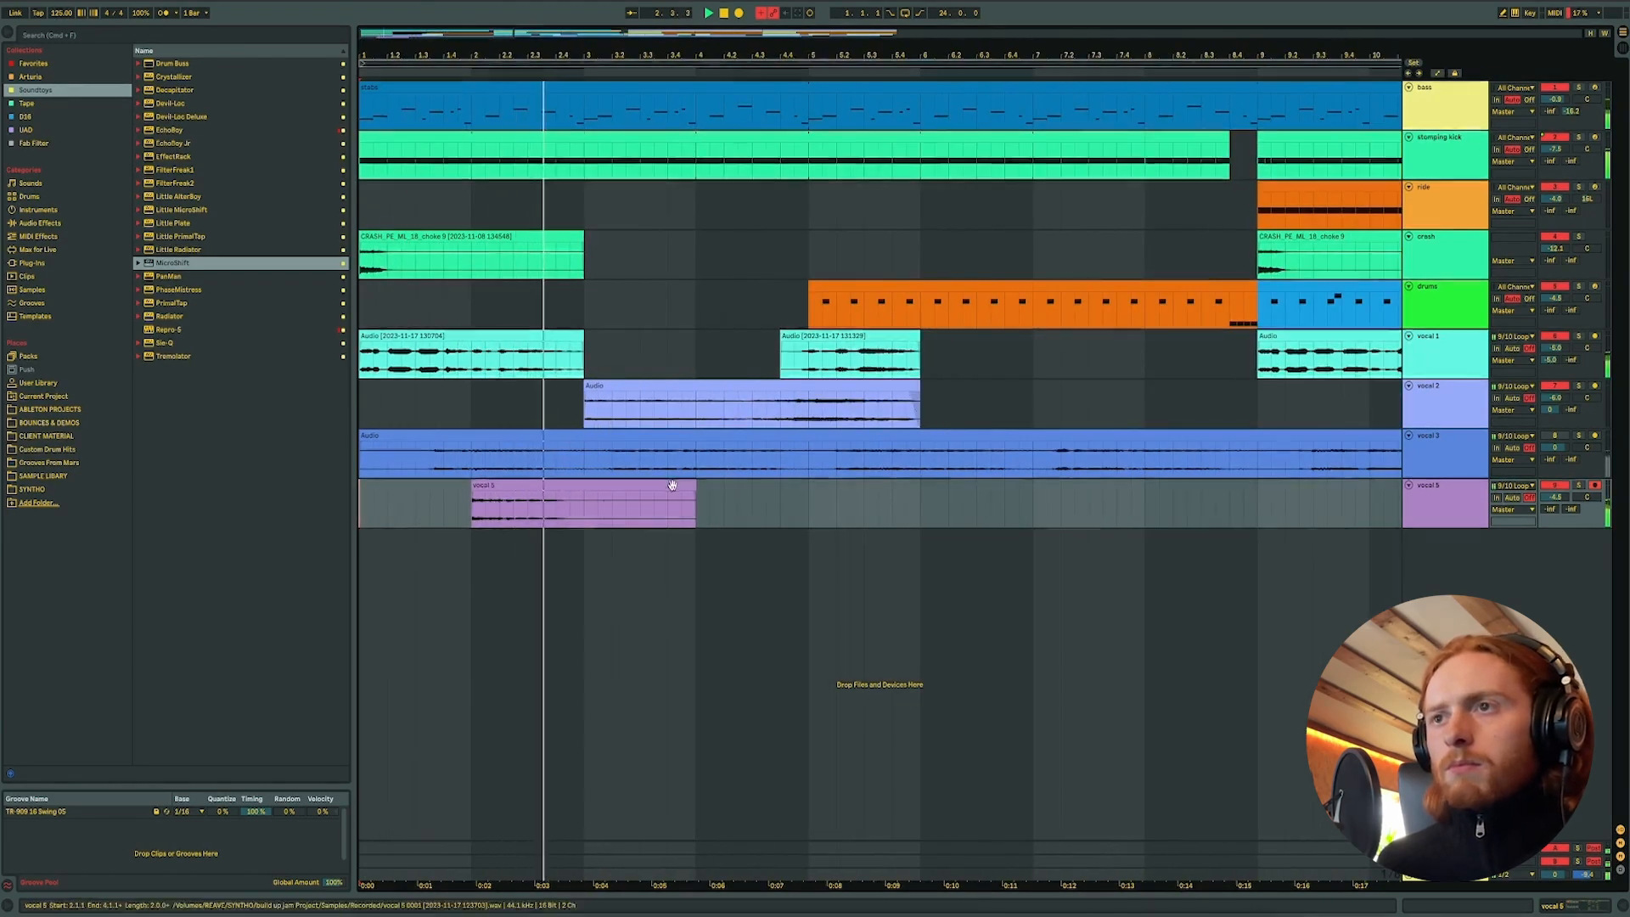
left_click_drag(689, 483, 584, 483)
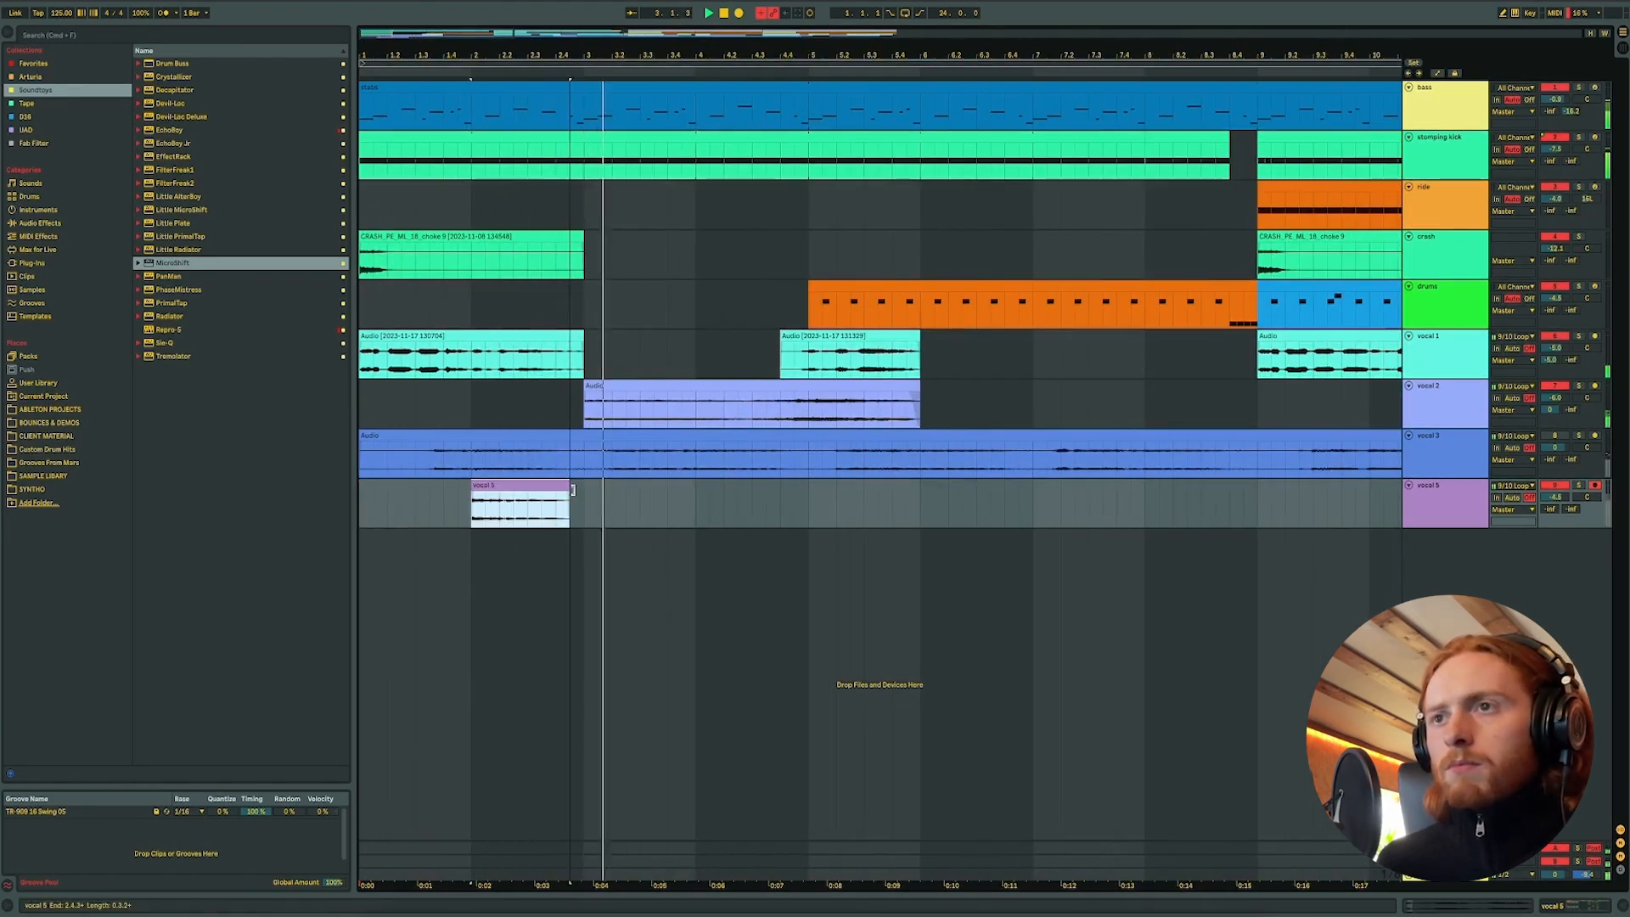
left_click(367, 501)
left_click_drag(1554, 497, 1554, 527)
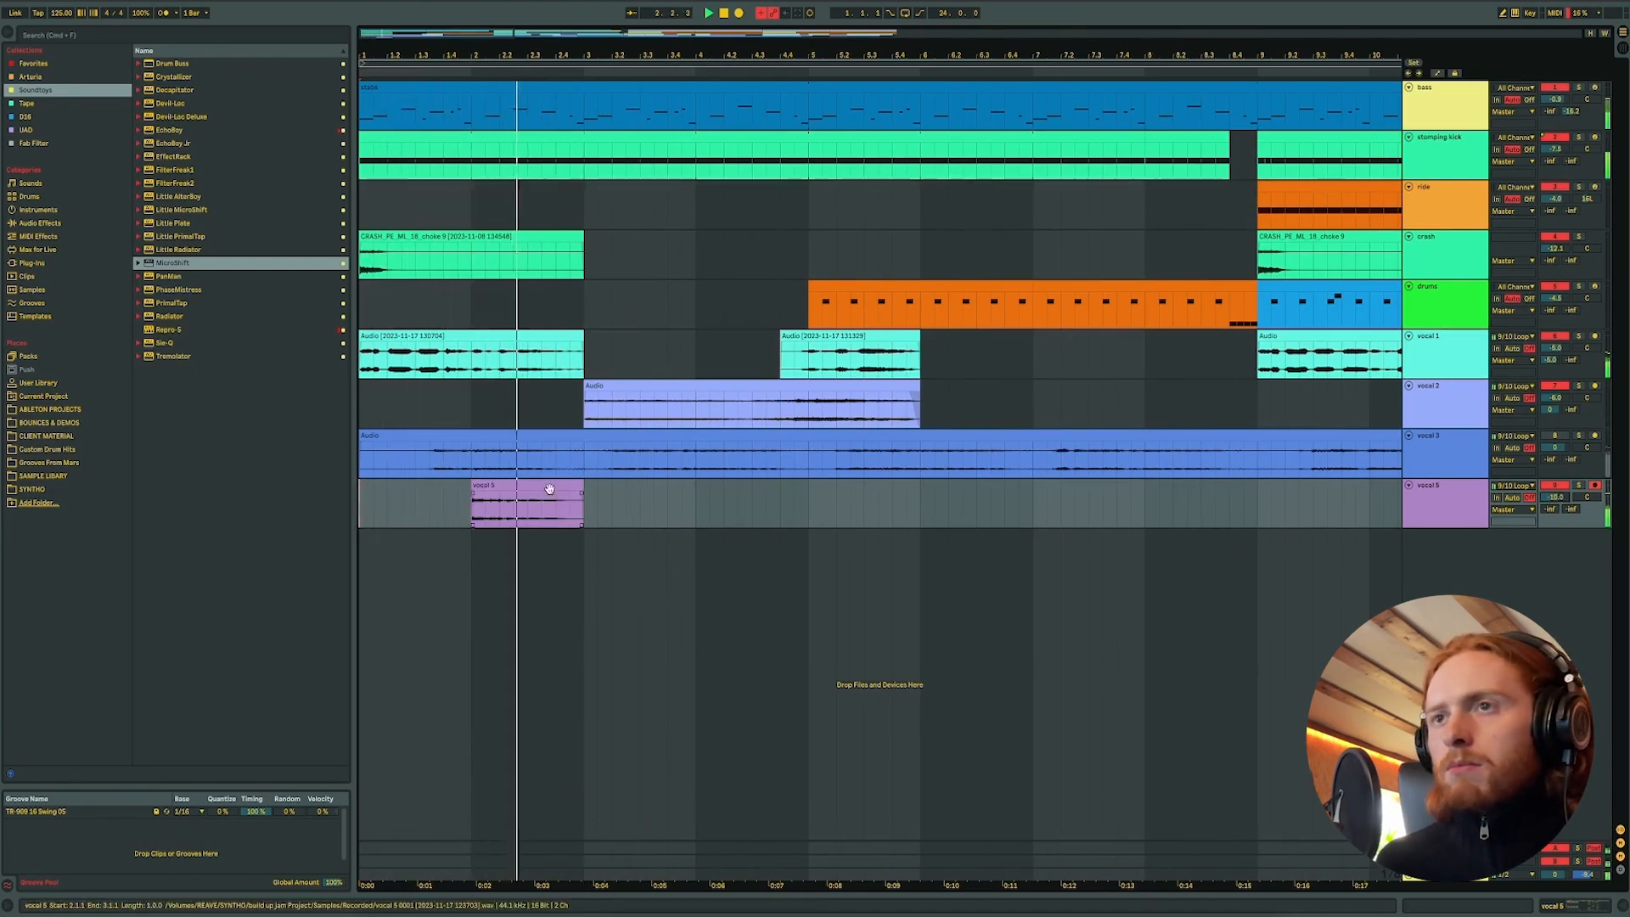
- Move the one-bar vocal 5 clip to 3.4.1 and place a copy of it at 6.4.3
left_click_drag(548, 486, 742, 502)
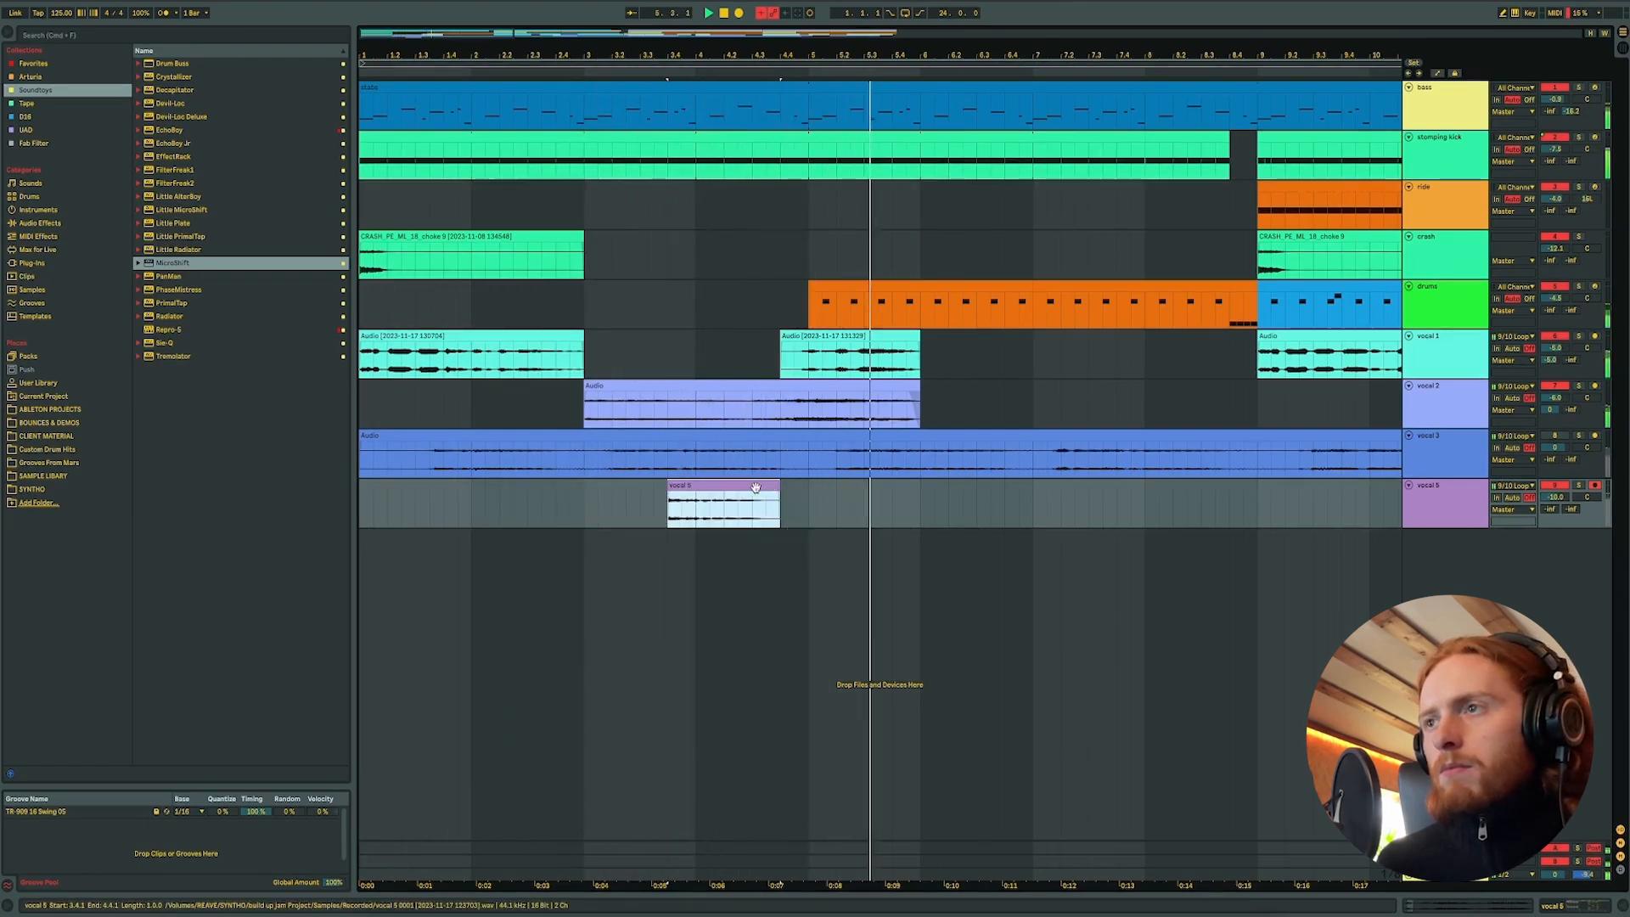
left_click_drag(753, 487, 1105, 489)
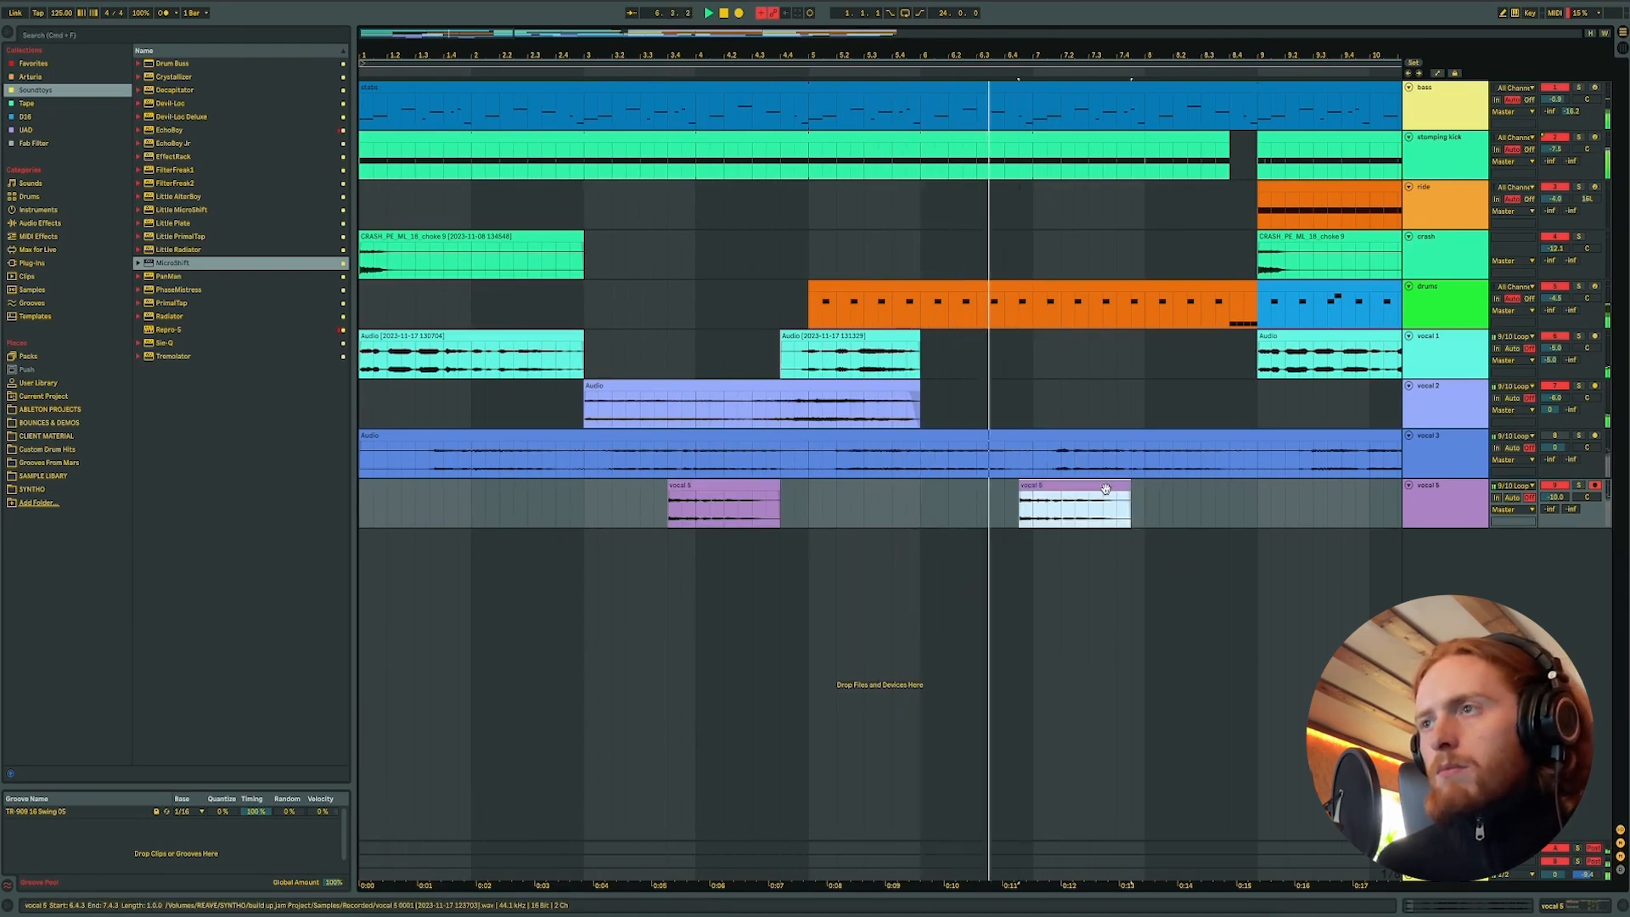
scroll(1106, 492, "right", 9)
scroll(1108, 495, "left", 5)
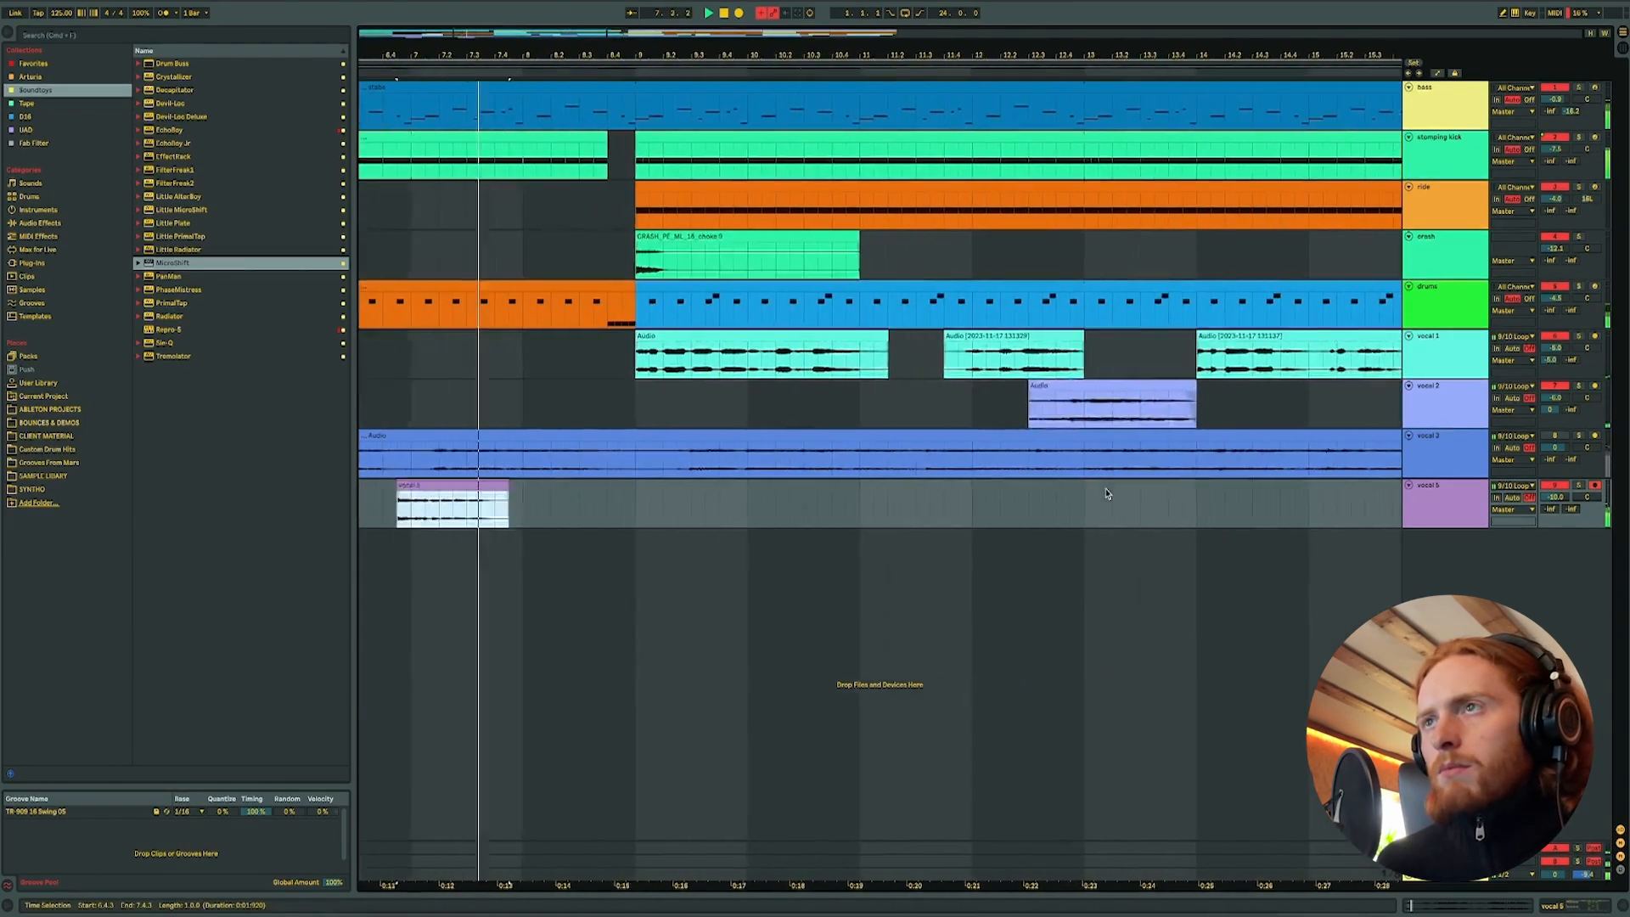
scroll(952, 500, "left", 5)
- Move the copied vocal 5 clip earlier to 5.4.1 and play the passage from bar 5
double_click(1469, 492)
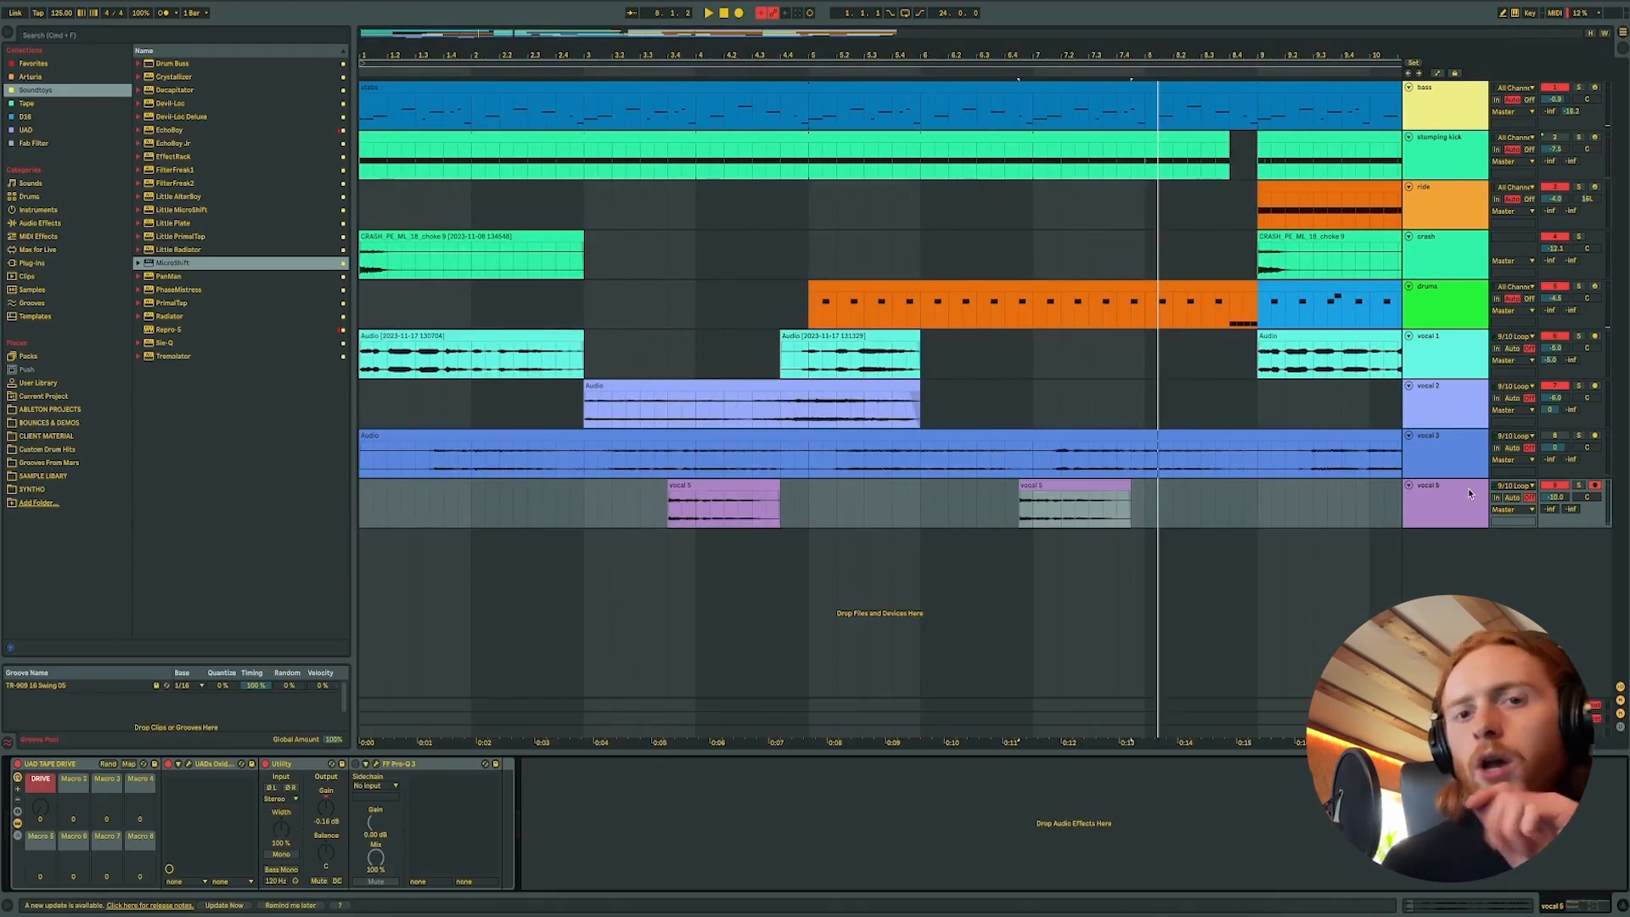
left_click_drag(1080, 501, 984, 485)
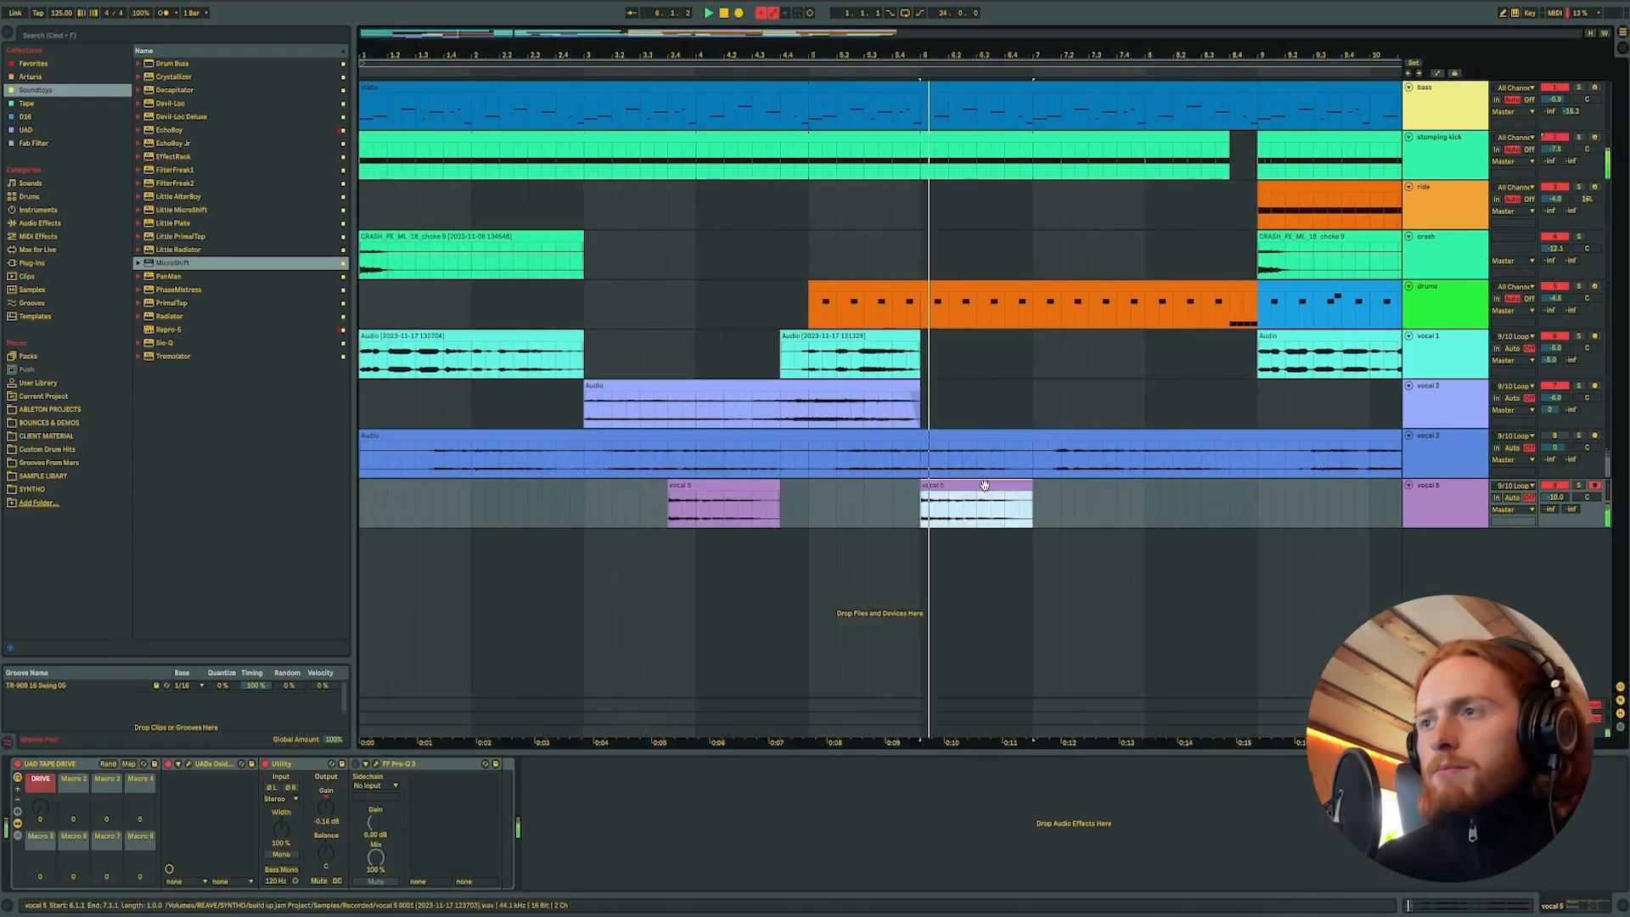
left_click_drag(985, 485, 950, 495)
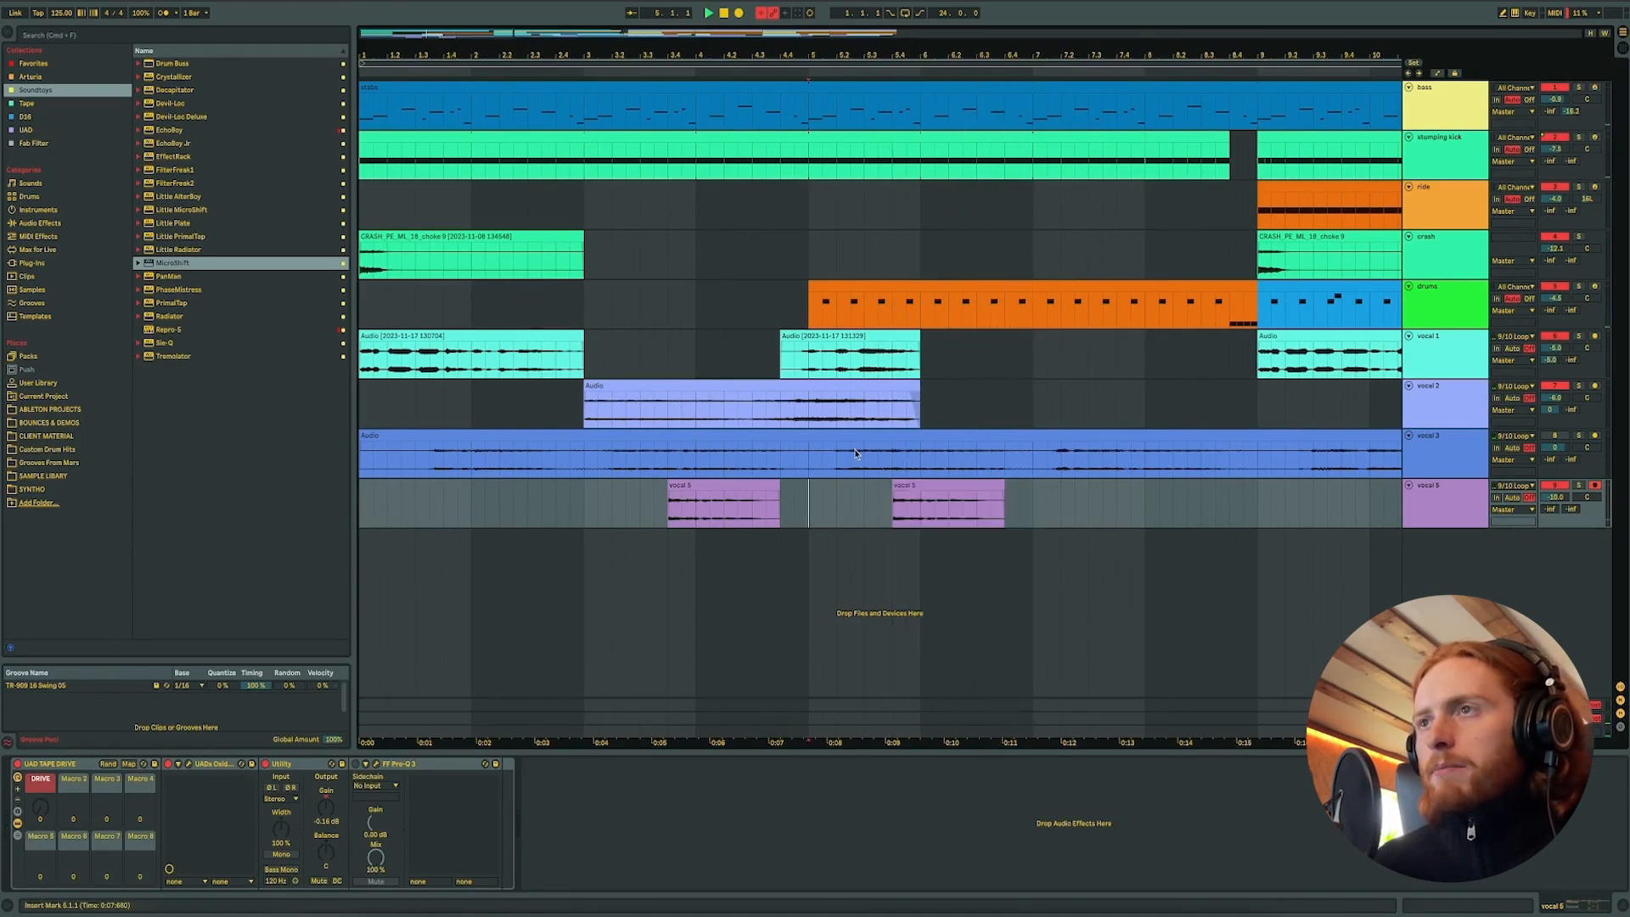
key("space")
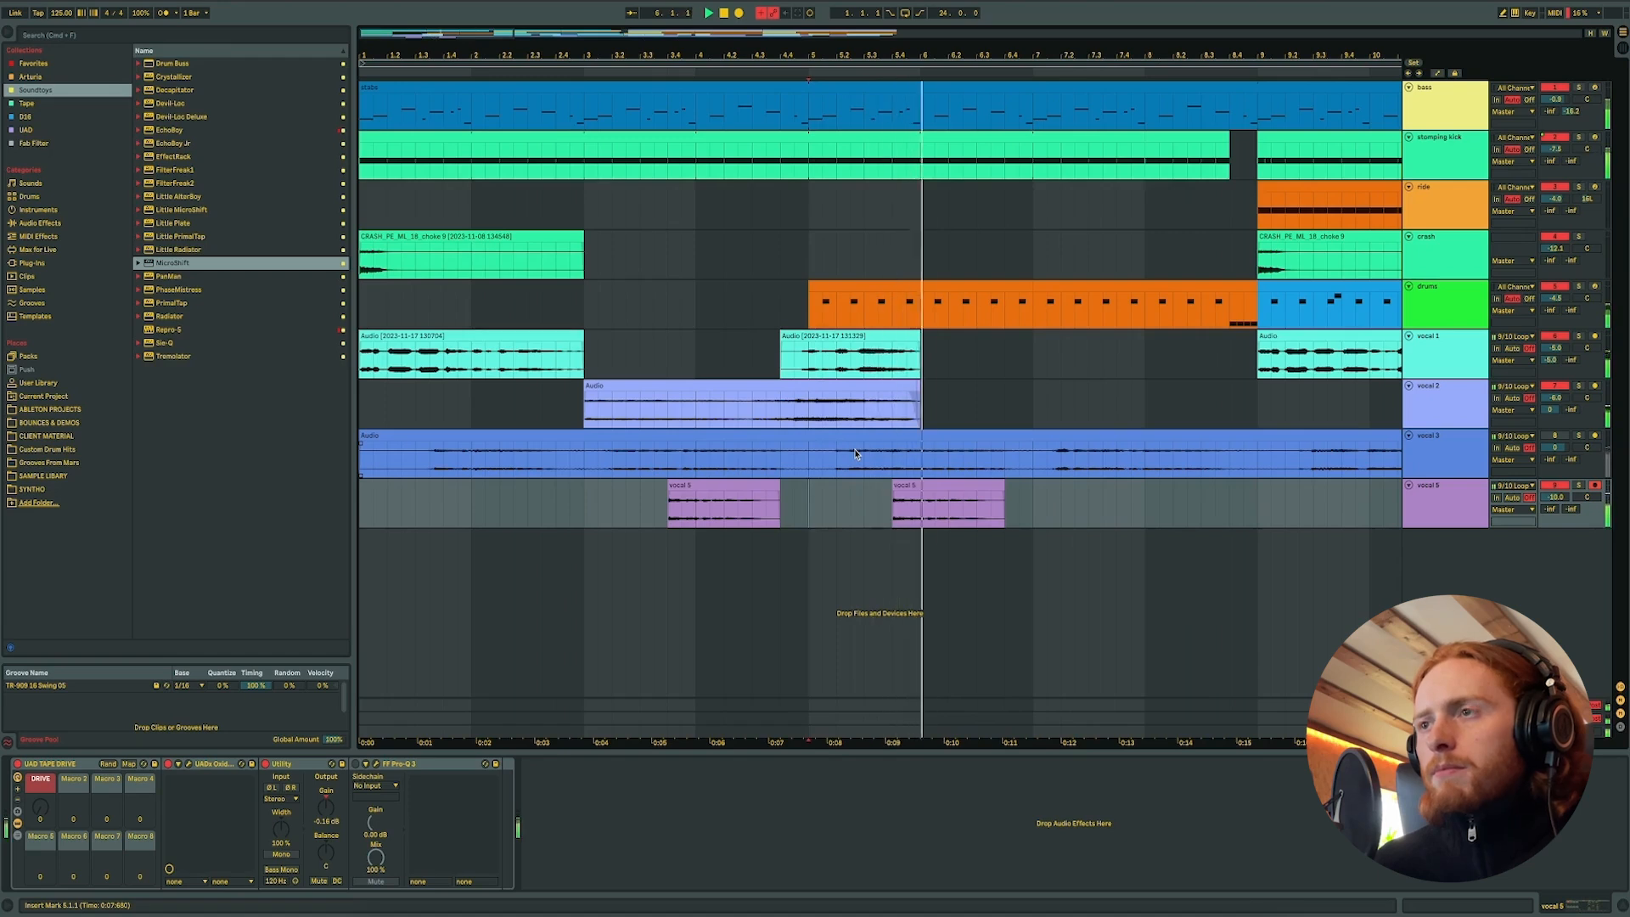
- Trim the start of the copied vocal 5 clip to 6.1.1, checking the cut in playback
left_click(952, 483)
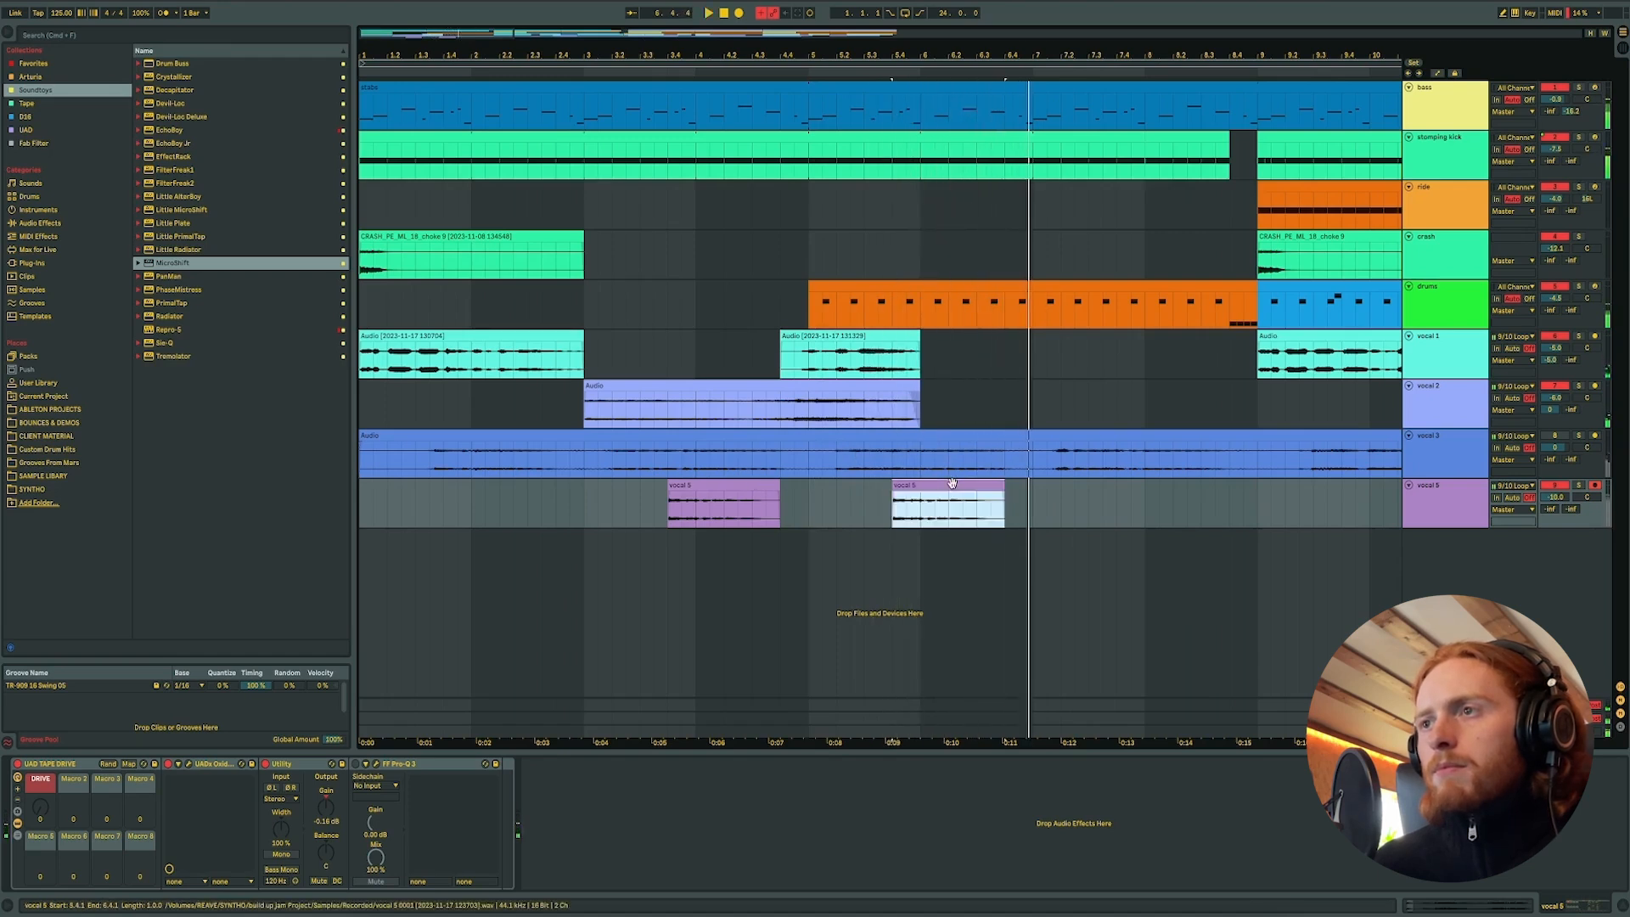
key("space")
key("space")
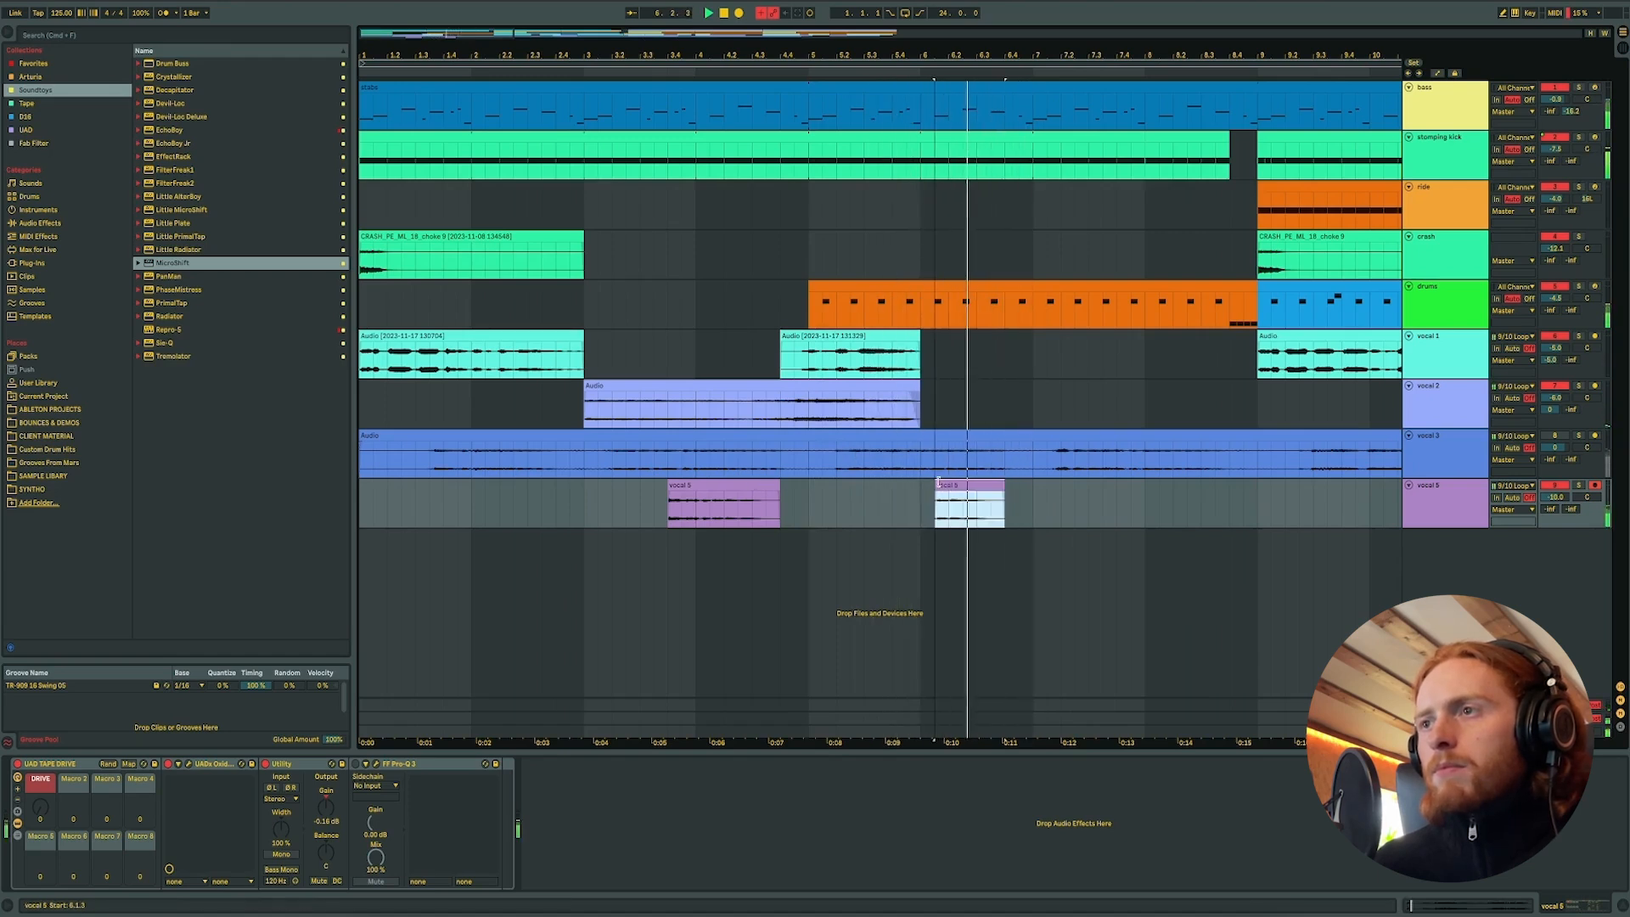
key("space")
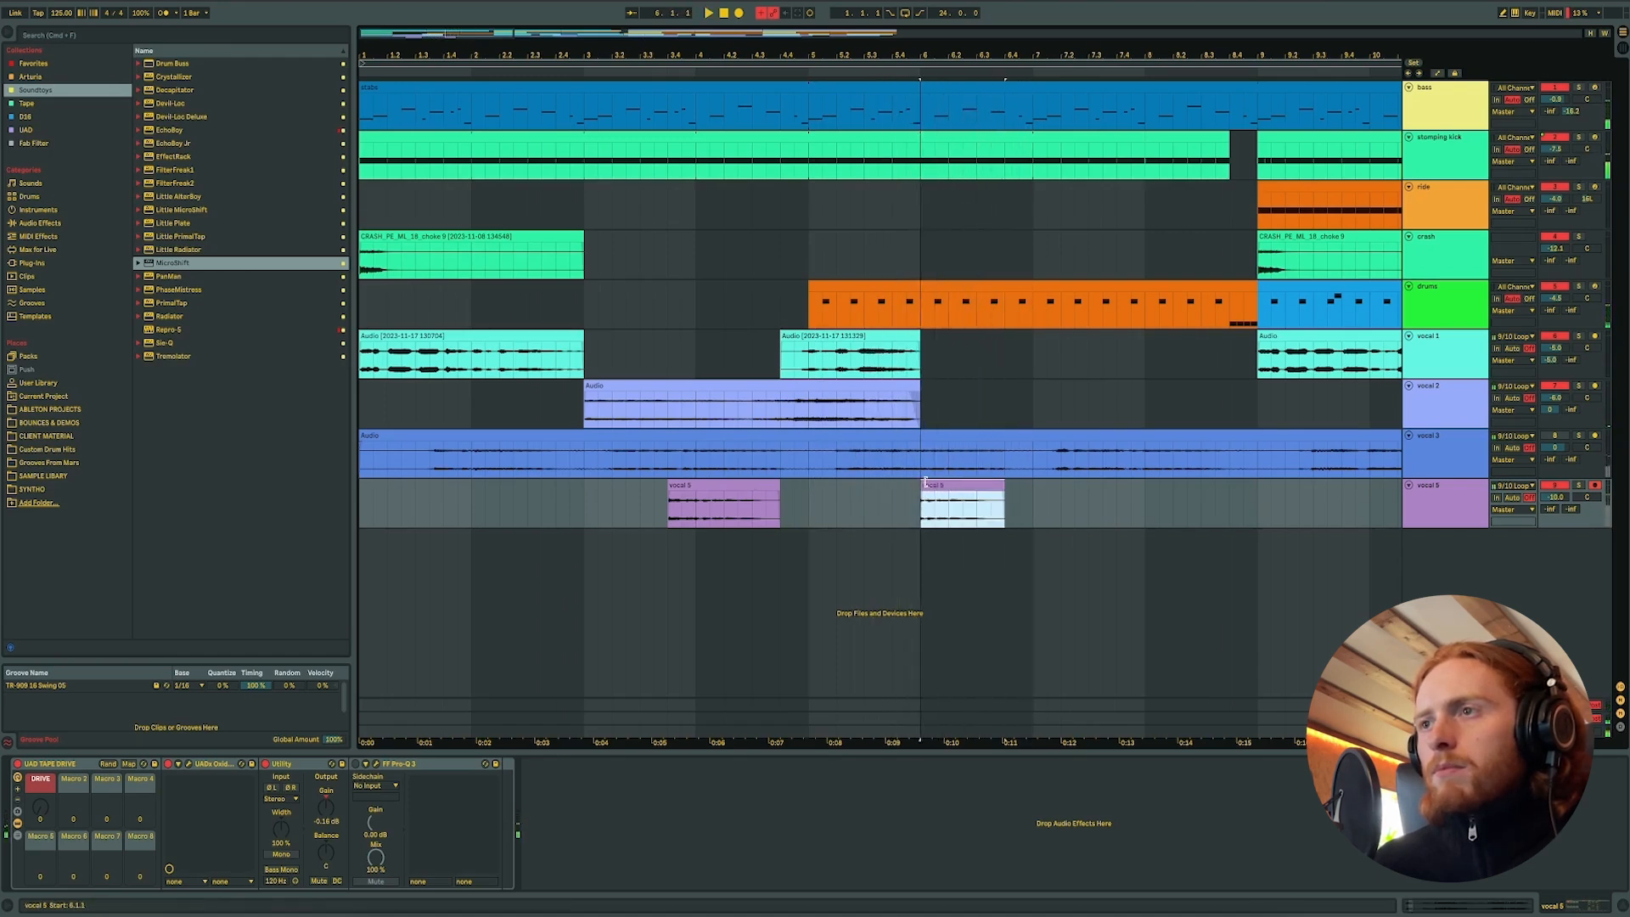
- Trim another sixteenth off the clip's start, shift the clip to 6.1.1, and extend its end to 6.4.1
left_click(985, 86)
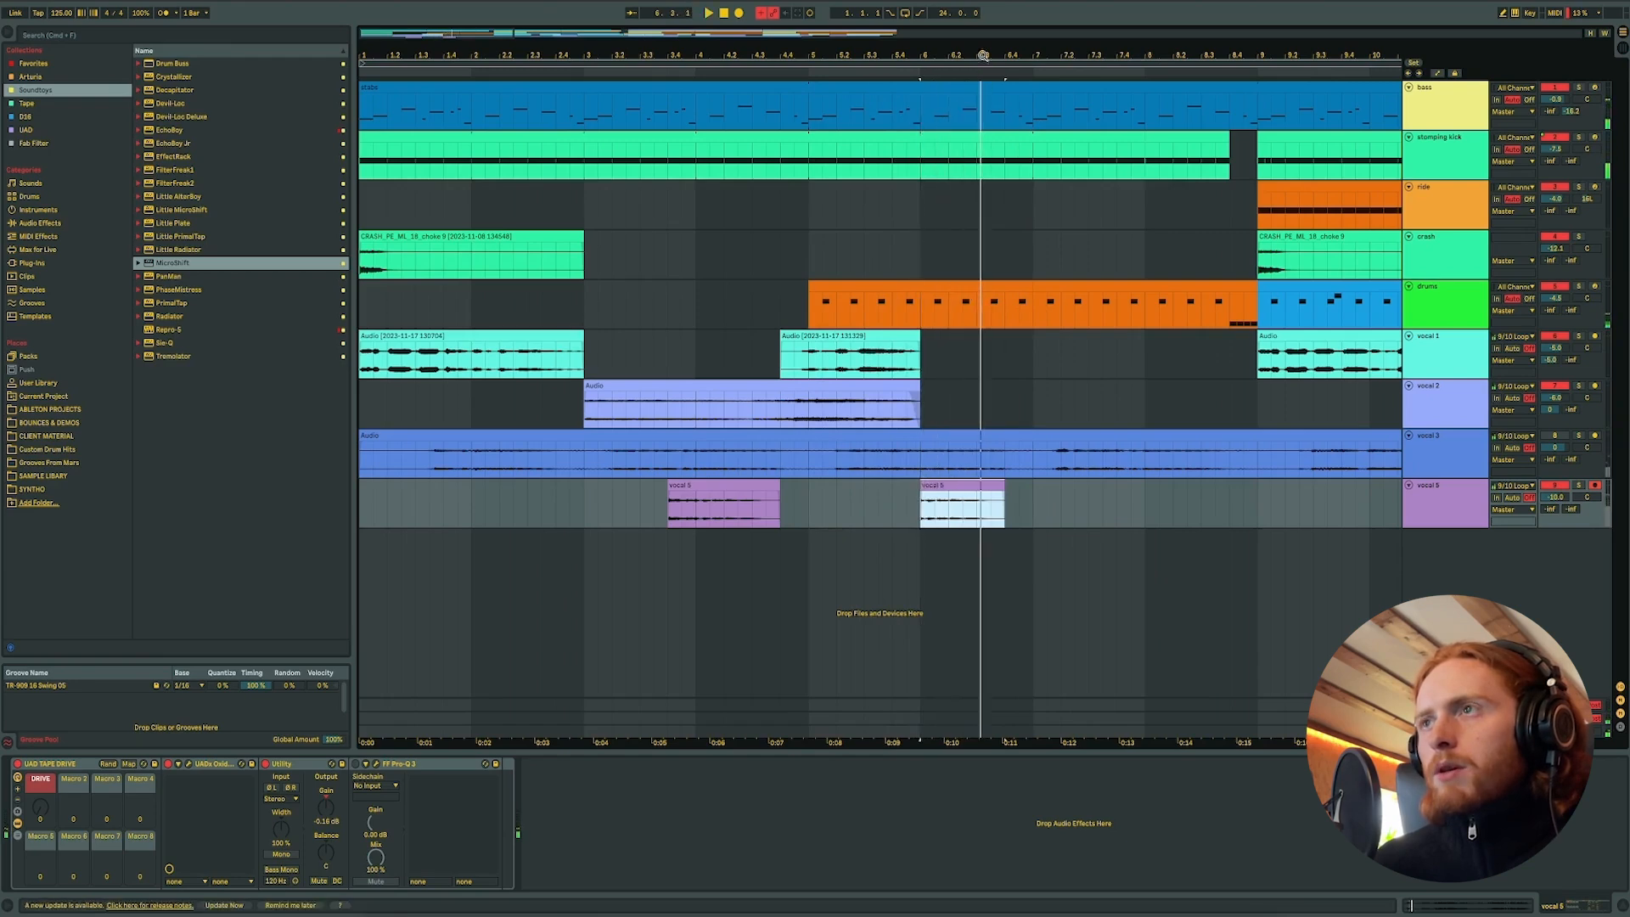
left_click_drag(983, 55, 902, 187)
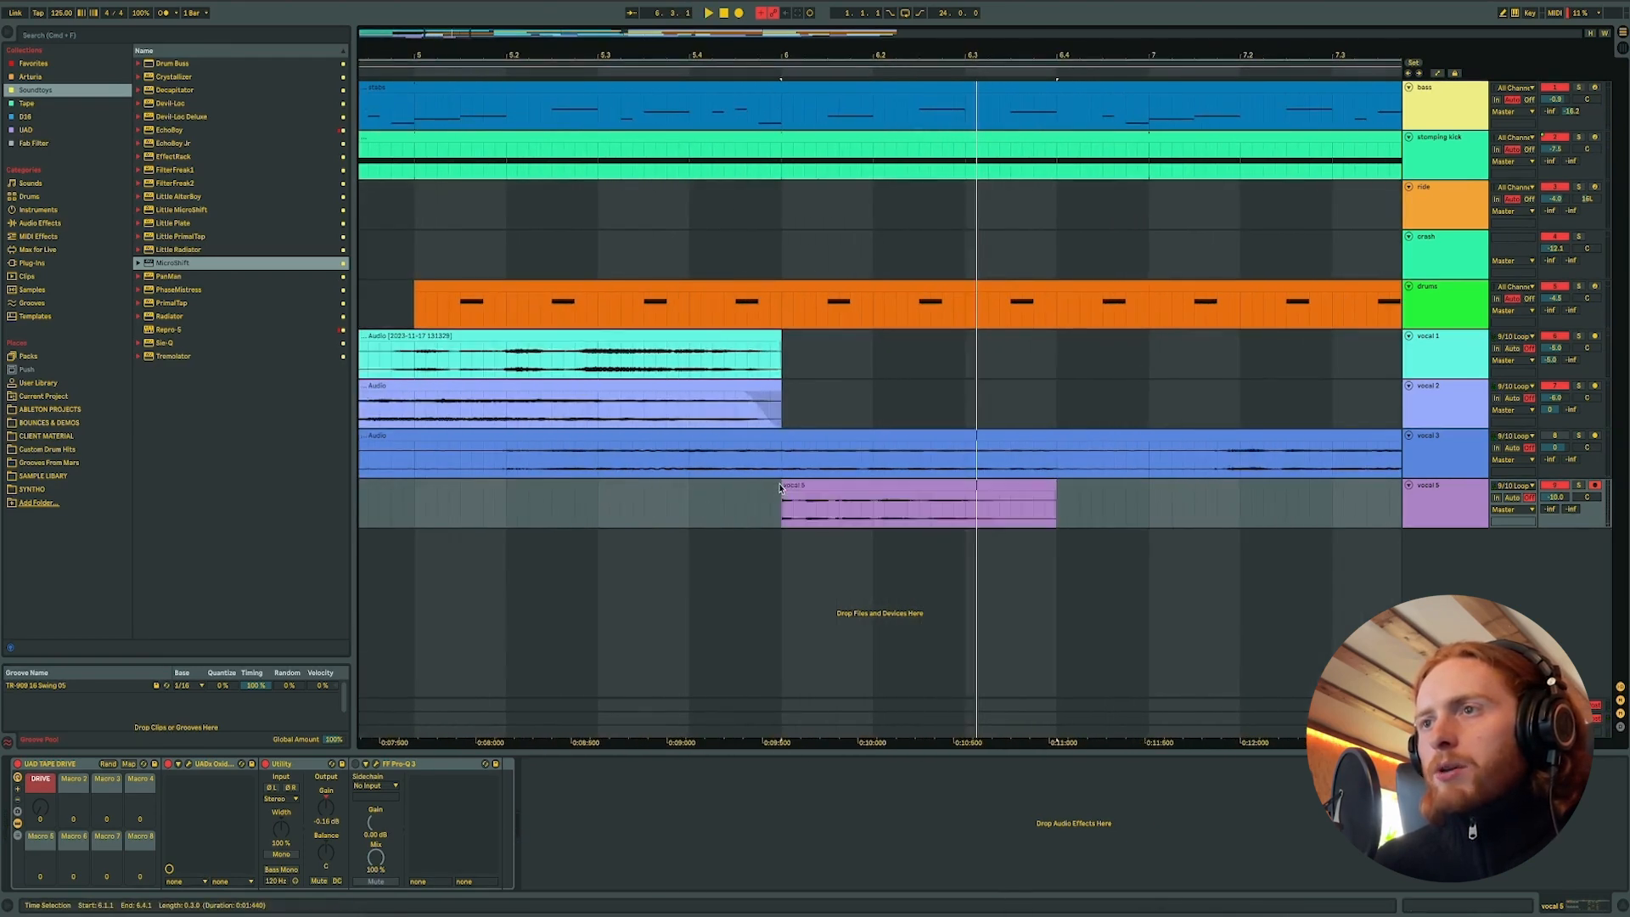
left_click_drag(778, 489, 804, 484)
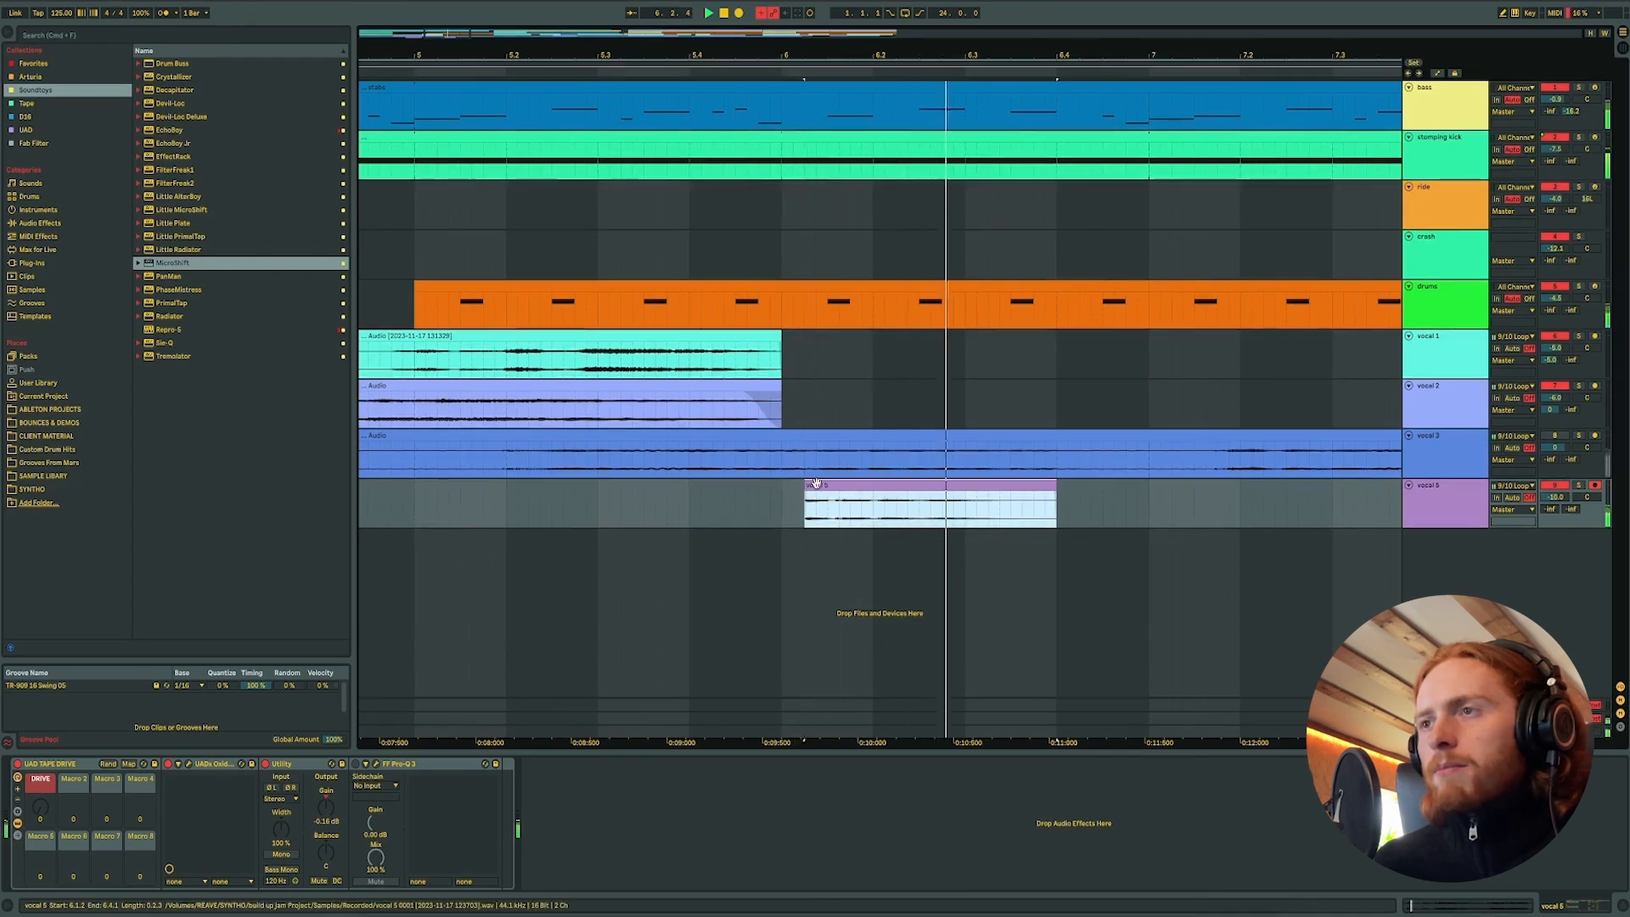
key("Left")
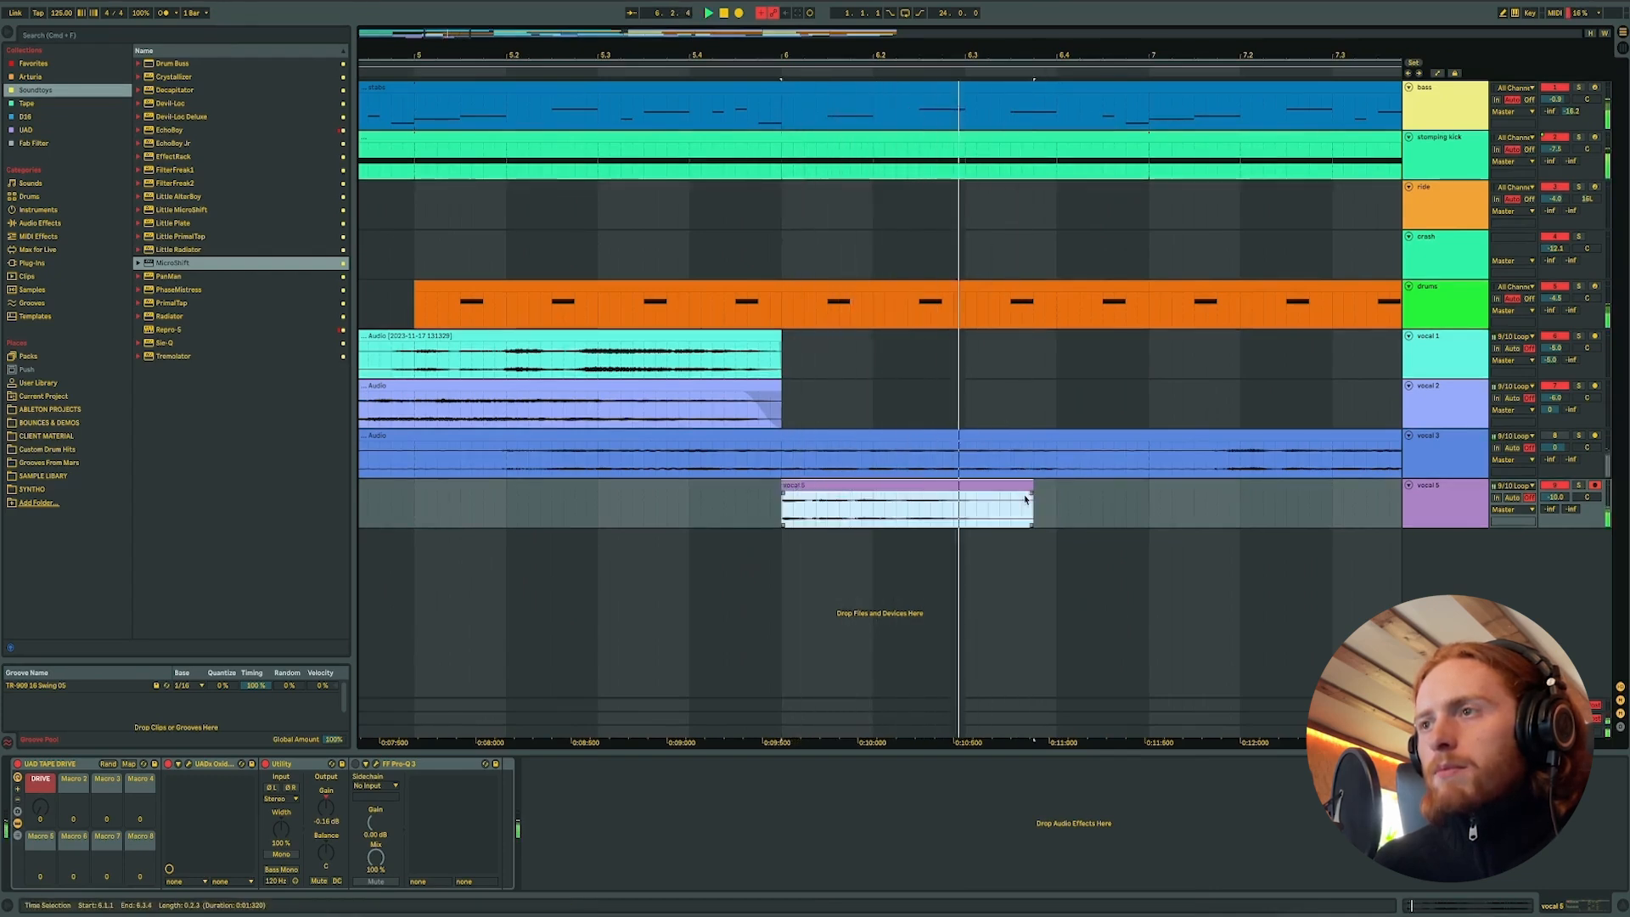
left_click_drag(1033, 484, 1058, 484)
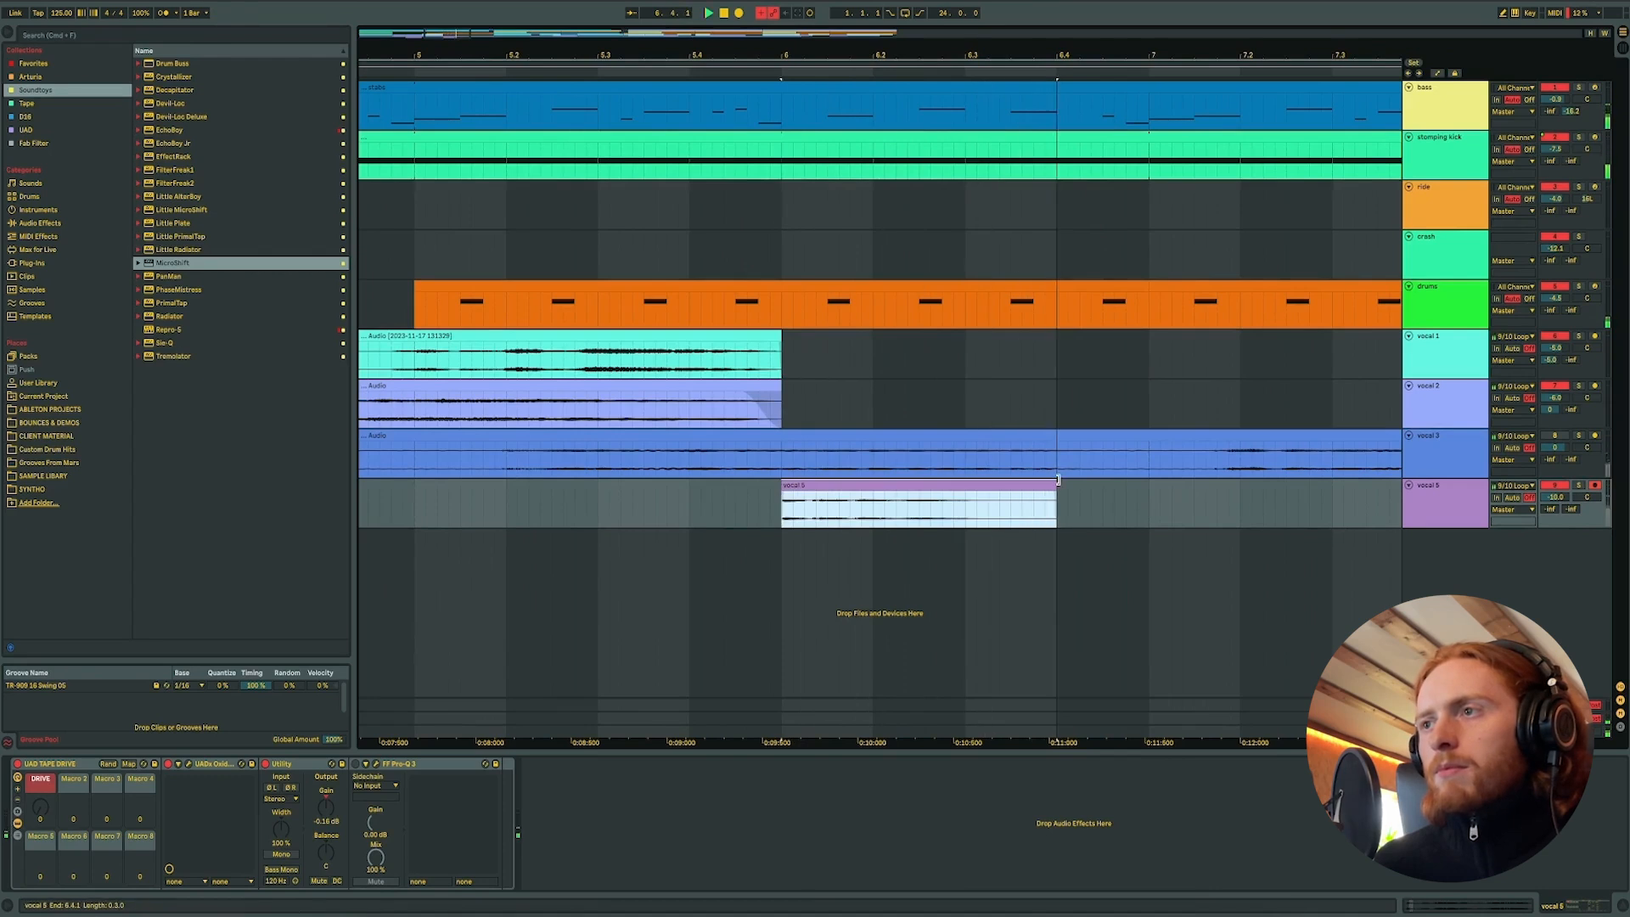
- Consolidate the trimmed vocal 5 clip at bar 6 and open its sample view
double_click(1010, 484)
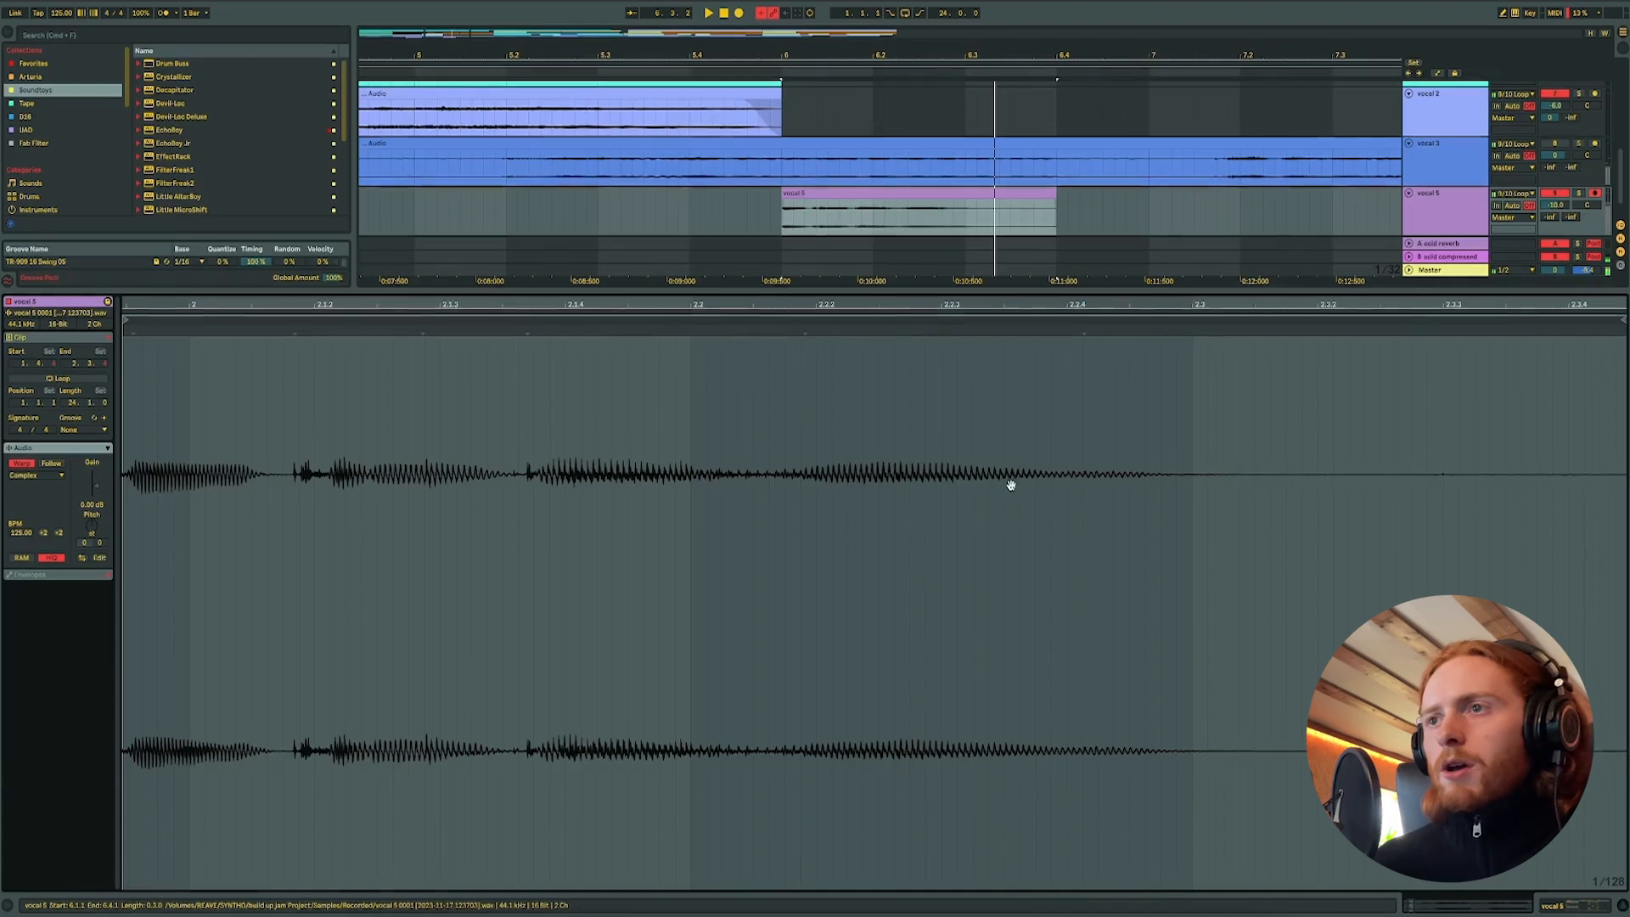
left_click(1621, 907)
left_click(841, 487)
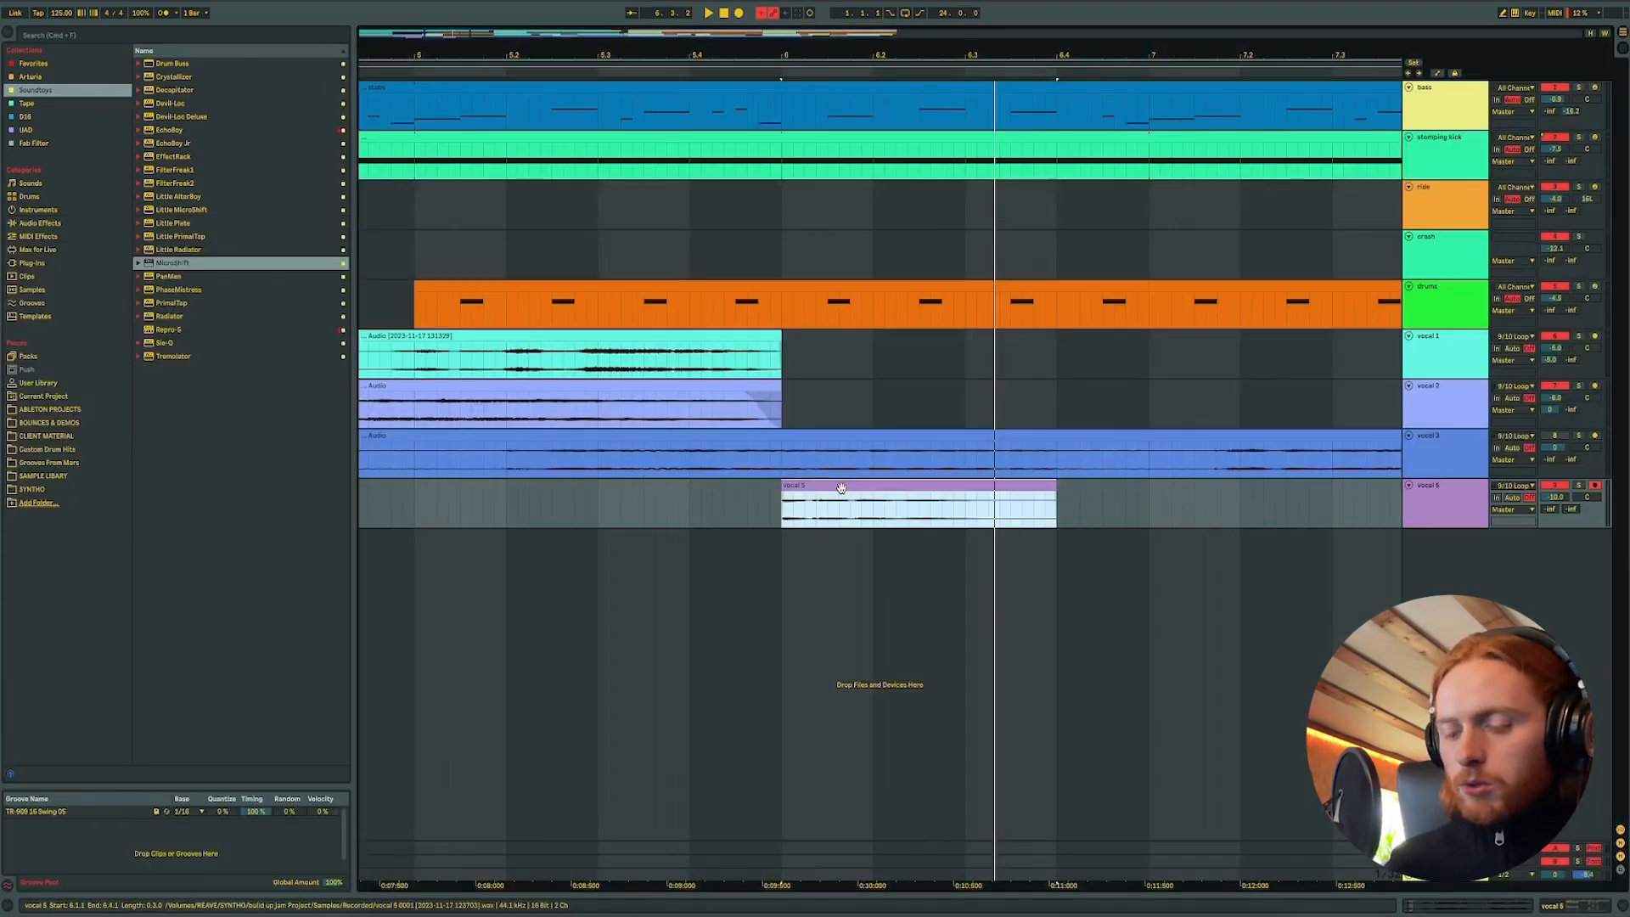
double_click(841, 487)
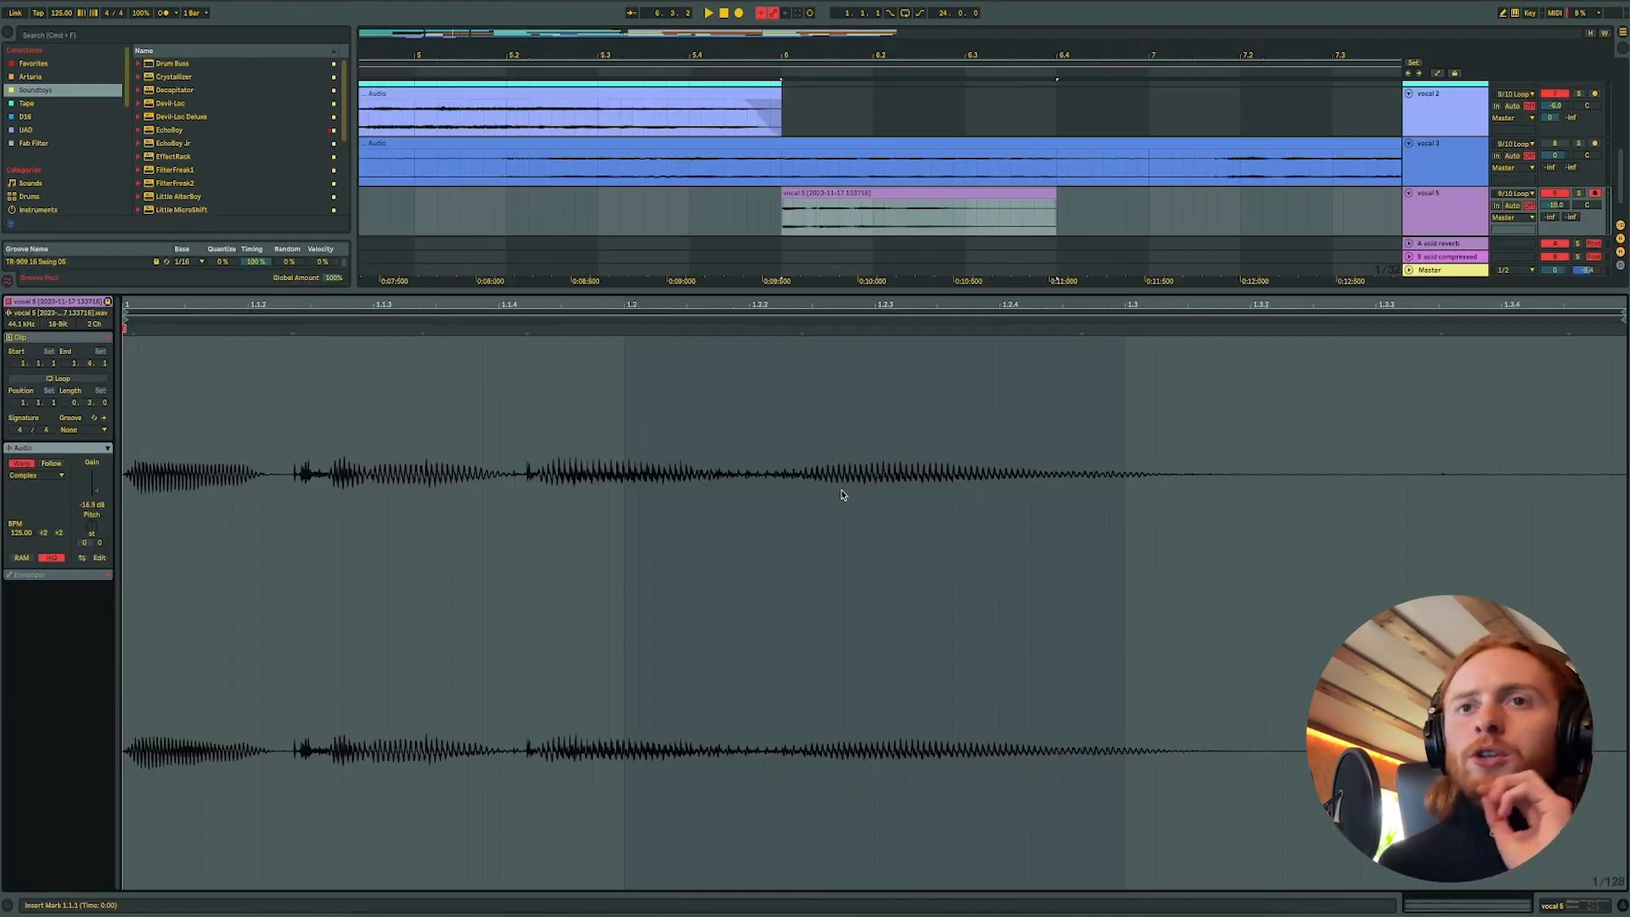
- Lower the consolidated clip's pitch with Warp off, play it, and re-enable Warp while keeping the current timing
left_click(21, 464)
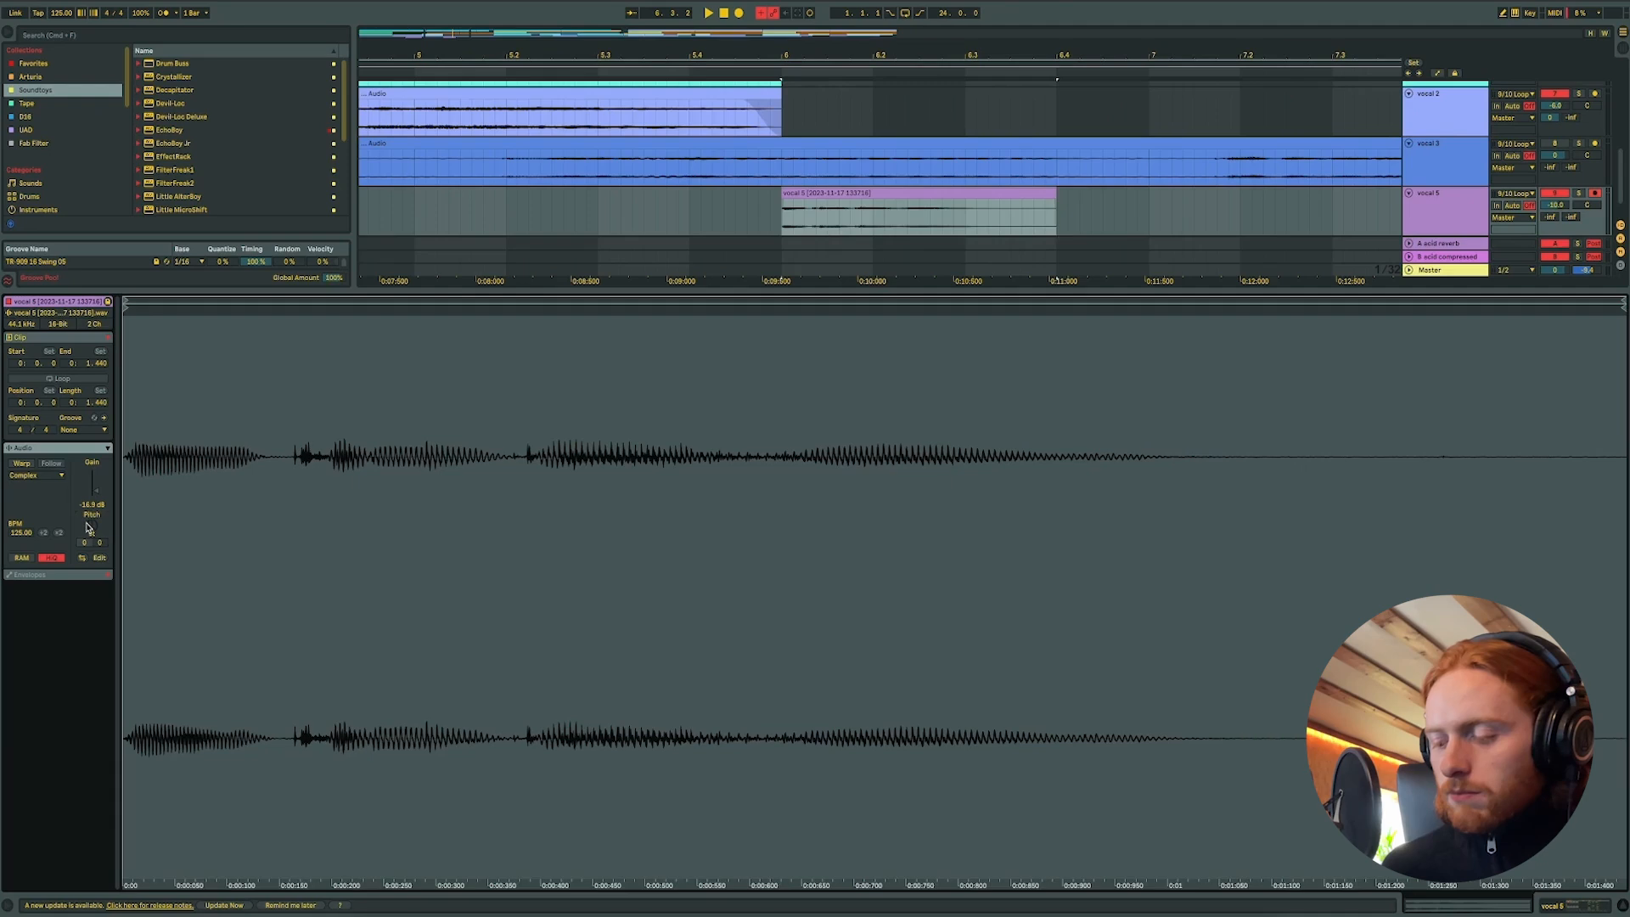
left_click_drag(88, 527, 88, 525)
key("space")
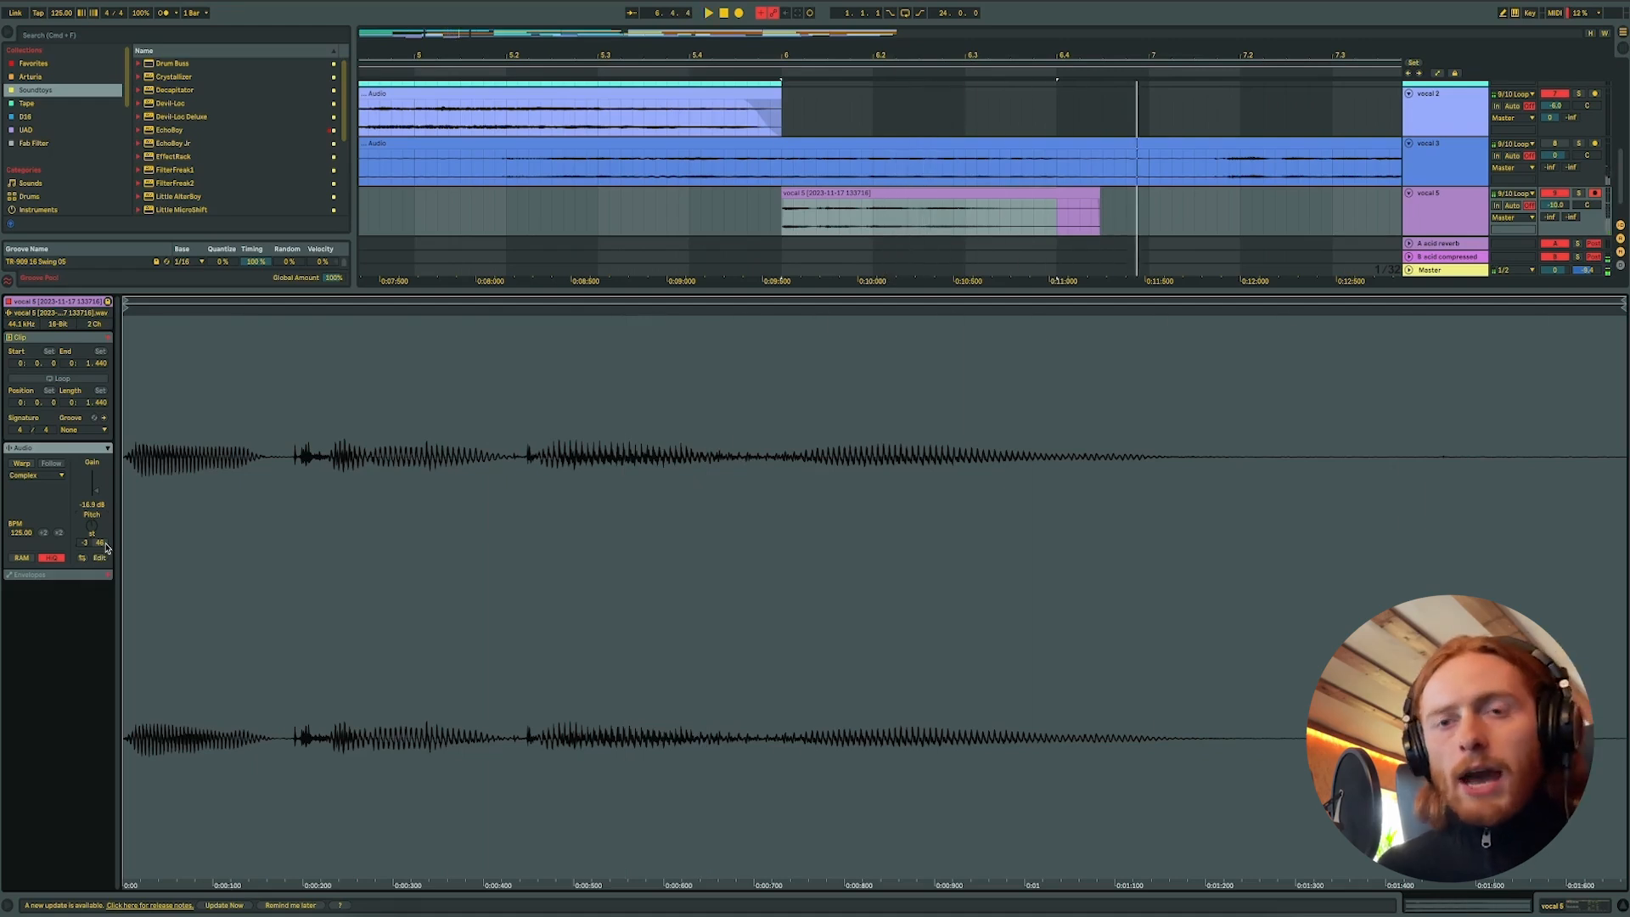
left_click(15, 467)
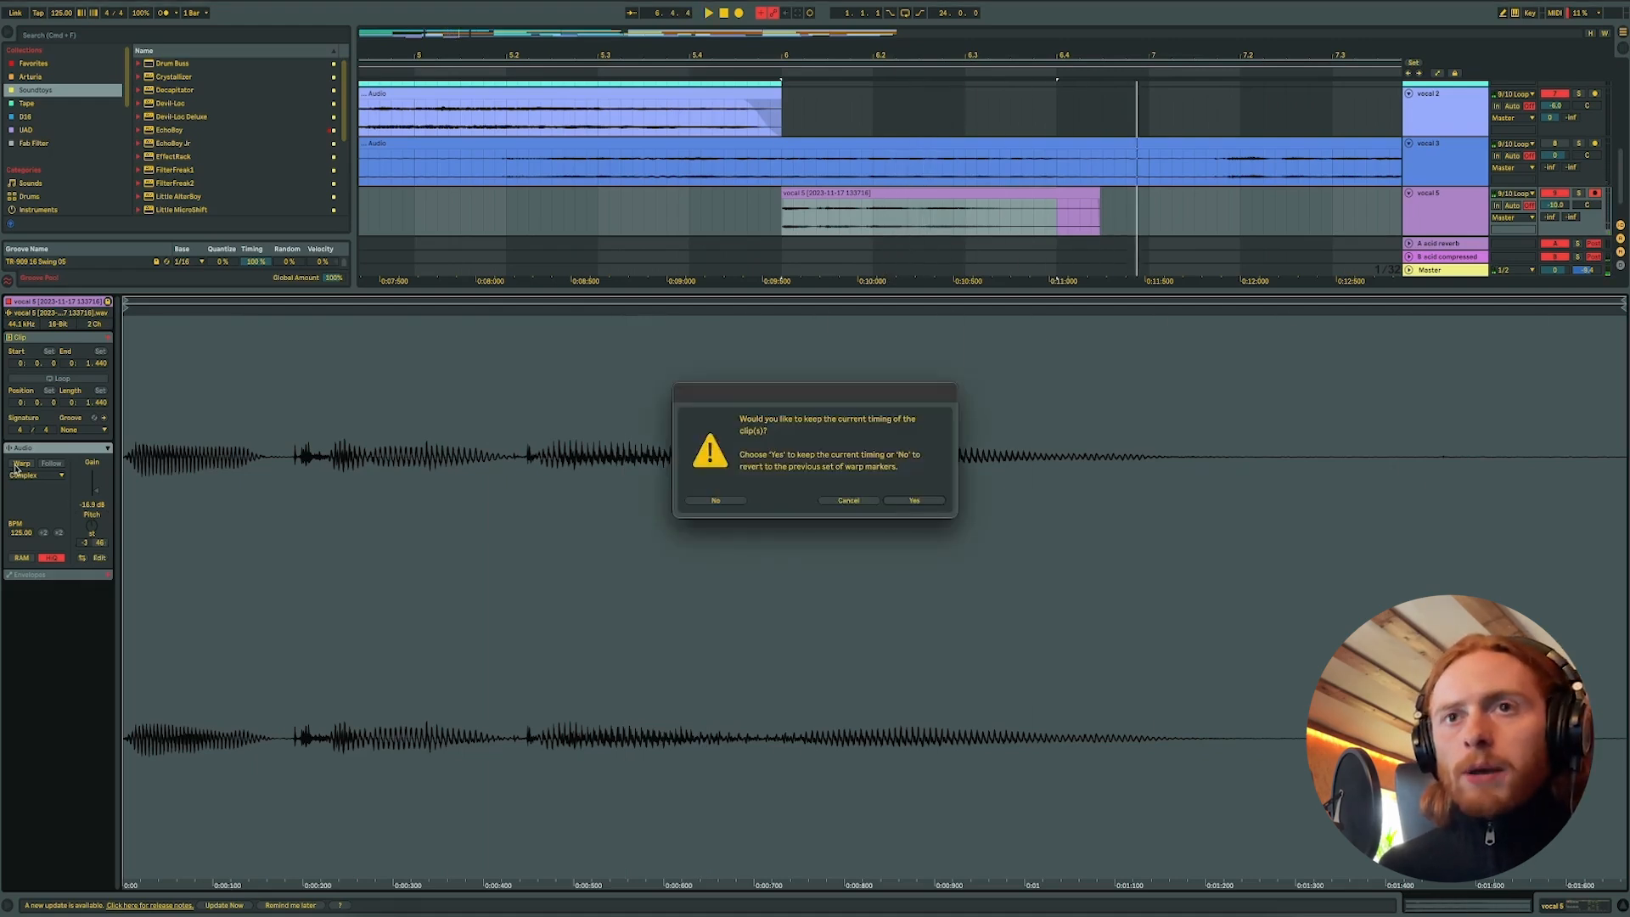
left_click(926, 500)
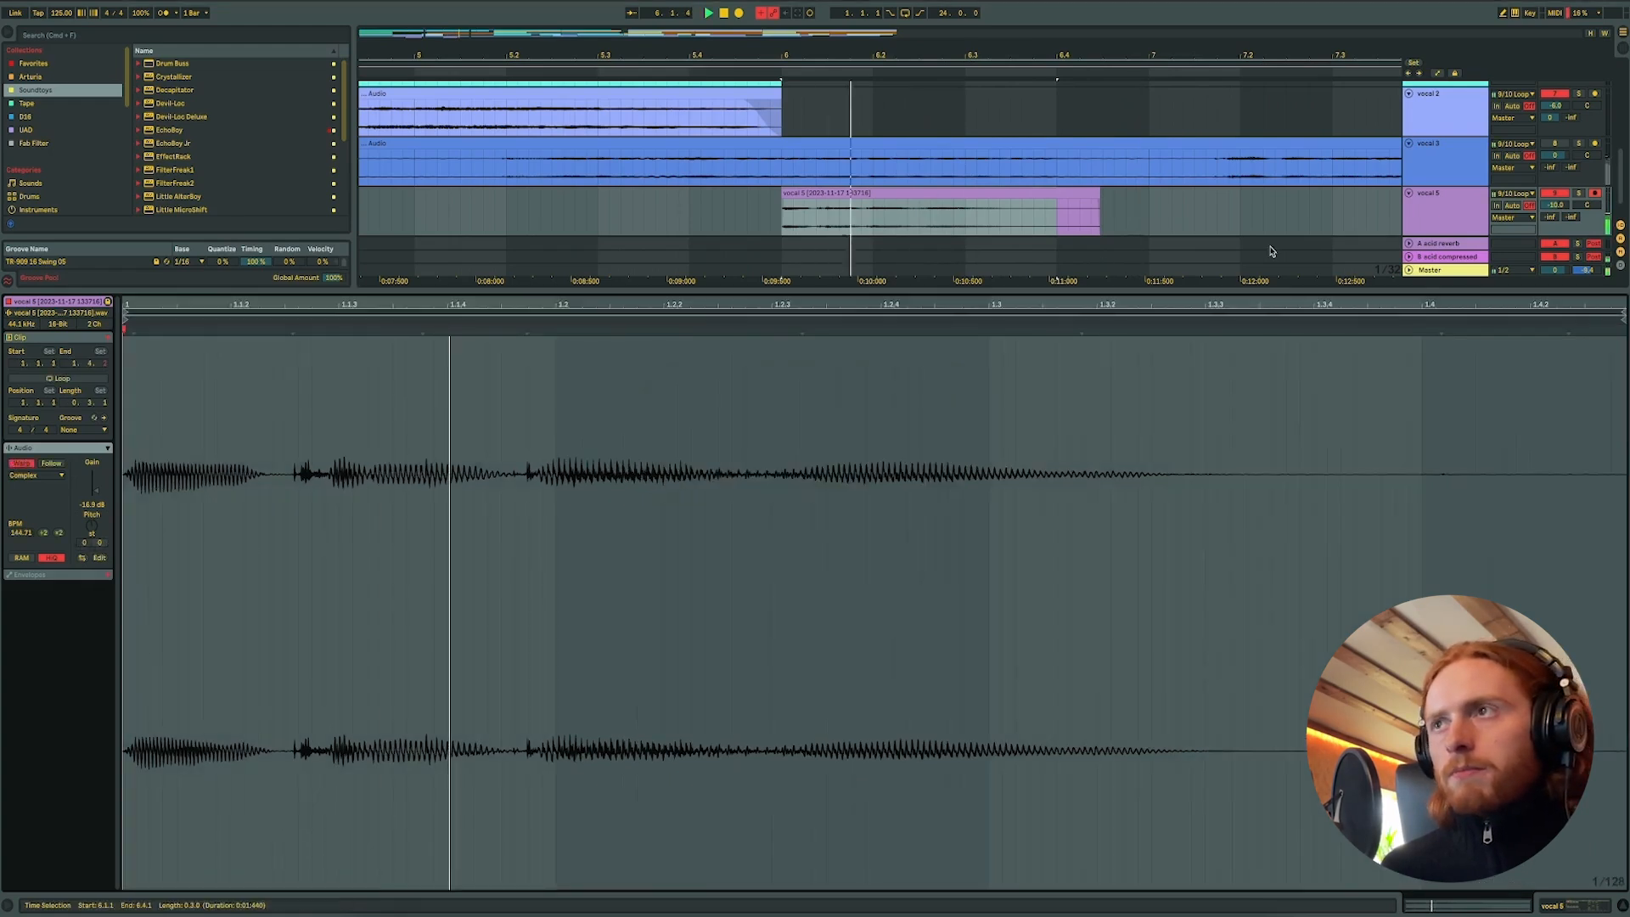
- Trim the pitched-down vocal 5 clip's end to 6.4.1 and consolidate the clip
left_click(1102, 200)
left_click_drag(1103, 200, 1055, 195)
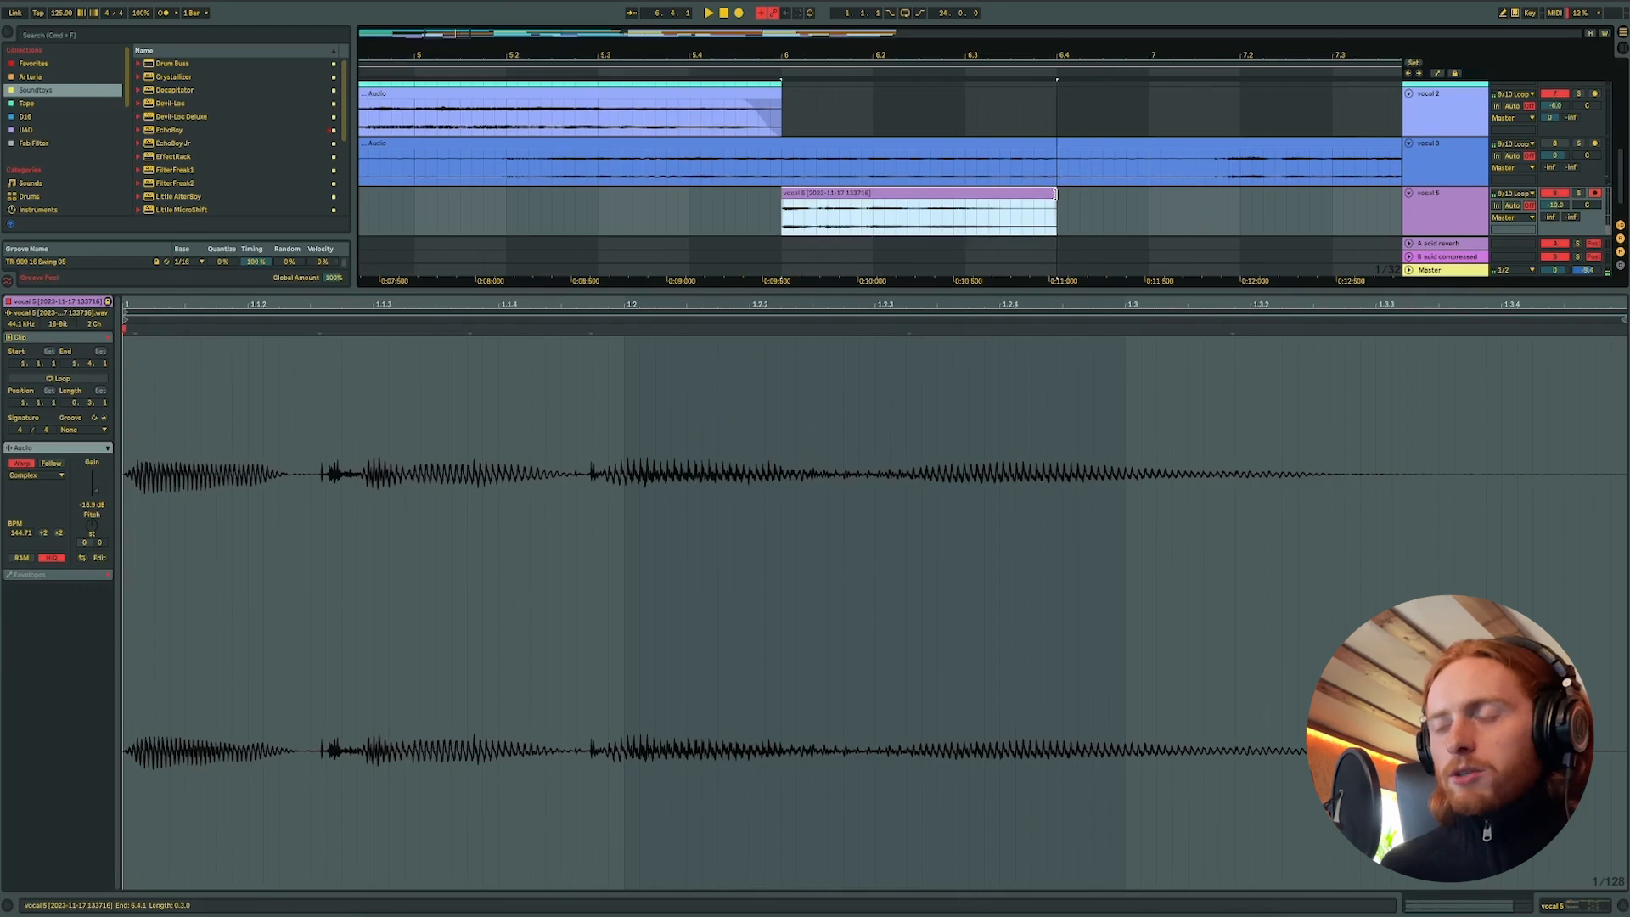
key("super+j")
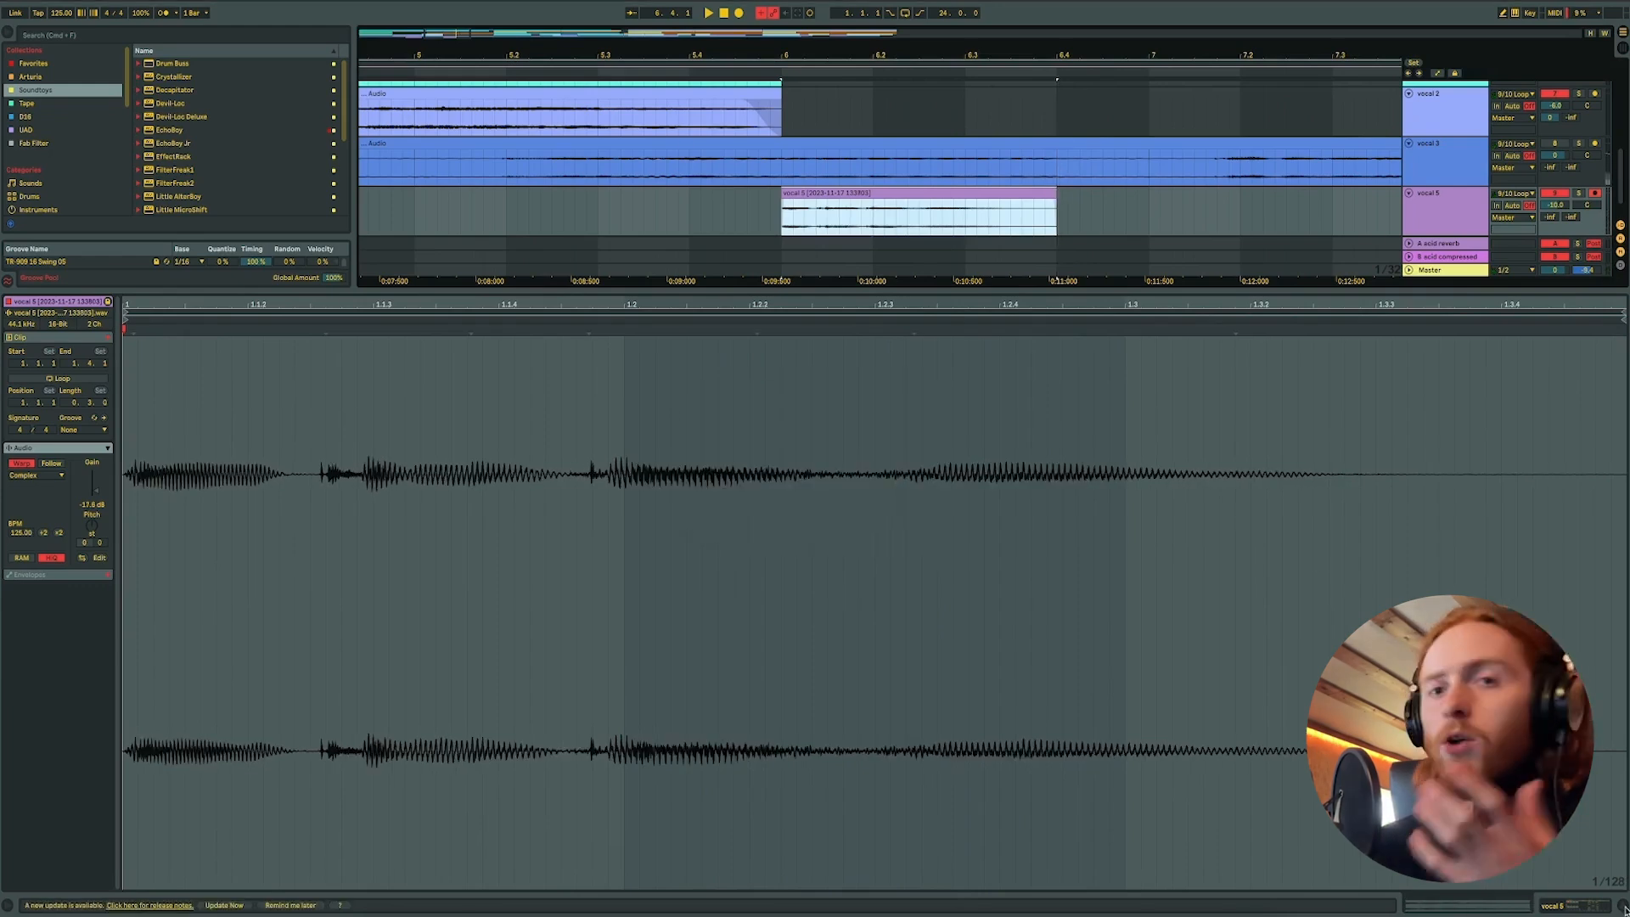
- Close the sample view and delete the earlier vocal 5 clip at 3.4.1
left_click(1622, 907)
left_click_drag(898, 49, 898, 42)
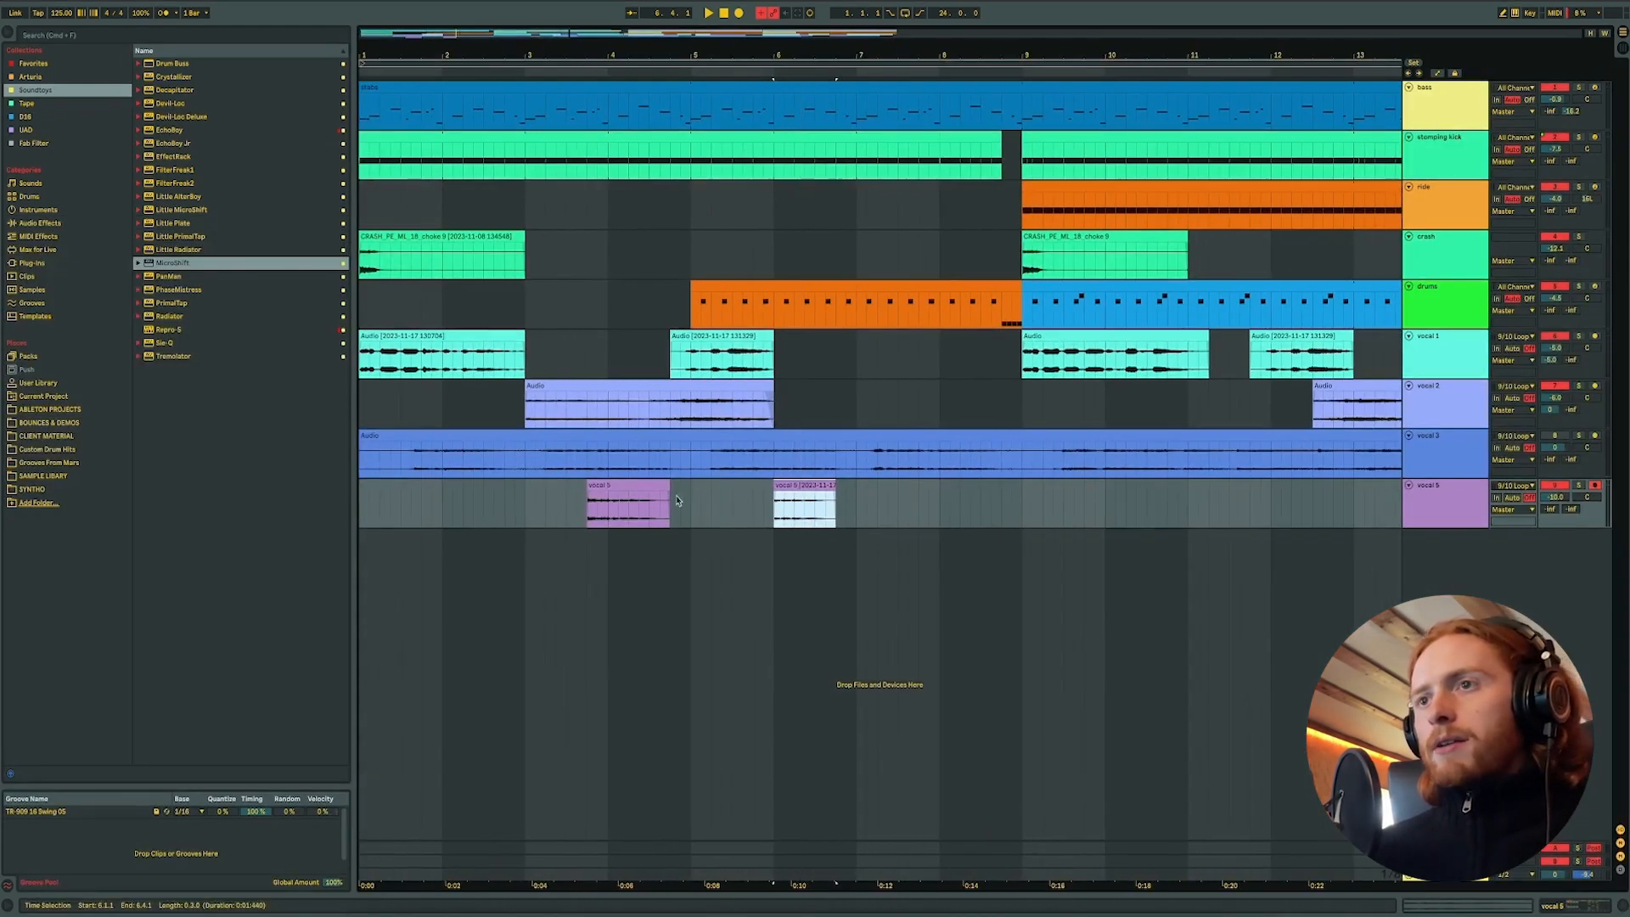
left_click(632, 484)
key("Delete")
- Add Soundtoys EchoBoy at the end of the vocal 5 track's effect chain
double_click(1473, 502)
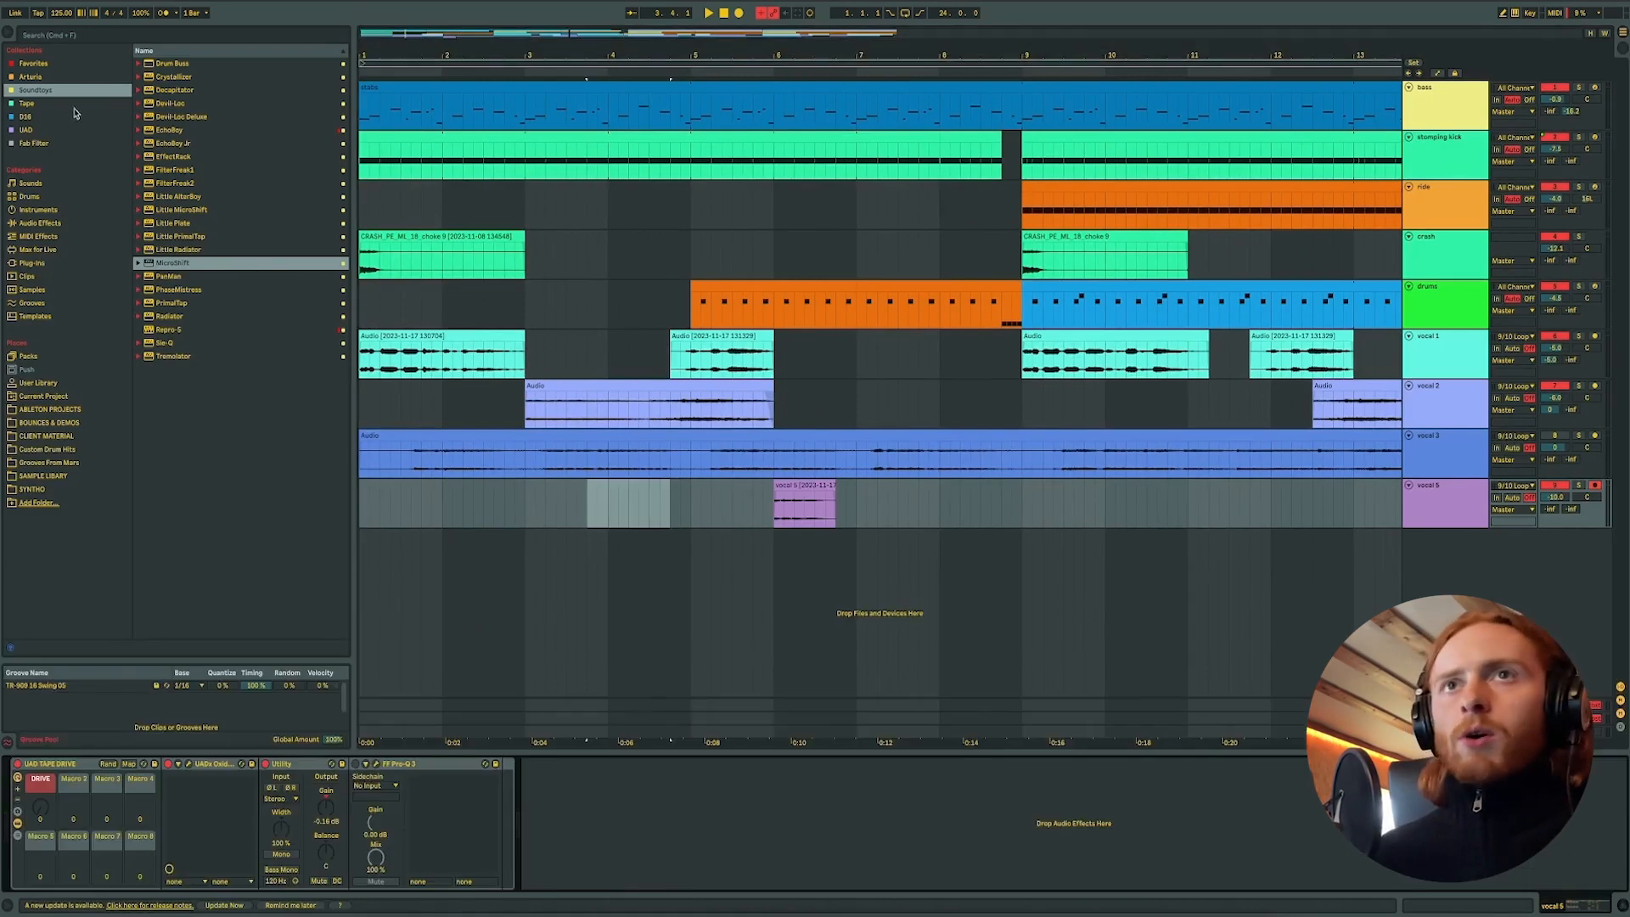
left_click(161, 130)
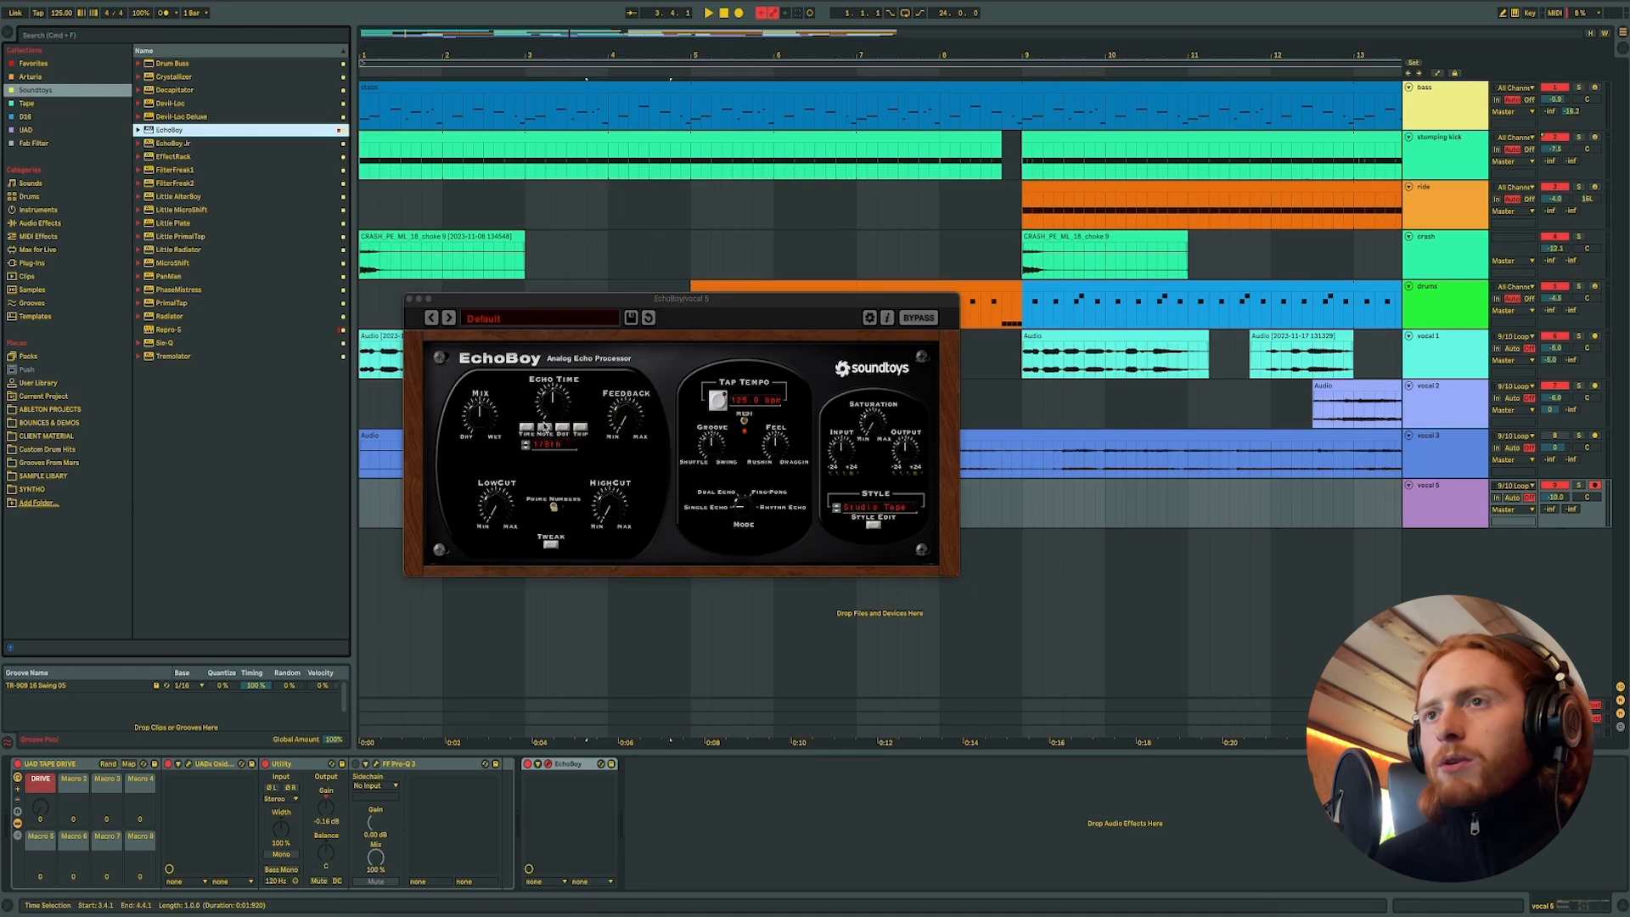
- Raise EchoBoy's feedback and play the vocal 5 clip at bar 6 to hear the echo
left_click_drag(636, 428, 644, 374)
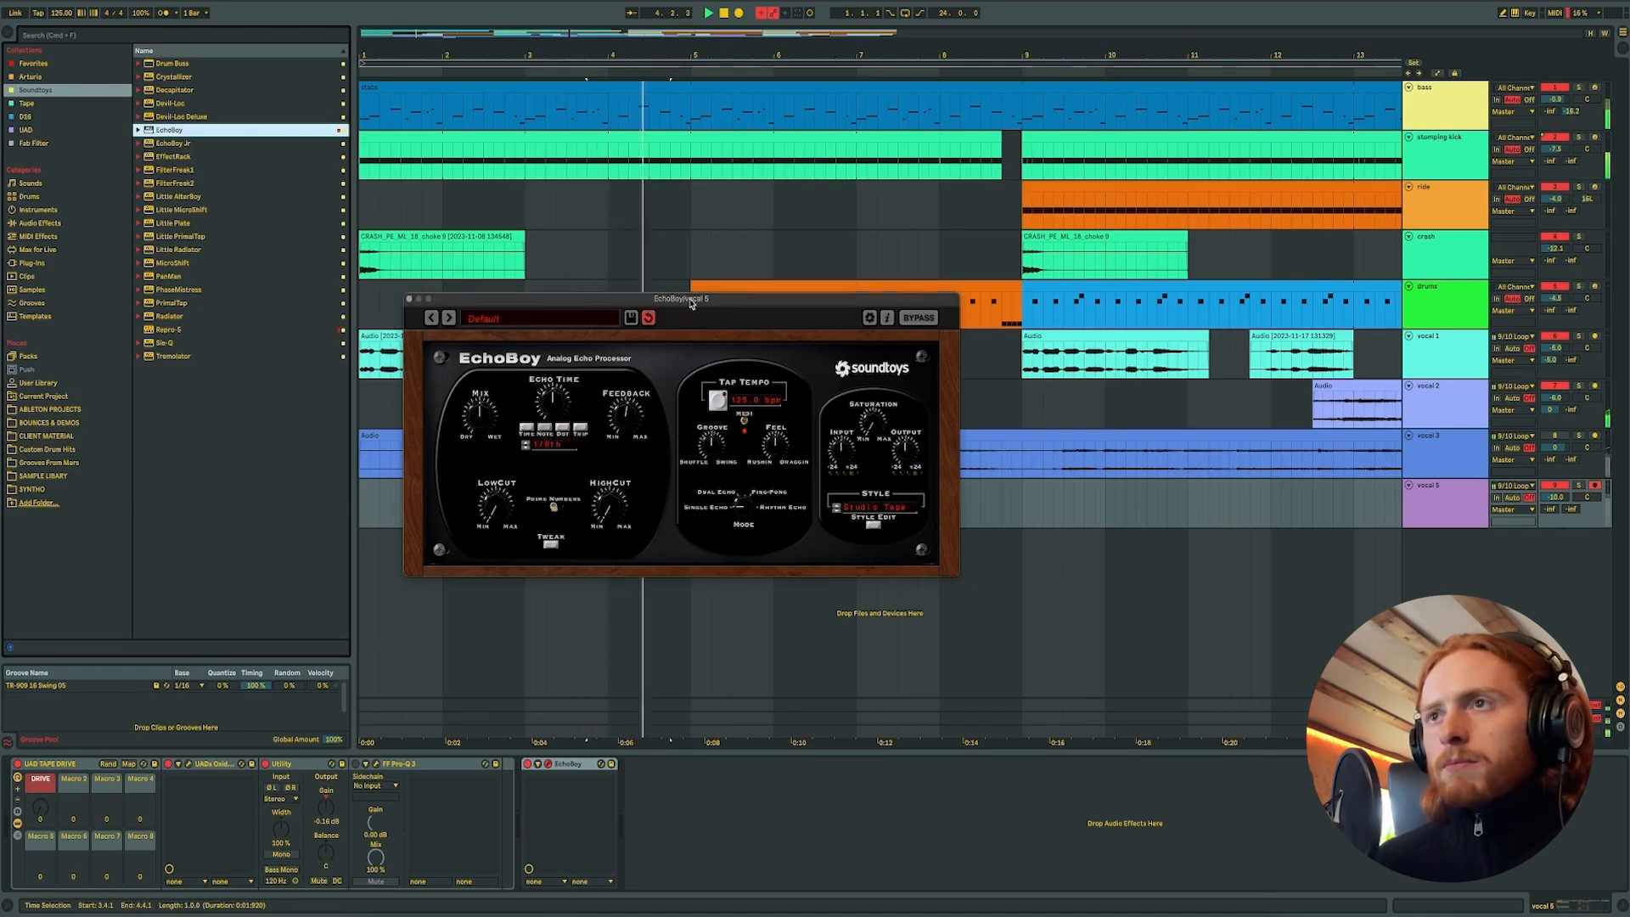
left_click_drag(691, 303, 888, 505)
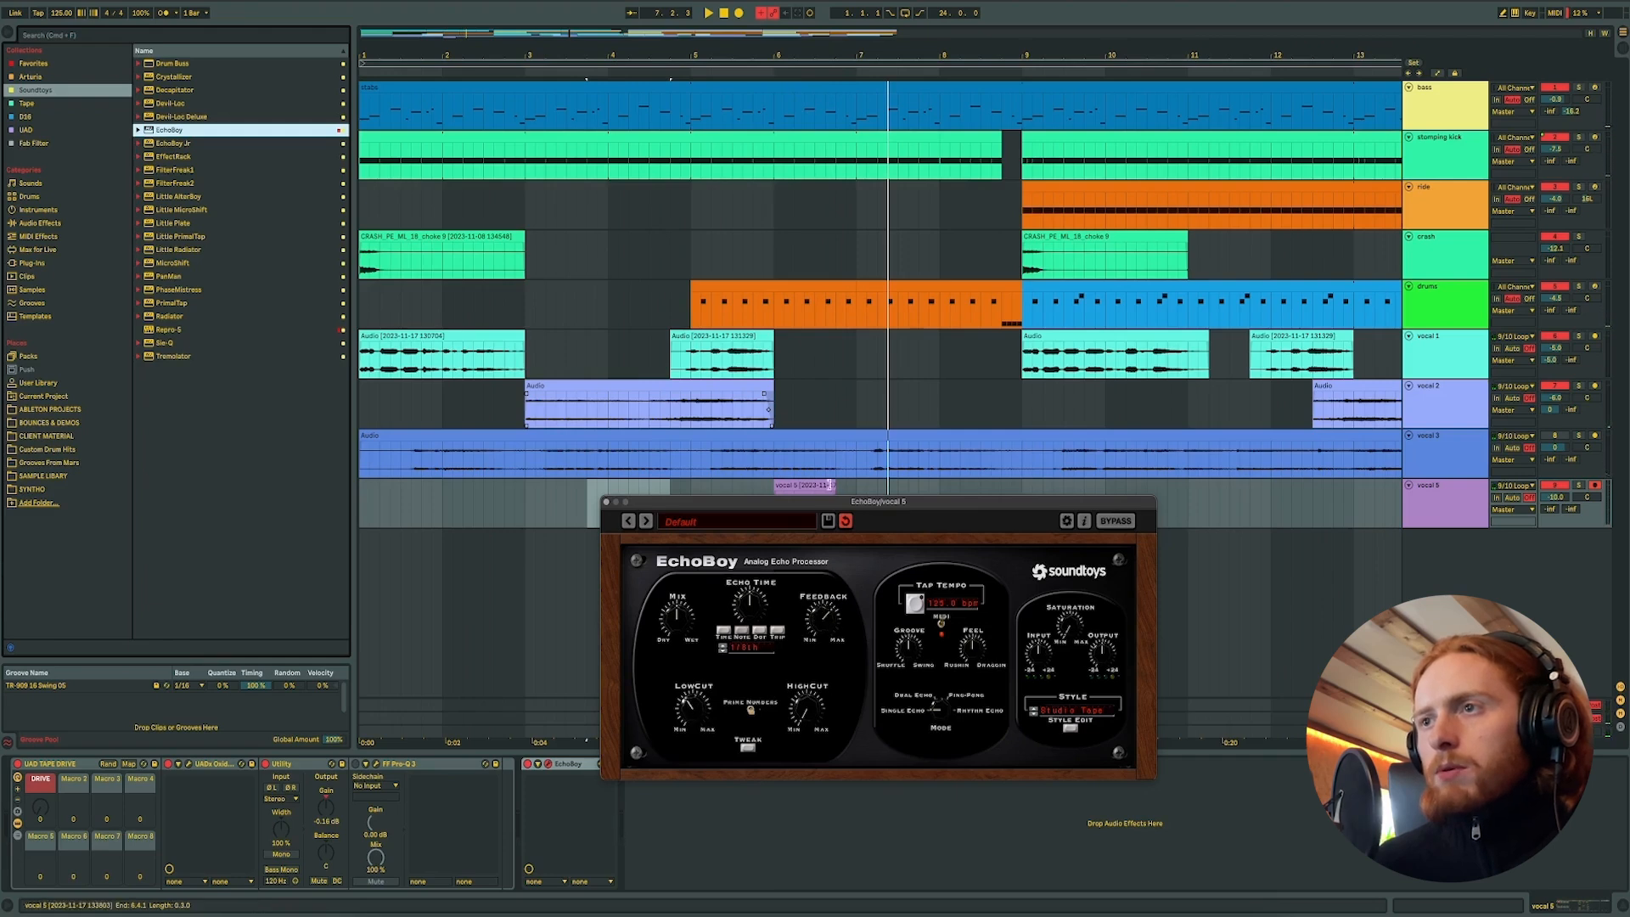
left_click(785, 484)
key("space")
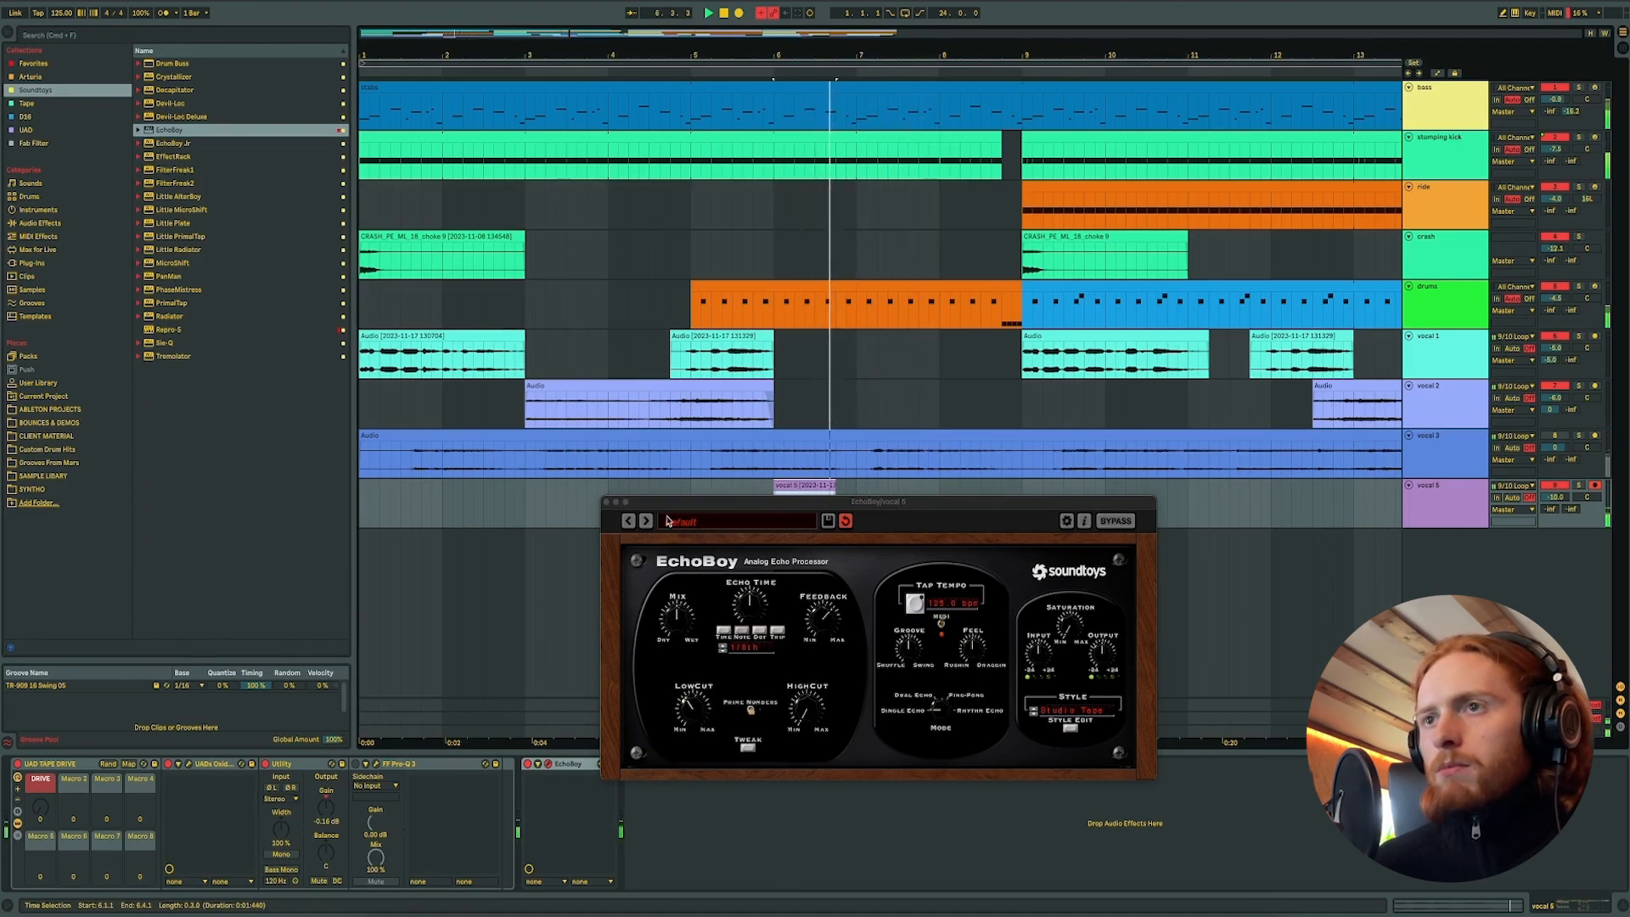
left_click(603, 503)
- Add FF Pro-Q 3 after EchoBoy on the vocal 5 track and create a low cut at about 340 Hz
left_click(17, 148)
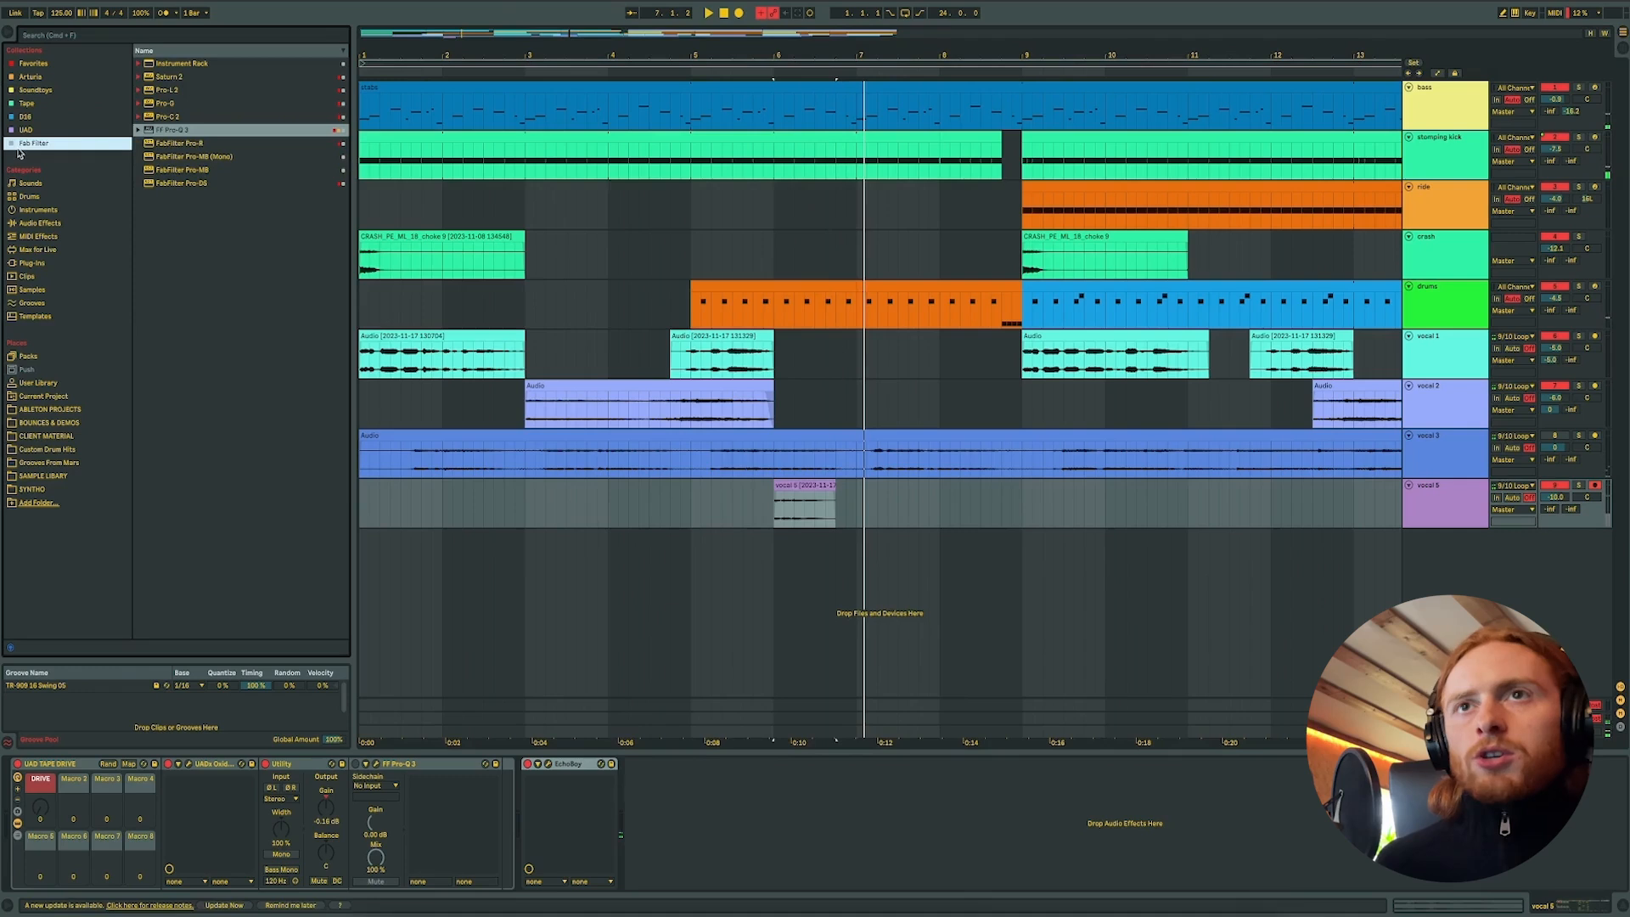
double_click(151, 132)
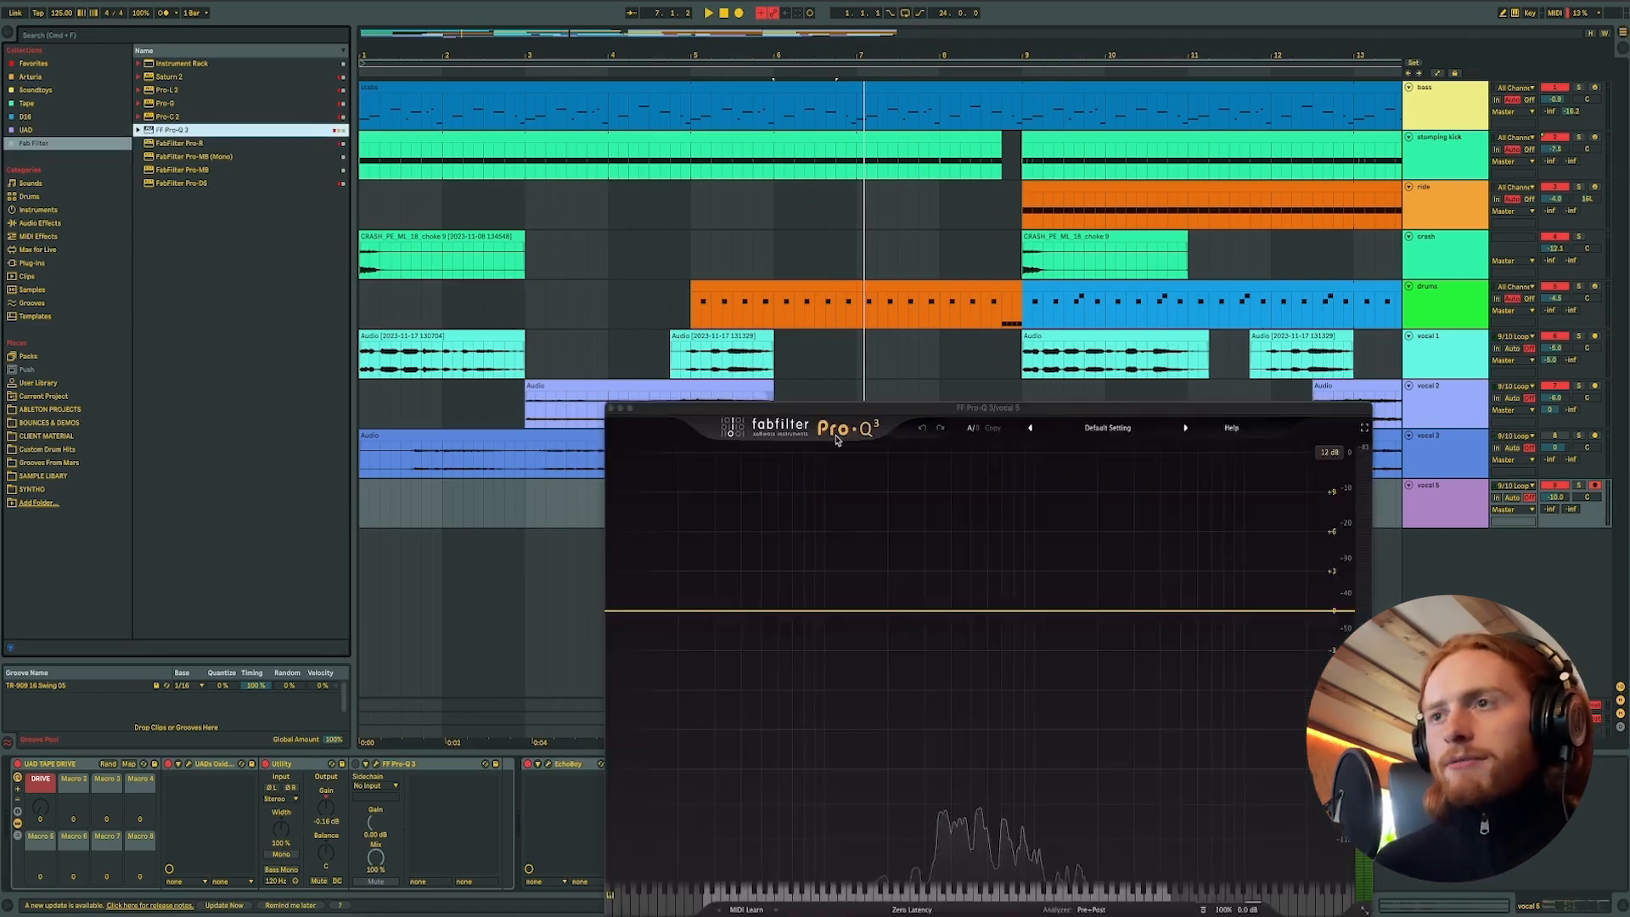
left_click(869, 610)
left_click(757, 839)
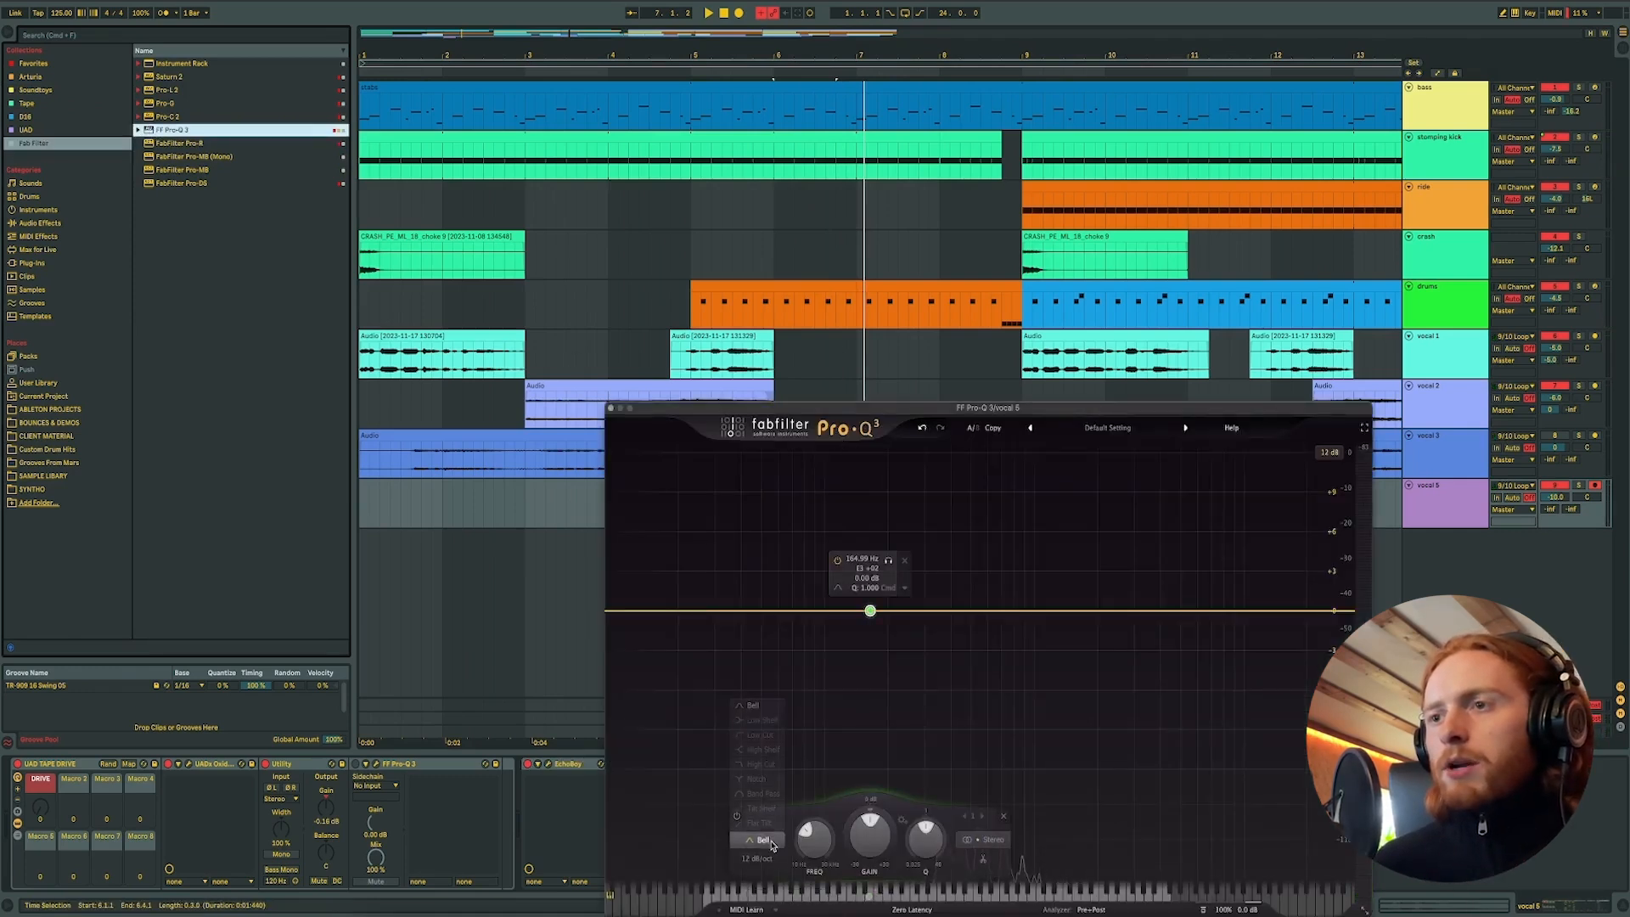
left_click(760, 734)
left_click_drag(814, 839, 1280, 573)
- Add a second Pro-Q 3 band as a high cut at about 8.3 kHz
left_click(1226, 610)
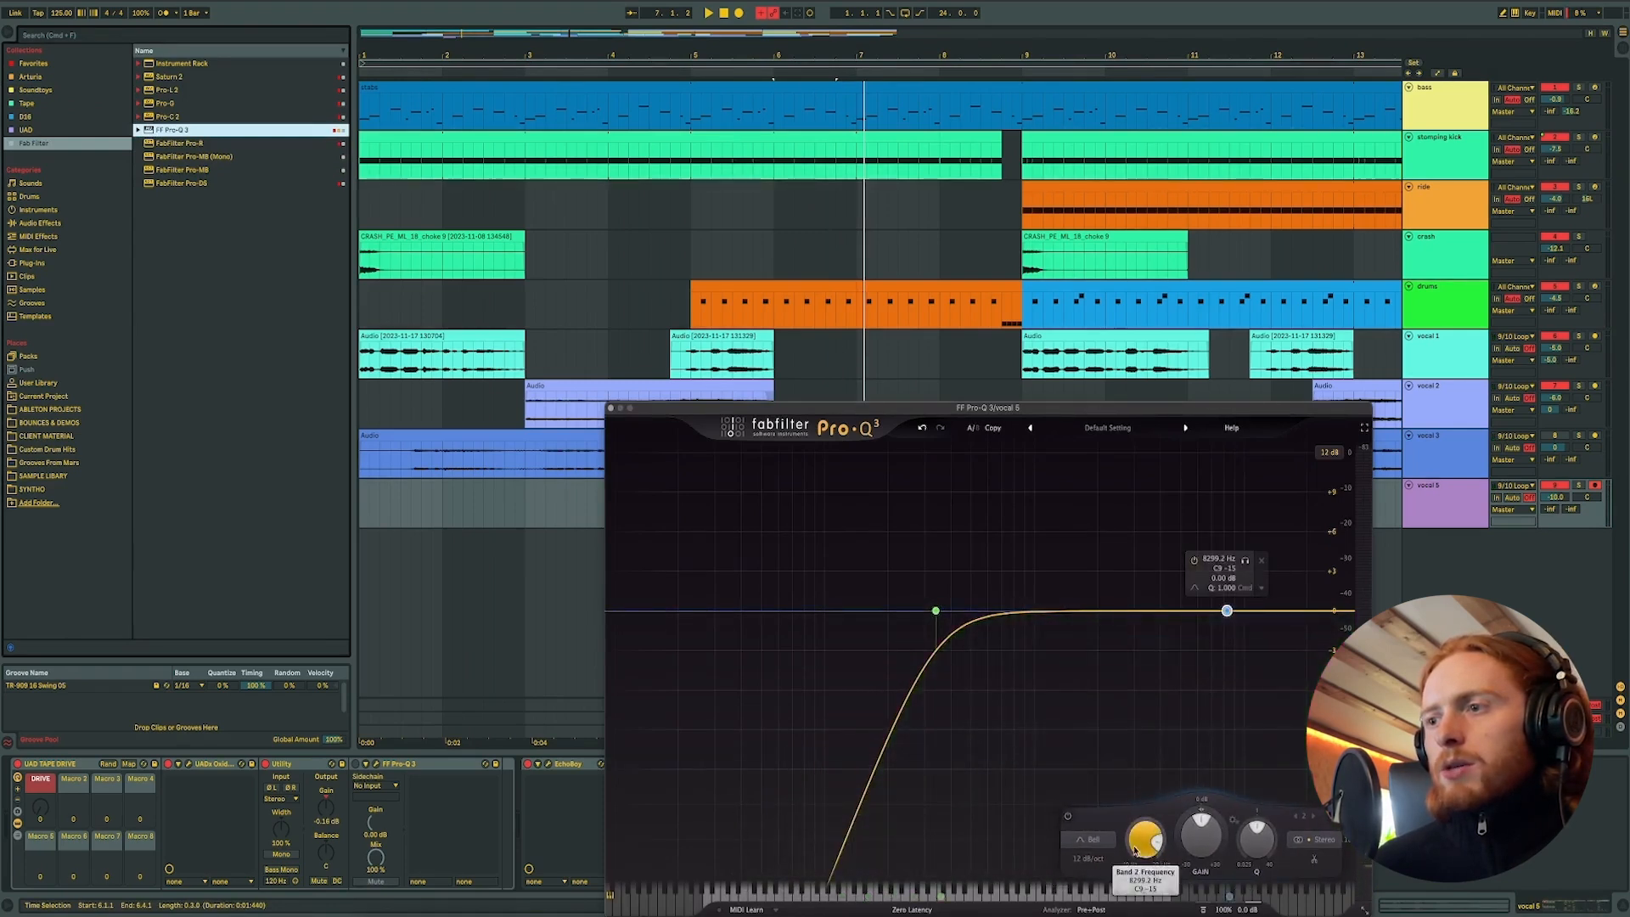
left_click(1091, 839)
left_click(1092, 763)
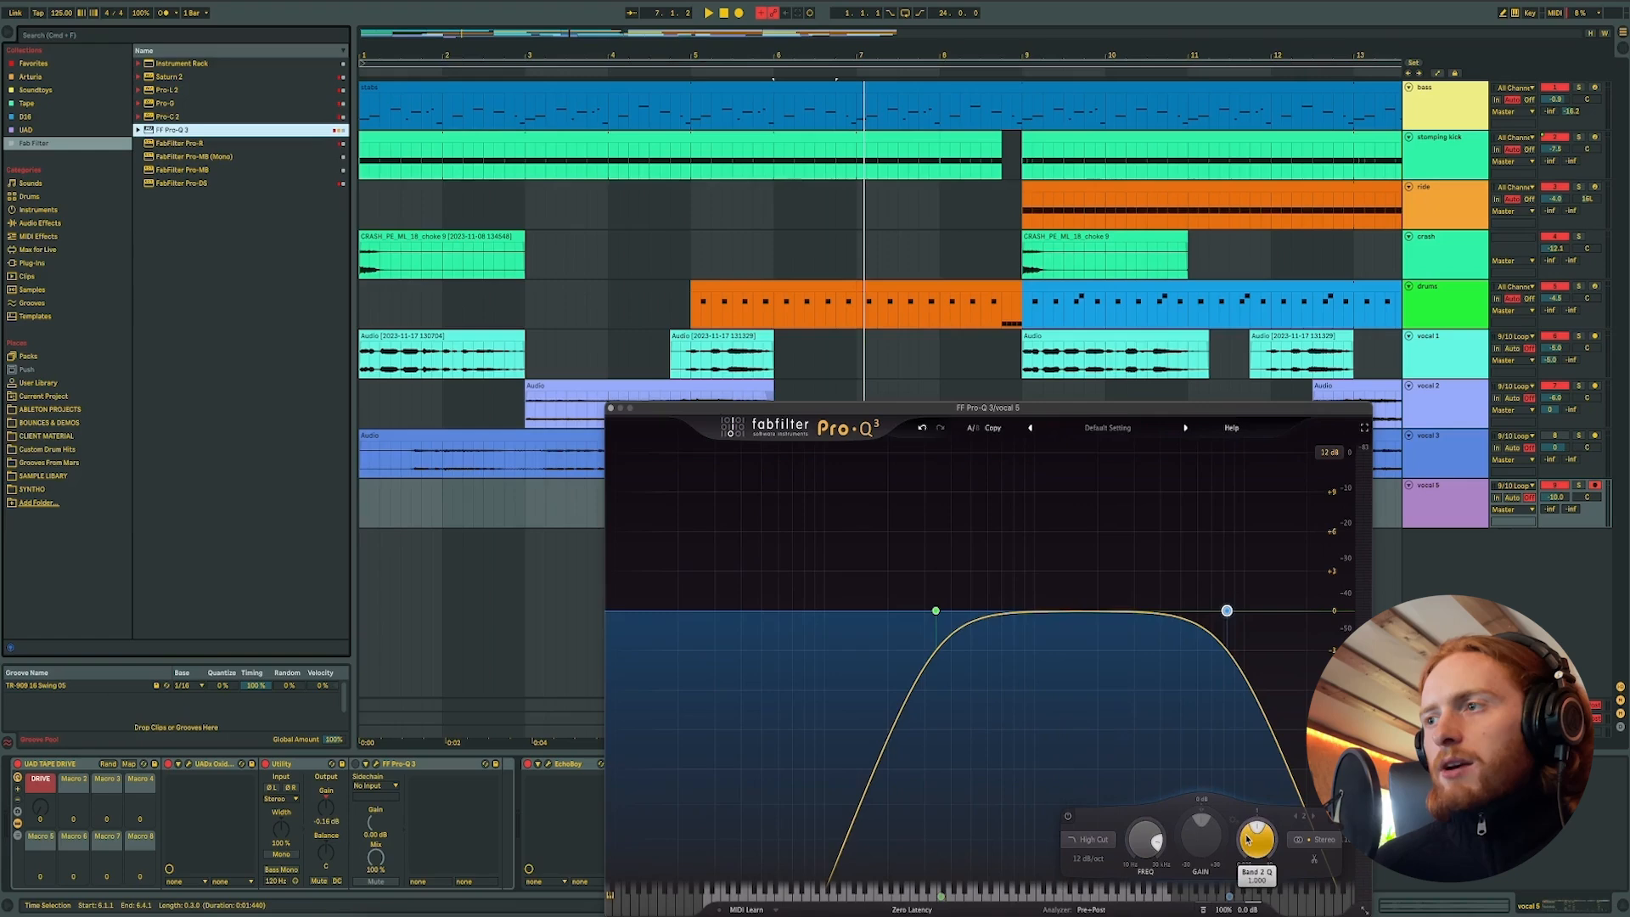
- Shape the mids with bell bands, boosting the low mids and about 3.5 kHz and cutting between the two boosts
left_click_drag(1149, 610, 1149, 564)
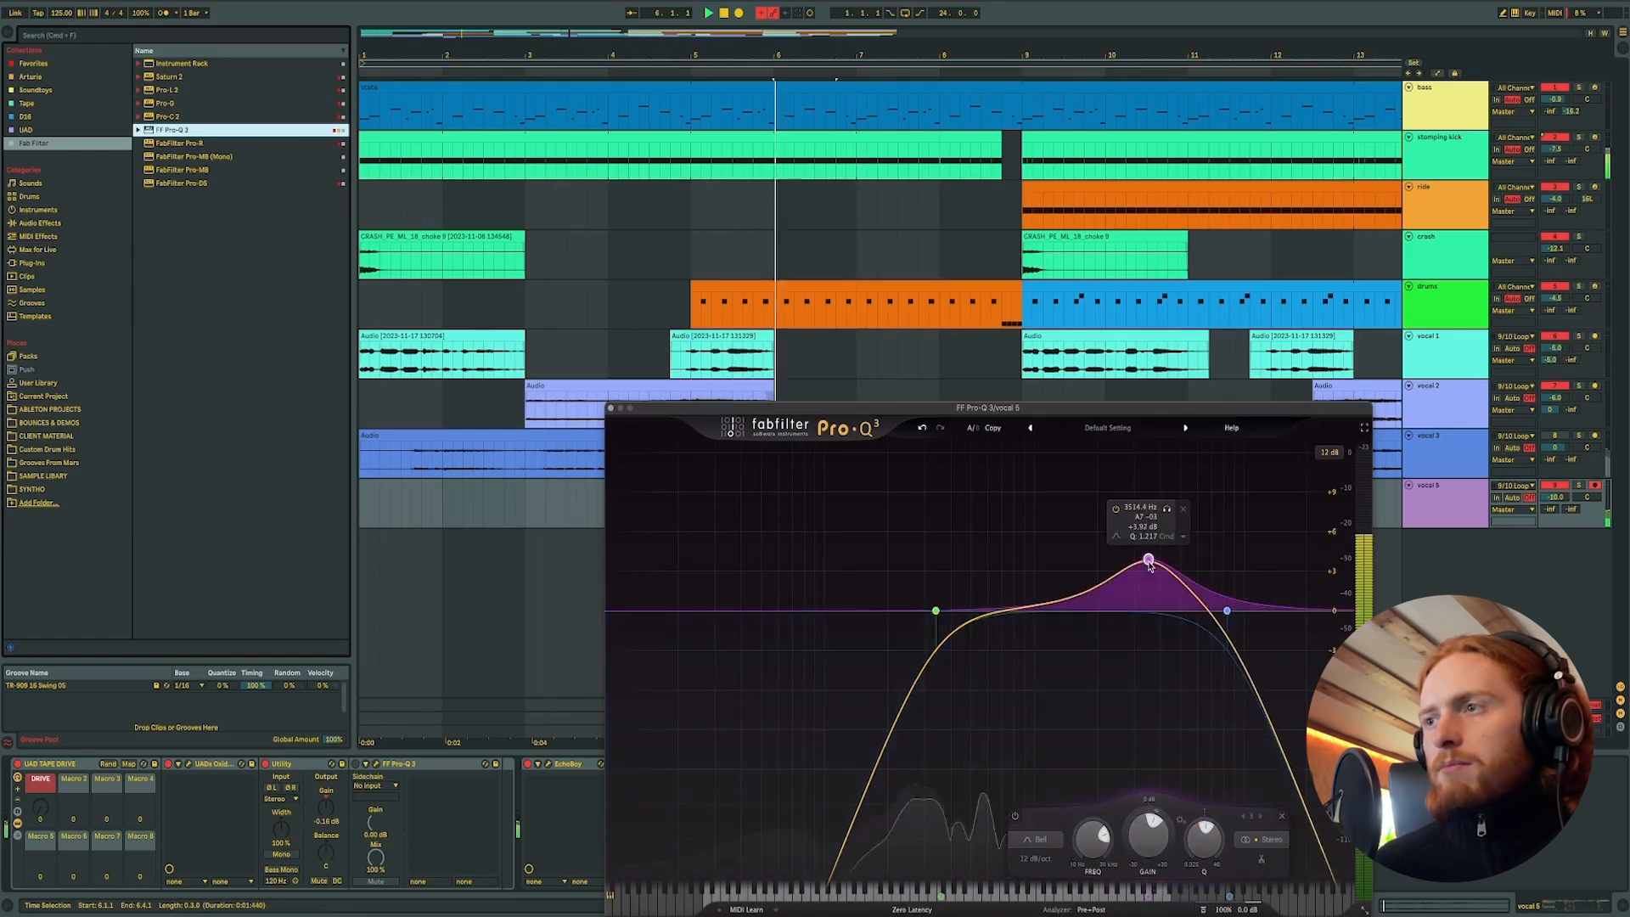
left_click_drag(1008, 612, 1075, 678)
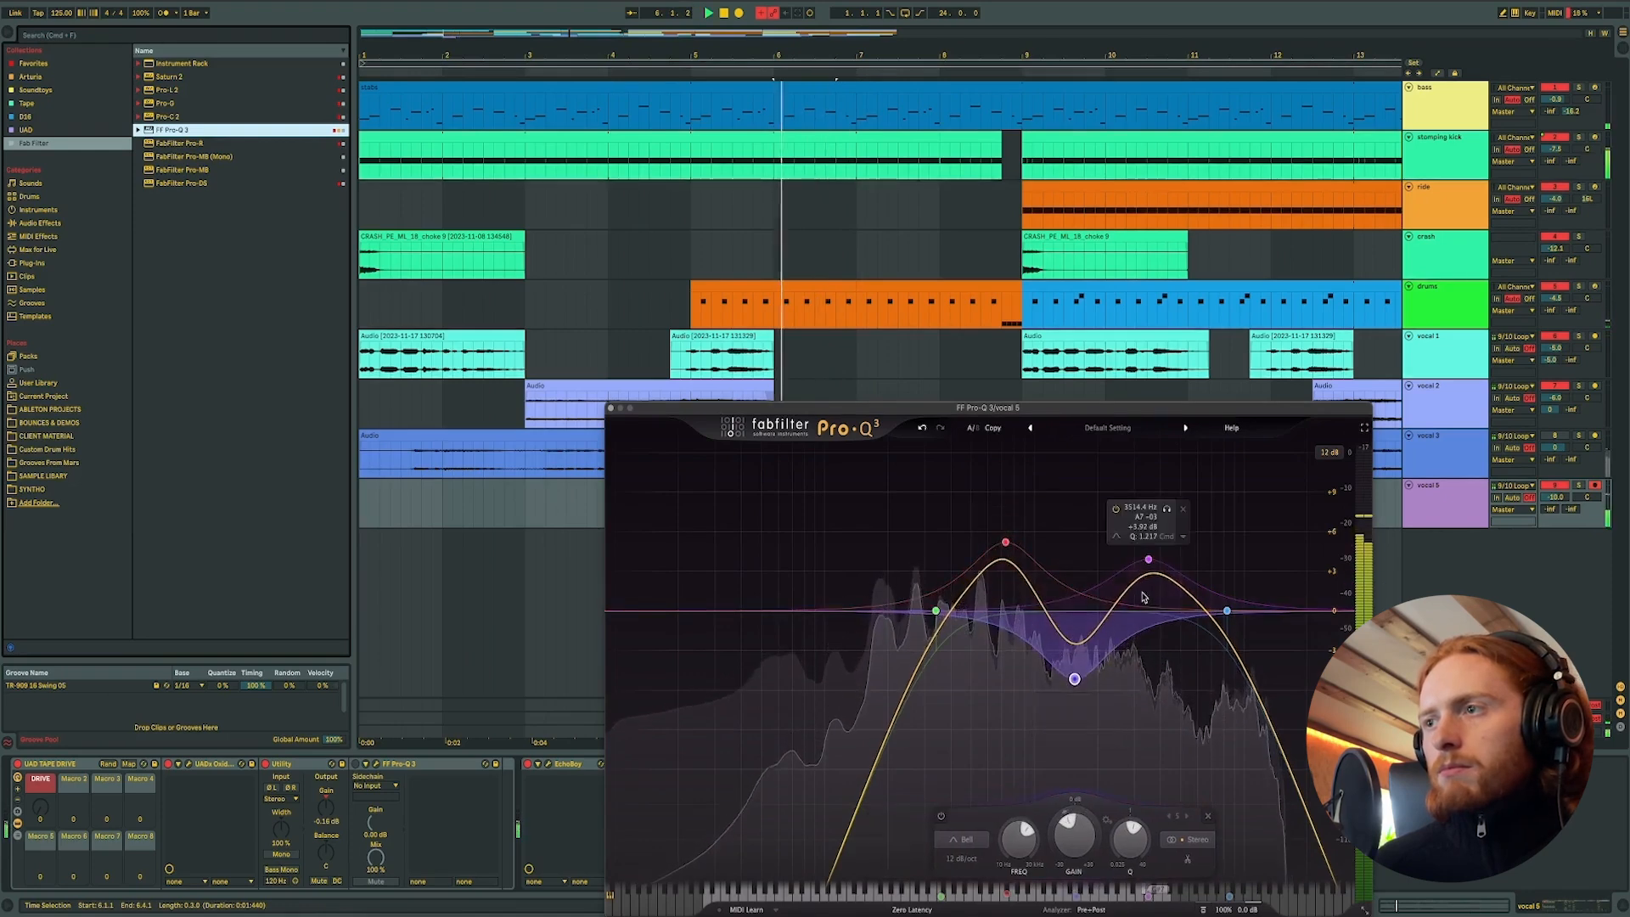
left_click_drag(1148, 560, 1148, 520)
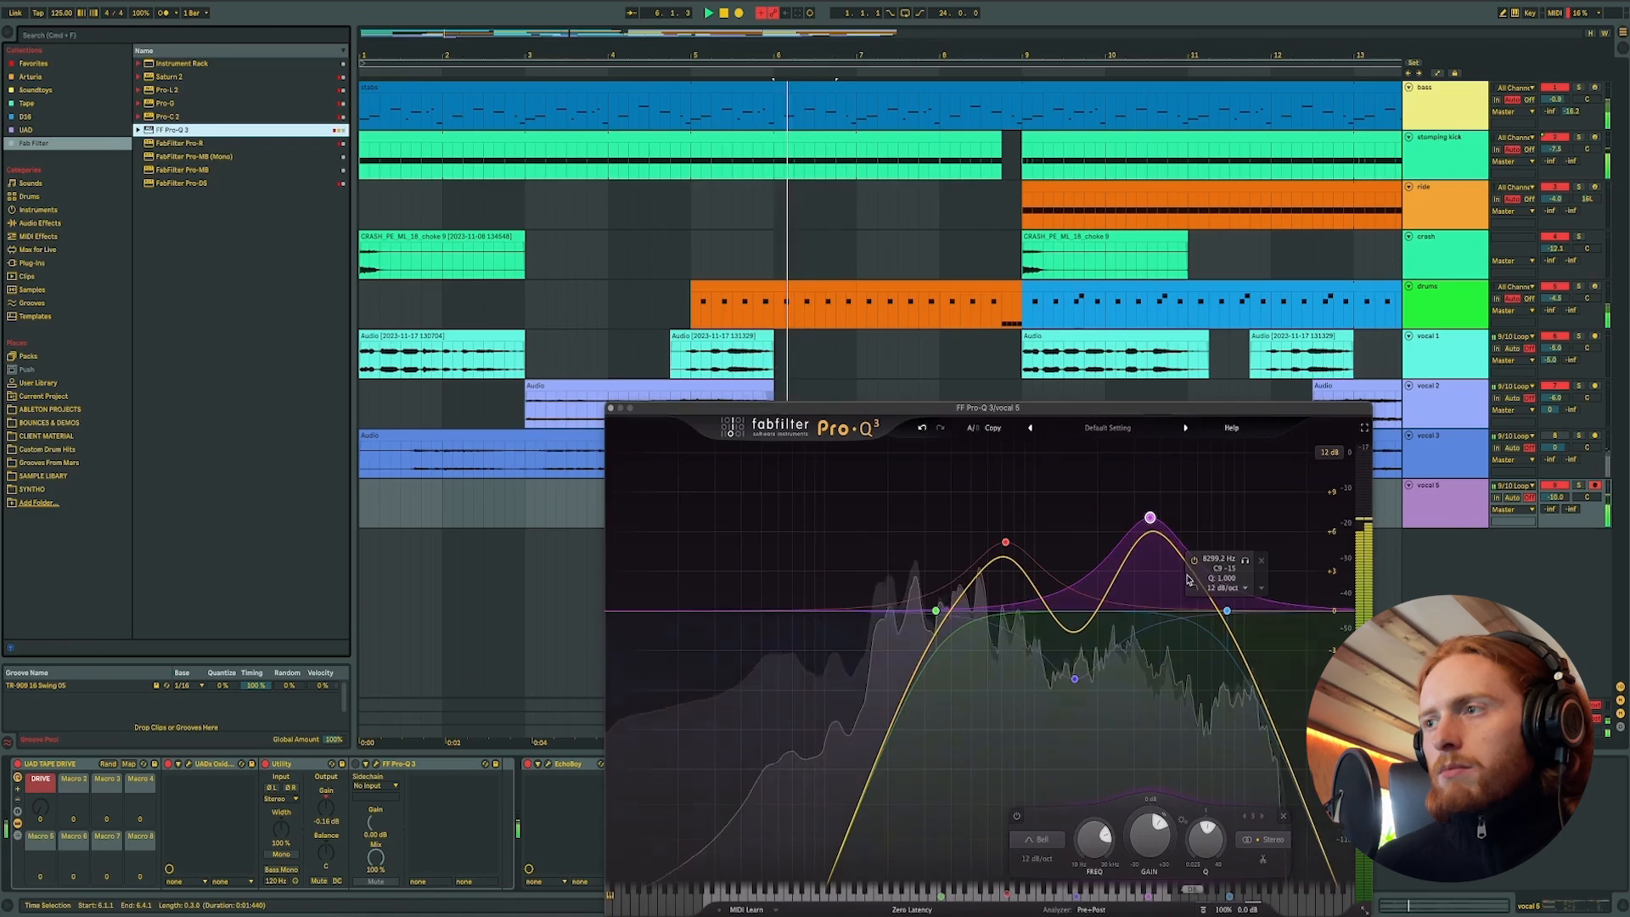
- Set the high cut's slope to 24 dB/oct, raise its Q slightly, and close the equalizer window
left_click(1225, 612)
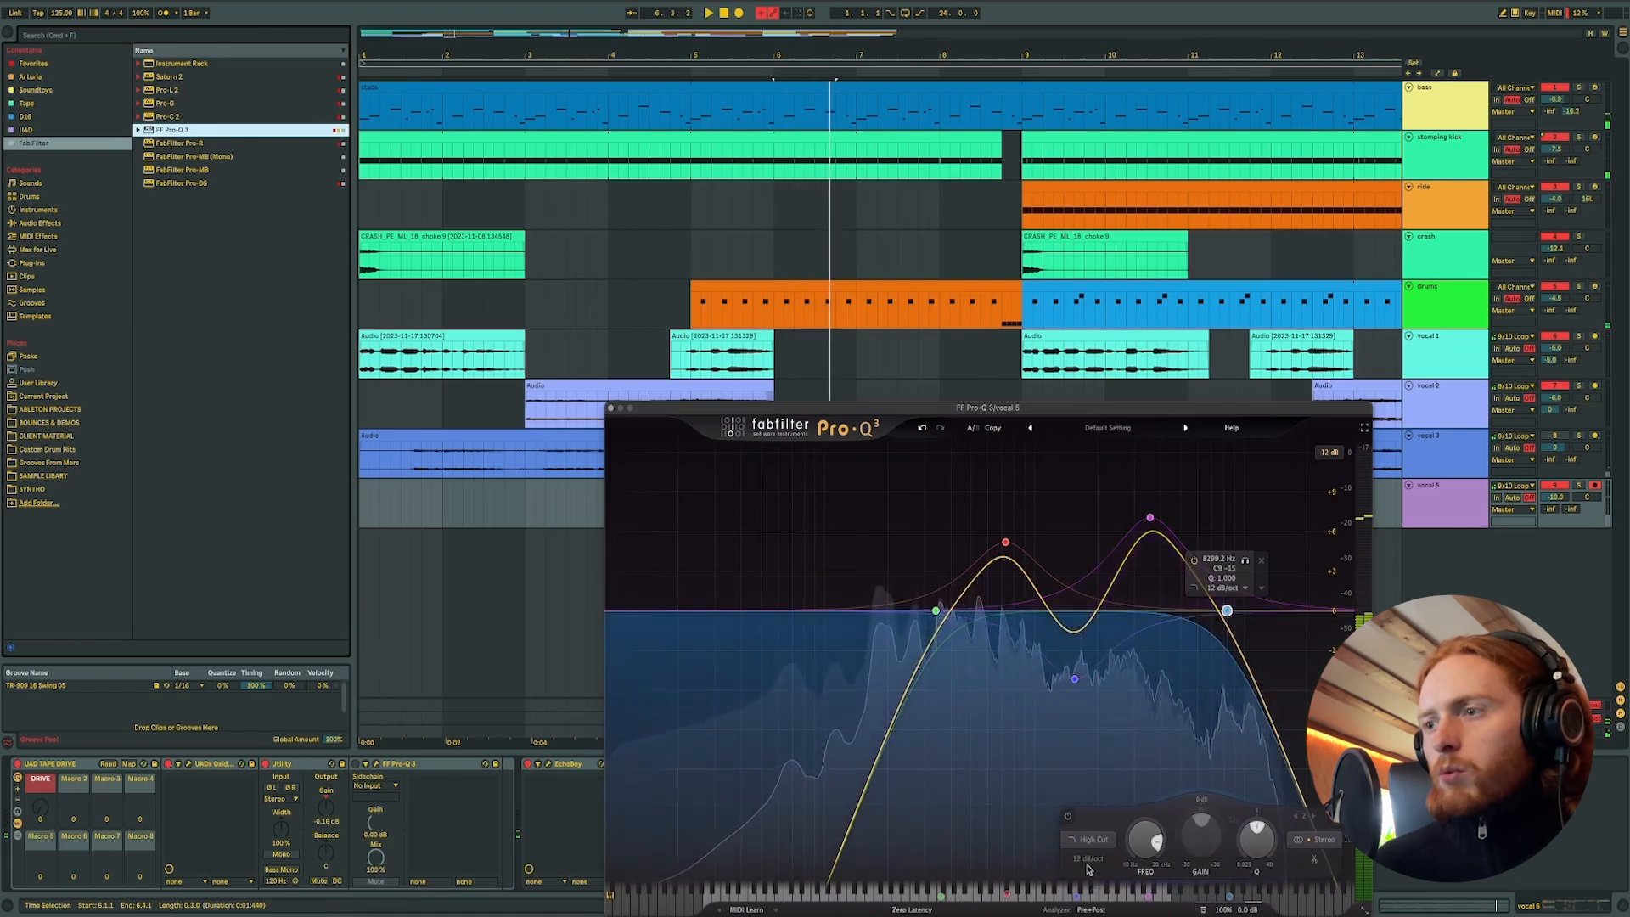
left_click(1088, 859)
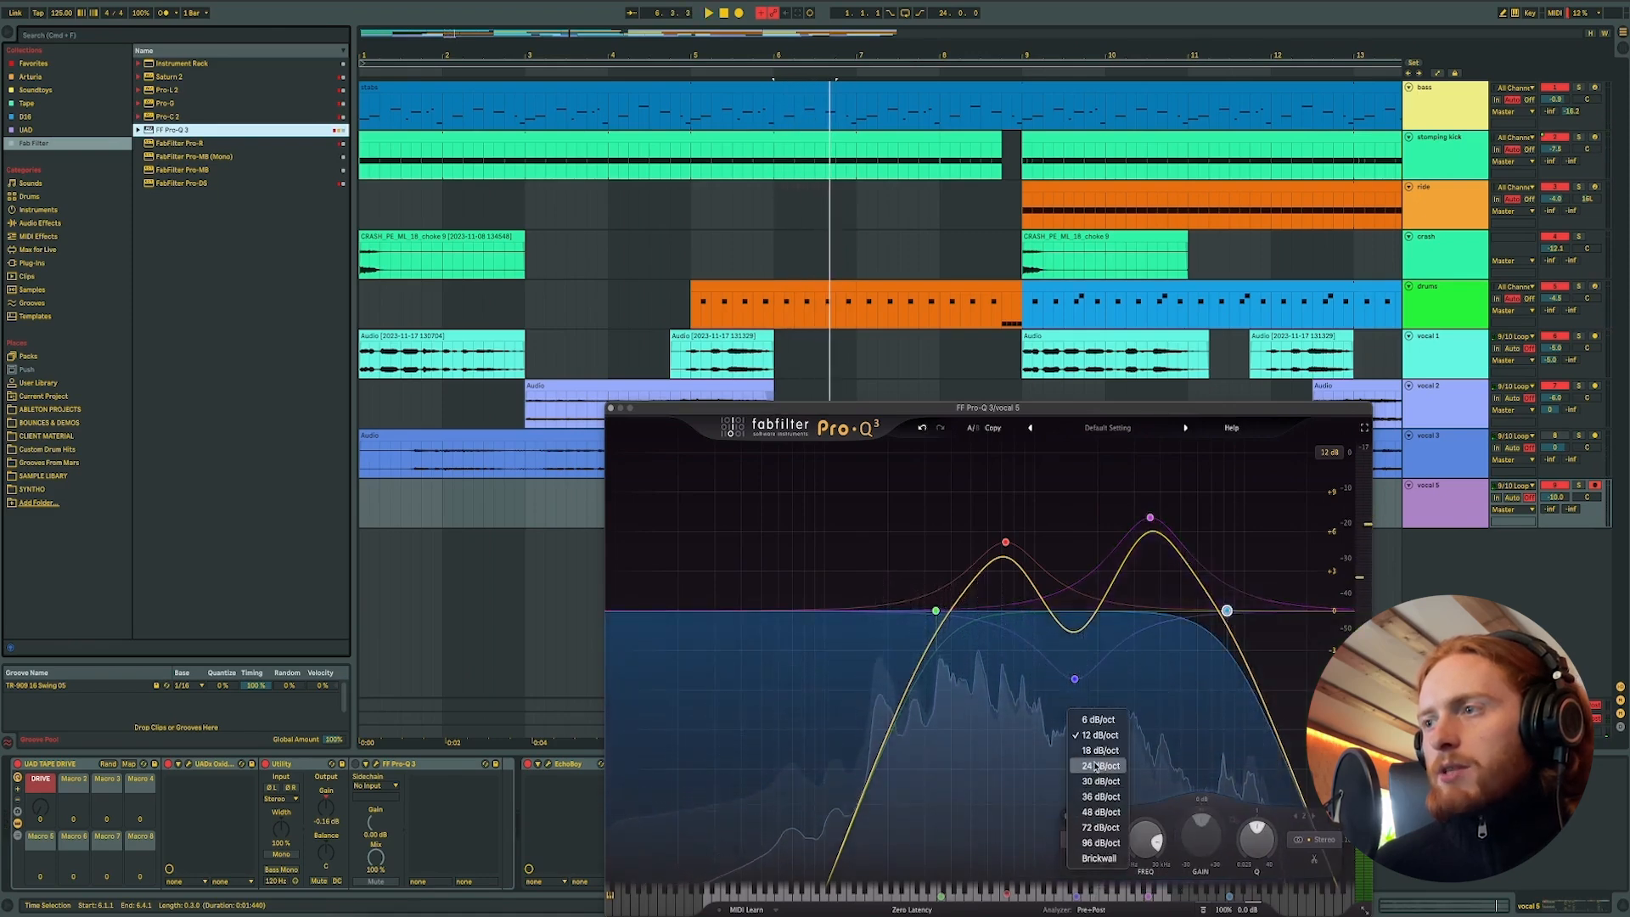
left_click(1095, 766)
mouse_move(1253, 847)
left_mouse_down()
mouse_move(1247, 830)
mouse_move(1247, 844)
left_mouse_up()
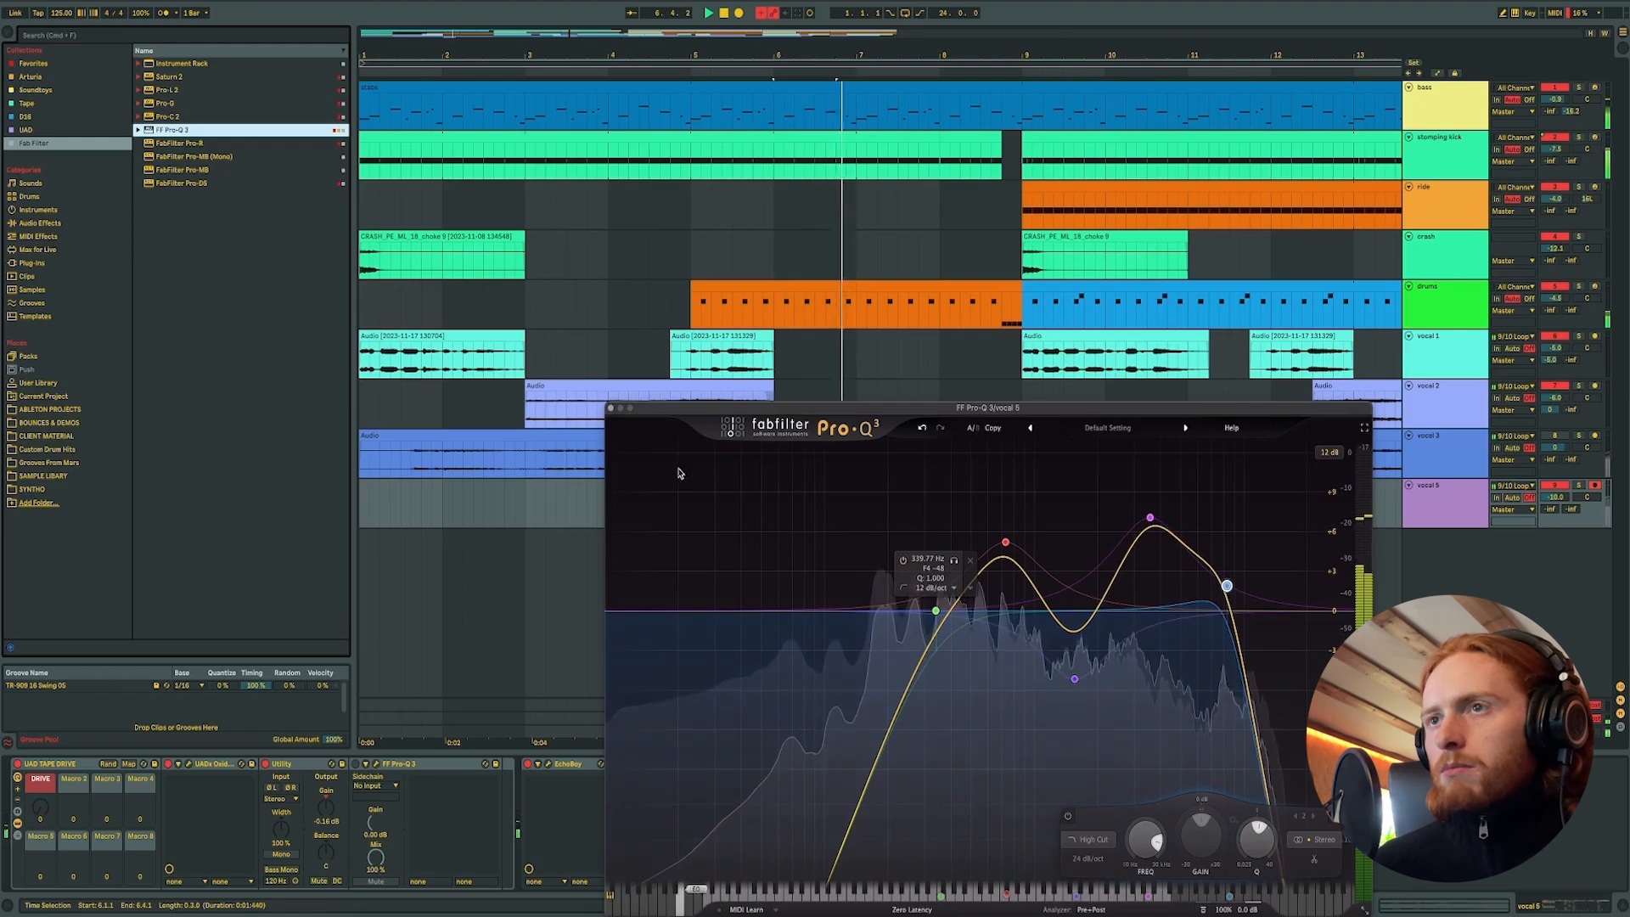
left_click(611, 409)
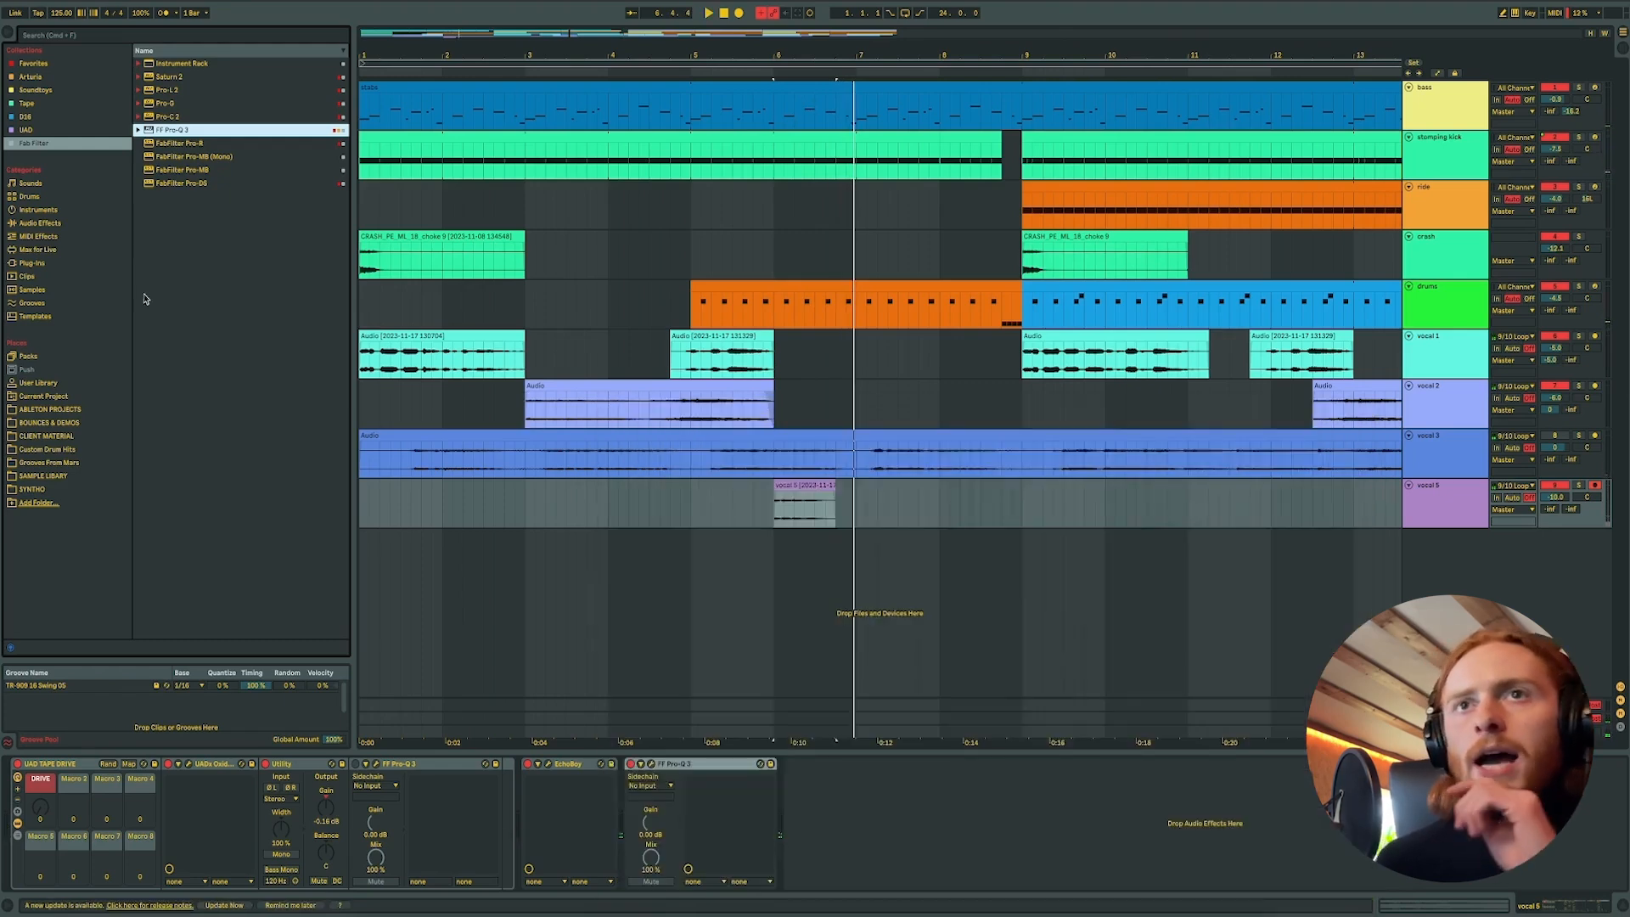
- Add Auto Filter at the end of the vocal 5 chain, raising its cutoff frequency and setting the resonance to 37%
left_click(48, 225)
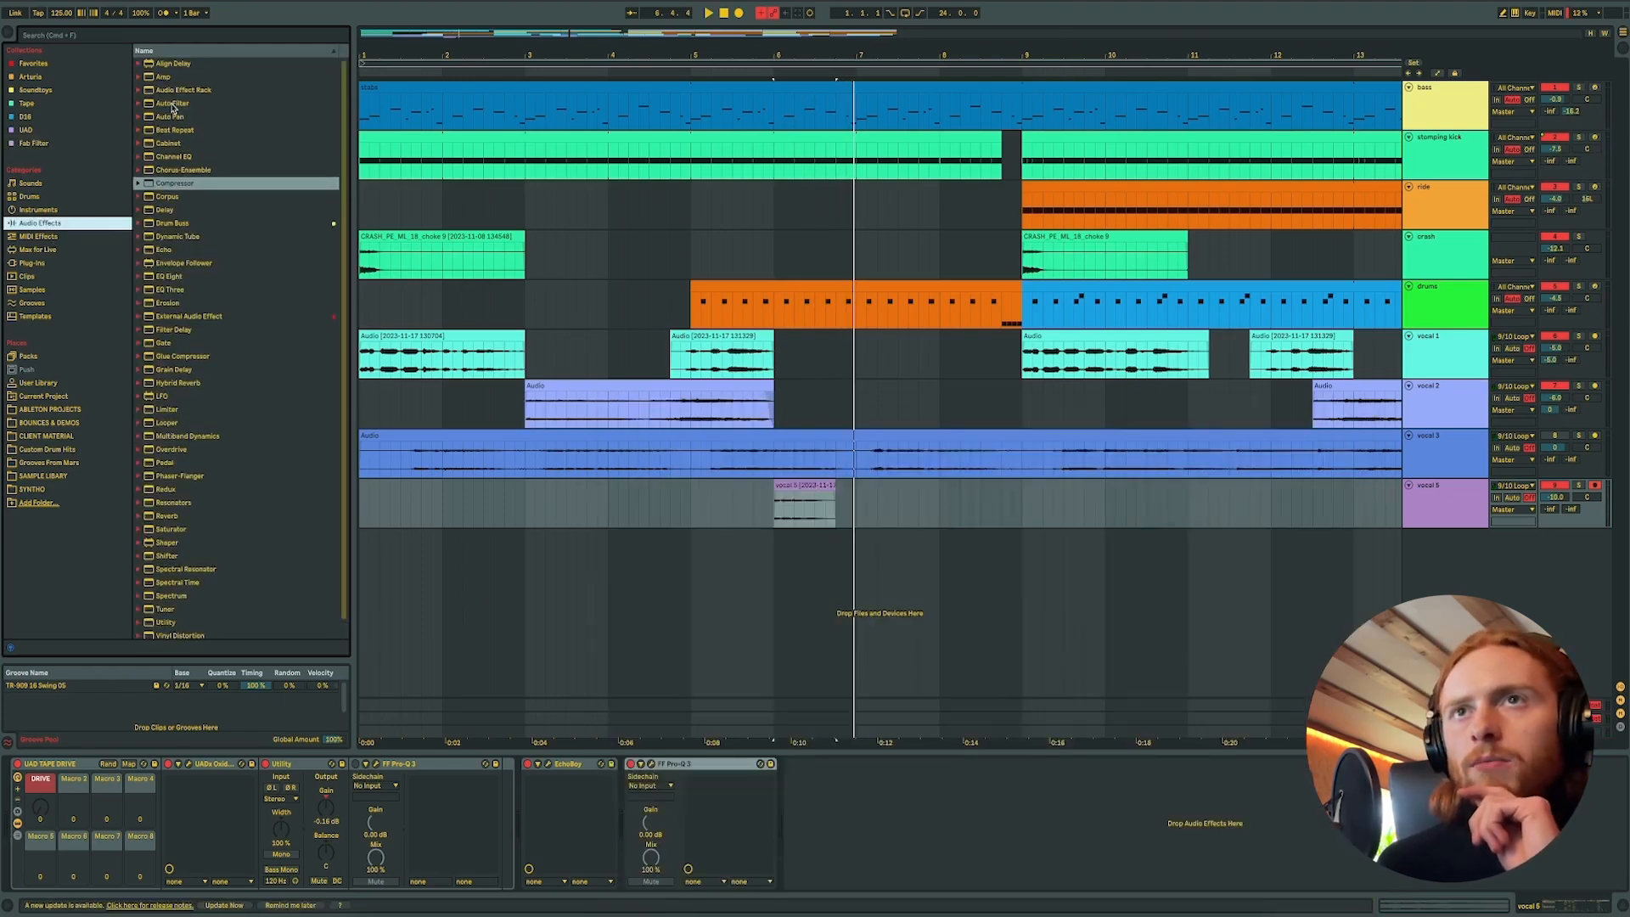
double_click(173, 104)
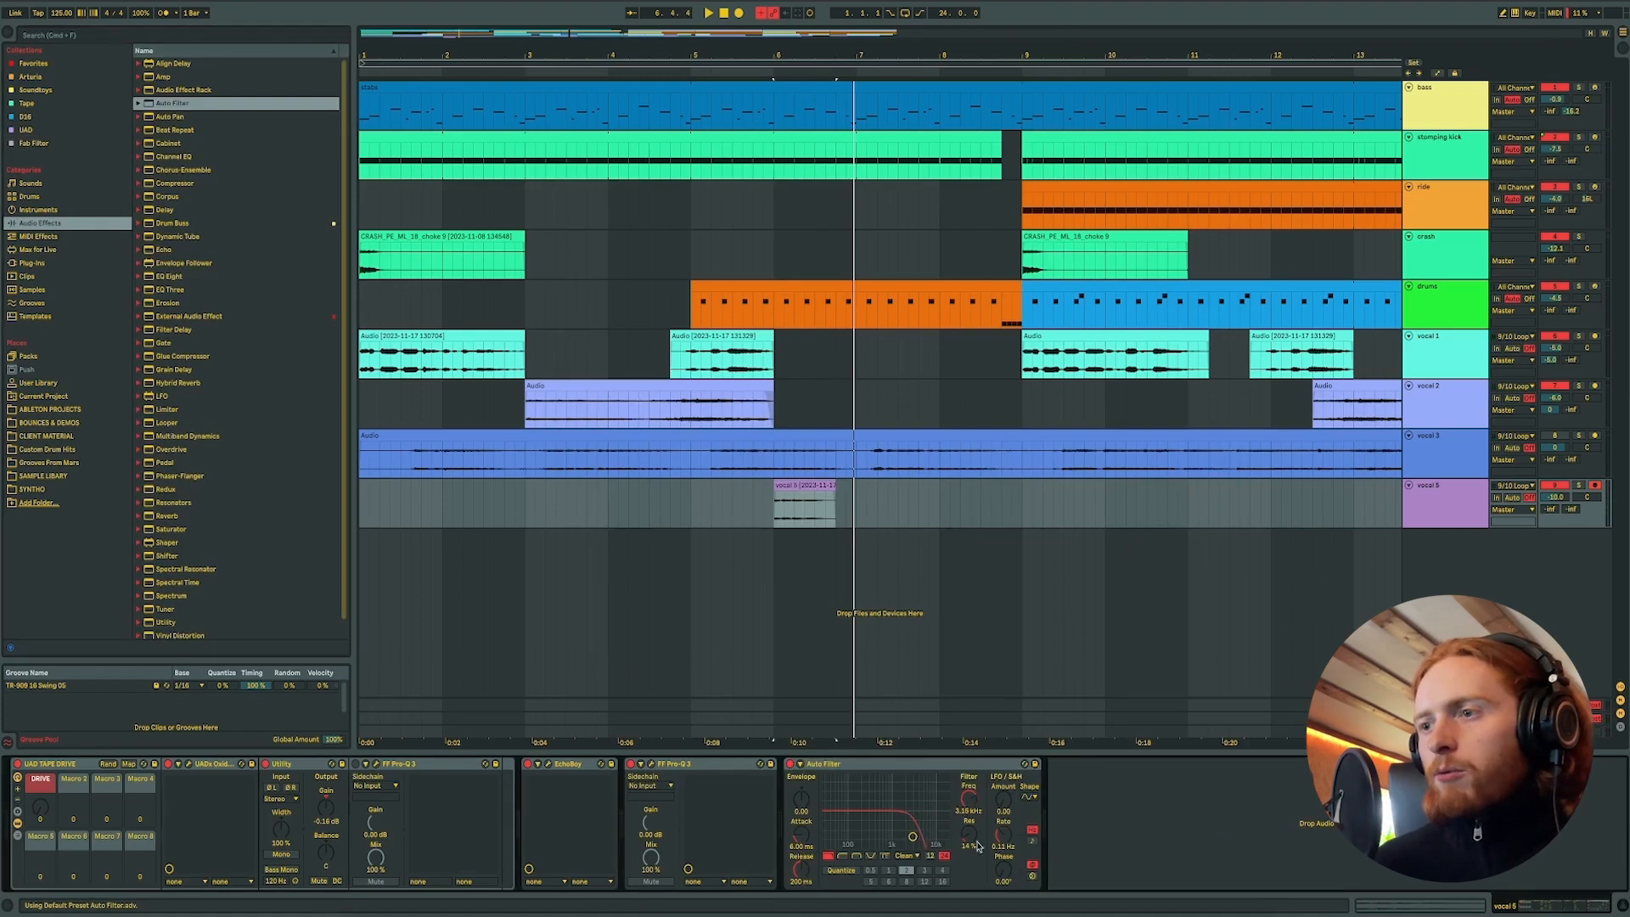
key("space")
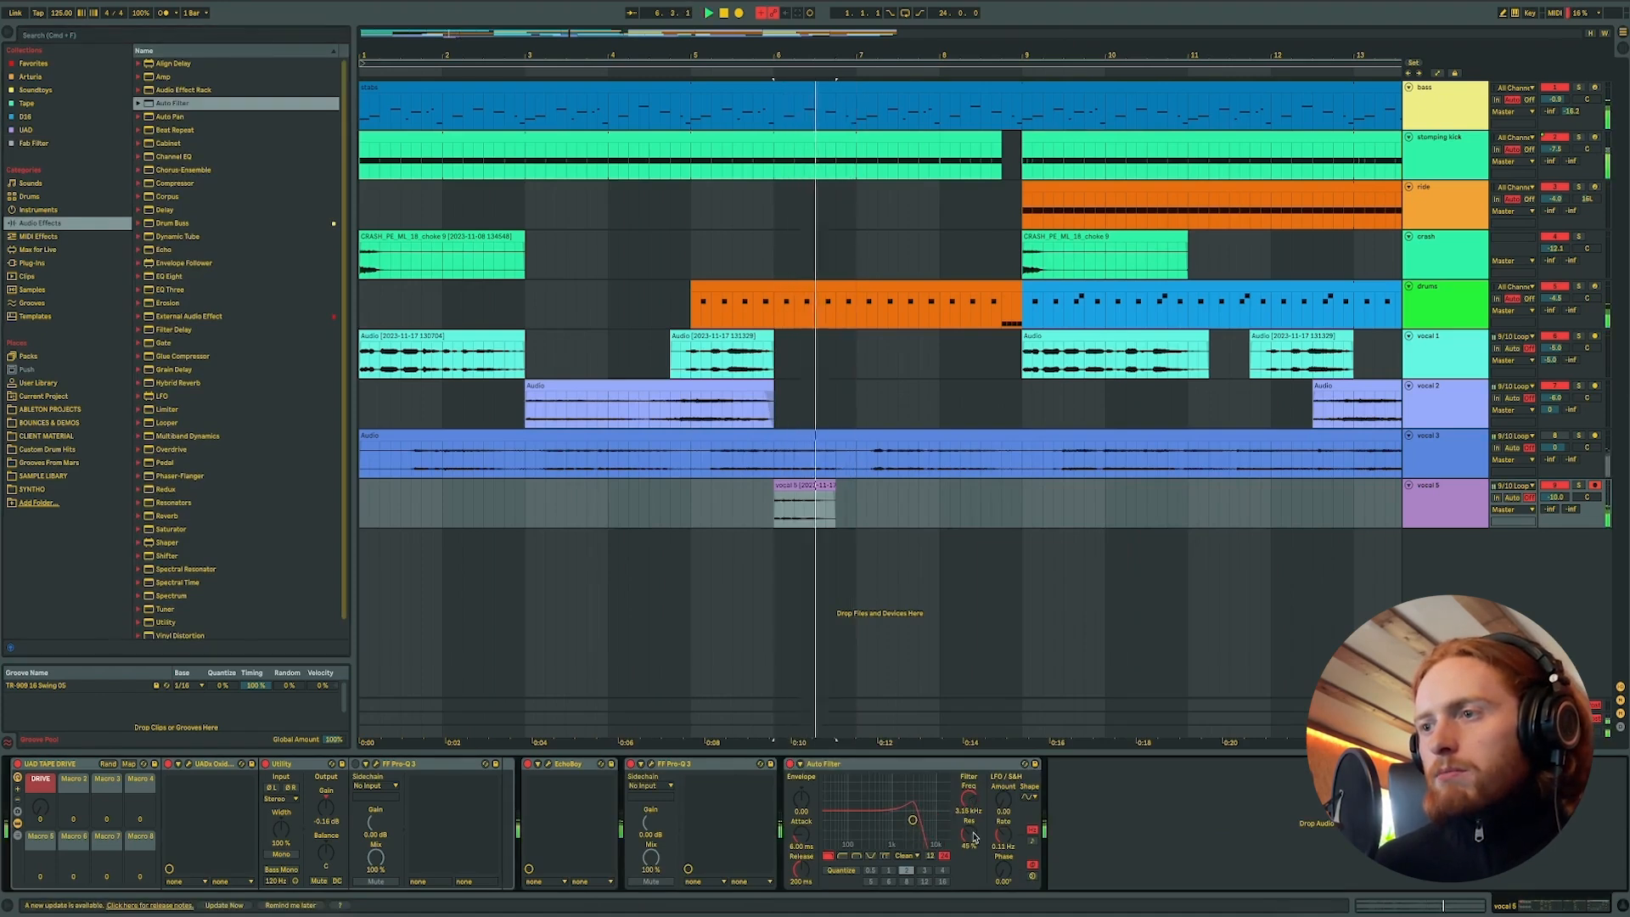
key("space")
left_click_drag(971, 799, 972, 800)
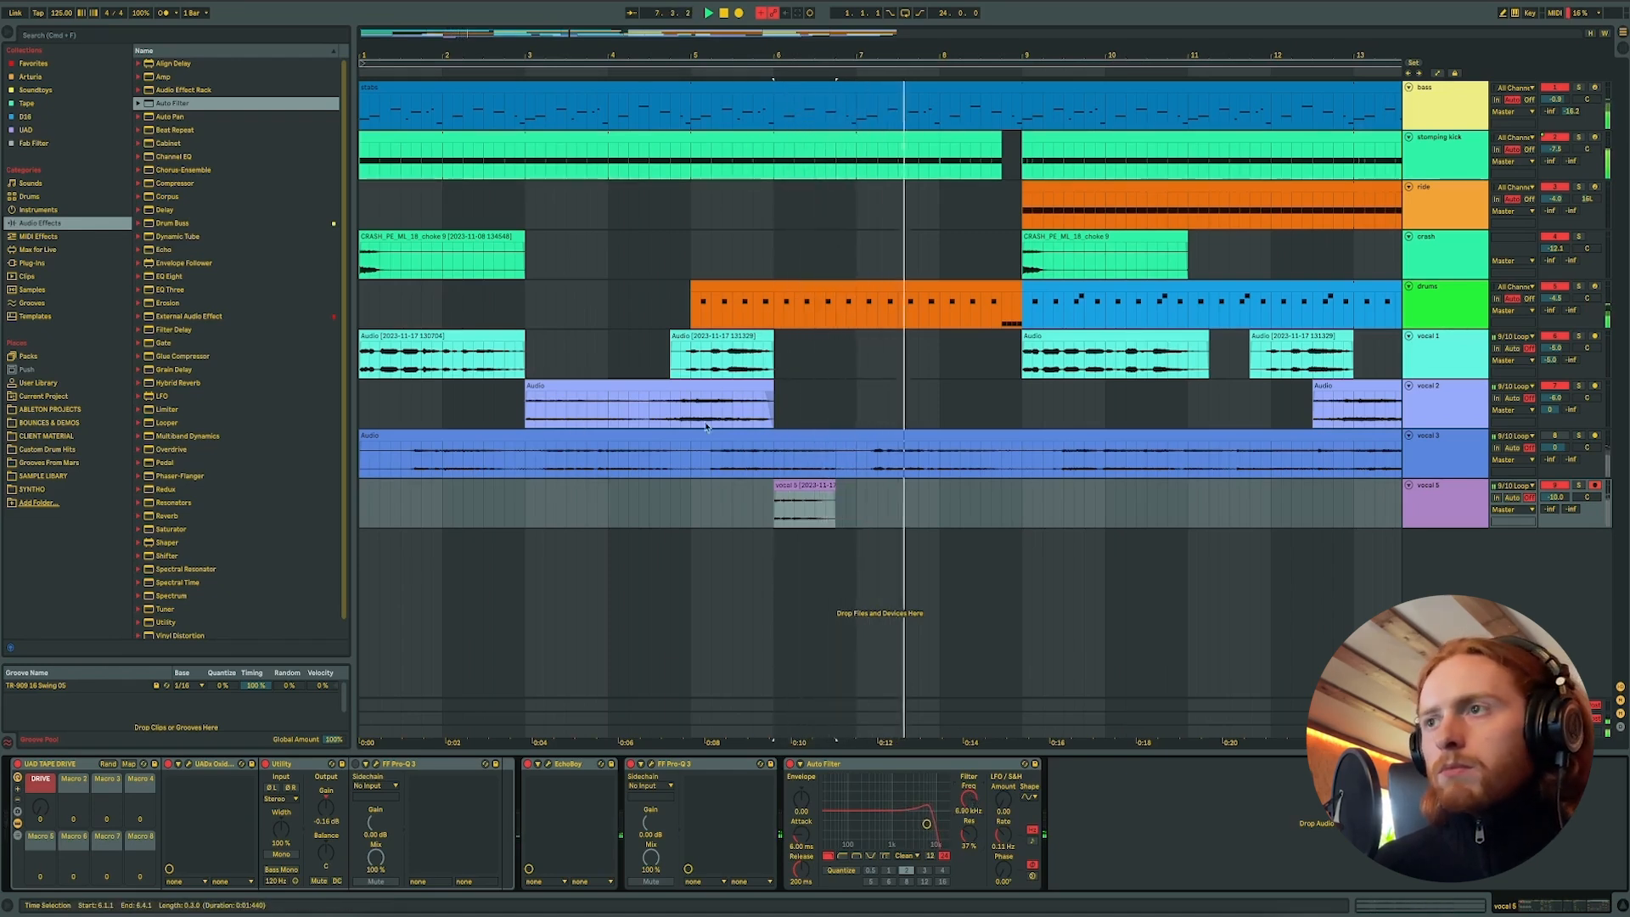
- Copy the vocal 5 clip from bar 6 further along the track and place the copy at 16.1.1
left_click(1025, 489, "shift")
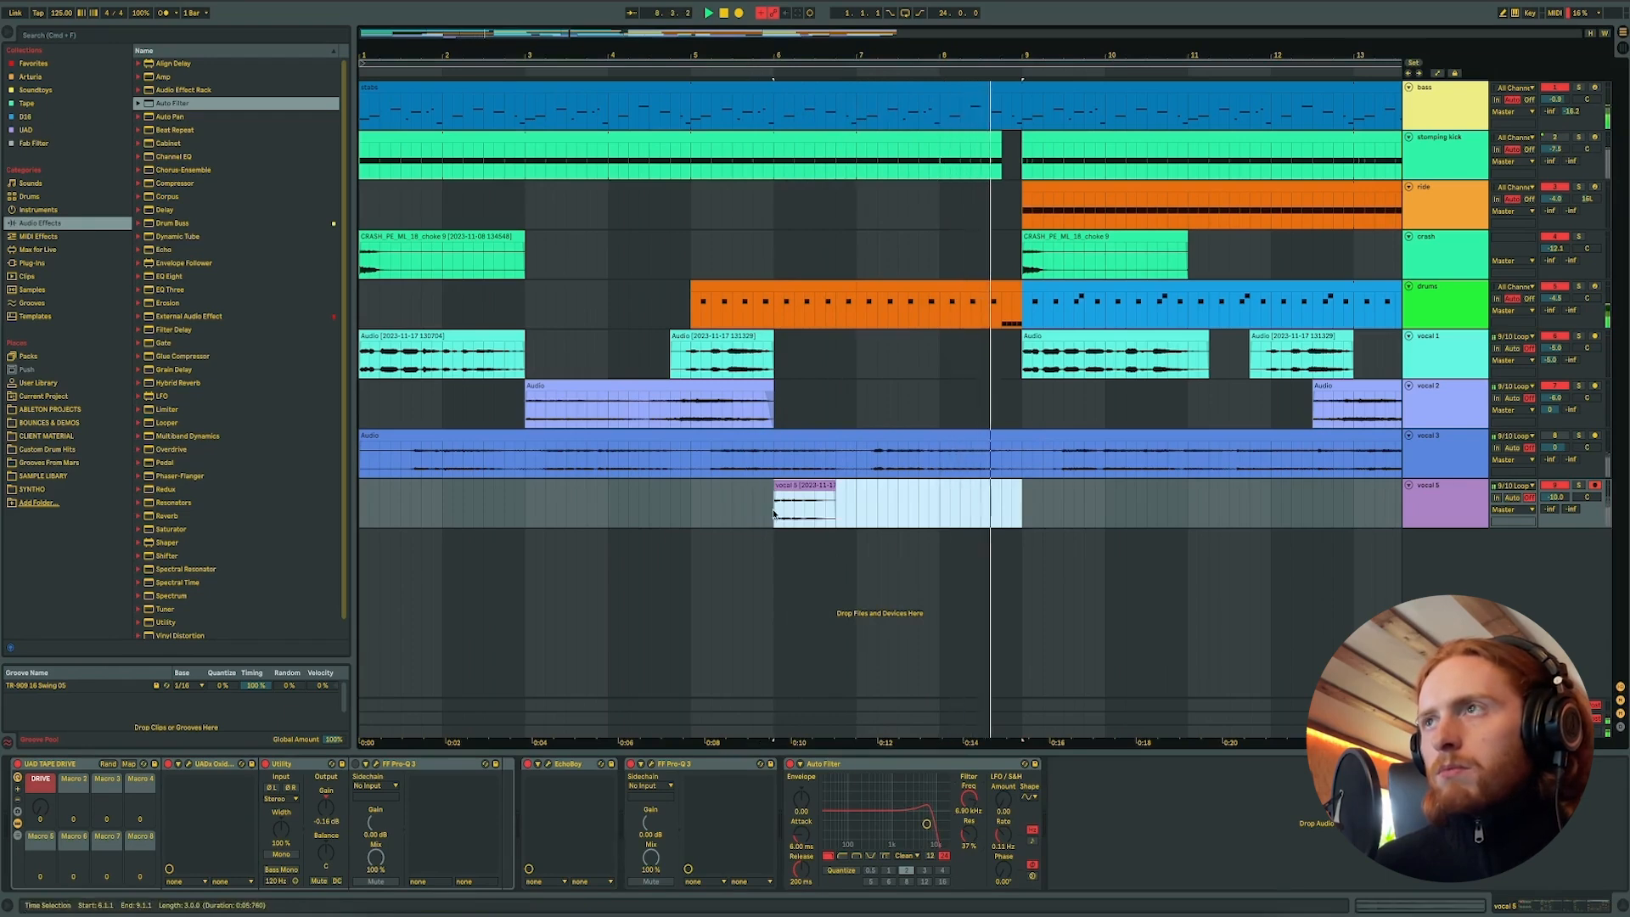
key("ctrl+d")
scroll(1071, 388, "right", 10)
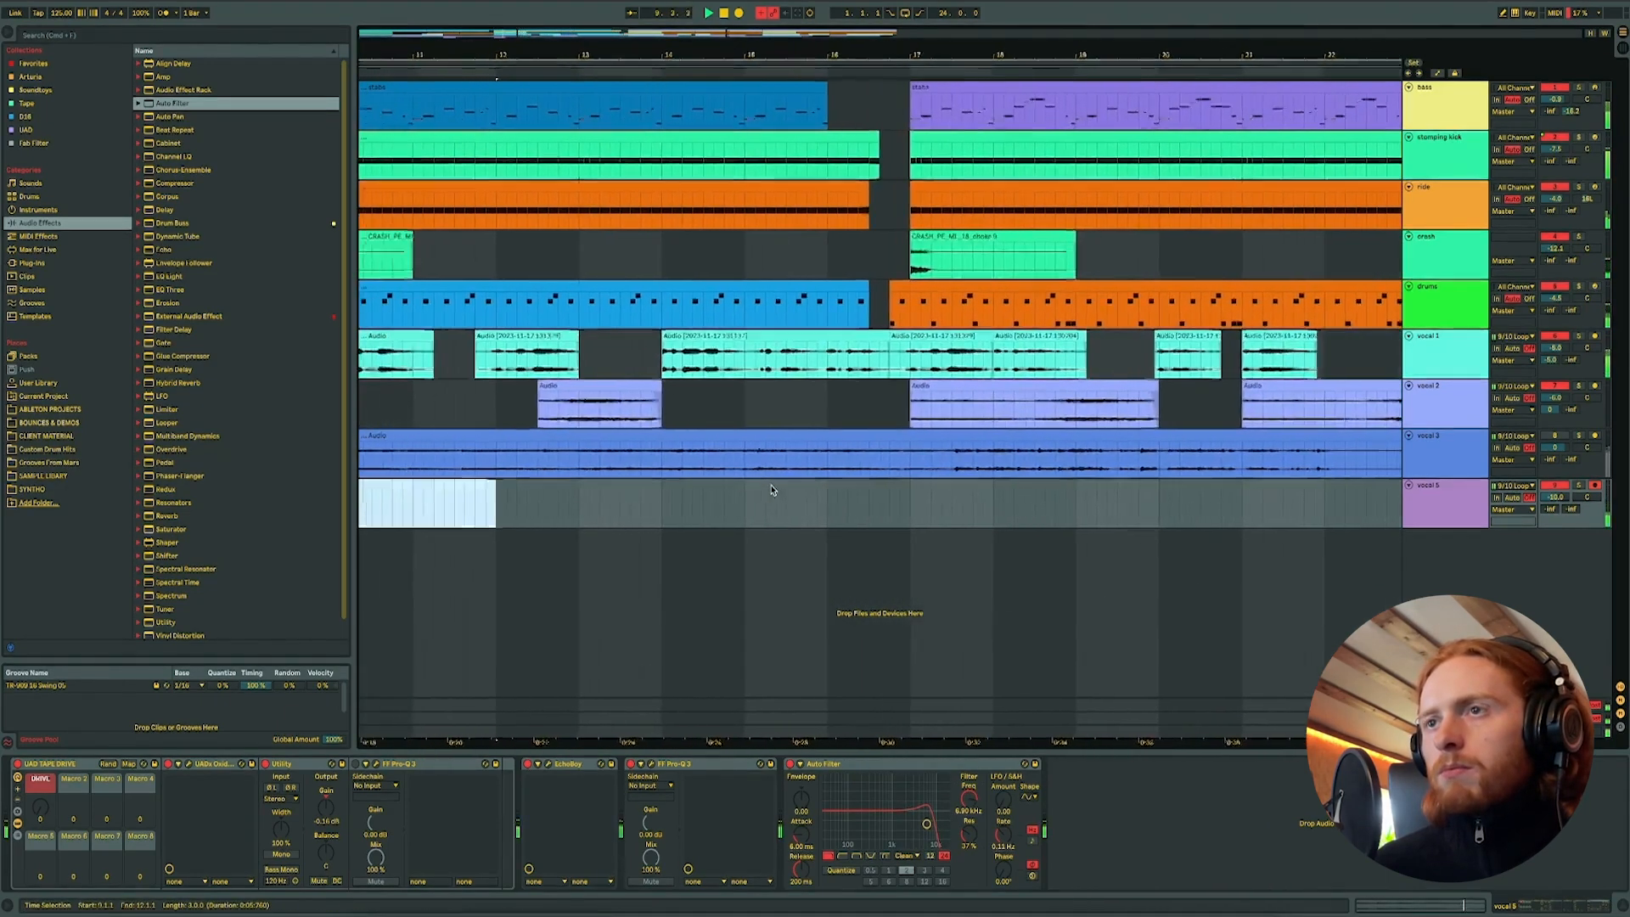
scroll(771, 489, "left", 1)
left_click_drag(511, 487, 830, 487)
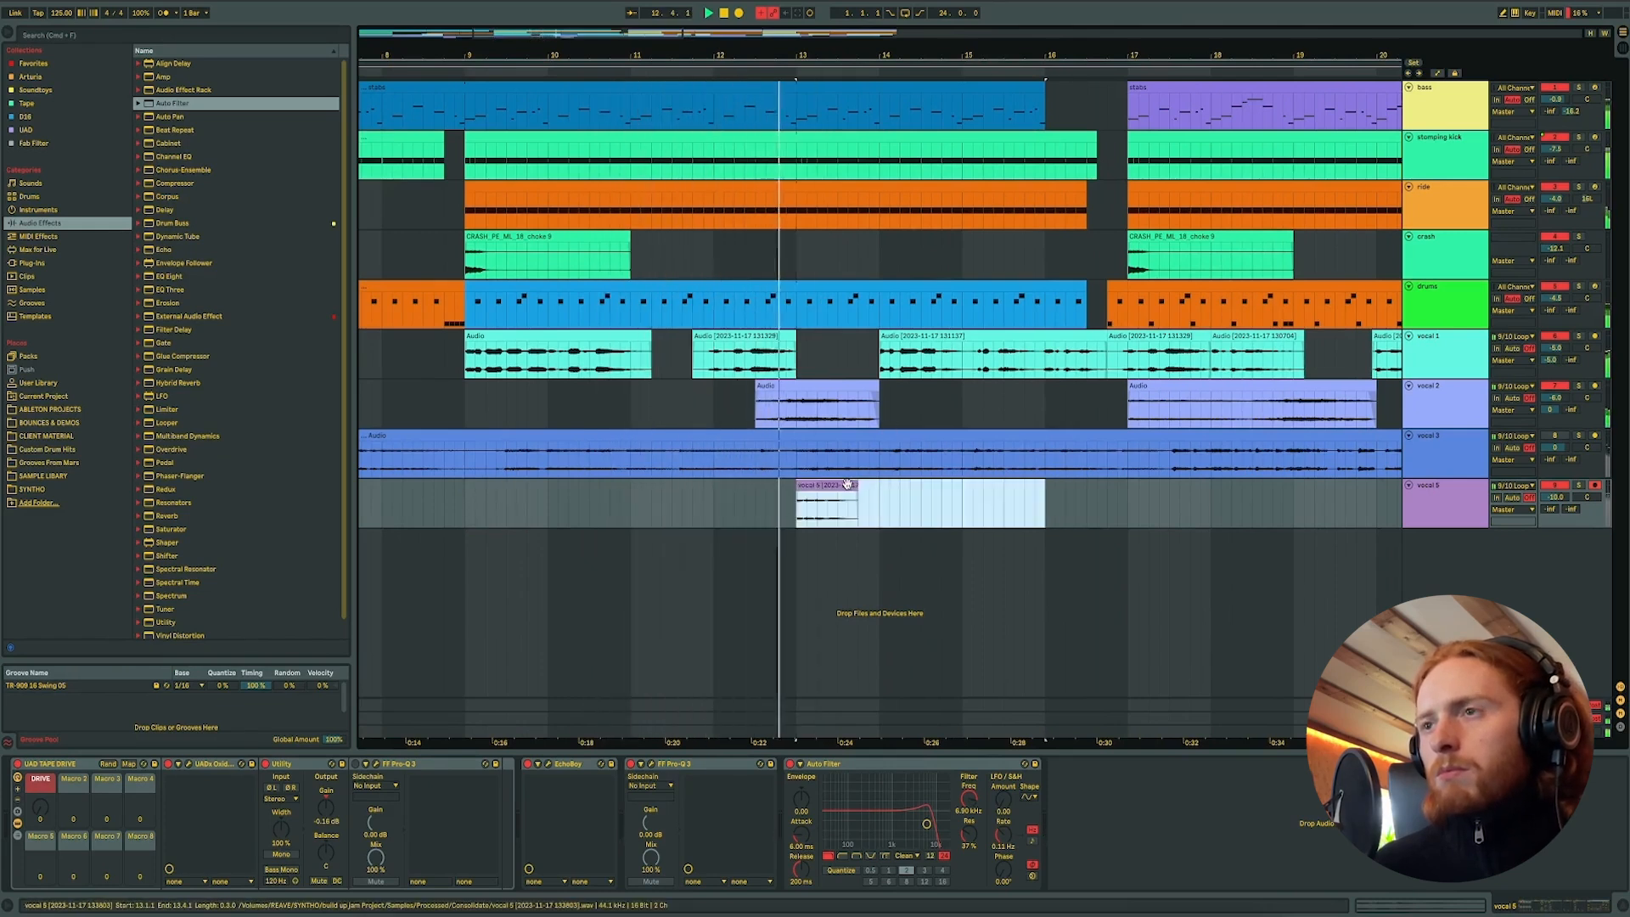
left_click_drag(851, 502, 1091, 502)
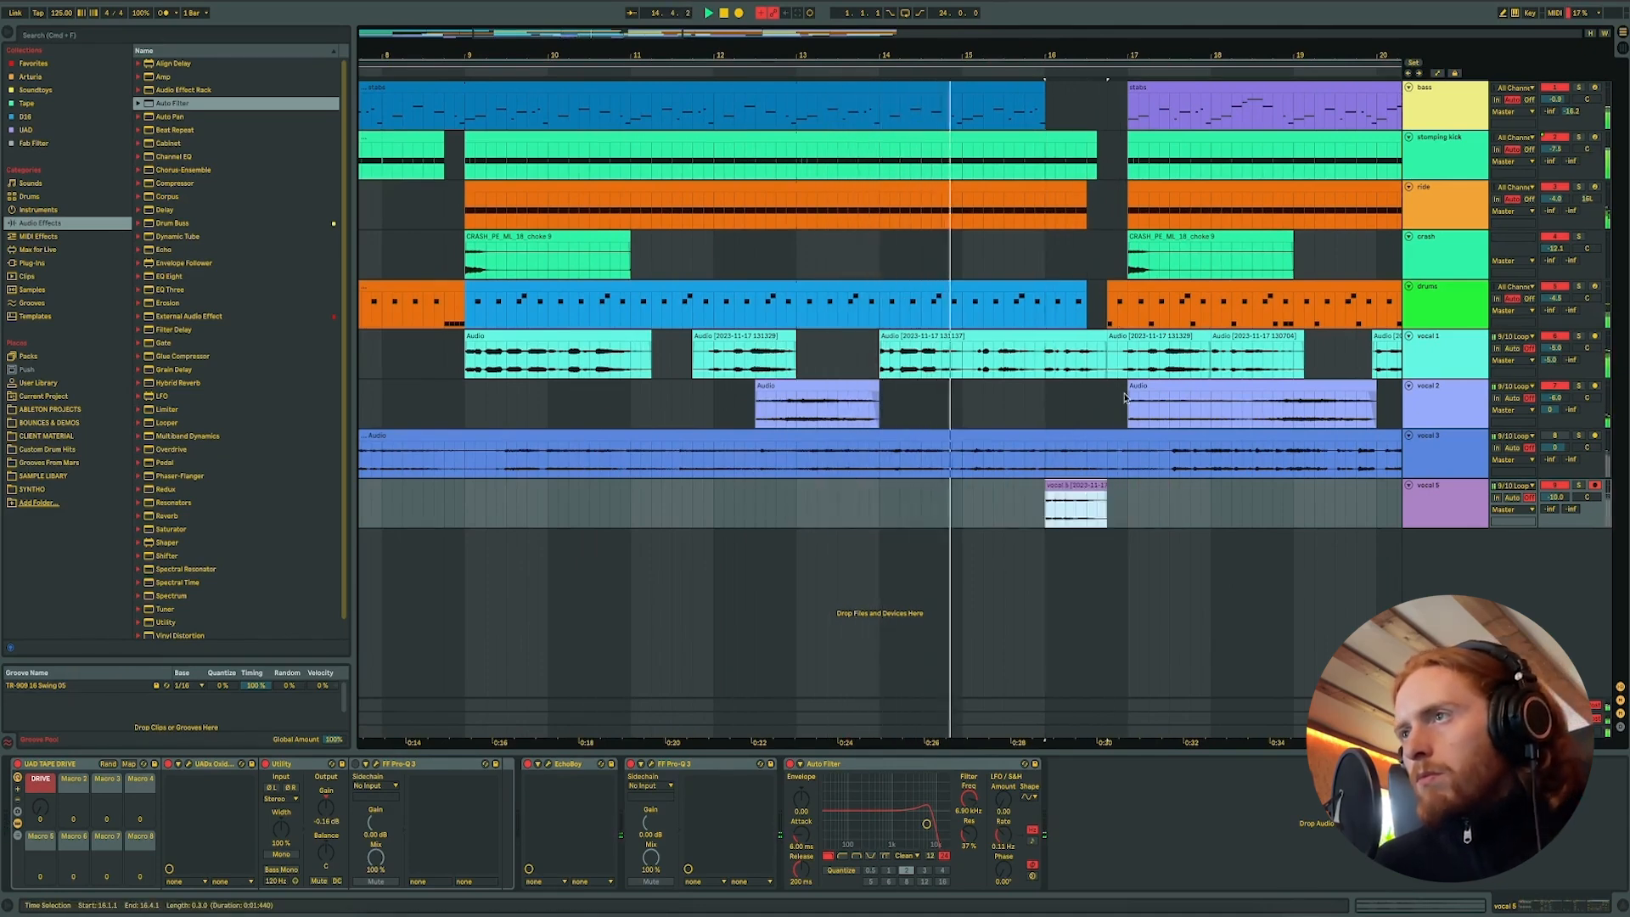
- Clear the vocal 1 audio between bars 16 and 17 to make room for the vocal 5 phrase
left_click(1057, 348)
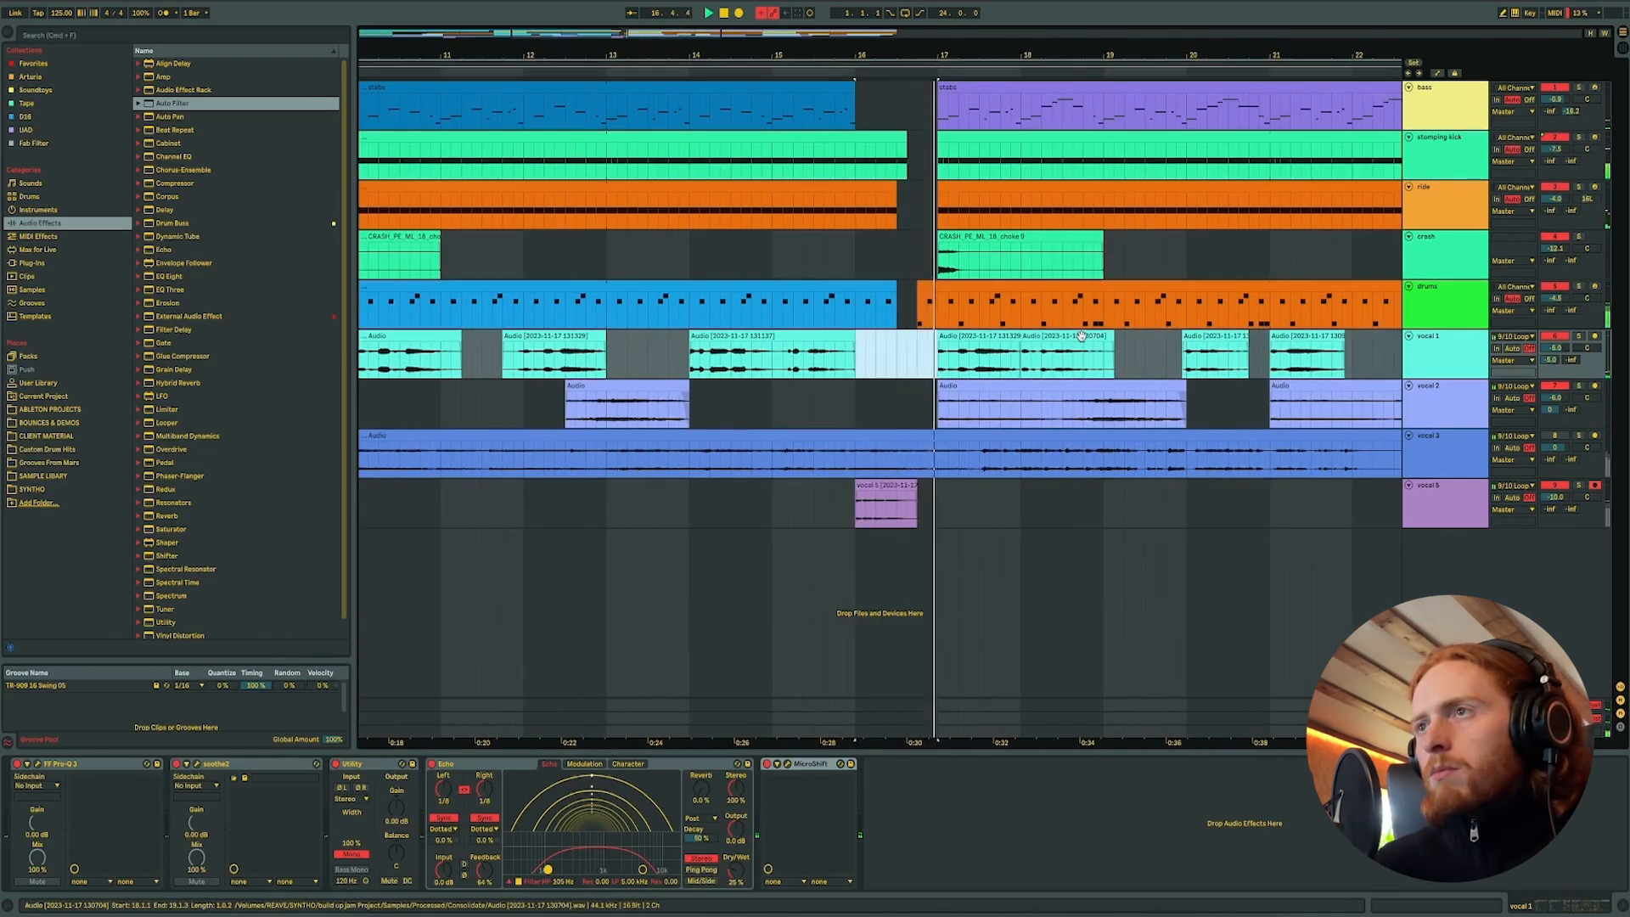
scroll(960, 411, "right", 5)
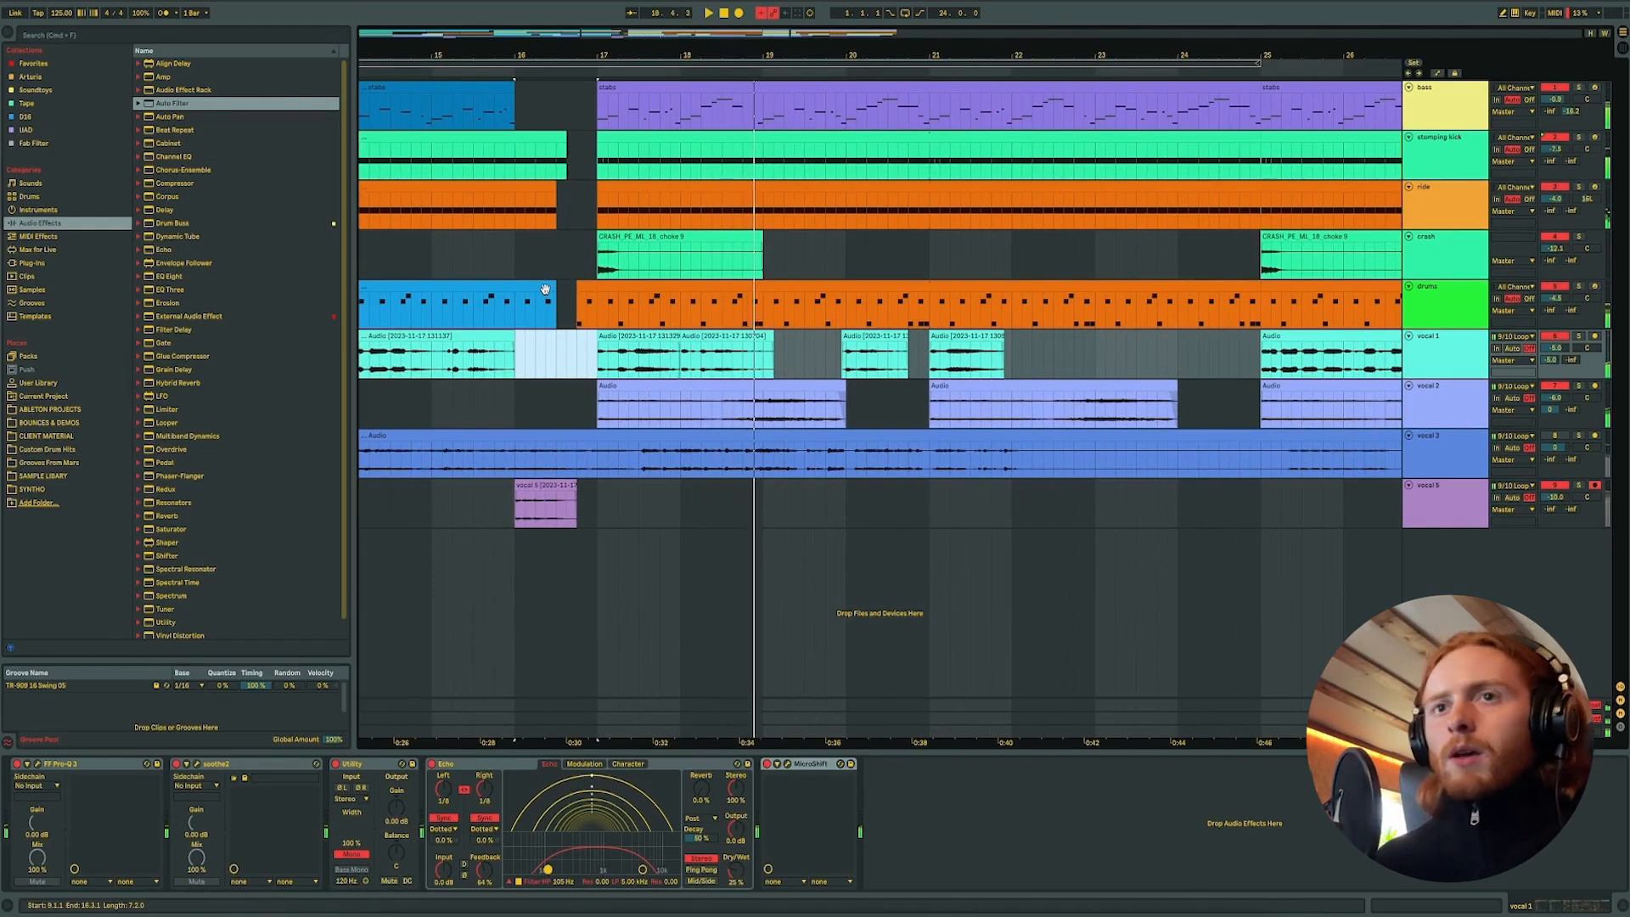
- Add Redux at the end of the vocal 5 chain, set its bits to 12, and lower its rate
left_click(1470, 488)
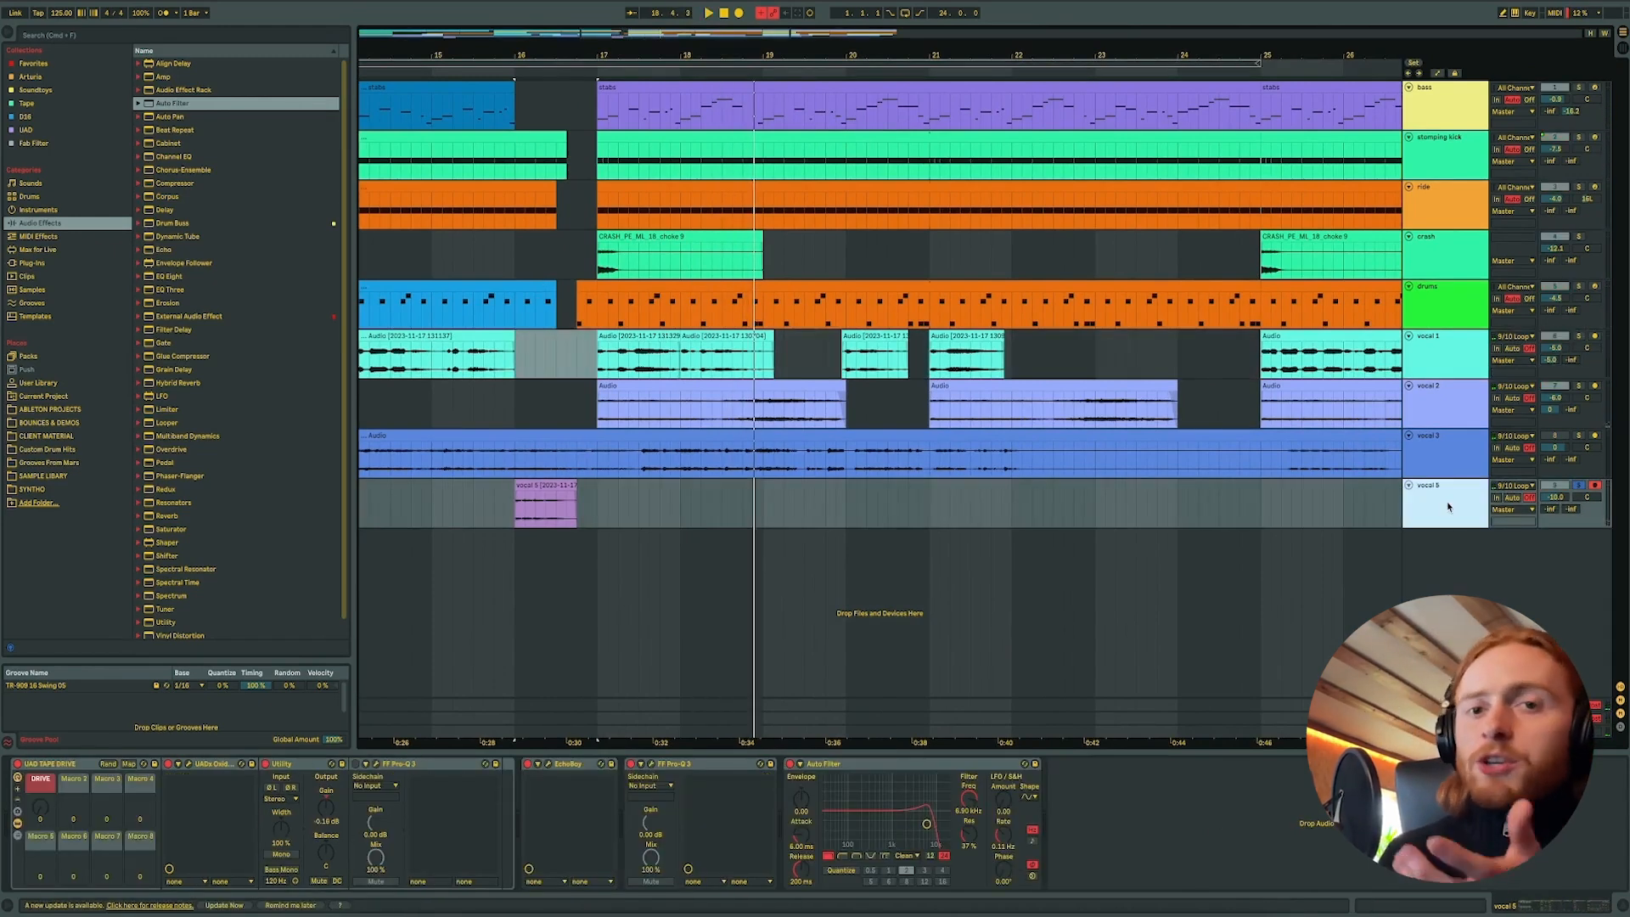
double_click(162, 490)
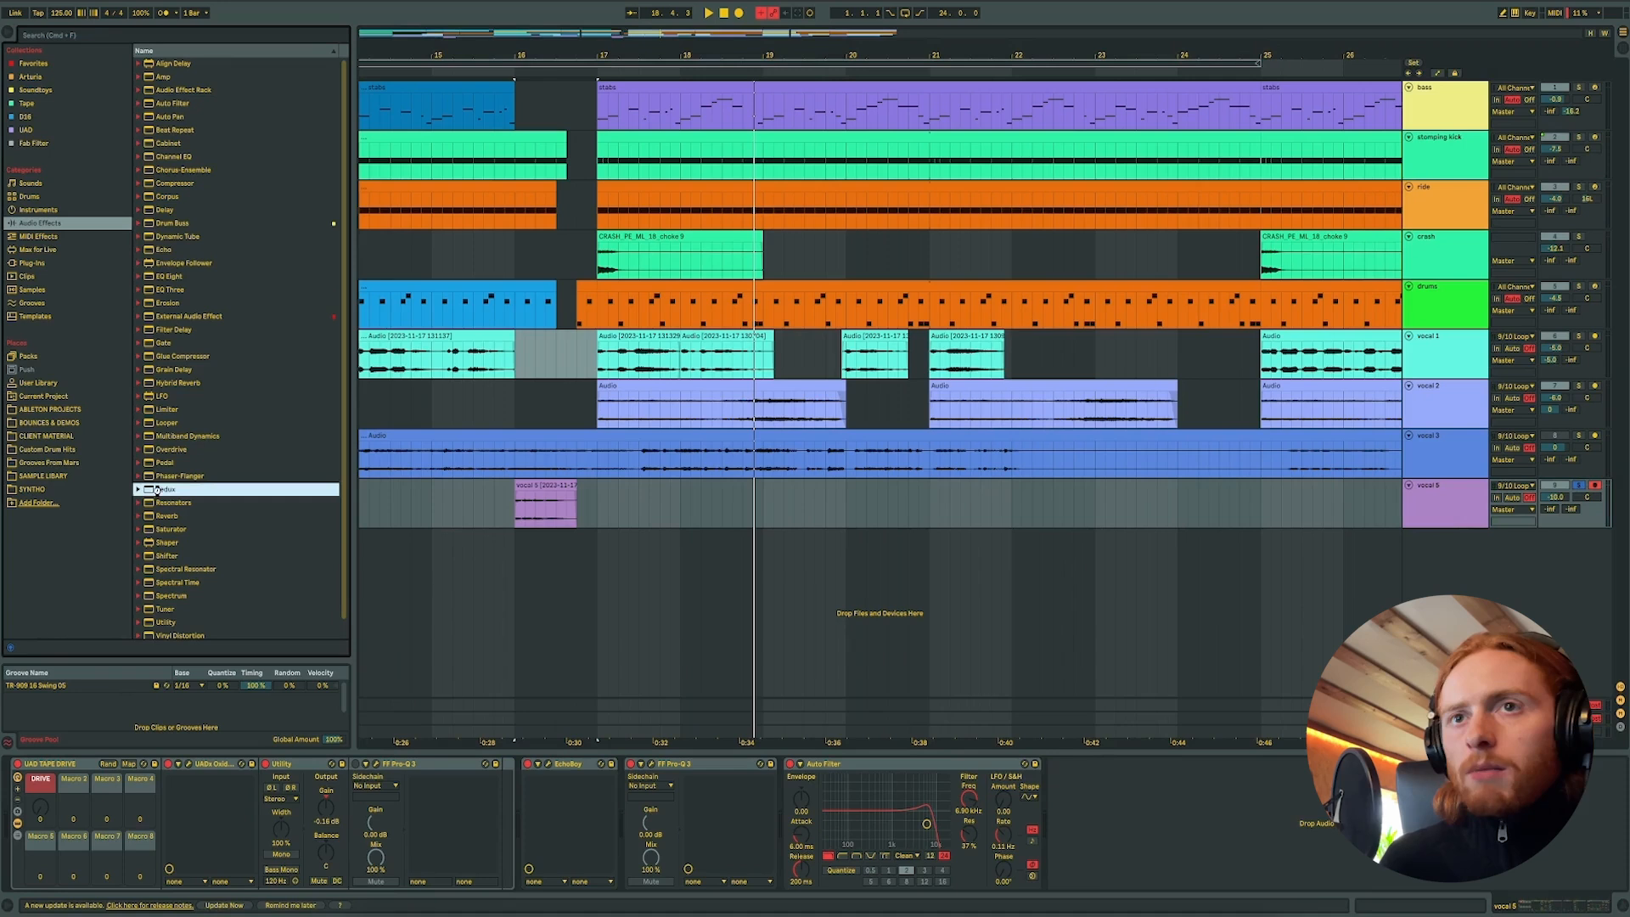
left_click(1120, 805)
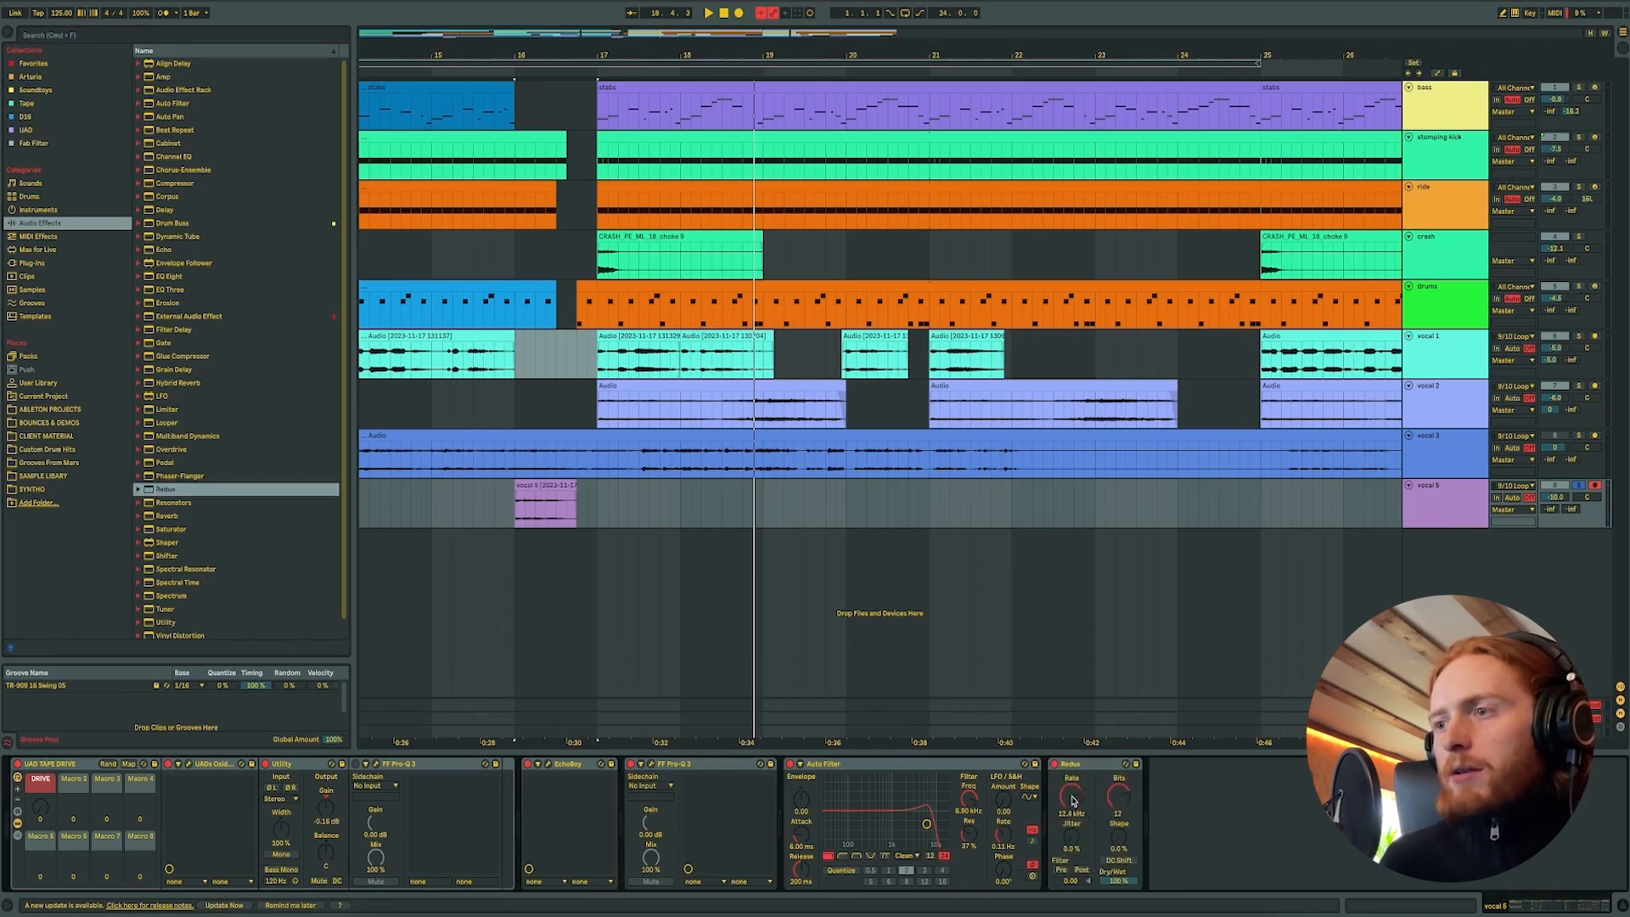
left_click(541, 495)
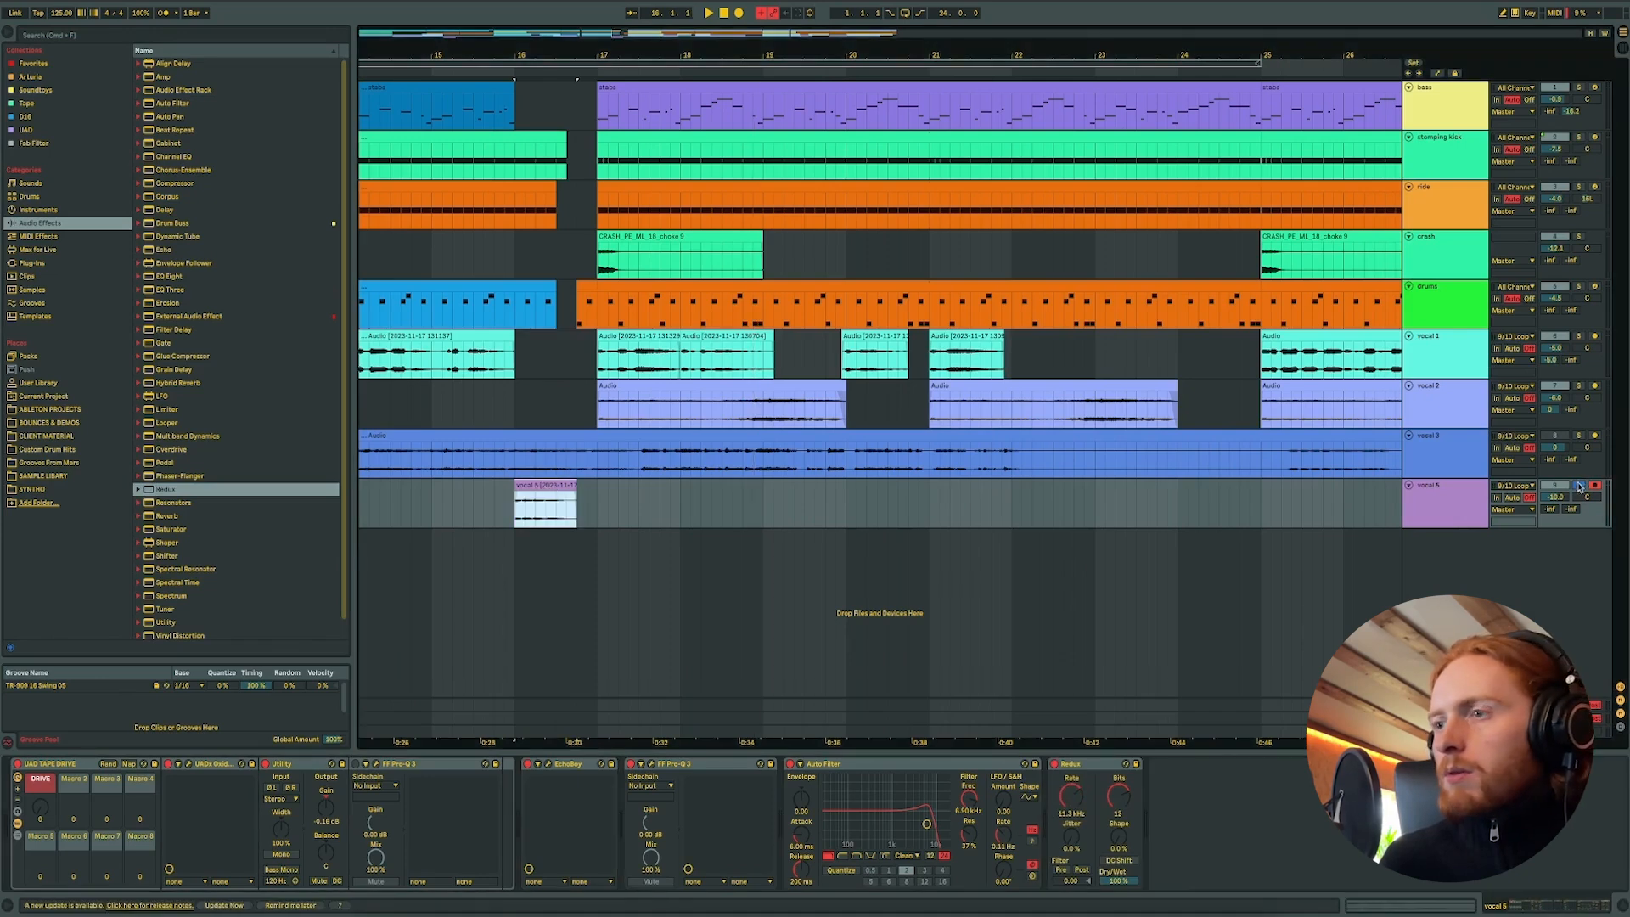
left_click_drag(1071, 795, 1074, 805)
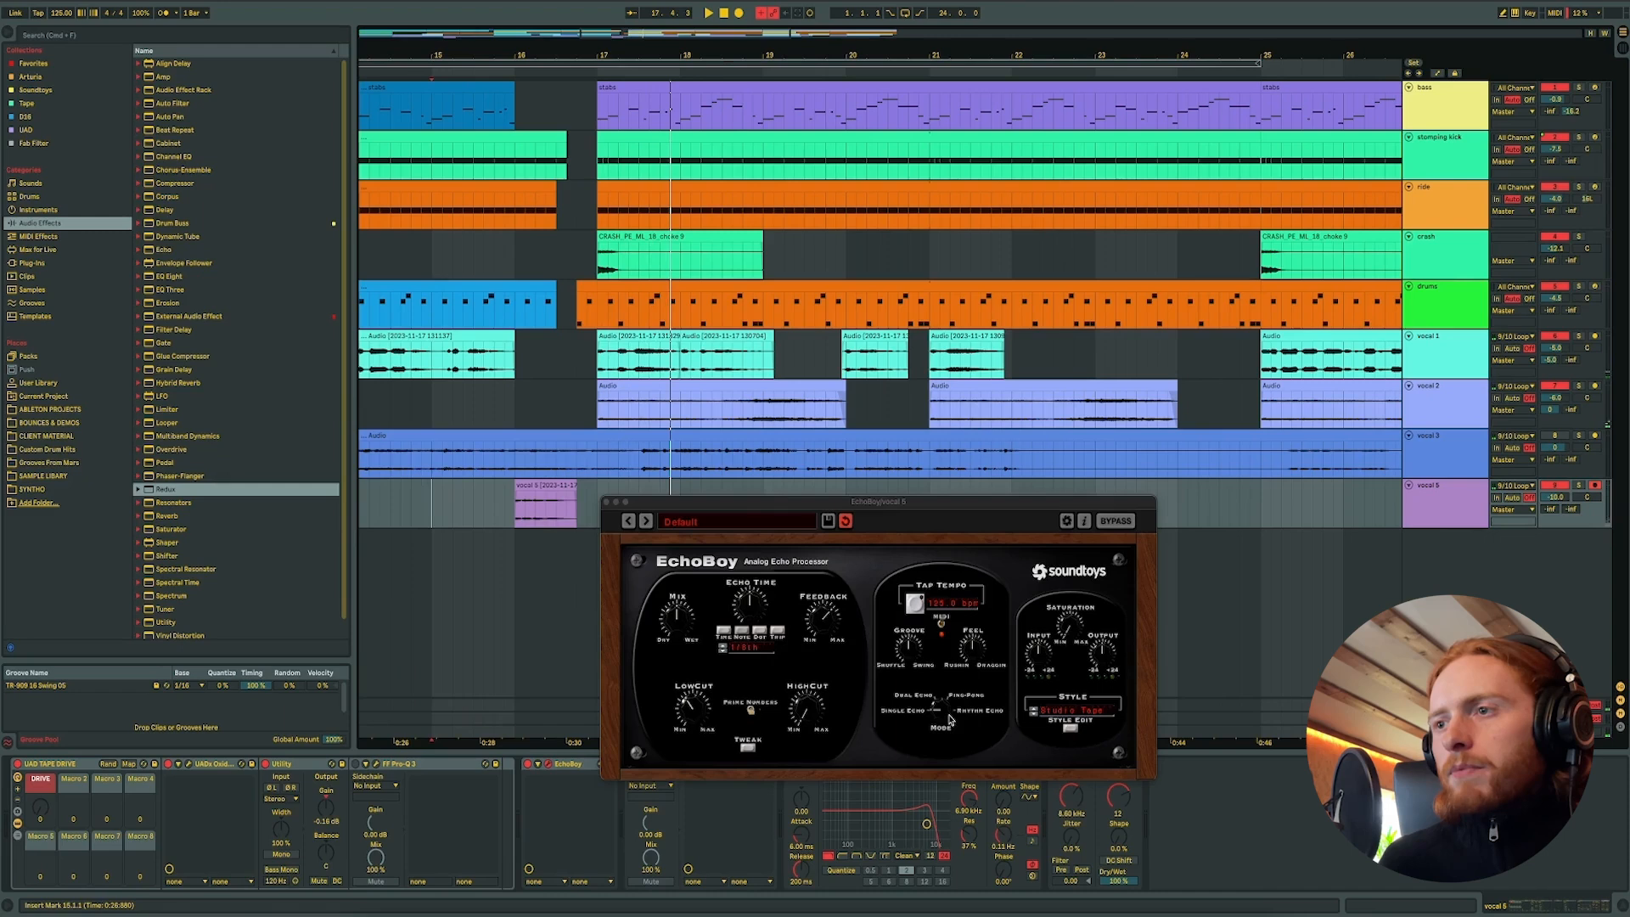
- Switch EchoBoy to Ping-Pong mode, close its window, and play the arrangement around bar 17
left_click_drag(950, 720, 957, 669)
key("space")
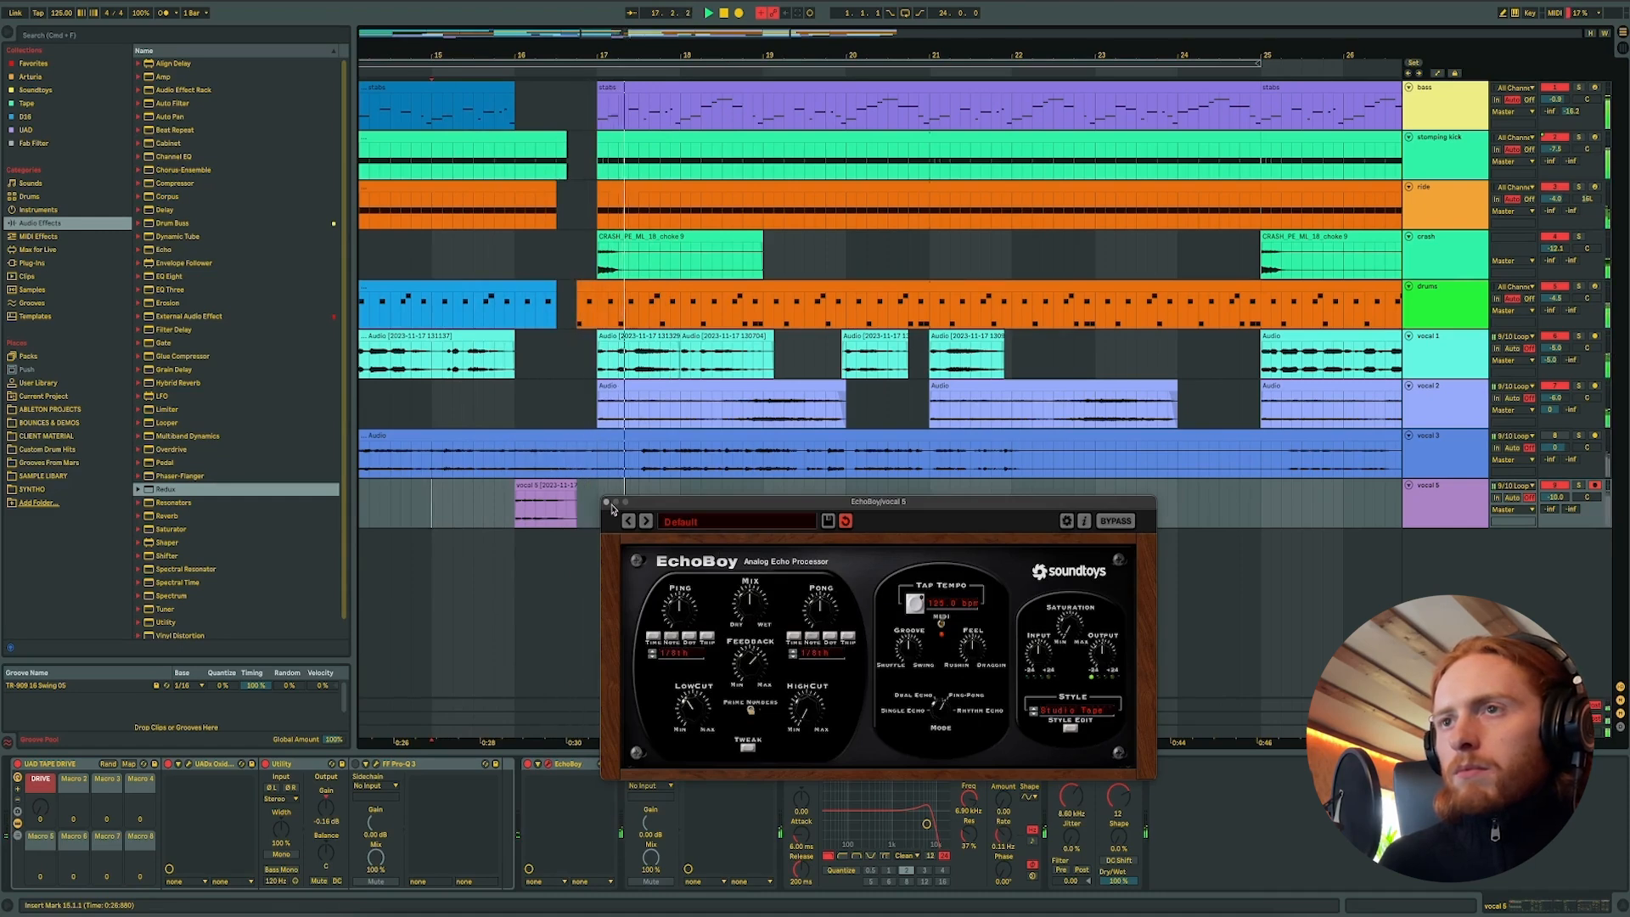
left_click(607, 502)
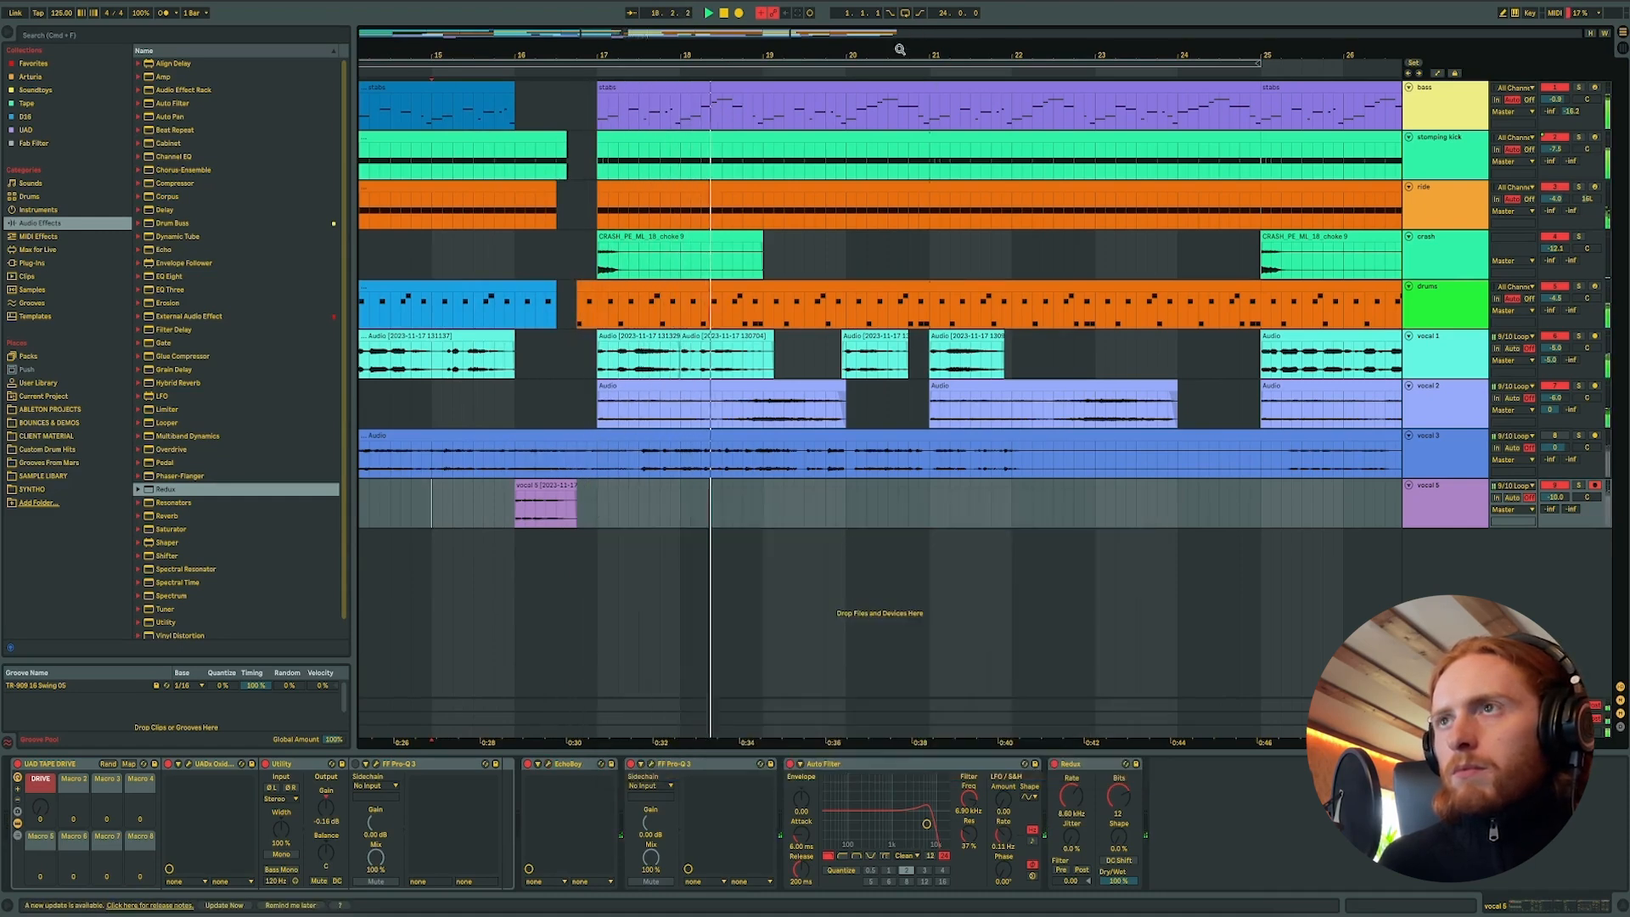
left_click_drag(899, 53, 764, 48)
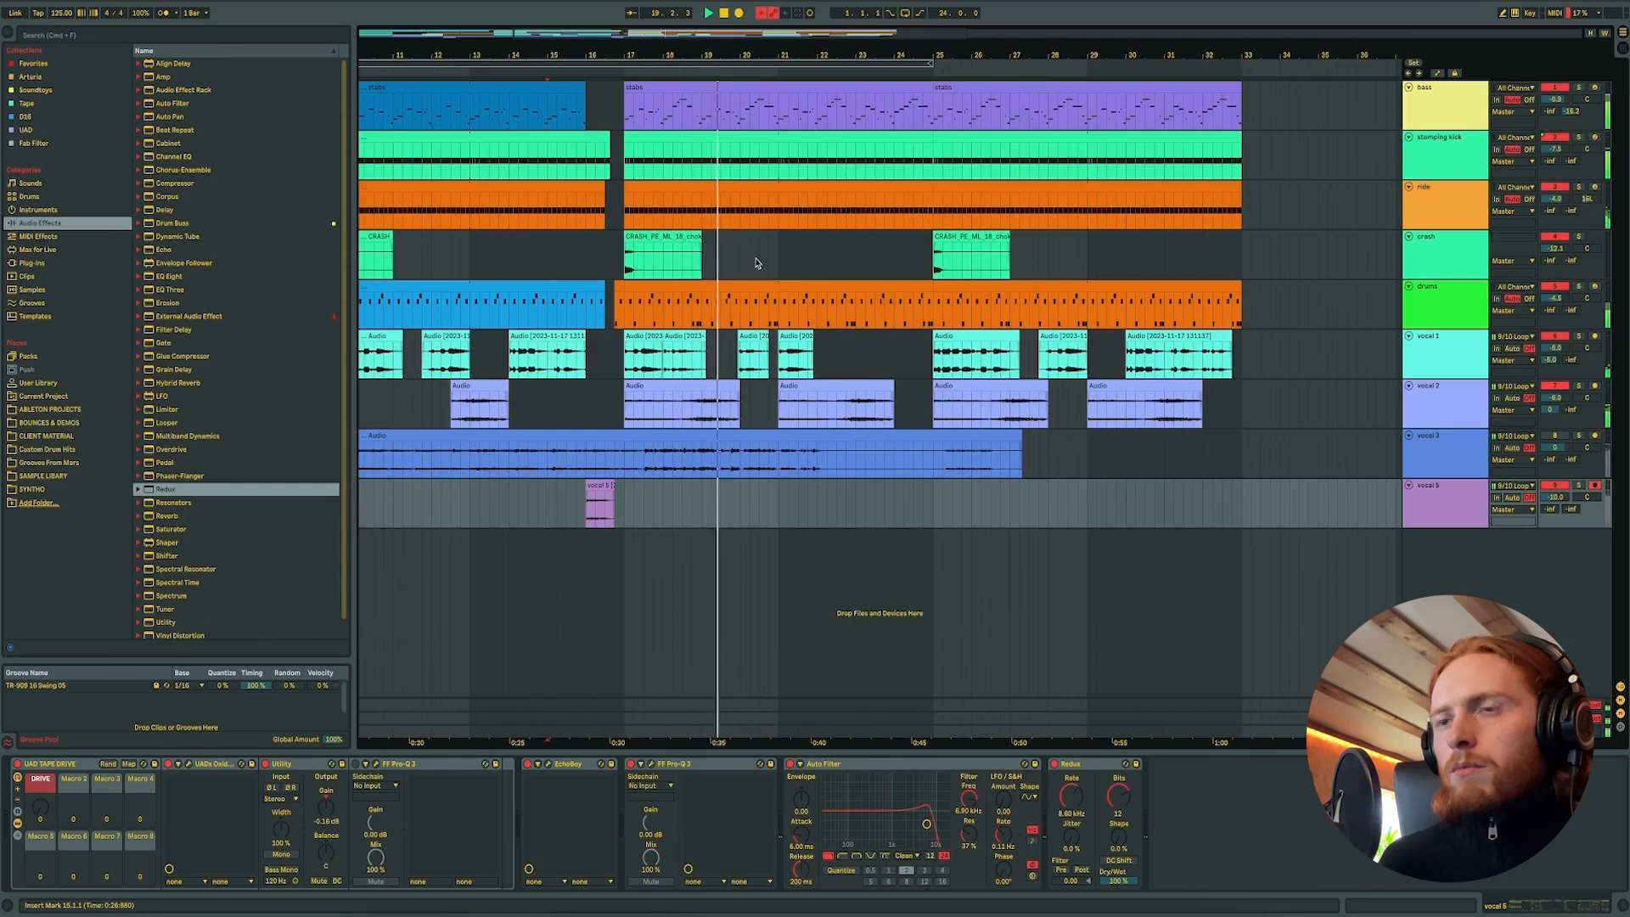